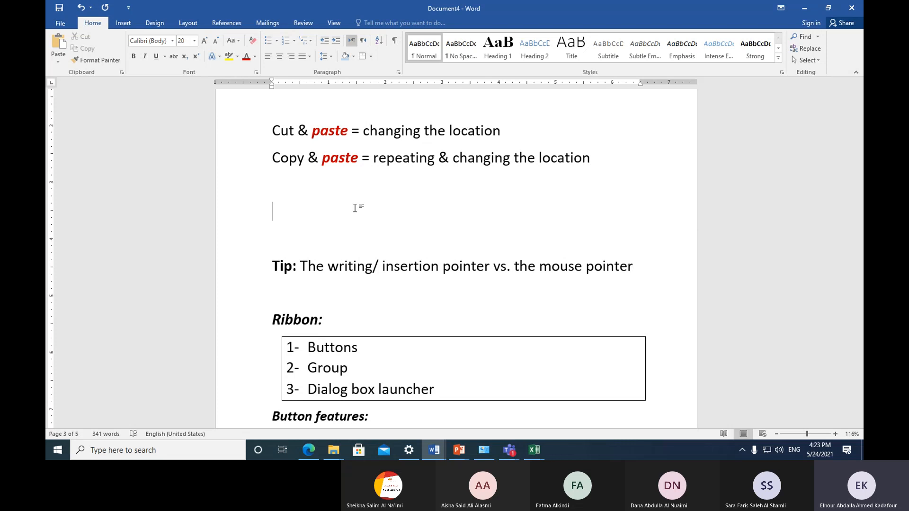
# Step: Cut the "Cut & paste = changing the location" line and paste it below the "Copy & paste" line, leaving a blank line between them
pyautogui.click(248, 135)
pyautogui.hotkey('ctrl', 'c')
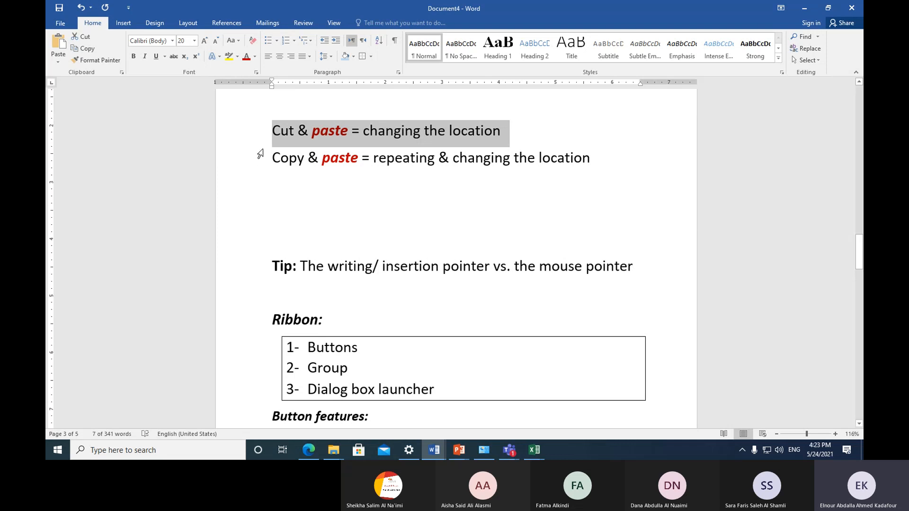
pyautogui.click(87, 35)
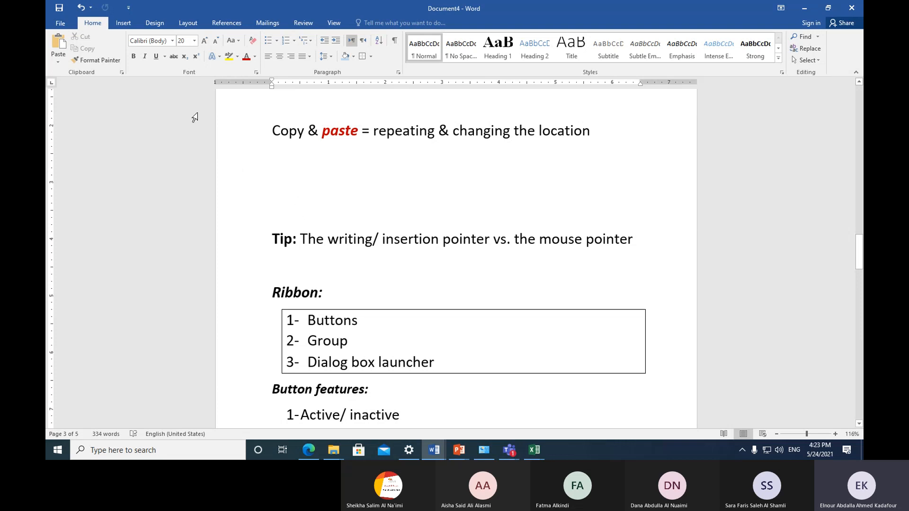
pyautogui.click(56, 43)
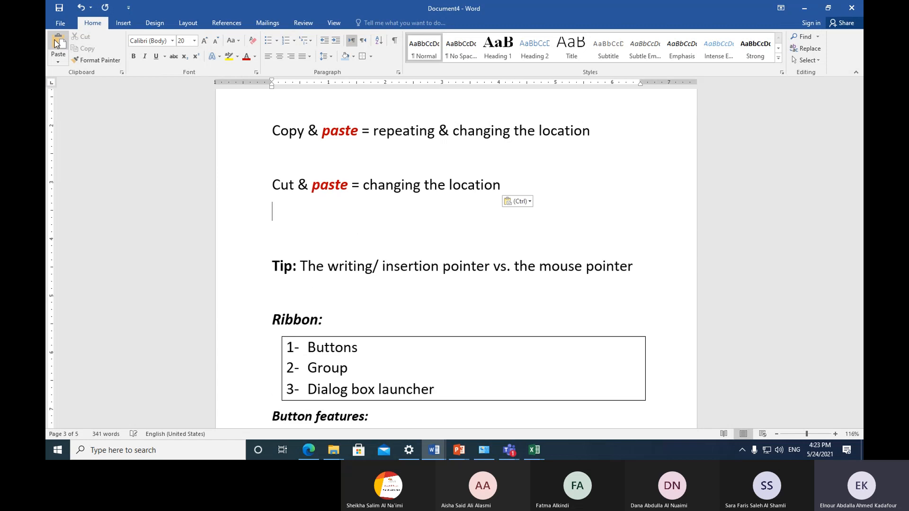
# Step: Paste the cut line twice just above the second "Tip:" line, and delete both pasted copies
pyautogui.scroll(2, 323, 220)
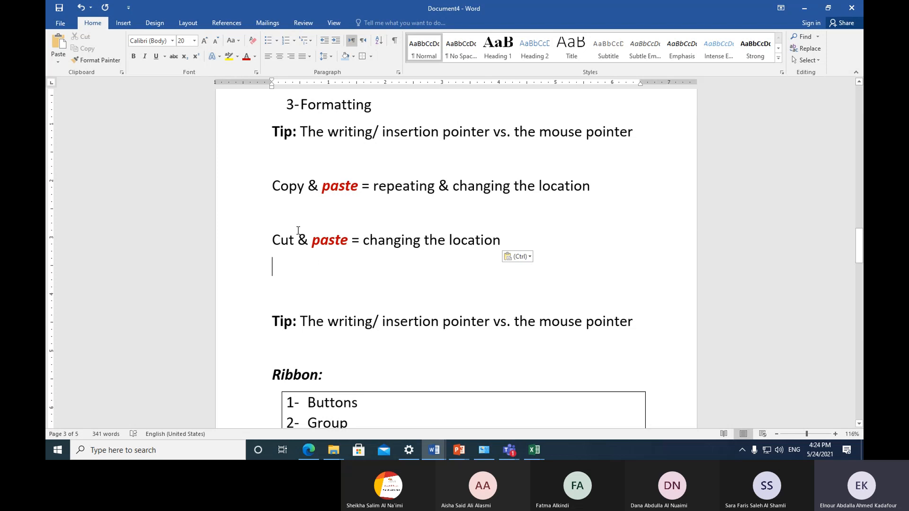
pyautogui.moveTo(448, 242); pyautogui.dragTo(499, 242)
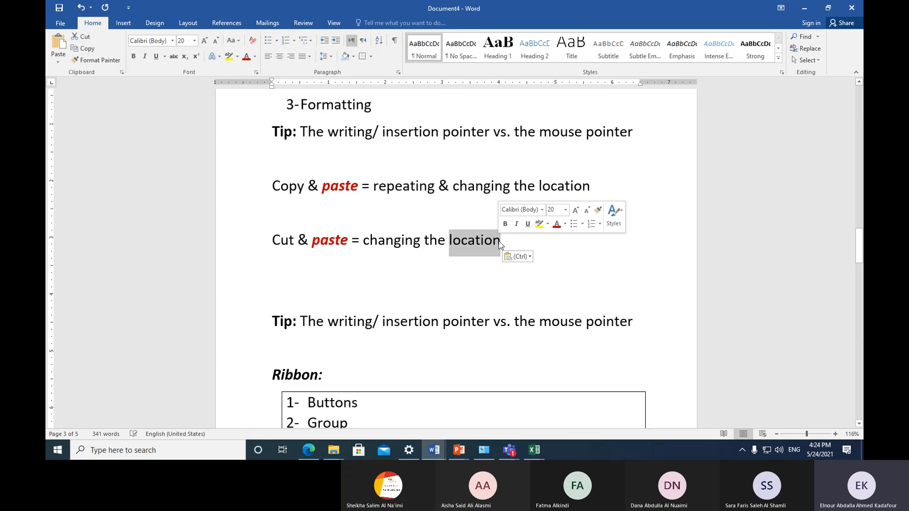
pyautogui.click(288, 284)
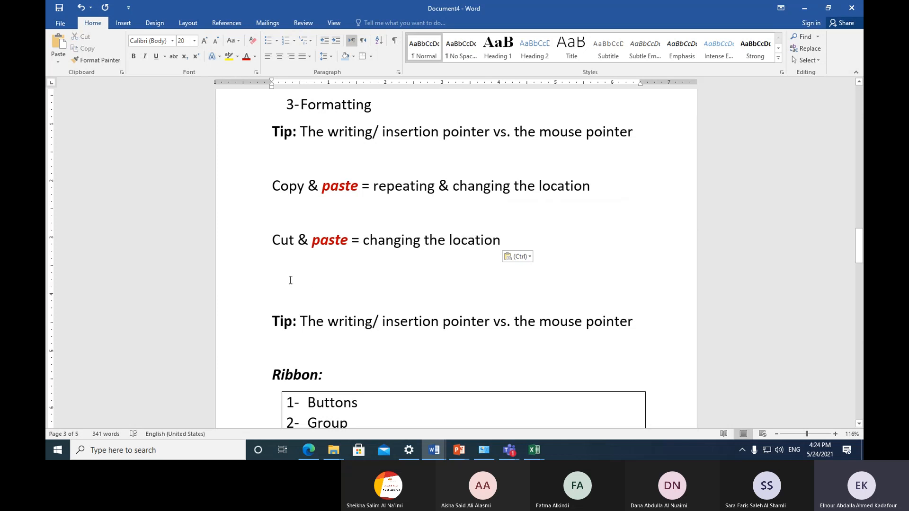
pyautogui.press('ctrl')
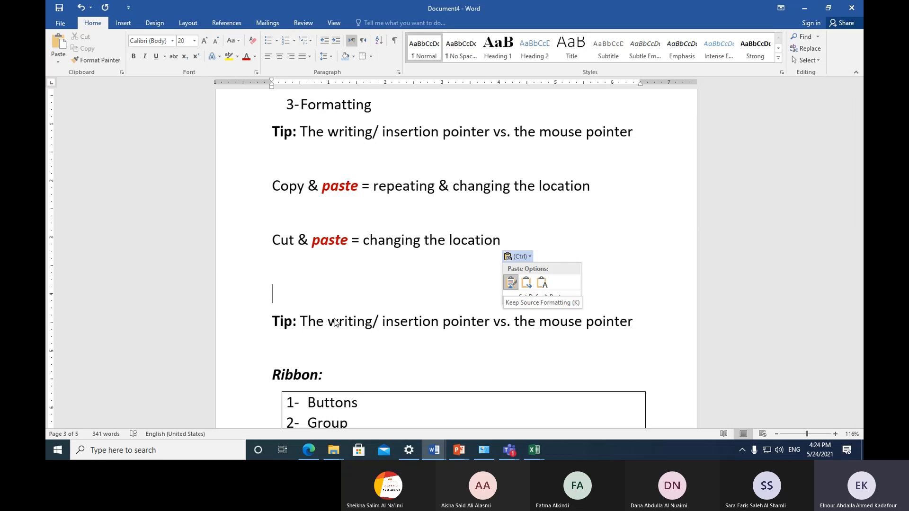
pyautogui.click(281, 289)
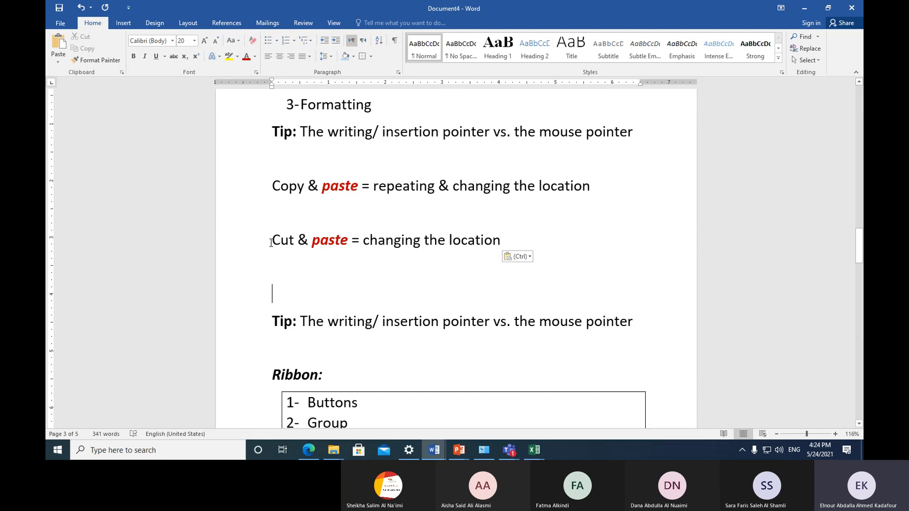
pyautogui.click(59, 42)
pyautogui.click(59, 42)
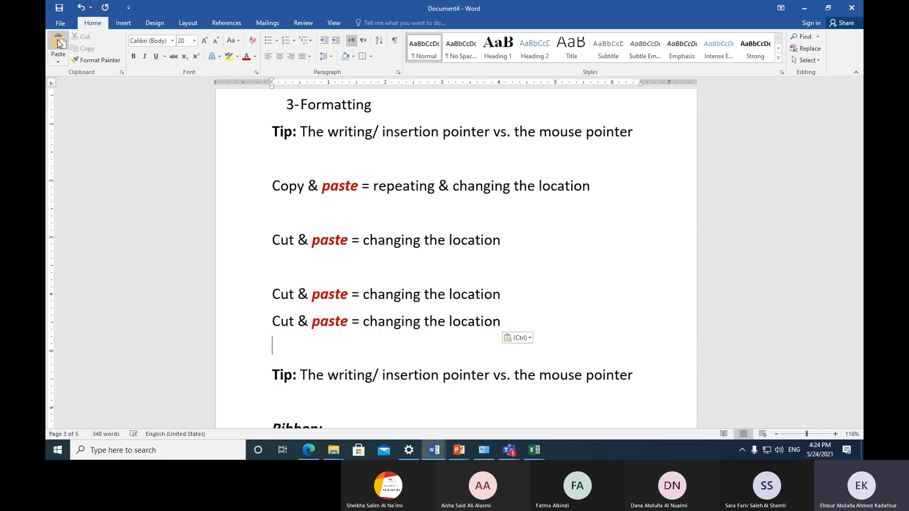
pyautogui.moveTo(245, 299); pyautogui.dragTo(253, 318)
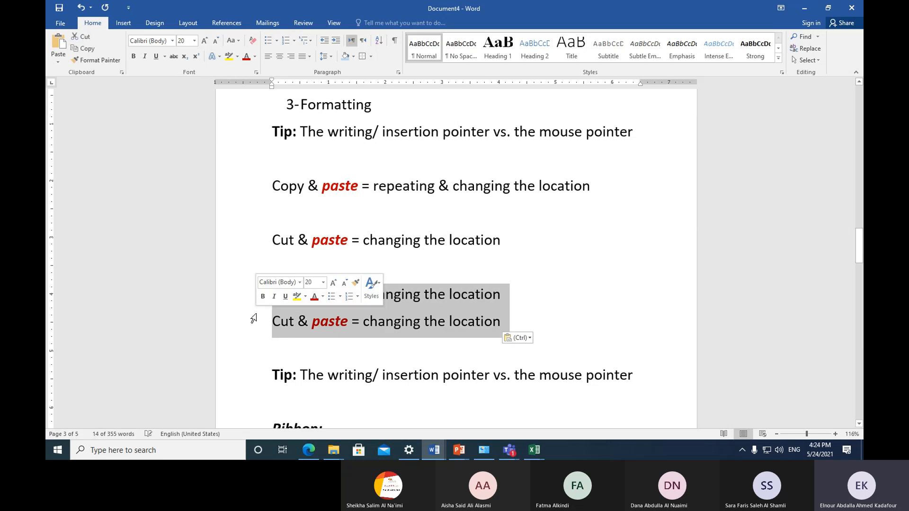
pyautogui.press('Delete')
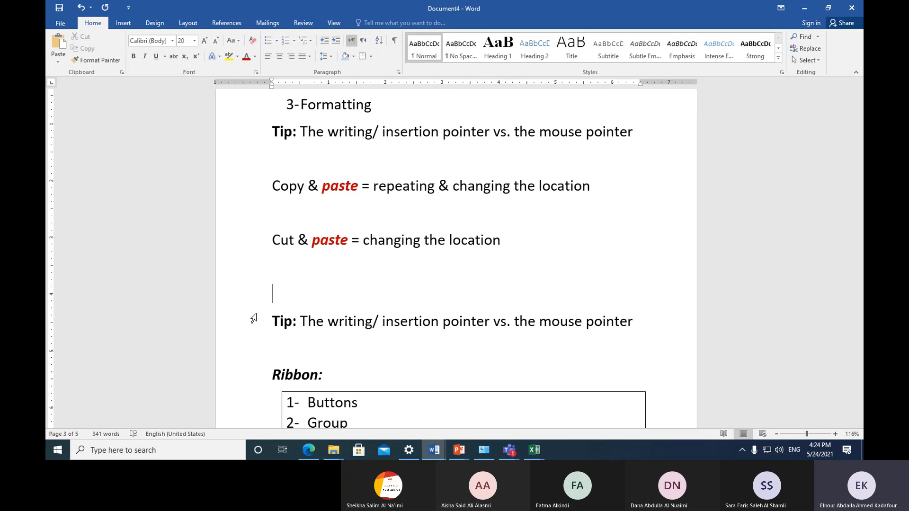
# Step: Move the "Cut & paste = changing the location" line to below the first "Tip:" line, with a blank line before it
pyautogui.click(236, 247)
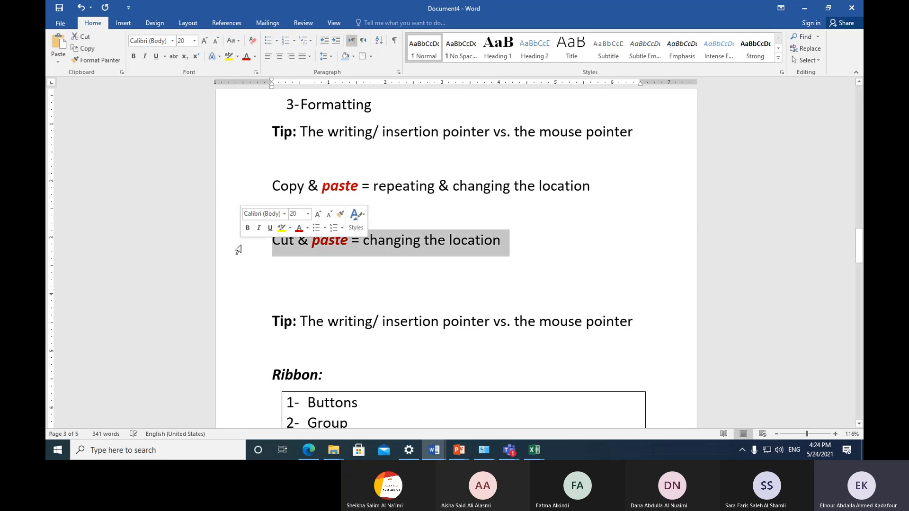
pyautogui.click(85, 37)
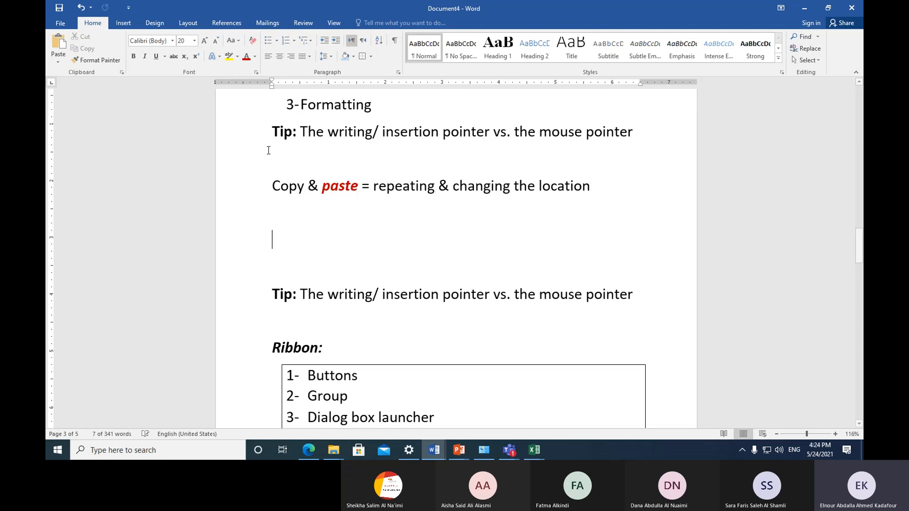
pyautogui.click(281, 158)
pyautogui.click(58, 46)
pyautogui.click(273, 159)
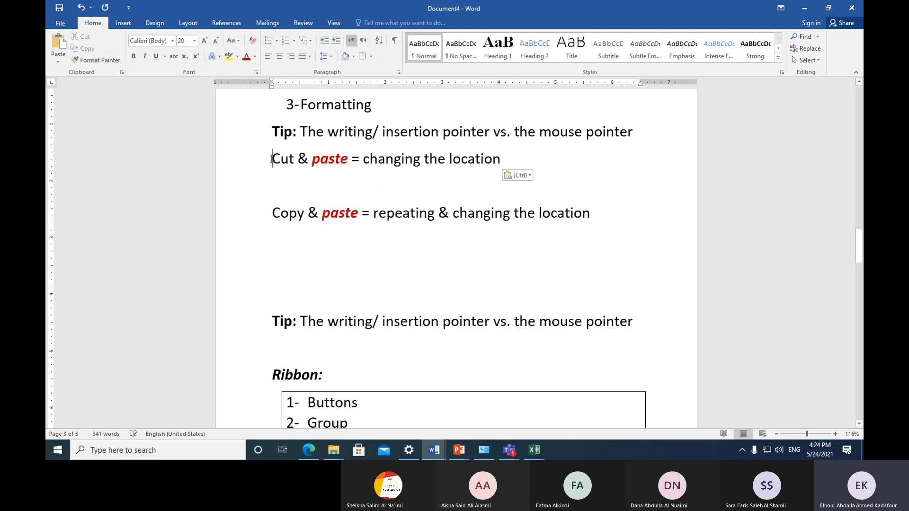
pyautogui.press('Return')
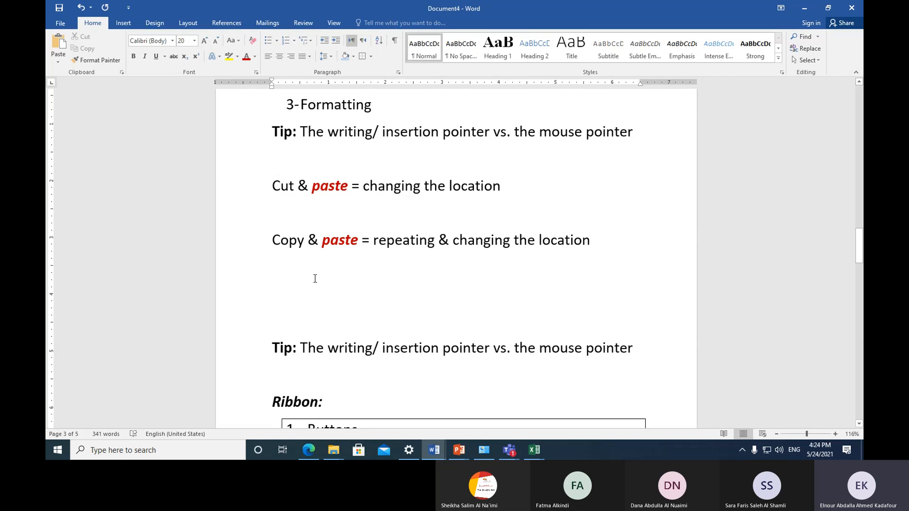
# Step: Copy the "Copy & paste = repeating & changing the location" line and paste it once above and once directly below the second "Tip:" line
pyautogui.click(248, 245)
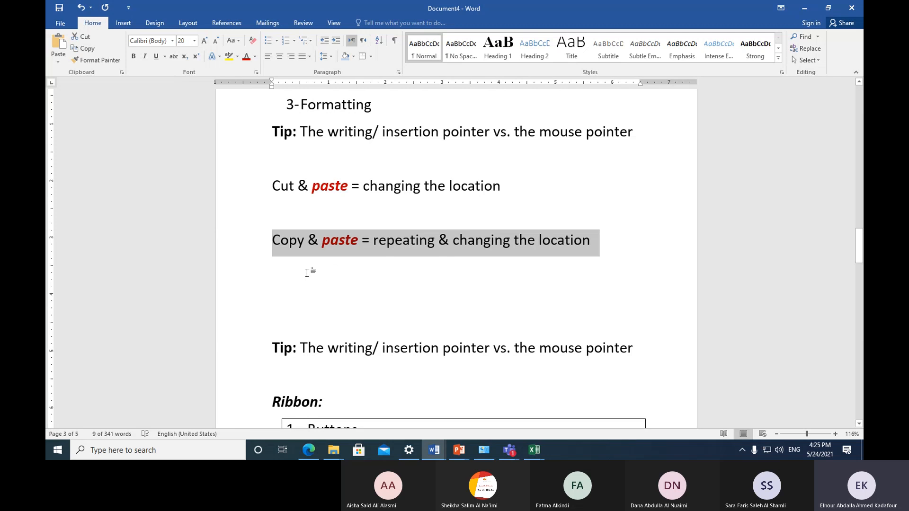
pyautogui.click(88, 49)
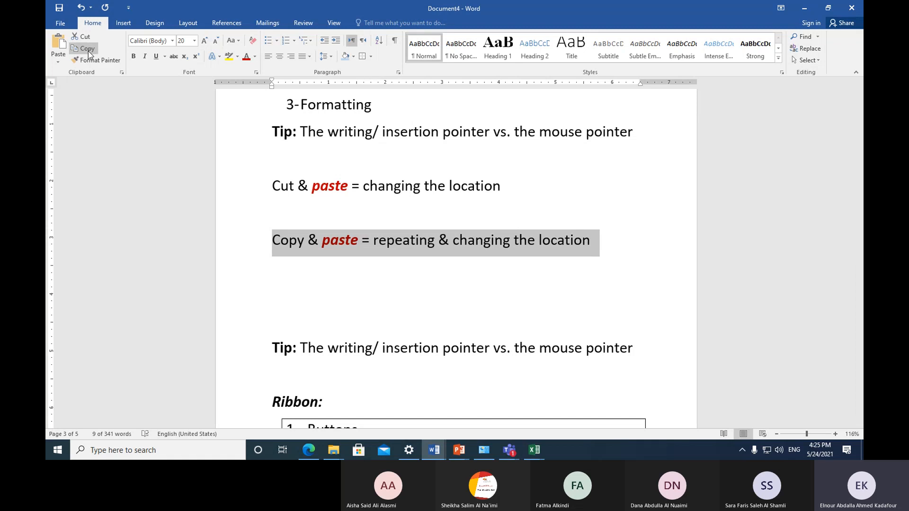
pyautogui.click(278, 291)
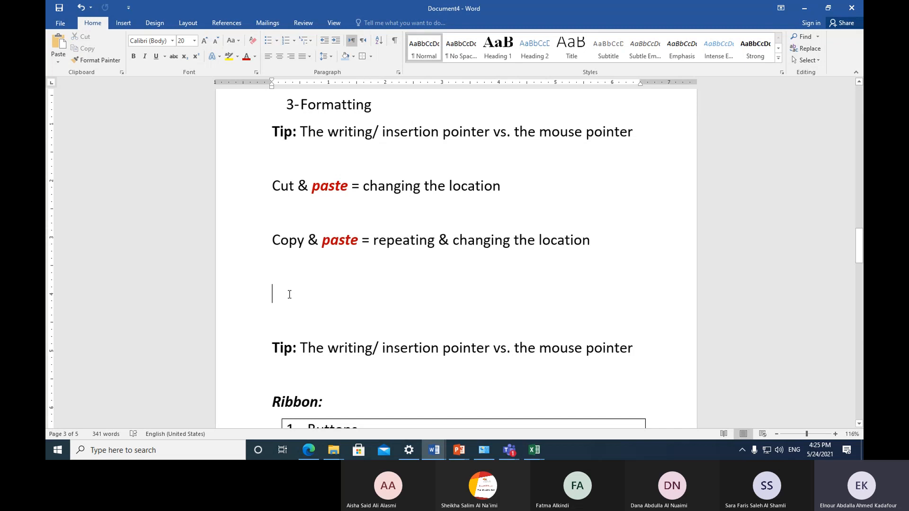
pyautogui.click(57, 46)
pyautogui.scroll(-2, 255, 336)
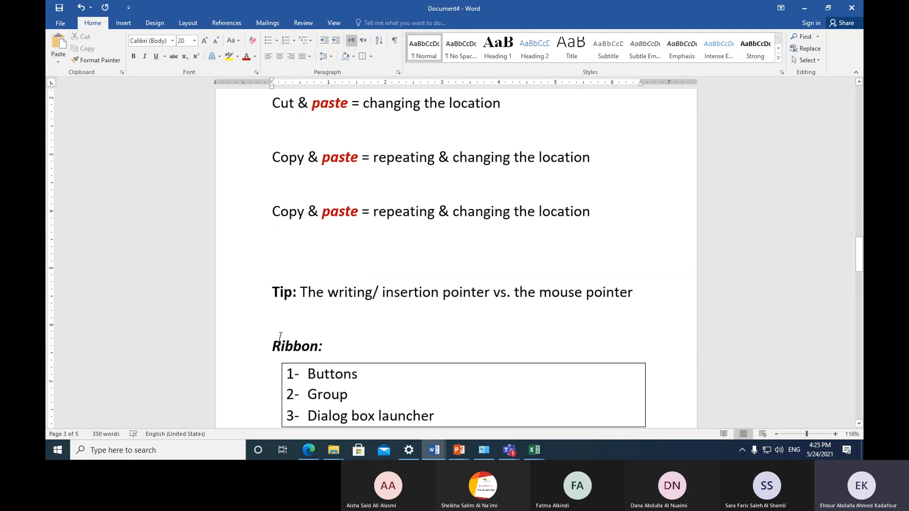
pyautogui.click(280, 330)
pyautogui.click(61, 44)
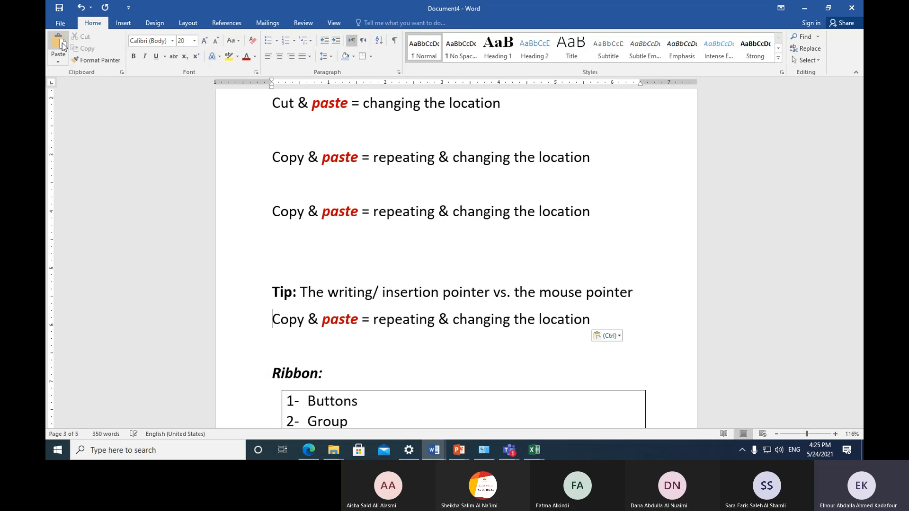
# Step: Delete the two pasted duplicates of the "Copy & paste" line, keeping the original
pyautogui.click(246, 326)
pyautogui.press('Delete')
pyautogui.click(255, 218)
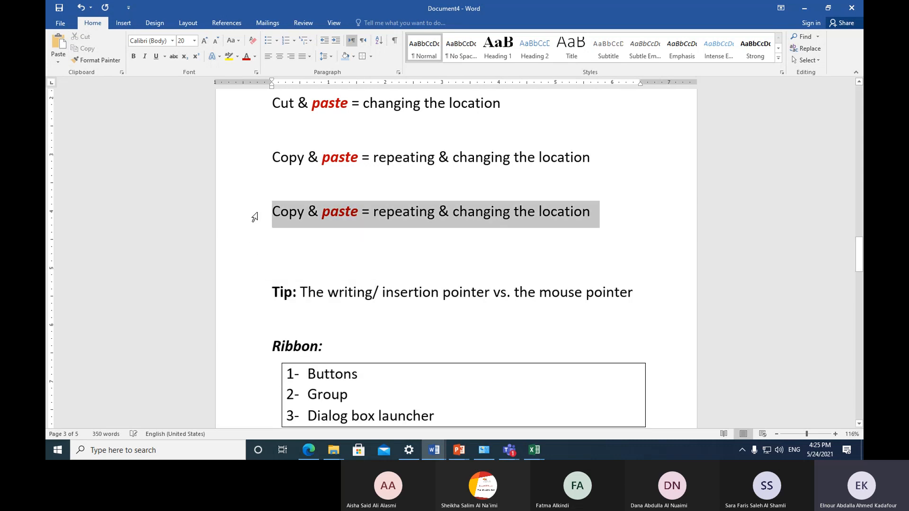
pyautogui.press('Delete')
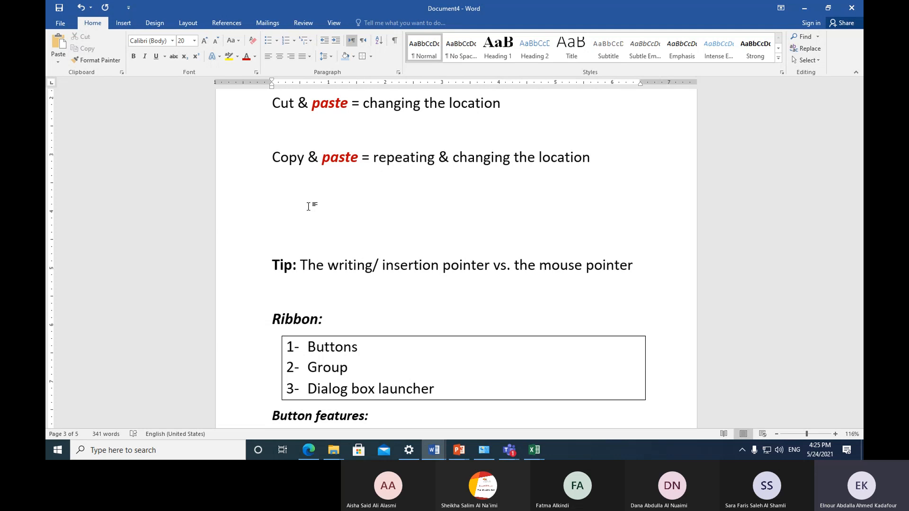
# Step: Begin a new note below the "Copy & paste" line with the text "Tip: the cut or copy content"
pyautogui.write('N')
pyautogui.press('BackSpace')
pyautogui.write('Tip: ')
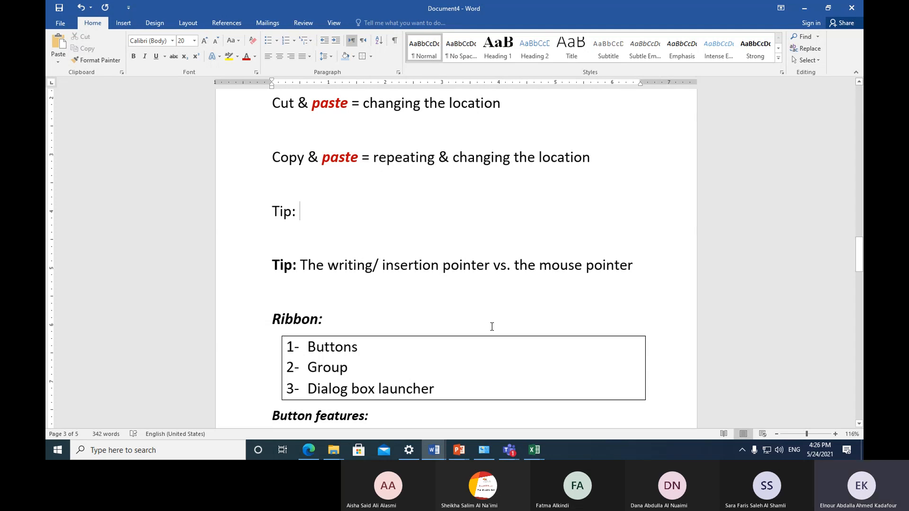
pyautogui.write('the cut')
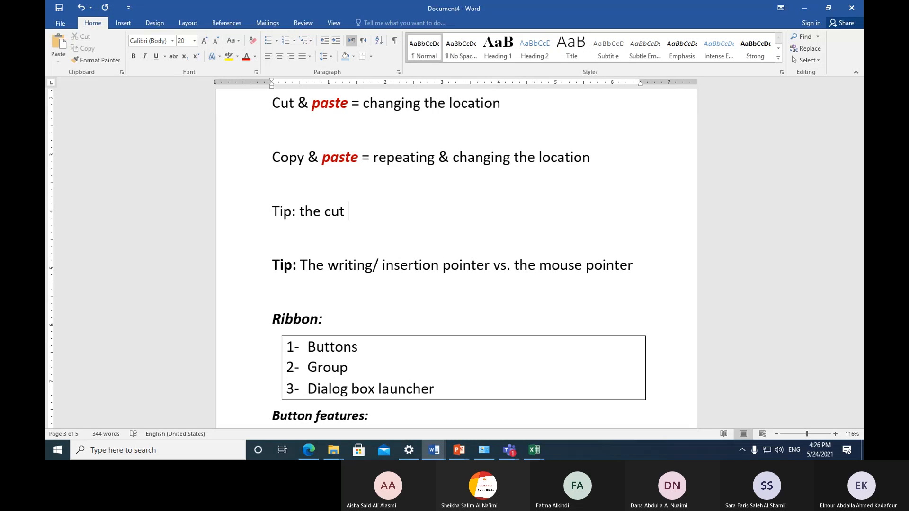
pyautogui.write(' or c')
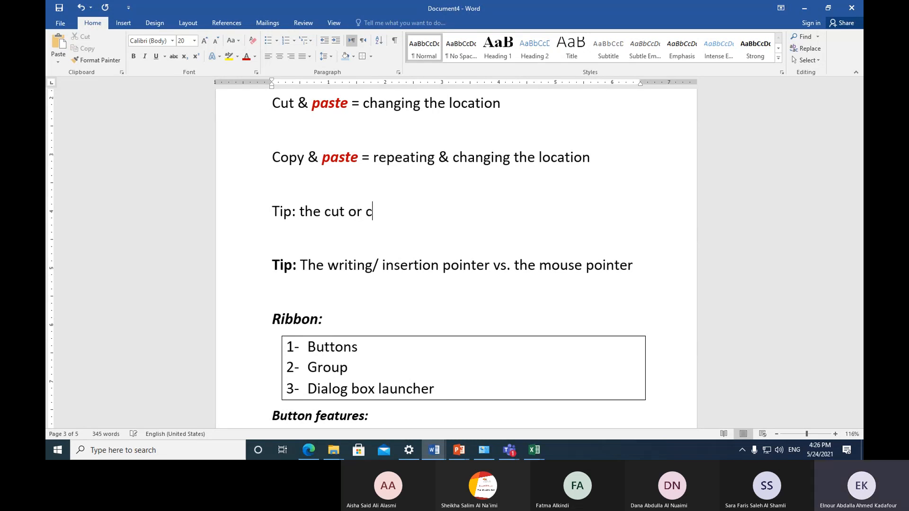
pyautogui.write('opy content')
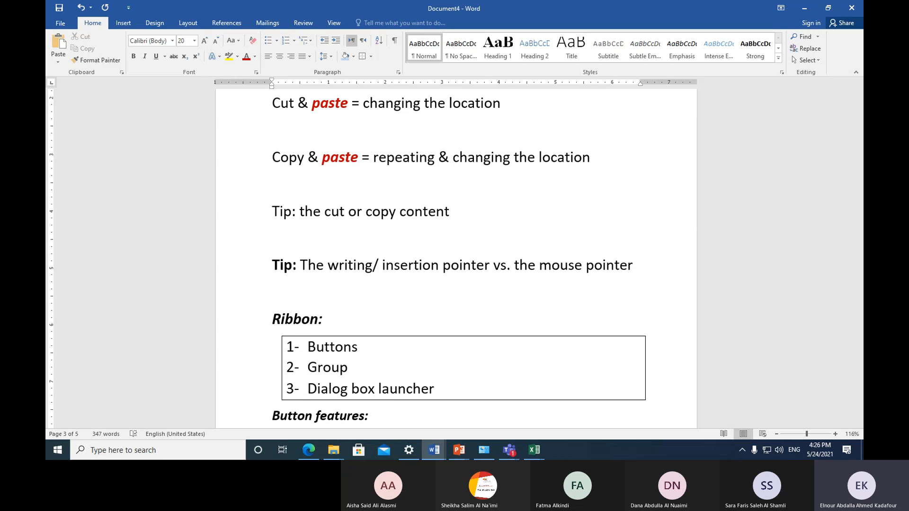
# Step: Continue the new tip with the words "remain inside the virtual"
pyautogui.write('remain insdide')
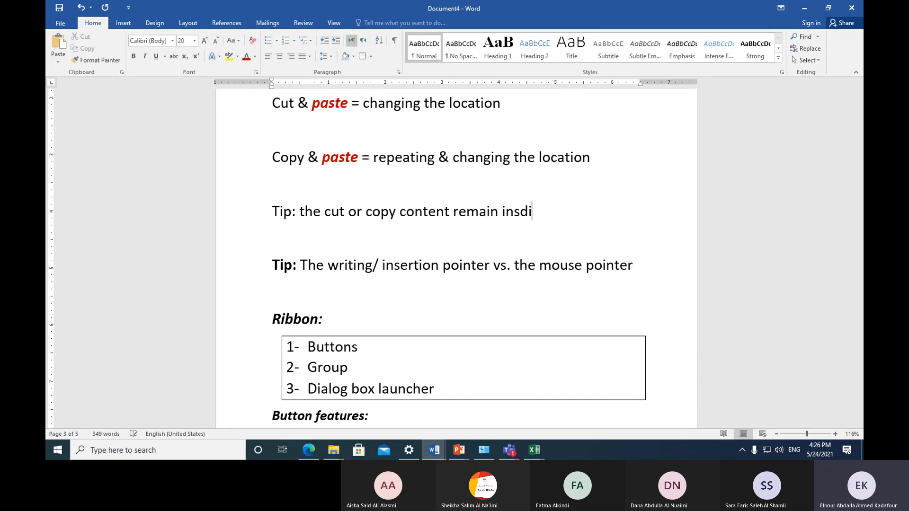
pyautogui.press('BackSpace')
pyautogui.press('BackSpace')
pyautogui.press('BackSpace')
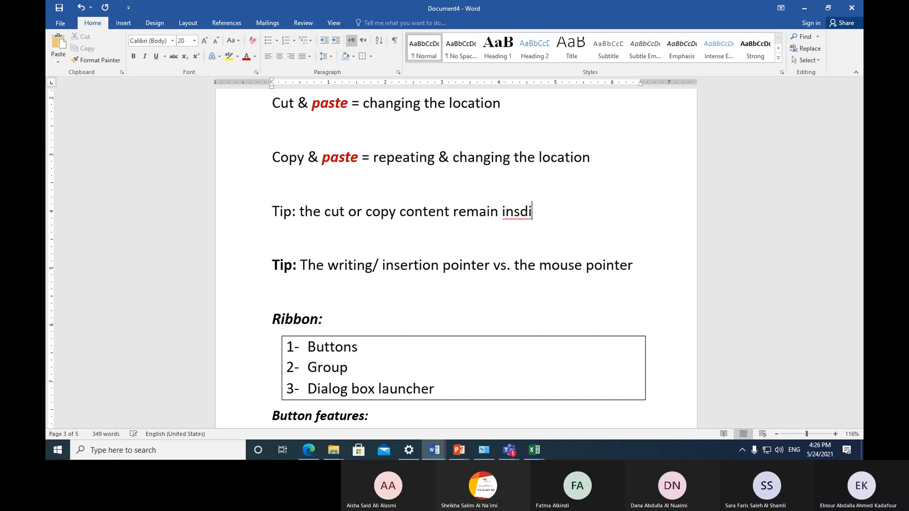
pyautogui.write('se')
pyautogui.press('BackSpace')
pyautogui.press('BackSpace')
pyautogui.press('BackSpace')
pyautogui.press('BackSpace')
pyautogui.press('BackSpace')
pyautogui.write('ide the v')
pyautogui.write('itrual ')
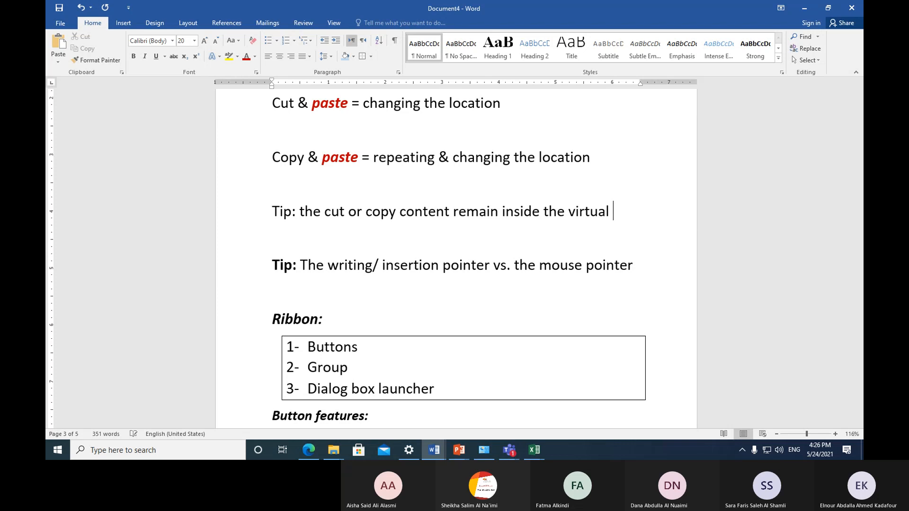
# Step: Complete the new tip with the words "memory as long as the applcaition is running"
pyautogui.write('meoe')
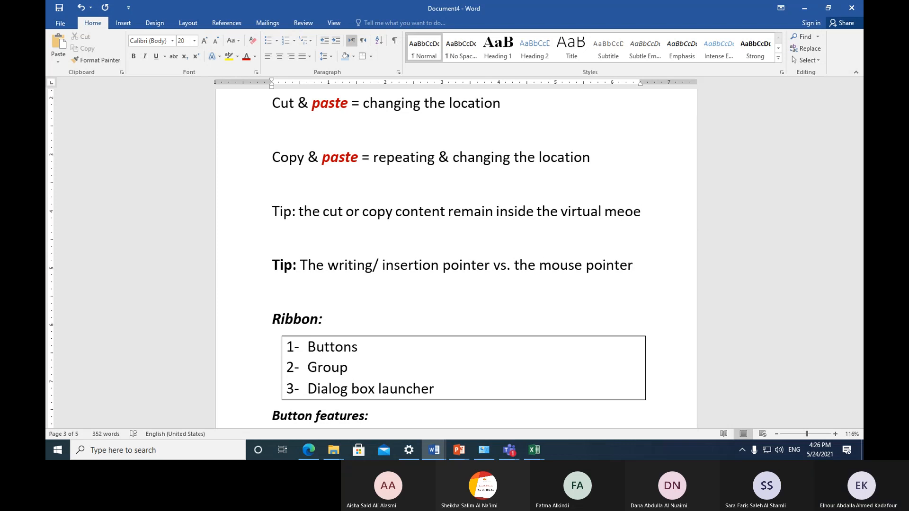
pyautogui.press('BackSpace')
pyautogui.press('BackSpace')
pyautogui.write('mr')
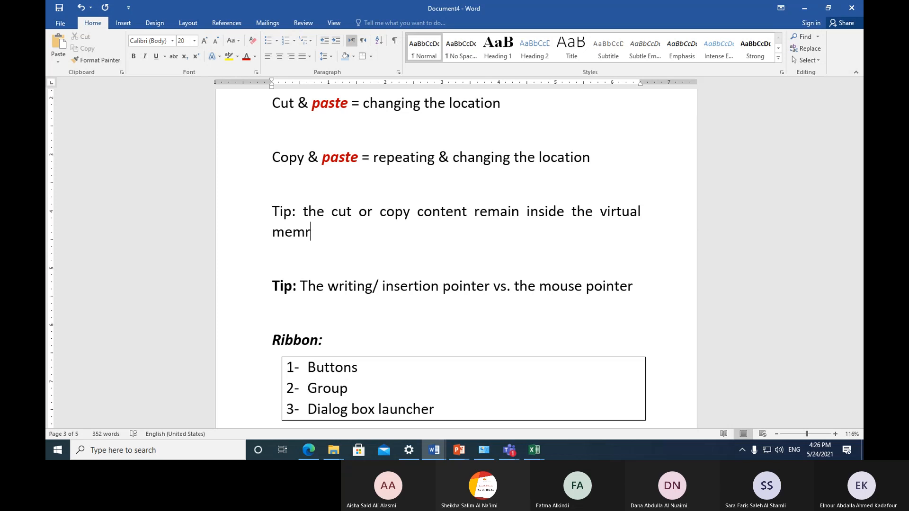
pyautogui.press('BackSpace')
pyautogui.write('ory as alo')
pyautogui.press('BackSpace')
pyautogui.press('BackSpace')
pyautogui.press('BackSpace')
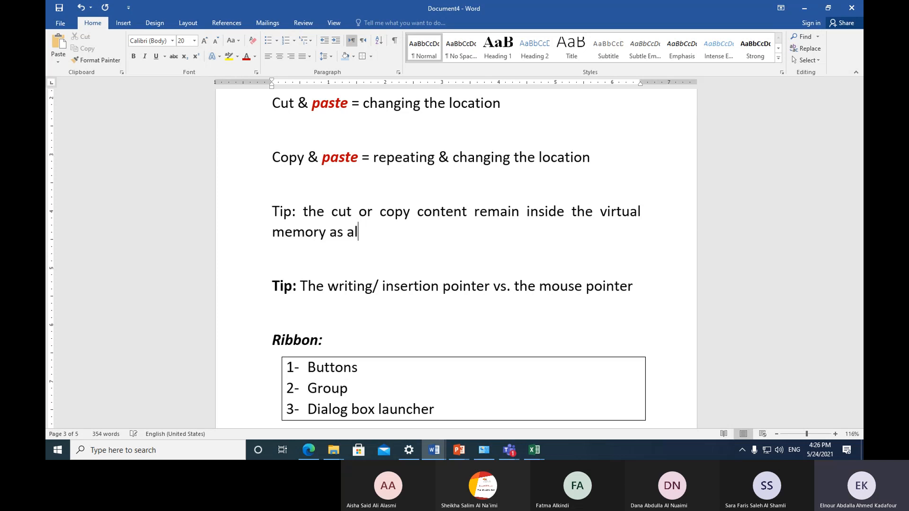
pyautogui.write('long as the a')
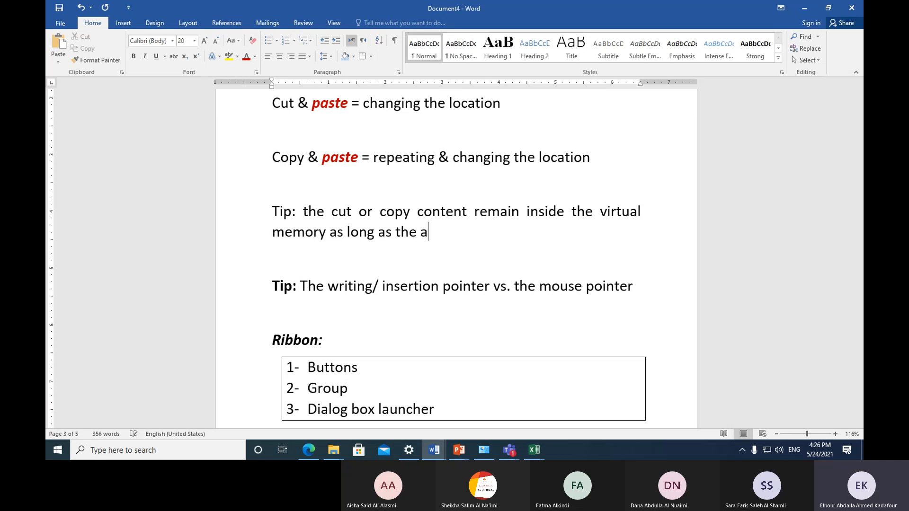
pyautogui.write('pplcaition ')
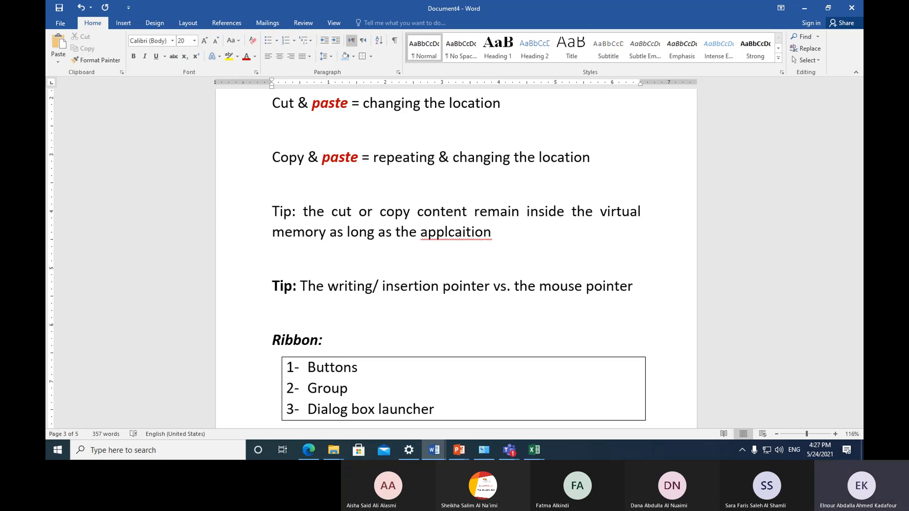
pyautogui.write('is running')
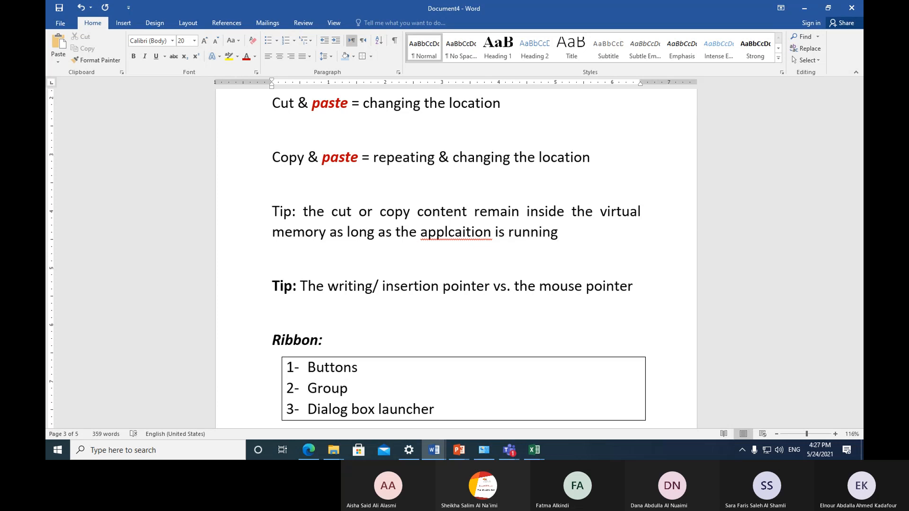
# Step: Correct the misspelled word in the new tip to "application", keeping "running" spelled properly
pyautogui.press('Delete')
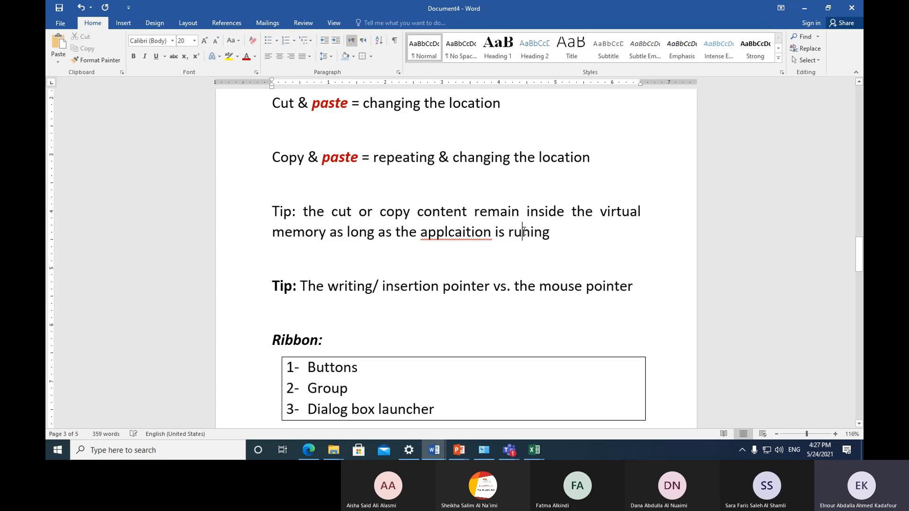
pyautogui.click(445, 233)
pyautogui.write('i')
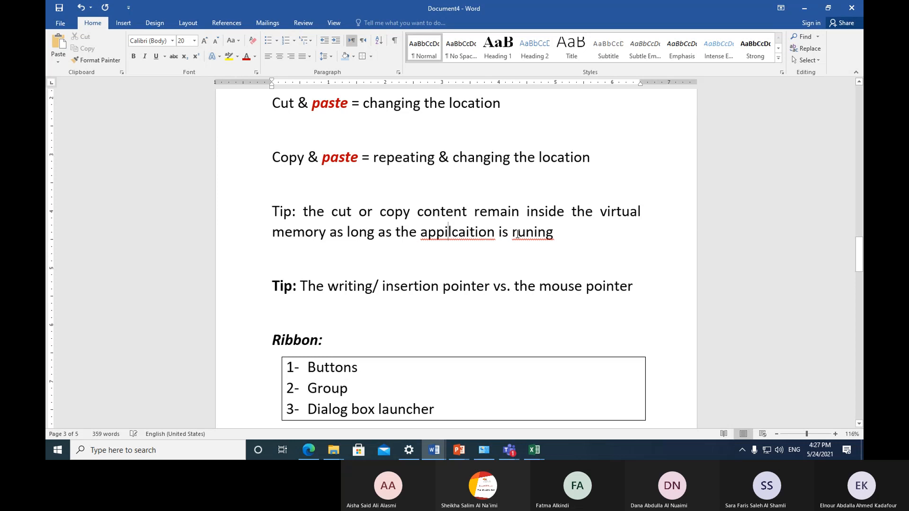
pyautogui.click(526, 233)
pyautogui.write('n')
pyautogui.click(488, 254)
pyautogui.click(466, 231)
pyautogui.press('Delete')
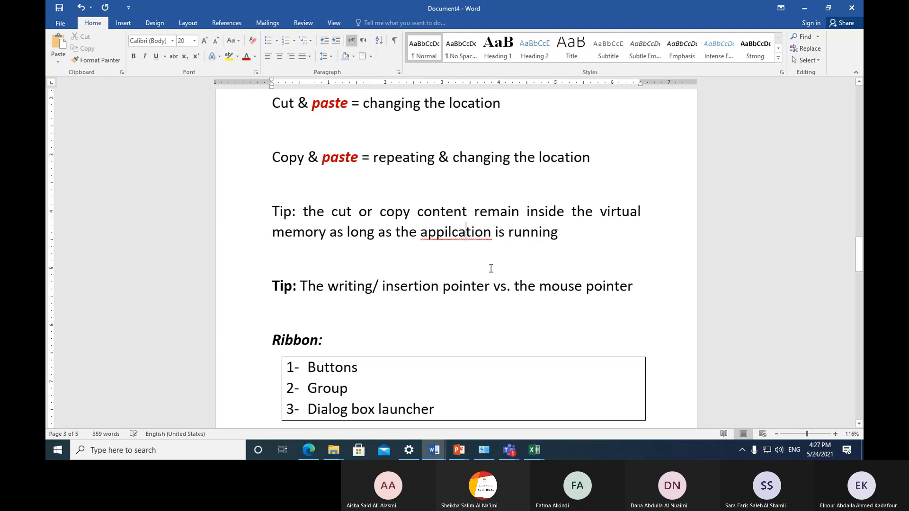
pyautogui.click(459, 259)
pyautogui.click(453, 233)
pyautogui.rightClick(453, 233)
pyautogui.click(504, 247)
# Step: Format the word "content" in the new tip as italic with red font color
pyautogui.moveTo(417, 212); pyautogui.dragTo(470, 214)
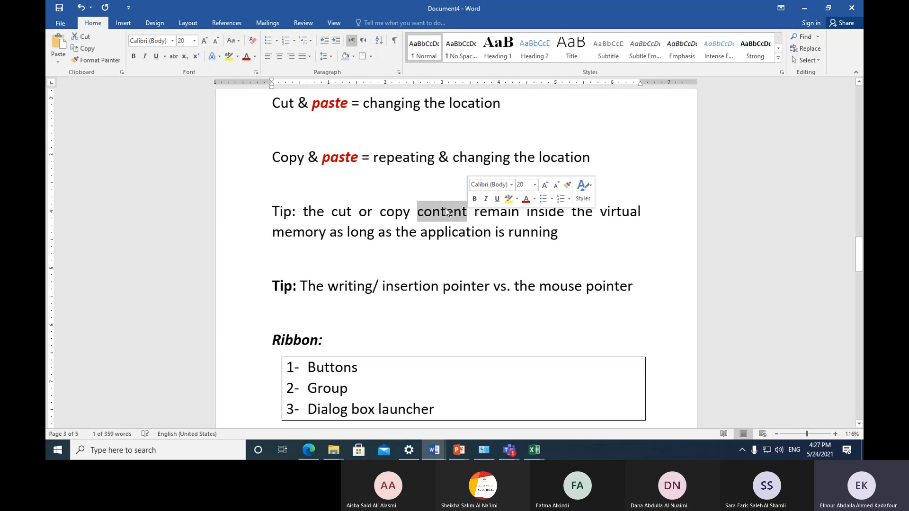
pyautogui.click(145, 57)
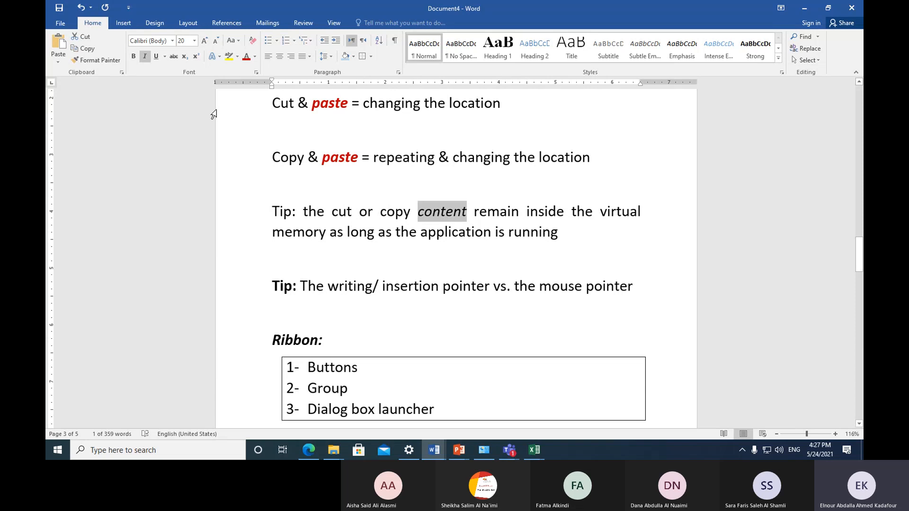
pyautogui.click(246, 56)
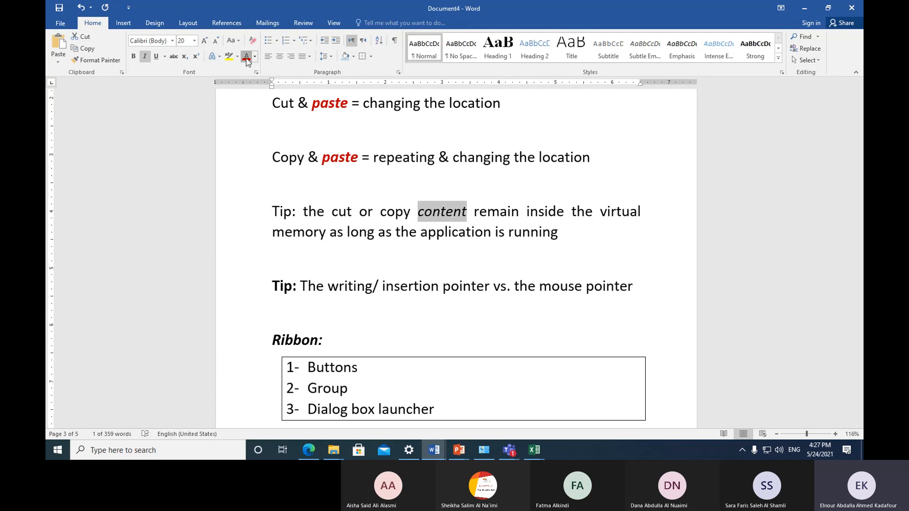
pyautogui.click(451, 259)
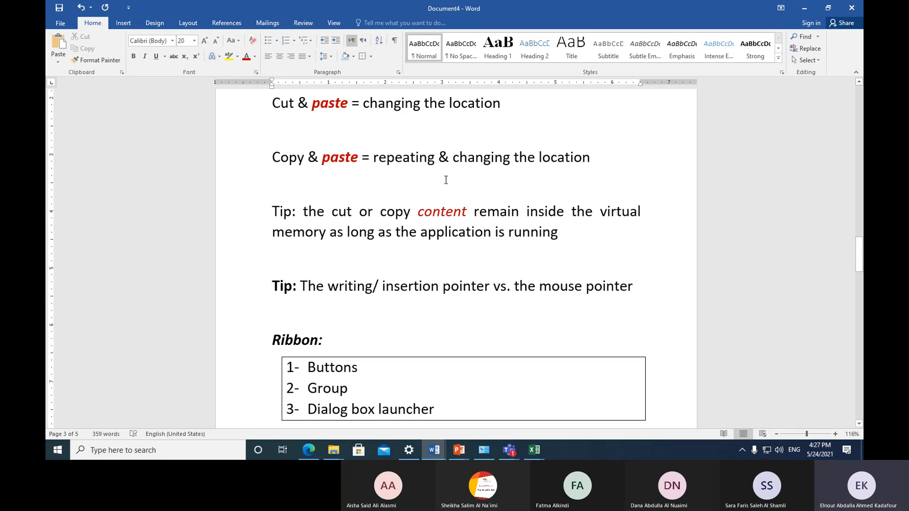
# Step: Move the sentence after "Tip:" onto its own line and number it "1-"
pyautogui.click(304, 212)
pyautogui.press('Return')
pyautogui.write('1-')
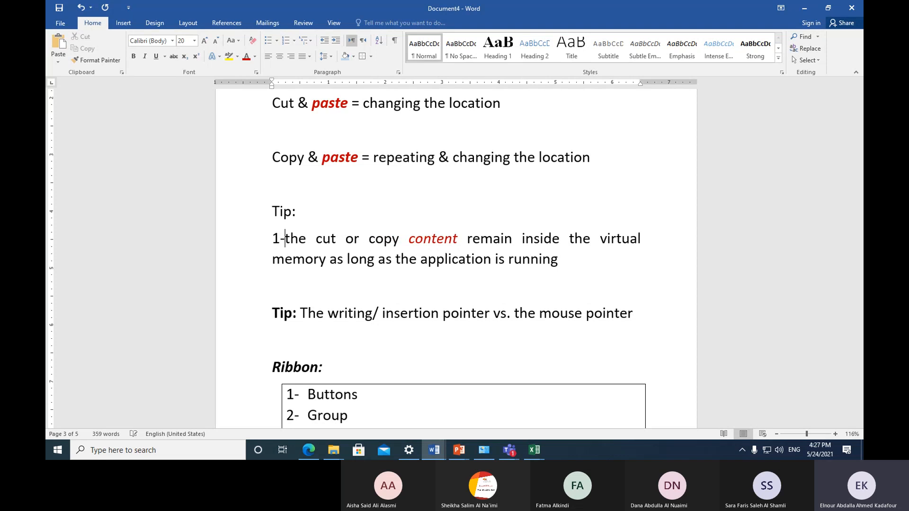
# Step: Add a second numbered item under the tip reading "pasting for the same content can be done many times,"
pyautogui.click(595, 263)
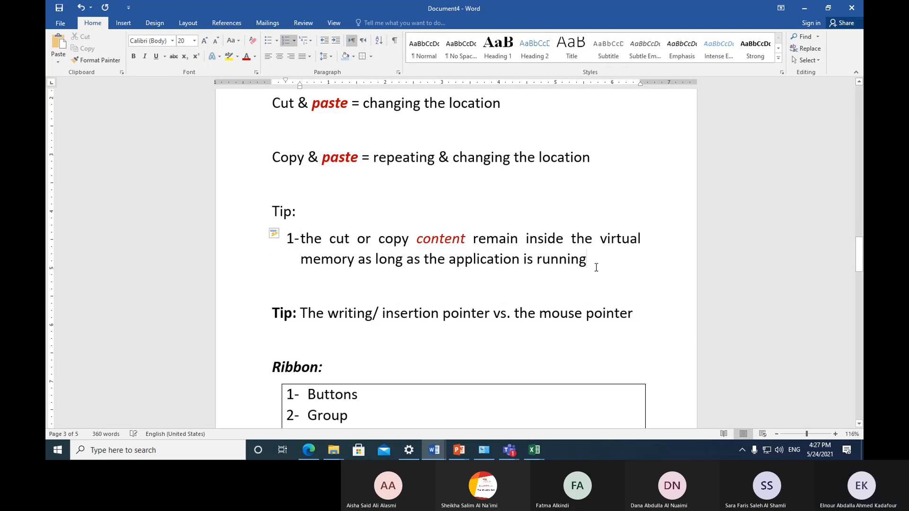
pyautogui.press('Return')
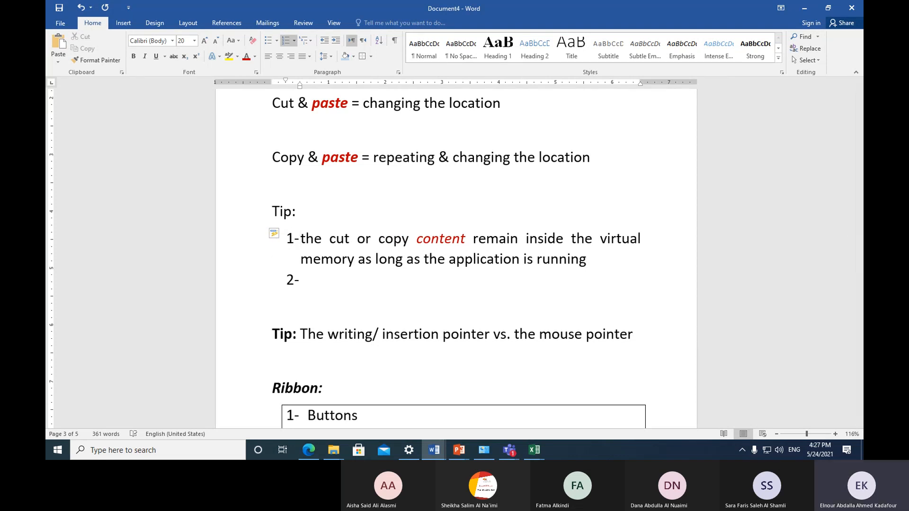
pyautogui.write('pasting for the same ')
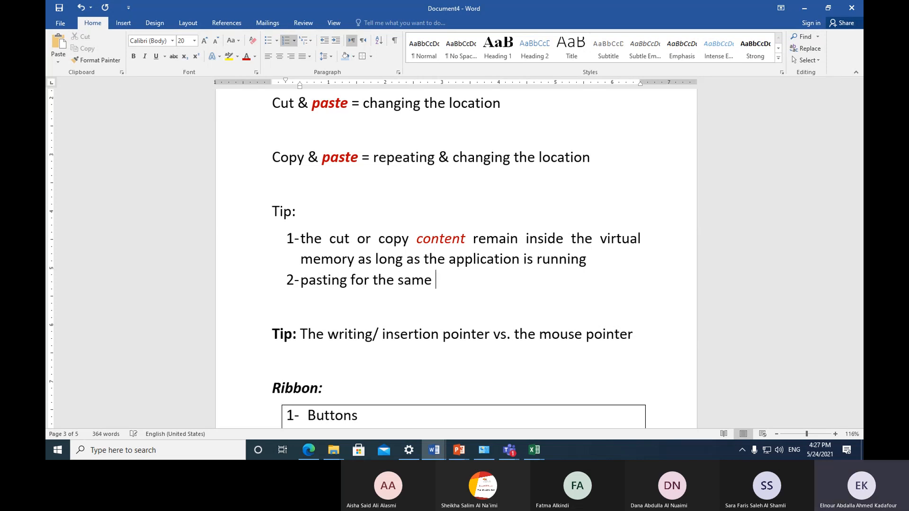
pyautogui.write('content can be ')
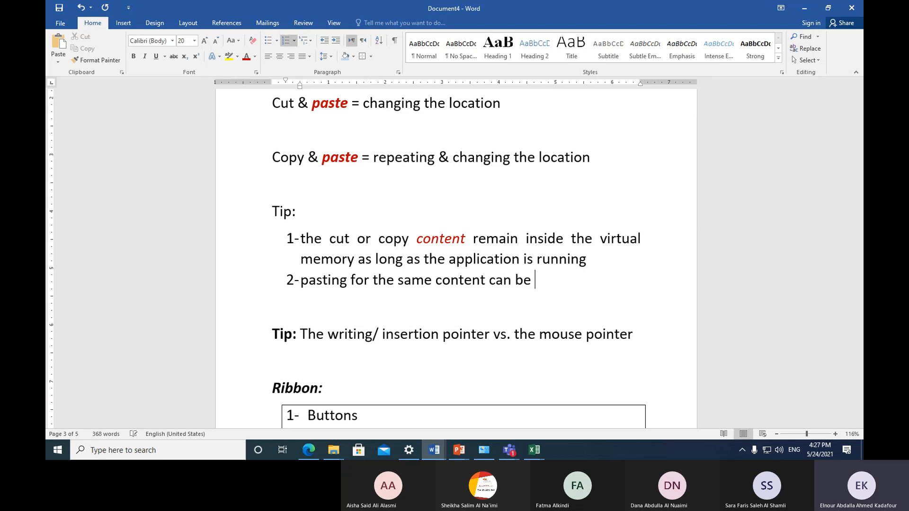
pyautogui.write('done ma')
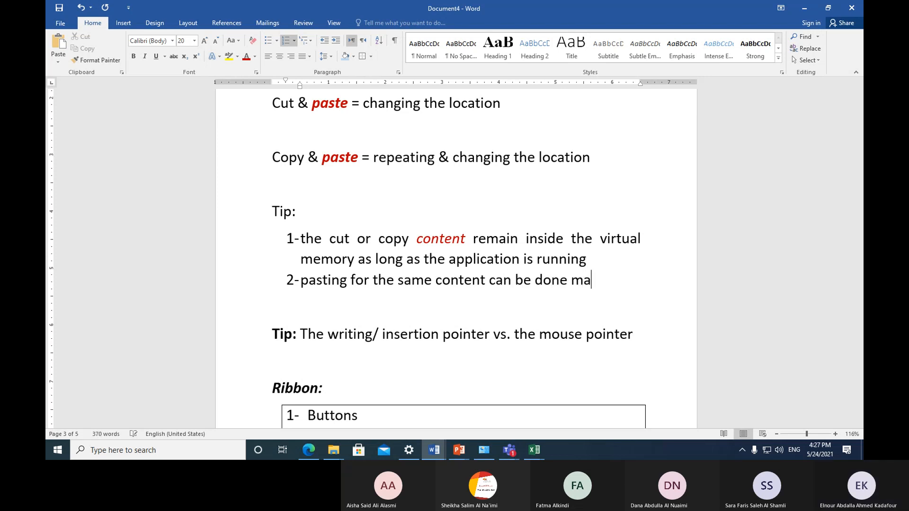
pyautogui.write('ny times')
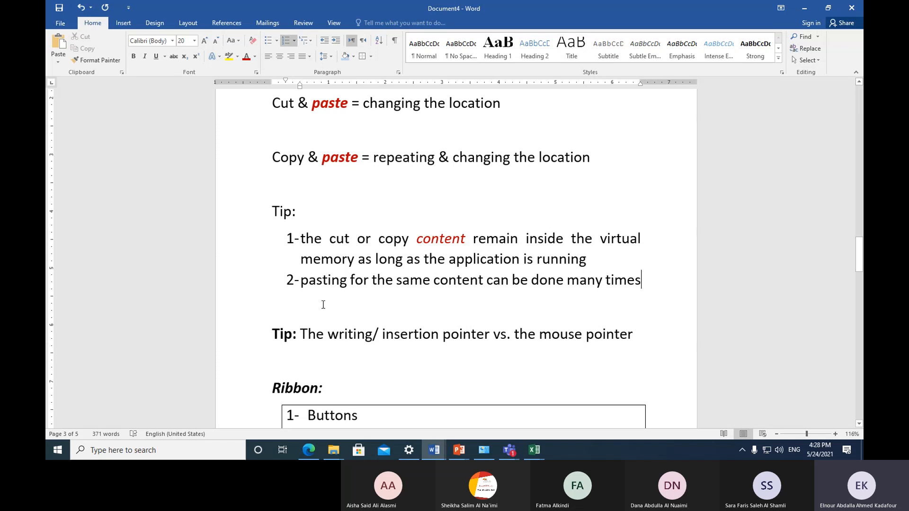
pyautogui.write(',')
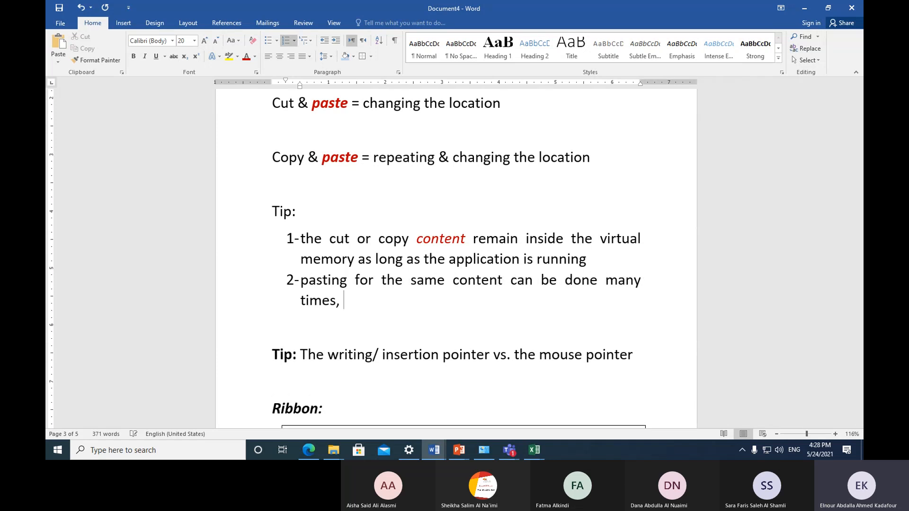
# Step: Check the participants in the Microsoft Teams meeting window and return to the Word document
pyautogui.click(508, 449)
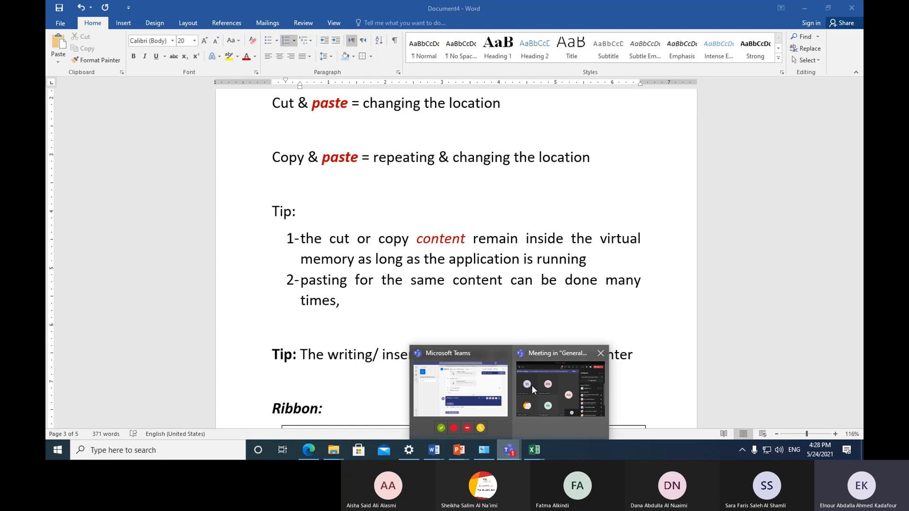
pyautogui.moveTo(532, 385)
pyautogui.click(547, 381)
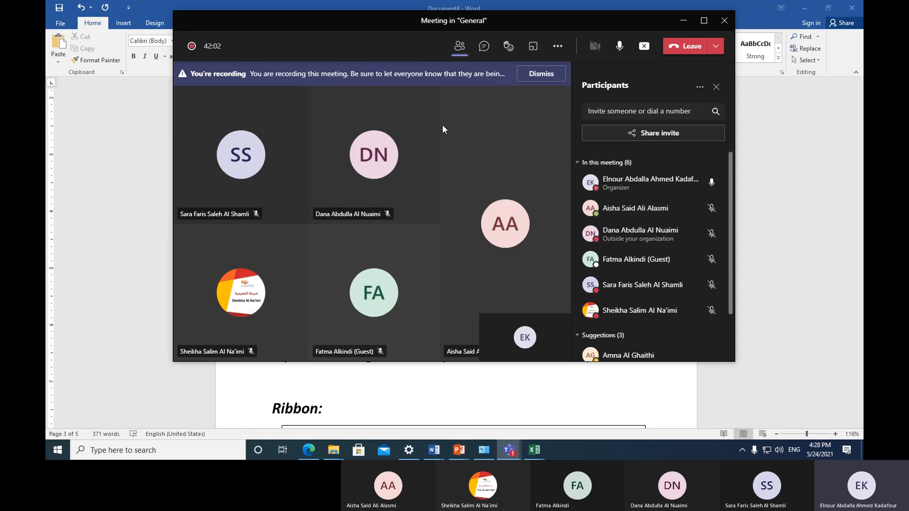
pyautogui.hotkey('alt', 'Tab')
# Step: Continue the second tip item with "within the same document, within another document"
pyautogui.write('within the same ')
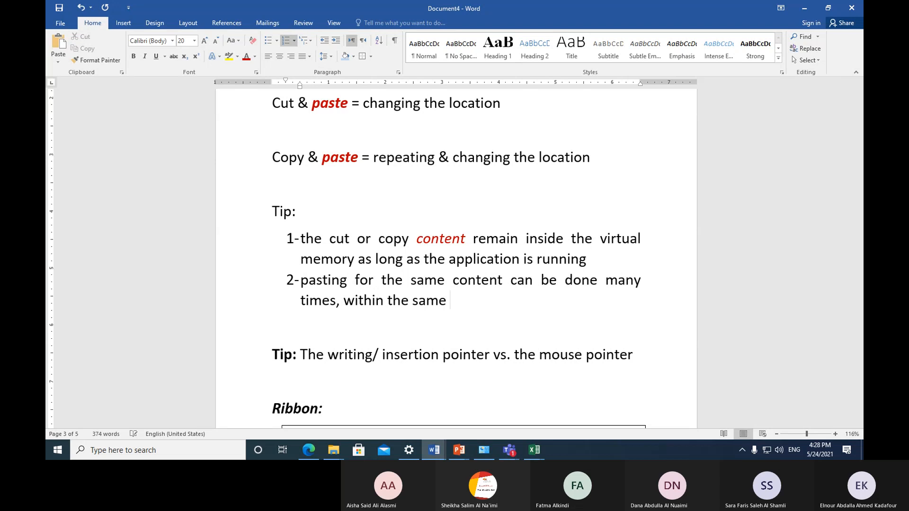
pyautogui.write('document')
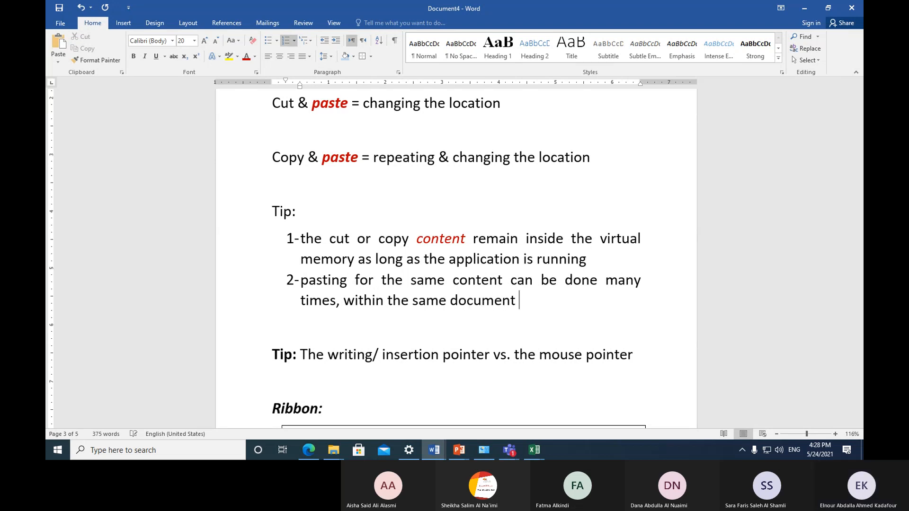
pyautogui.press('BackSpace')
pyautogui.write(', within')
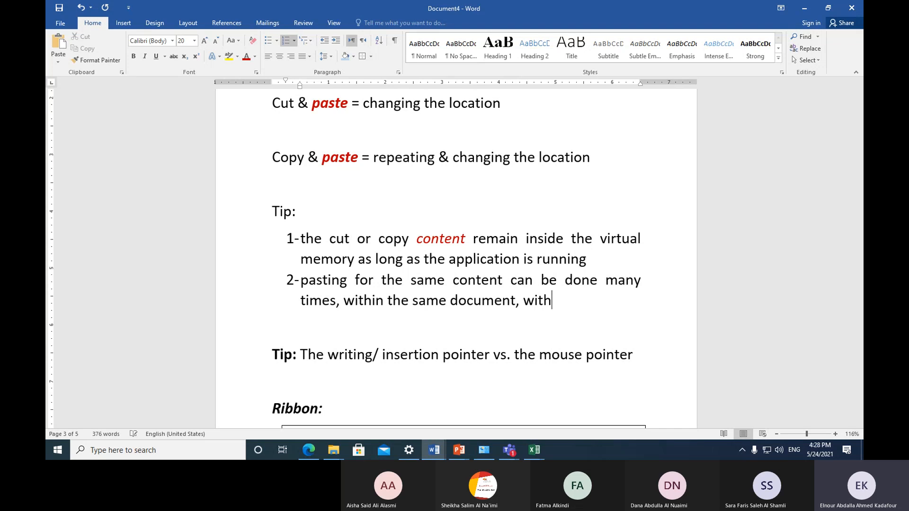
pyautogui.press('BackSpace')
pyautogui.write('in another document')
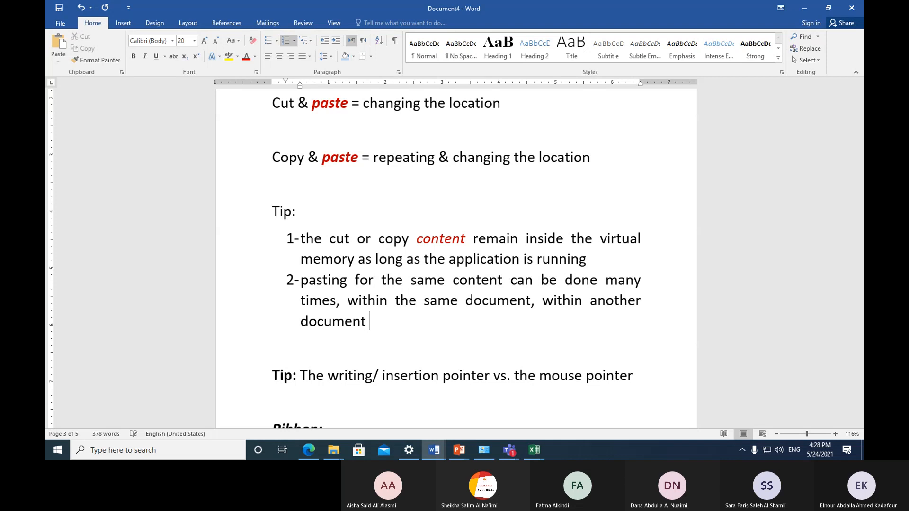
# Step: Finish the second tip item with "or within another different application."
pyautogui.write(' or ')
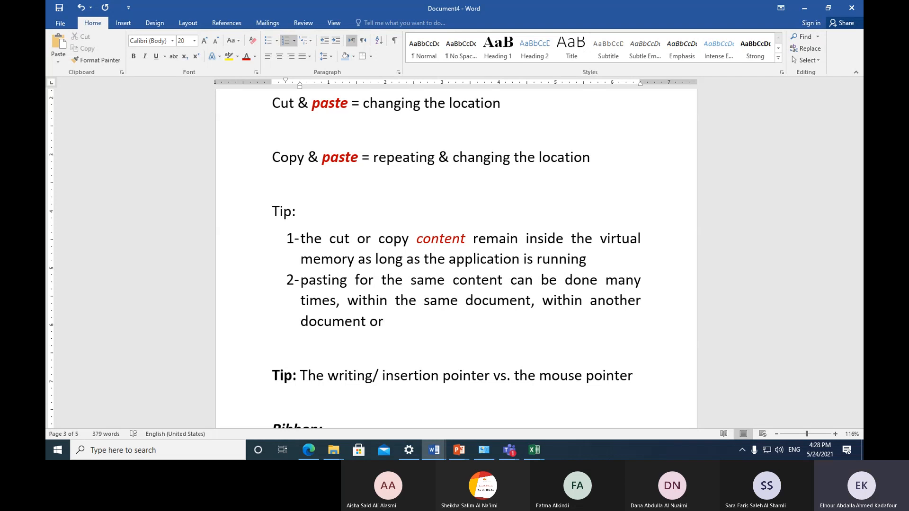
pyautogui.write('within another')
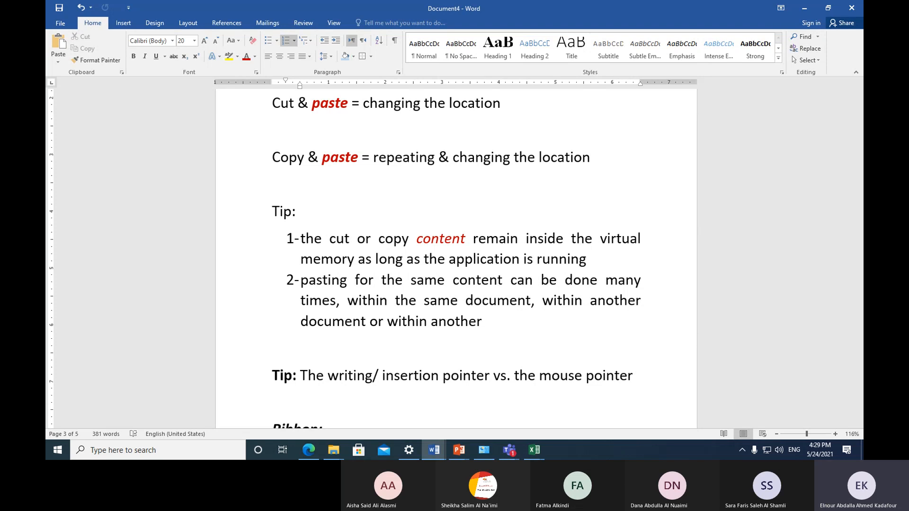
pyautogui.write('different application.')
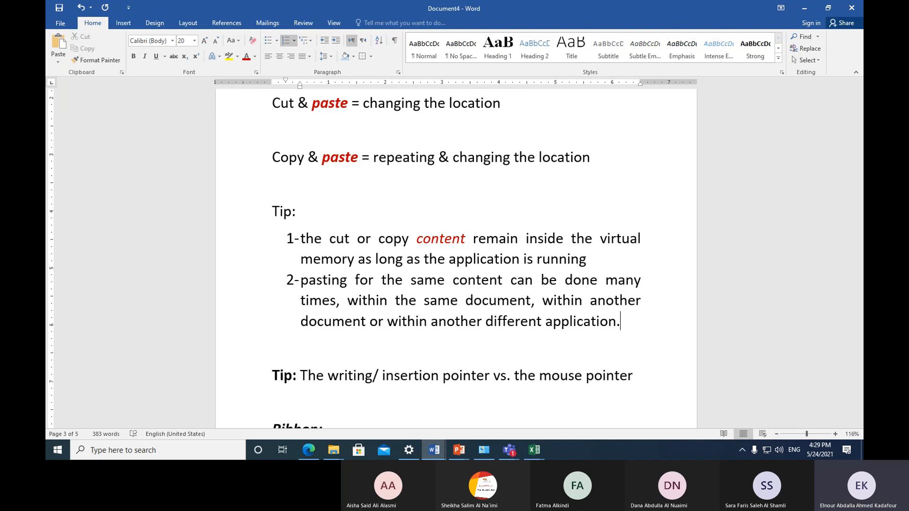
# Step: Make the "Tip:" heading above the numbered items bold and italic
pyautogui.click(246, 213)
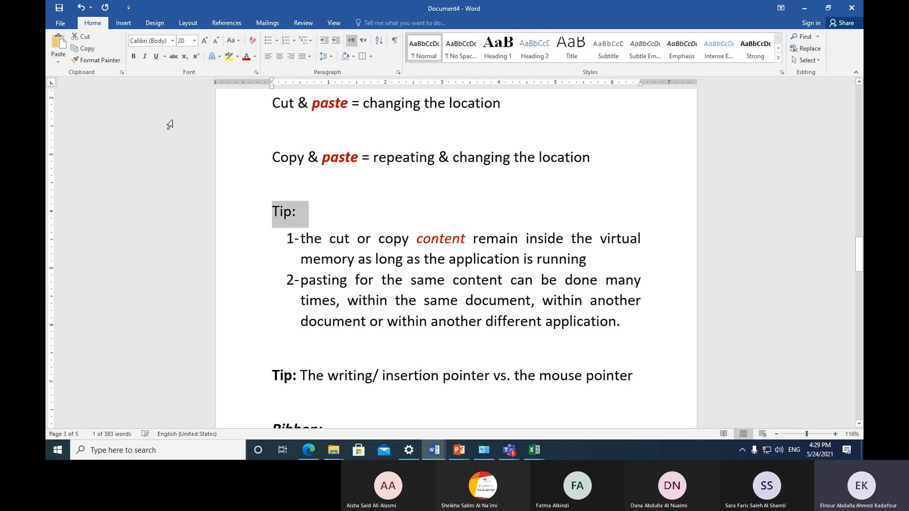
pyautogui.click(134, 56)
pyautogui.click(144, 57)
pyautogui.click(334, 211)
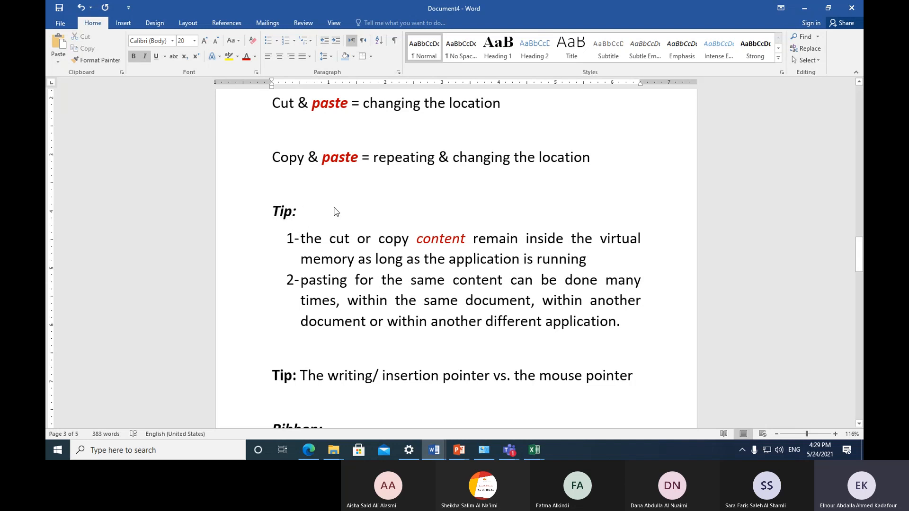
# Step: Cut the "Cut & paste = changing the location" line, and undo the cut
pyautogui.scroll(1, 334, 207)
pyautogui.scroll(1, 334, 207)
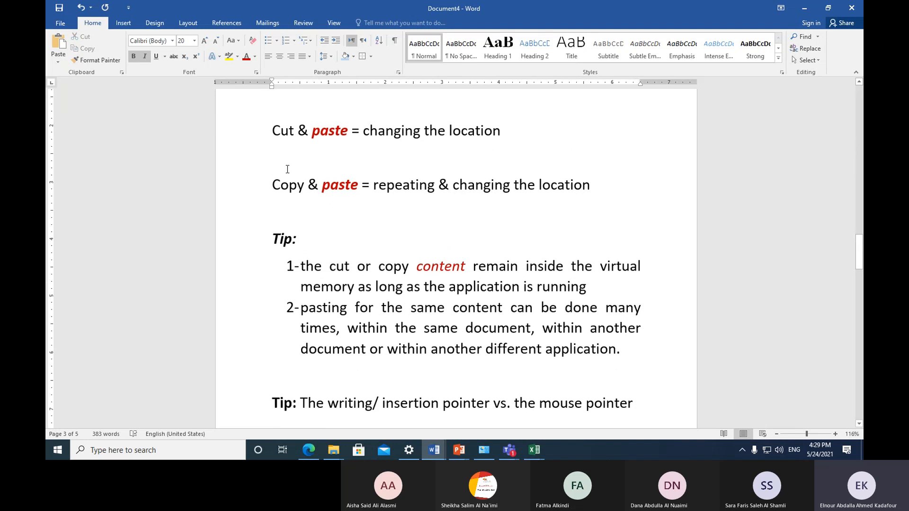
pyautogui.click(244, 130)
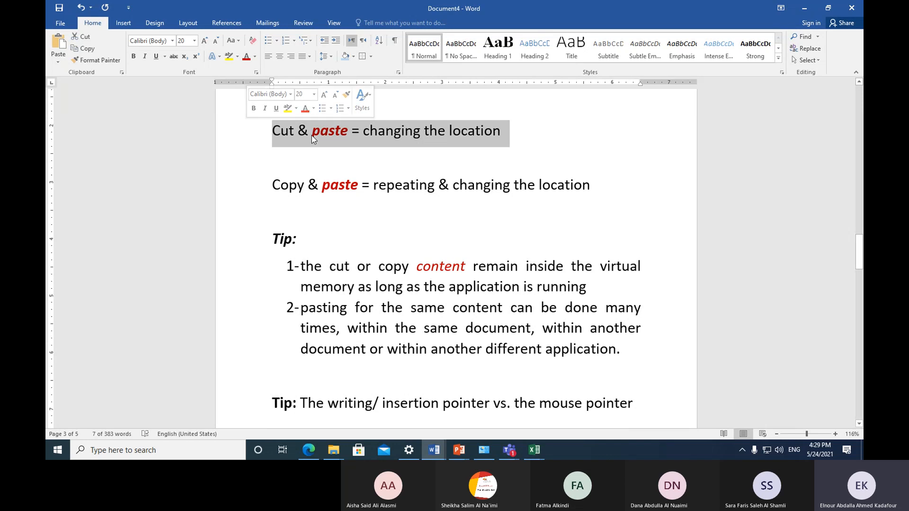
pyautogui.rightClick(404, 133)
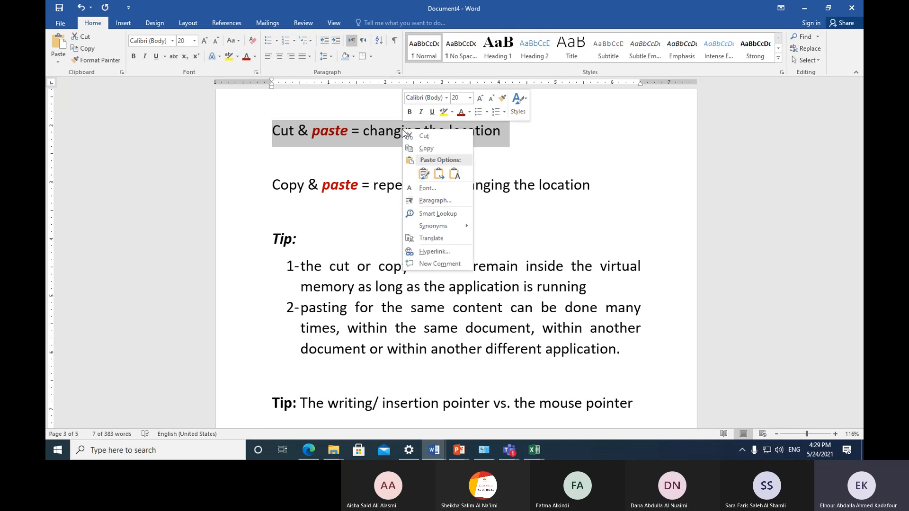
pyautogui.click(437, 137)
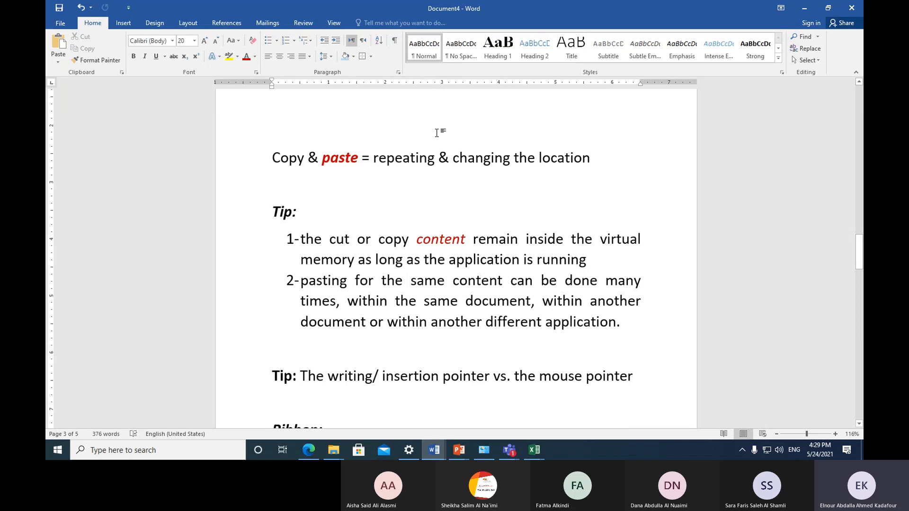
pyautogui.hotkey('ctrl', 'z')
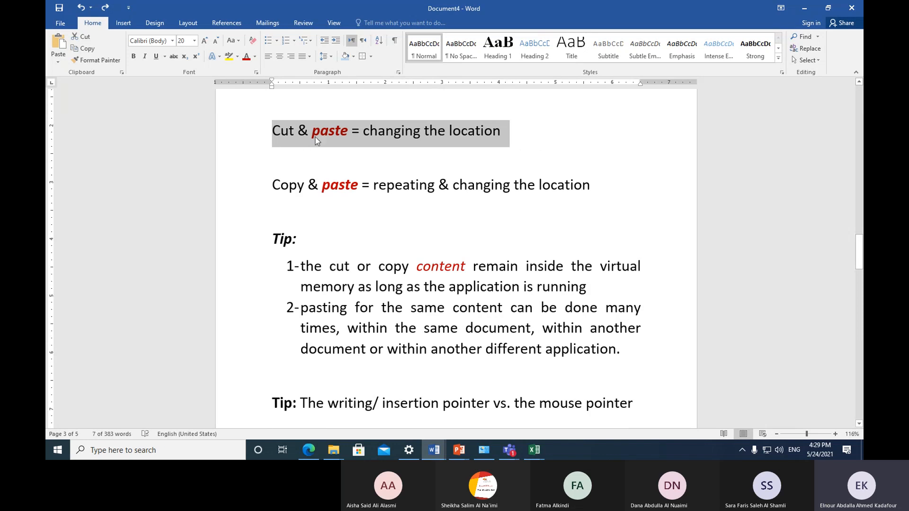
pyautogui.rightClick(319, 134)
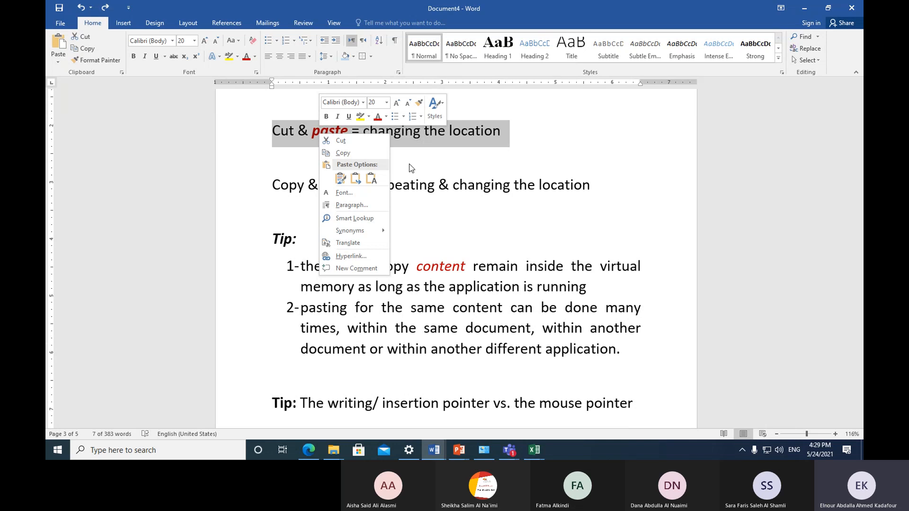
pyautogui.press('Escape')
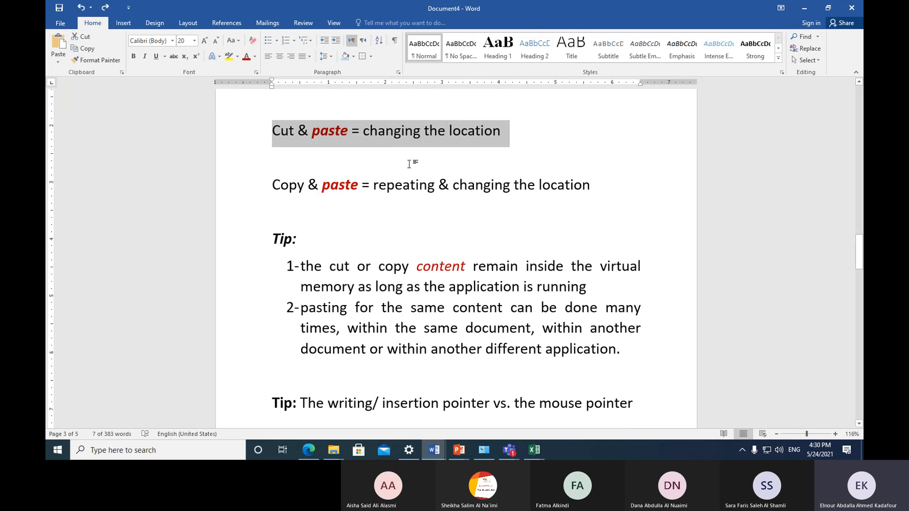
# Step: Switch to the PowerPoint presentation "Class No. 06" to view its slide on cut, copy and paste methods
pyautogui.click(462, 448)
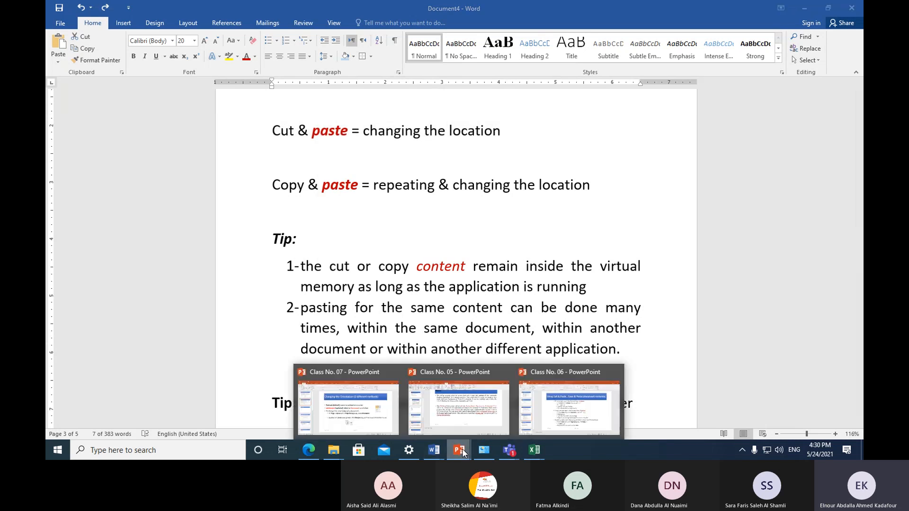
pyautogui.click(548, 416)
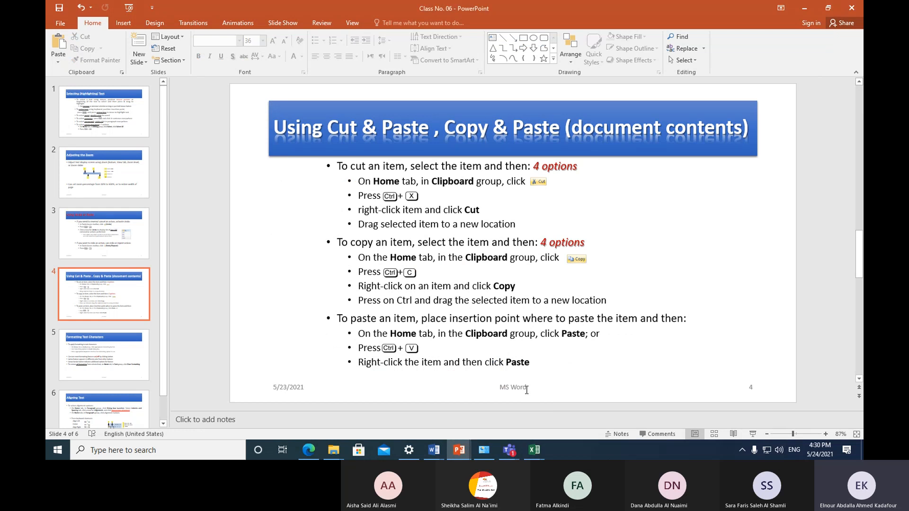
# Step: Switch to Document4 in Word, move the "Cut & paste = changing the location" line below the "Copy & paste" line, and move it back
pyautogui.click(434, 450)
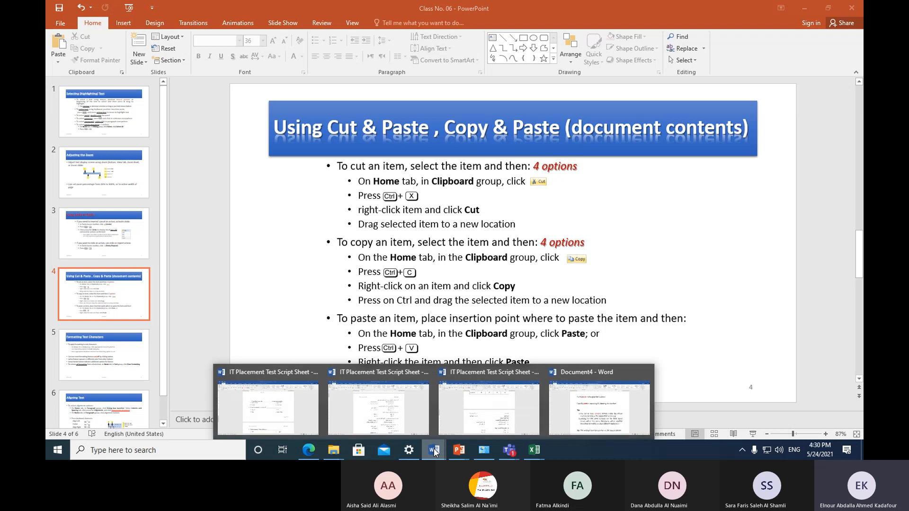
pyautogui.click(570, 418)
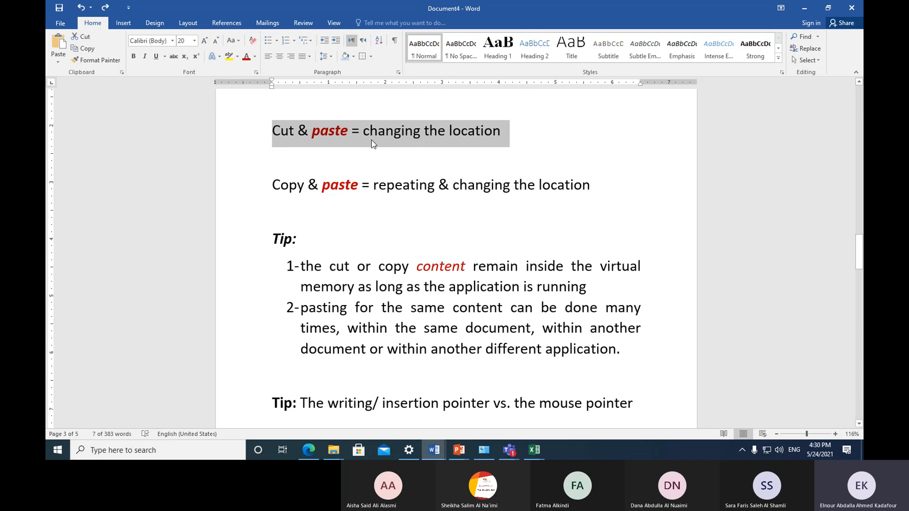
pyautogui.moveTo(370, 140); pyautogui.dragTo(382, 216)
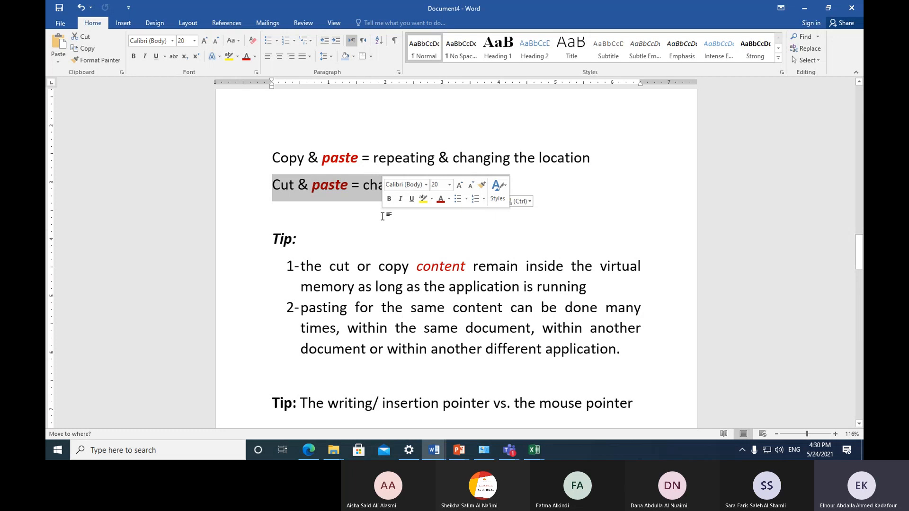
pyautogui.moveTo(357, 196); pyautogui.dragTo(353, 131)
pyautogui.click(354, 166)
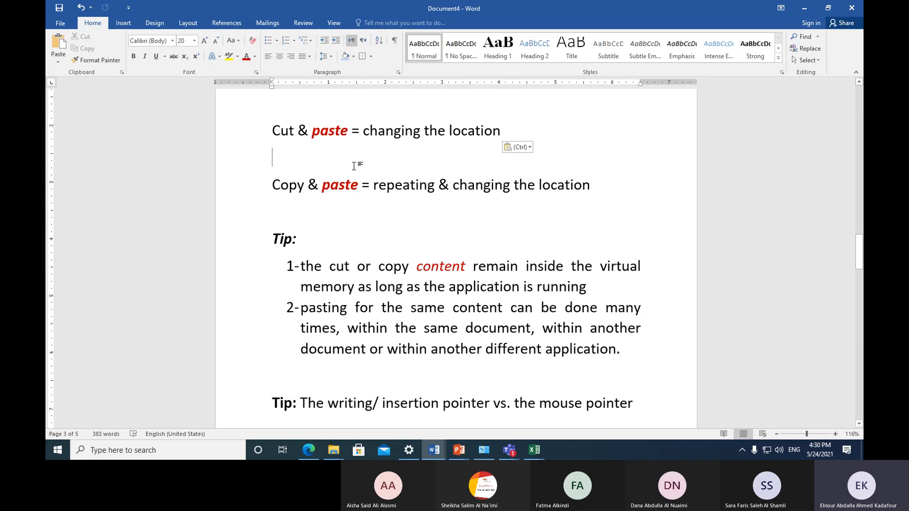
# Step: Duplicate the "Cut & paste = changing the location" line below the "Copy & paste" line, and remove the duplicated text
pyautogui.click(246, 136)
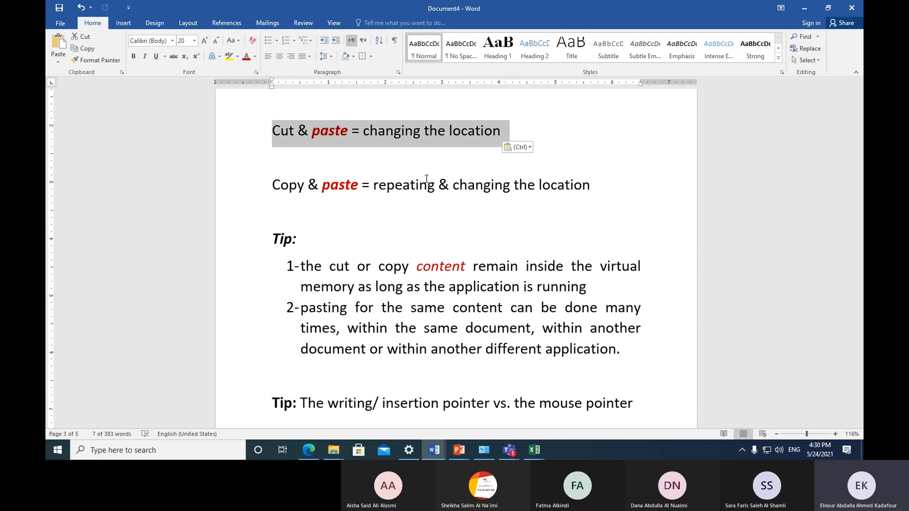
pyautogui.moveTo(376, 141); pyautogui.dragTo(361, 223)
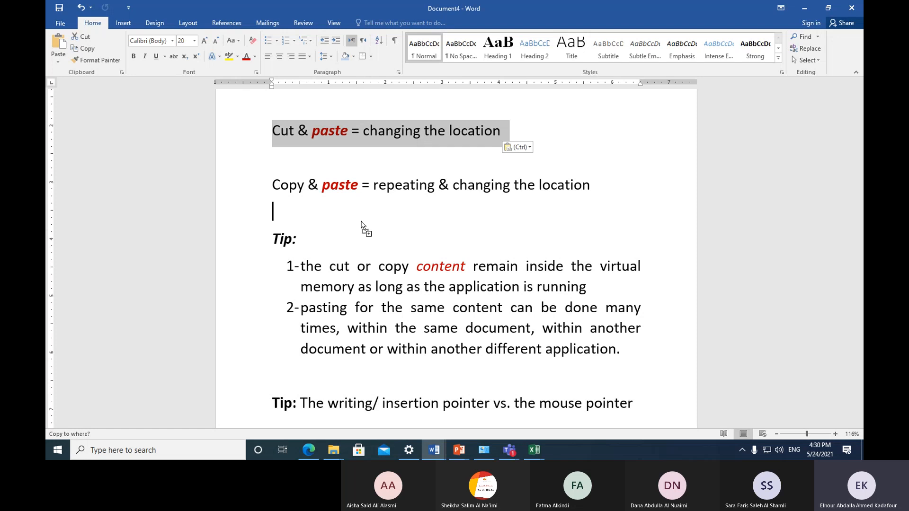
pyautogui.moveTo(361, 222); pyautogui.dragTo(363, 225)
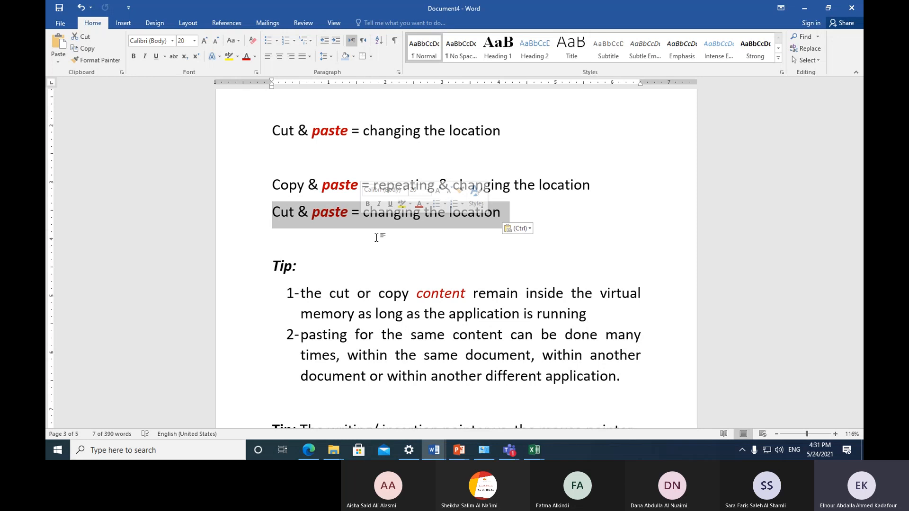
pyautogui.hotkey('ctrl', 'z')
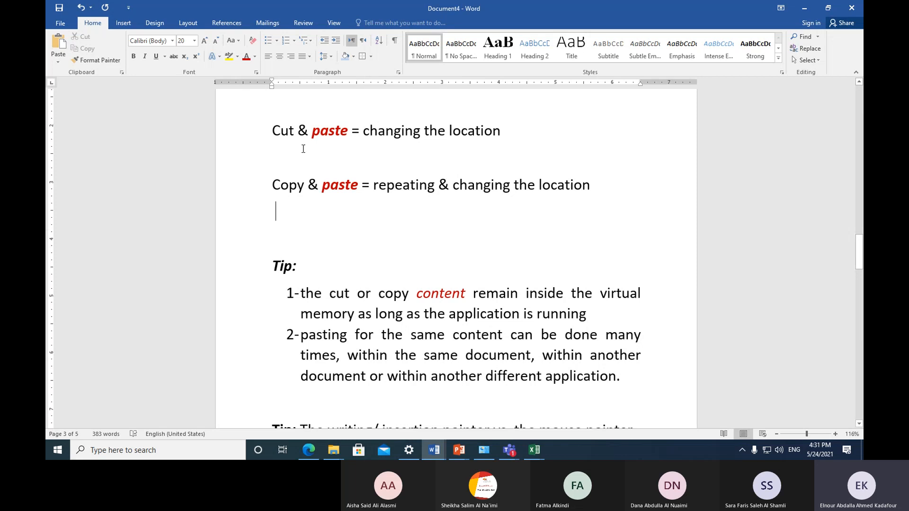
# Step: Highlight the phrases "Cut & paste" and "Copy & paste" in turn at the start of their lines, and clear the selection
pyautogui.moveTo(276, 130); pyautogui.dragTo(336, 136)
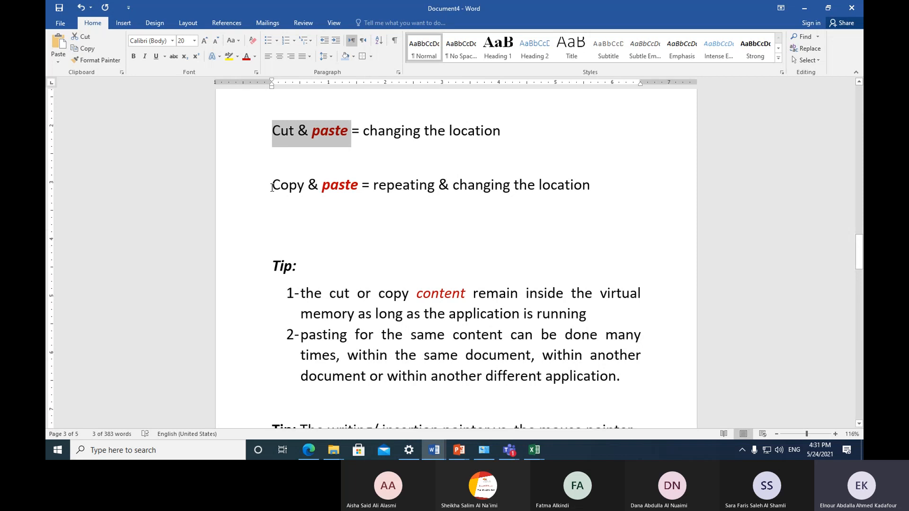
pyautogui.moveTo(272, 185); pyautogui.dragTo(350, 184)
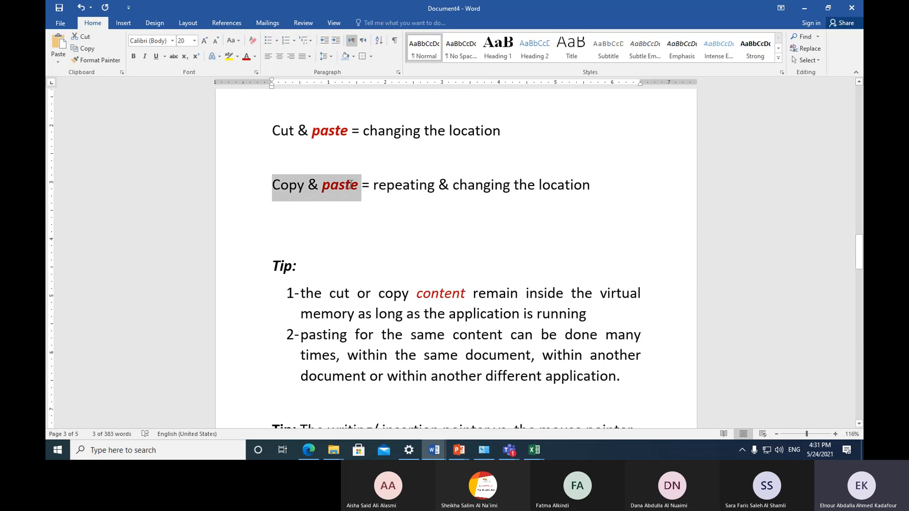
pyautogui.click(304, 221)
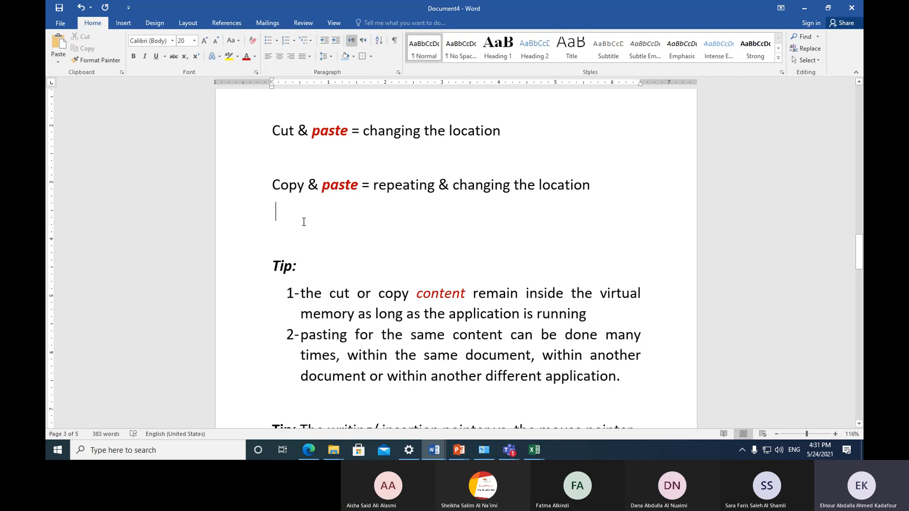
# Step: Insert two blank lines above the "Ribbon:" heading to push that section onto the next page
pyautogui.scroll(-1, 304, 221)
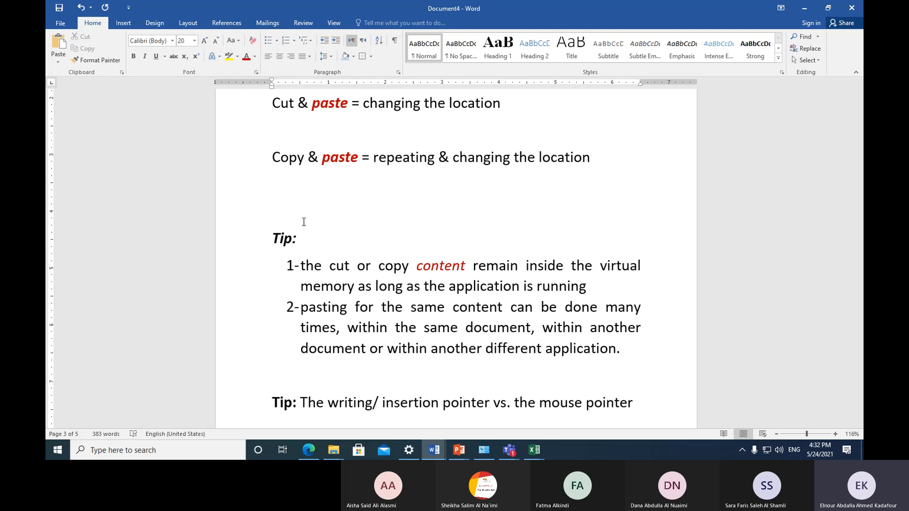
pyautogui.scroll(-3, 303, 222)
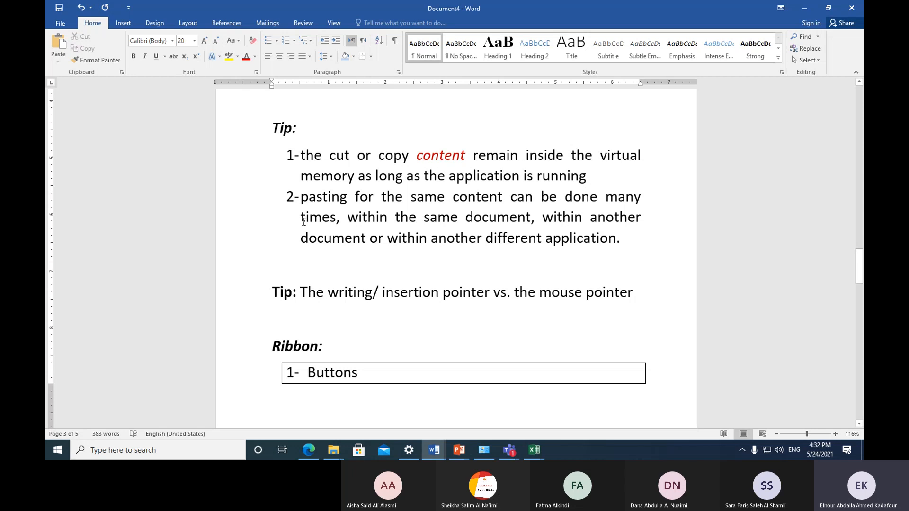
pyautogui.click(281, 321)
pyautogui.scroll(-2, 345, 279)
pyautogui.press('Return')
pyautogui.press('Return')
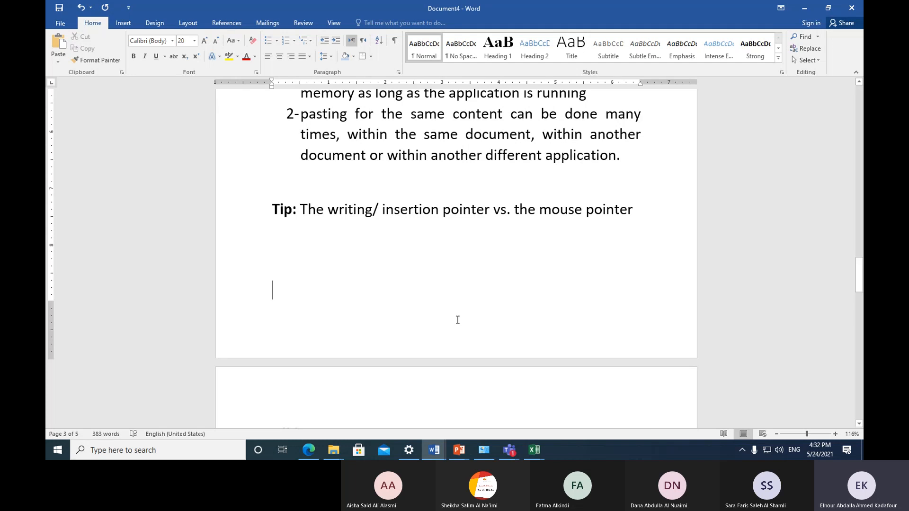
# Step: Highlight "Buttons" in the boxed Ribbon list, and open and close the Styles pane as a dialog box launcher example
pyautogui.scroll(-3, 382, 305)
pyautogui.scroll(-1, 374, 300)
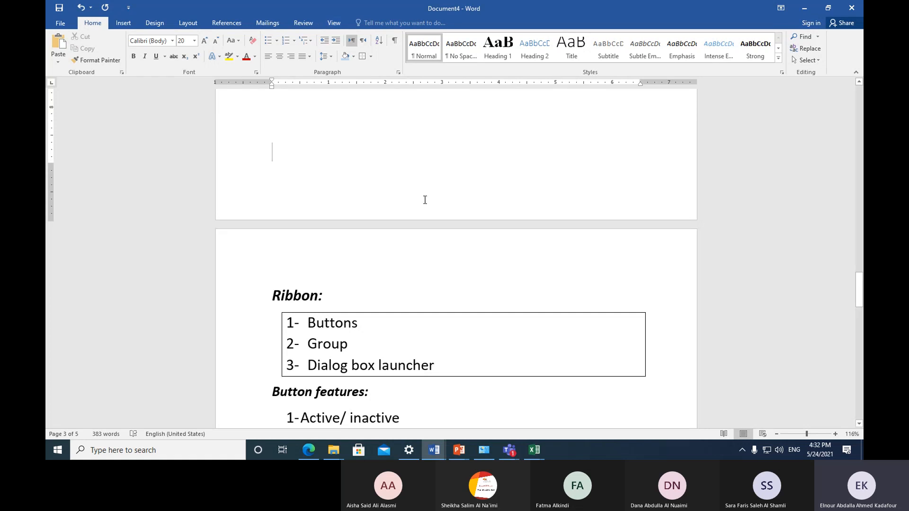
pyautogui.scroll(-2, 420, 205)
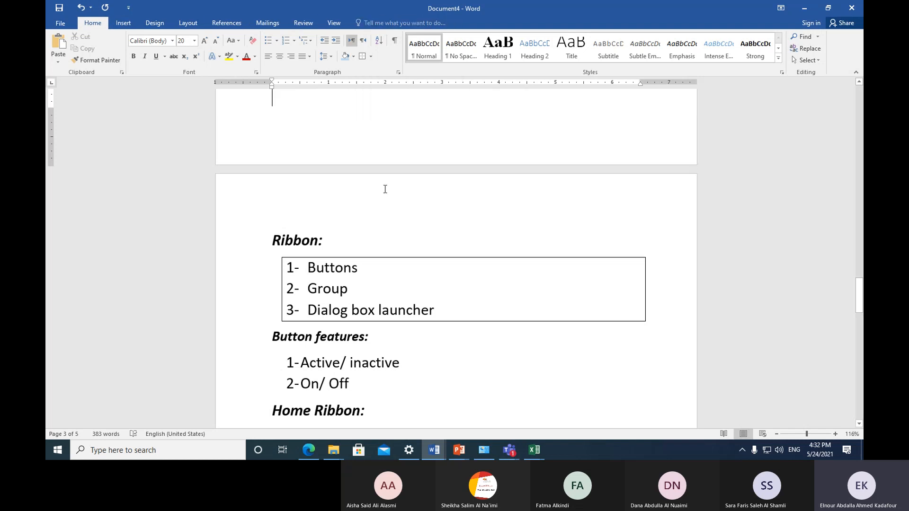
pyautogui.scroll(-2, 384, 189)
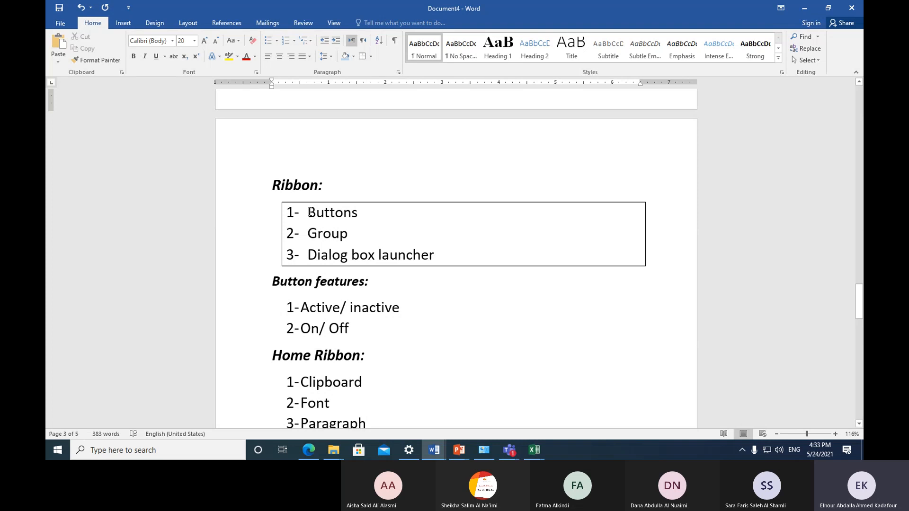
pyautogui.moveTo(309, 212); pyautogui.dragTo(362, 216)
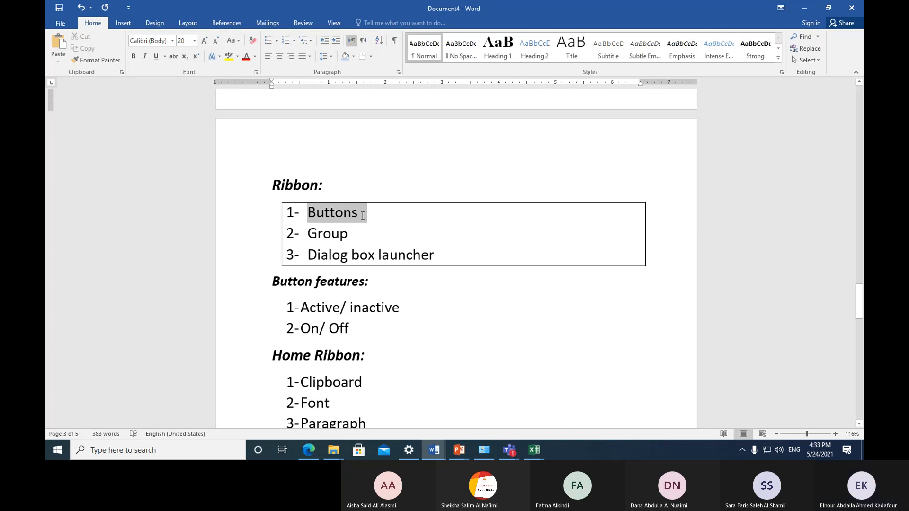
pyautogui.doubleClick(362, 216)
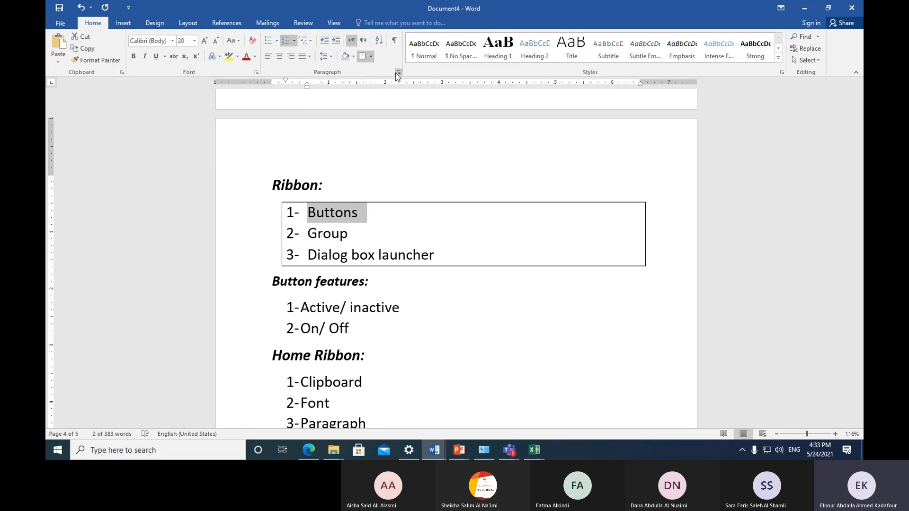
pyautogui.click(781, 72)
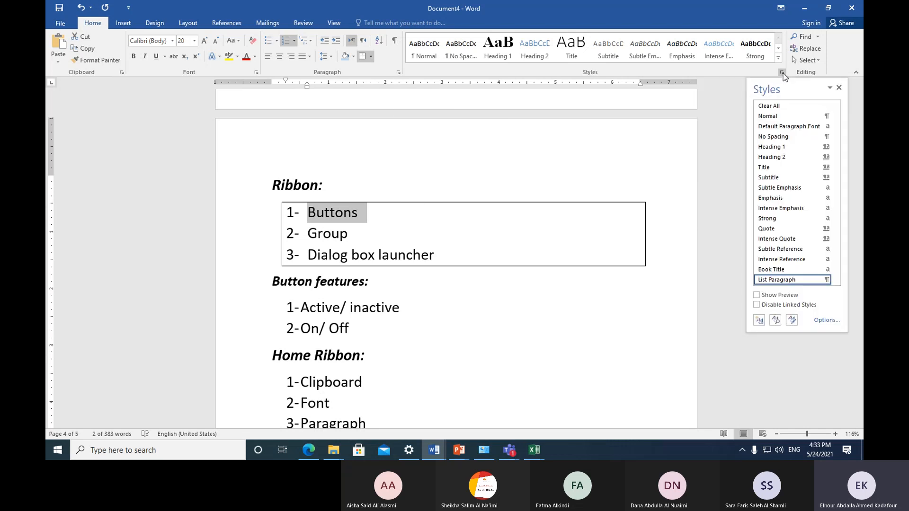
pyautogui.click(839, 89)
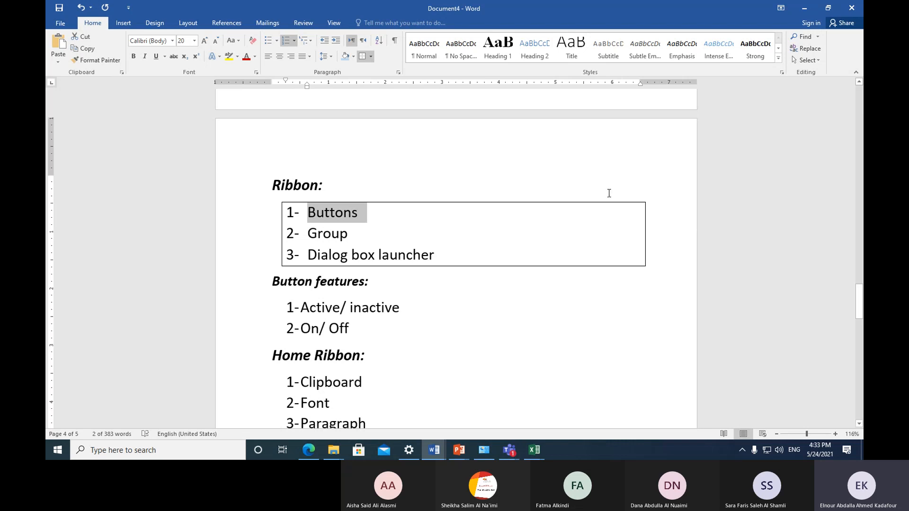
# Step: Insert a blank line above the "Button features:" heading
pyautogui.scroll(-1, 482, 278)
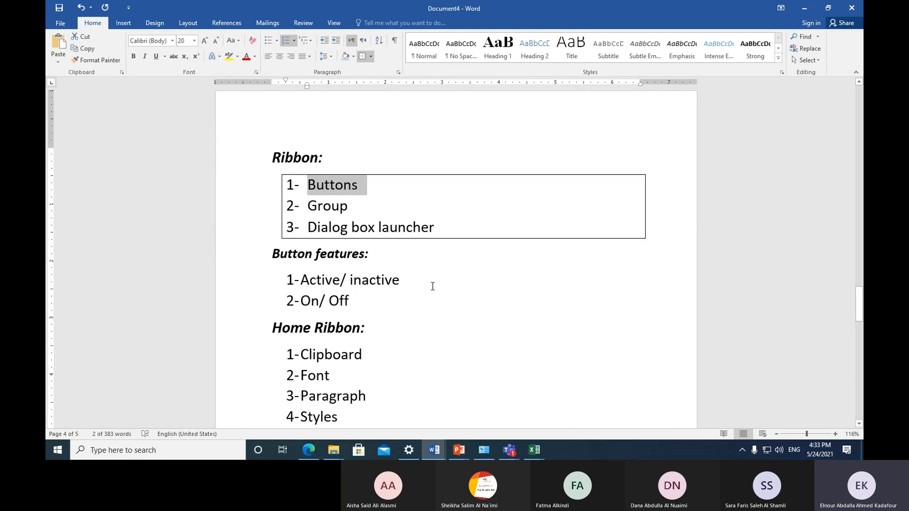
pyautogui.click(273, 248)
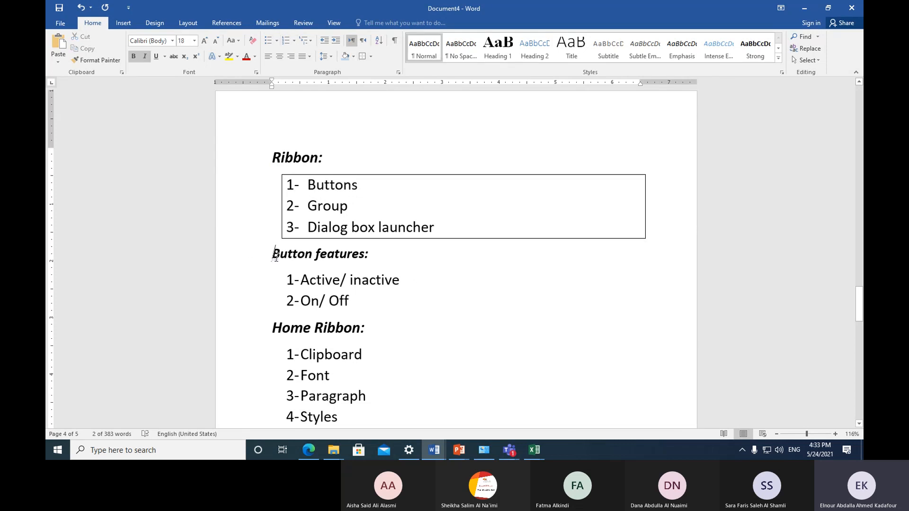
pyautogui.press('Return')
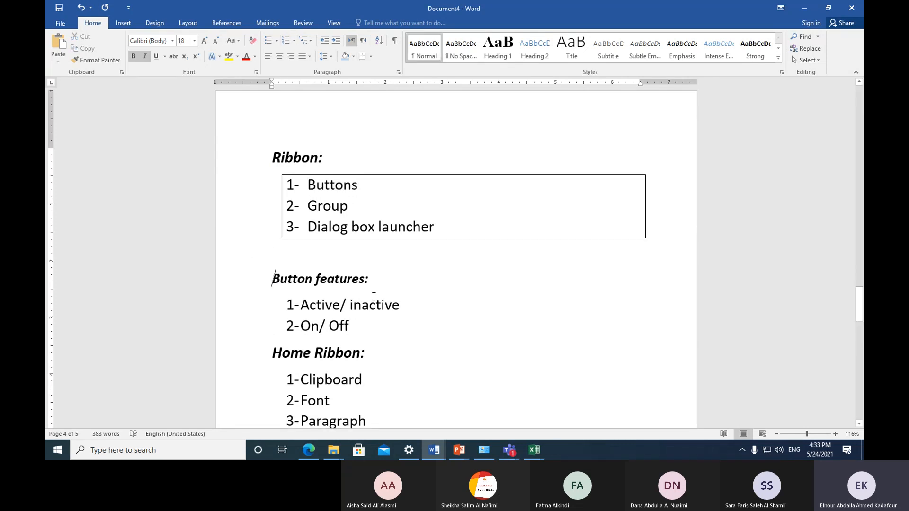
# Step: Select, deselect and reselect the "Button features:" heading to compare the active and inactive states of Cut and Copy
pyautogui.scroll(-1, 373, 297)
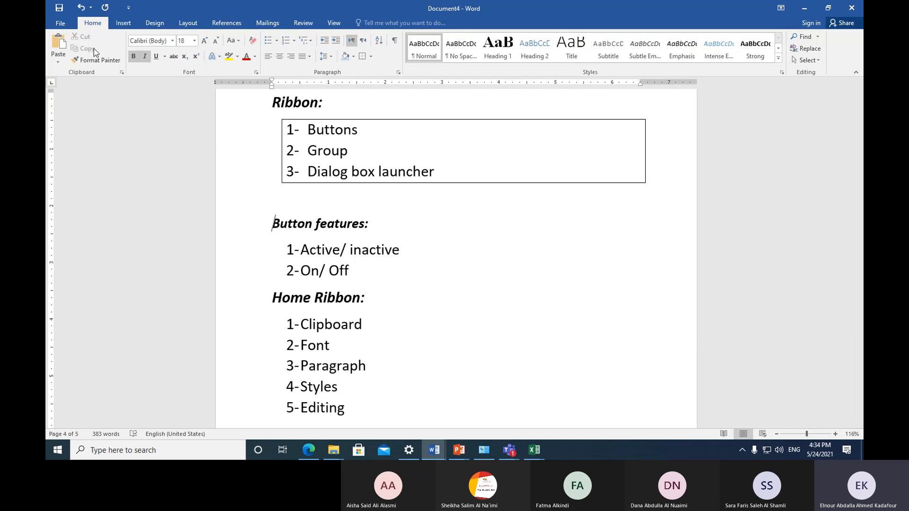
pyautogui.click(240, 229)
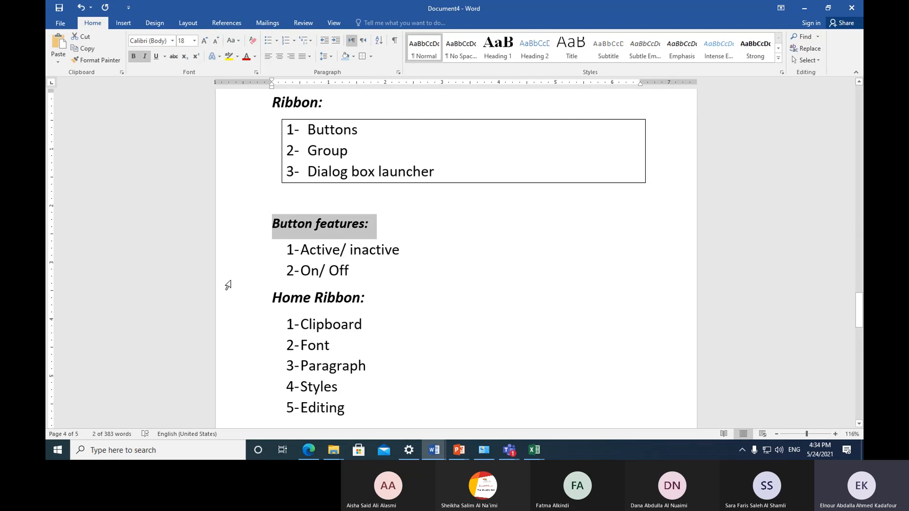
pyautogui.click(342, 238)
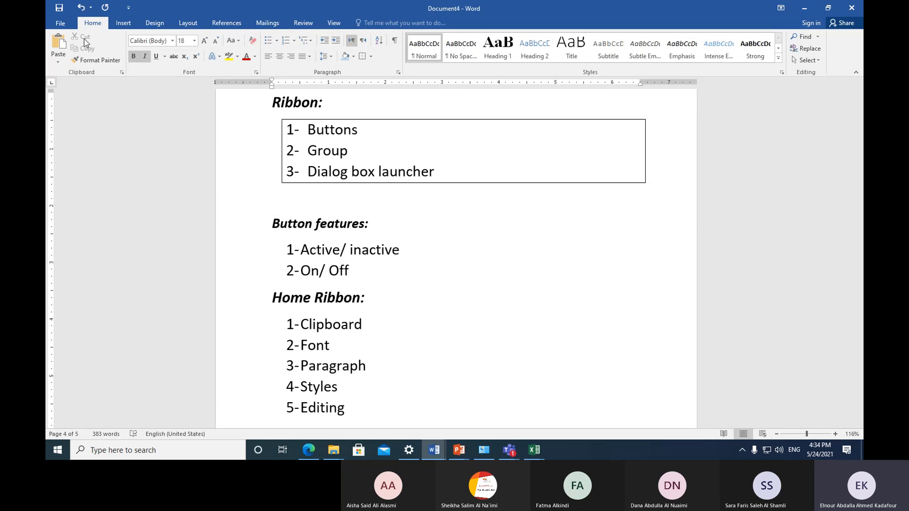
pyautogui.click(254, 227)
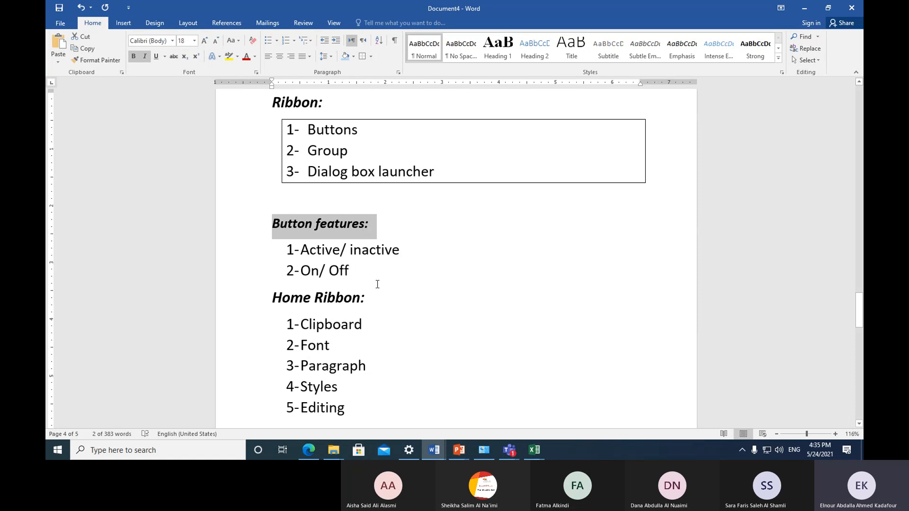
# Step: Turn bold off and back on twice for the "Button features:" heading
pyautogui.click(134, 57)
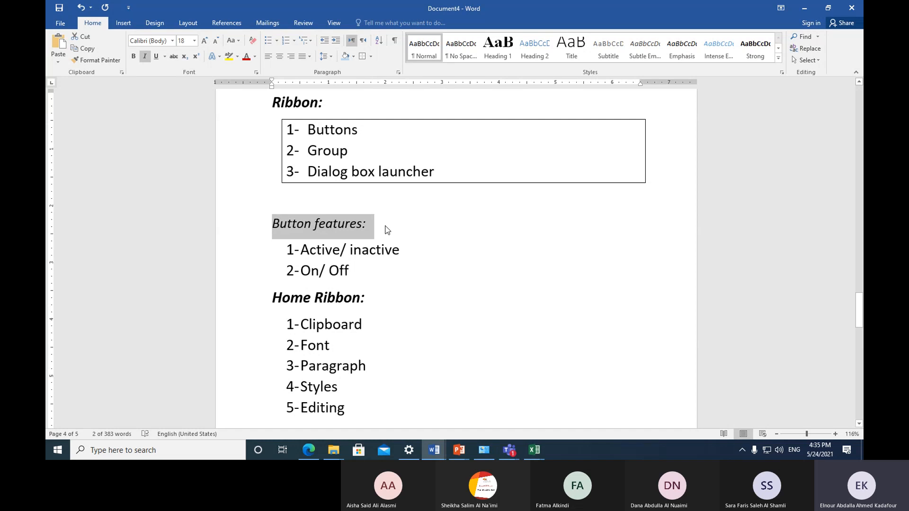
pyautogui.click(134, 57)
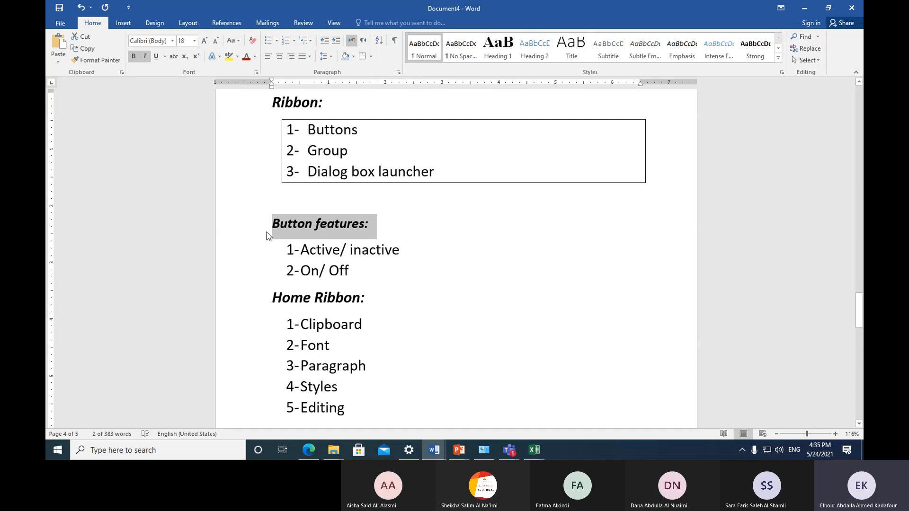
pyautogui.click(134, 56)
pyautogui.click(134, 56)
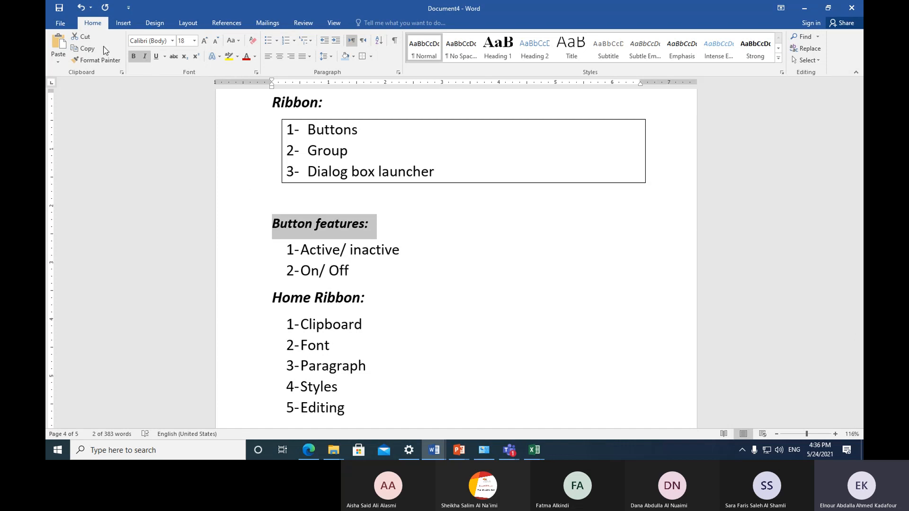
# Step: Cut the "Button features:" heading, undo the cut, and deselect and reselect the heading
pyautogui.click(82, 37)
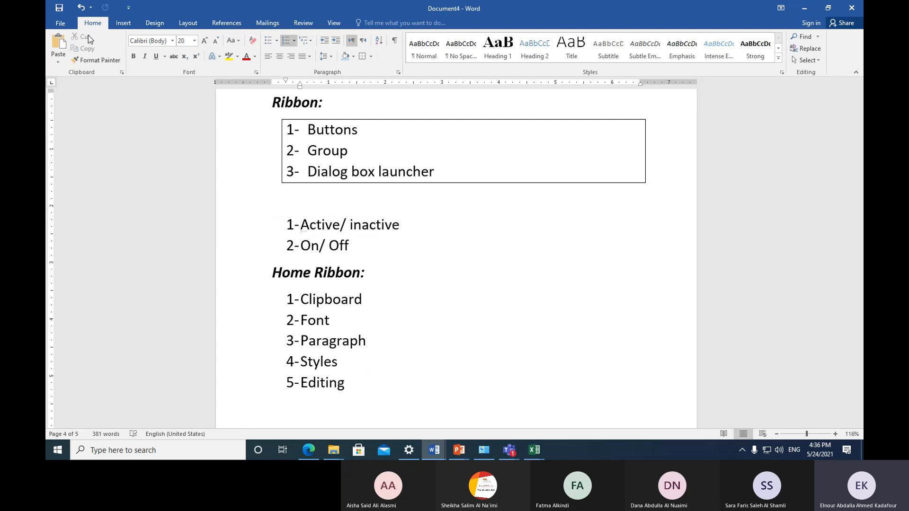
pyautogui.hotkey('ctrl', 'z')
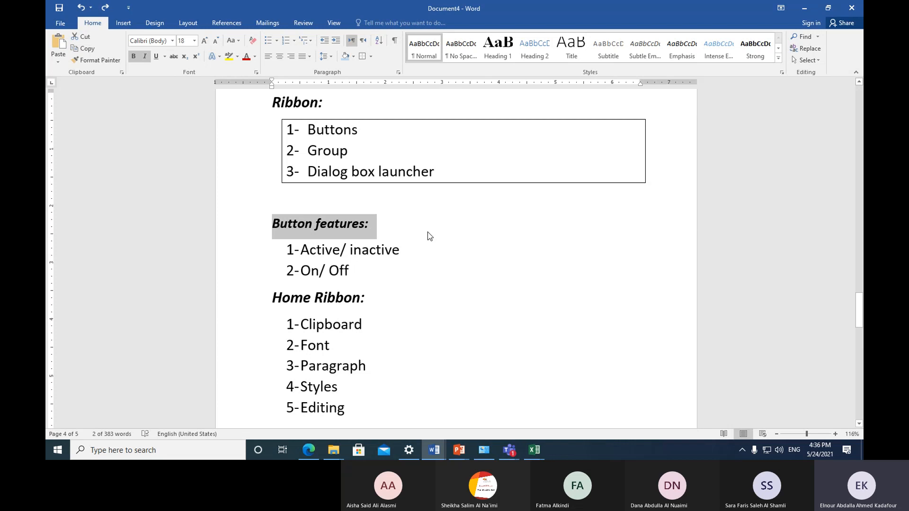
pyautogui.click(388, 277)
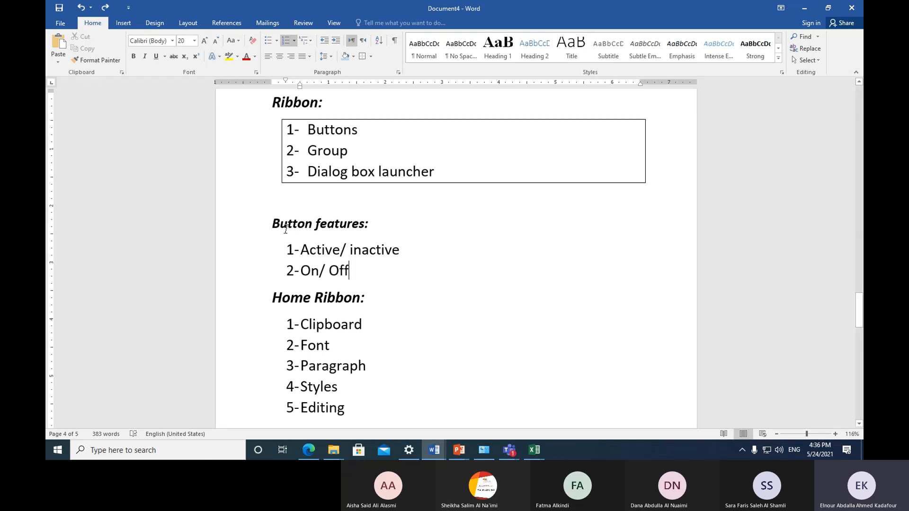
pyautogui.click(263, 226)
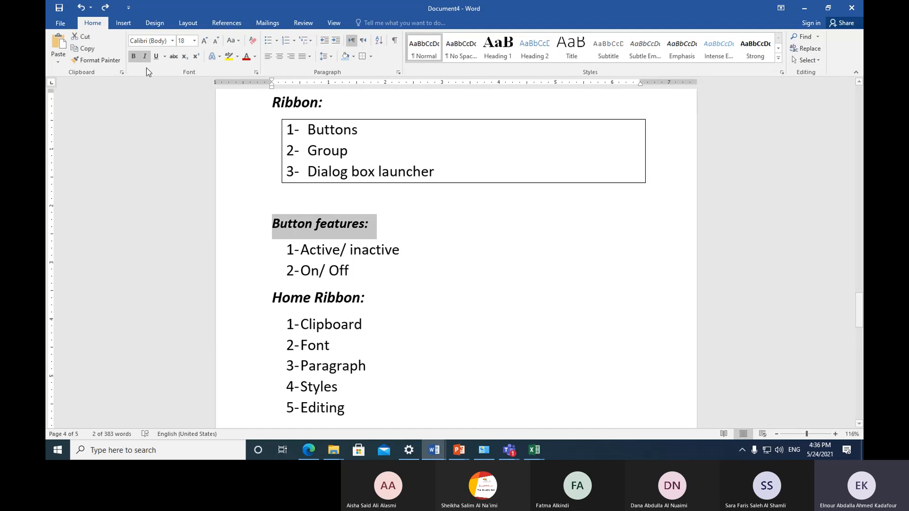
# Step: Toggle bold off and on again two times on the selected "Button features:" heading
pyautogui.click(133, 56)
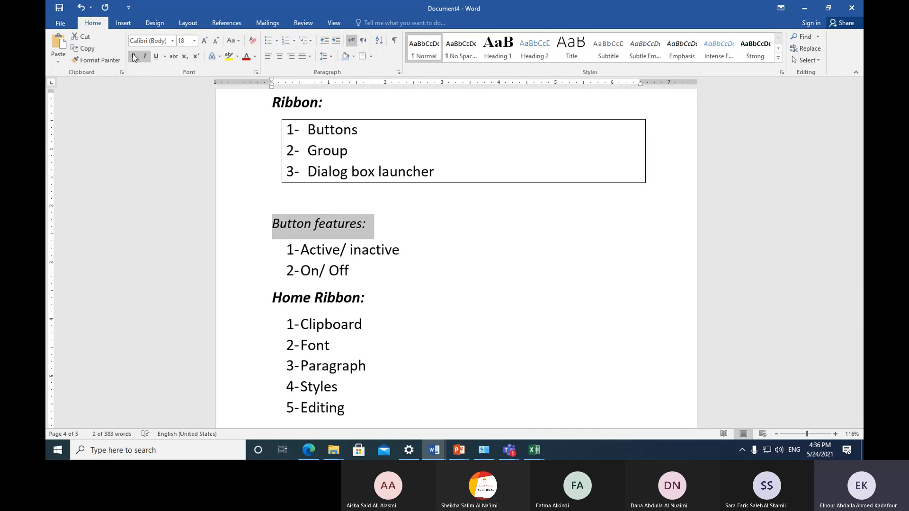
pyautogui.click(134, 57)
pyautogui.click(134, 56)
pyautogui.click(134, 56)
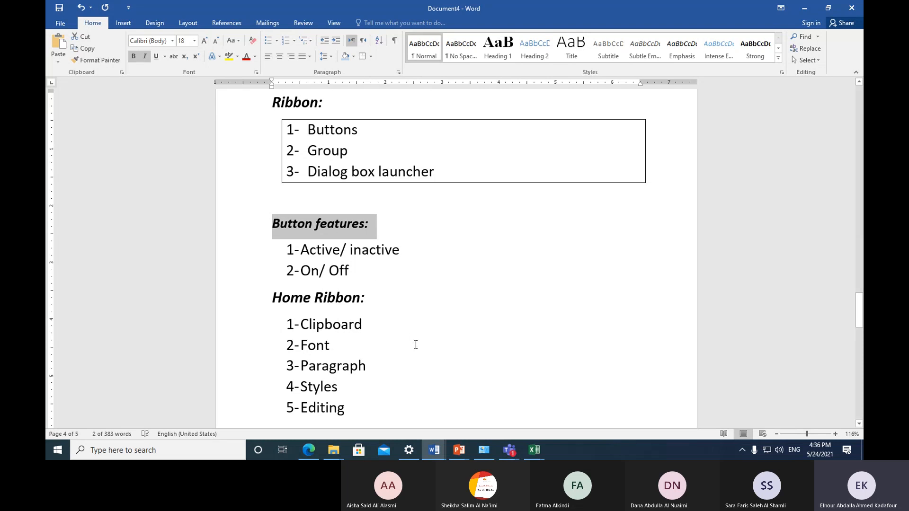
# Step: Insert a blank line above the "Home Ribbon:" heading
pyautogui.scroll(-3, 411, 339)
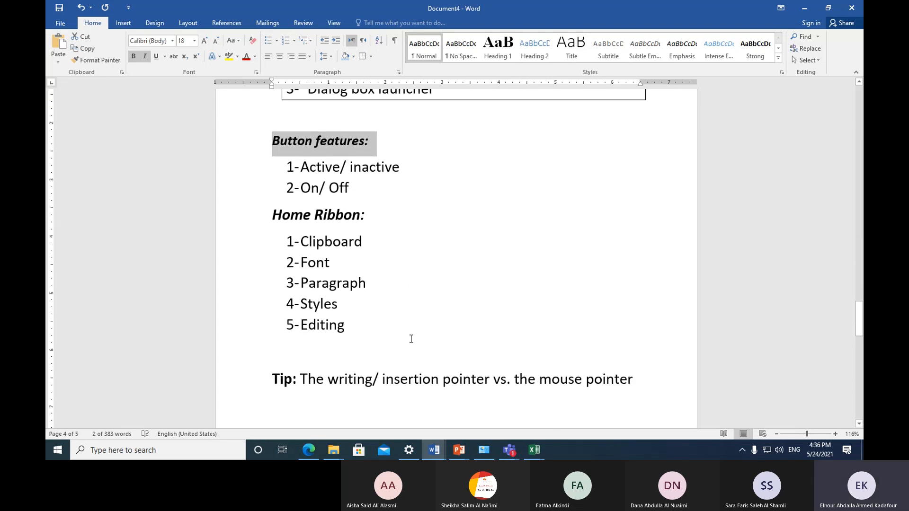
pyautogui.doubleClick(272, 211)
pyautogui.click(274, 223)
pyautogui.press('Return')
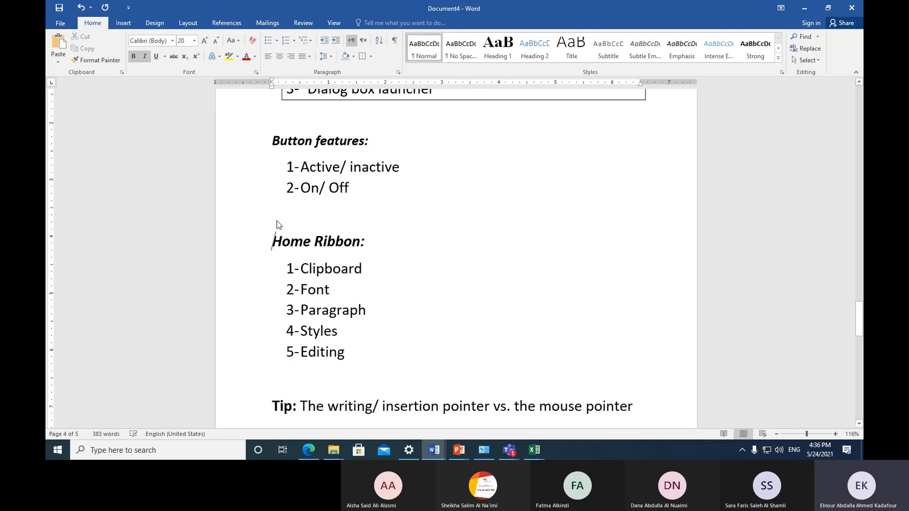
# Step: Add a third numbered item, "Pasting has many options", to the Tip list about cut or copy content
pyautogui.scroll(3, 278, 224)
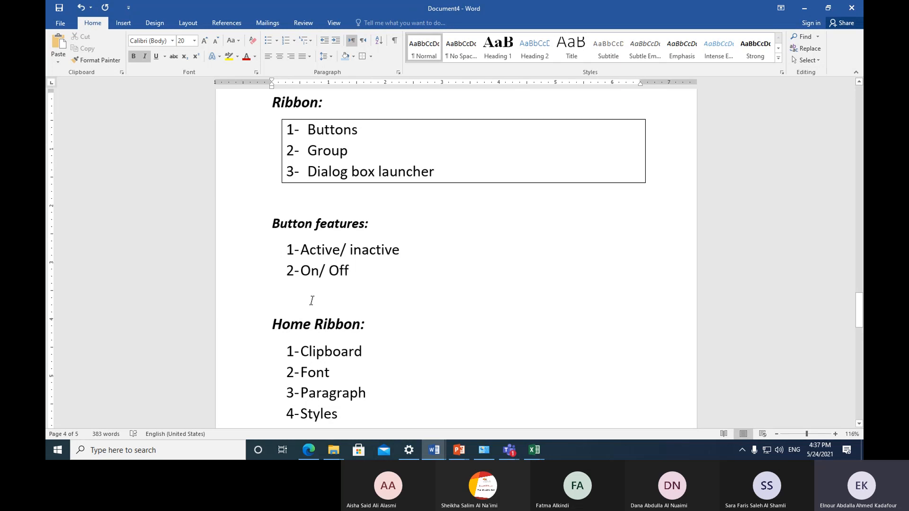
pyautogui.scroll(-1, 312, 302)
pyautogui.scroll(-3, 312, 301)
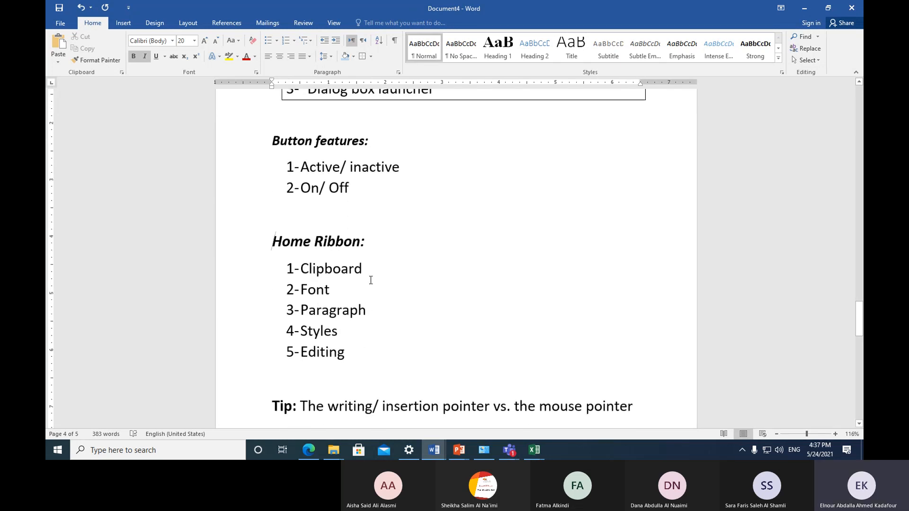
pyautogui.scroll(-3, 370, 280)
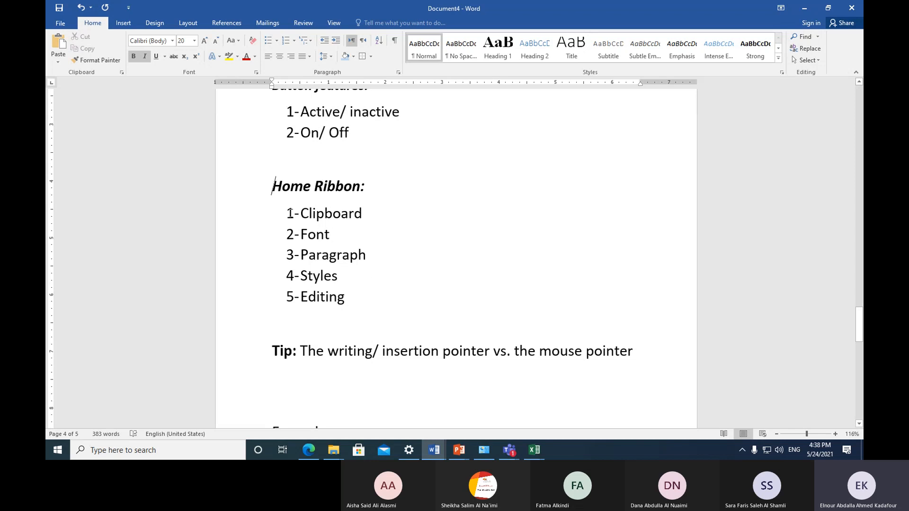
pyautogui.scroll(5, 407, 225)
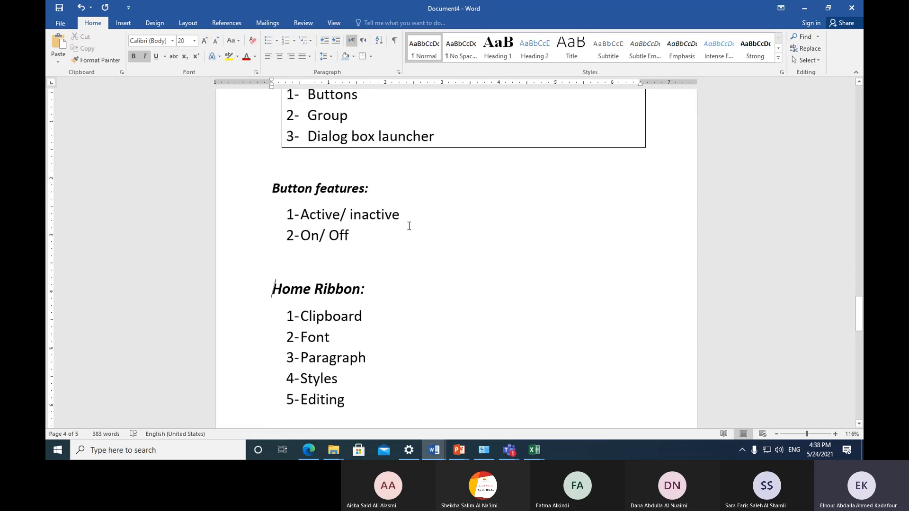
pyautogui.scroll(15, 408, 229)
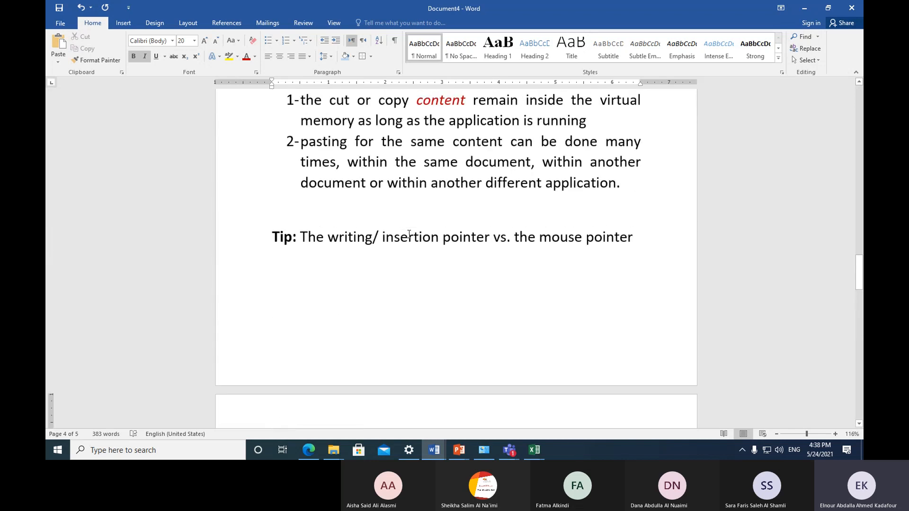
pyautogui.scroll(2, 409, 234)
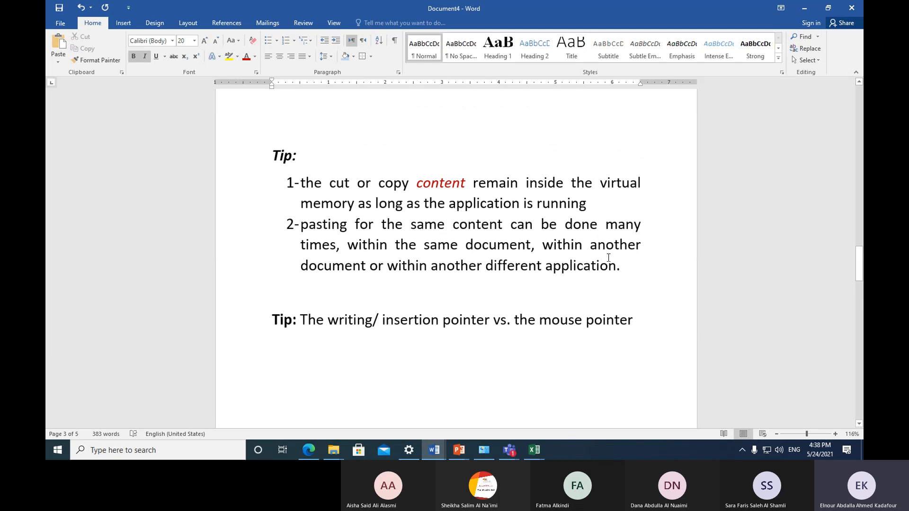
pyautogui.click(622, 268)
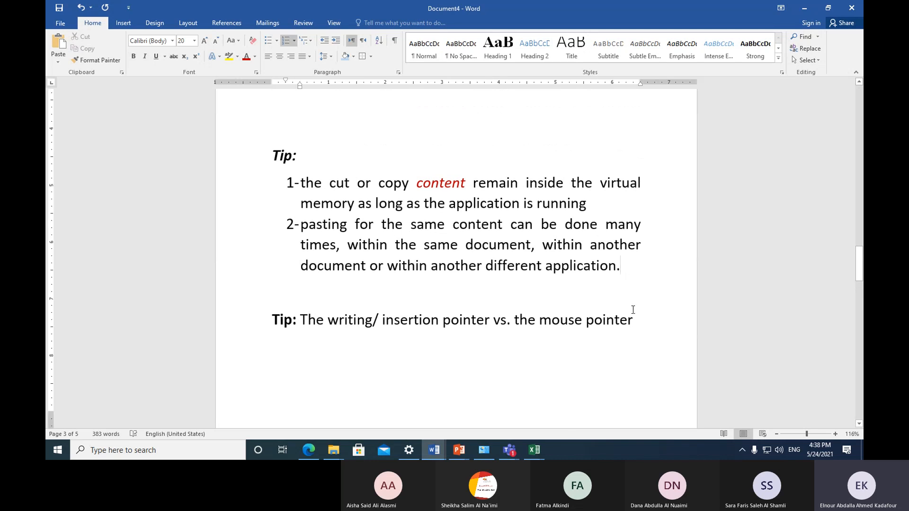
pyautogui.press('Return')
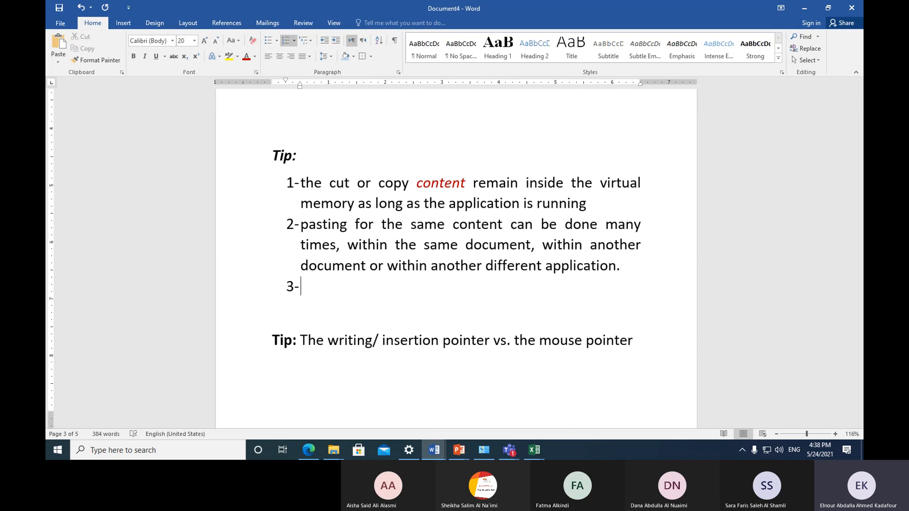
pyautogui.write('pasting h')
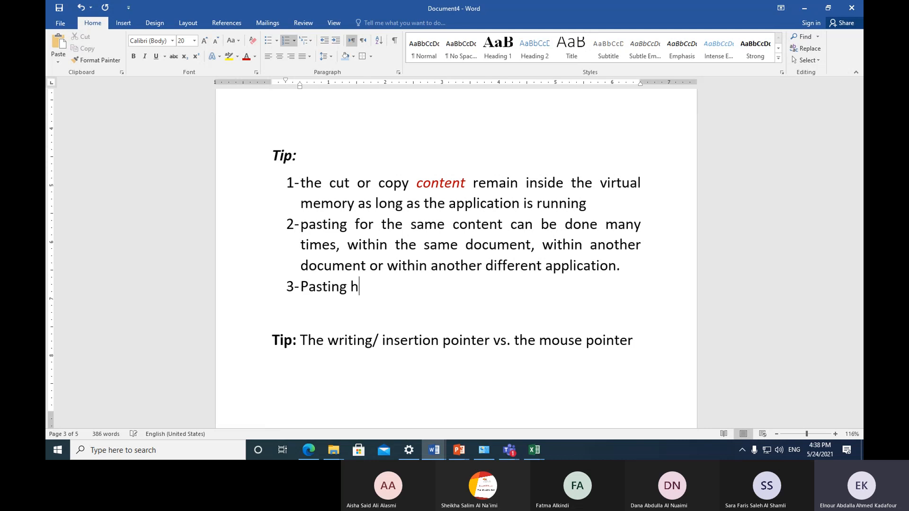
pyautogui.write('as many options')
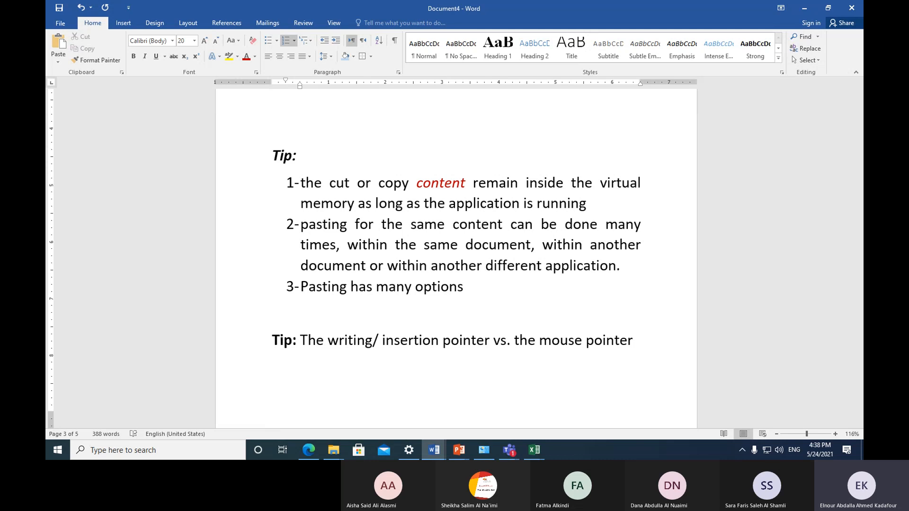
# Step: Show the available paste options, look over the notes down to the Ribbon section, and close the options
pyautogui.click(59, 64)
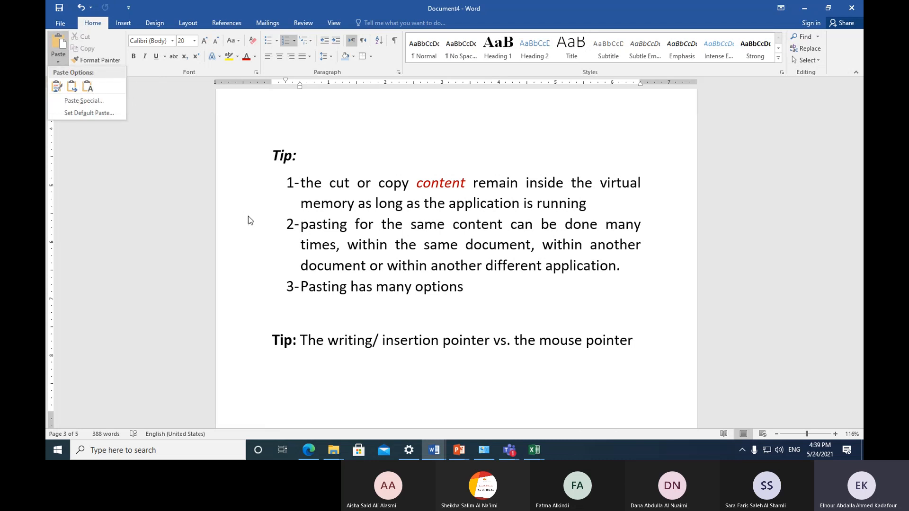
pyautogui.scroll(3, 248, 220)
pyautogui.scroll(-9, 248, 220)
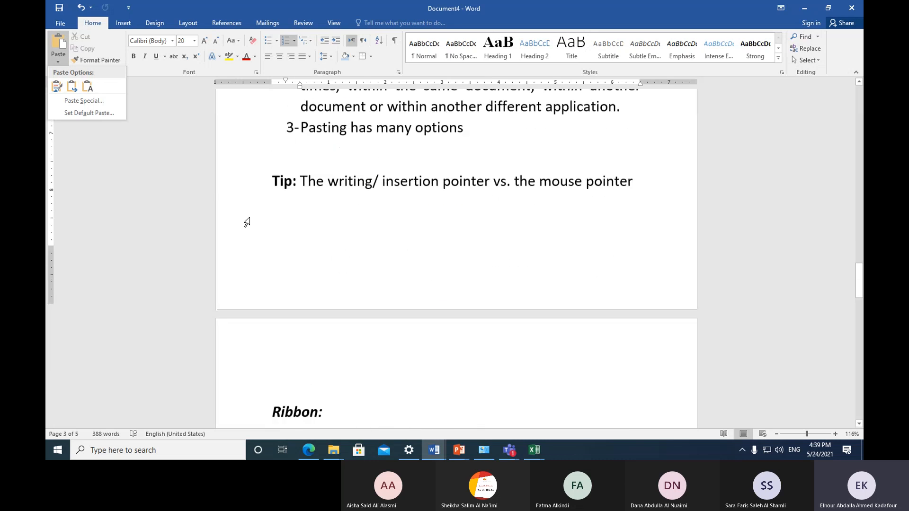
pyautogui.scroll(-1, 246, 221)
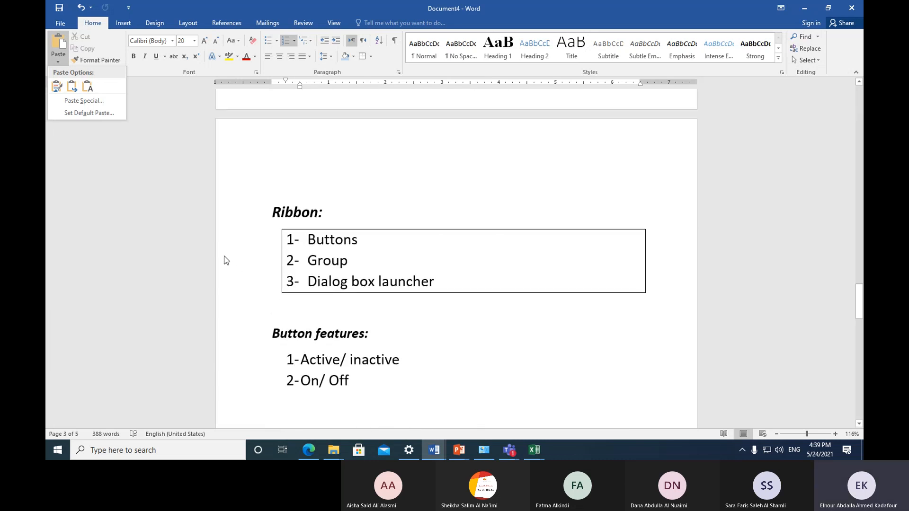
pyautogui.click(292, 238)
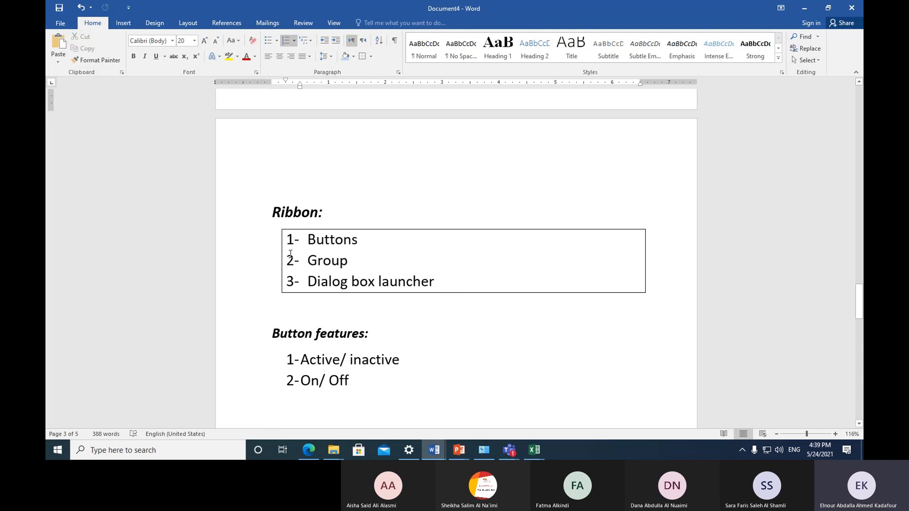
# Step: Copy the three items in the Ribbon list, paste them as text only on the blank line above "Home Ribbon:", and undo the paste
pyautogui.moveTo(245, 241); pyautogui.dragTo(248, 289)
pyautogui.click(87, 50)
pyautogui.scroll(-3, 257, 300)
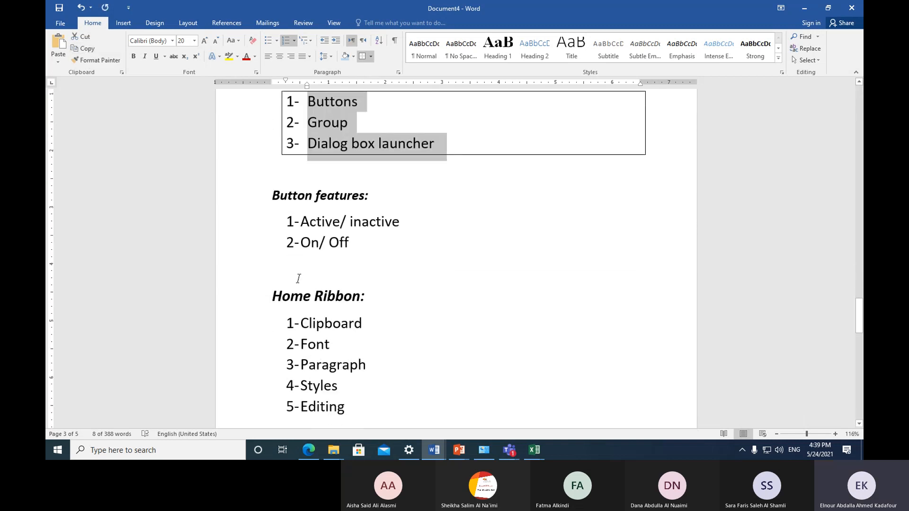
pyautogui.click(286, 268)
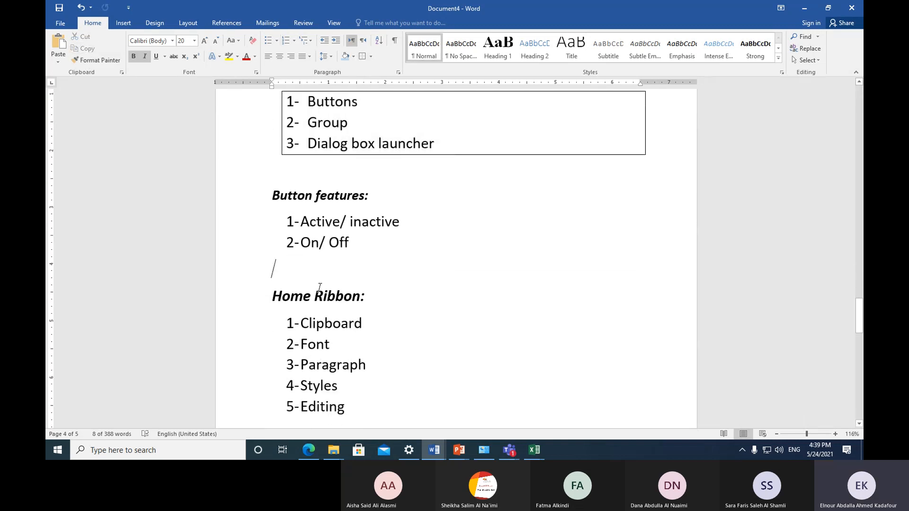
pyautogui.click(57, 65)
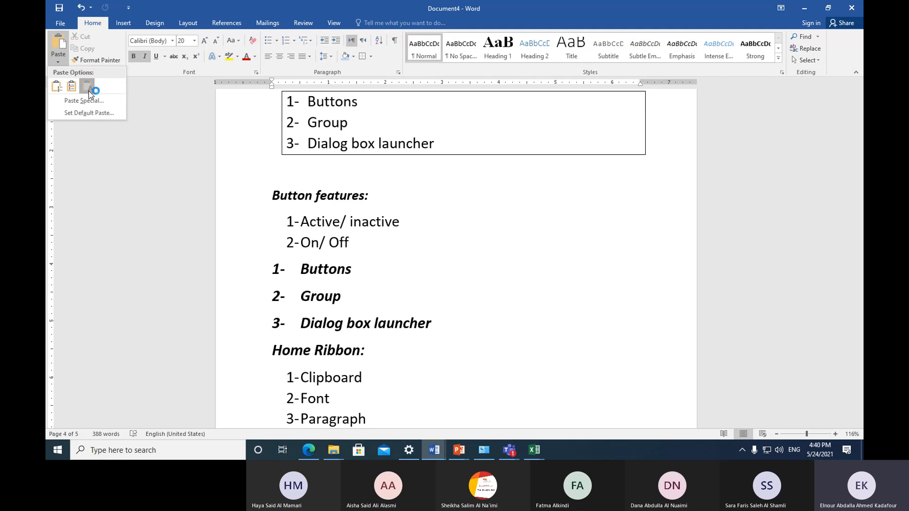
pyautogui.click(89, 91)
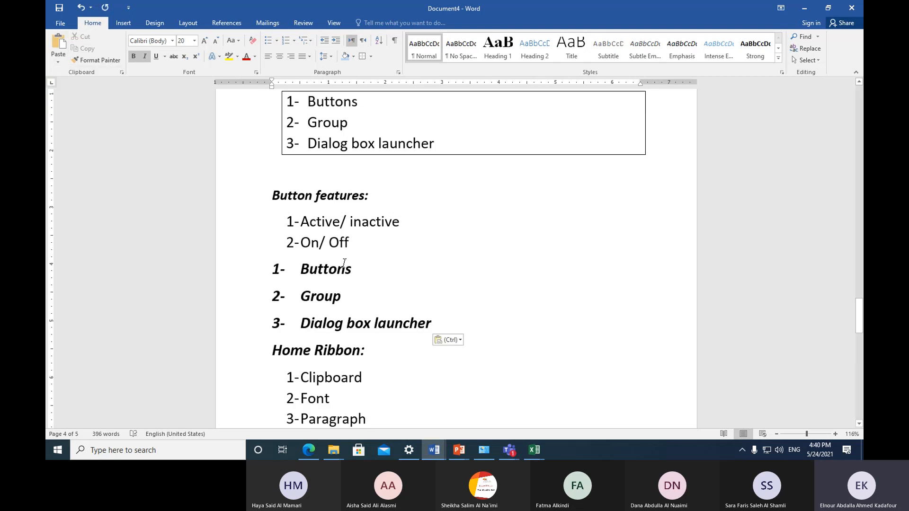
pyautogui.hotkey('ctrl', 'z')
# Step: Review the paste tip and the Home Ribbon list, and open the Clipboard pane
pyautogui.scroll(10, 344, 263)
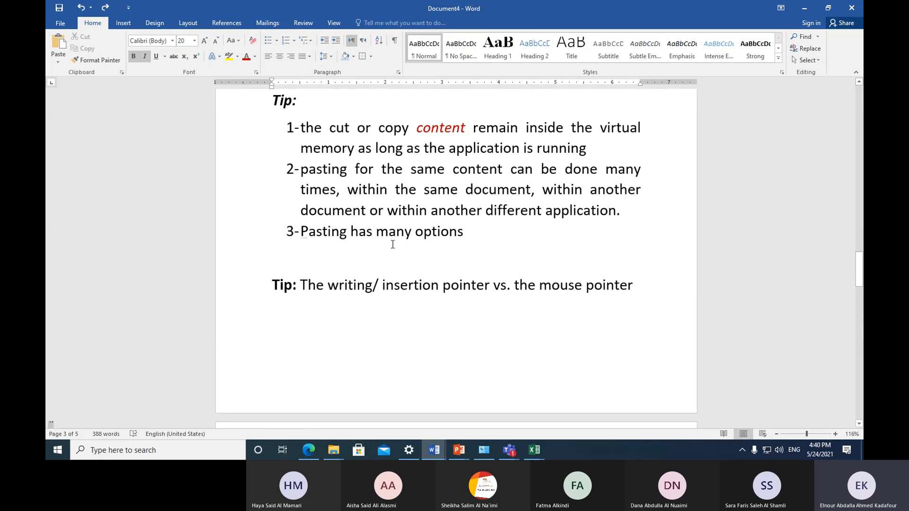
pyautogui.scroll(-7, 353, 237)
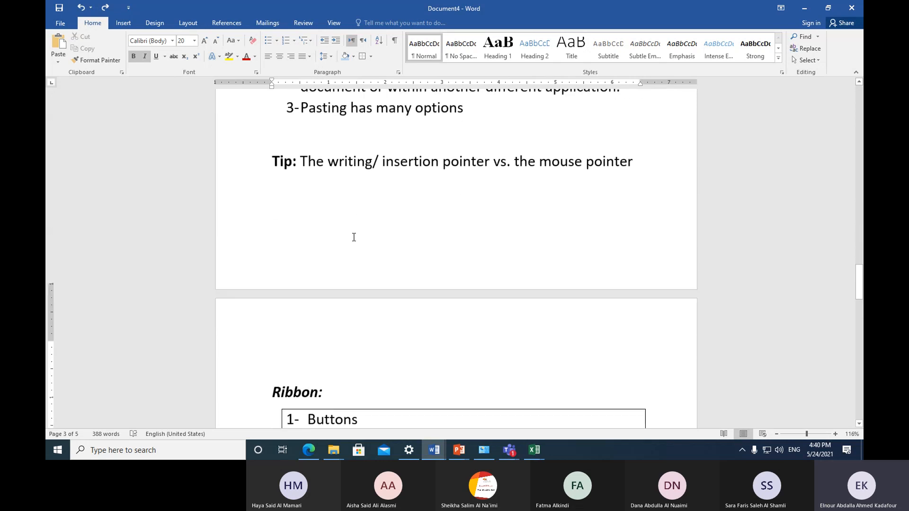
pyautogui.scroll(-4, 354, 237)
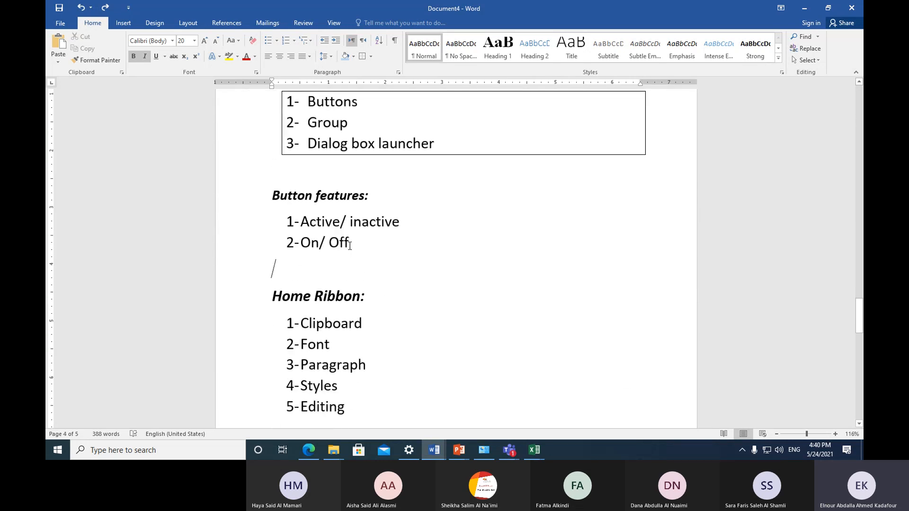
pyautogui.scroll(-3, 349, 246)
pyautogui.scroll(-1, 350, 246)
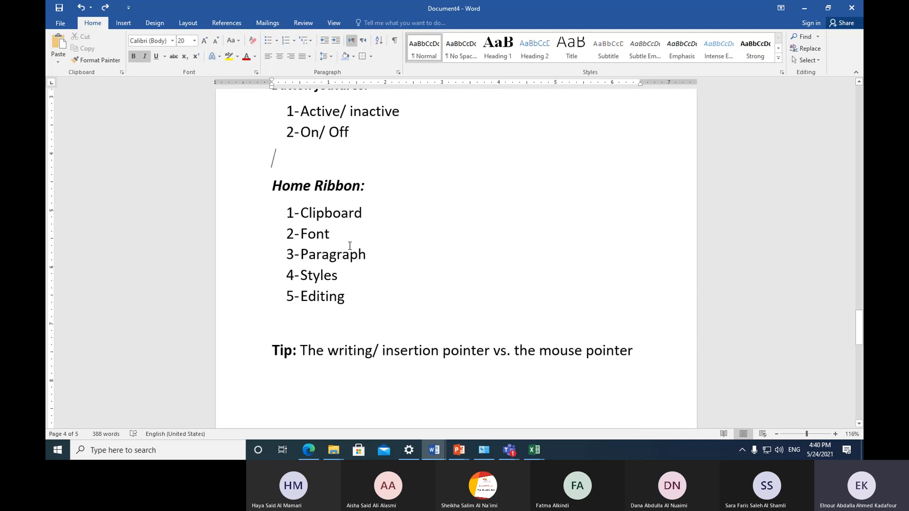
pyautogui.click(121, 74)
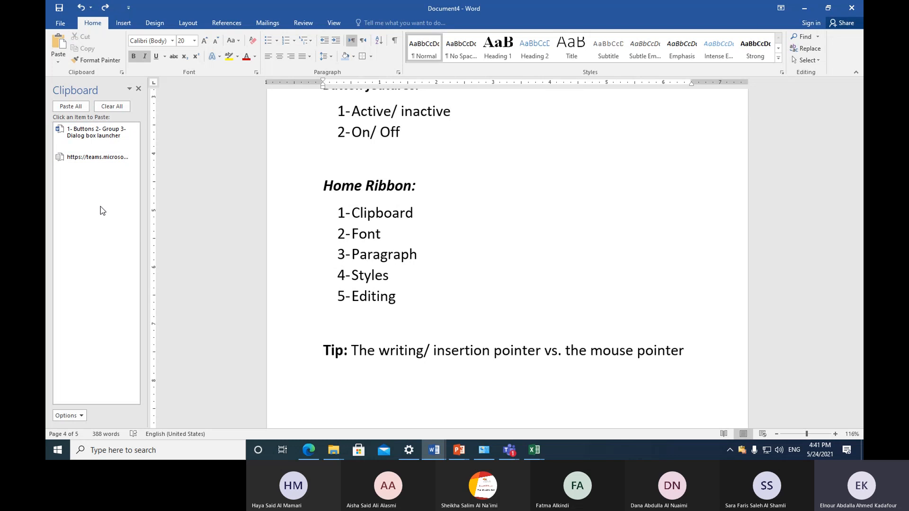
# Step: Paste all collected clipboard items on the blank line above "Home Ribbon:" and undo the whole paste
pyautogui.click(75, 106)
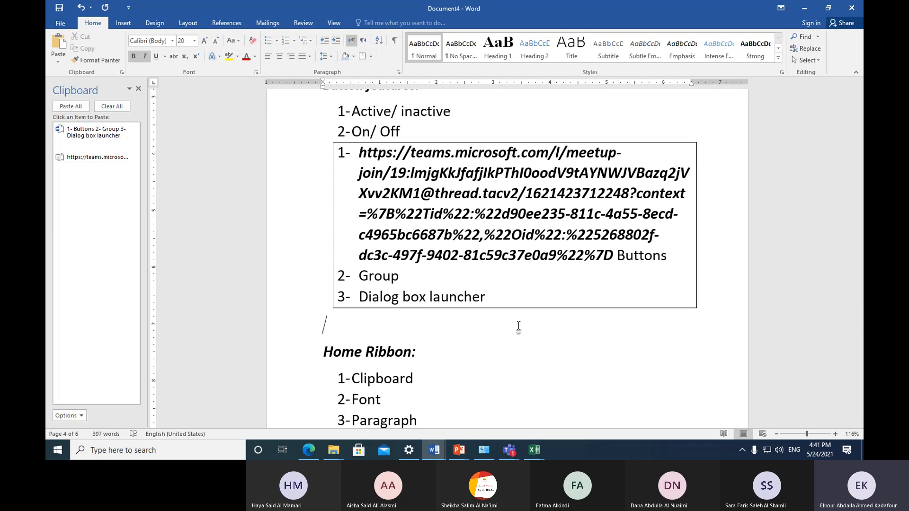
pyautogui.hotkey('ctrl', 'z')
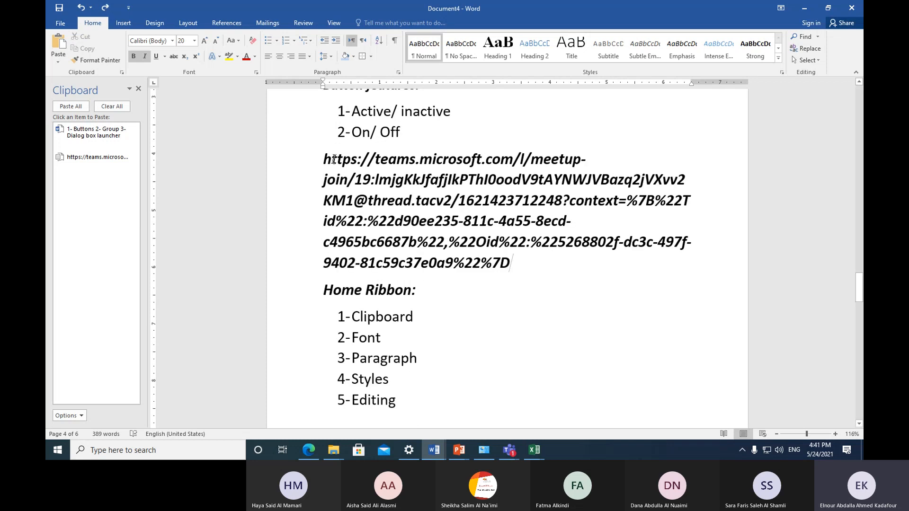
pyautogui.hotkey('ctrl', 'z')
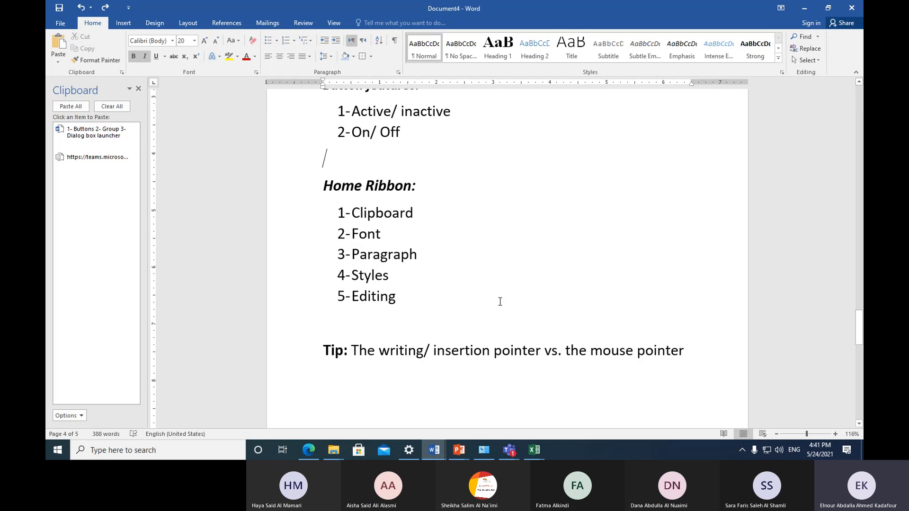
# Step: Clear all items from the clipboard, check the paste options, and close the Clipboard pane
pyautogui.click(112, 107)
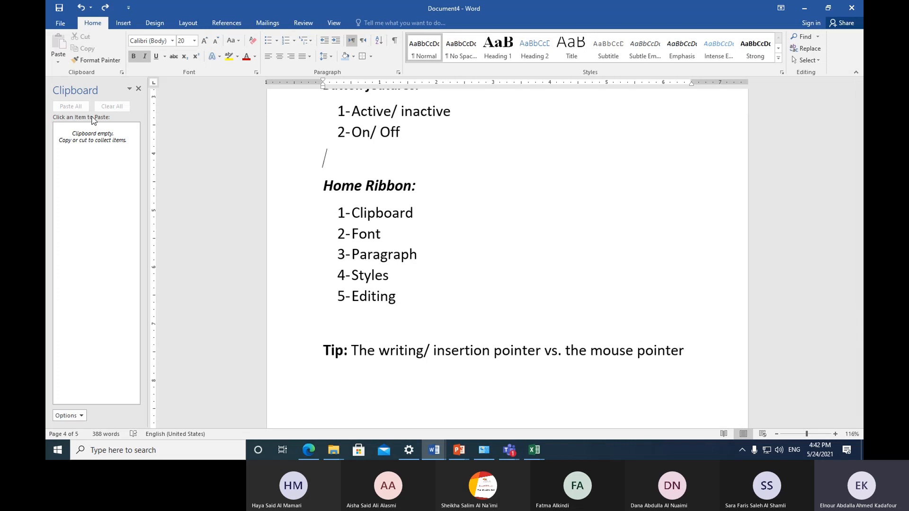
pyautogui.click(59, 63)
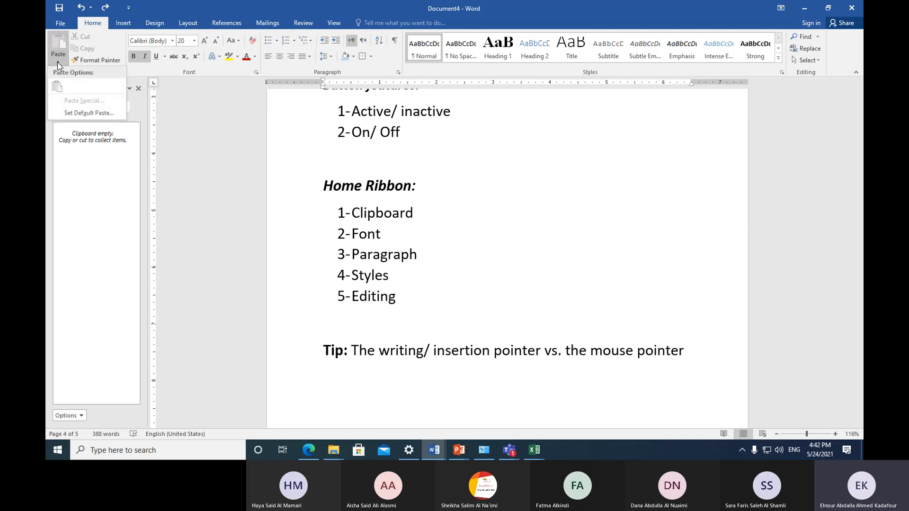
pyautogui.click(139, 88)
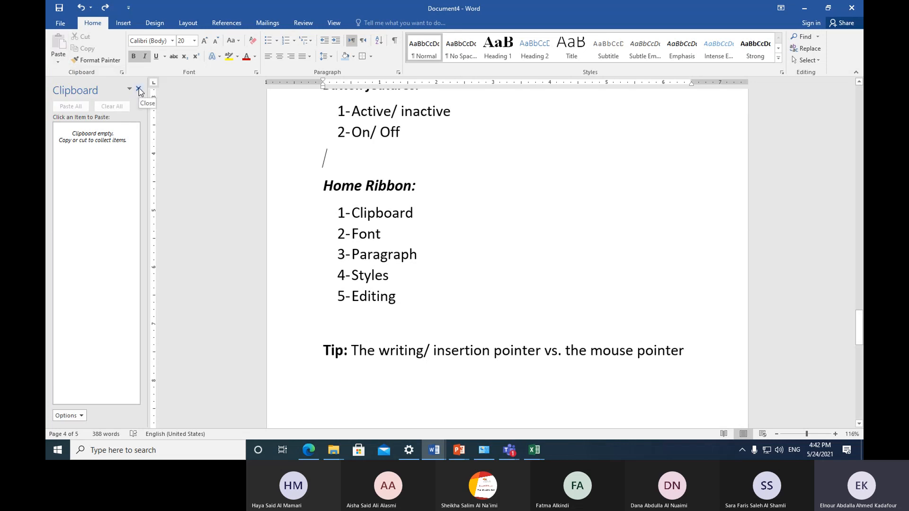
pyautogui.click(139, 90)
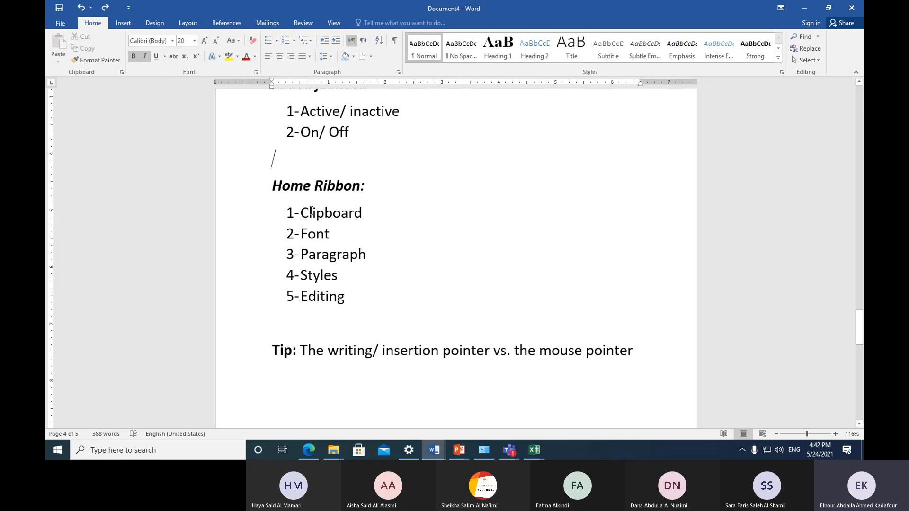
# Step: Italicize the "Clipboard" item in the Home Ribbon list
pyautogui.moveTo(301, 212); pyautogui.dragTo(368, 213)
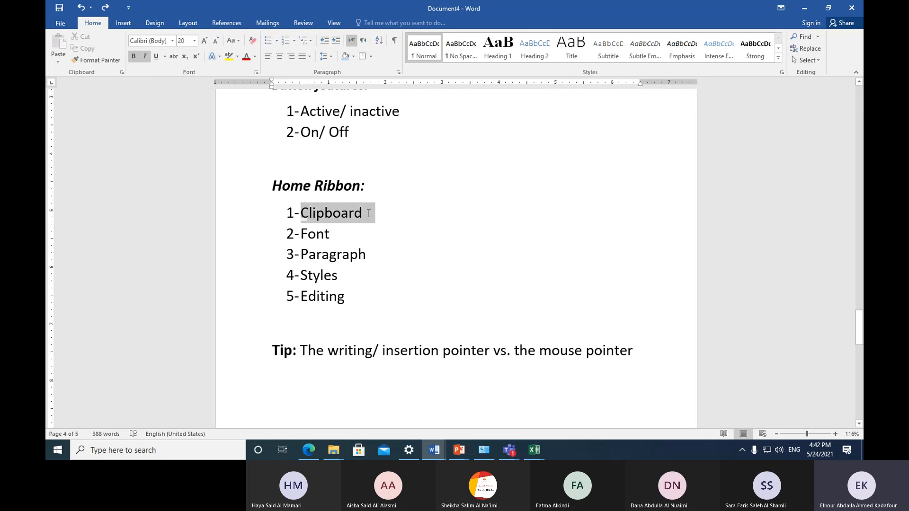
pyautogui.click(145, 58)
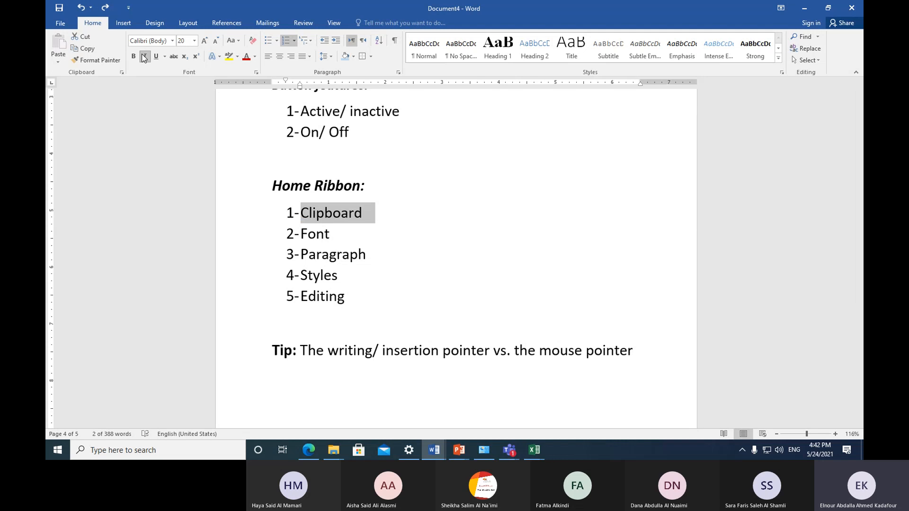
pyautogui.click(365, 235)
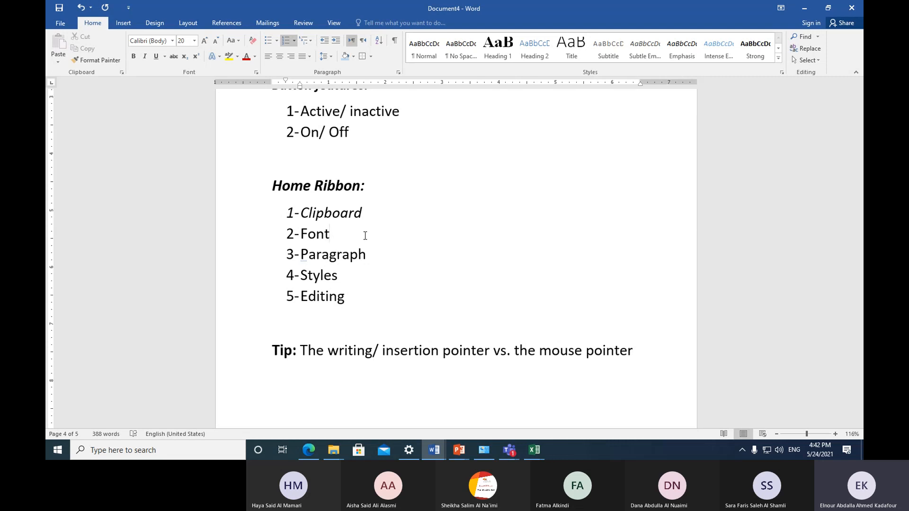
pyautogui.moveTo(274, 234); pyautogui.dragTo(377, 258)
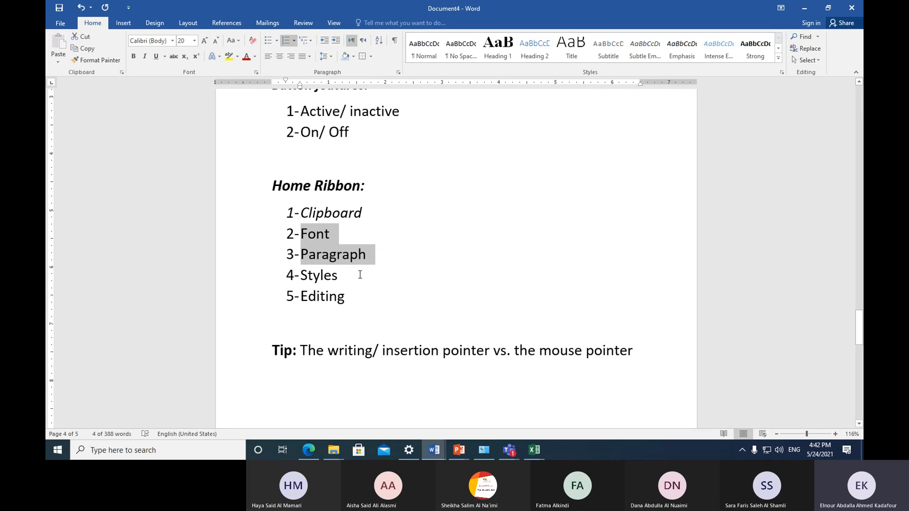
pyautogui.click(331, 233)
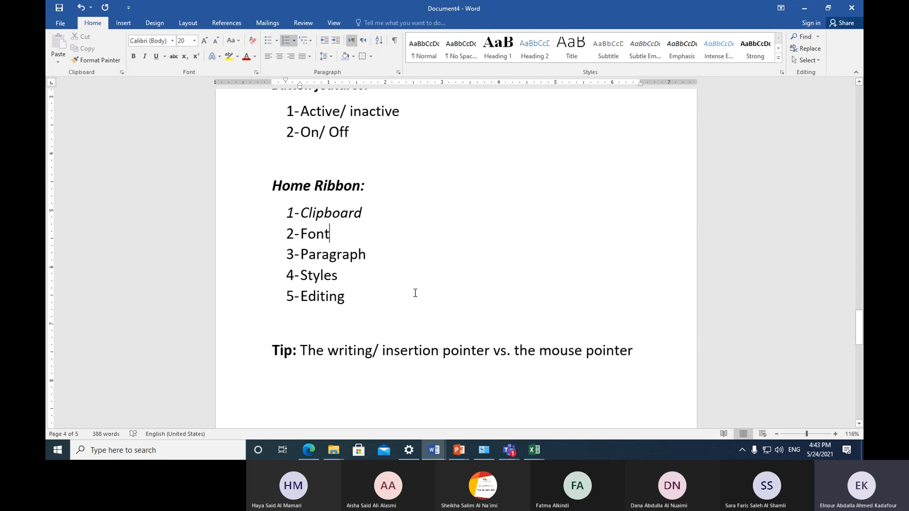
pyautogui.click(336, 232)
pyautogui.click(371, 254)
# Step: Add the heading "Font Group:" directly below the Home Ribbon list, with a new line after it
pyautogui.click(284, 325)
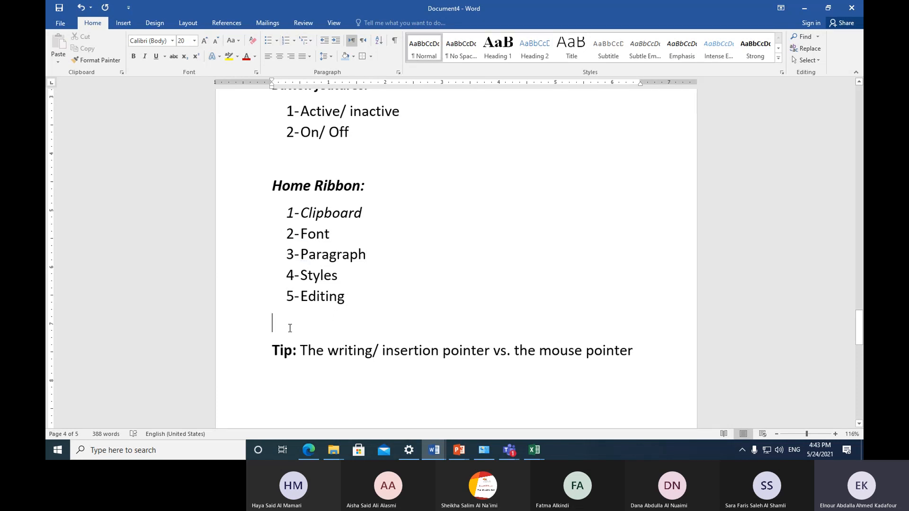
pyautogui.press('Return')
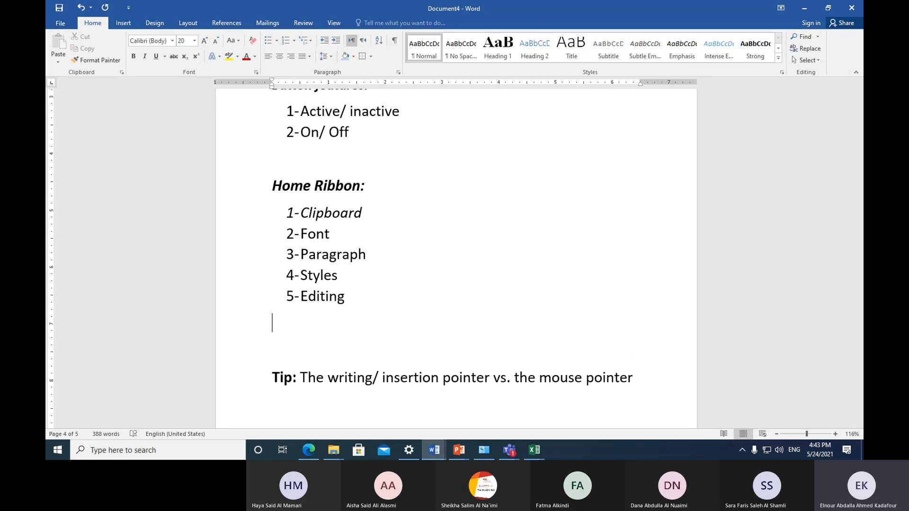
pyautogui.write('font Group')
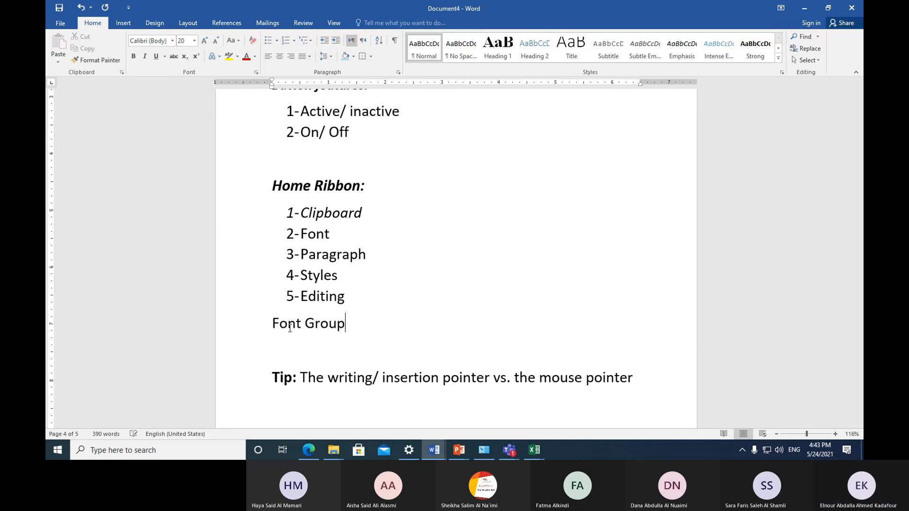
pyautogui.write(':')
pyautogui.press('Return')
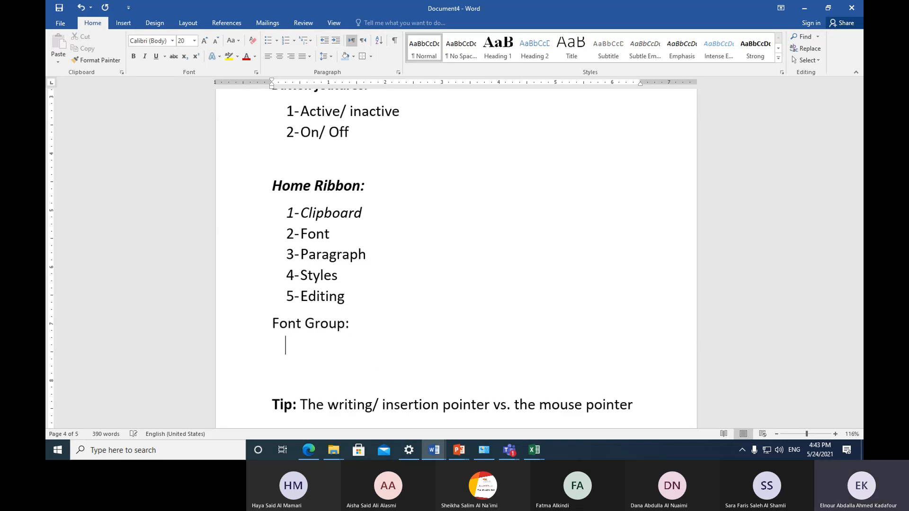
# Step: Make the "Font Group:" heading bold and italic, and insert a blank line above it
pyautogui.click(255, 326)
pyautogui.click(134, 56)
pyautogui.click(146, 56)
pyautogui.click(274, 333)
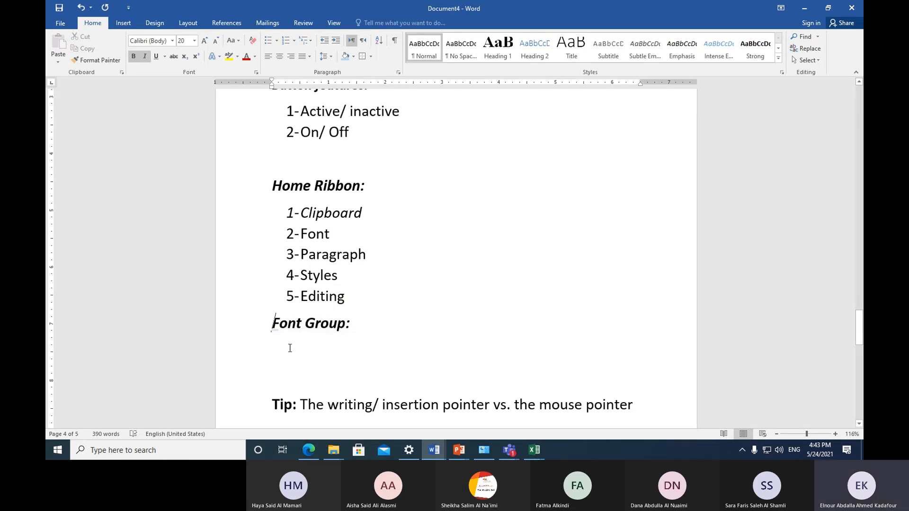
pyautogui.press('Return')
pyautogui.click(365, 362)
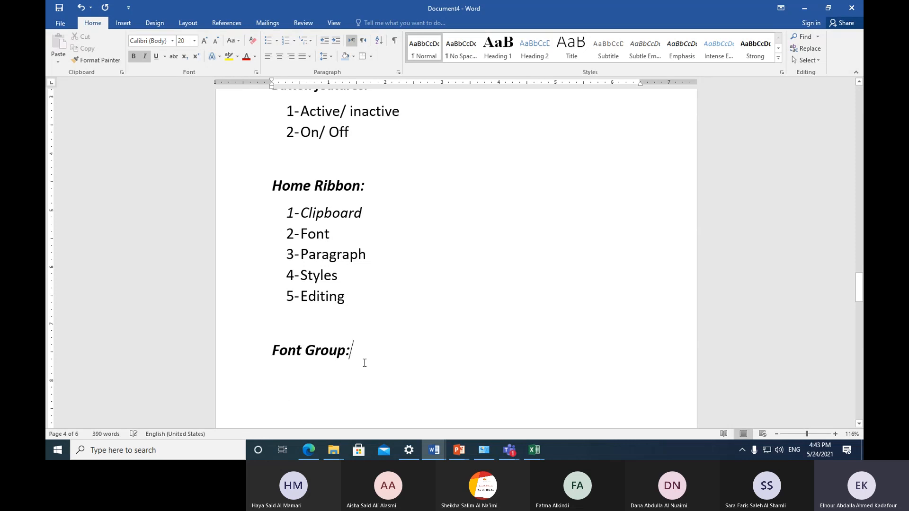
# Step: Start a numbered list in the 1- style under "Font Group:" with the items "Font type" and "Font size"
pyautogui.scroll(-3, 364, 363)
pyautogui.click(302, 278)
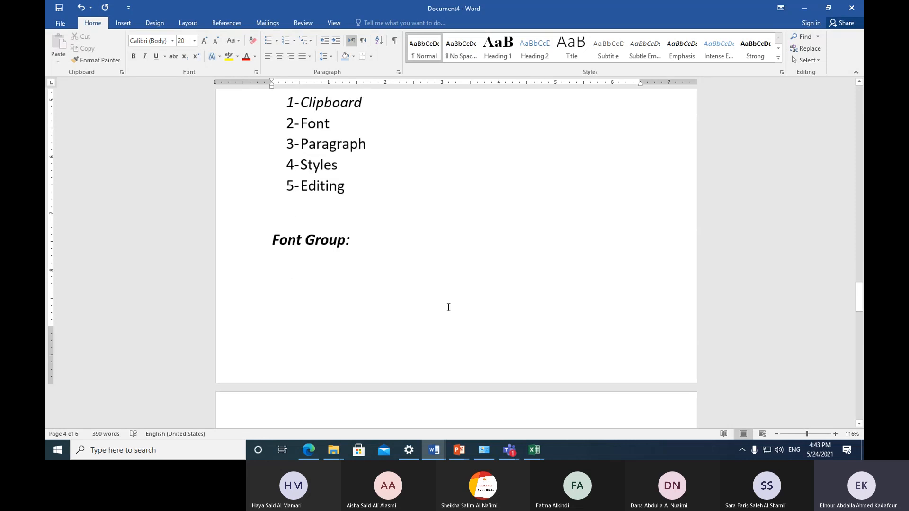
pyautogui.write('1-')
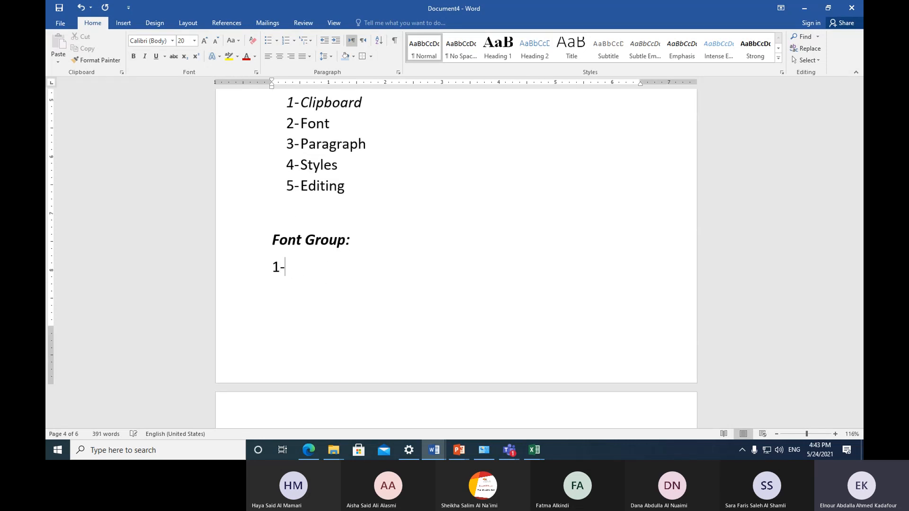
pyautogui.press('space')
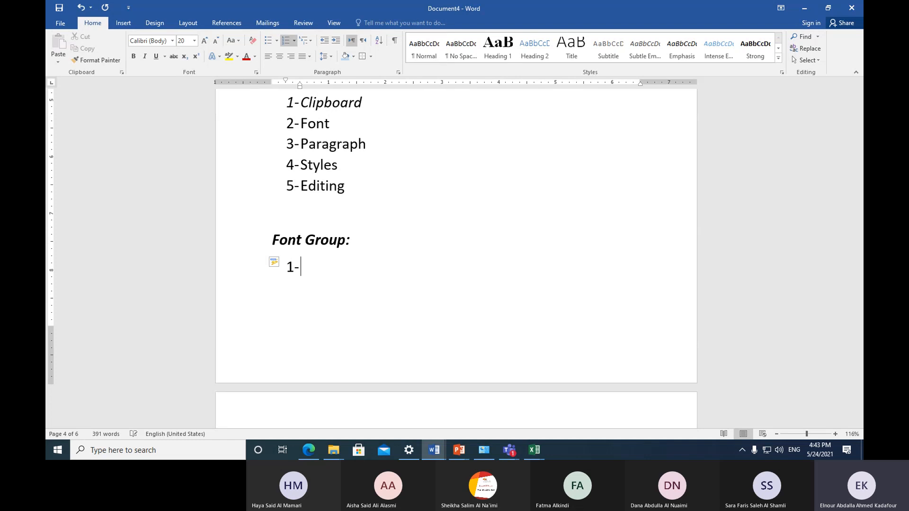
pyautogui.write('font type')
pyautogui.press('Return')
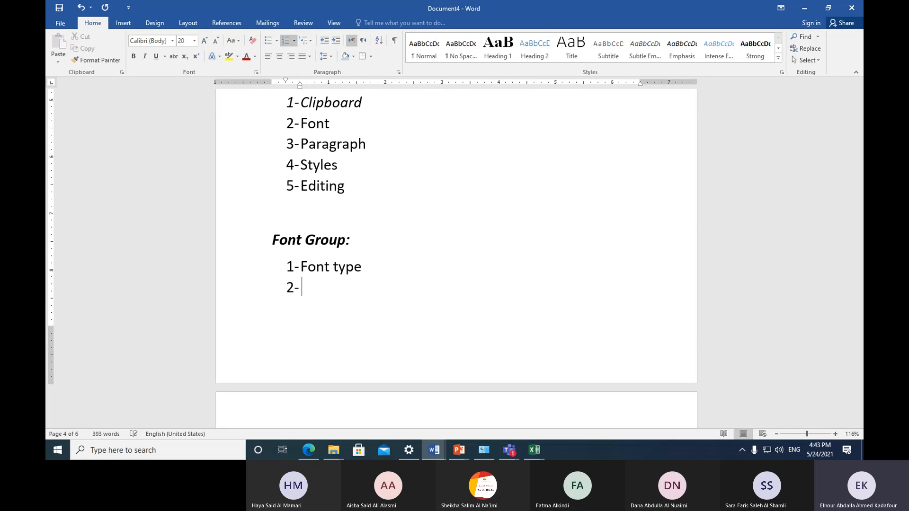
pyautogui.write('font size')
pyautogui.press('Return')
# Step: Add "Change case", "Effects" and "Font gallery" as items 3 to 5 of the Font Group list
pyautogui.write('change')
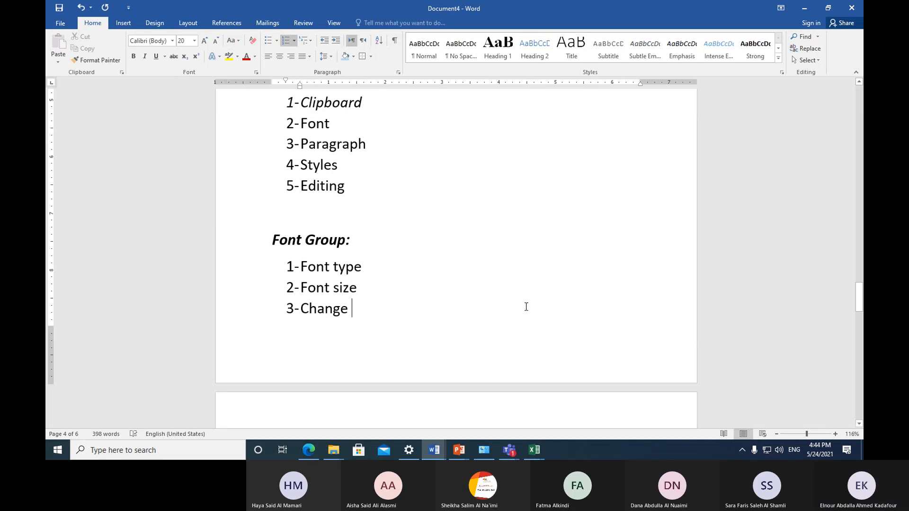
pyautogui.write('case')
pyautogui.press('Return')
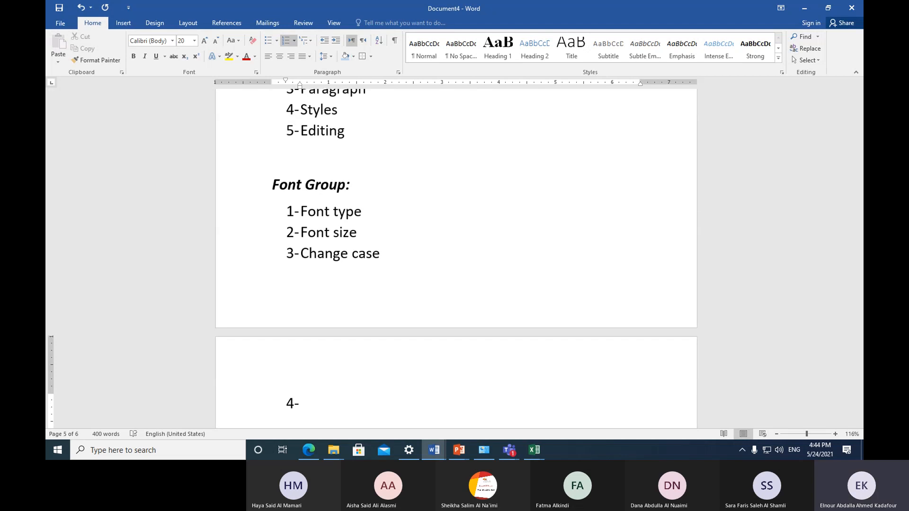
pyautogui.write('effects')
pyautogui.press('Return')
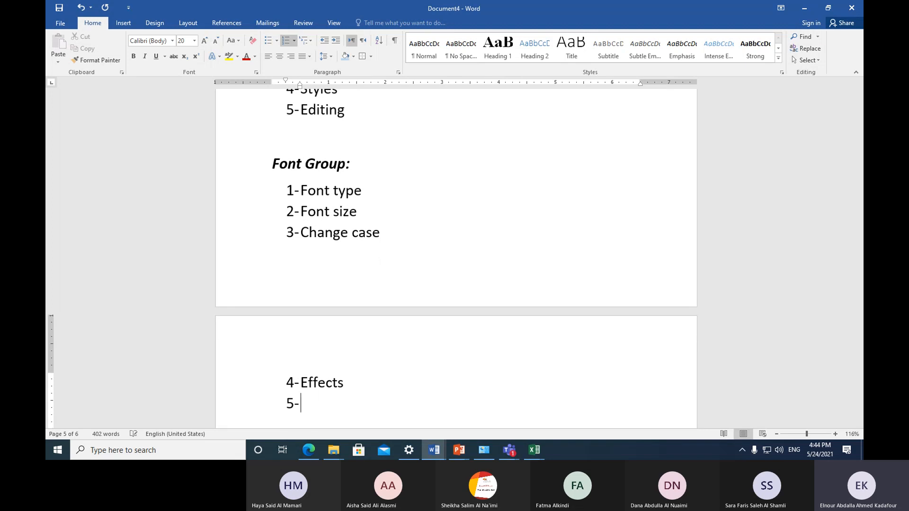
pyautogui.write('font galla')
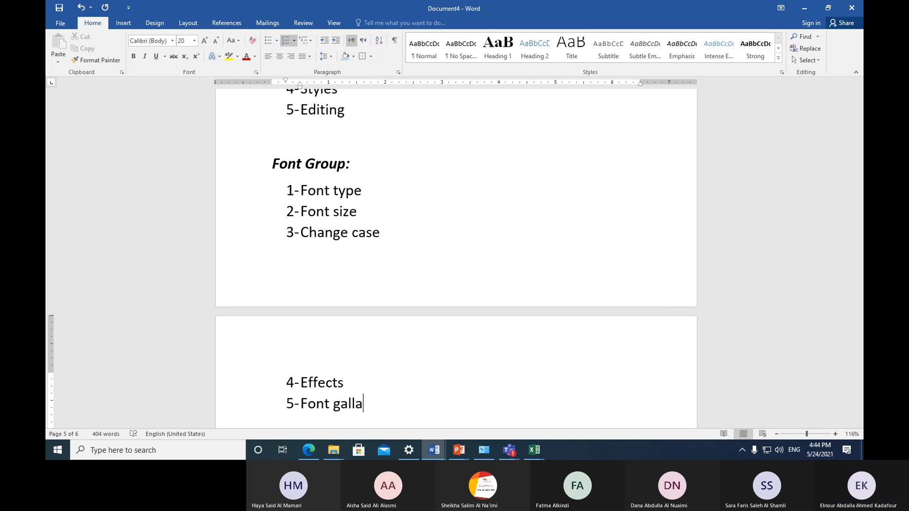
pyautogui.press('BackSpace')
pyautogui.write('ery')
pyautogui.press('Return')
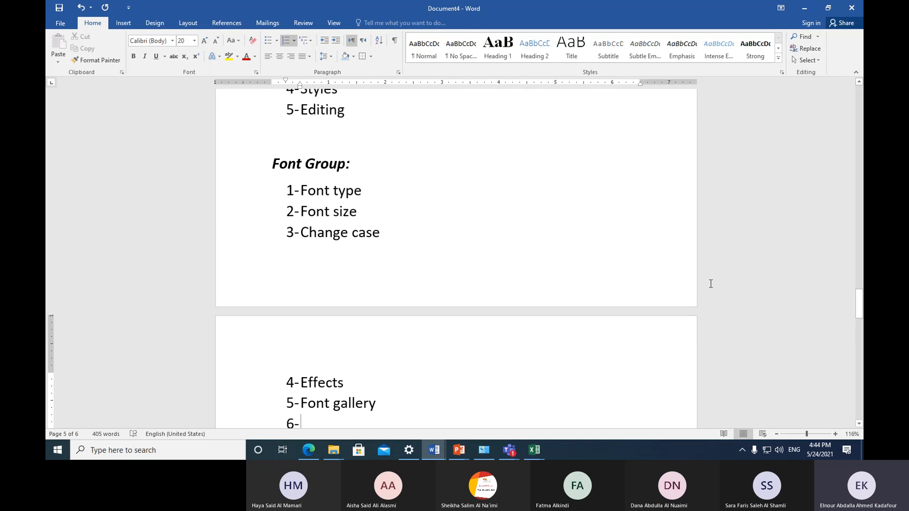
# Step: Add "Highlighting pen" as item 6 of the Font Group list, correcting the misspelled first word with the spelling suggestion
pyautogui.scroll(-1, 463, 301)
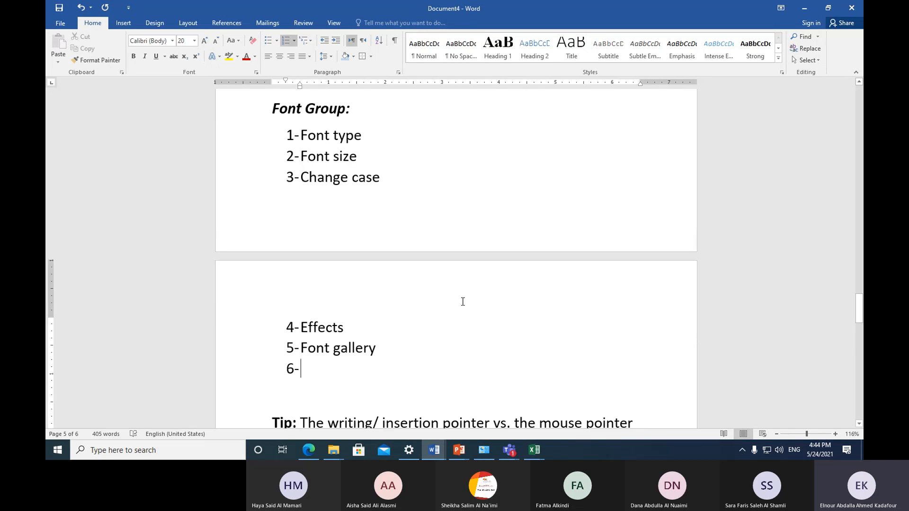
pyautogui.write('hight')
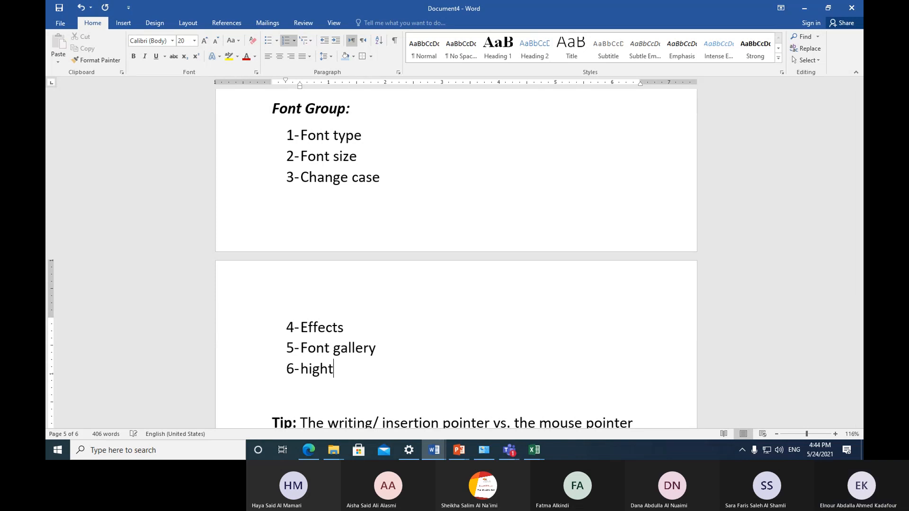
pyautogui.write('lighting pe')
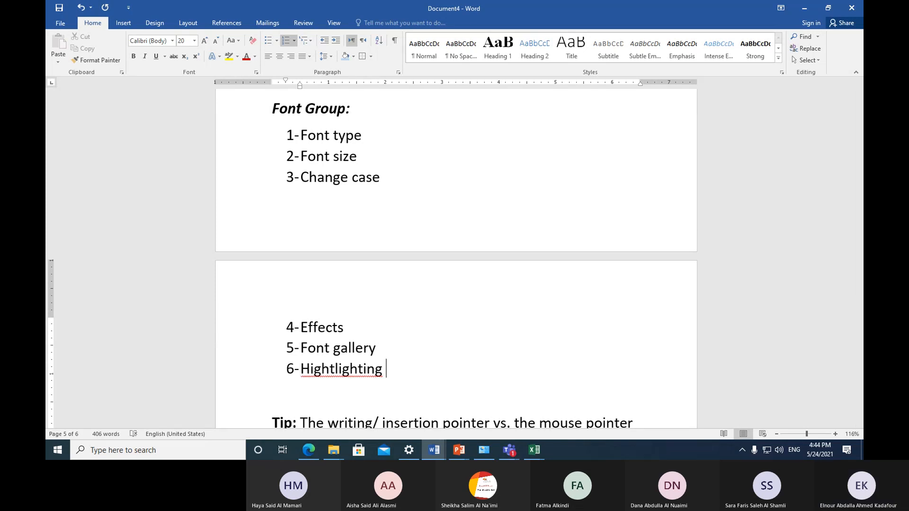
pyautogui.write('n')
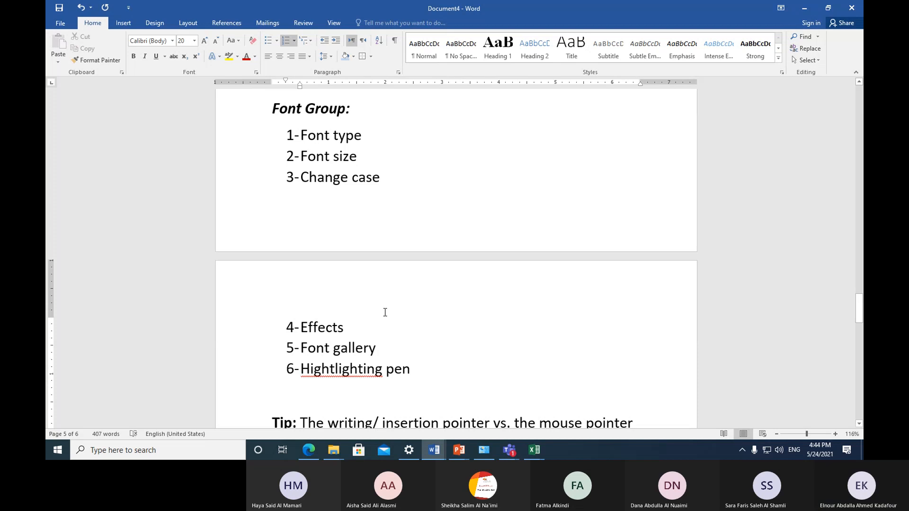
pyautogui.rightClick(351, 368)
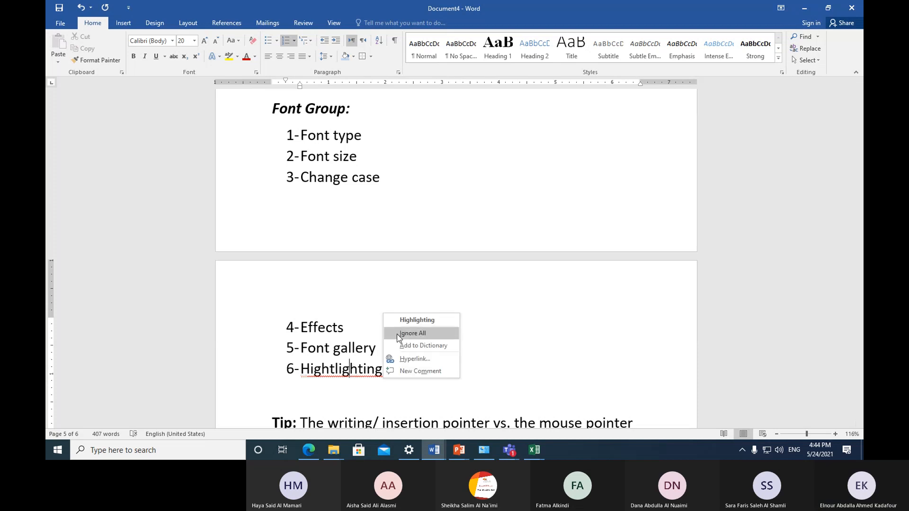
pyautogui.click(404, 321)
pyautogui.click(411, 371)
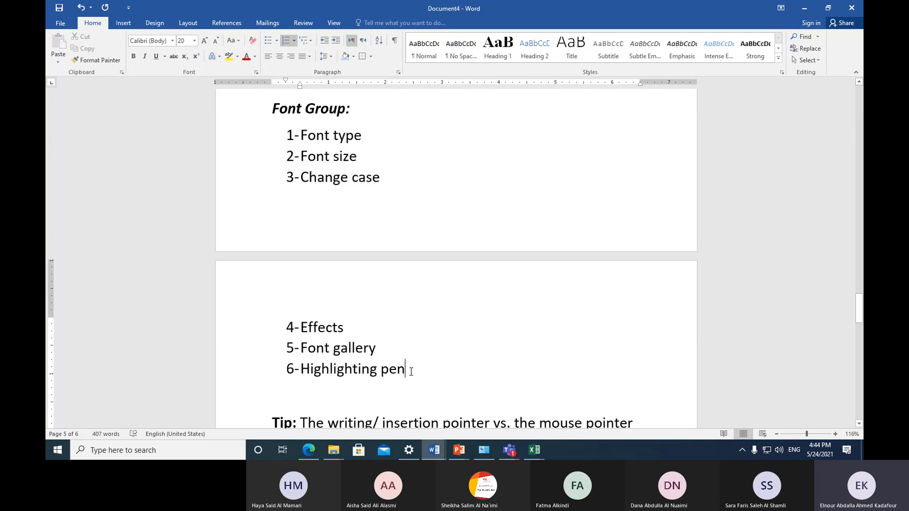
# Step: Add "Font color" and "Remove all format" as items 7 and 8 of the Font Group list
pyautogui.press('Return')
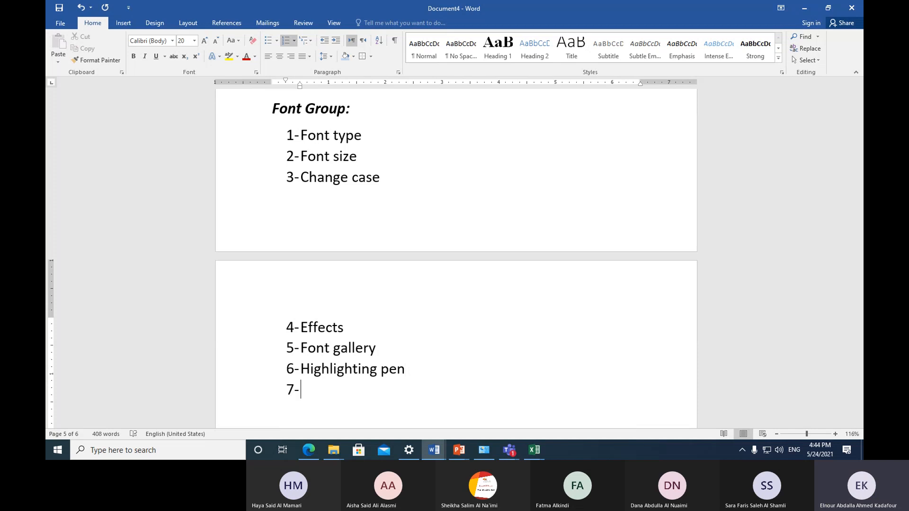
pyautogui.write('font ')
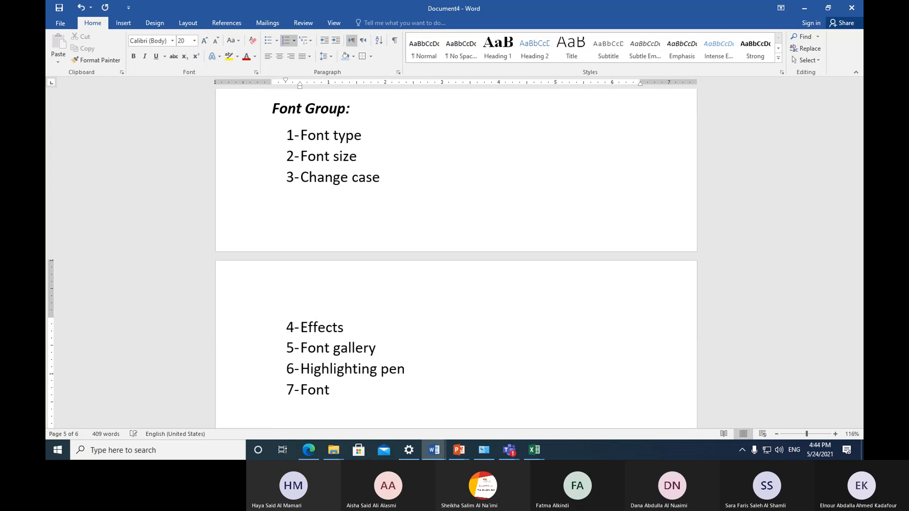
pyautogui.write('color')
pyautogui.press('Return')
pyautogui.write('re')
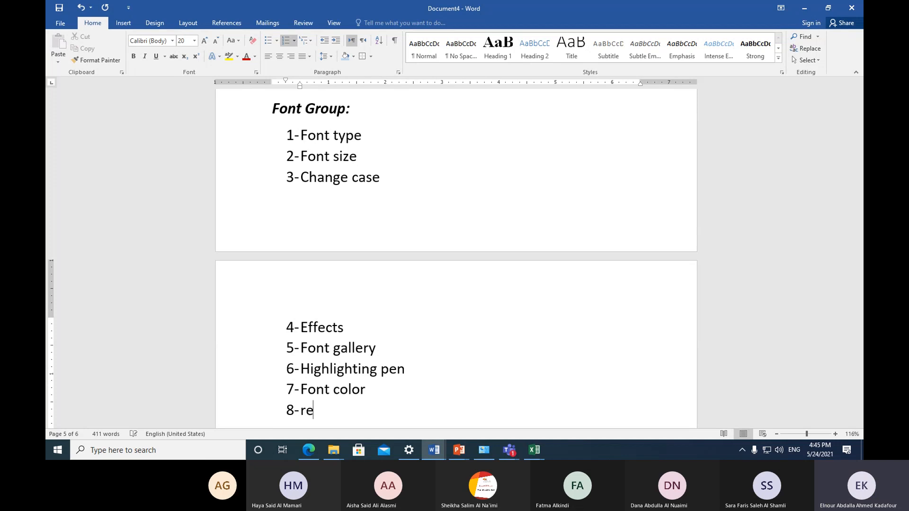
pyautogui.write('mo')
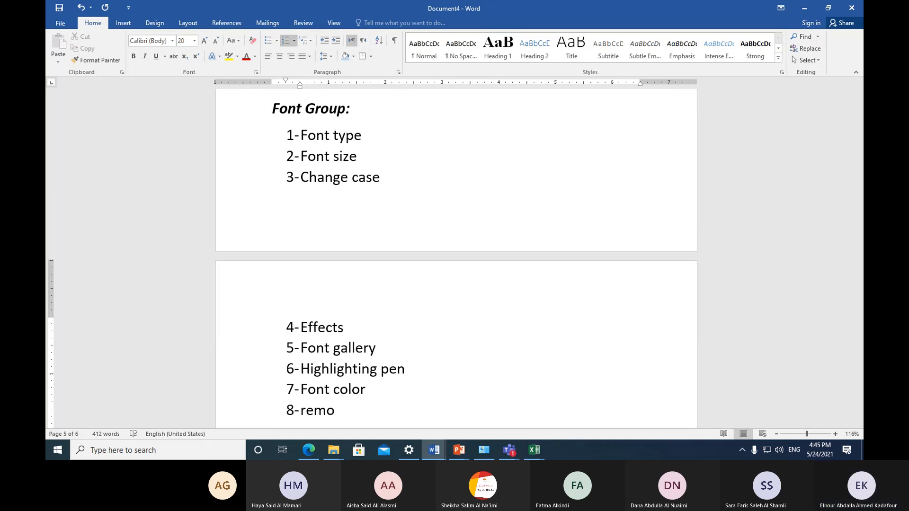
pyautogui.write('ve al')
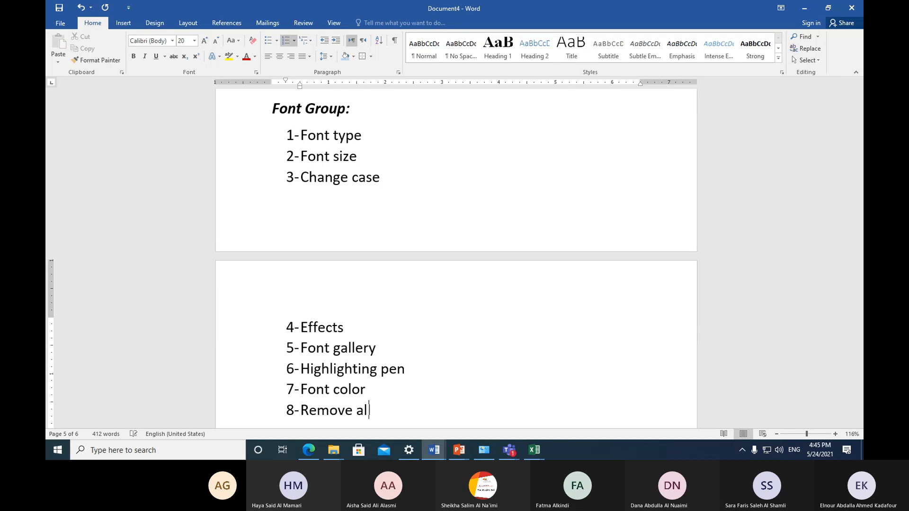
pyautogui.write('l format')
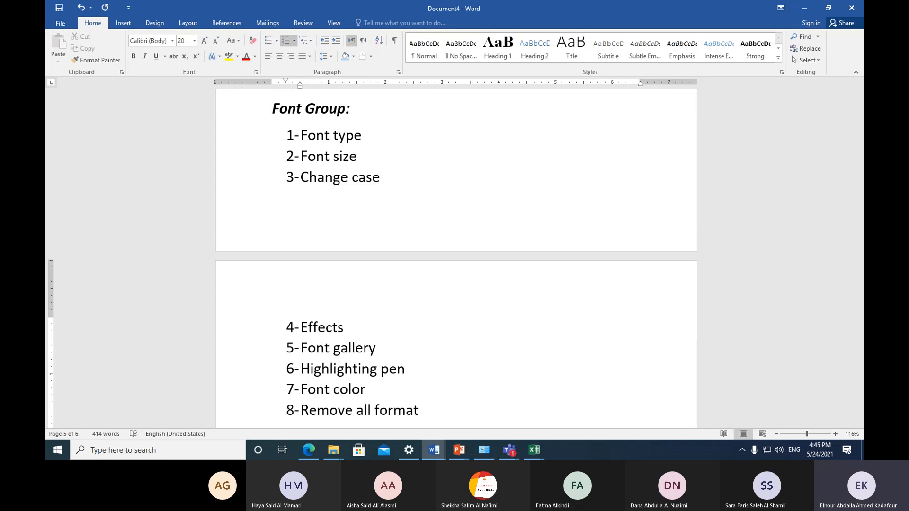
# Step: Insert a page break before the "Font Group:" heading and check the layout down to the Example text
pyautogui.click(272, 113)
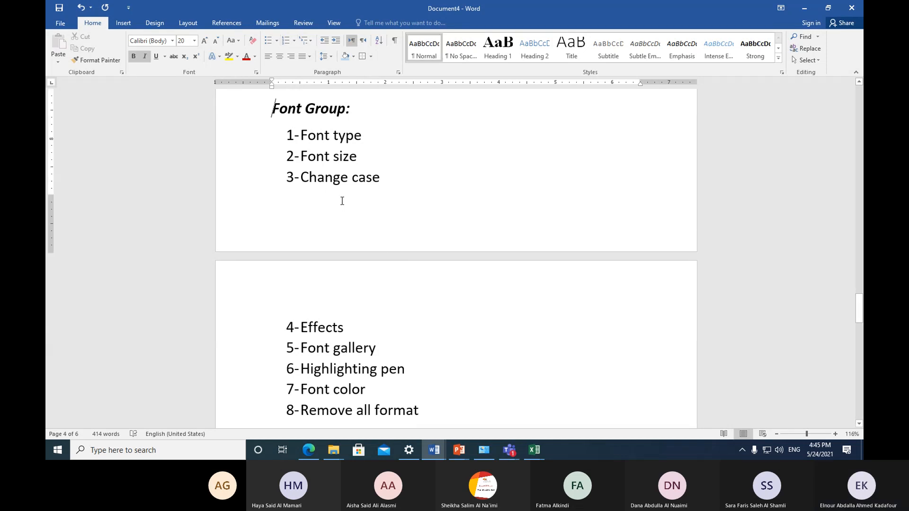
pyautogui.hotkey('ctrl', 'Return')
pyautogui.scroll(-5, 387, 264)
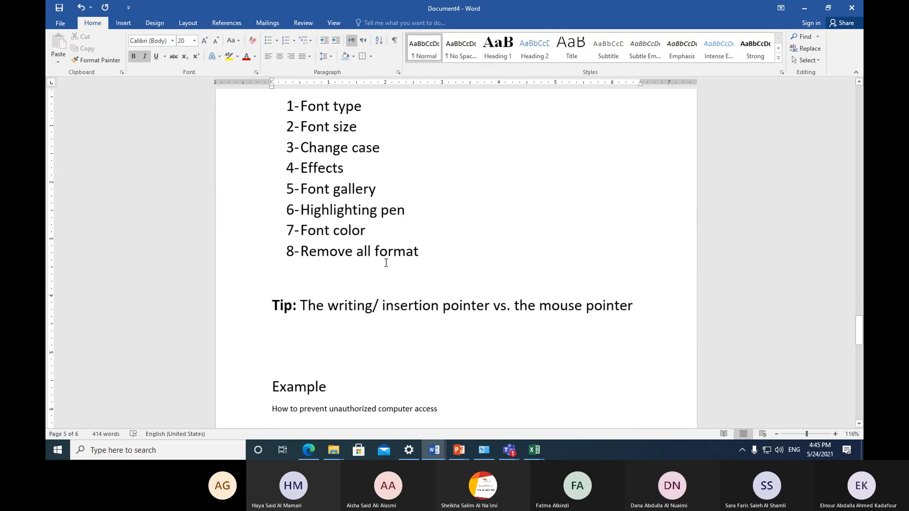
pyautogui.scroll(-3, 386, 263)
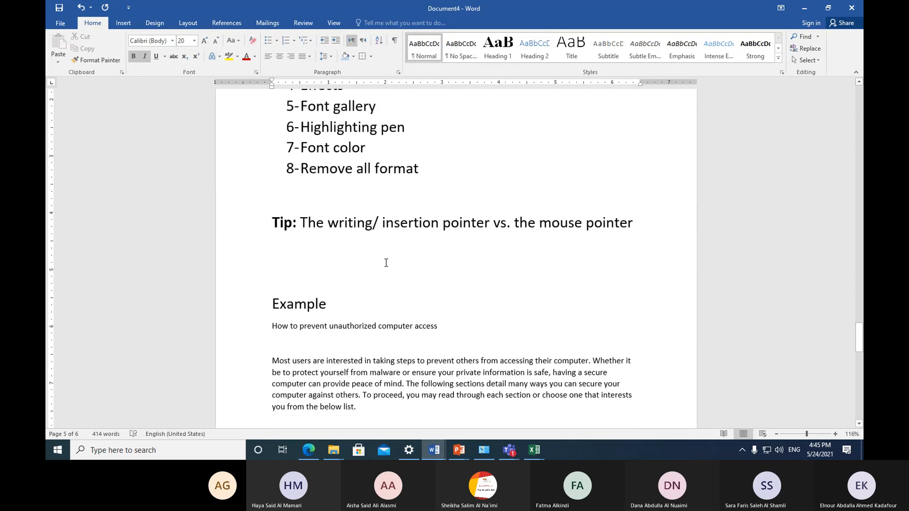
pyautogui.scroll(-3, 386, 263)
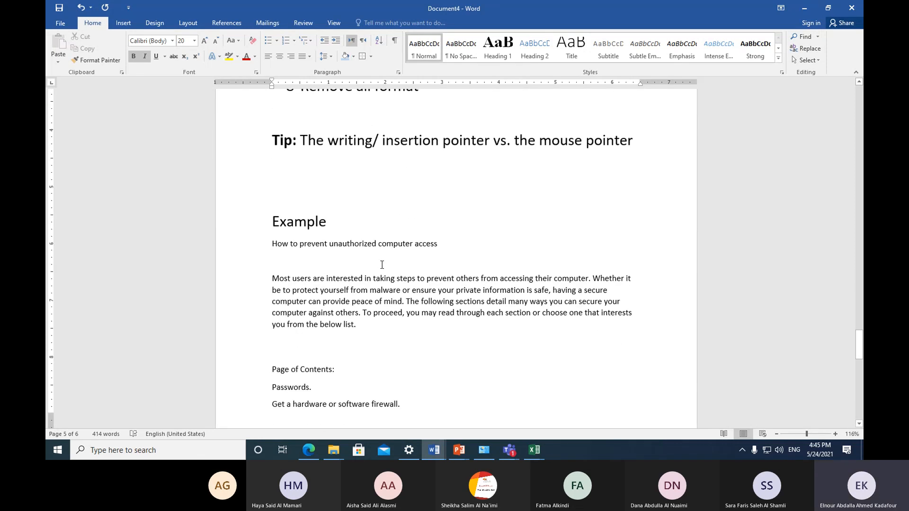
pyautogui.click(251, 248)
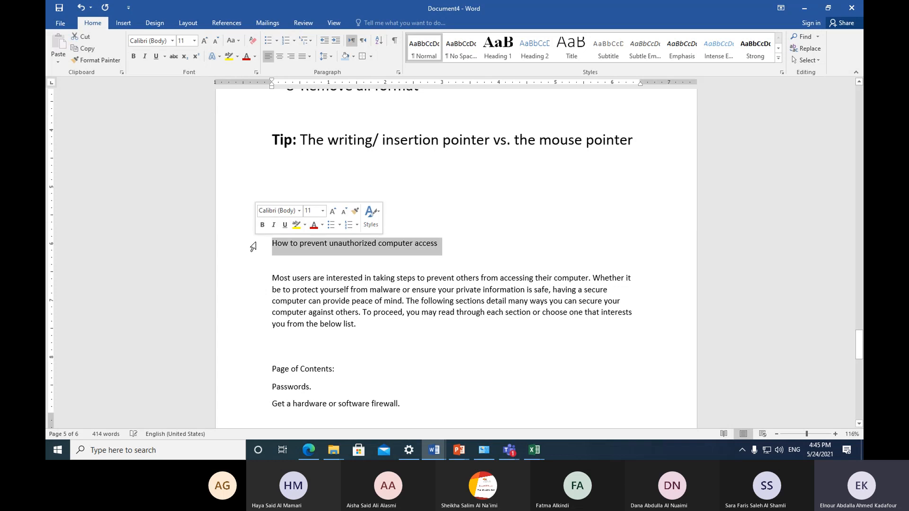
pyautogui.scroll(6, 598, 219)
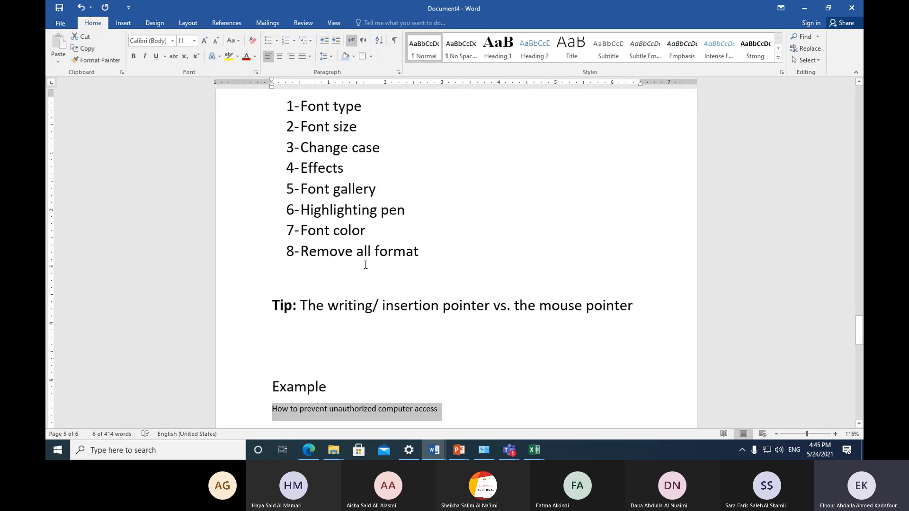
pyautogui.scroll(1, 365, 260)
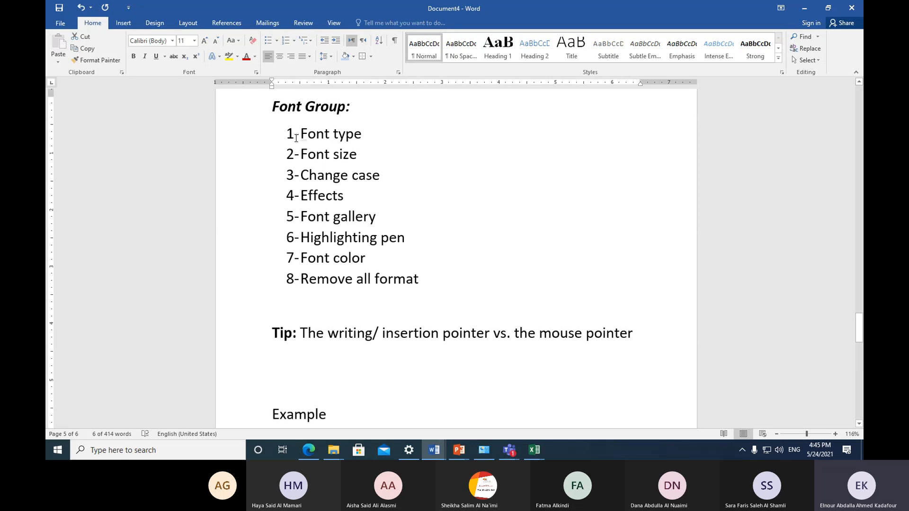
pyautogui.click(388, 110)
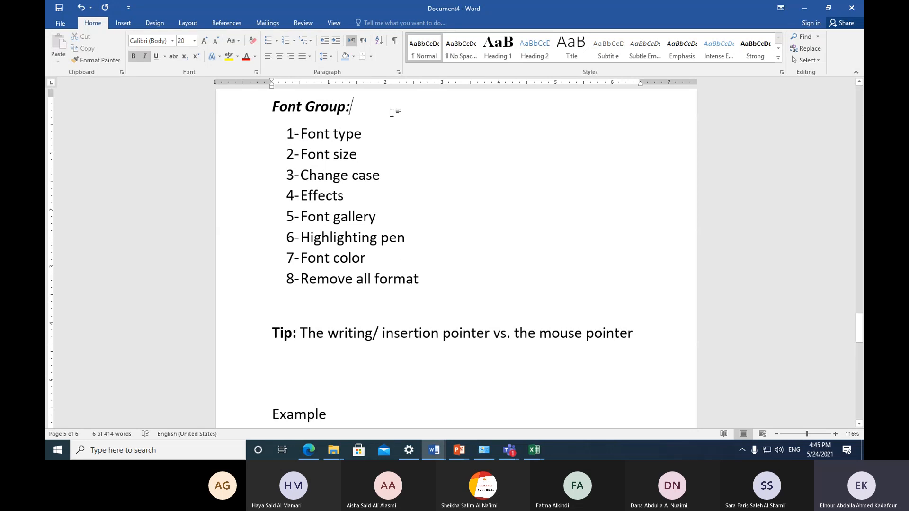
pyautogui.scroll(3, 395, 114)
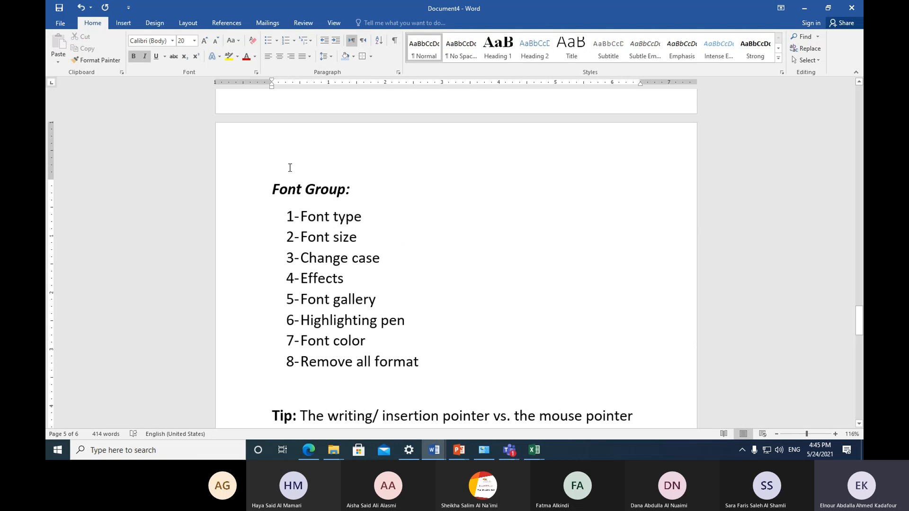
# Step: Toggle bold and italic on the blank line between the Font Group list and the Tip line
pyautogui.click(287, 387)
pyautogui.click(134, 57)
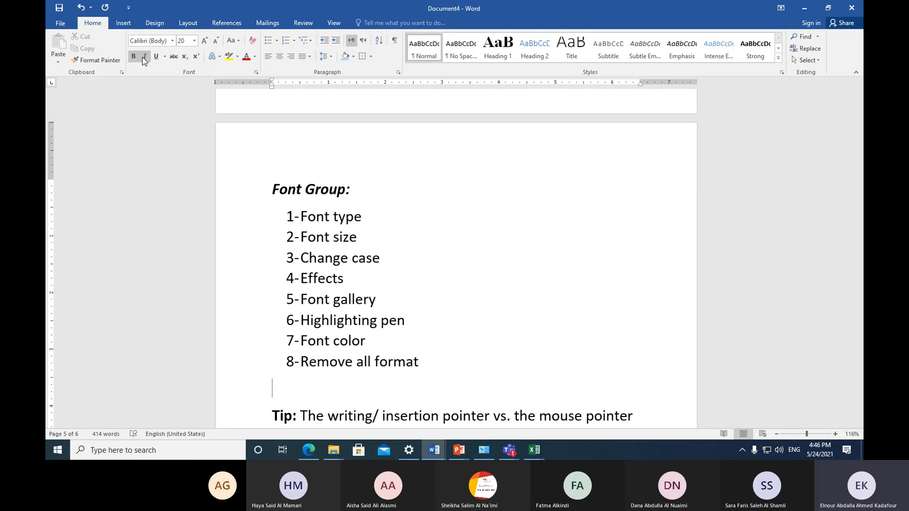
pyautogui.click(145, 57)
pyautogui.click(144, 56)
pyautogui.click(133, 56)
# Step: Delete one blank line between the Tip line and the Example heading
pyautogui.scroll(-2, 463, 184)
pyautogui.click(294, 337)
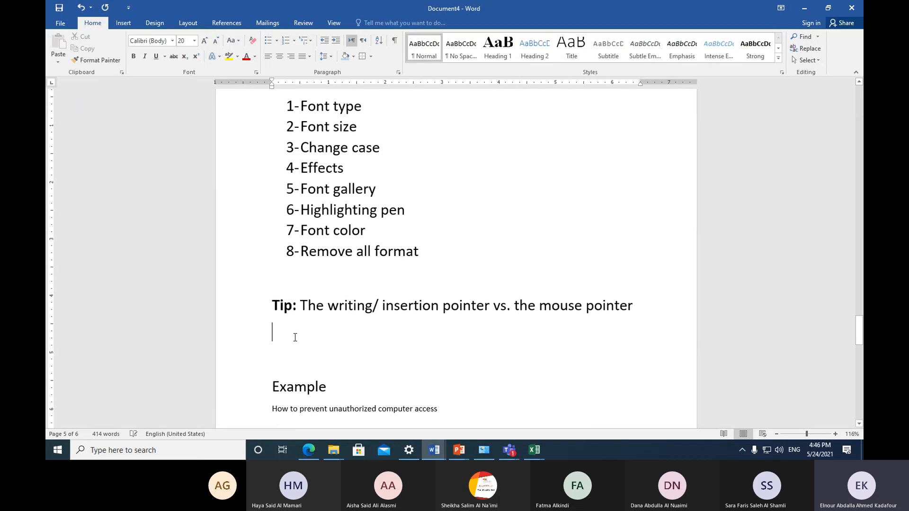
pyautogui.press('Delete')
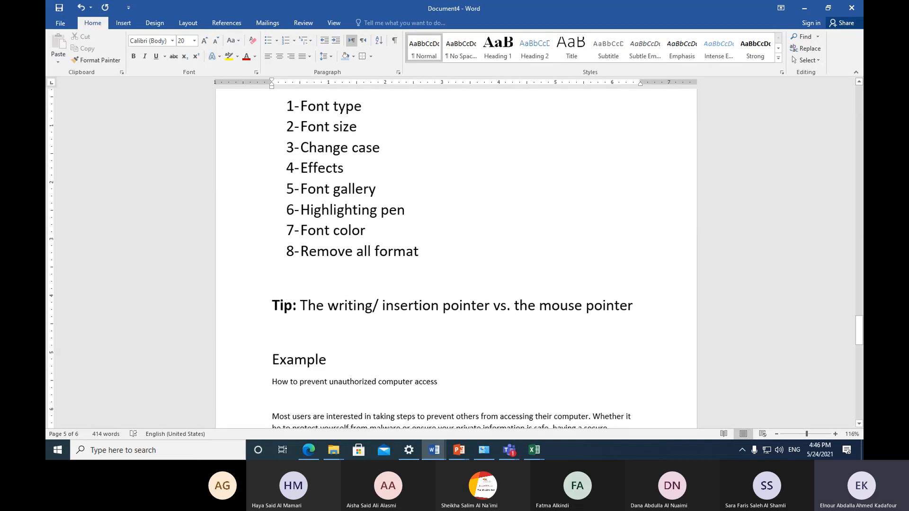
# Step: Change the font of the line "How to prevent unauthorized computer access" under Example to Candara
pyautogui.click(261, 385)
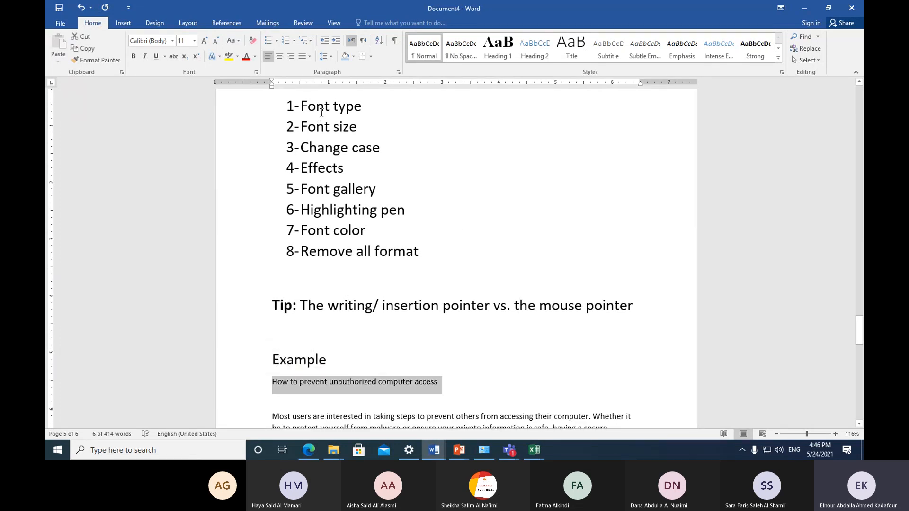
pyautogui.scroll(1, 321, 113)
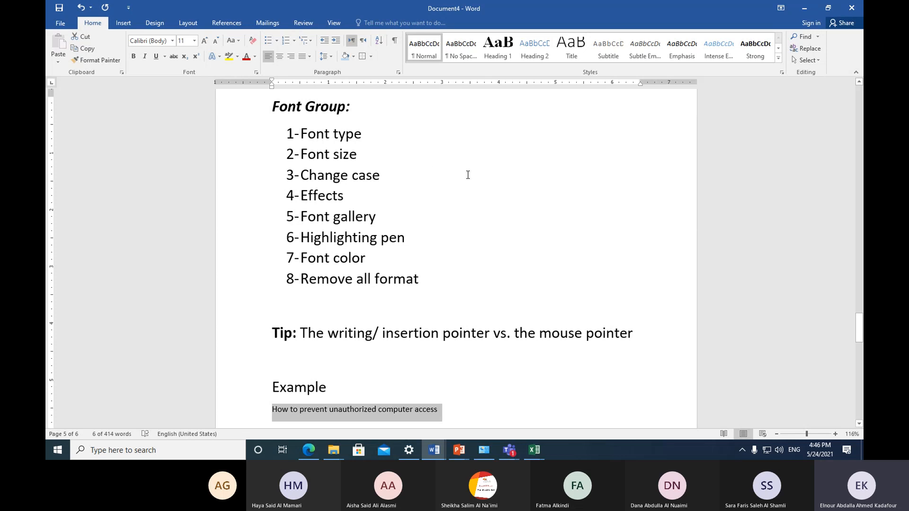
pyautogui.click(173, 41)
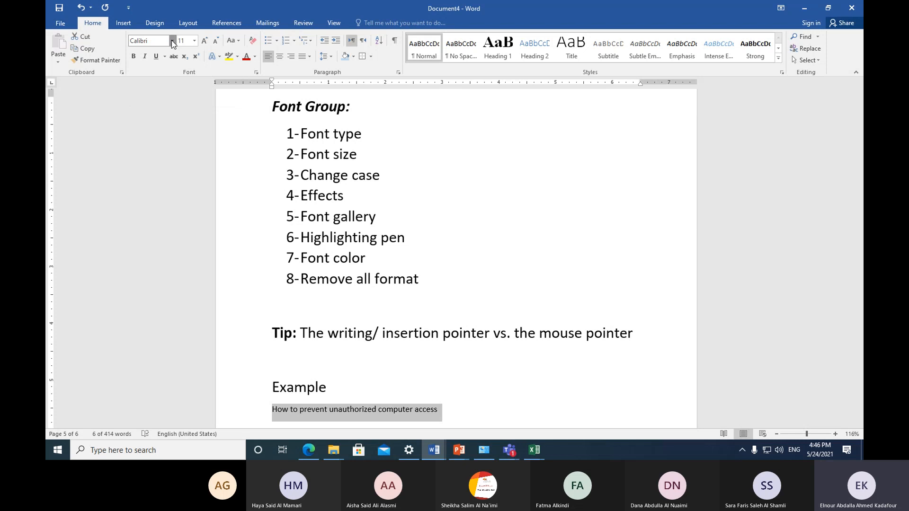
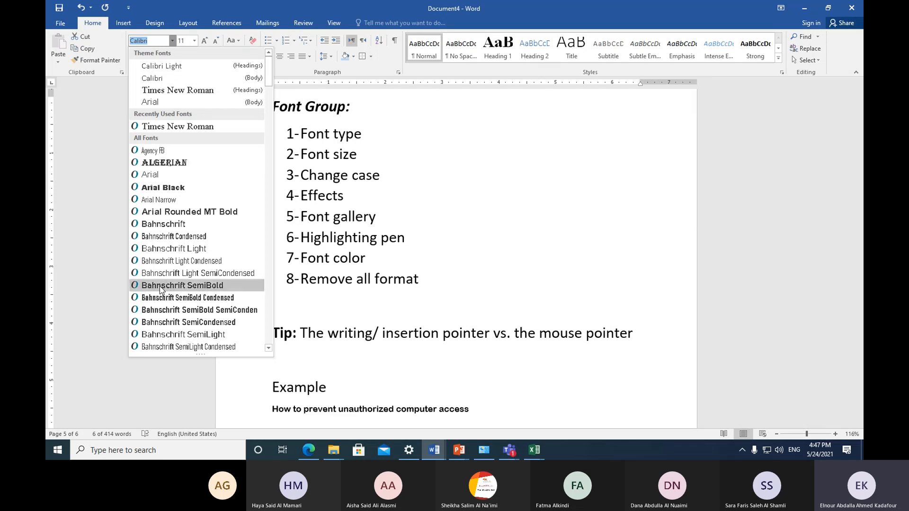
pyautogui.scroll(-3, 160, 286)
pyautogui.scroll(-5, 163, 292)
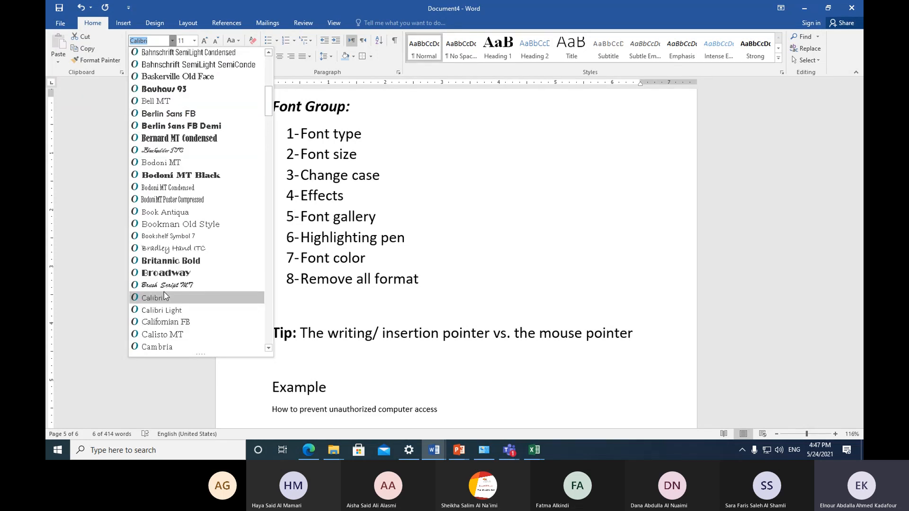
pyautogui.scroll(-2, 164, 294)
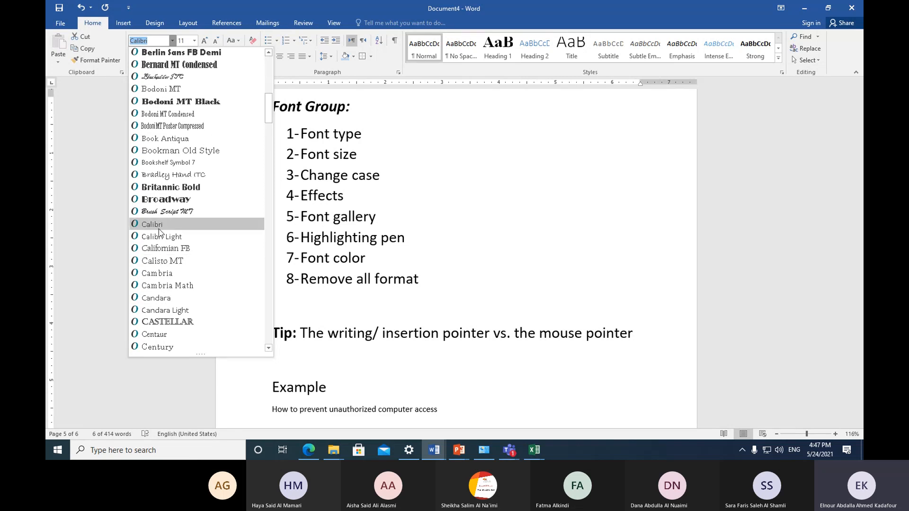
pyautogui.click(177, 302)
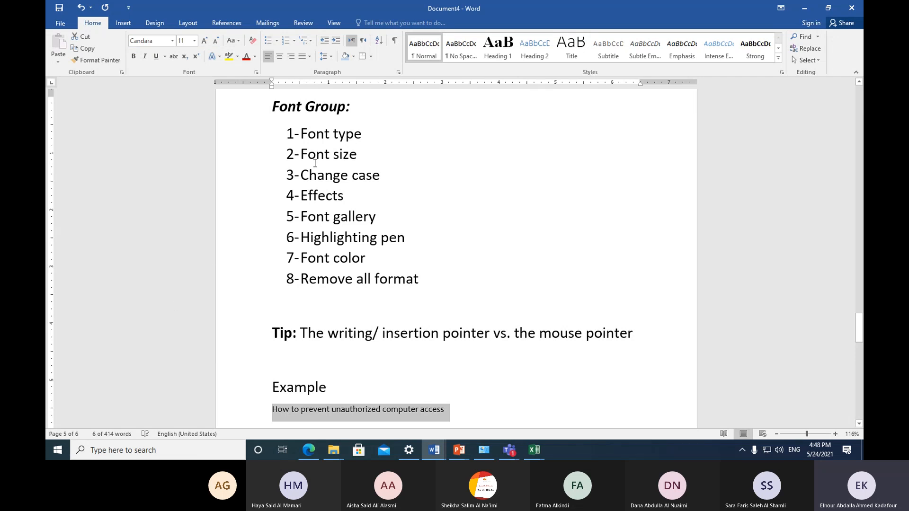
pyautogui.click(173, 41)
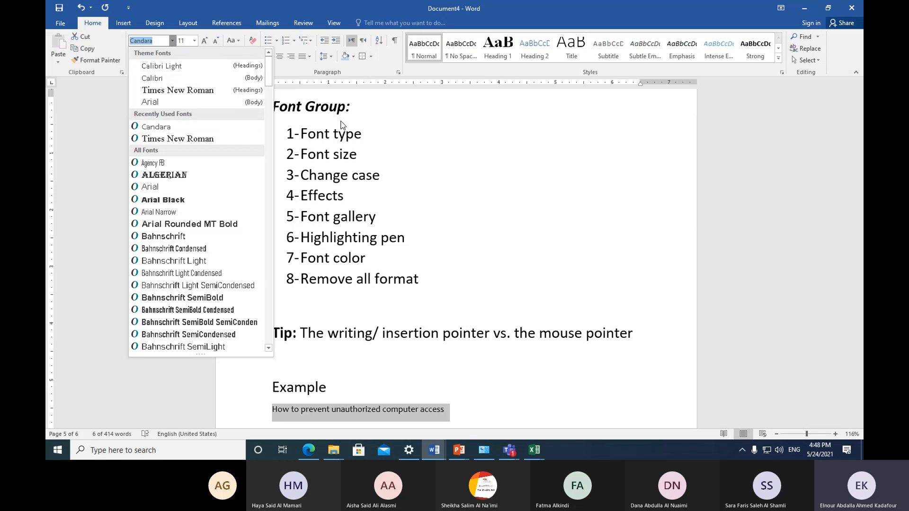
pyautogui.click(341, 120)
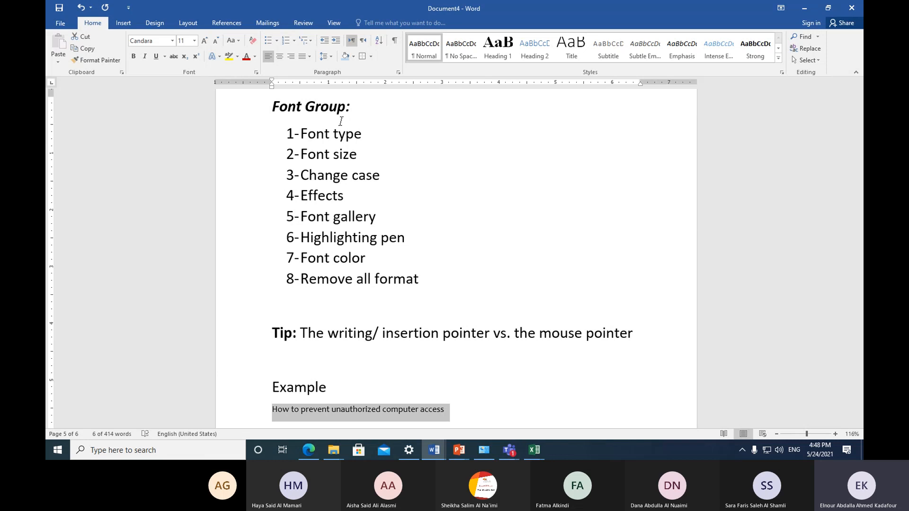
# Step: Set the selected Example line's font size to 14 and enlarge it with Increase Font Size up to 20
pyautogui.click(194, 42)
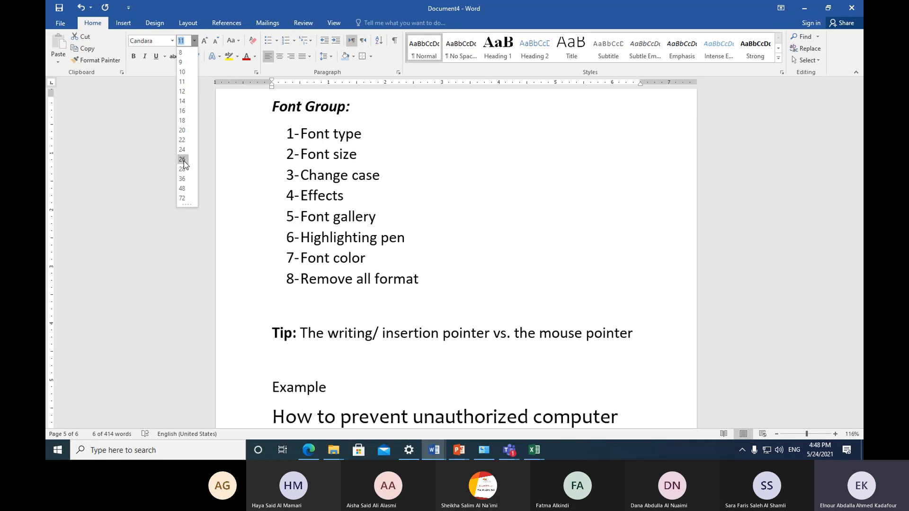
pyautogui.click(187, 102)
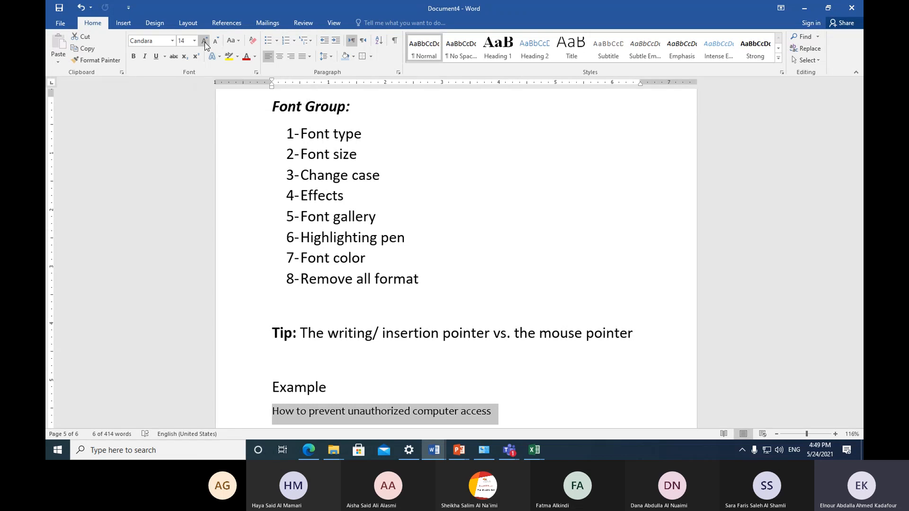
pyautogui.click(204, 42)
pyautogui.click(204, 42)
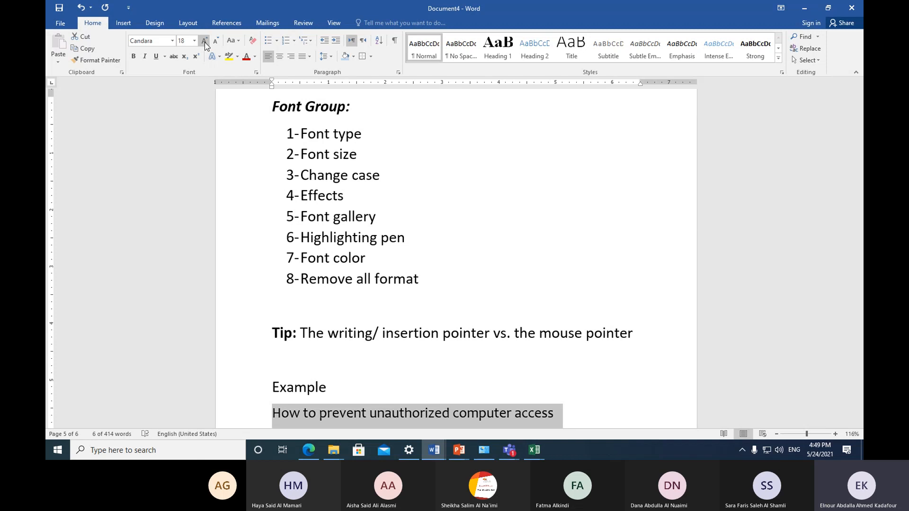
pyautogui.click(205, 42)
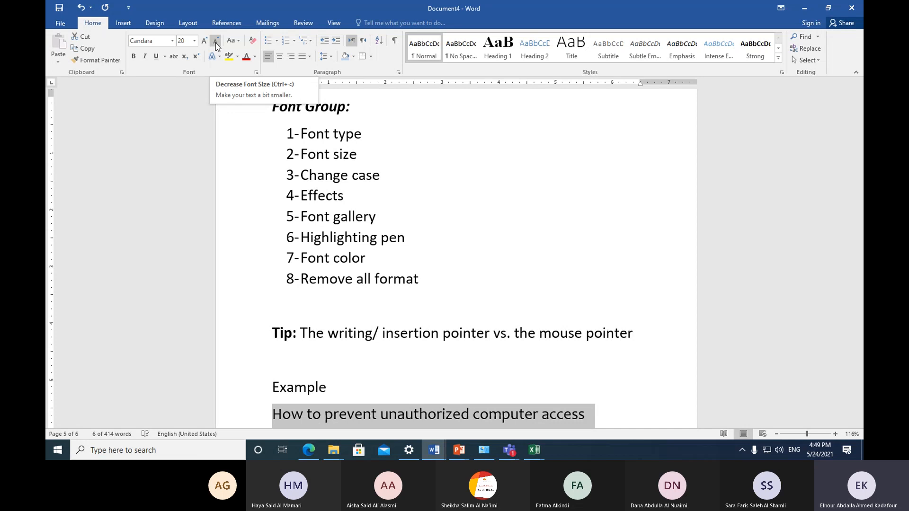
# Step: Reduce the selected line with Decrease Font Size to 14 and enlarge it one increment to 16
pyautogui.click(215, 42)
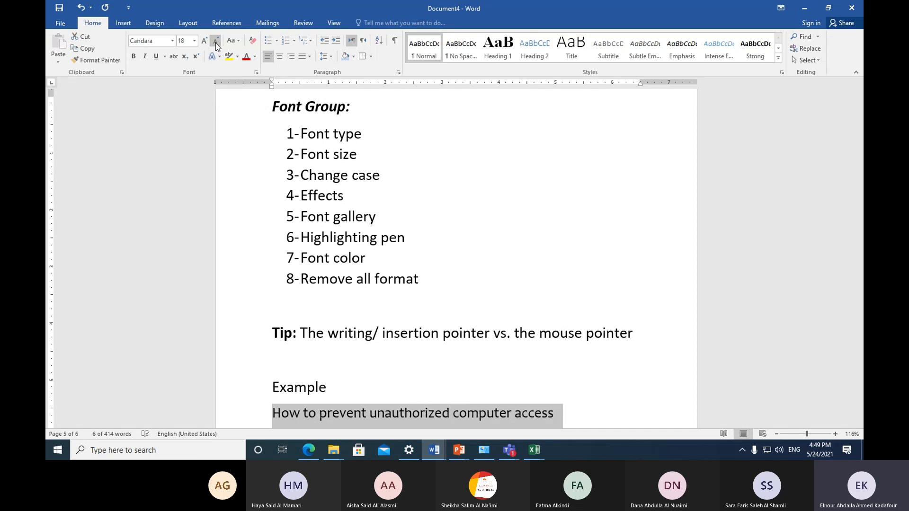
pyautogui.click(215, 42)
pyautogui.click(215, 43)
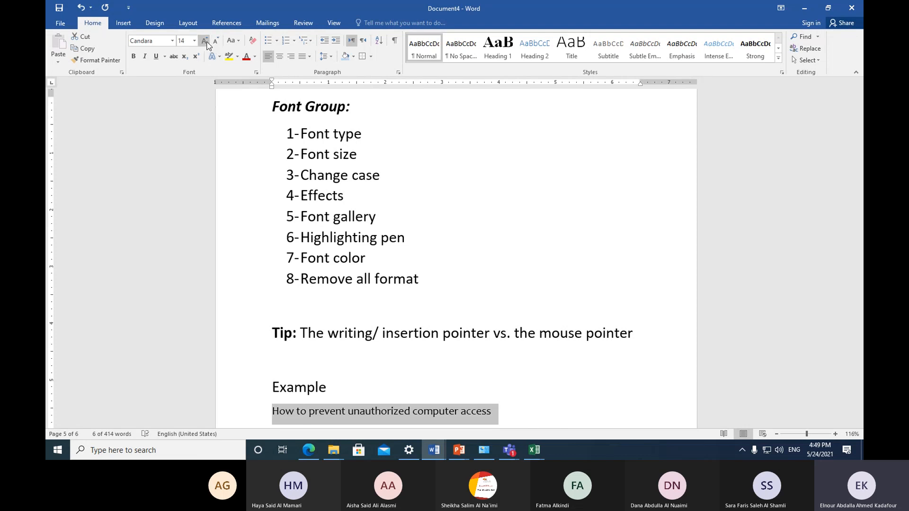
pyautogui.click(205, 42)
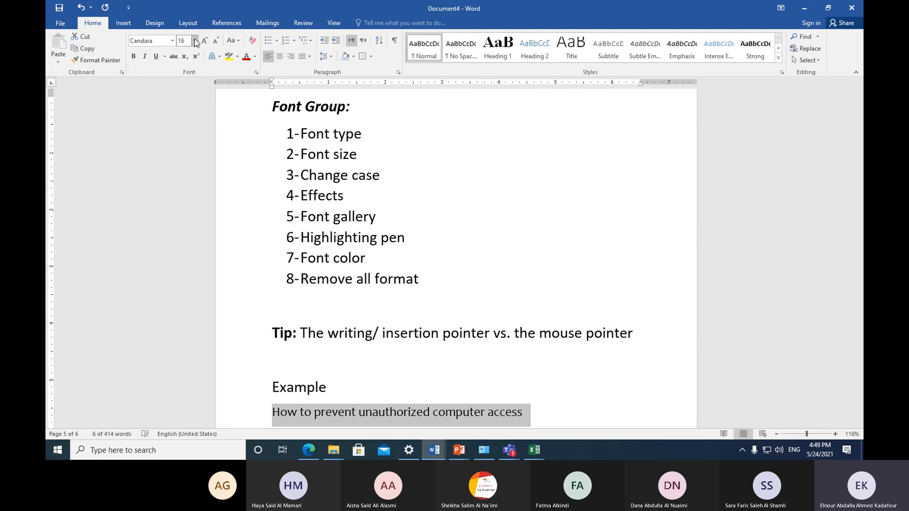
# Step: Enlarge the selected line through the preset sizes with Increase Font Size up to 26
pyautogui.click(195, 41)
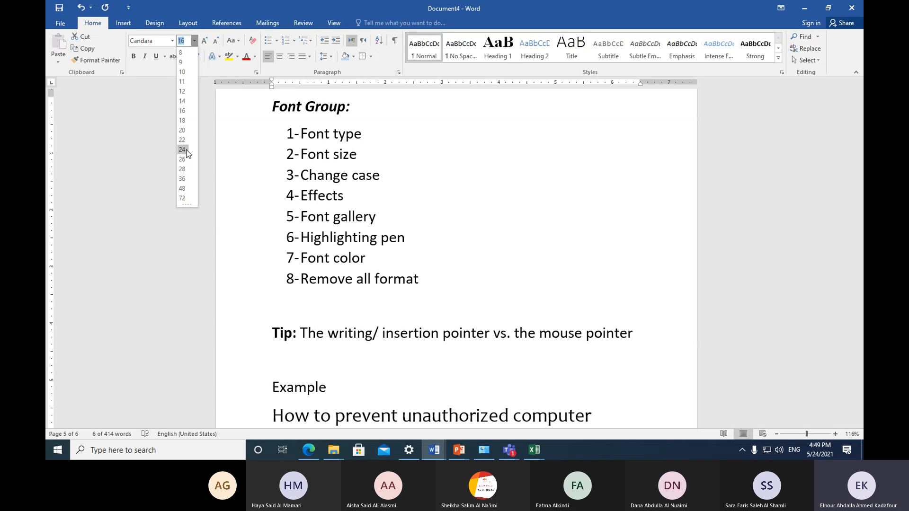
pyautogui.click(203, 41)
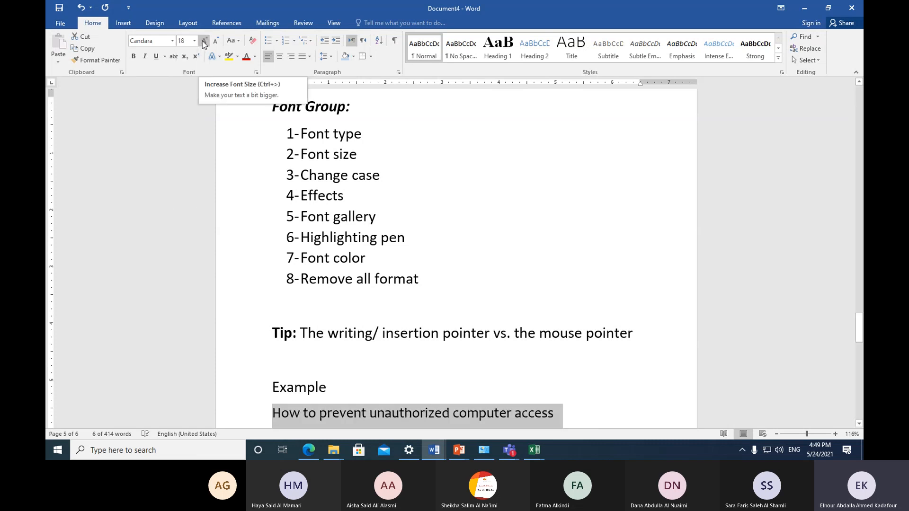
pyautogui.click(203, 42)
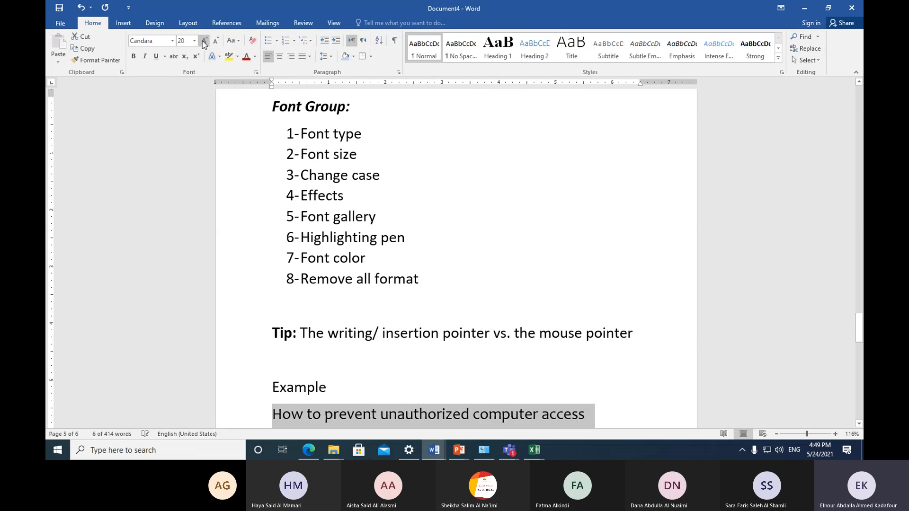
pyautogui.click(203, 41)
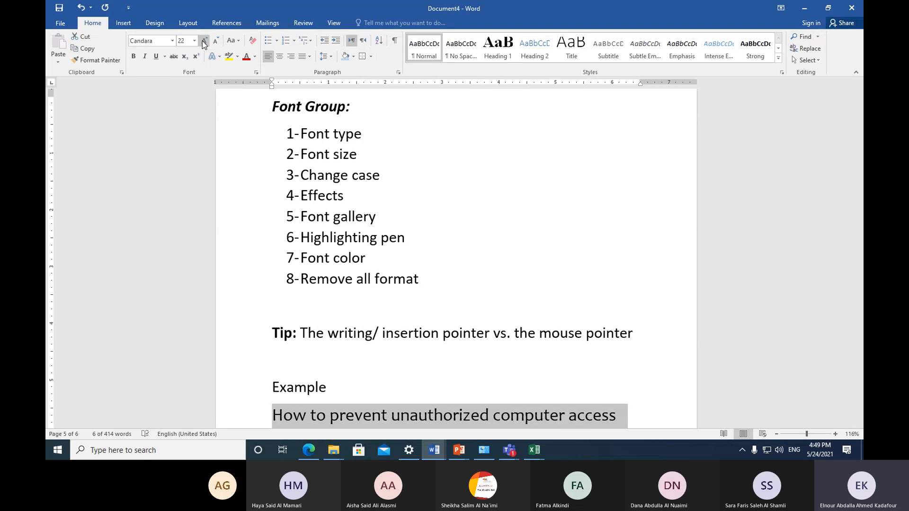
pyautogui.click(203, 41)
pyautogui.click(203, 41)
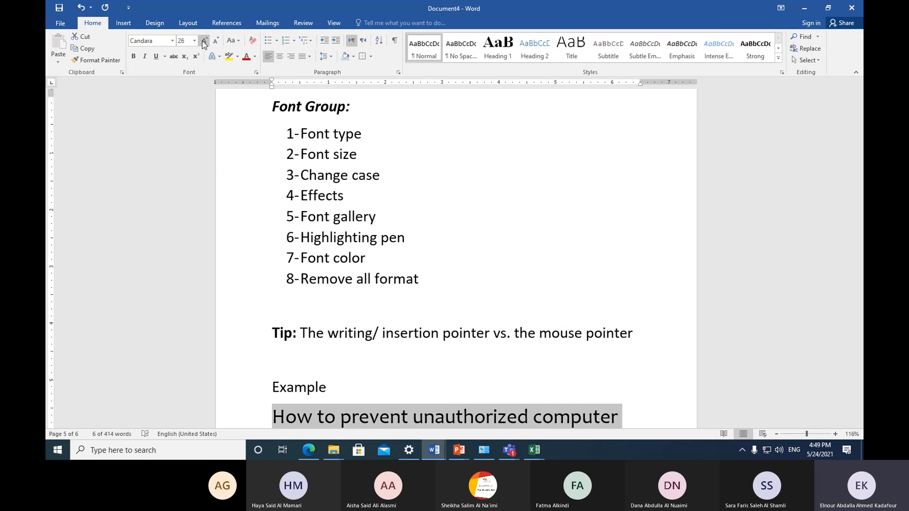
# Step: Choose font size 10 for the selected line and try one increment up and back down
pyautogui.click(194, 42)
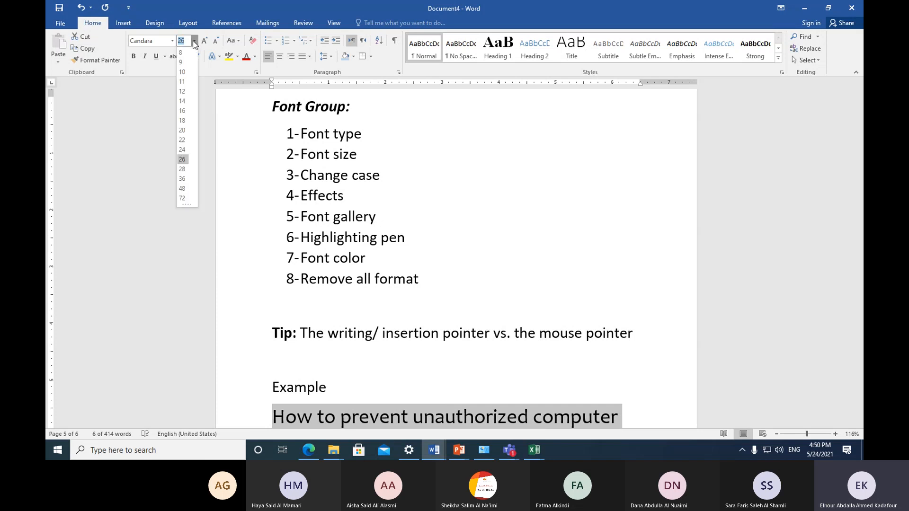
pyautogui.click(183, 72)
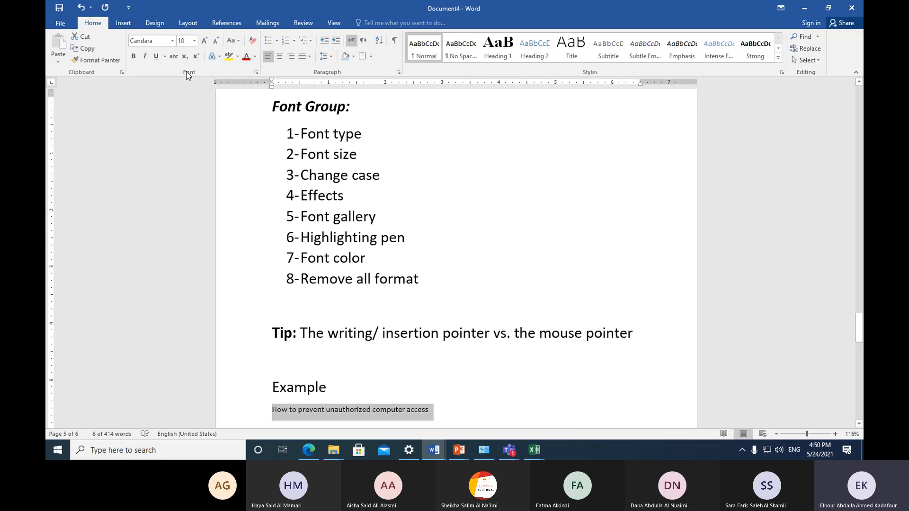
pyautogui.click(203, 41)
pyautogui.click(216, 42)
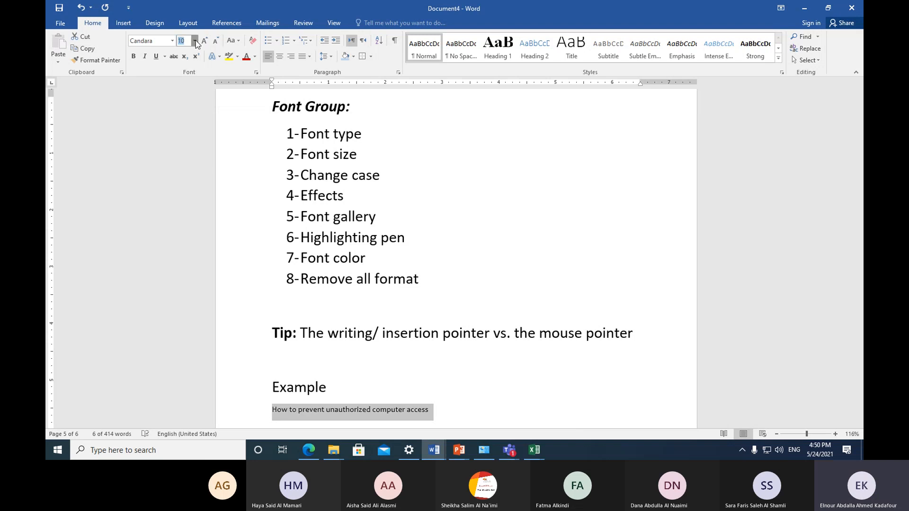
# Step: Set the selected line's font size to the custom value 13, which is not among the presets
pyautogui.click(194, 41)
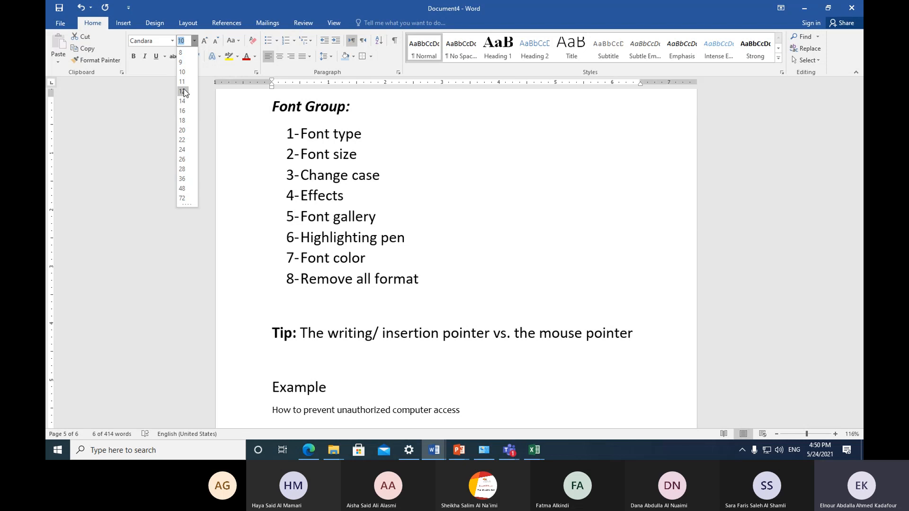
pyautogui.write('13')
pyautogui.press('Return')
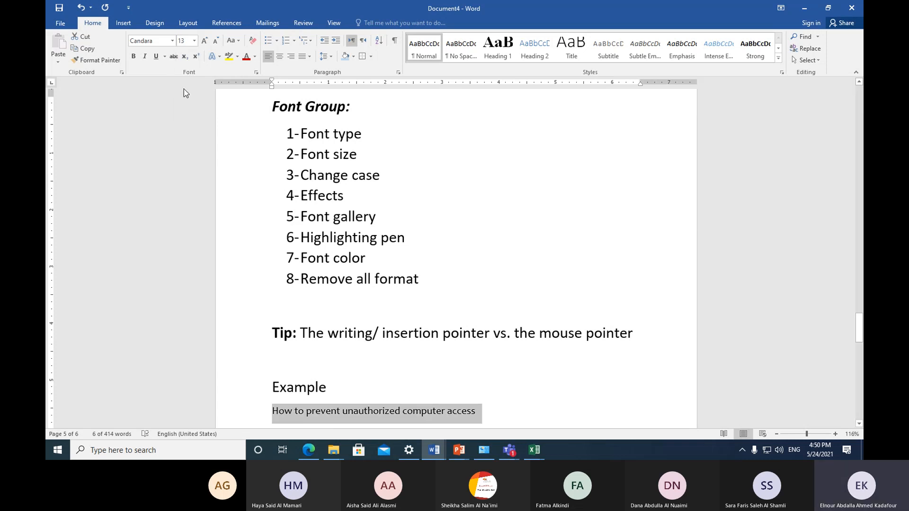
# Step: Set the selected line's font size to the custom value 15 and recheck the preset sizes
pyautogui.click(195, 40)
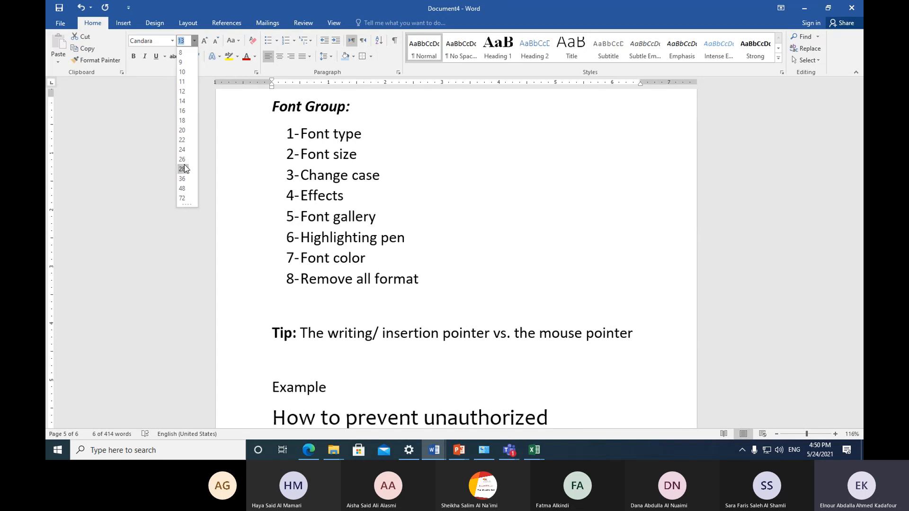
pyautogui.write('15')
pyautogui.press('Return')
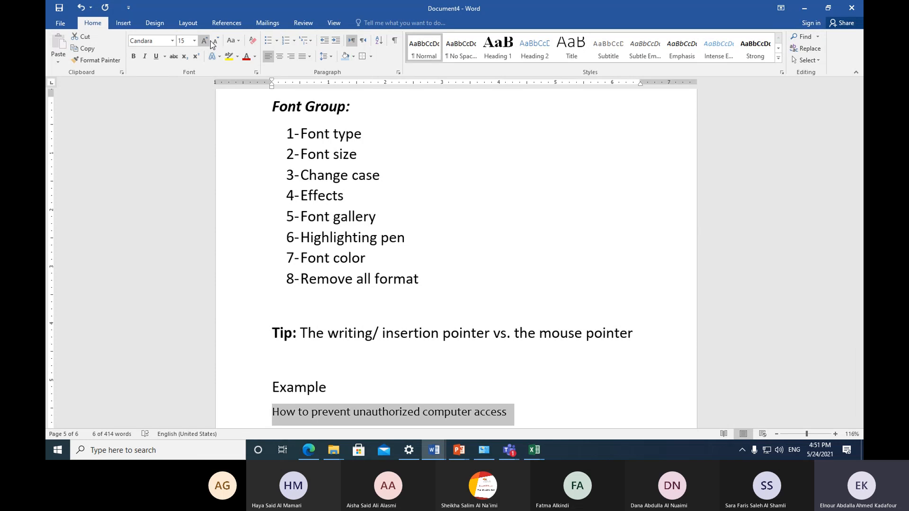
pyautogui.click(195, 40)
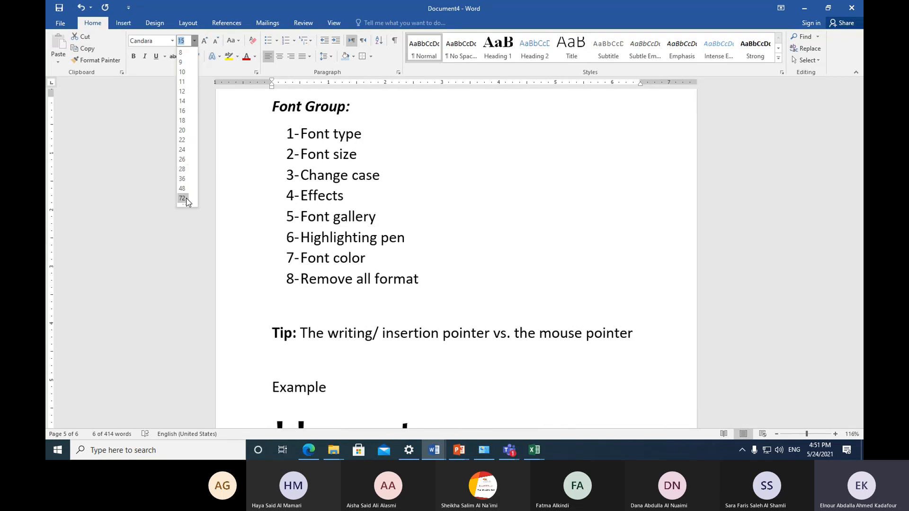
pyautogui.write('15')
pyautogui.press('Return')
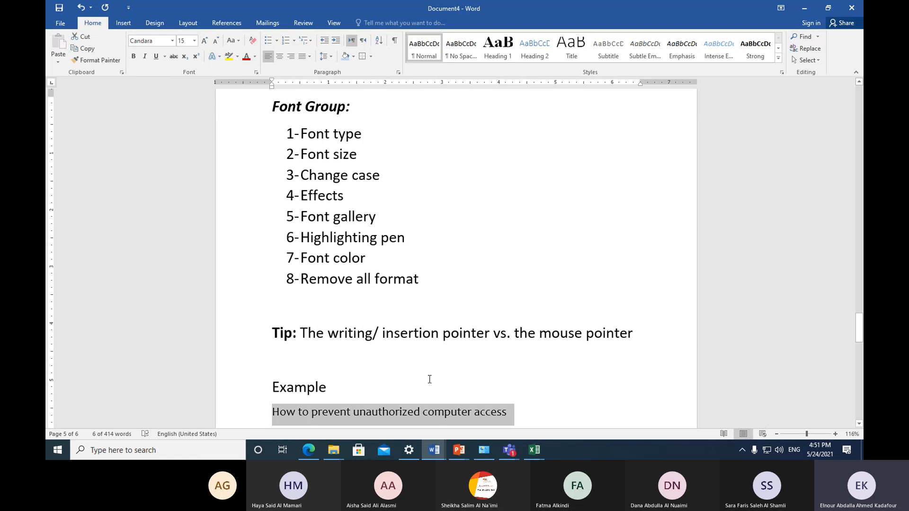
# Step: Set the selected line's font size to 16 from the mini formatting options and deselect the line
pyautogui.rightClick(392, 415)
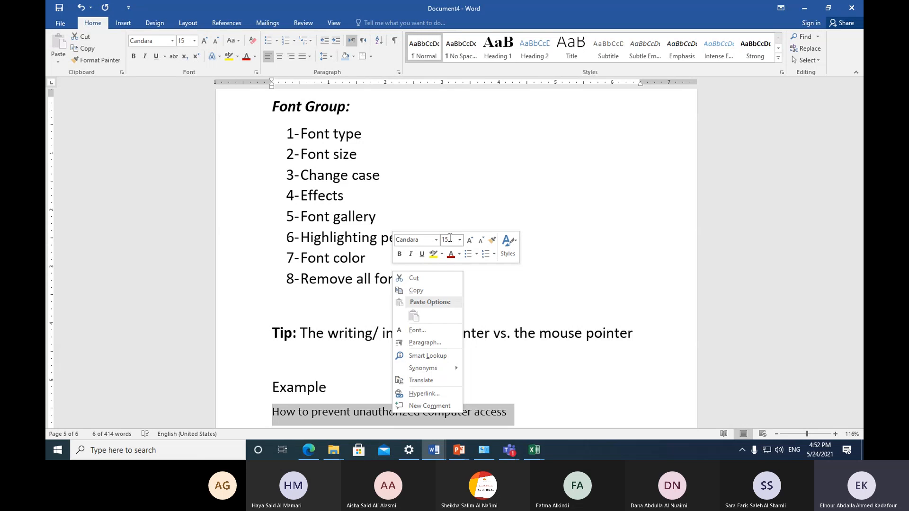
pyautogui.click(459, 242)
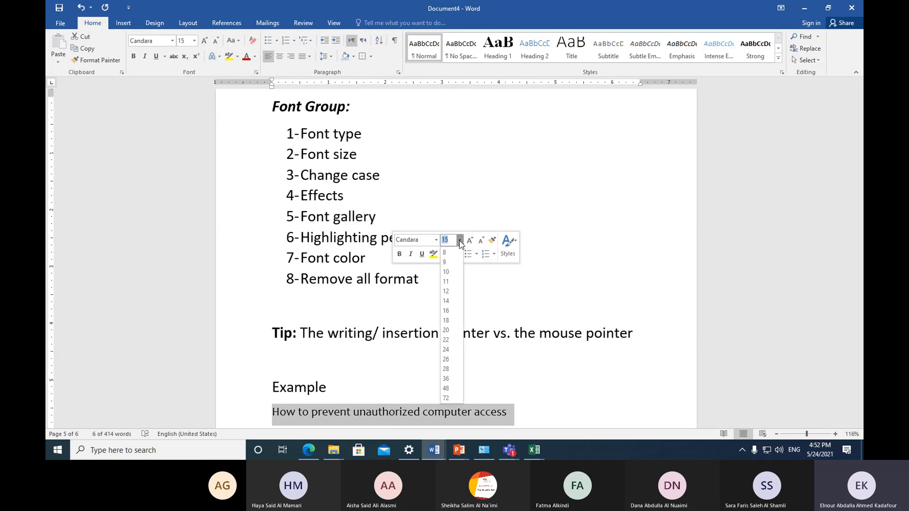
pyautogui.click(450, 311)
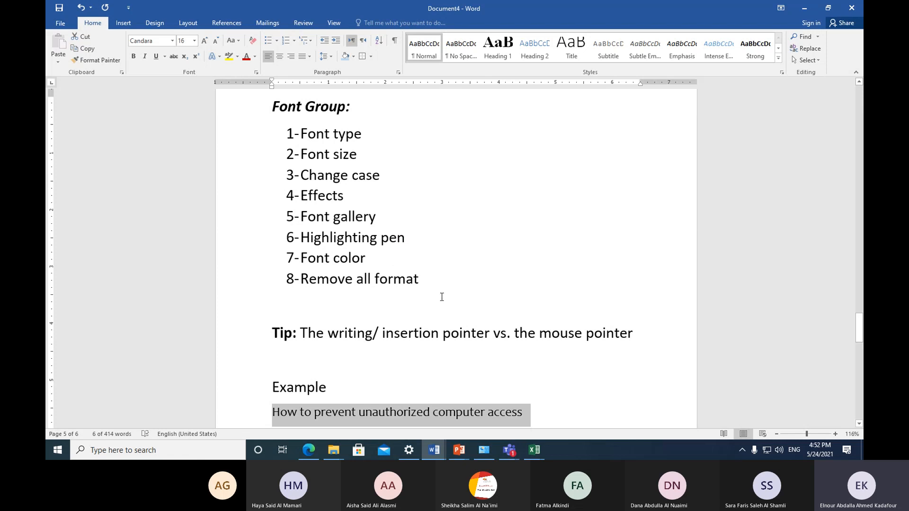
pyautogui.scroll(-1, 442, 310)
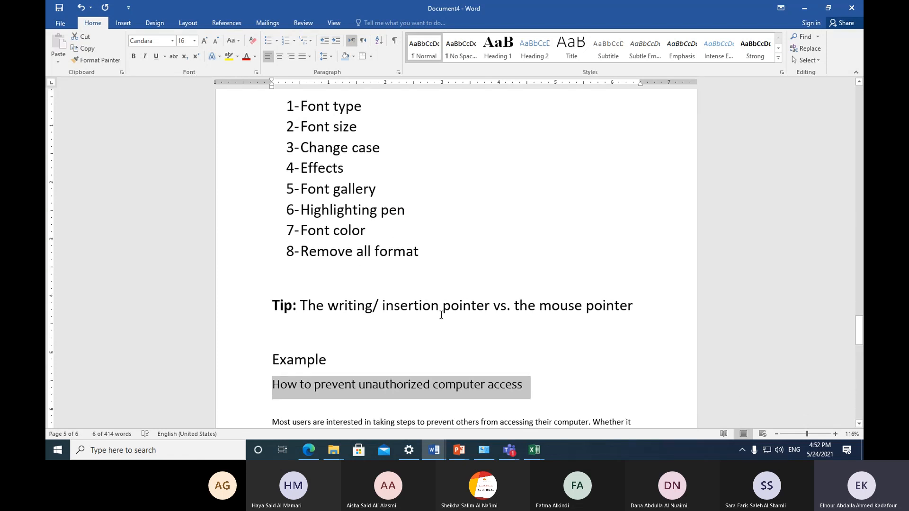
pyautogui.click(287, 336)
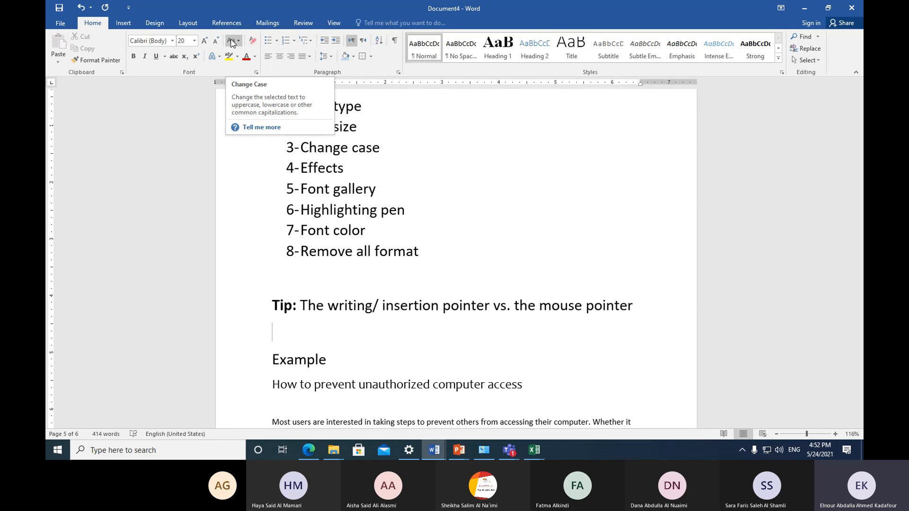
# Step: Select the "Example" heading and change its case to UPPERCASE
pyautogui.click(259, 363)
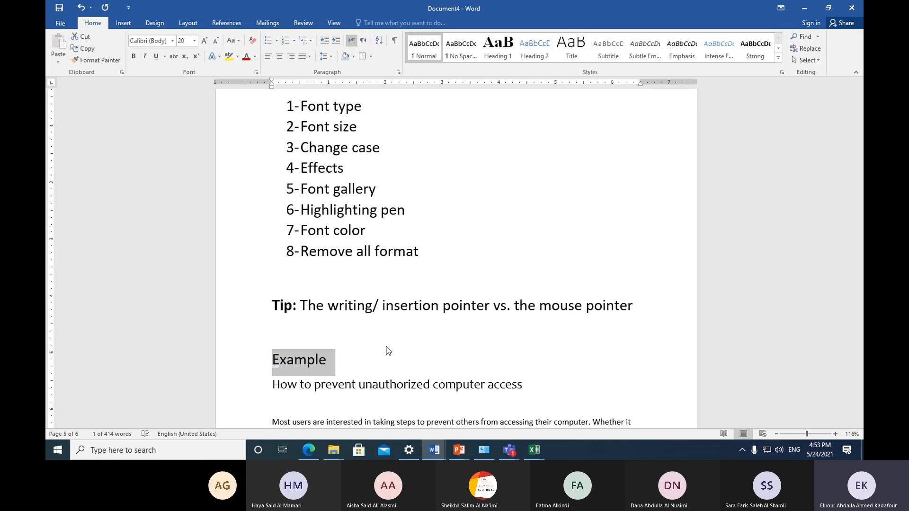
pyautogui.click(239, 41)
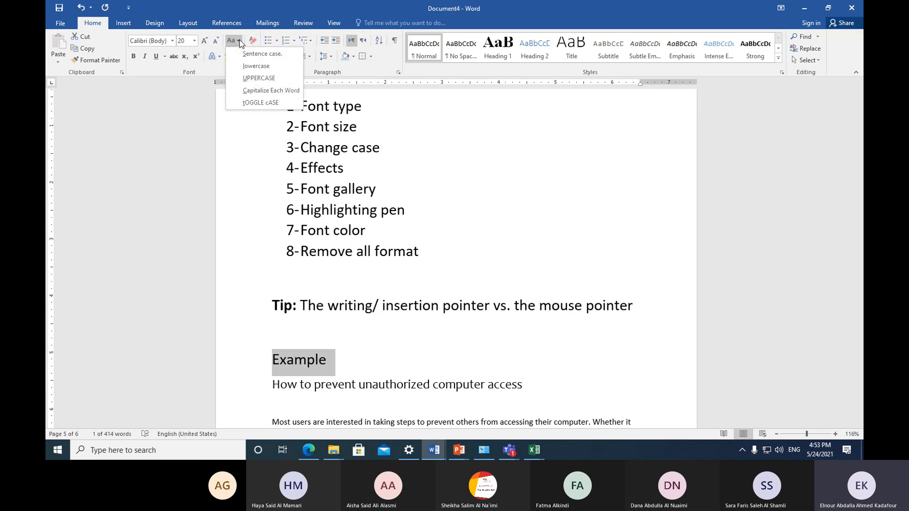
pyautogui.click(258, 78)
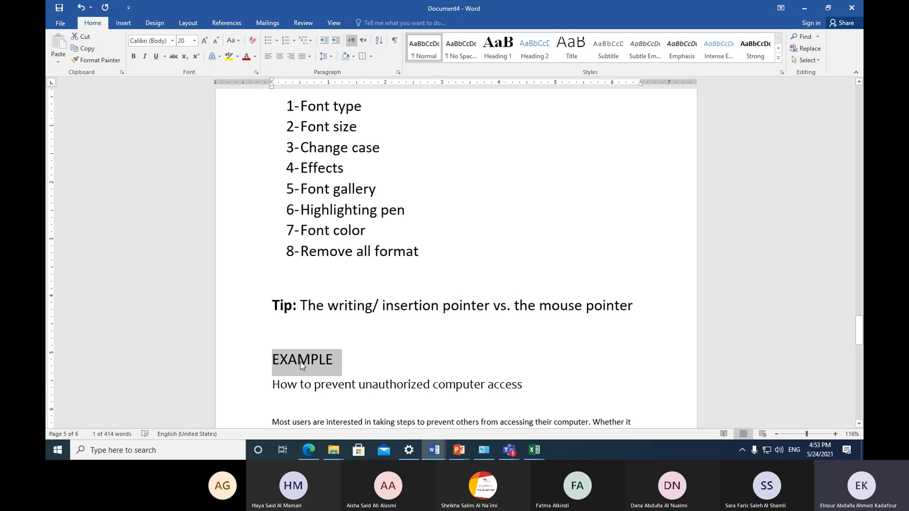
# Step: Change the "Example" heading to lowercase, then return it to Sentence case
pyautogui.click(240, 42)
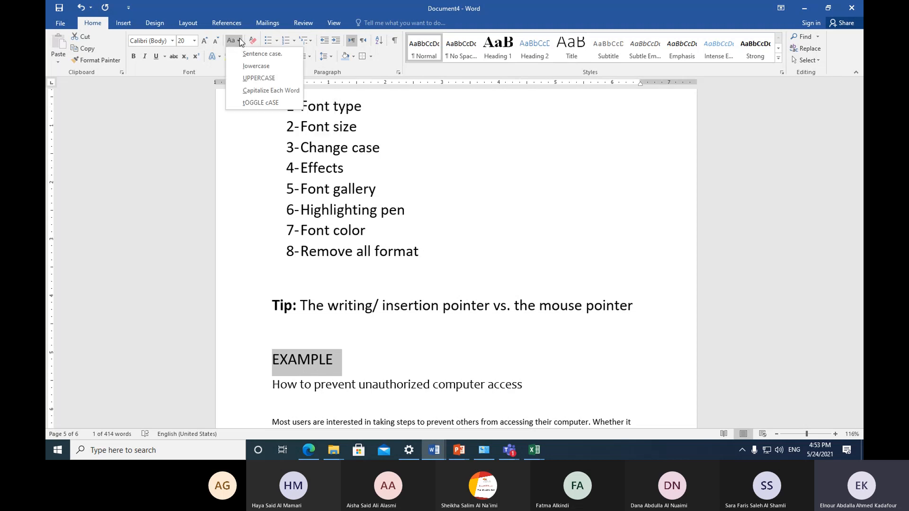
pyautogui.click(261, 67)
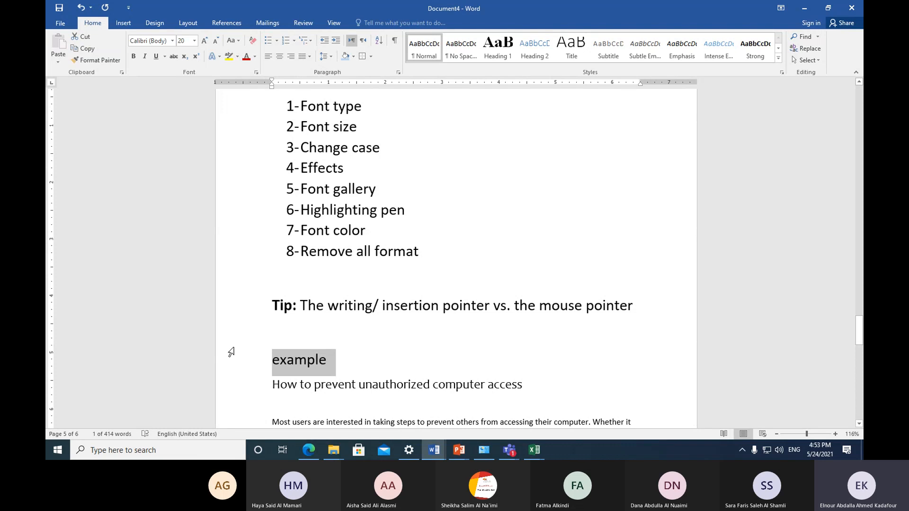
pyautogui.click(239, 42)
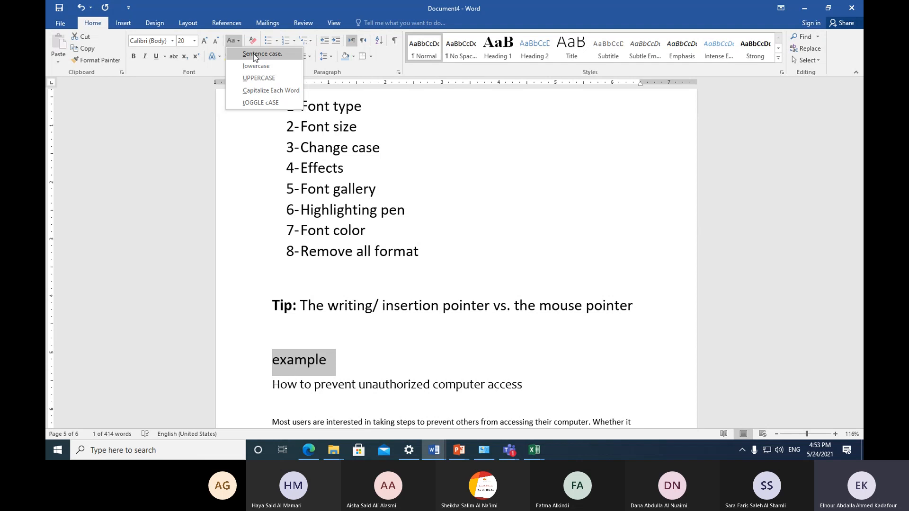
pyautogui.click(253, 53)
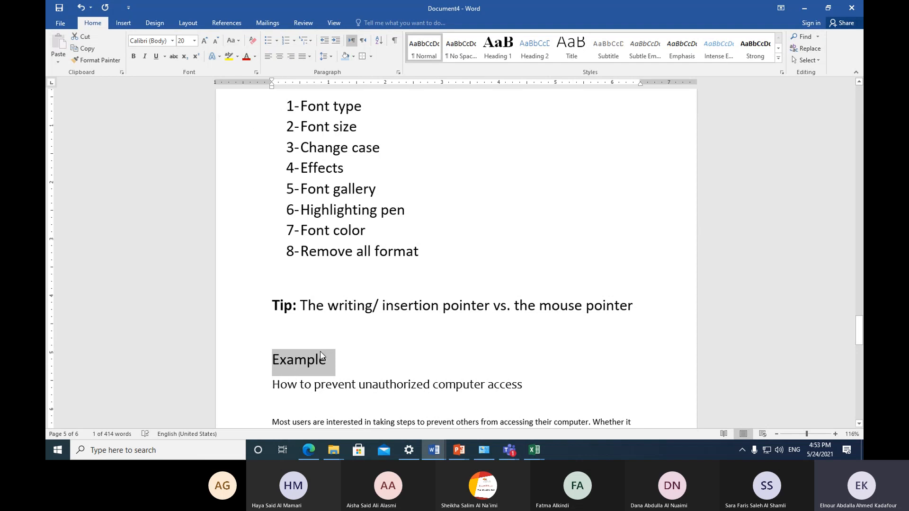
# Step: Apply Capitalize Each Word to the line "How to prevent unauthorized computer access"
pyautogui.scroll(-2, 321, 354)
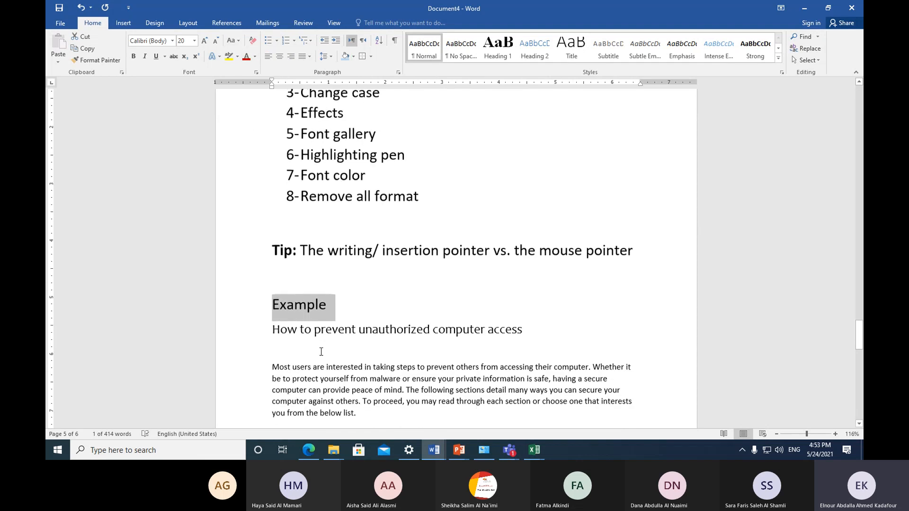
pyautogui.click(247, 335)
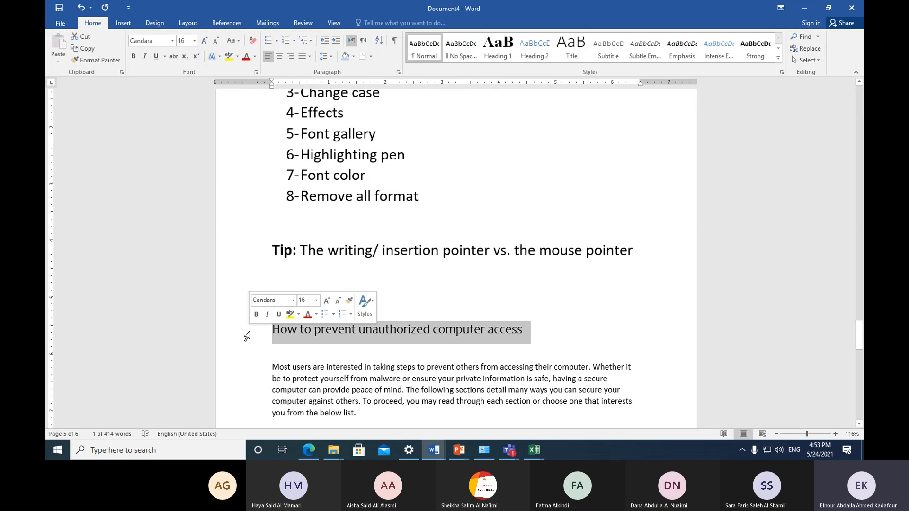
pyautogui.click(239, 41)
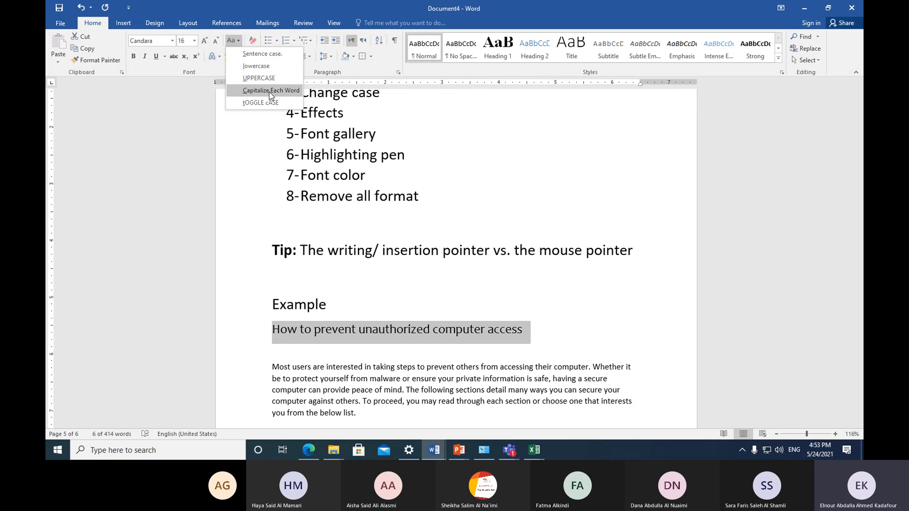
pyautogui.click(271, 91)
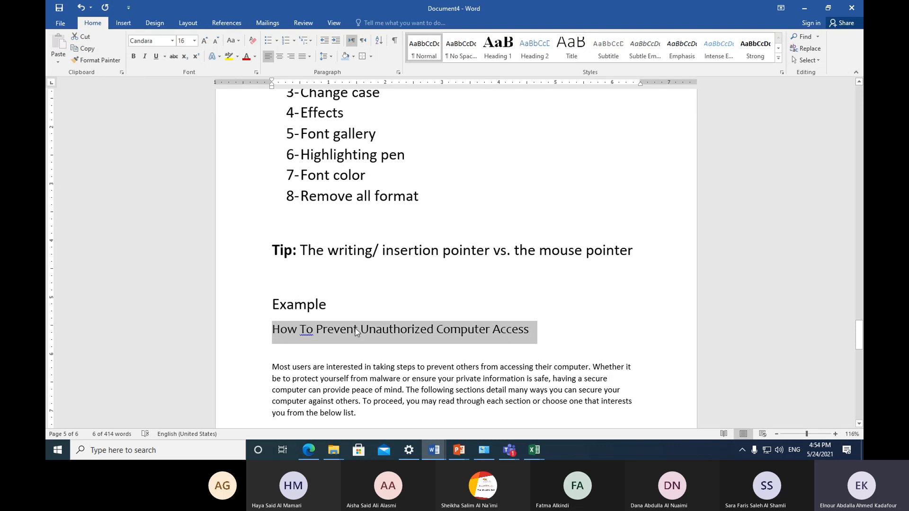
# Step: Apply Capitalize Each Word to the "Next step:" heading above the Formatting item and deselect it
pyautogui.click(378, 292)
pyautogui.scroll(5, 400, 284)
pyautogui.scroll(9, 400, 284)
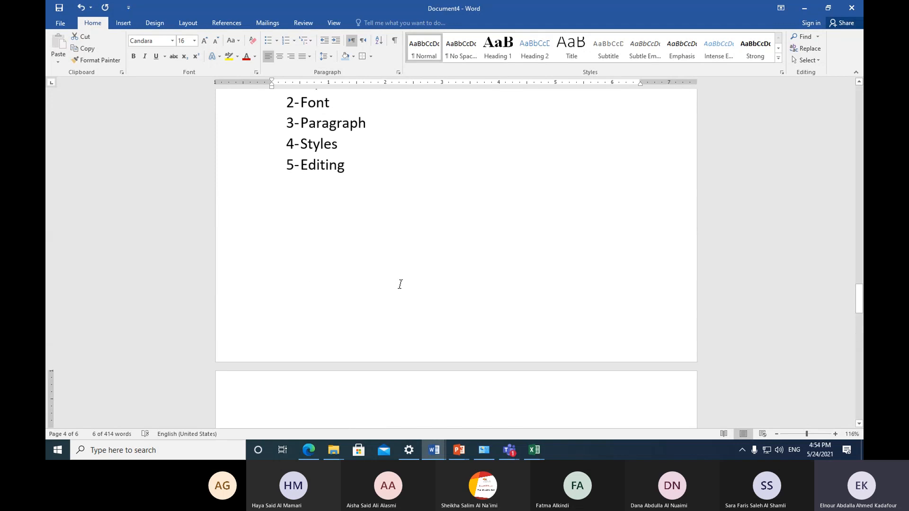
pyautogui.scroll(12, 401, 284)
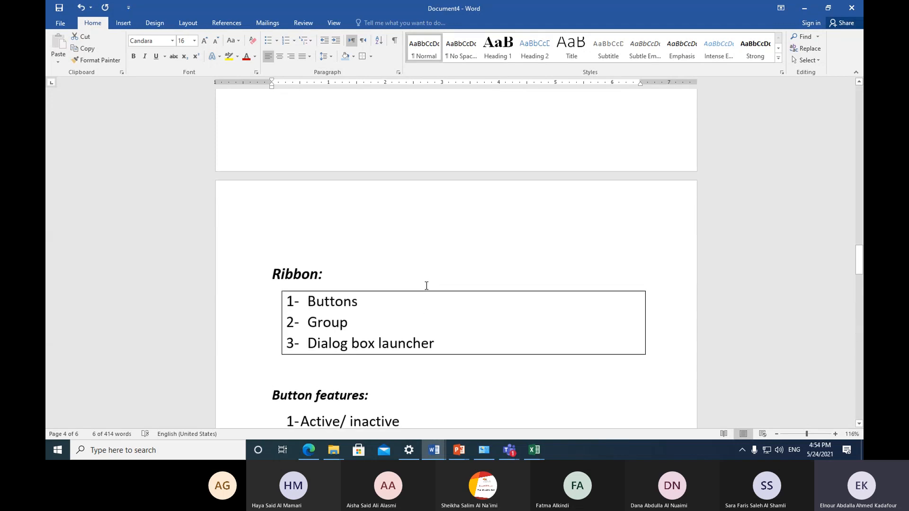
pyautogui.scroll(10, 418, 284)
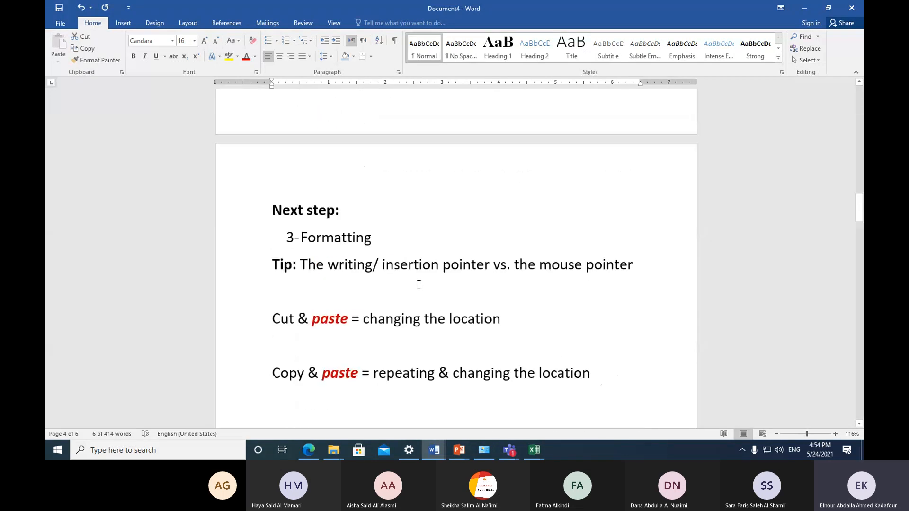
pyautogui.click(243, 226)
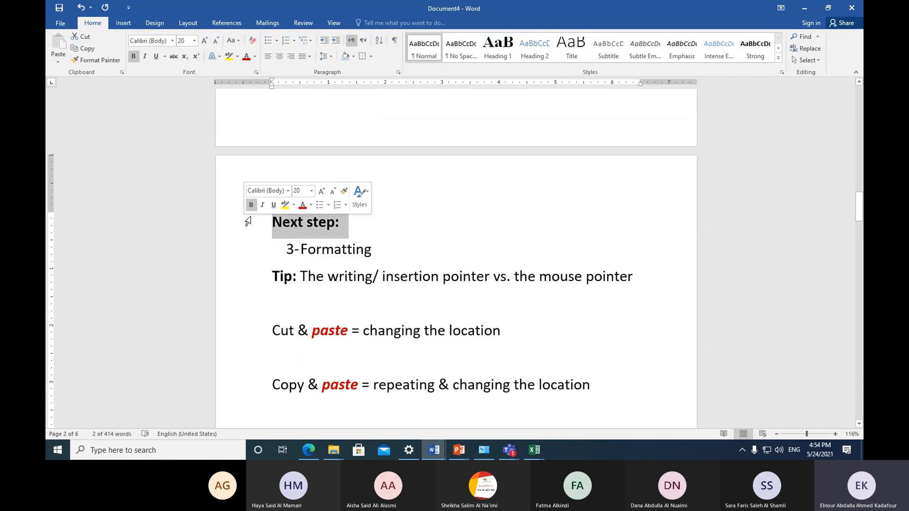
pyautogui.click(239, 41)
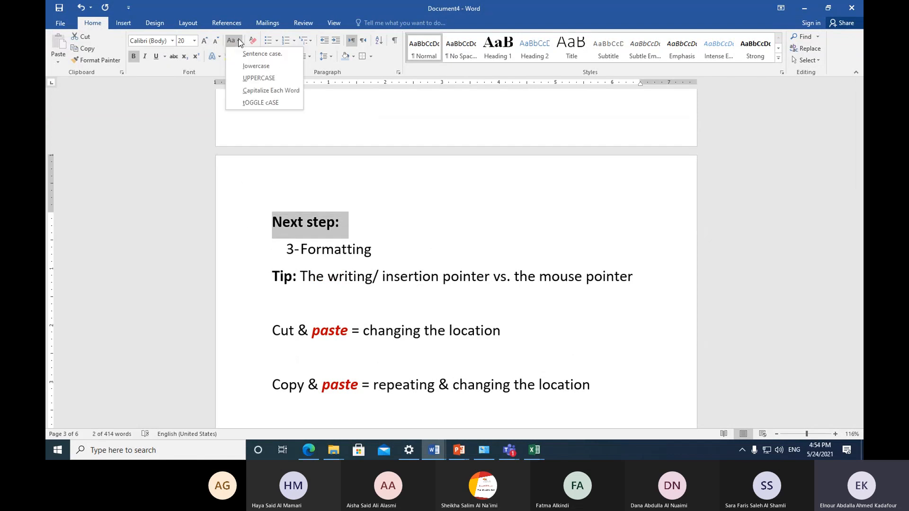
pyautogui.click(259, 93)
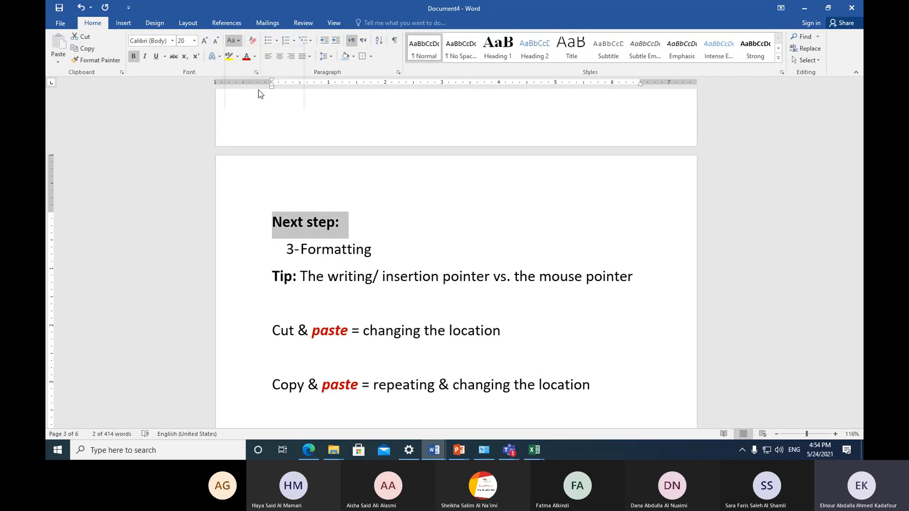
pyautogui.click(362, 227)
# Step: Apply tOGGLE cASE to the unauthorized computer access line under Example, then change it to Sentence case
pyautogui.scroll(-10, 363, 226)
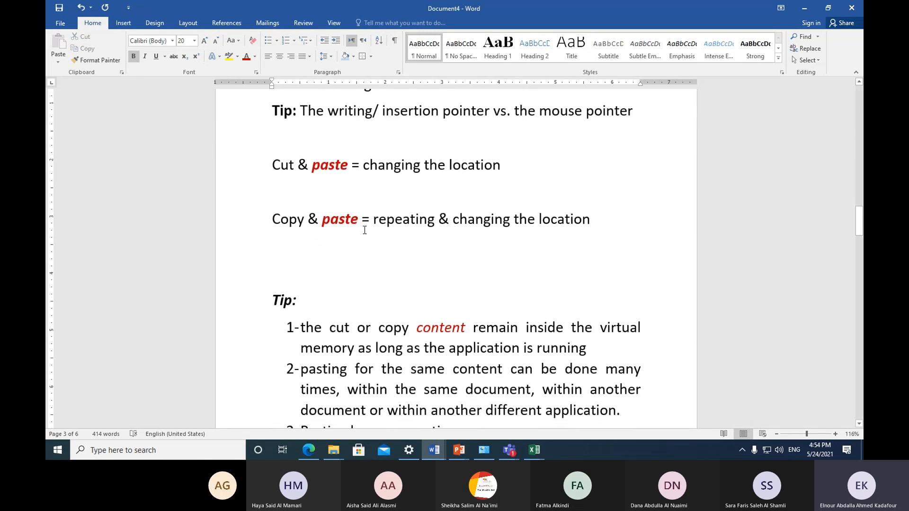
pyautogui.scroll(-10, 356, 240)
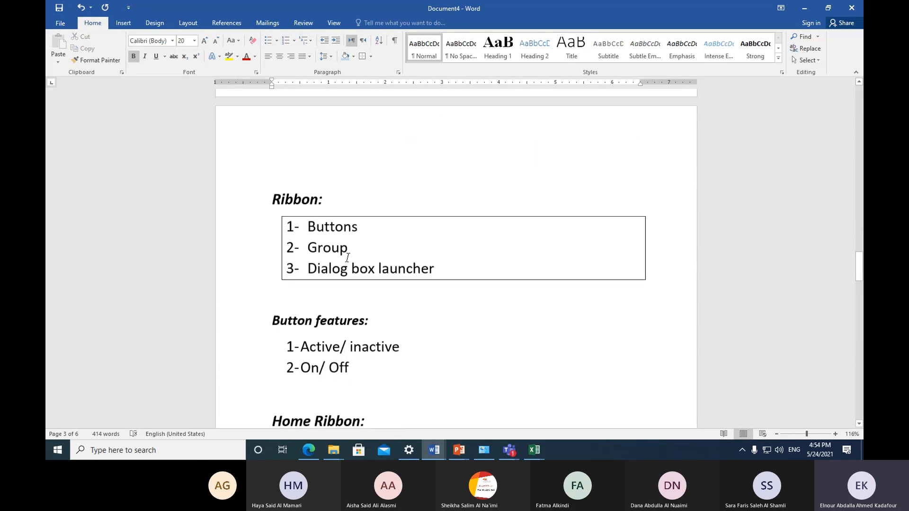
pyautogui.scroll(-10, 357, 283)
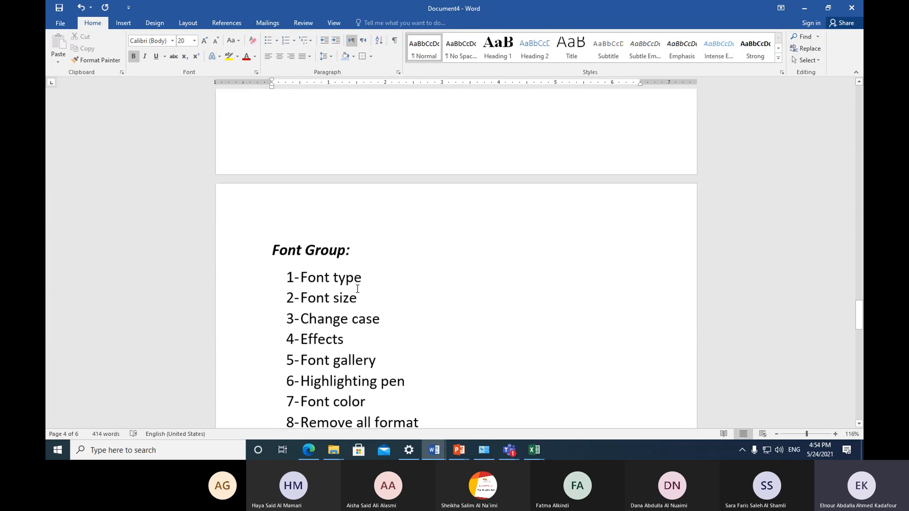
pyautogui.scroll(-1, 357, 289)
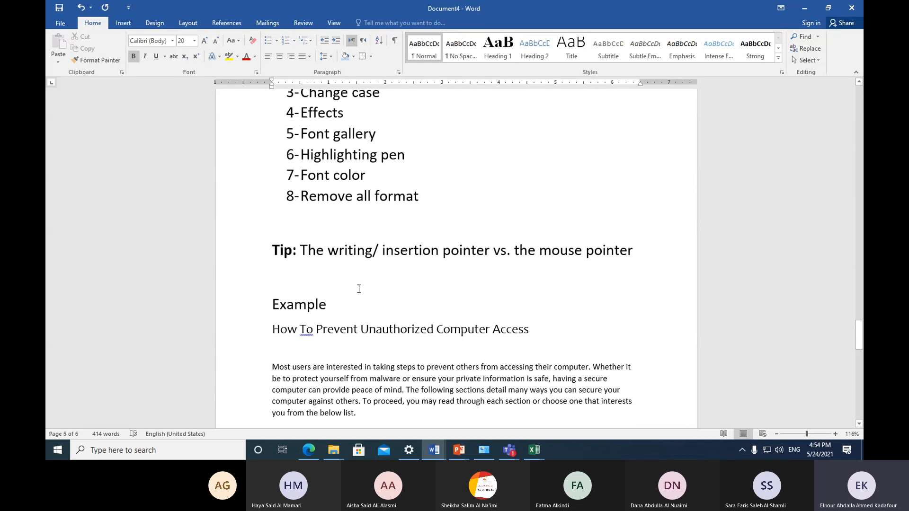
pyautogui.scroll(-5, 358, 288)
pyautogui.click(251, 229)
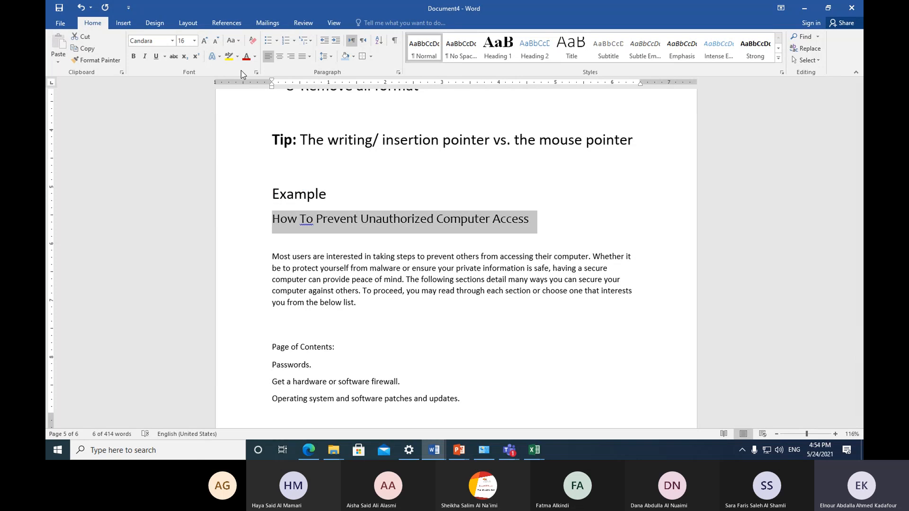
pyautogui.click(239, 42)
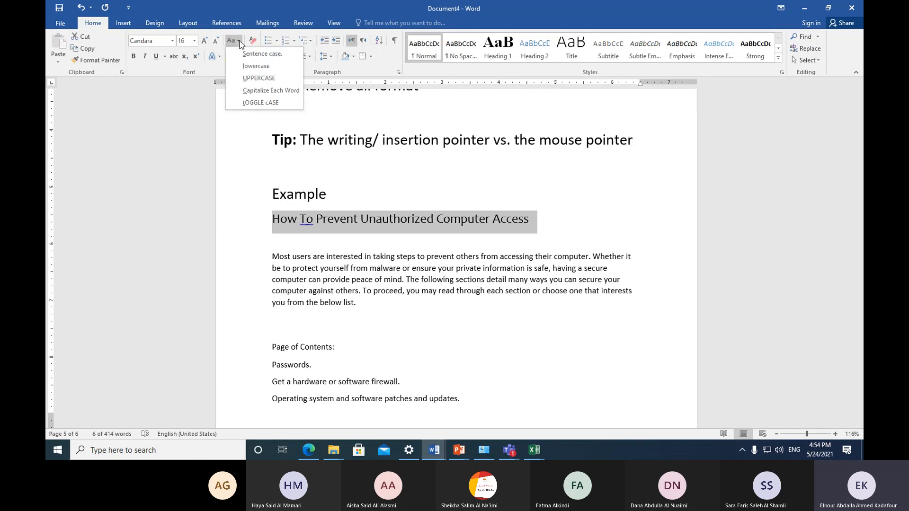
pyautogui.click(254, 102)
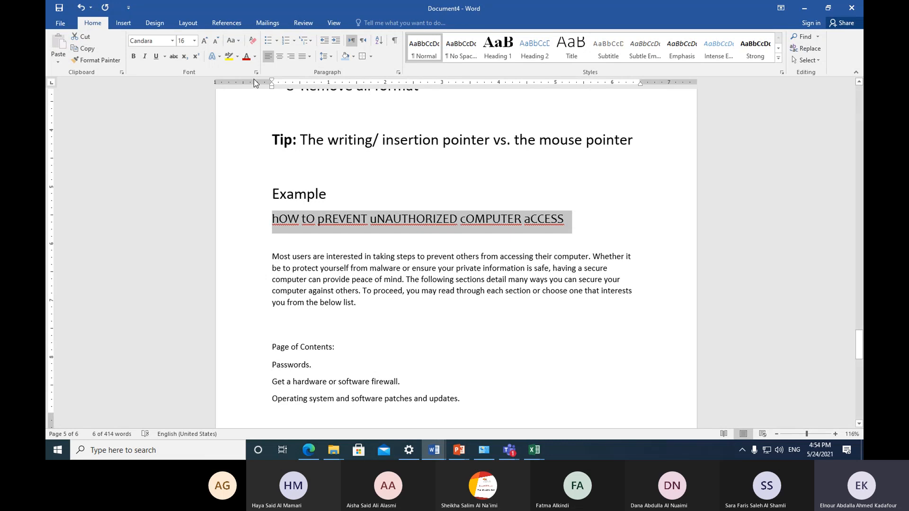
pyautogui.click(239, 41)
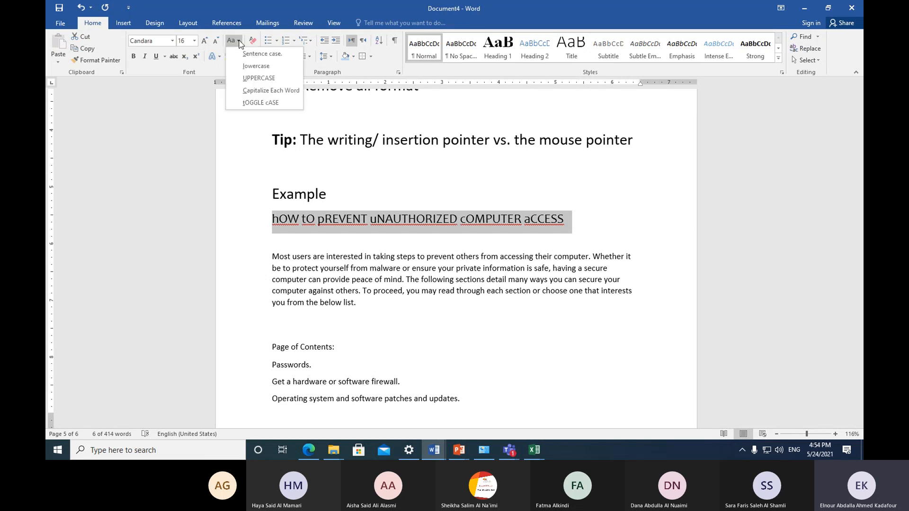
pyautogui.click(252, 55)
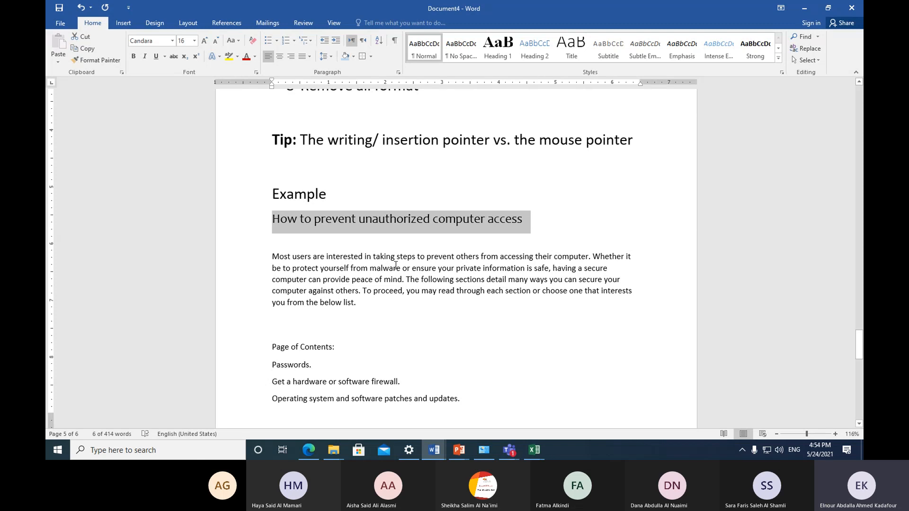
pyautogui.click(238, 42)
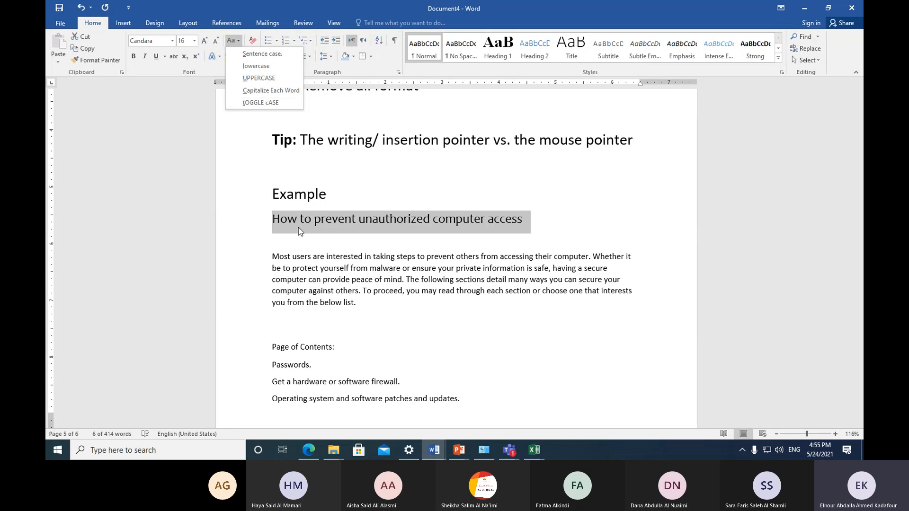
pyautogui.press('Escape')
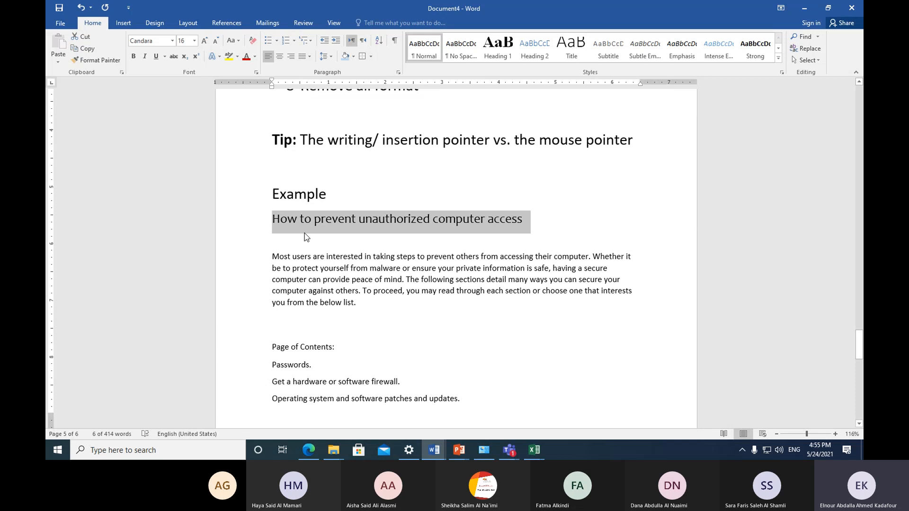
# Step: Add "(B, I, U;" after Effects in item 4 of the Font Group list
pyautogui.scroll(3, 305, 233)
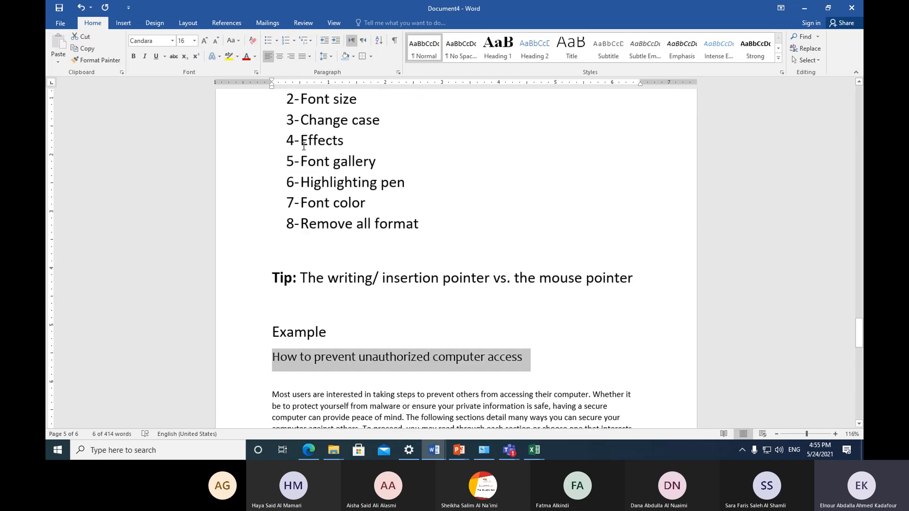
pyautogui.moveTo(302, 142); pyautogui.dragTo(345, 144)
pyautogui.click(366, 150)
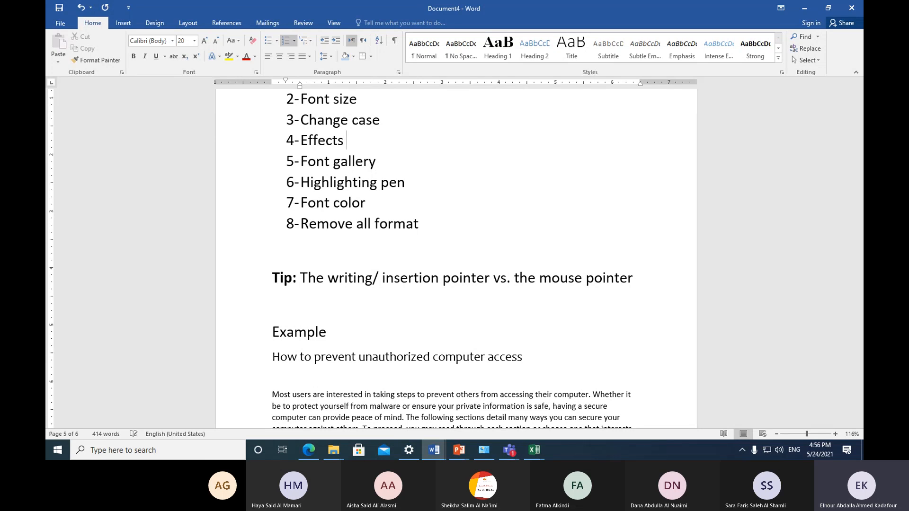
pyautogui.write('(B, I, U')
pyautogui.write(';')
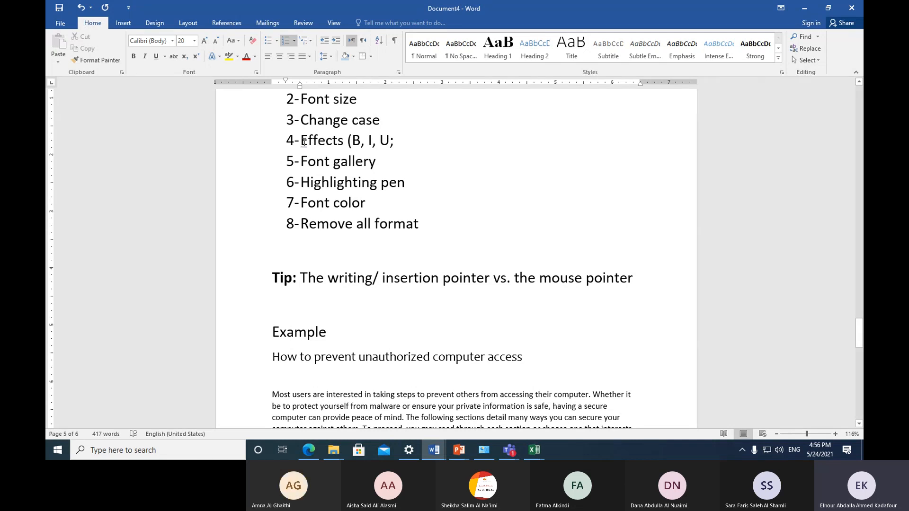
# Step: Review the Effects item in the Font Group list and the earlier Button features notes
pyautogui.moveTo(301, 140); pyautogui.dragTo(342, 145)
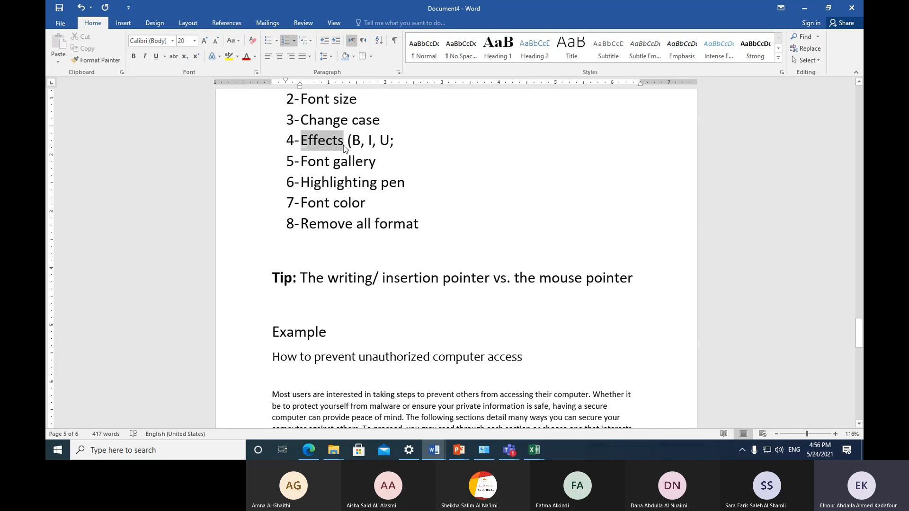
pyautogui.moveTo(342, 146); pyautogui.dragTo(343, 146)
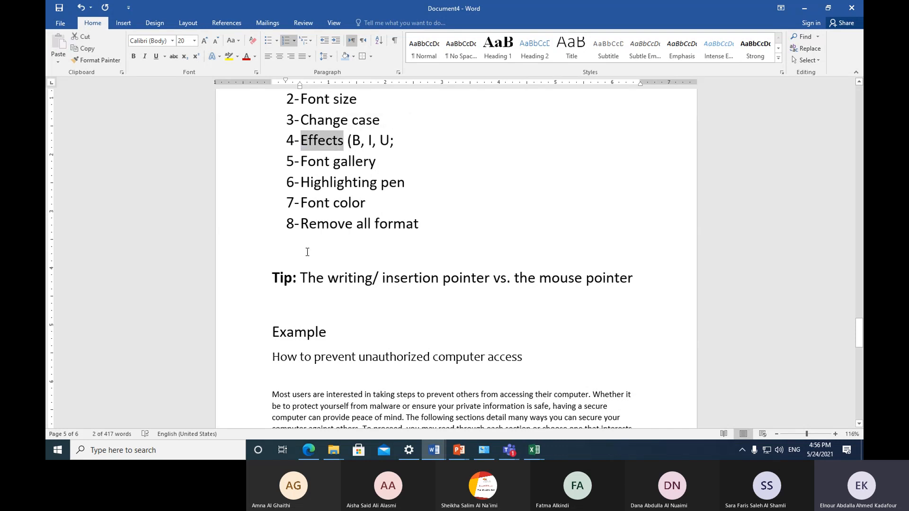
pyautogui.scroll(5, 308, 252)
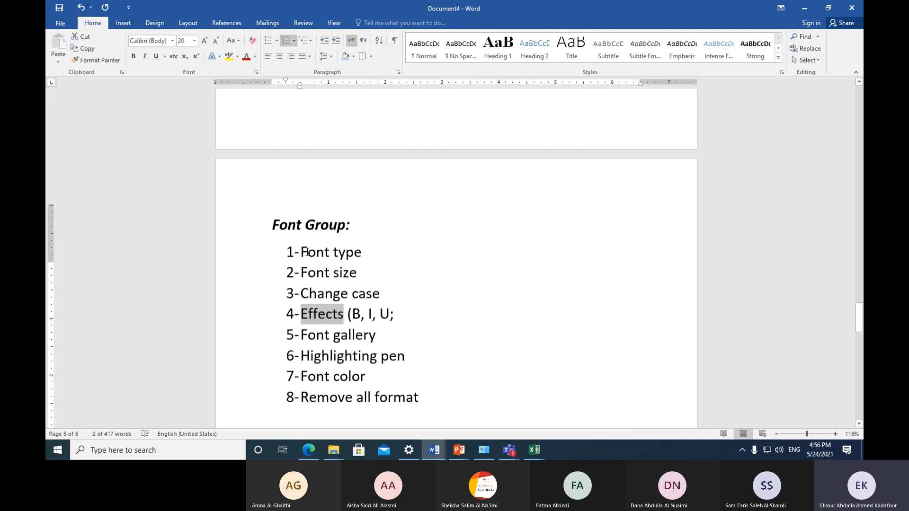
pyautogui.scroll(10, 308, 252)
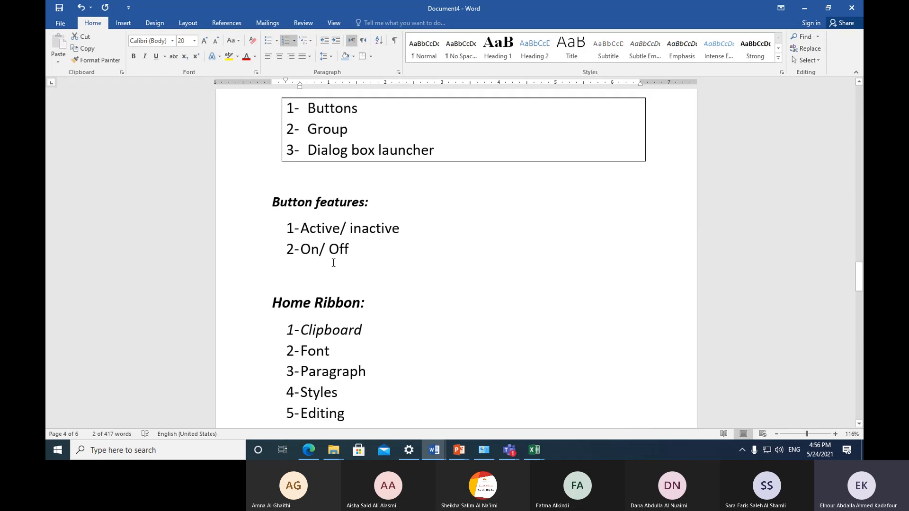
pyautogui.scroll(-9, 317, 263)
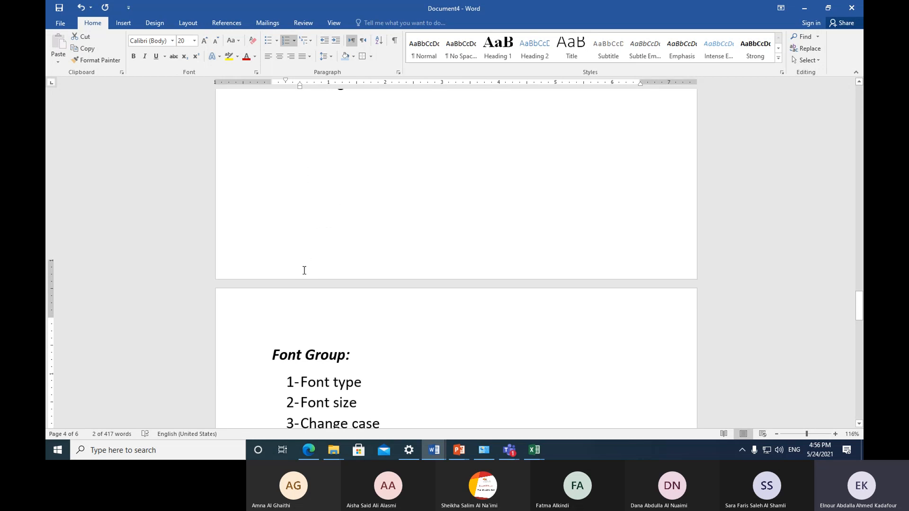
pyautogui.scroll(-8, 305, 270)
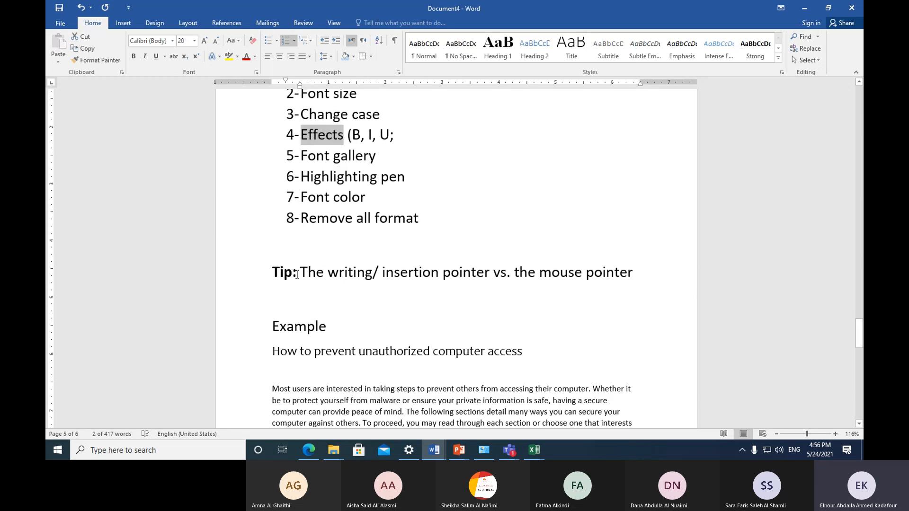
# Step: Make the "Example" heading bold, italic and underlined, and compare its formatting with the line below it
pyautogui.scroll(-2, 297, 274)
pyautogui.click(245, 285)
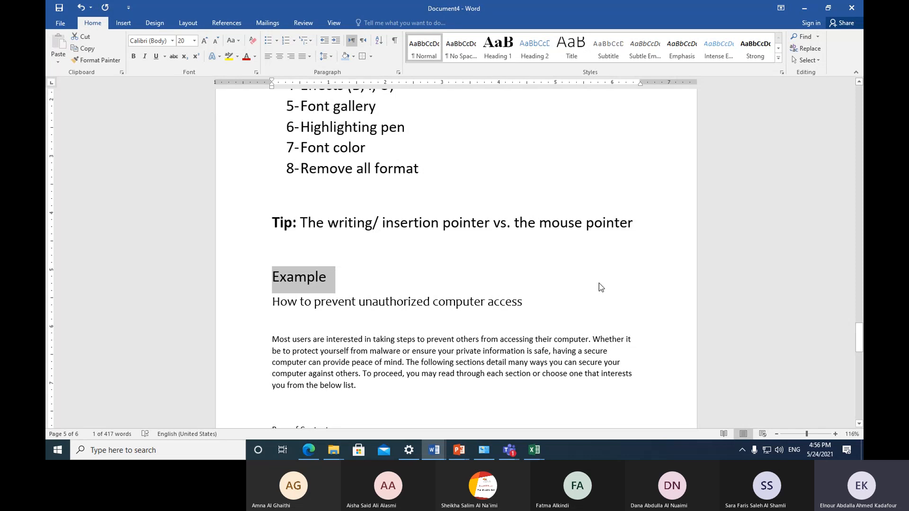
pyautogui.click(134, 57)
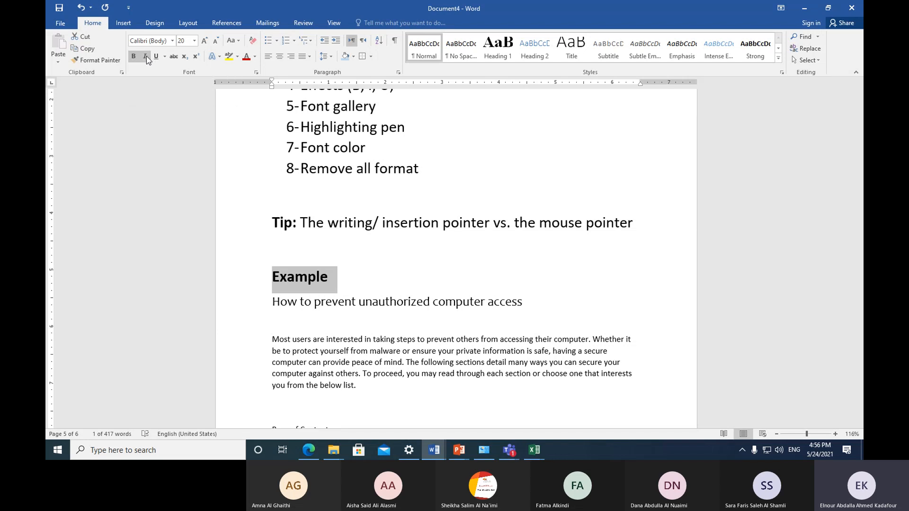
pyautogui.click(146, 57)
pyautogui.click(157, 57)
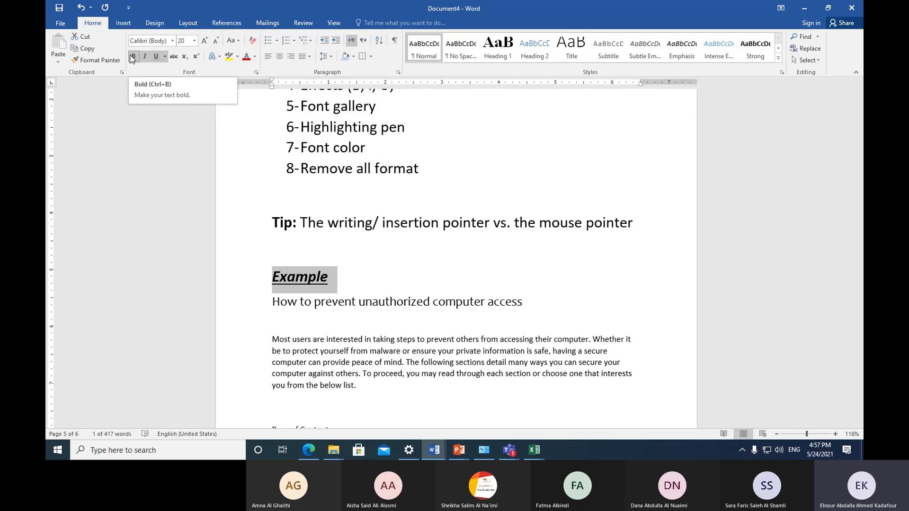
pyautogui.click(298, 302)
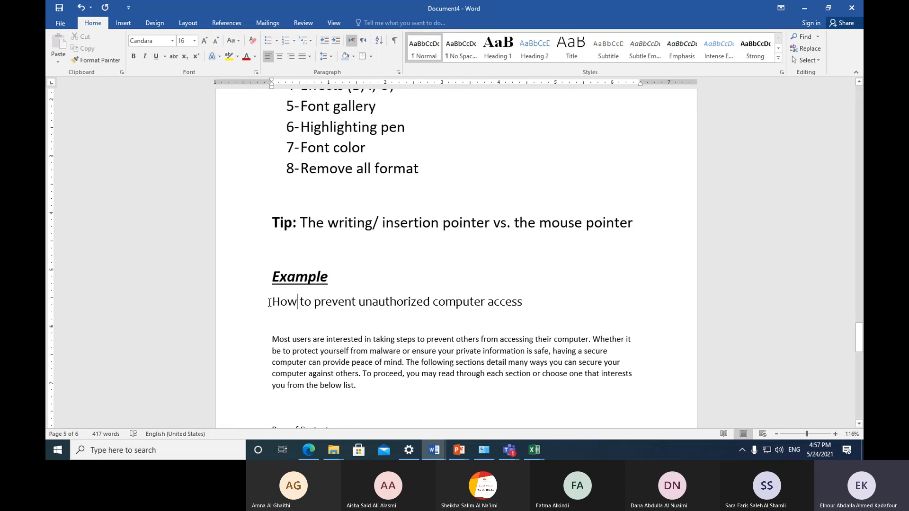
pyautogui.click(282, 278)
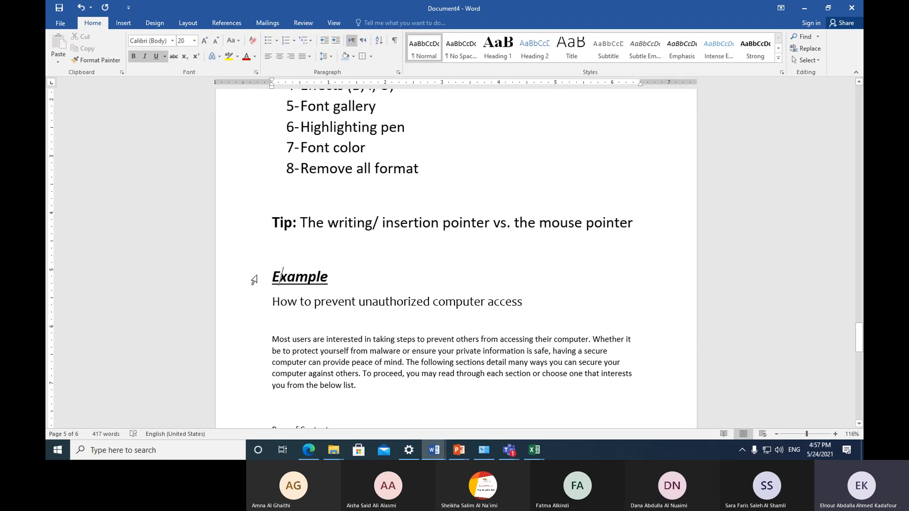
# Step: Change the "Example" heading's underline to a double line coloured Dark Red and deselect it
pyautogui.scroll(1, 254, 281)
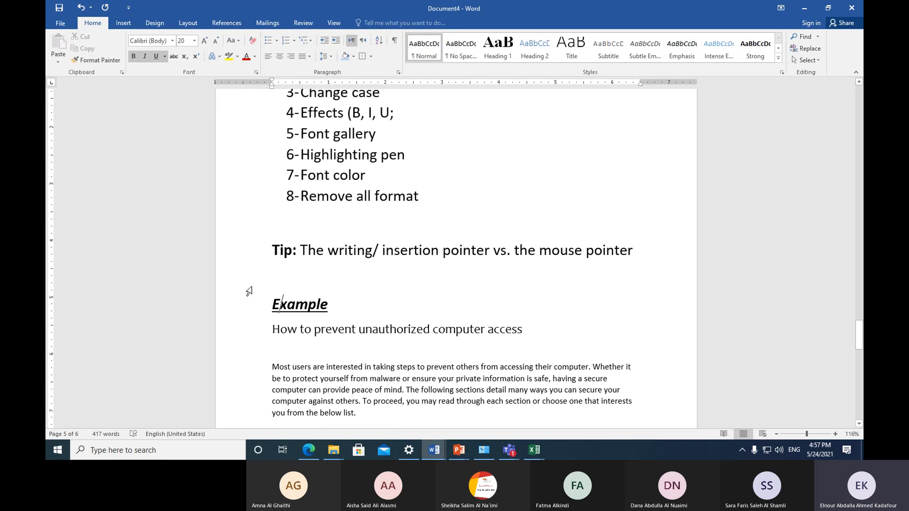
pyautogui.click(246, 313)
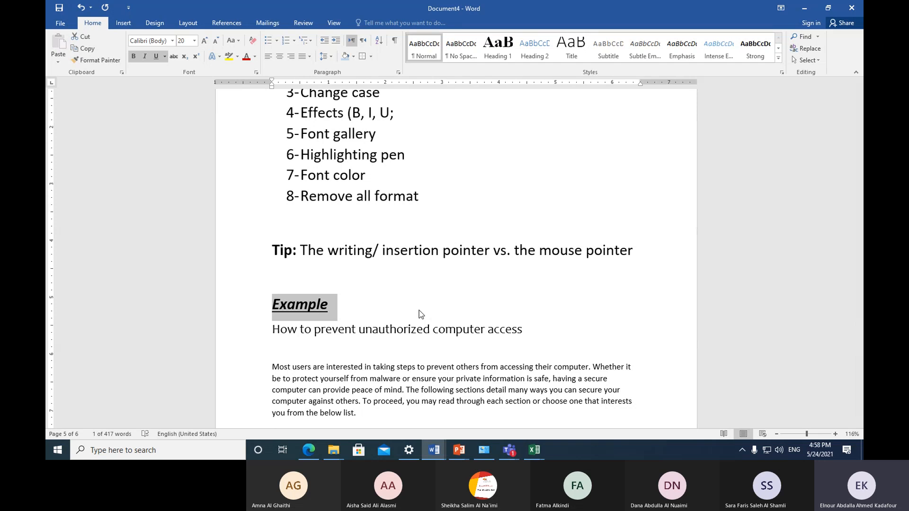
pyautogui.click(165, 58)
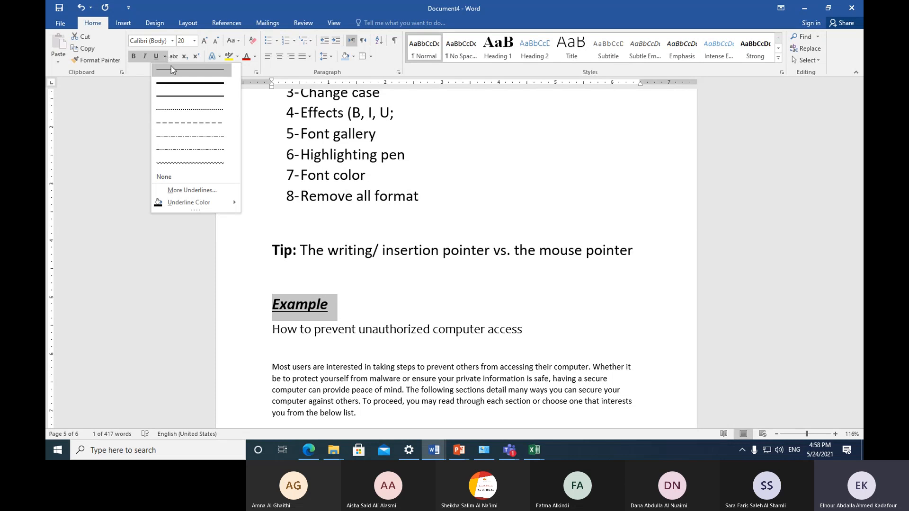
pyautogui.click(176, 83)
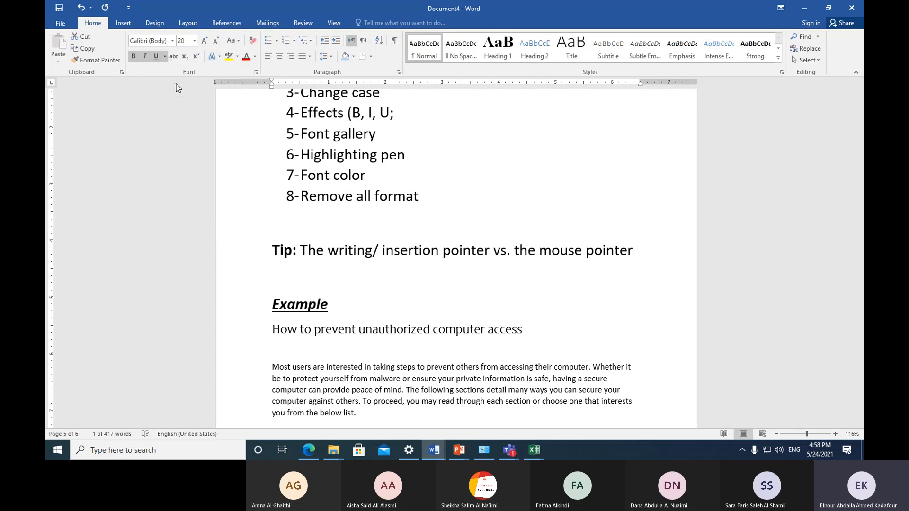
pyautogui.click(164, 56)
pyautogui.moveTo(213, 208)
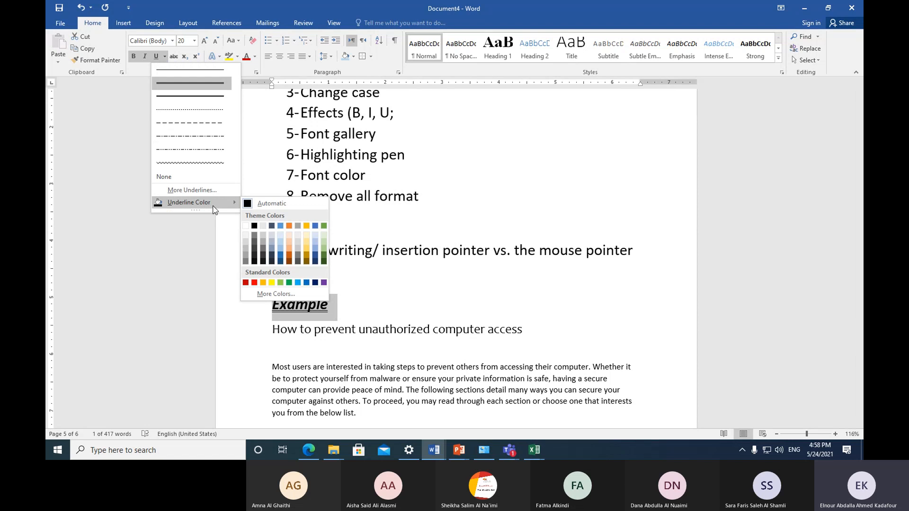
pyautogui.click(245, 283)
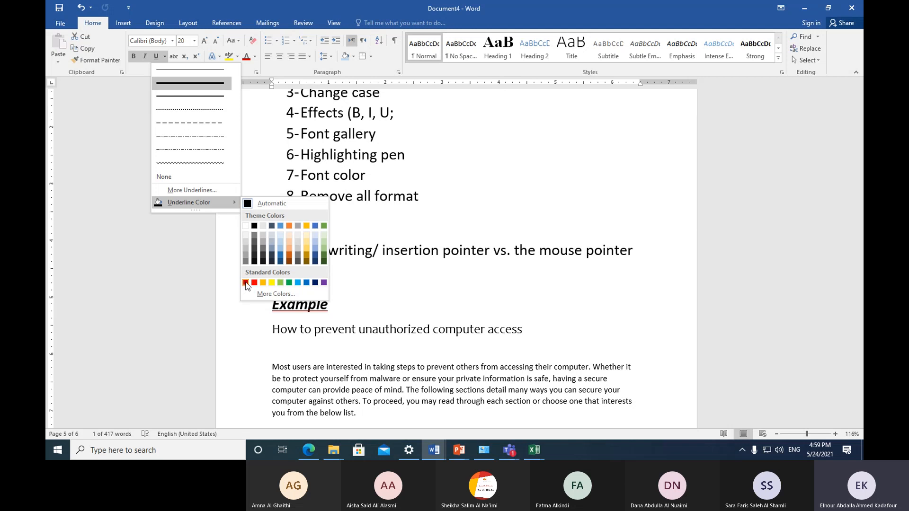
pyautogui.click(245, 283)
pyautogui.click(320, 344)
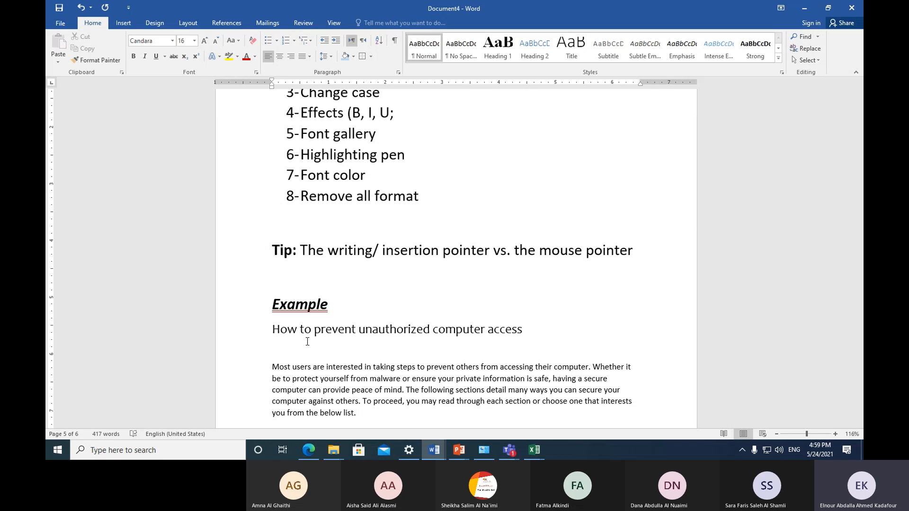
# Step: Preview other underline styles and colours on the "Example" heading without applying any of them
pyautogui.click(256, 311)
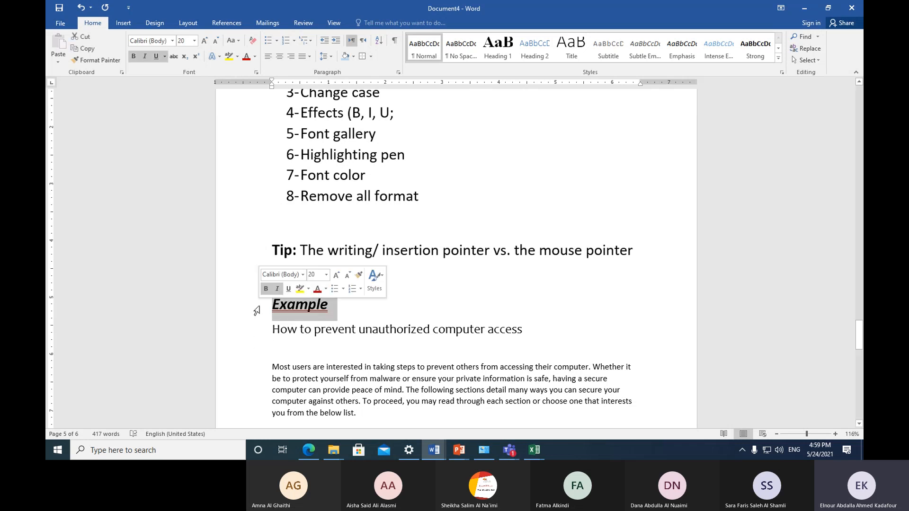
pyautogui.click(165, 57)
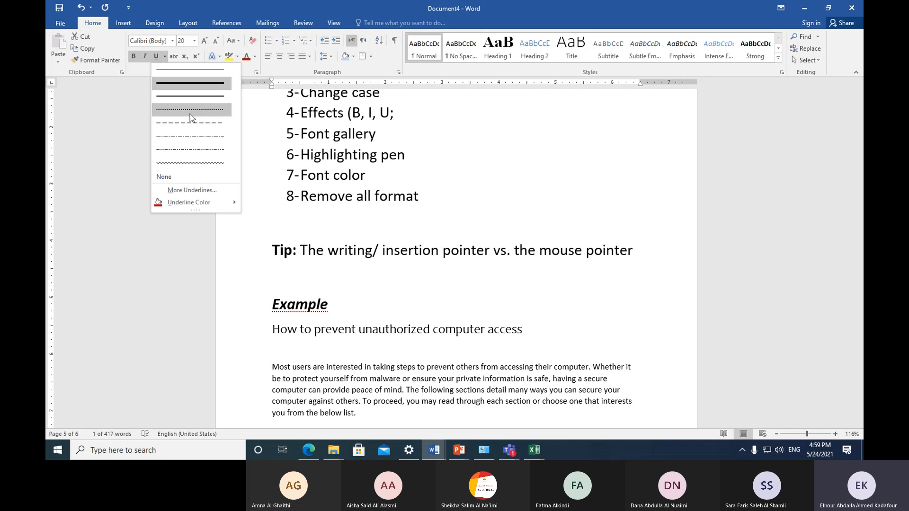
pyautogui.moveTo(212, 211)
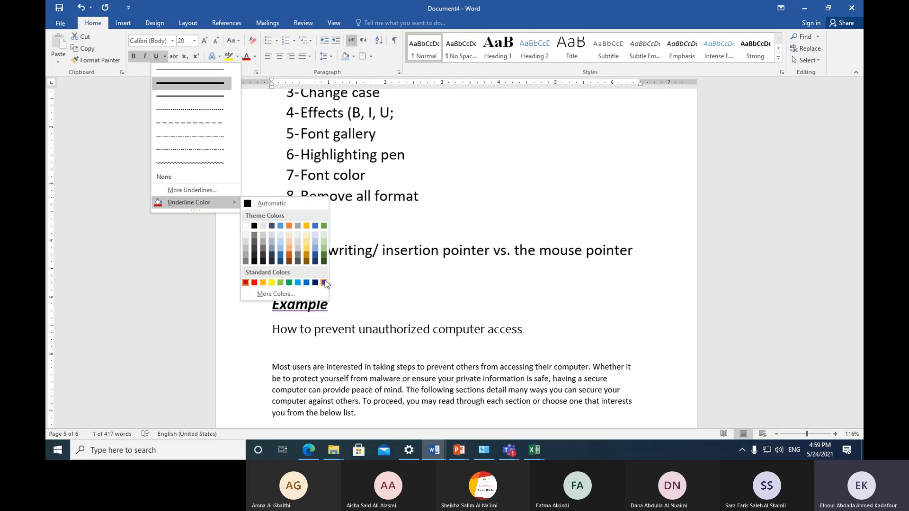
pyautogui.click(389, 304)
pyautogui.scroll(3, 390, 303)
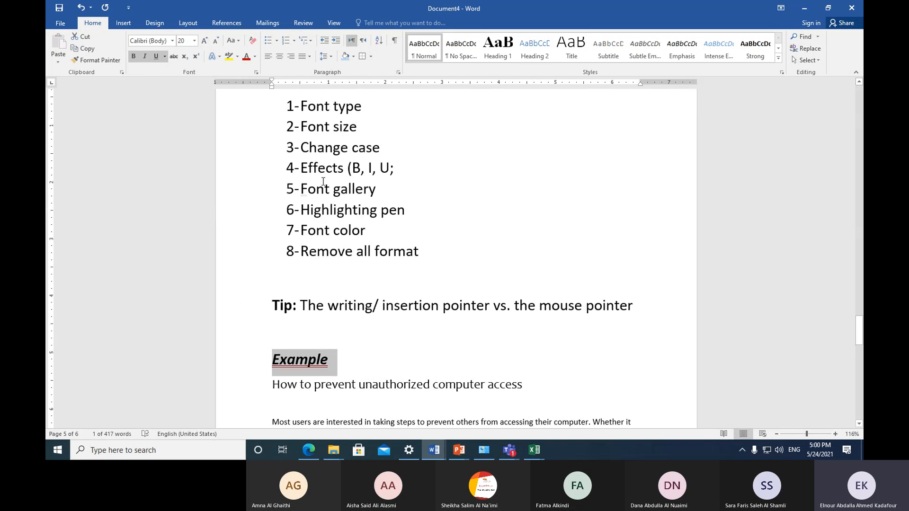
pyautogui.click(359, 322)
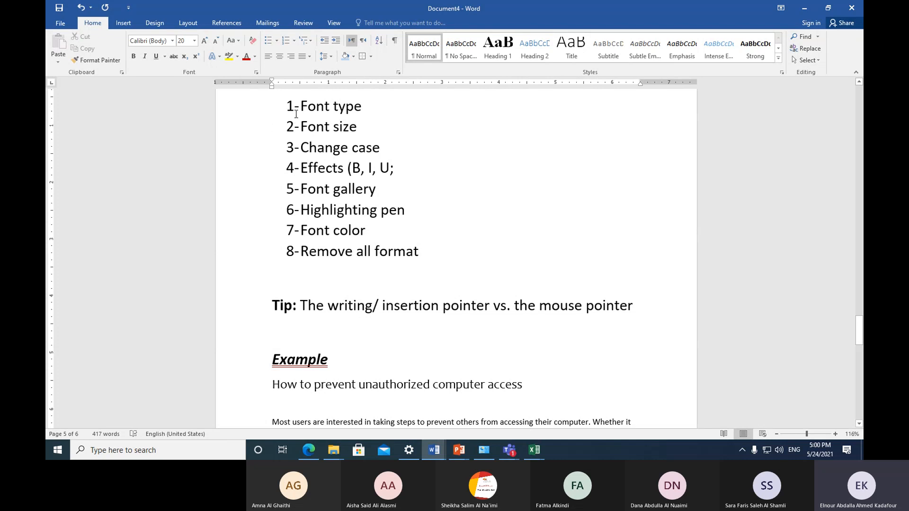
# Step: Apply Strikethrough to the Font type, Font size and Change case items in the Font Group list
pyautogui.moveTo(301, 106); pyautogui.dragTo(369, 125)
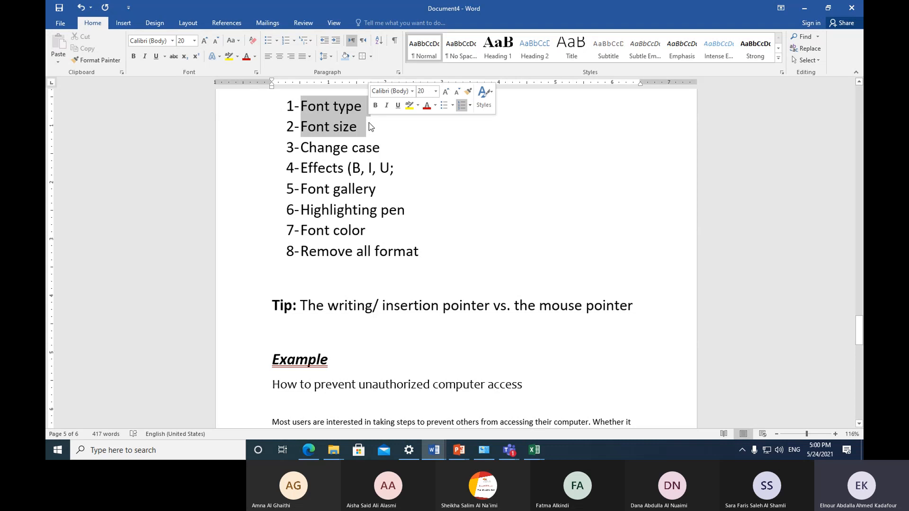
pyautogui.click(173, 56)
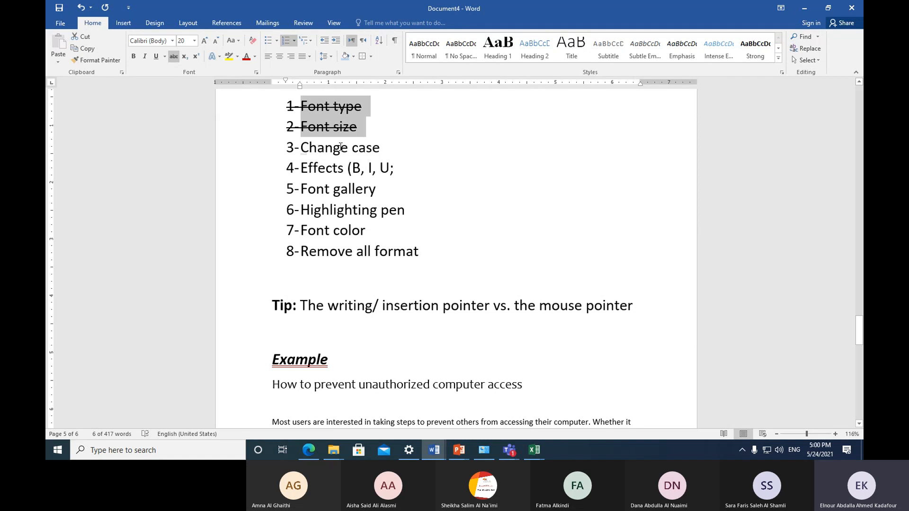
pyautogui.click(221, 152)
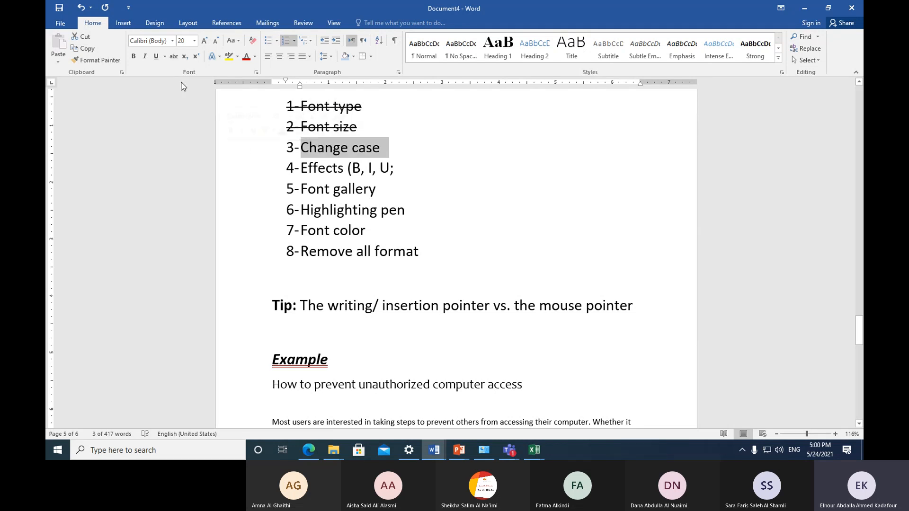
pyautogui.click(174, 56)
# Step: Undo the strikethrough on the first three items of the Font Group list
pyautogui.moveTo(301, 170); pyautogui.dragTo(345, 169)
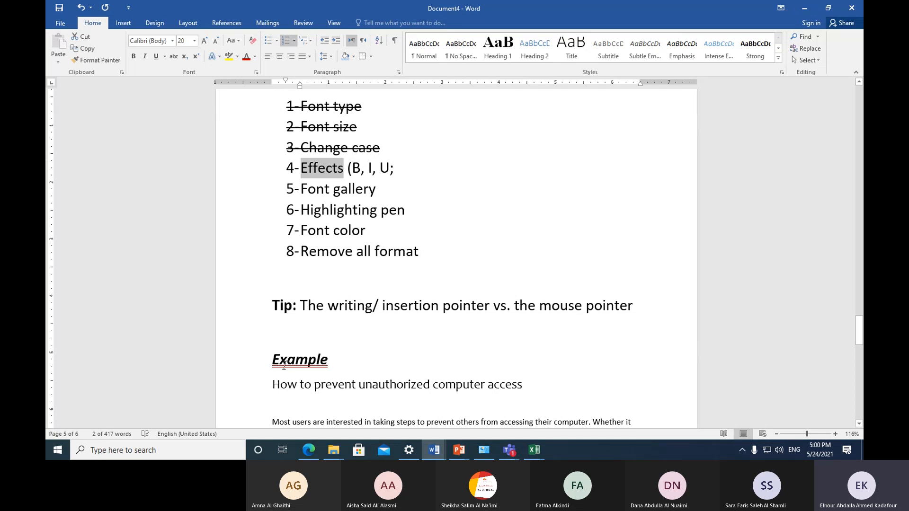
pyautogui.hotkey('ctrl', 'z')
pyautogui.hotkey('ctrl', 'z')
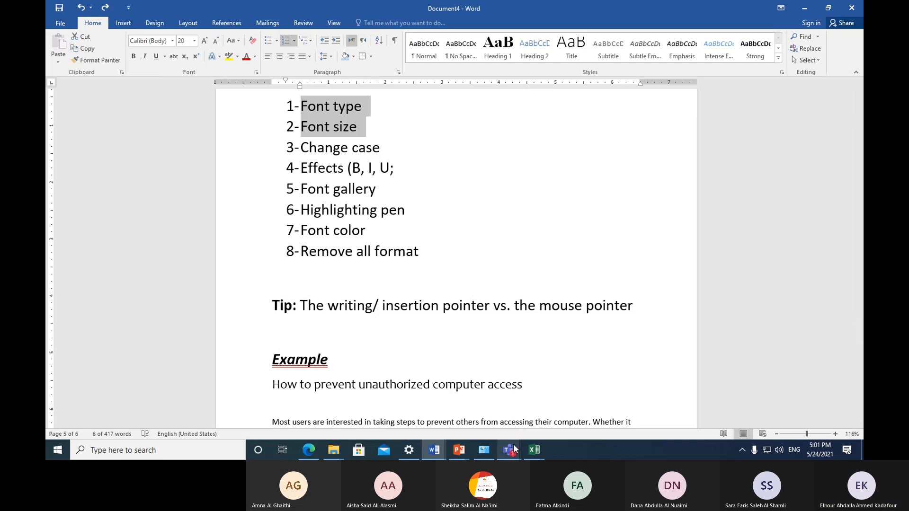
pyautogui.moveTo(512, 448)
pyautogui.moveTo(565, 393)
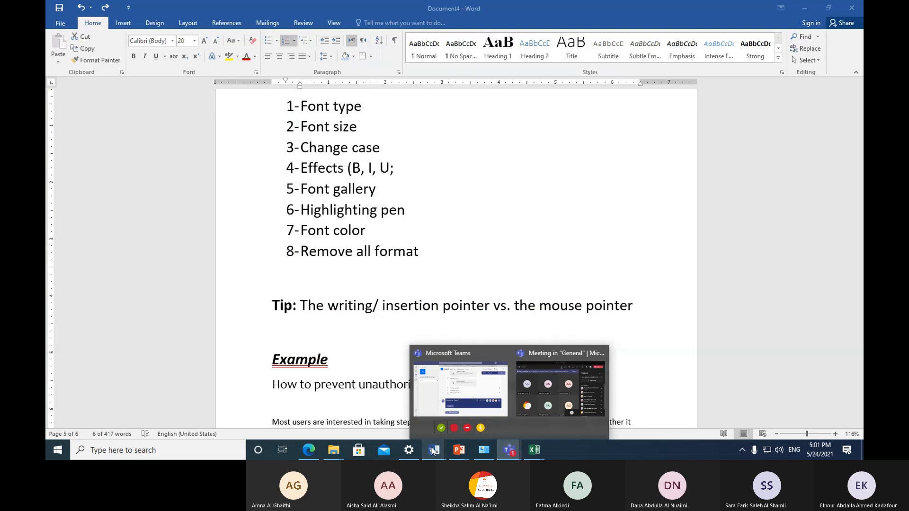
pyautogui.moveTo(434, 449)
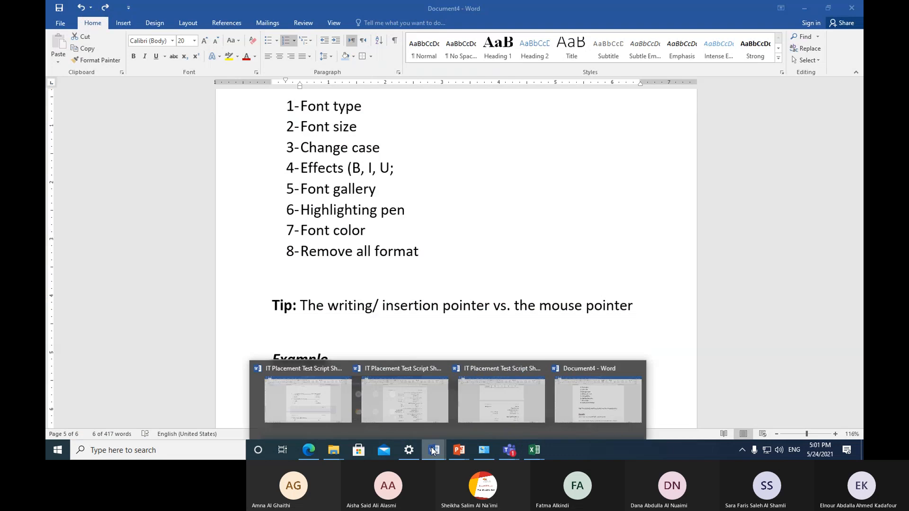
# Step: Apply Strikethrough to the "Font type" item in the Font Group list of Document4
pyautogui.click(599, 405)
pyautogui.click(340, 127)
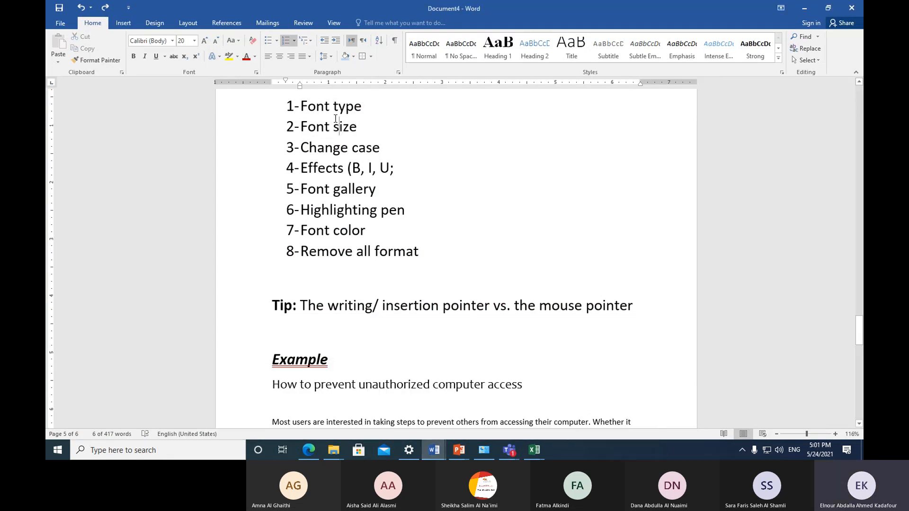
pyautogui.moveTo(301, 105); pyautogui.dragTo(387, 110)
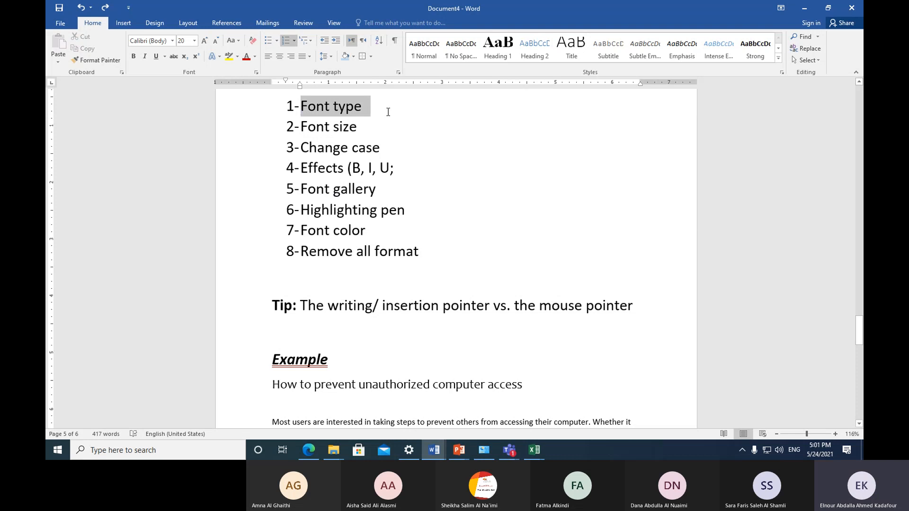
pyautogui.click(173, 58)
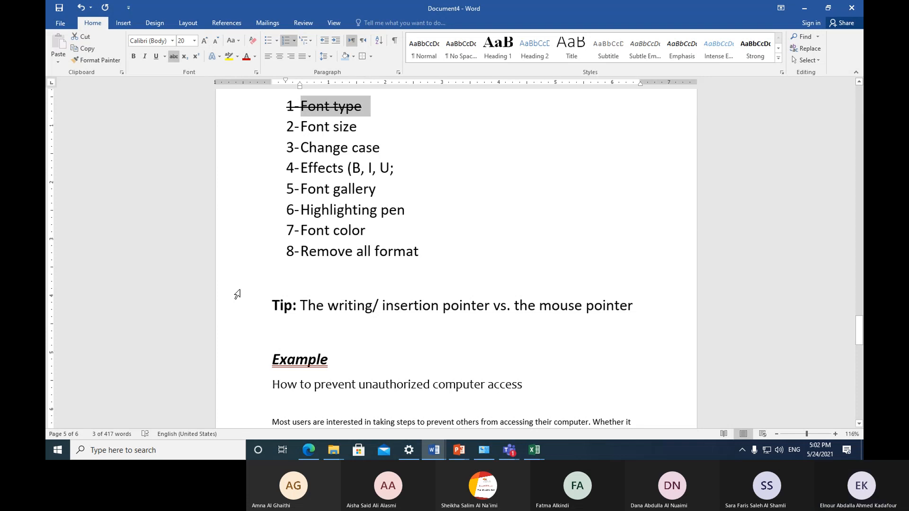
# Step: Check the Microsoft Teams meeting and return to the Document4 window in Word
pyautogui.click(511, 454)
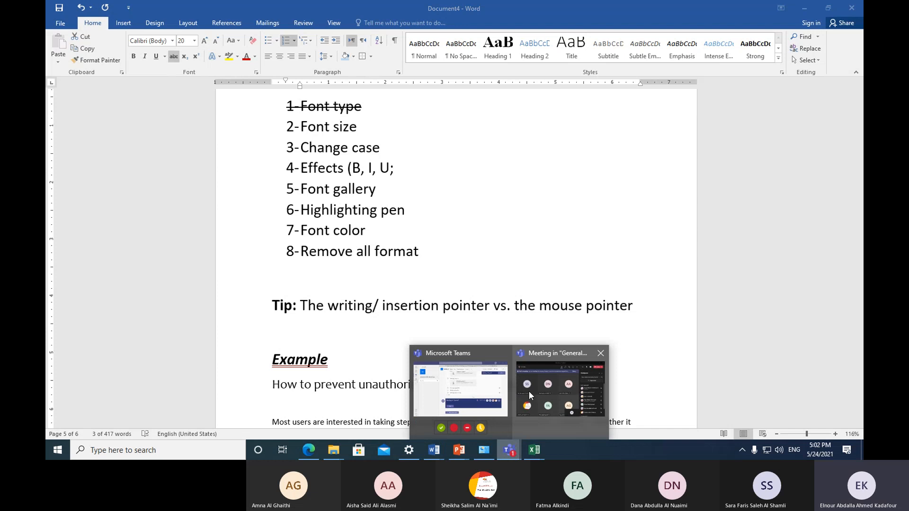
pyautogui.moveTo(529, 387)
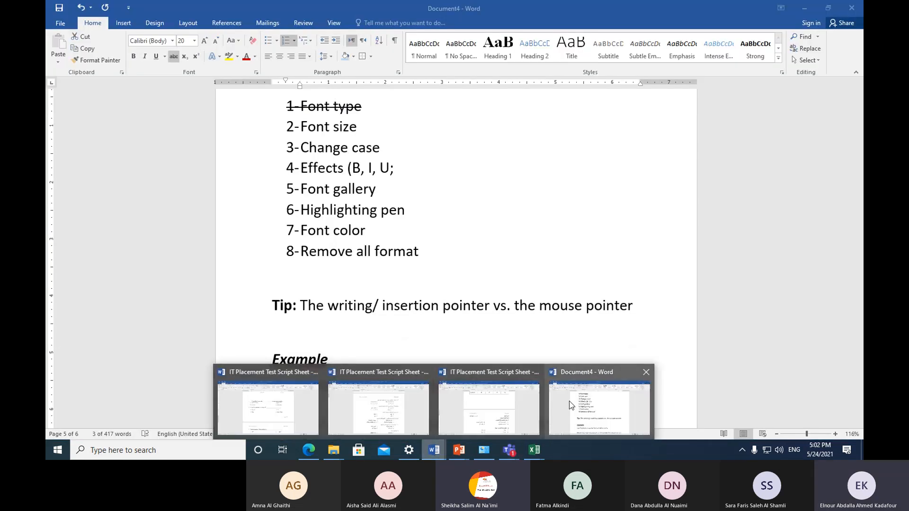
pyautogui.click(572, 400)
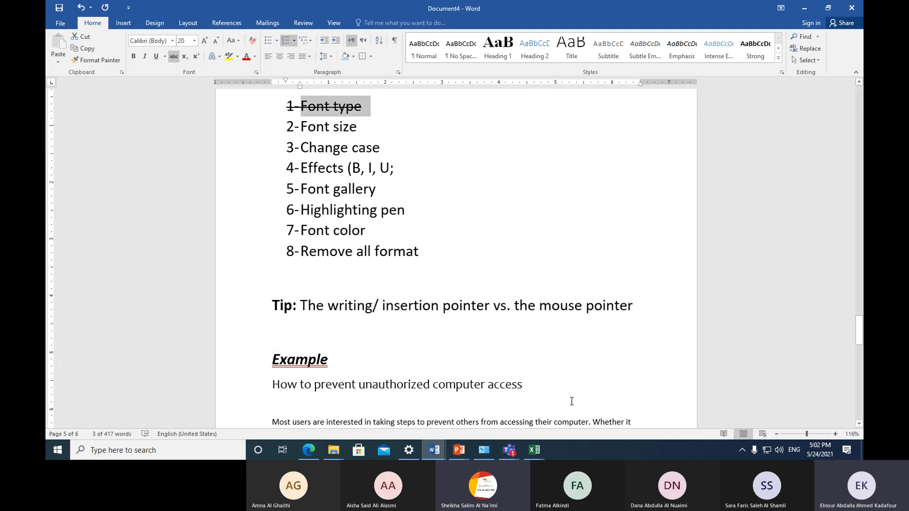
# Step: Replace the strikethrough on the "Font type" item with the Double strikethrough effect and deselect the text
pyautogui.click(256, 74)
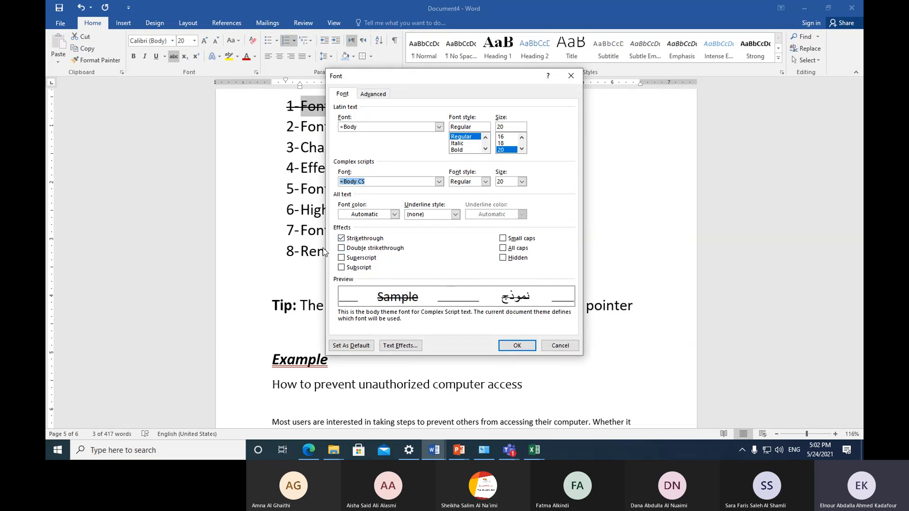
pyautogui.click(342, 248)
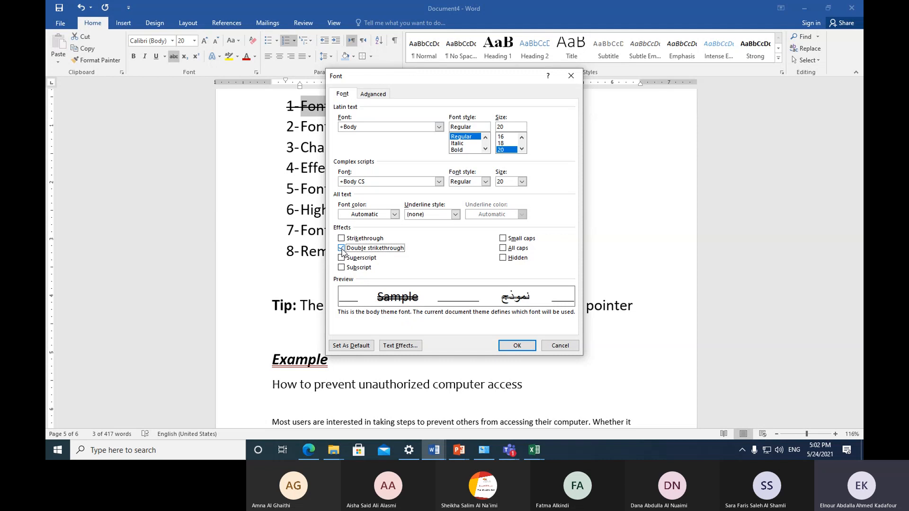
pyautogui.click(341, 239)
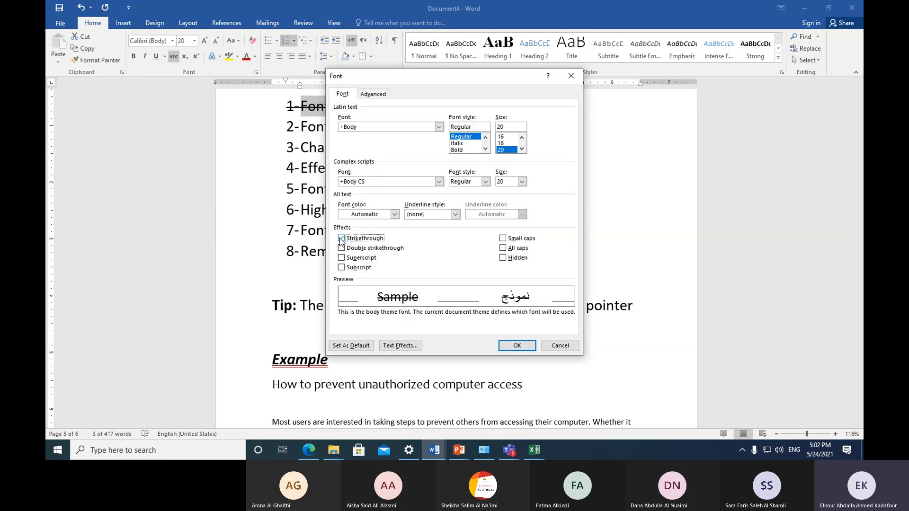
pyautogui.click(342, 248)
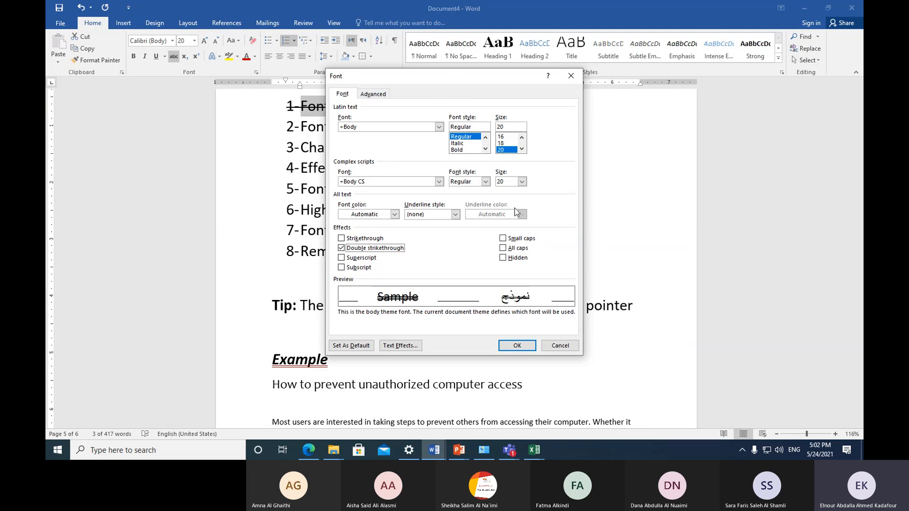
pyautogui.click(513, 347)
pyautogui.press('End')
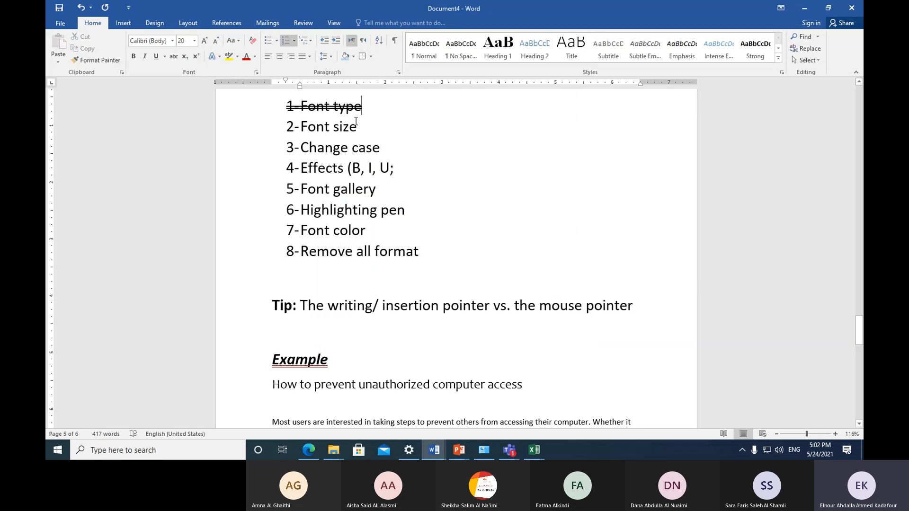
# Step: Remove the Double strikethrough effect from the "Font type" item and deselect it
pyautogui.click(257, 75)
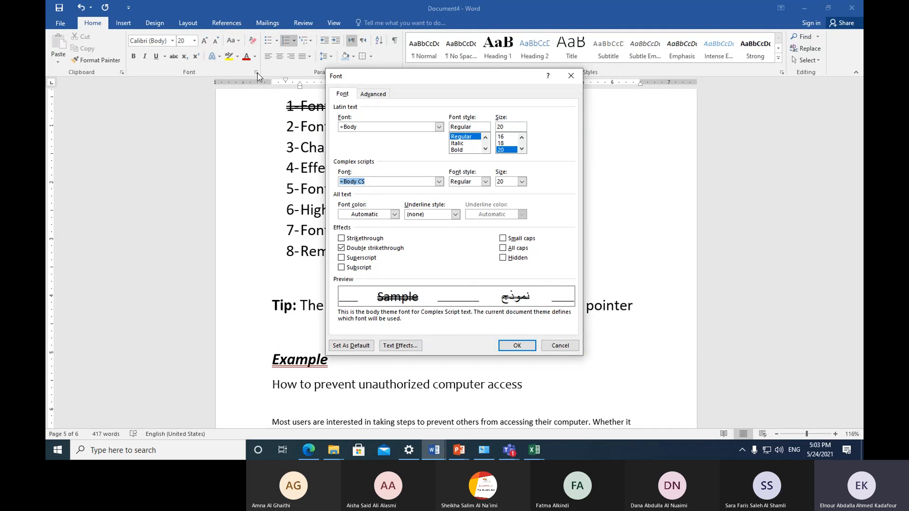
pyautogui.click(560, 348)
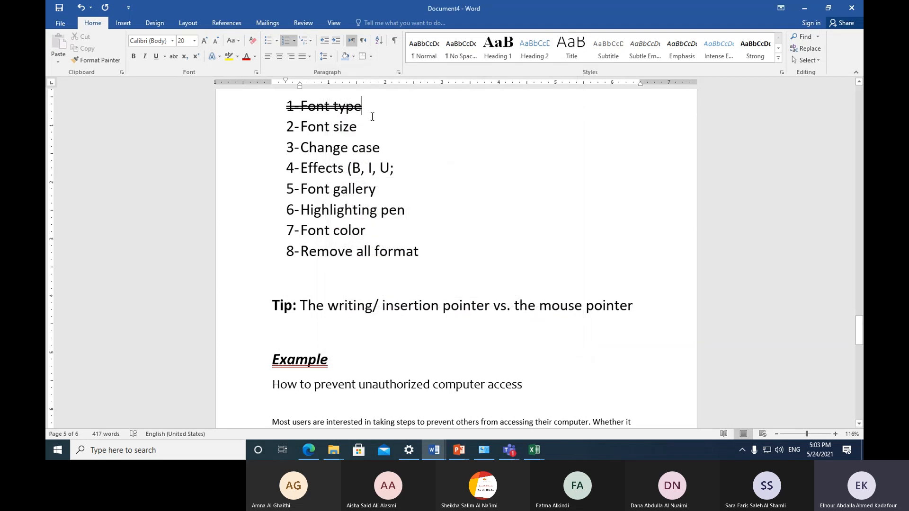
pyautogui.moveTo(366, 110); pyautogui.dragTo(284, 110)
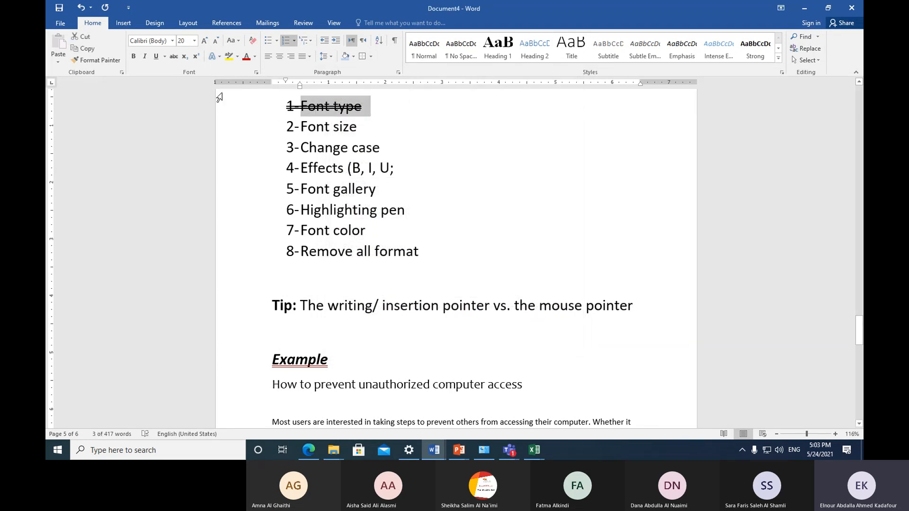
pyautogui.click(257, 73)
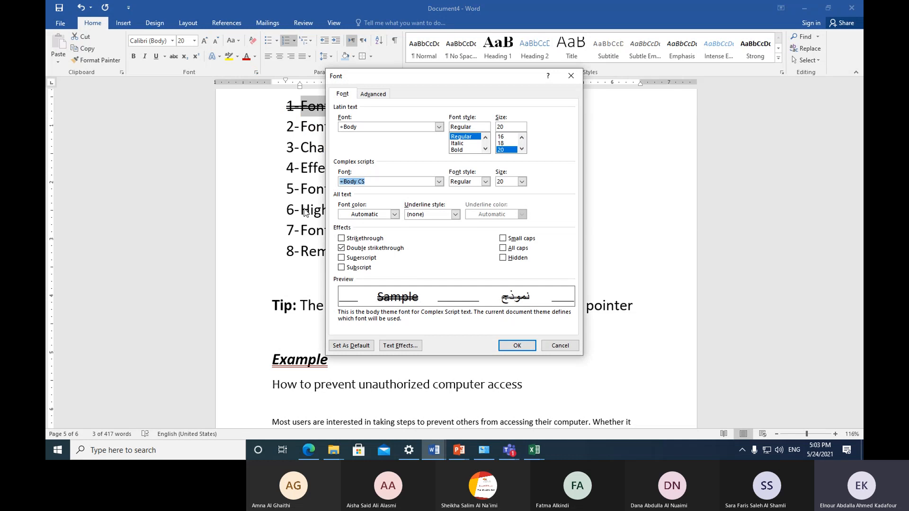
pyautogui.click(342, 248)
pyautogui.click(341, 248)
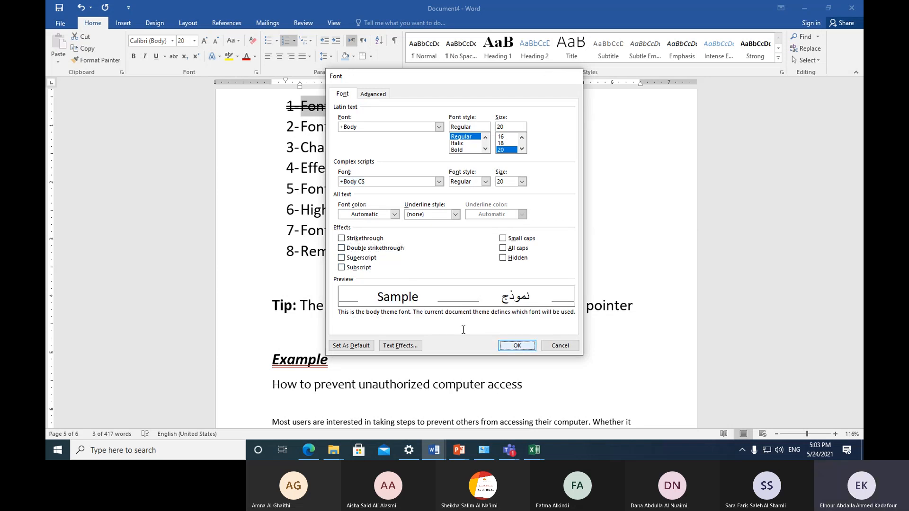
pyautogui.click(517, 345)
pyautogui.click(452, 203)
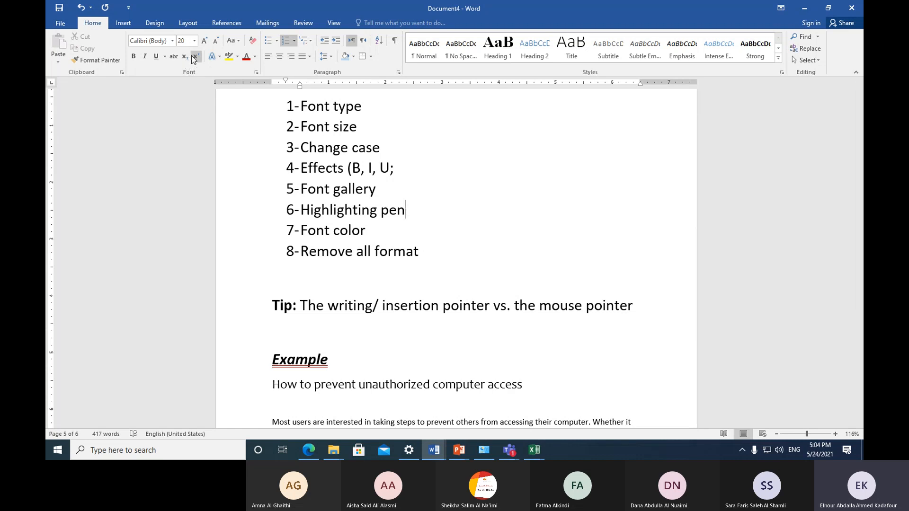
# Step: Insert the lines "Subscript text:" and "Supperscrpit text" above the Tip line, with an empty line between them
pyautogui.click(288, 281)
pyautogui.press('Return')
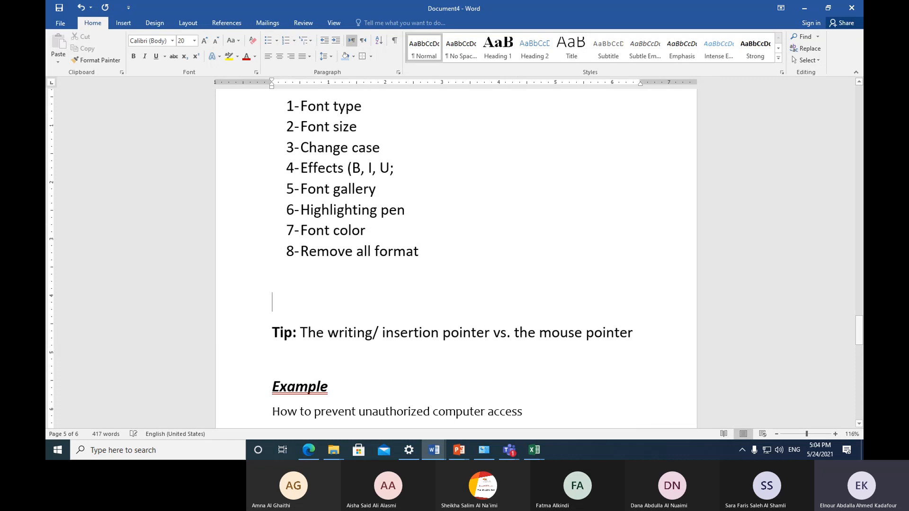
pyautogui.write('s')
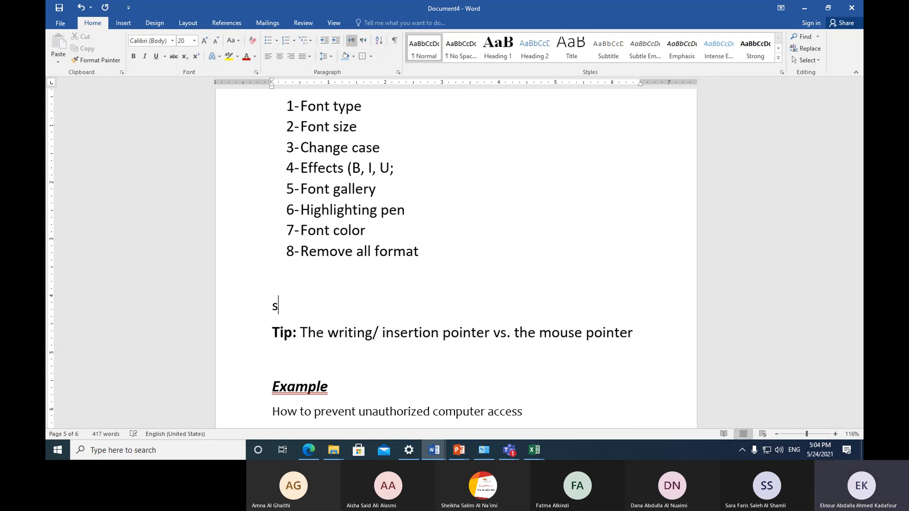
pyautogui.write('ubscript te')
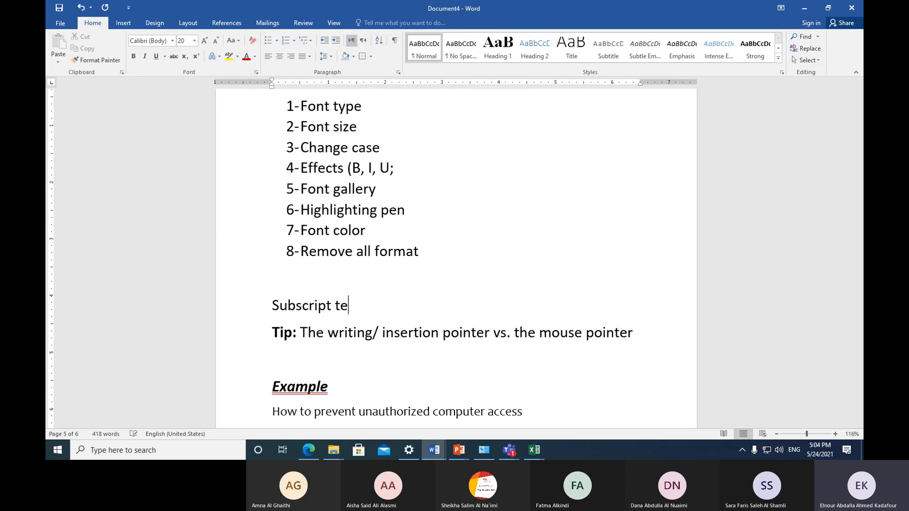
pyautogui.write('xt:')
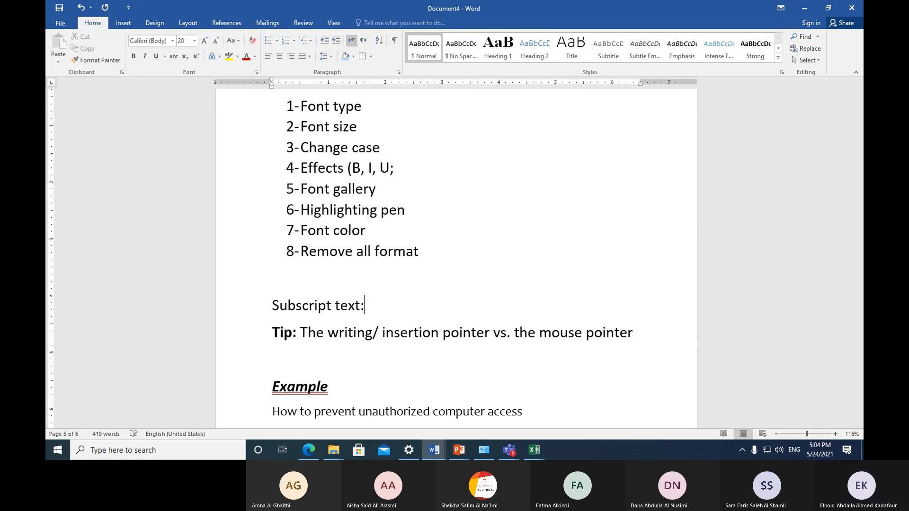
pyautogui.press('Return')
pyautogui.press('Return')
pyautogui.write('supperscrp')
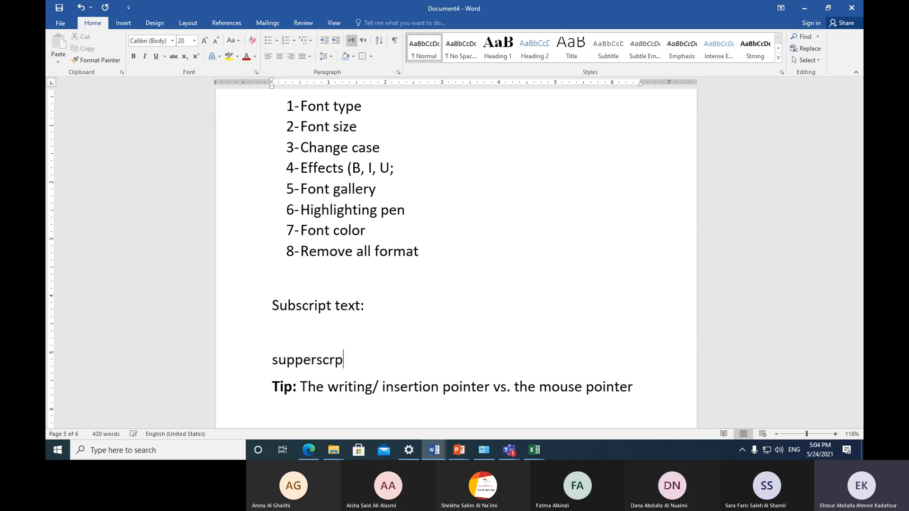
pyautogui.write('it text')
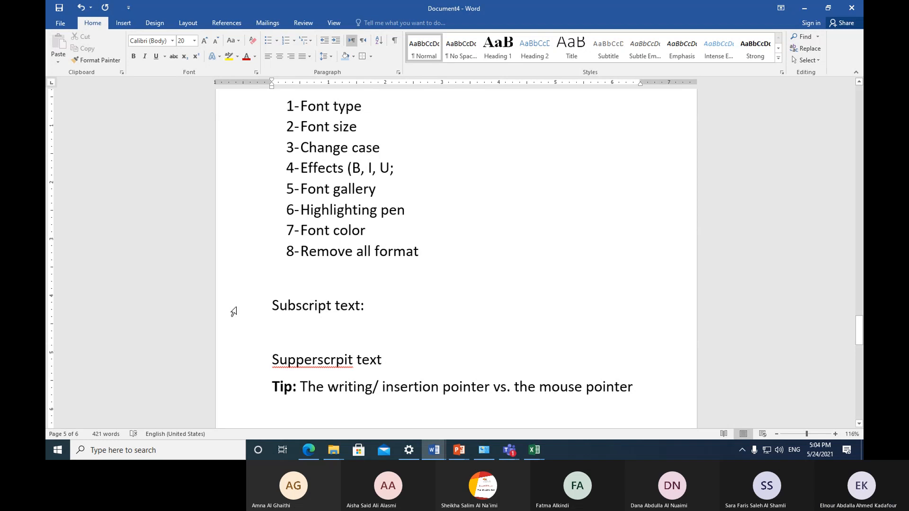
# Step: Correct the second new label so that it reads "Supper script text:"
pyautogui.click(336, 363)
pyautogui.write('i')
pyautogui.press('Right')
pyautogui.press('Delete')
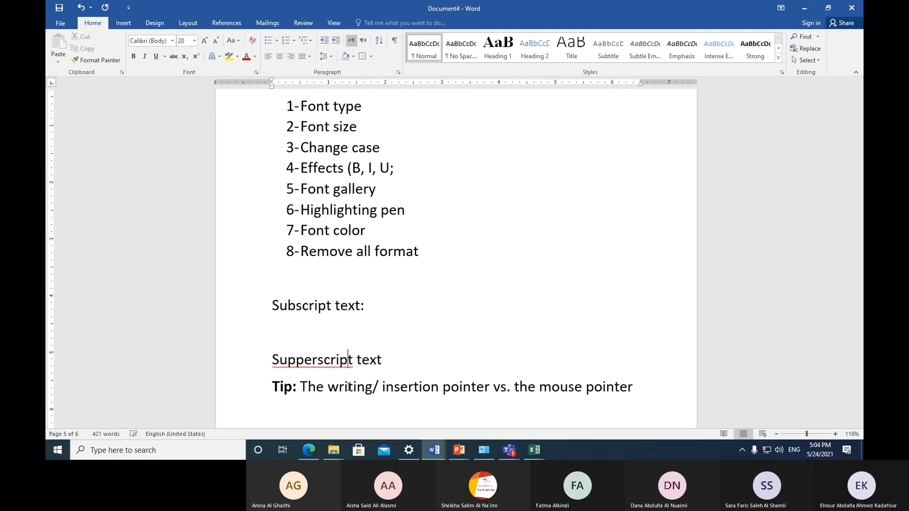
pyautogui.click(318, 361)
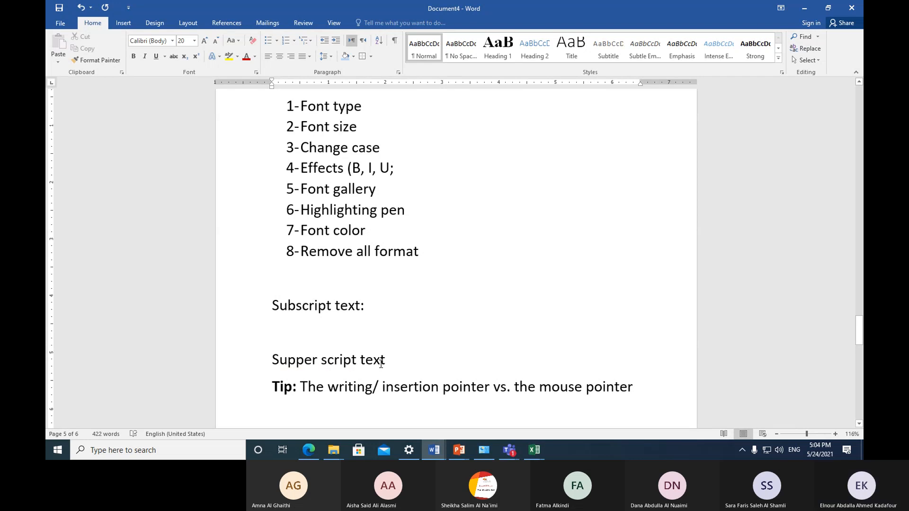
pyautogui.click(403, 361)
pyautogui.write(':')
# Step: Add the formula "H + O2 = HO2" after the "Subscript text:" label
pyautogui.click(382, 306)
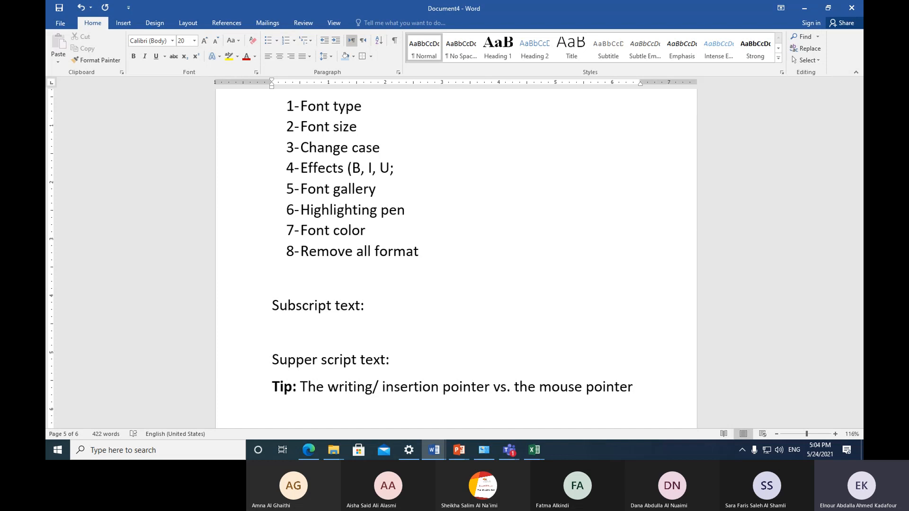
pyautogui.write('H')
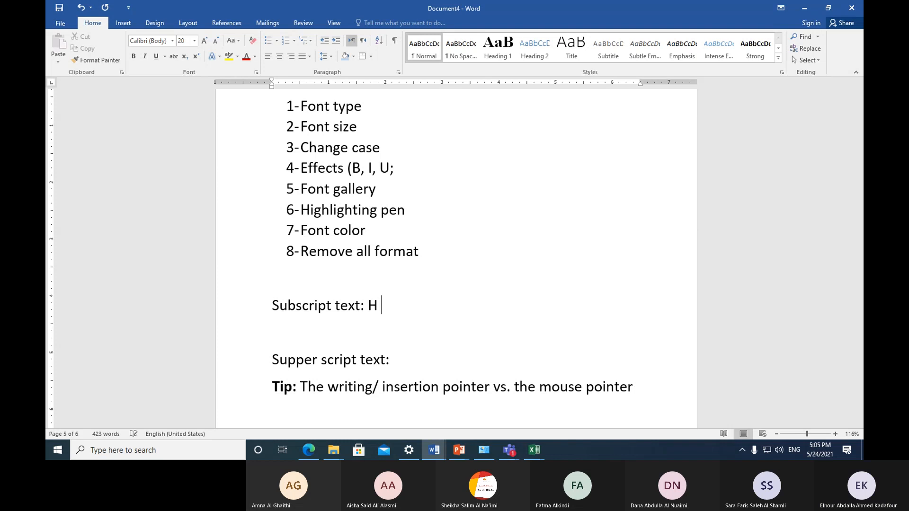
pyautogui.write(' + ')
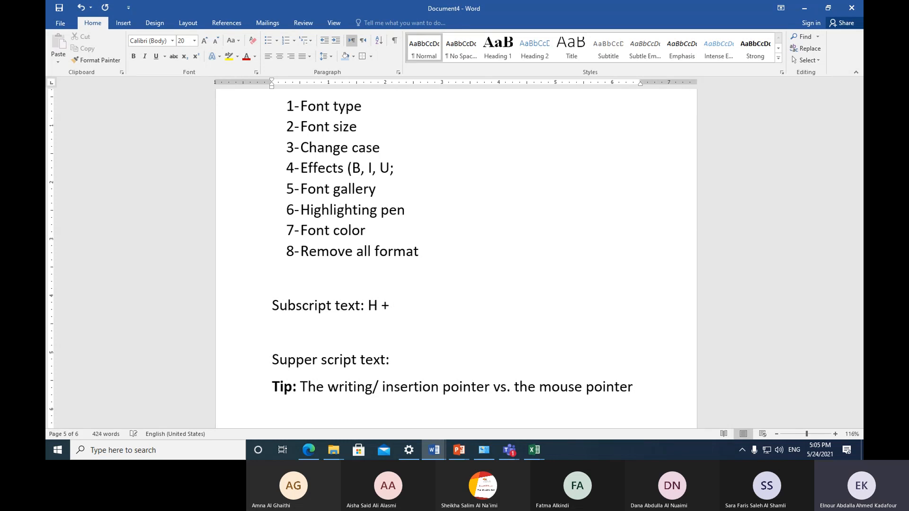
pyautogui.write('O 2 = HO2')
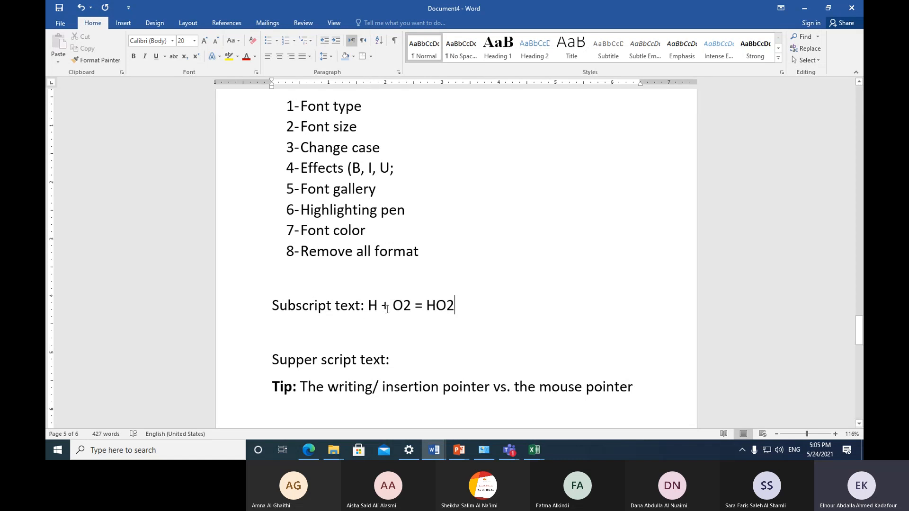
# Step: Format both 2s in the formula H + O2 = HO2 as subscript and deselect the text
pyautogui.moveTo(405, 309); pyautogui.dragTo(409, 314)
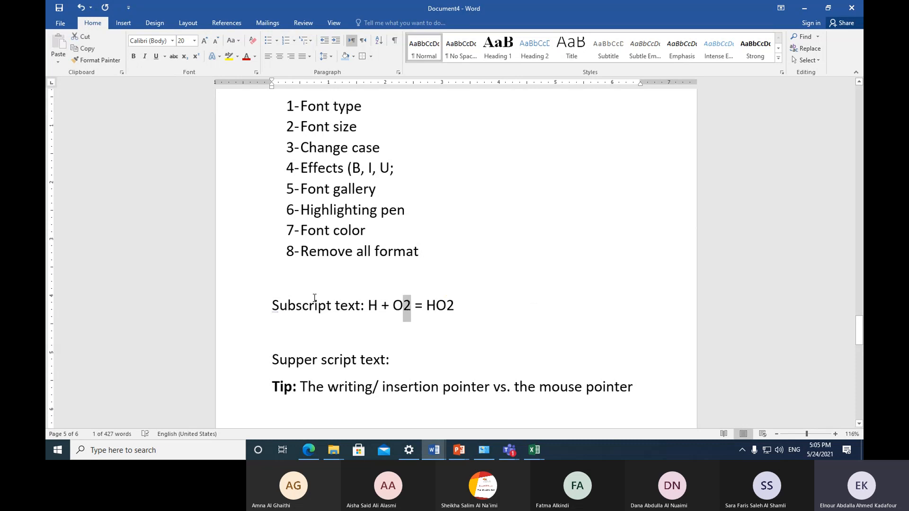
pyautogui.click(184, 61)
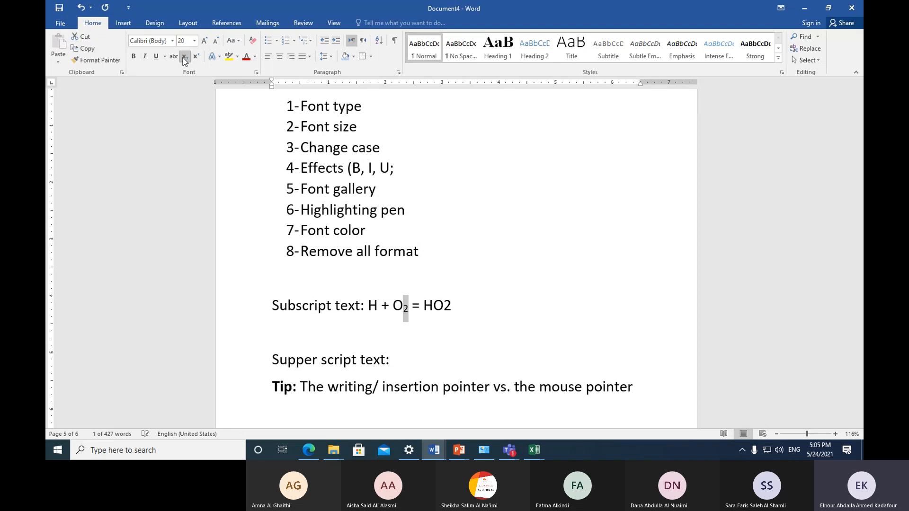
pyautogui.moveTo(444, 306); pyautogui.dragTo(450, 306)
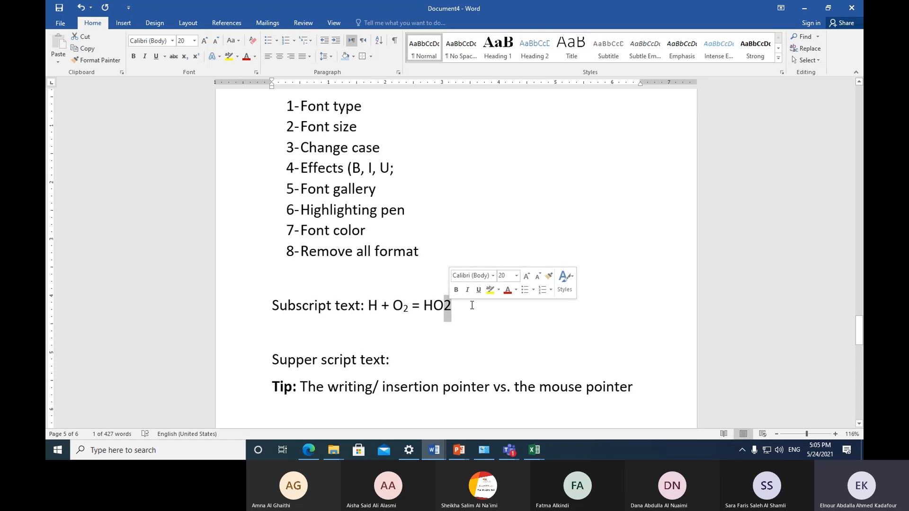
pyautogui.click(185, 56)
pyautogui.click(402, 356)
pyautogui.click(368, 305)
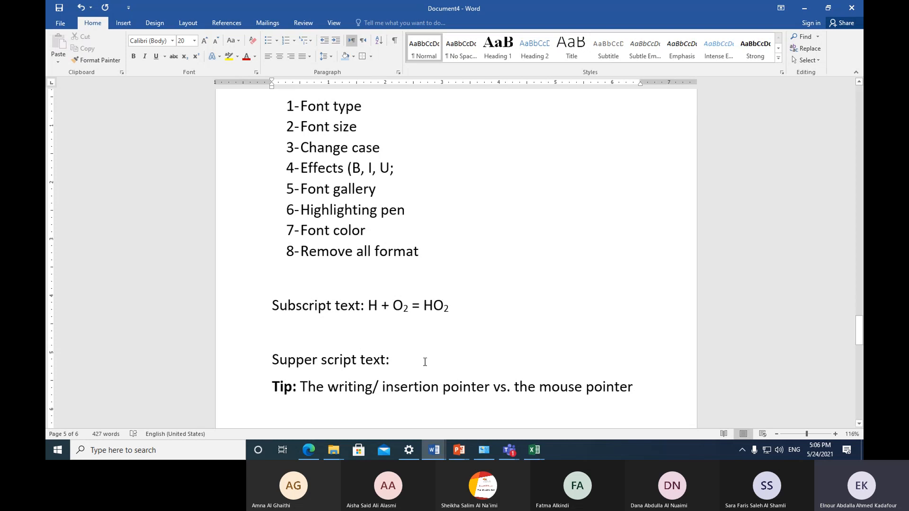
# Step: Add the equation "2x3 + 4x2 – x = 15" after the "Supper script text:" label
pyautogui.click(416, 359)
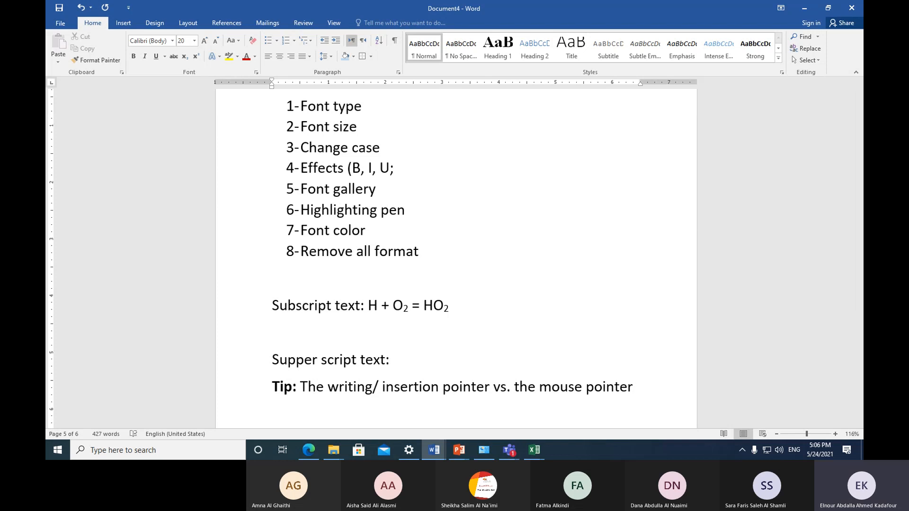
pyautogui.write('2')
pyautogui.write('x3')
pyautogui.write('+')
pyautogui.write(' 4')
pyautogui.write('x2')
pyautogui.write(' -')
pyautogui.write(' x ')
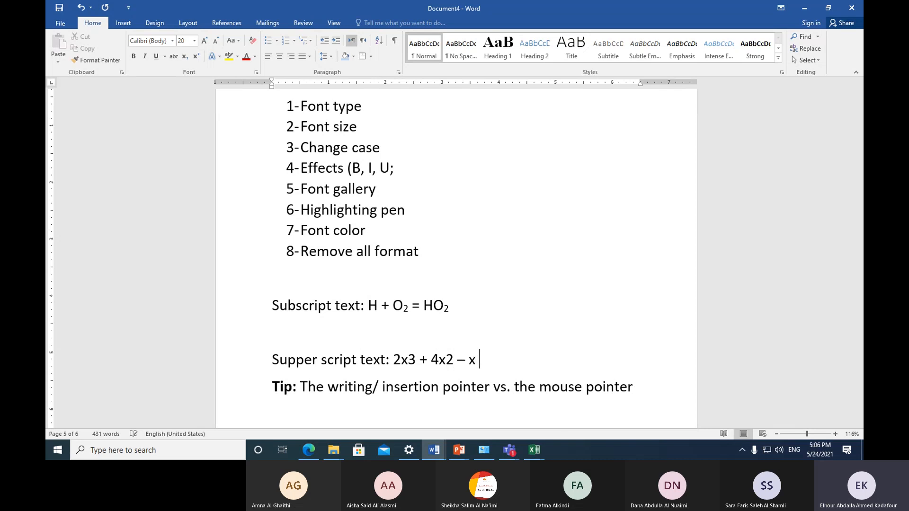
pyautogui.write('= 15')
# Step: Format the exponents 3 and 2 after each x in the equation as superscript and deselect the text
pyautogui.moveTo(408, 364); pyautogui.dragTo(414, 366)
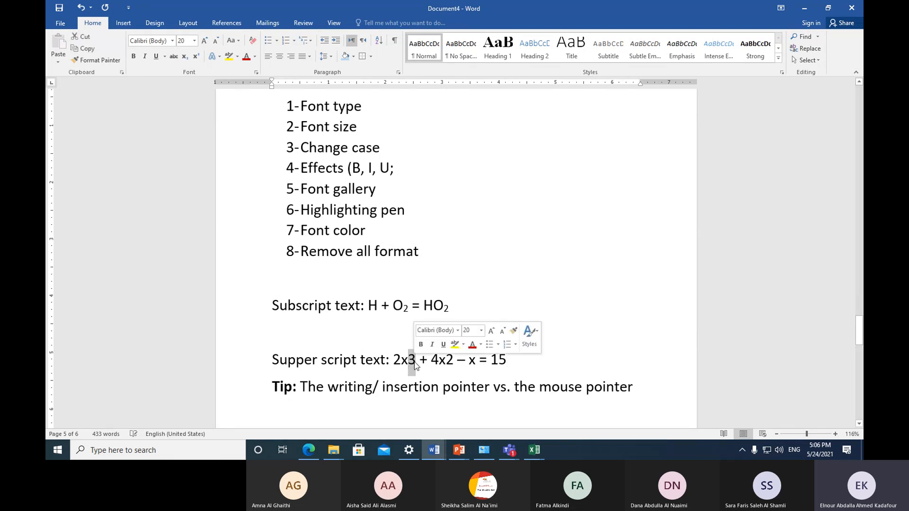
pyautogui.click(195, 58)
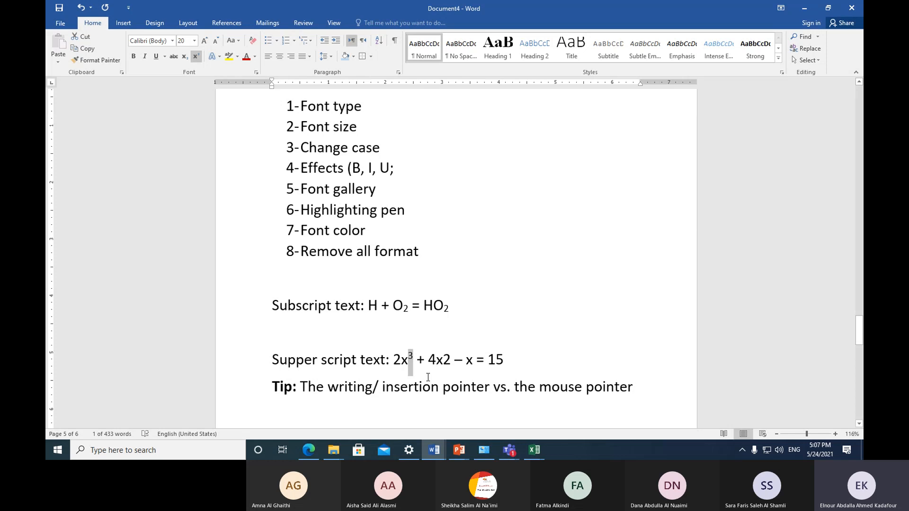
pyautogui.moveTo(443, 365); pyautogui.dragTo(450, 364)
pyautogui.click(196, 57)
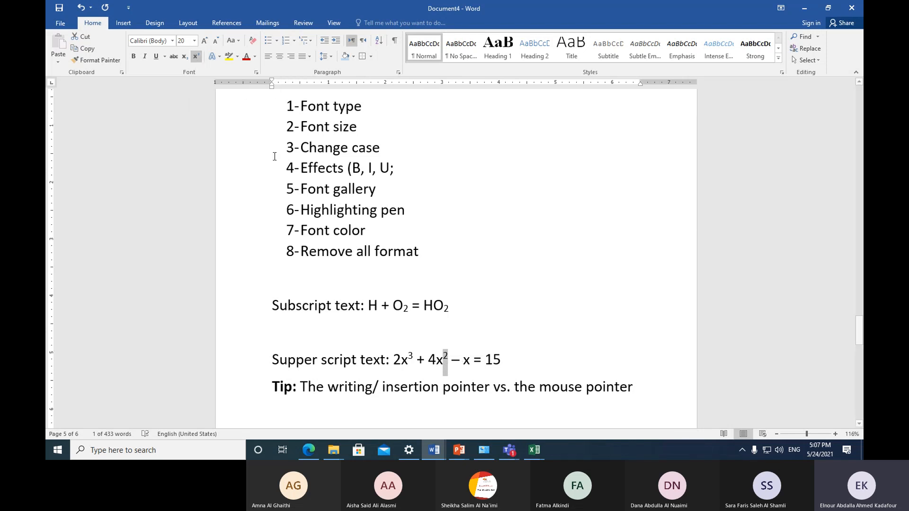
pyautogui.click(498, 309)
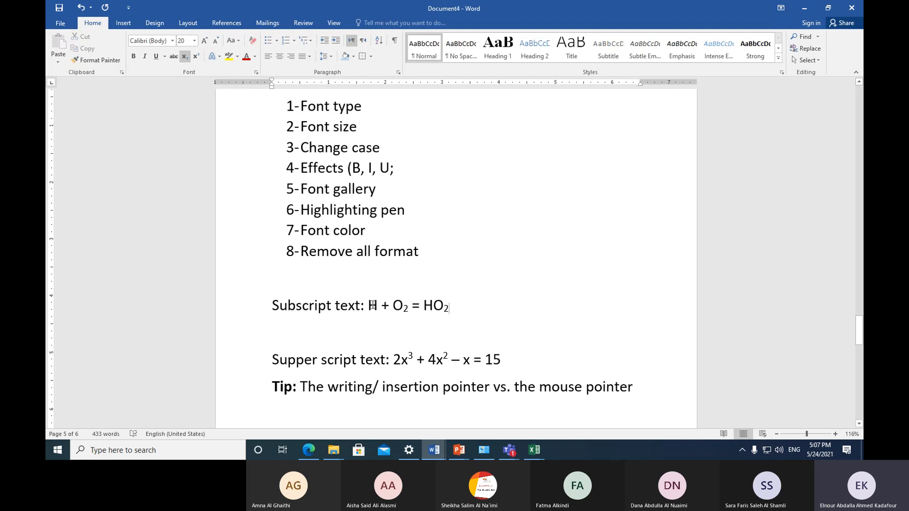
pyautogui.moveTo(369, 305); pyautogui.dragTo(442, 310)
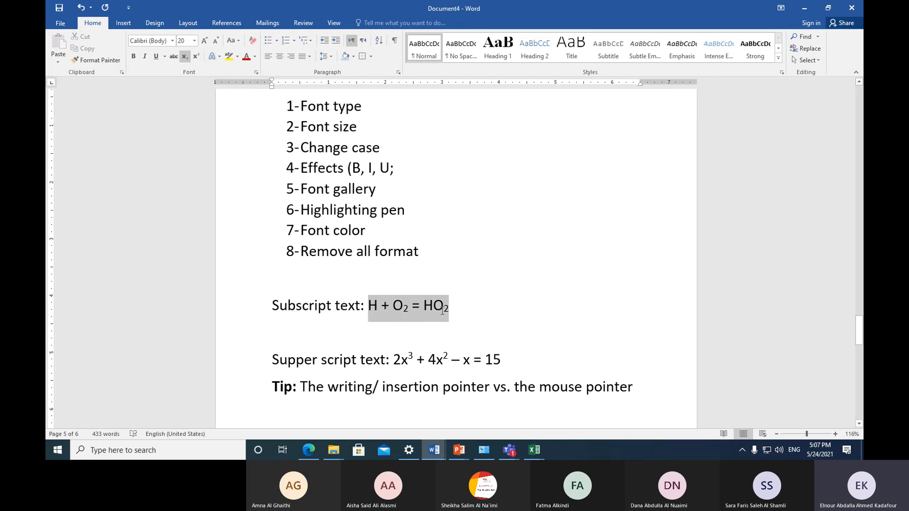
pyautogui.moveTo(393, 361); pyautogui.dragTo(506, 362)
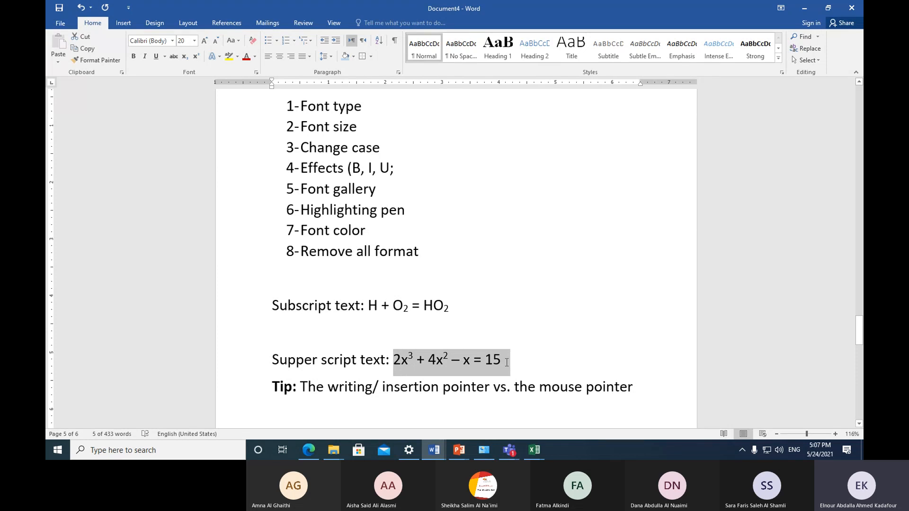
pyautogui.click(391, 316)
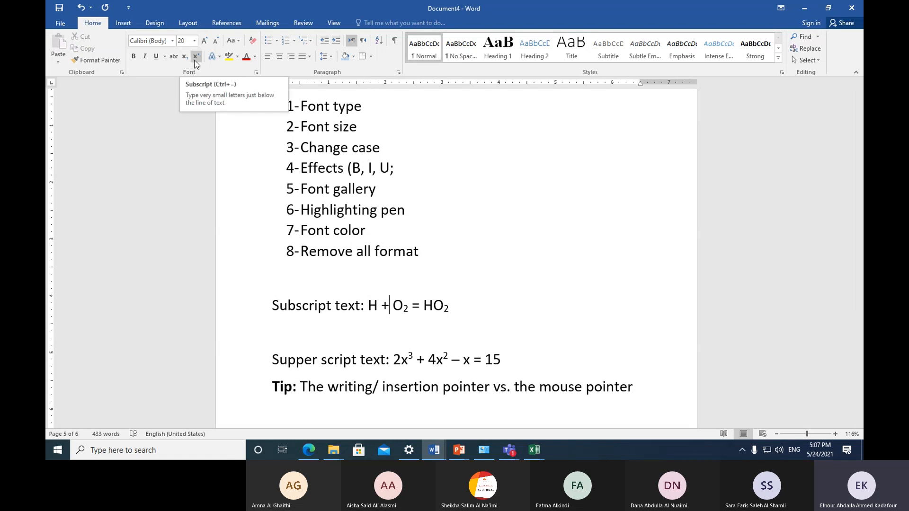
# Step: Insert "e.g. chemical equations" between the "Subscript text:" label and its formula
pyautogui.click(366, 305)
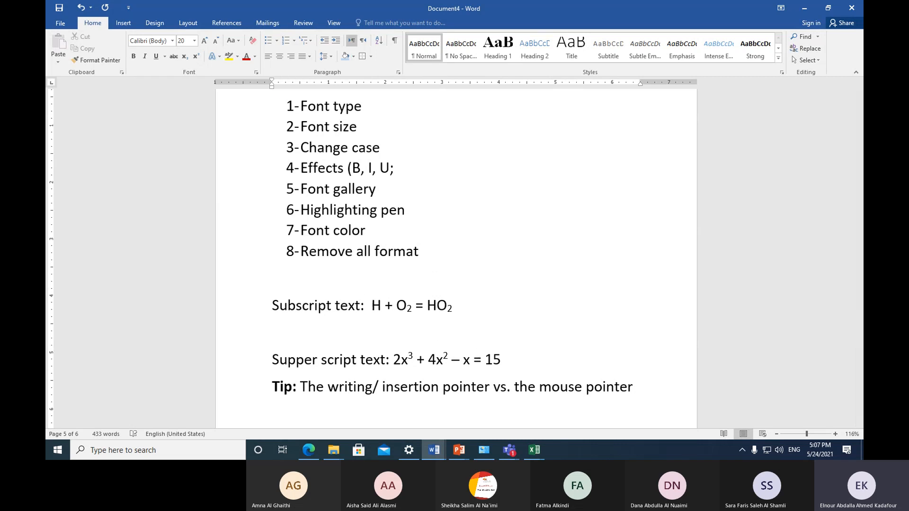
pyautogui.write('e.g.')
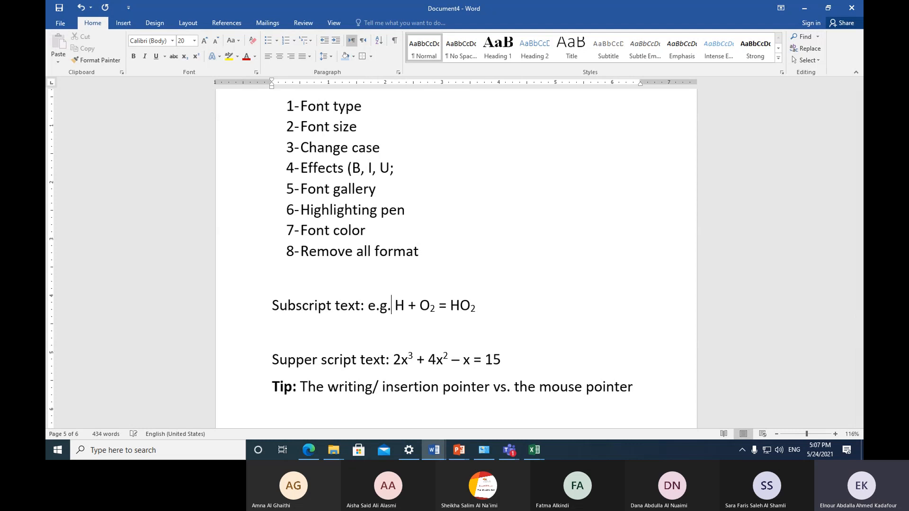
pyautogui.write(' chm')
pyautogui.press('BackSpace')
pyautogui.write('emi')
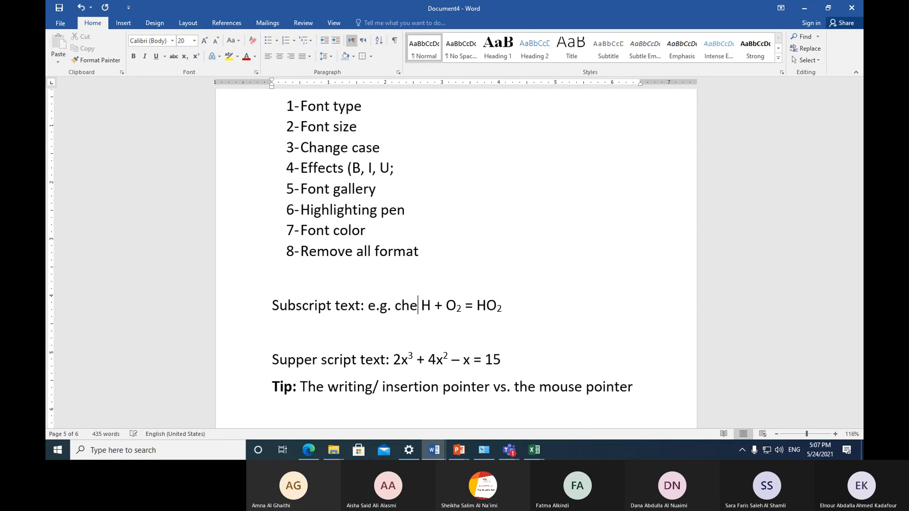
pyautogui.write('cal ')
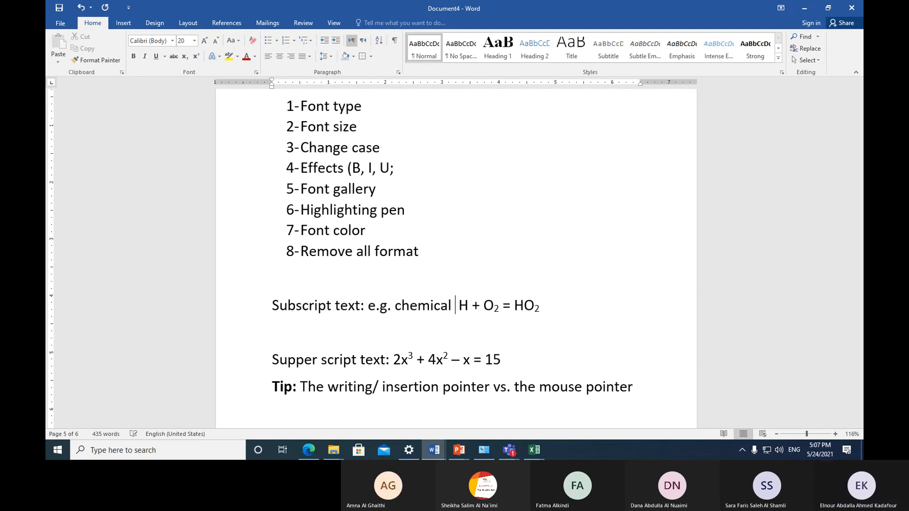
pyautogui.write('equatio')
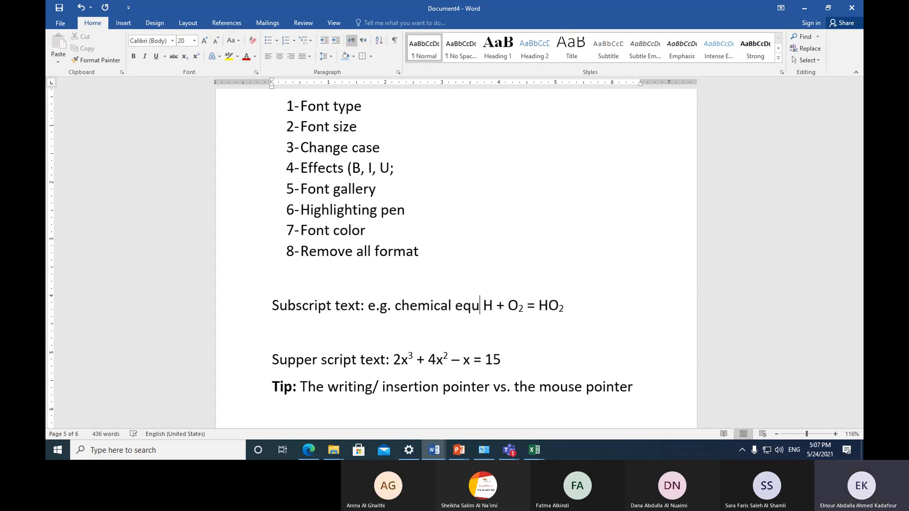
pyautogui.write('ns')
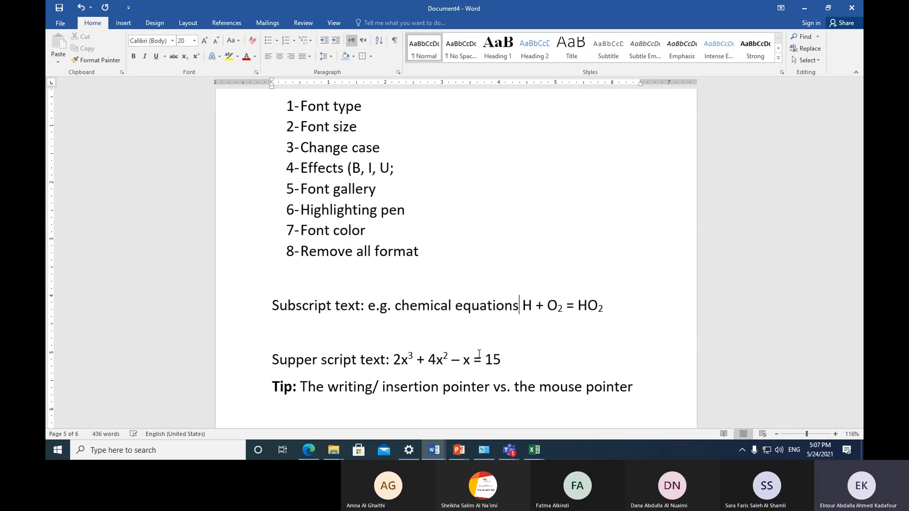
# Step: Enclose the chemical formula on the "Subscript text:" line in parentheses
pyautogui.write(' (')
pyautogui.press('End')
pyautogui.write(')')
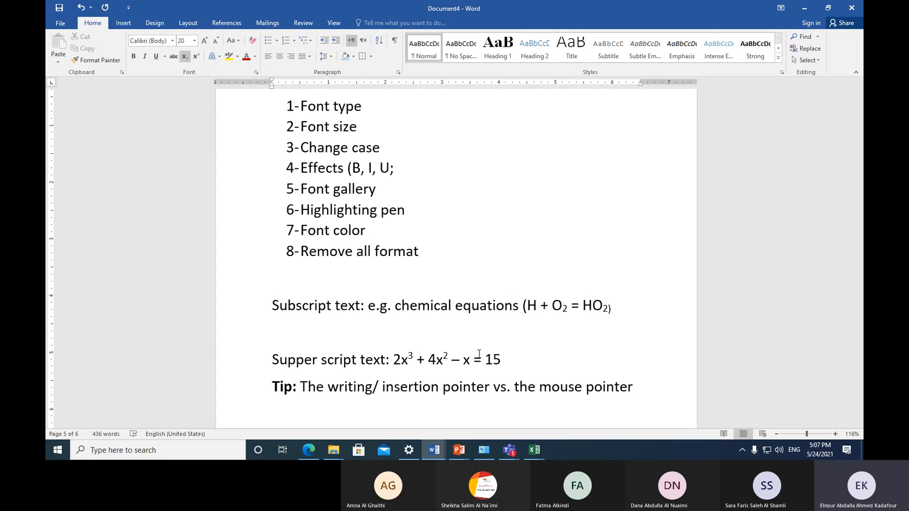
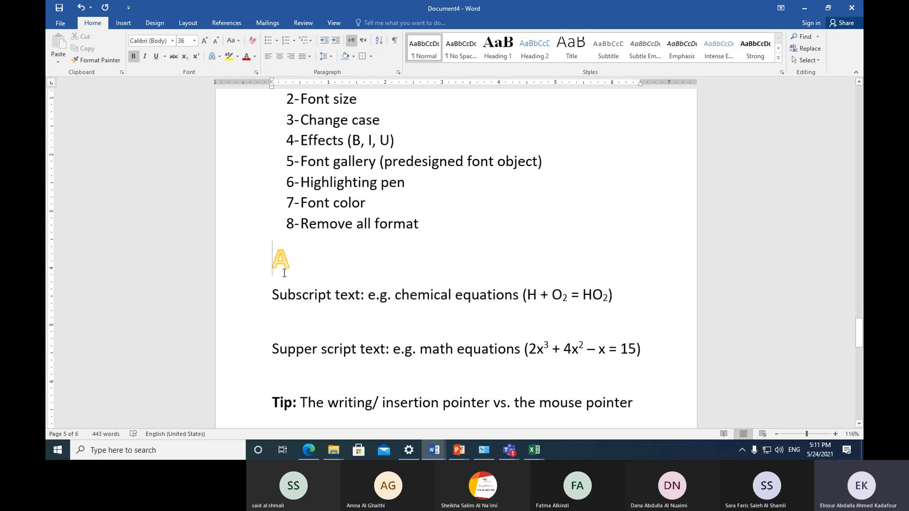
# Step: Try a predesigned text effect from the gallery on the "Remove all format" item and undo it
pyautogui.click(220, 57)
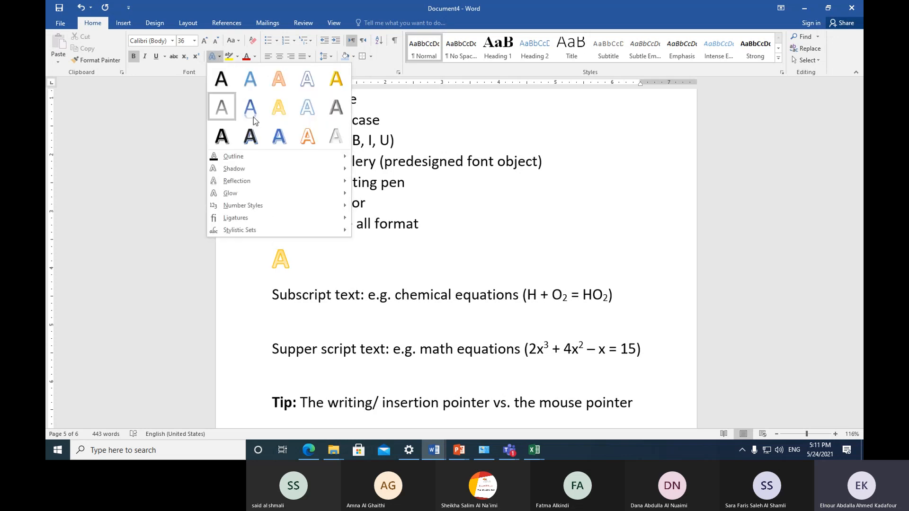
pyautogui.click(343, 256)
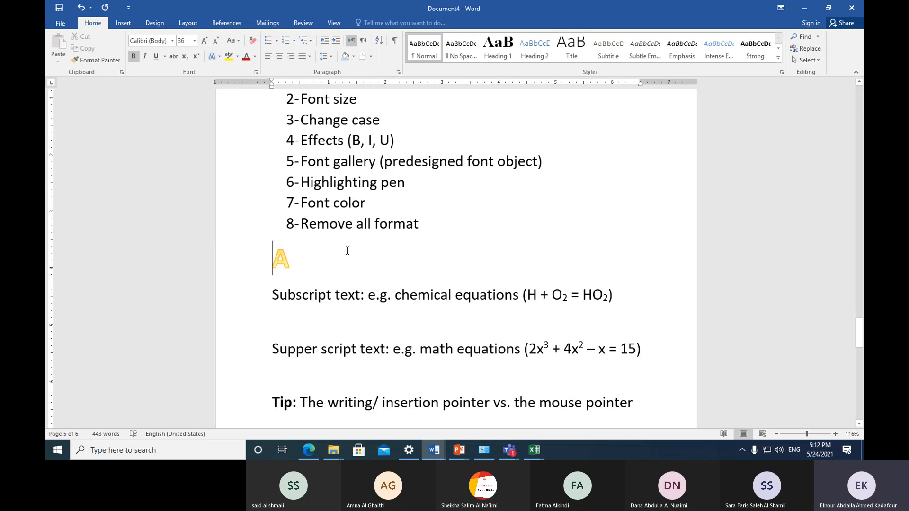
pyautogui.moveTo(301, 224); pyautogui.dragTo(409, 223)
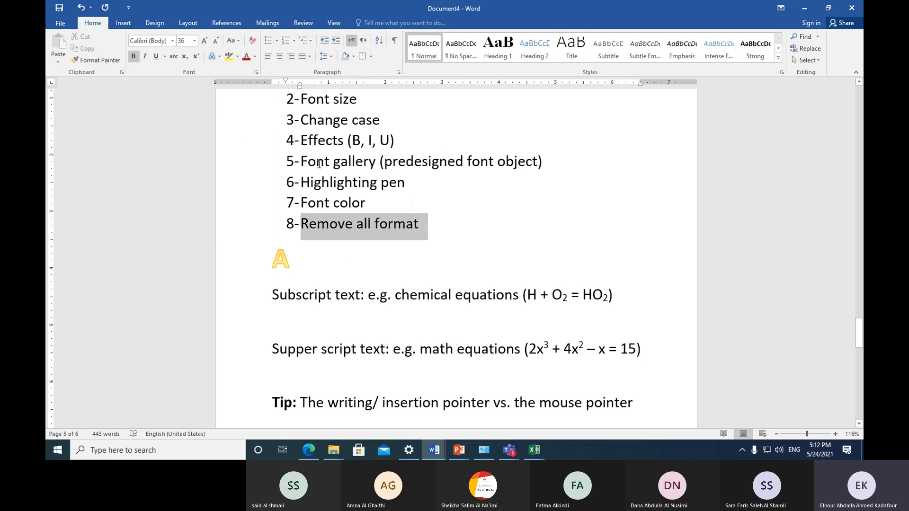
pyautogui.click(219, 57)
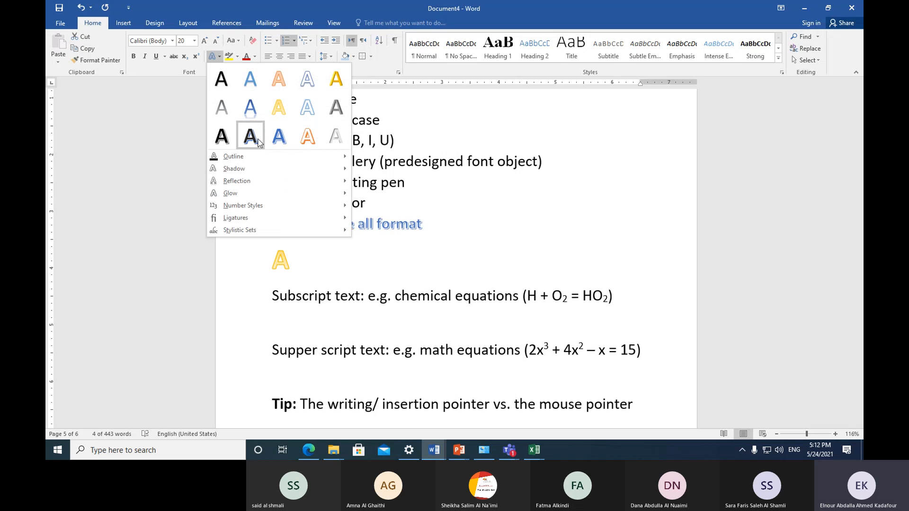
pyautogui.click(279, 138)
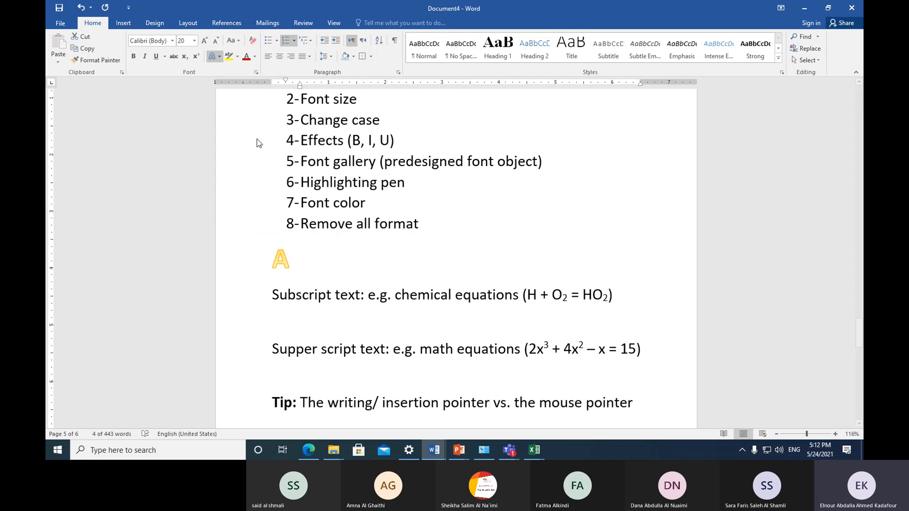
pyautogui.click(365, 272)
pyautogui.hotkey('ctrl', 'z')
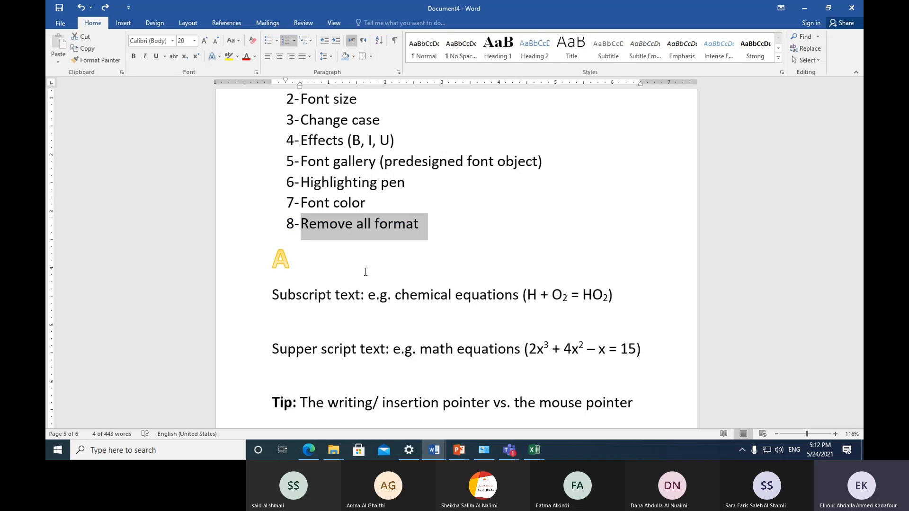
# Step: Try hyphenating "predesigned" as "pre-designed" in the Font gallery item and remove the hyphen again
pyautogui.click(405, 164)
pyautogui.write('-')
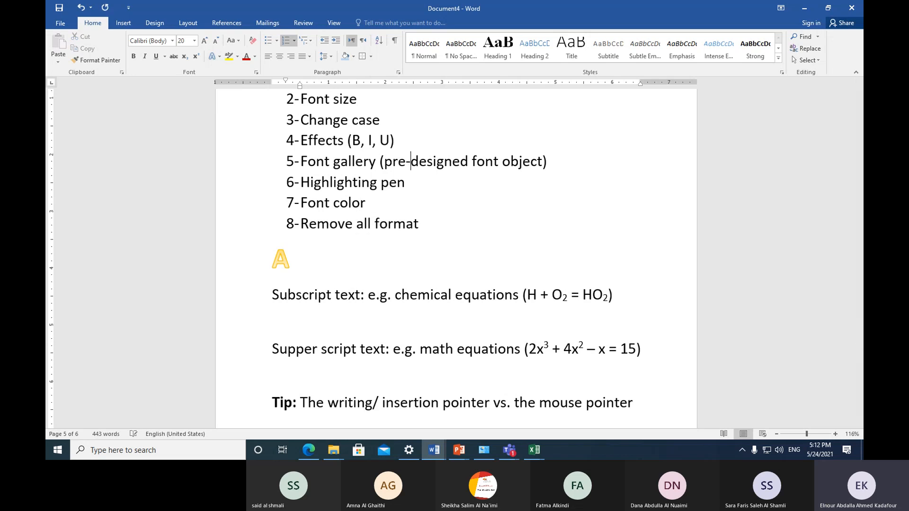
pyautogui.press('BackSpace')
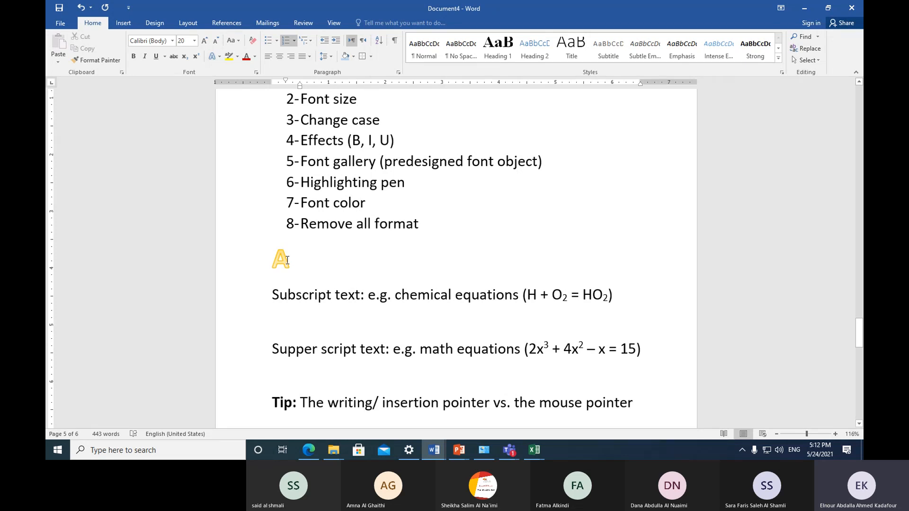
pyautogui.moveTo(332, 163); pyautogui.dragTo(372, 170)
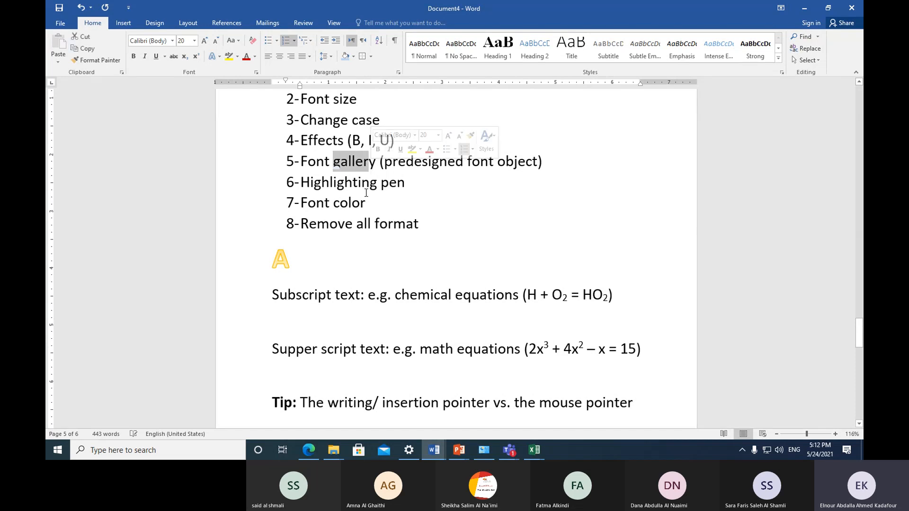
pyautogui.click(360, 249)
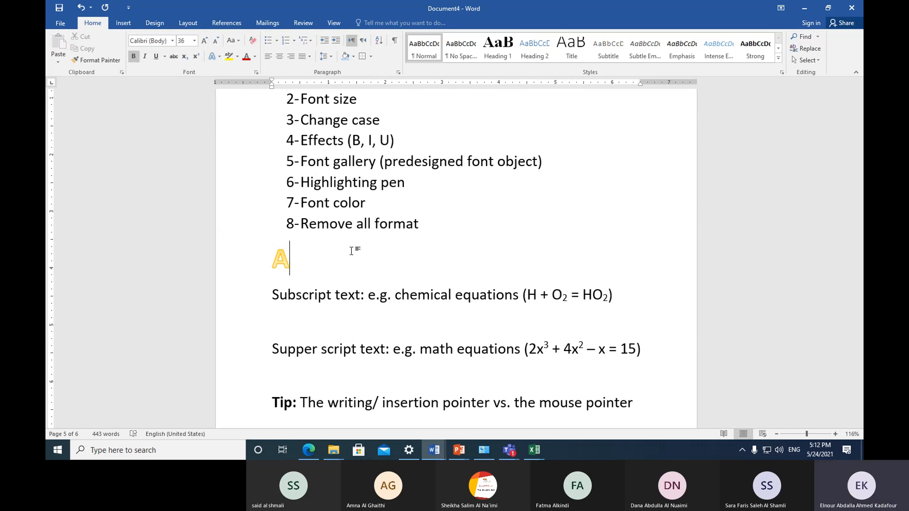
pyautogui.moveTo(273, 295); pyautogui.dragTo(674, 292)
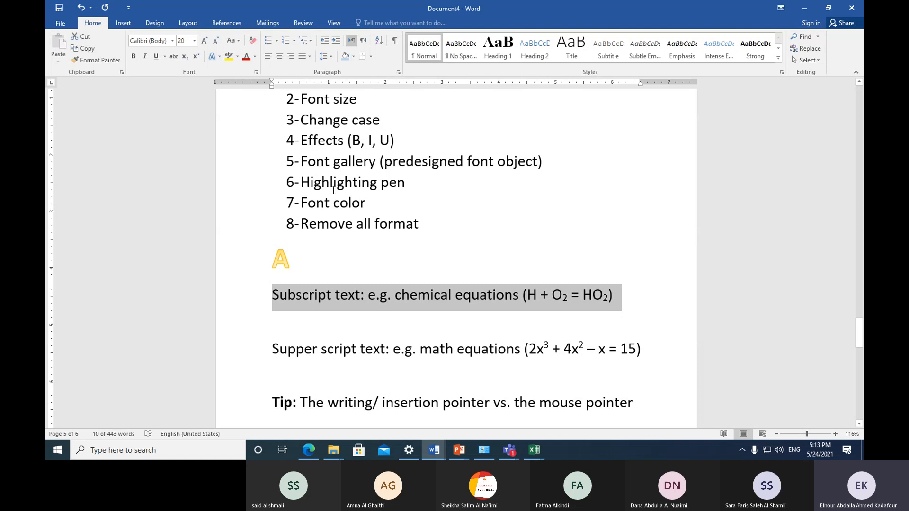
# Step: Try the yellow highlight on the "Highlighting pen" item and undo it
pyautogui.moveTo(302, 181); pyautogui.dragTo(410, 185)
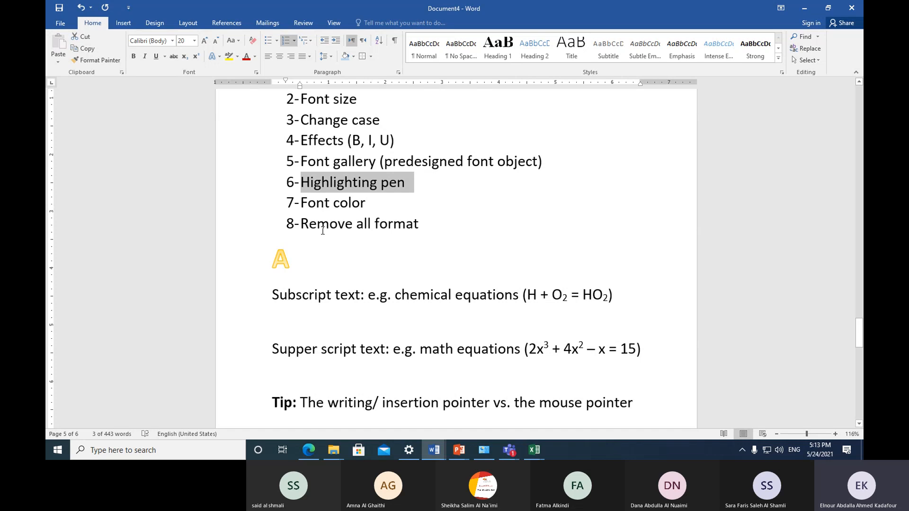
pyautogui.click(229, 57)
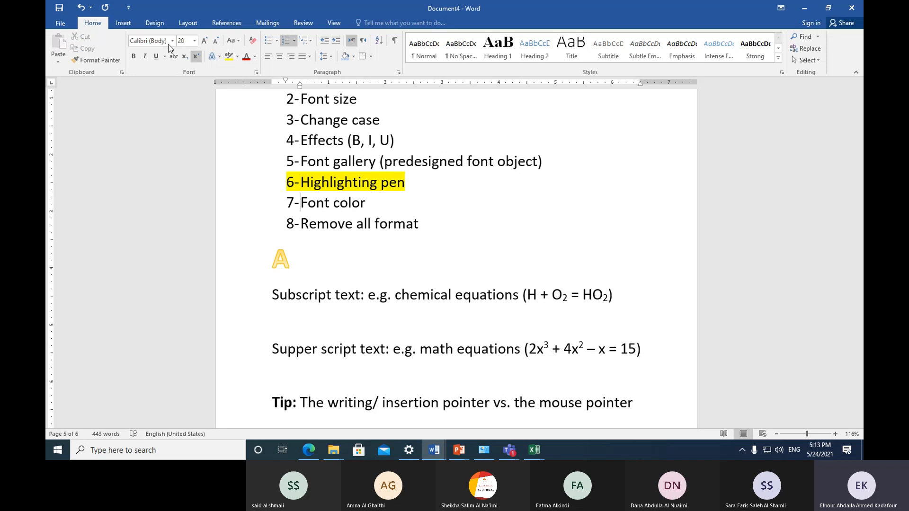
pyautogui.click(82, 12)
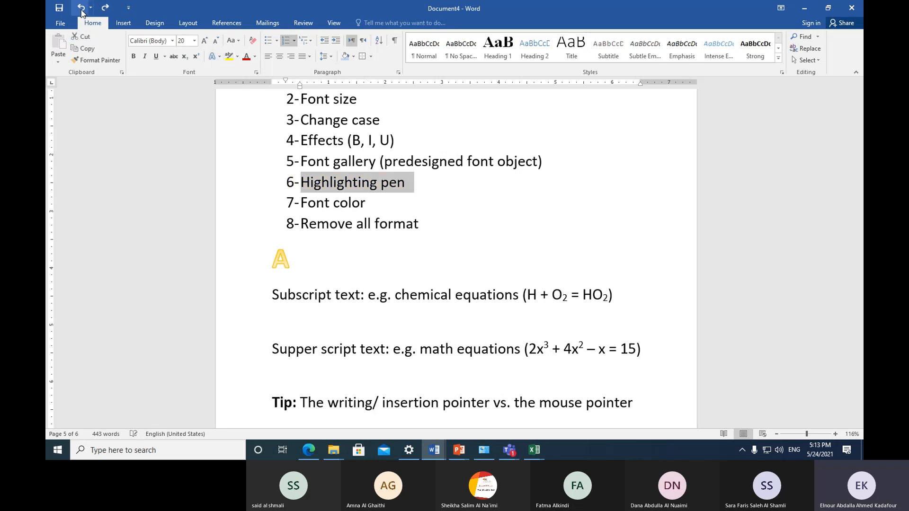
# Step: Highlight the "Highlighting pen" item in turquoise and deselect it
pyautogui.click(237, 58)
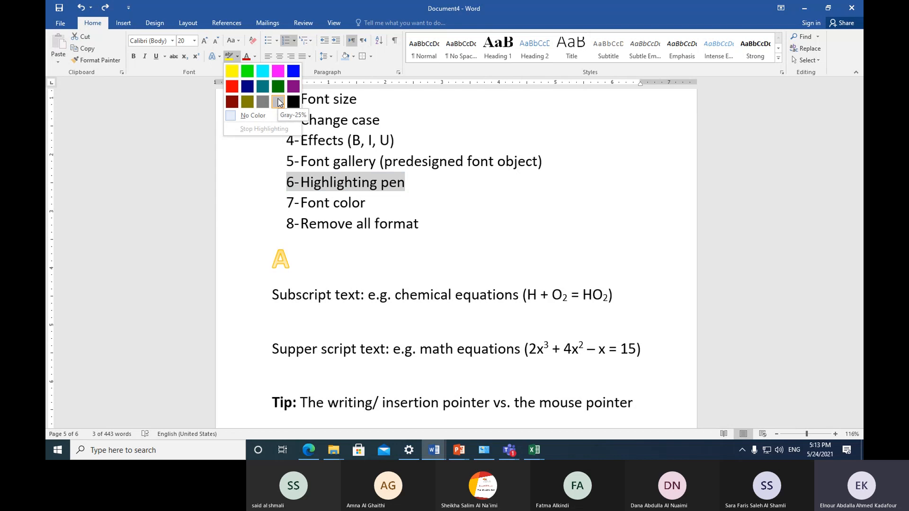
pyautogui.click(262, 71)
pyautogui.click(370, 203)
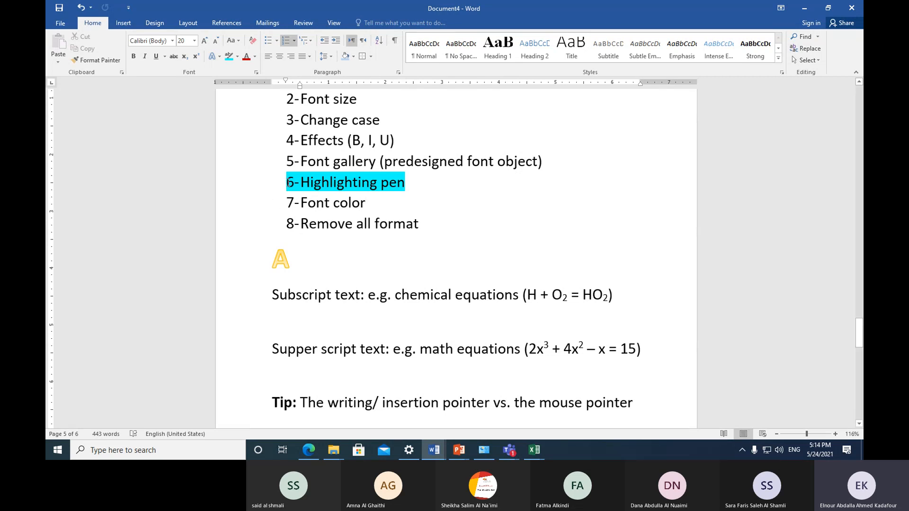
# Step: Set the font color of the highlighted "Highlighting pen" item to red and deselect it
pyautogui.moveTo(301, 185); pyautogui.dragTo(402, 188)
pyautogui.click(246, 56)
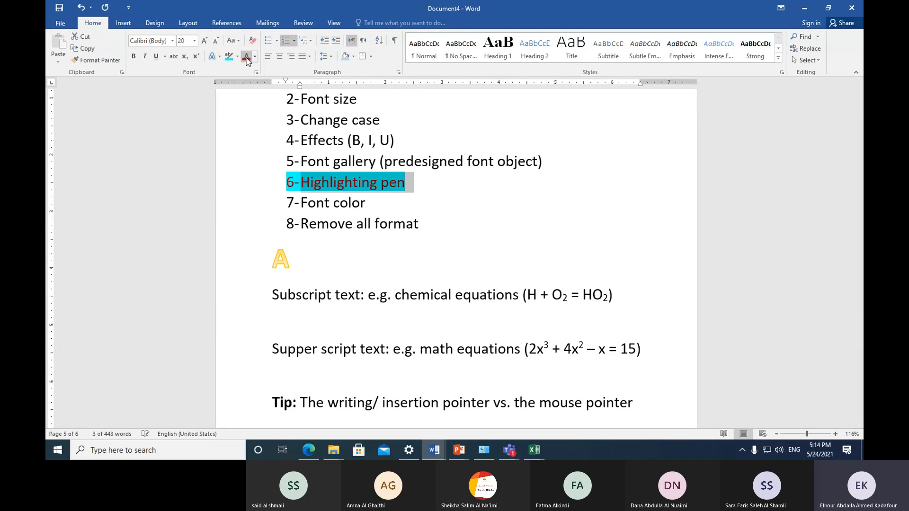
pyautogui.click(363, 223)
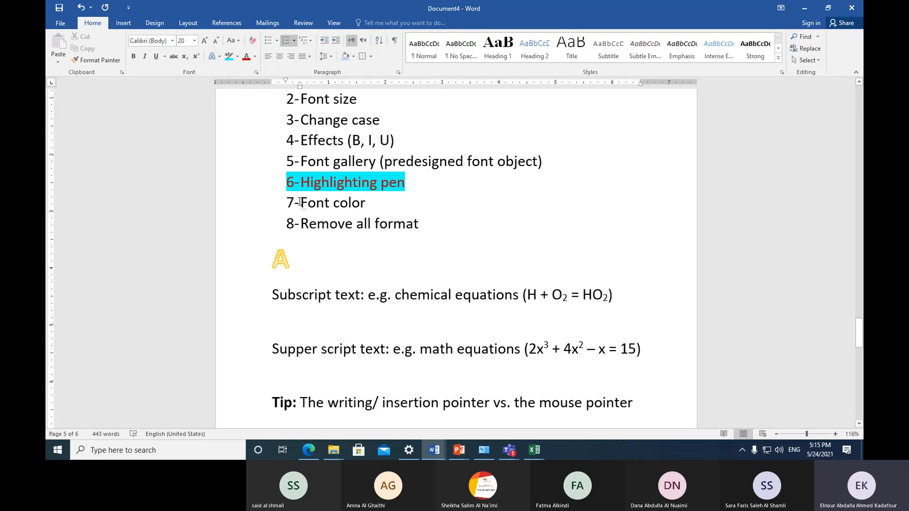
# Step: Append "(painting)" to the "Font color" item in the numbered list
pyautogui.moveTo(300, 201); pyautogui.dragTo(336, 201)
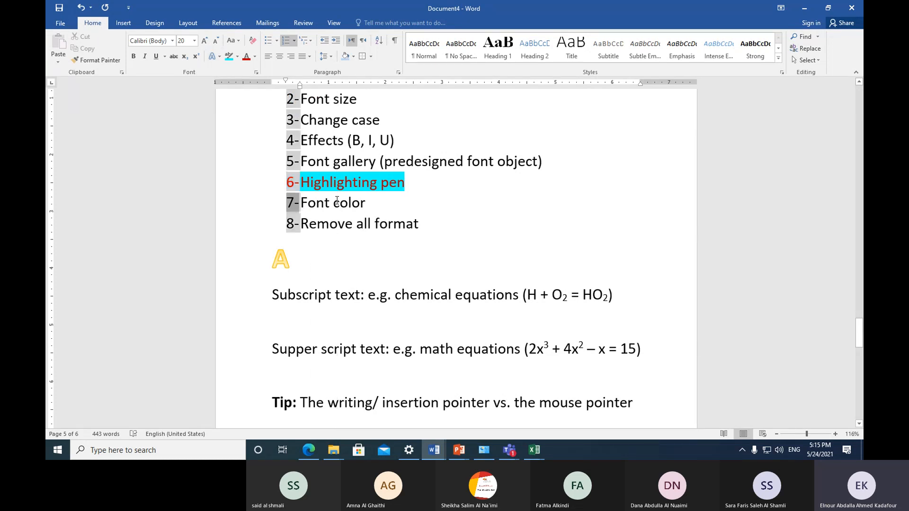
pyautogui.hotkey('ctrl', 'z')
pyautogui.click(301, 201)
pyautogui.moveTo(301, 202); pyautogui.dragTo(379, 208)
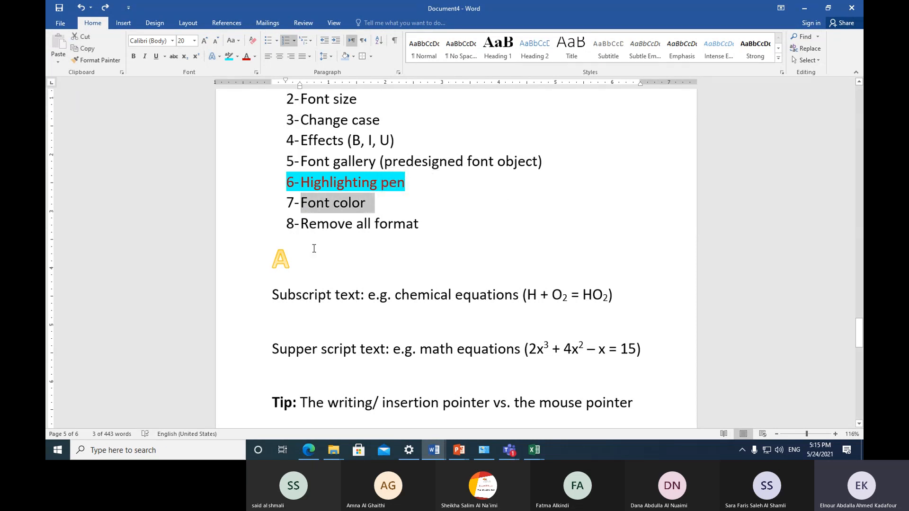
pyautogui.click(369, 209)
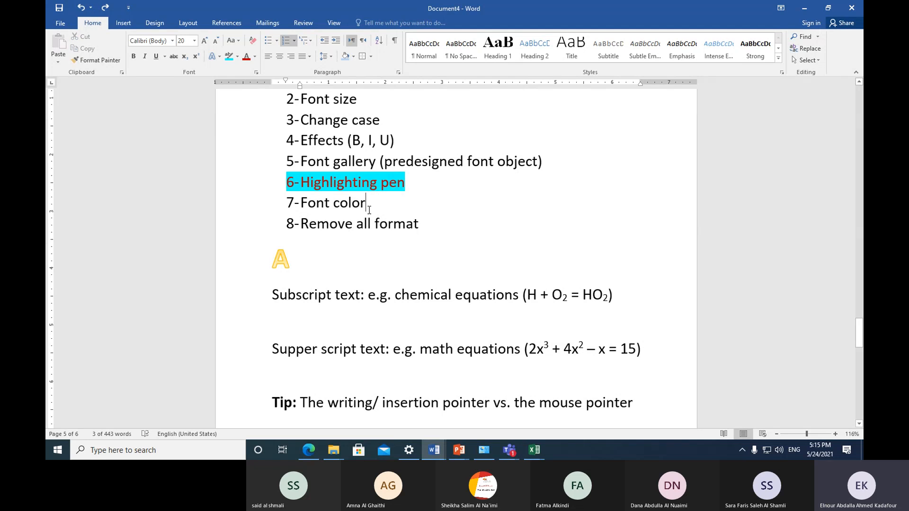
pyautogui.write('(')
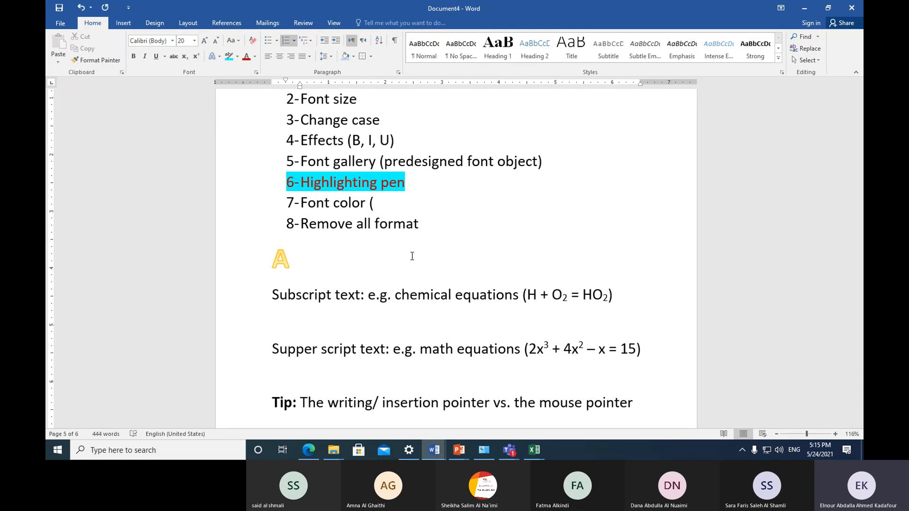
pyautogui.write('painting)')
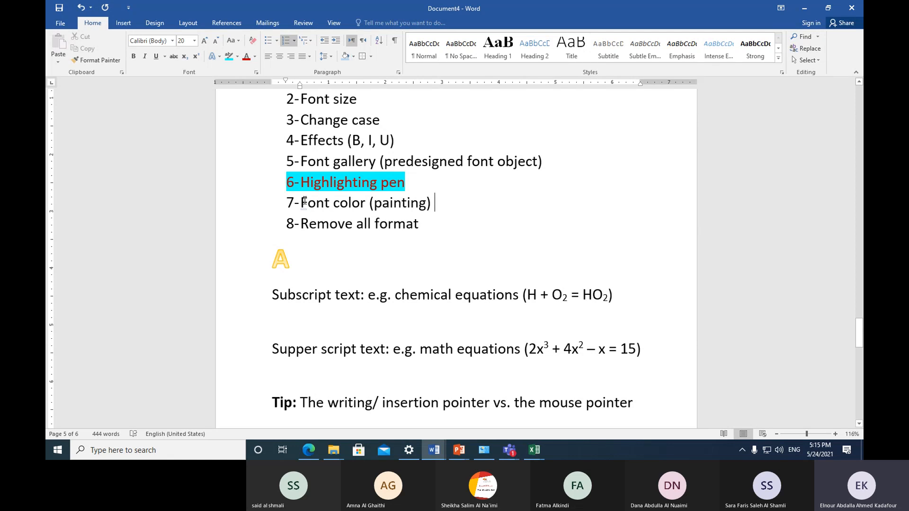
# Step: Set the font color of the whole "Font color (painting)" item to red
pyautogui.moveTo(302, 203); pyautogui.dragTo(360, 207)
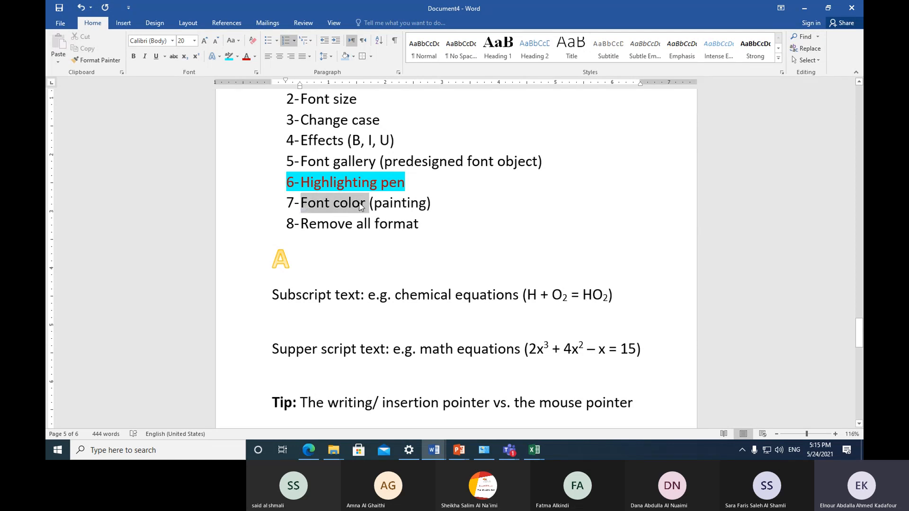
pyautogui.moveTo(360, 207); pyautogui.dragTo(438, 207)
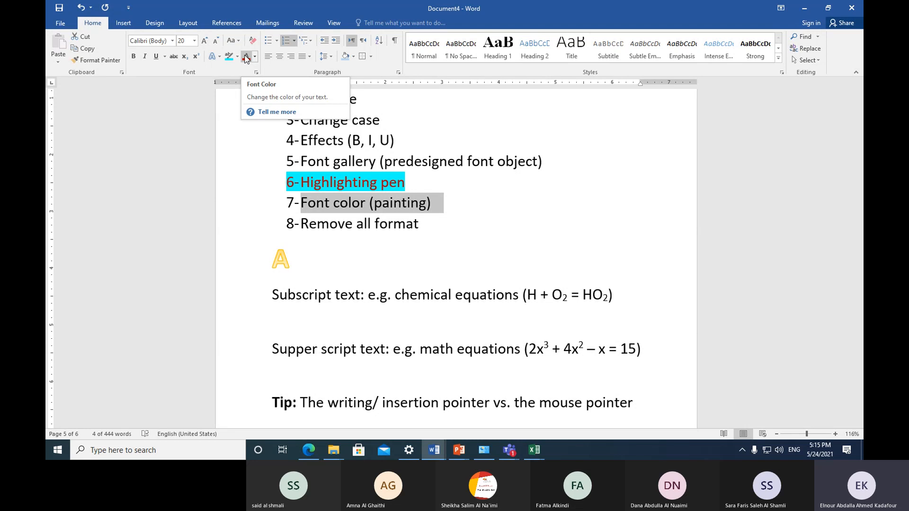
pyautogui.click(245, 56)
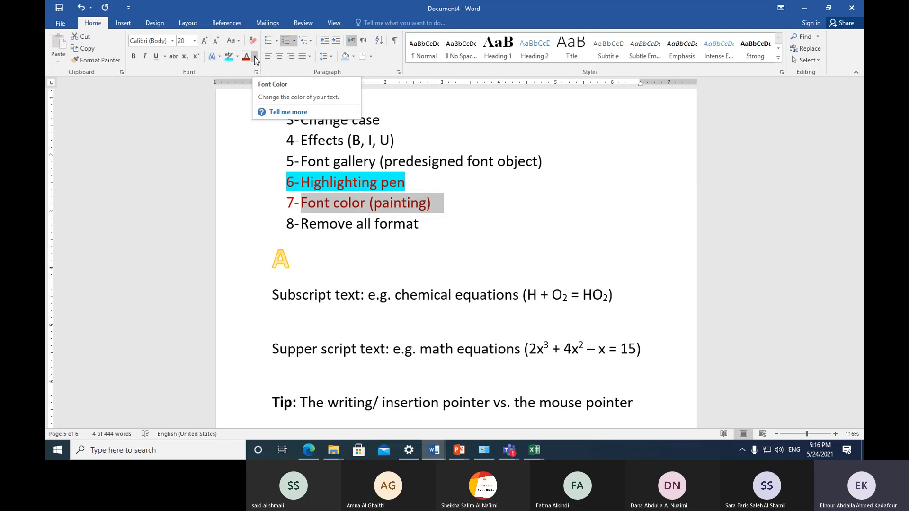
# Step: Open the font color choices for the selected "Font color (painting)" line
pyautogui.click(256, 58)
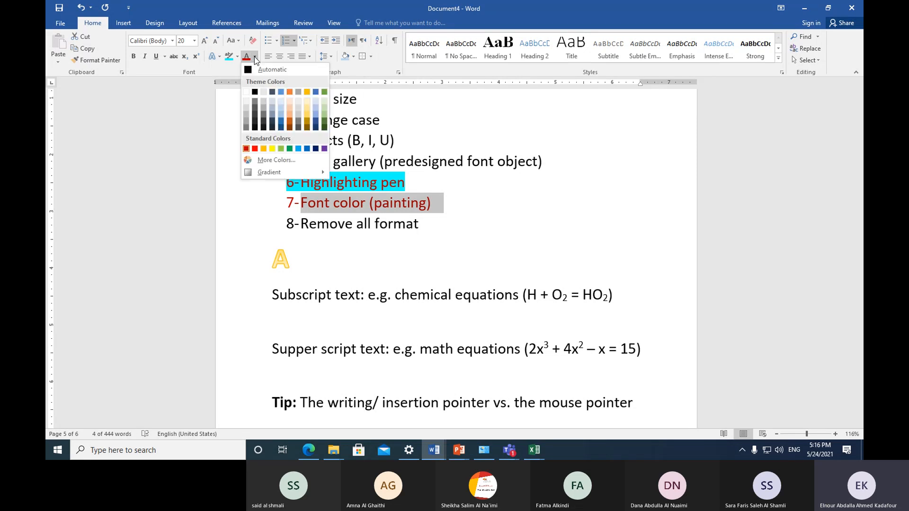
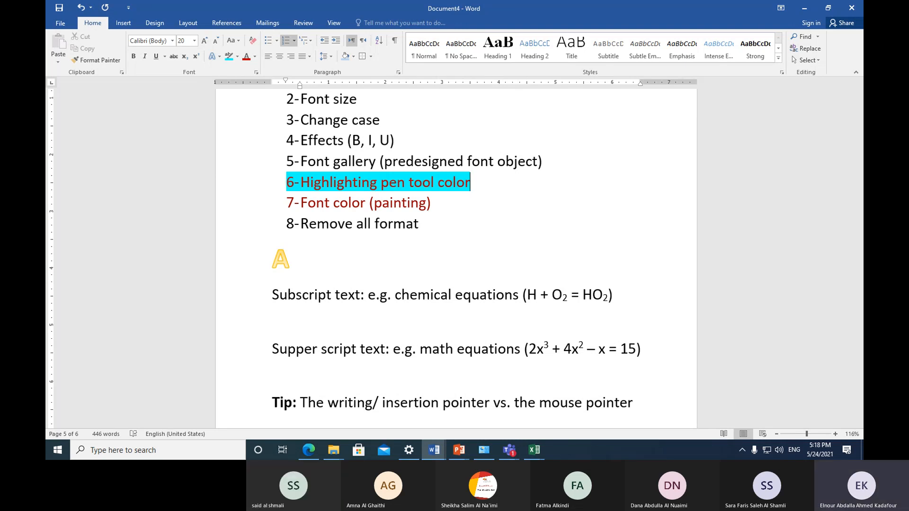
# Step: Undo the latest edits to list items 6 and 7, and redo them all
pyautogui.click(82, 8)
pyautogui.click(81, 8)
pyautogui.click(81, 7)
pyautogui.click(81, 9)
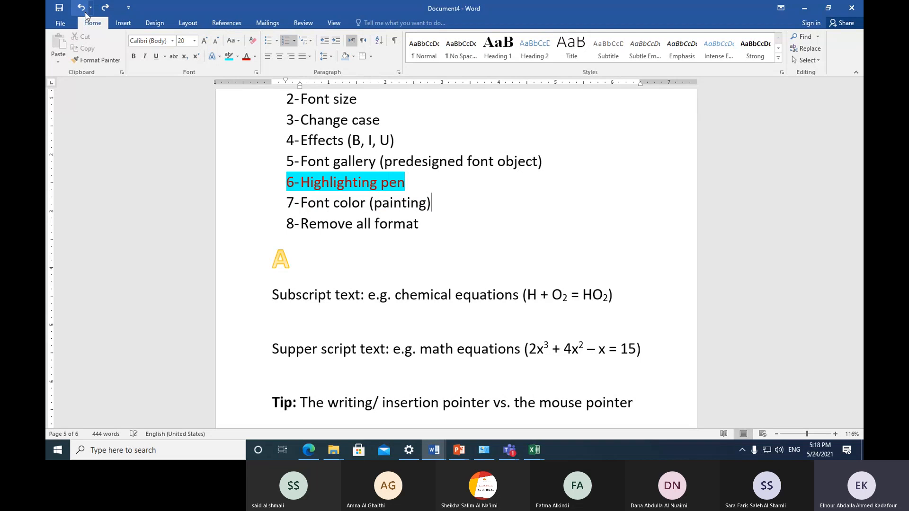
pyautogui.click(106, 9)
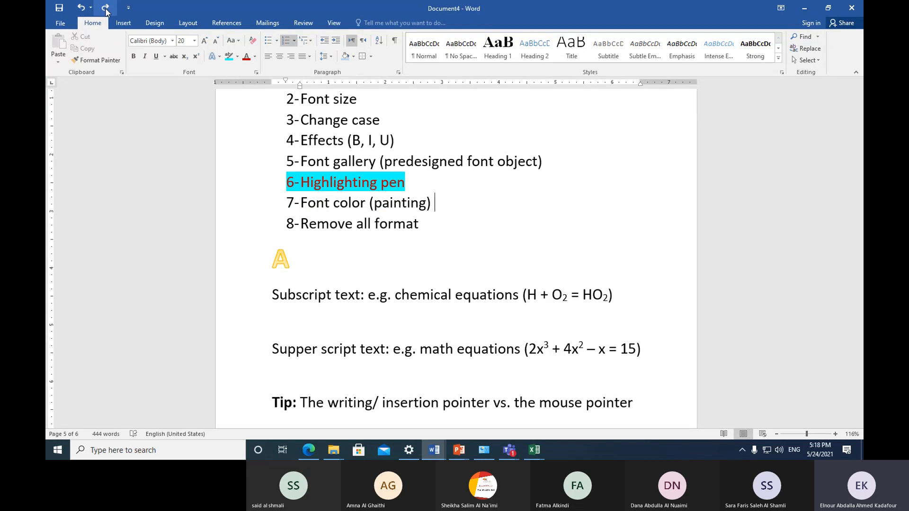
pyautogui.click(106, 9)
pyautogui.click(105, 9)
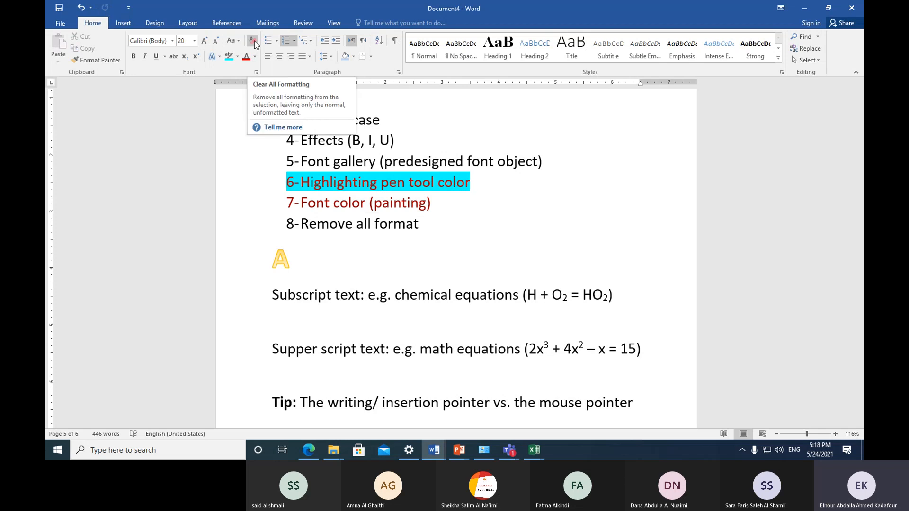
# Step: Try clearing all formatting from the "Highlighting pen tool color" line twice, undoing it each time
pyautogui.click(245, 187)
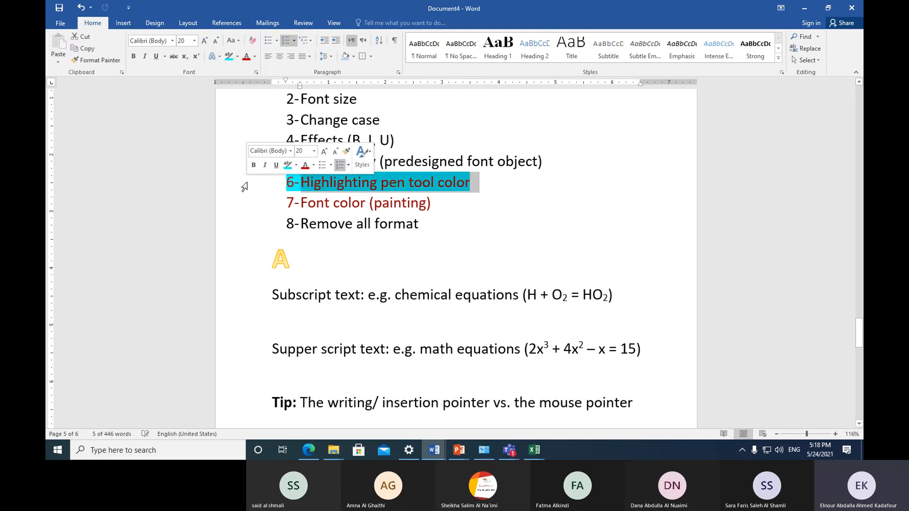
pyautogui.click(254, 41)
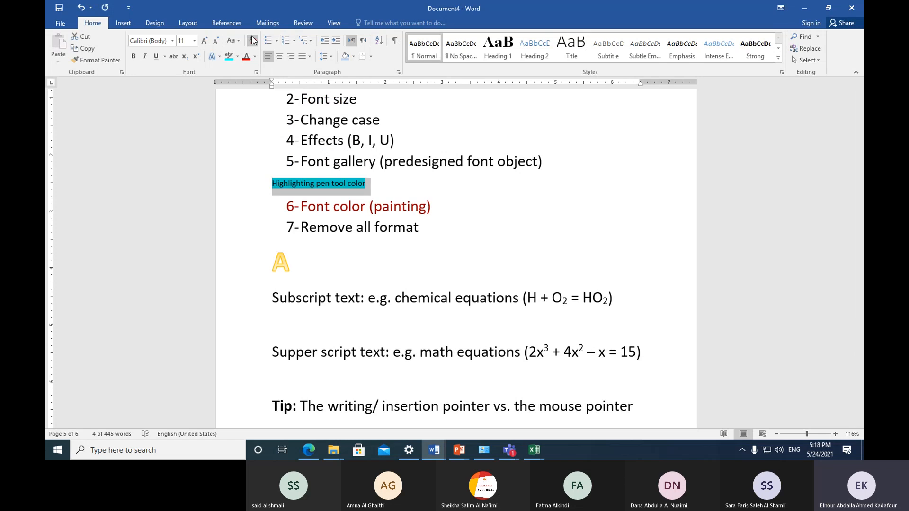
pyautogui.click(81, 7)
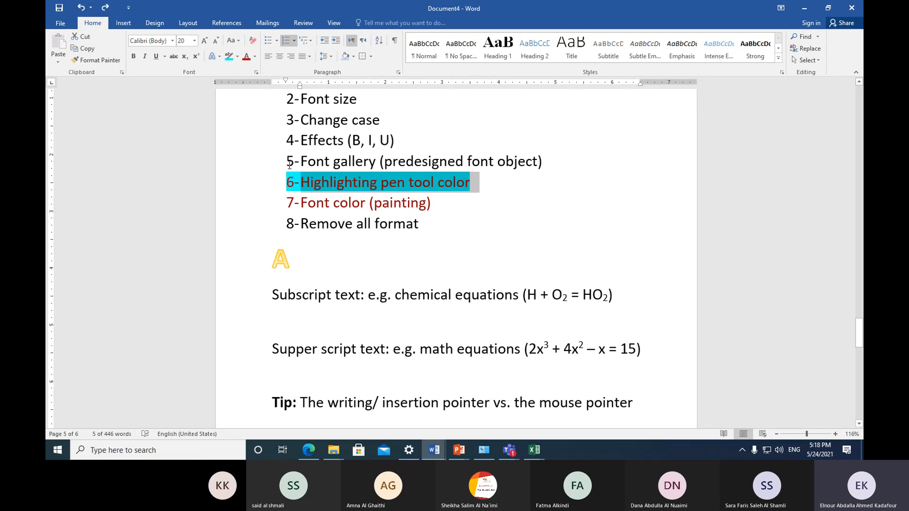
pyautogui.click(252, 41)
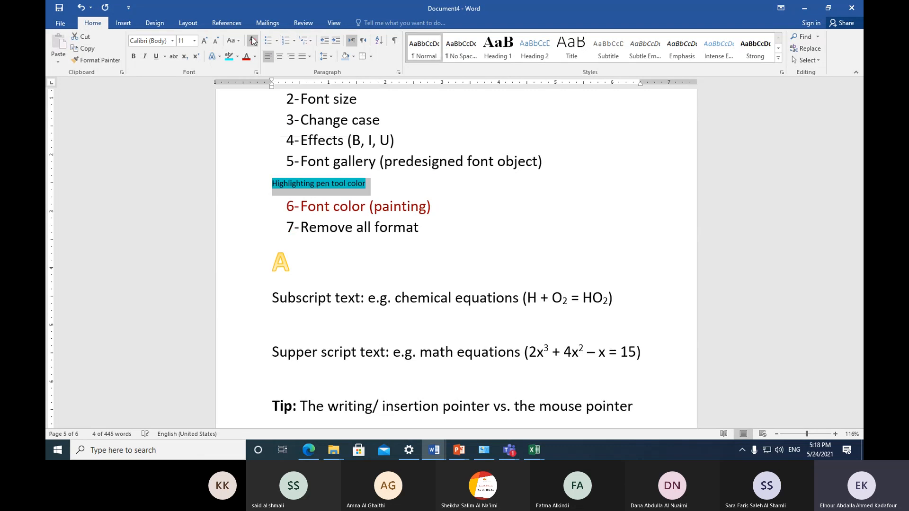
pyautogui.click(81, 7)
pyautogui.click(438, 227)
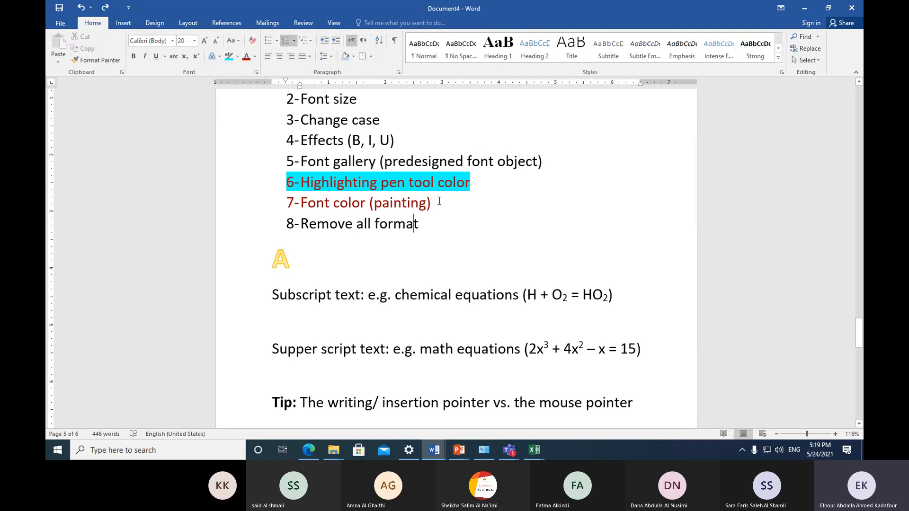
# Step: Add "(formatting)" before the colon in the "Font Group" heading
pyautogui.scroll(3, 439, 201)
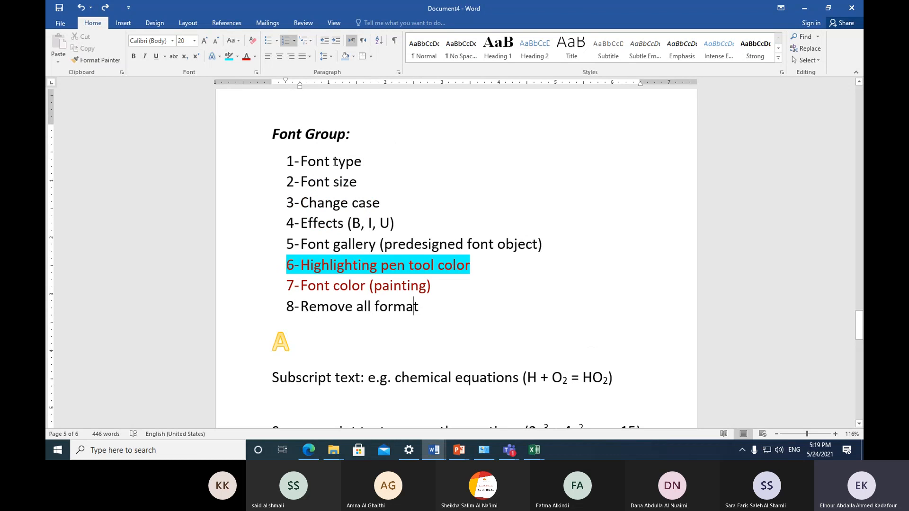
pyautogui.click(346, 135)
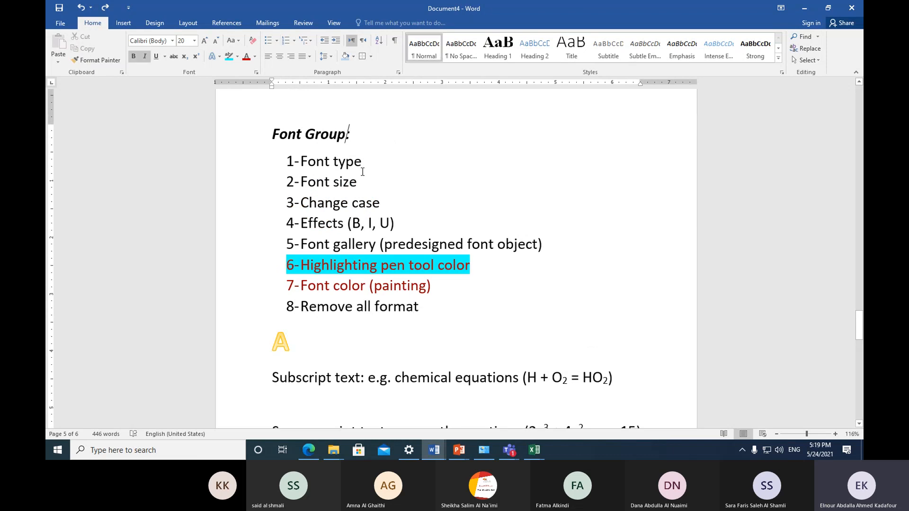
pyautogui.write('(')
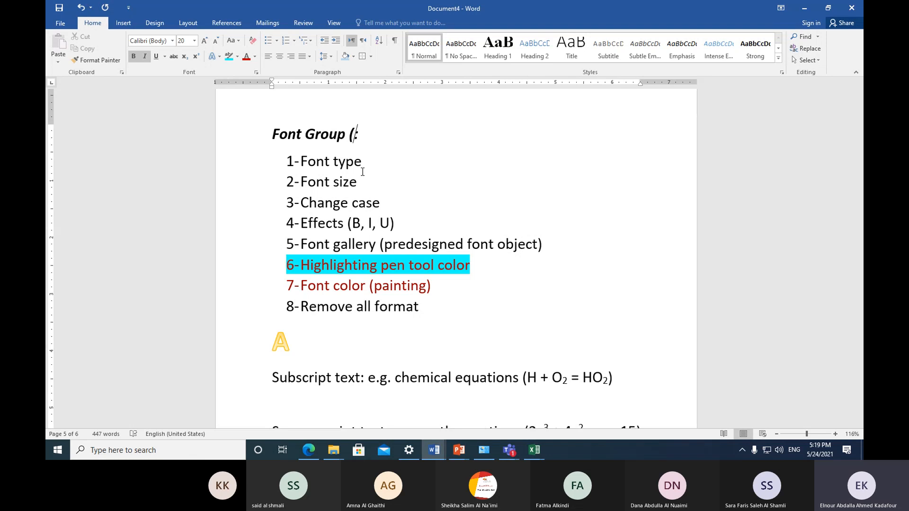
pyautogui.write('formatting')
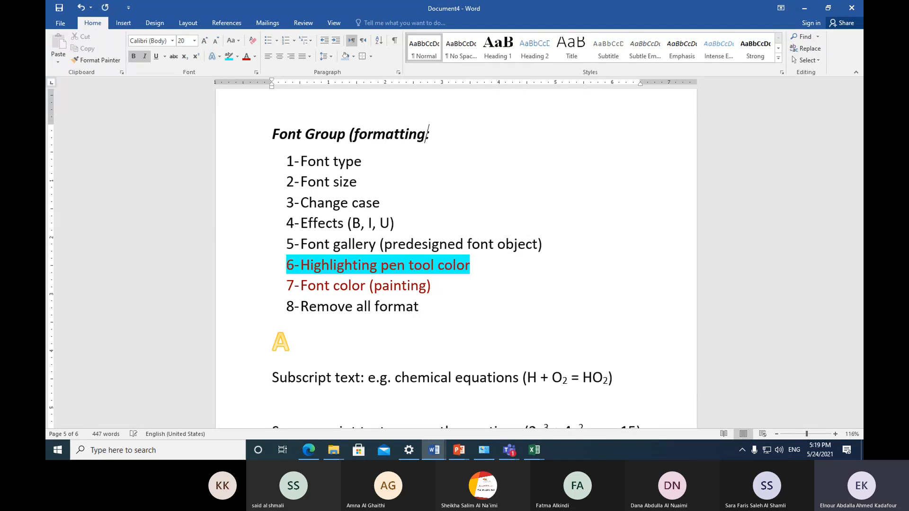
pyautogui.write(')')
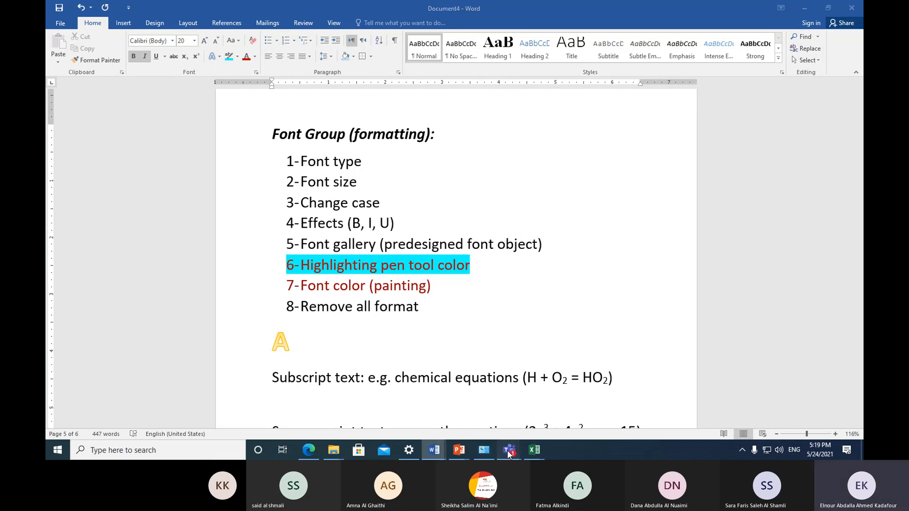
pyautogui.moveTo(509, 449)
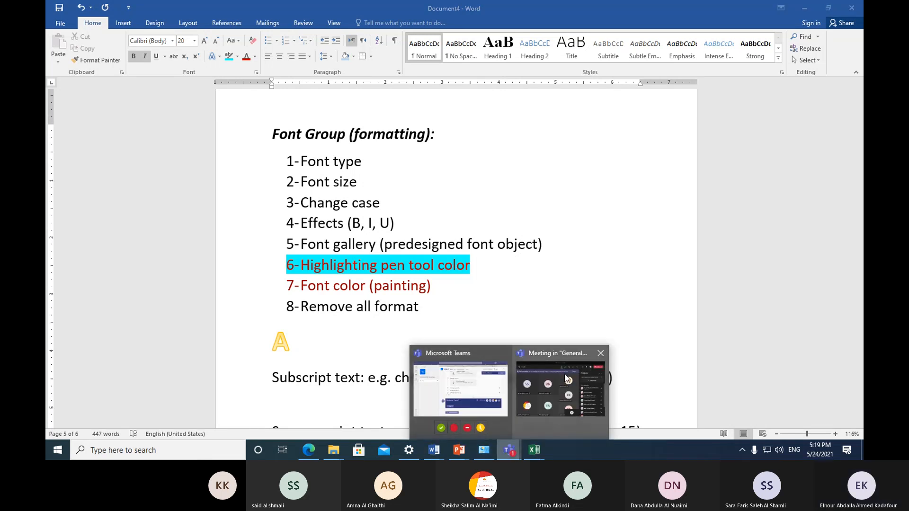
pyautogui.moveTo(566, 379)
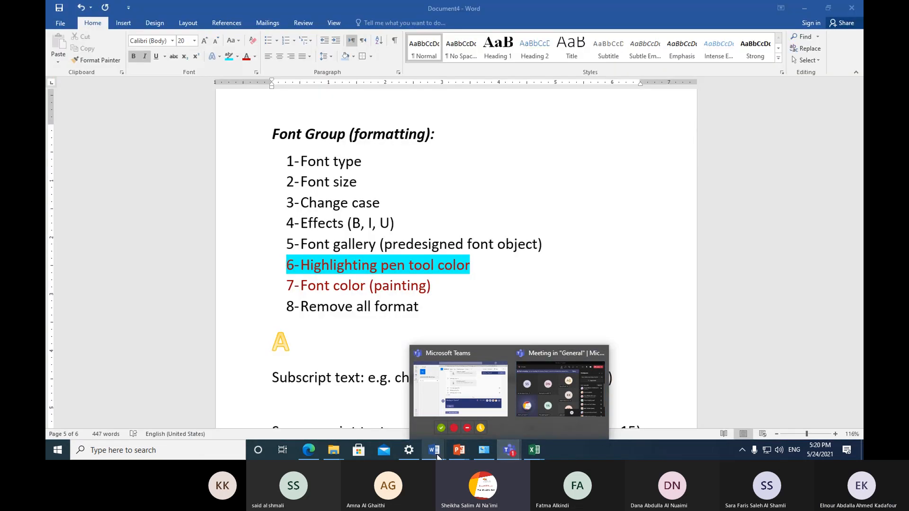
pyautogui.moveTo(436, 452)
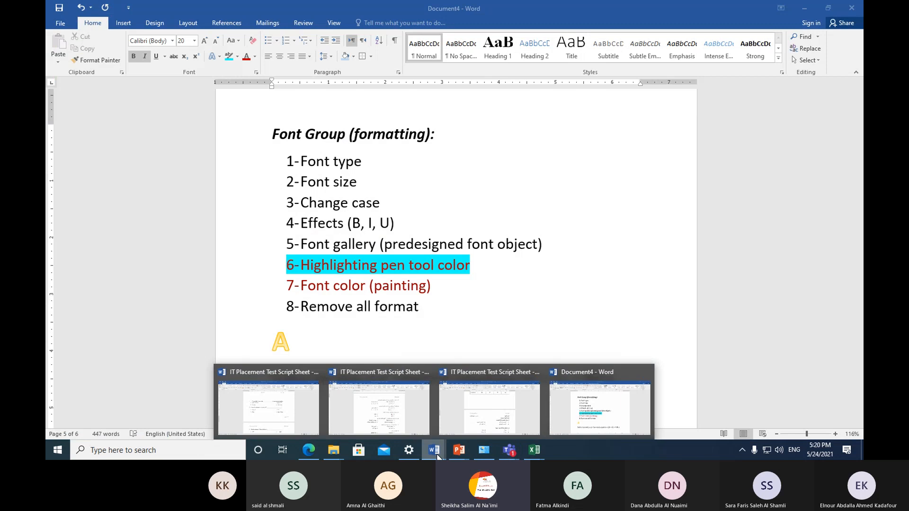
pyautogui.click(589, 408)
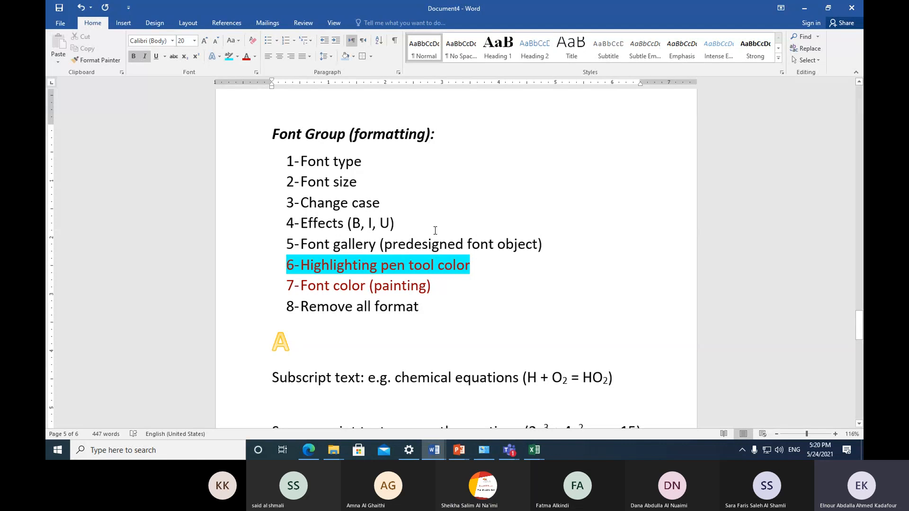
pyautogui.click(440, 291)
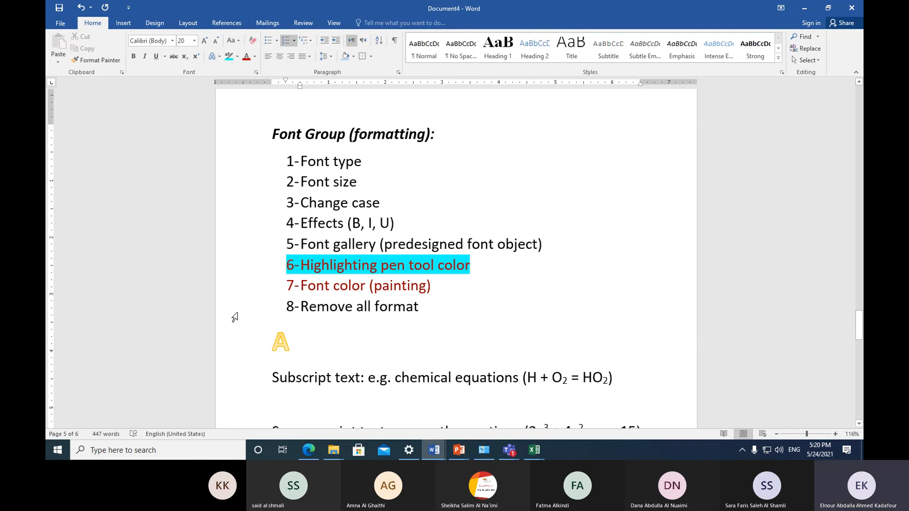
# Step: Browse the available fonts for the "Font size" list item and set its font to Harlow Solid Italic
pyautogui.click(247, 185)
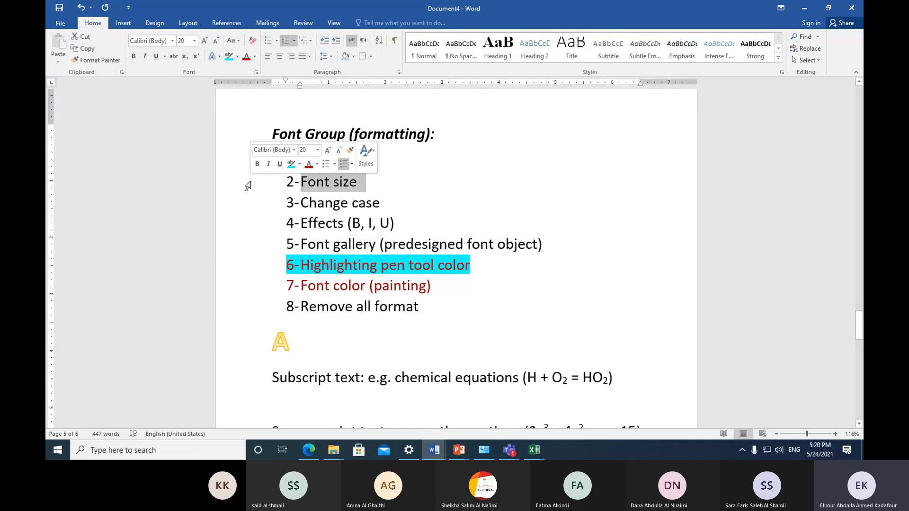
pyautogui.click(173, 40)
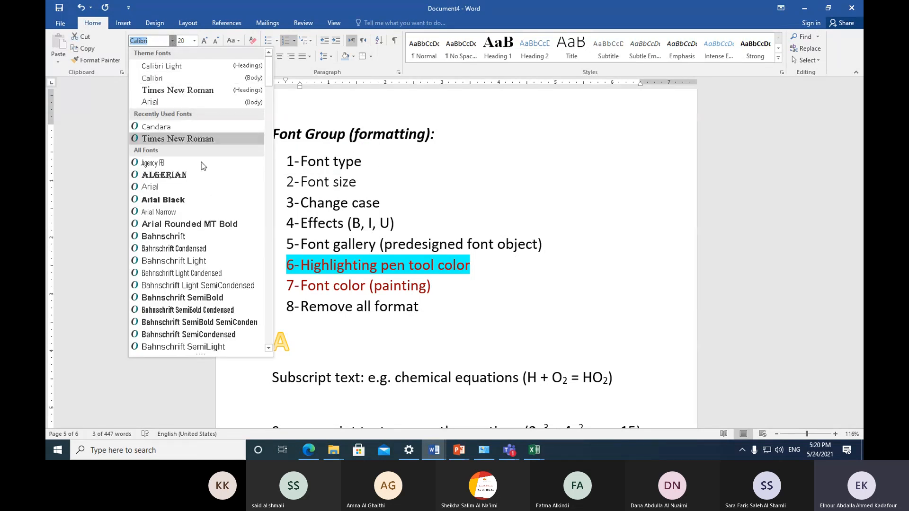
pyautogui.scroll(-15, 211, 274)
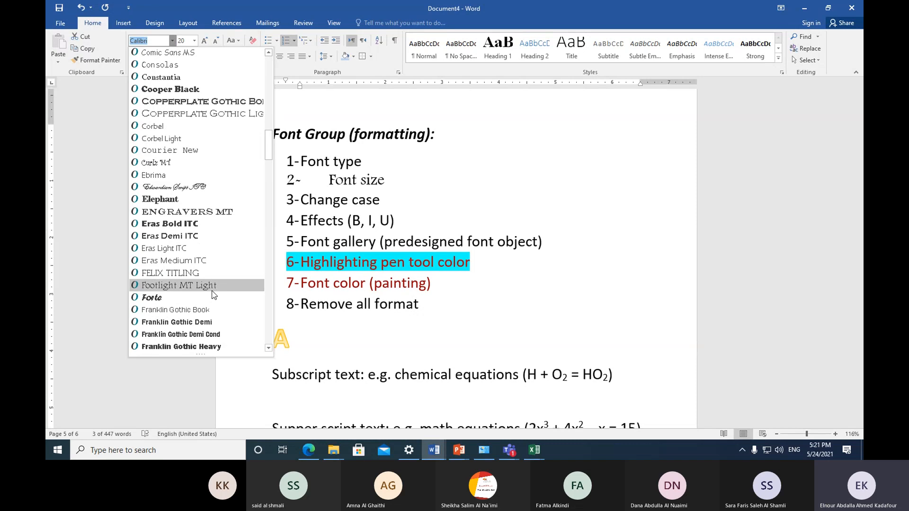
pyautogui.scroll(-14, 214, 294)
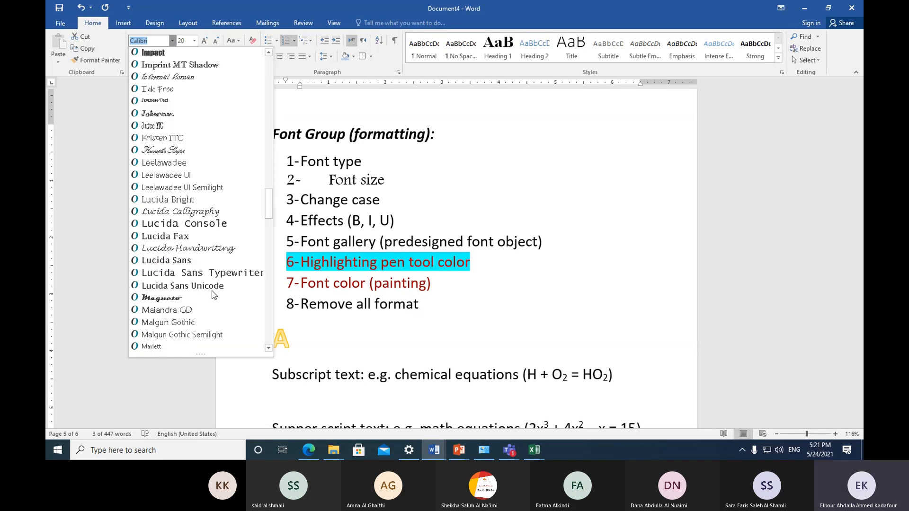
pyautogui.scroll(-8, 212, 294)
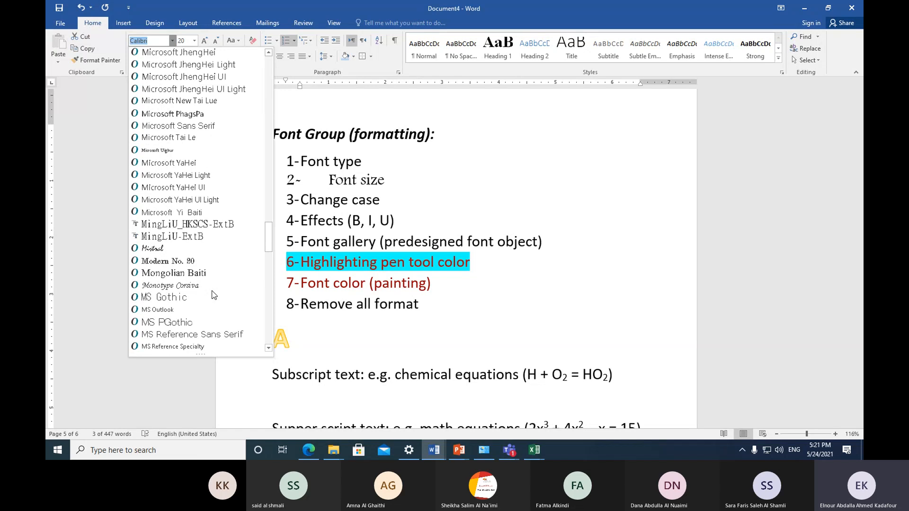
pyautogui.scroll(-2, 214, 295)
pyautogui.scroll(-2, 212, 295)
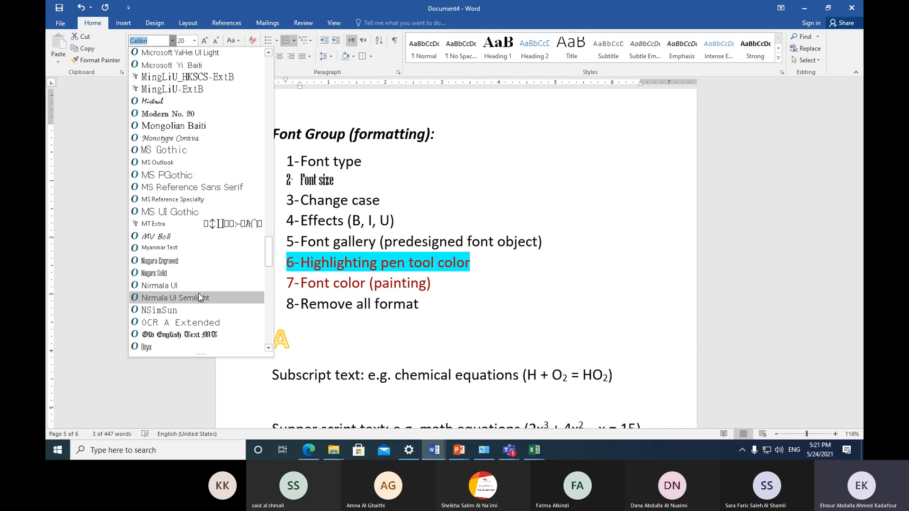
pyautogui.scroll(-6, 199, 297)
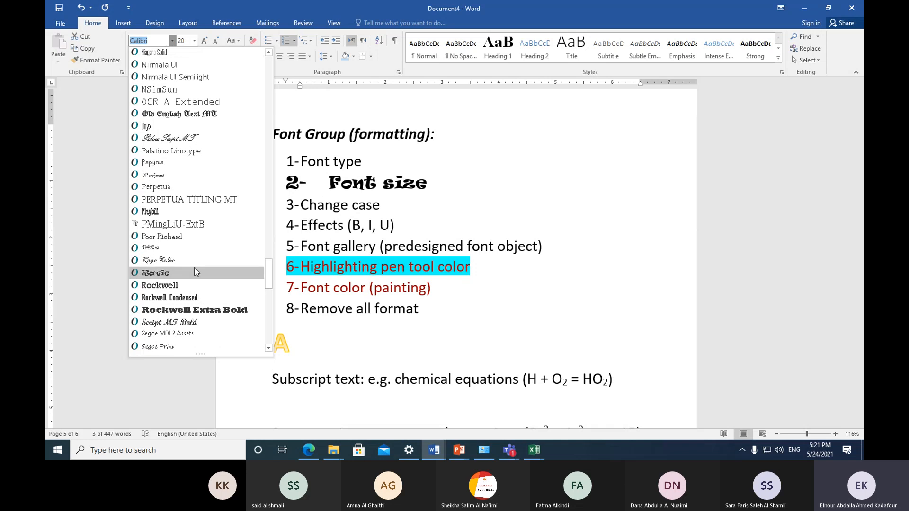
pyautogui.scroll(-10, 203, 284)
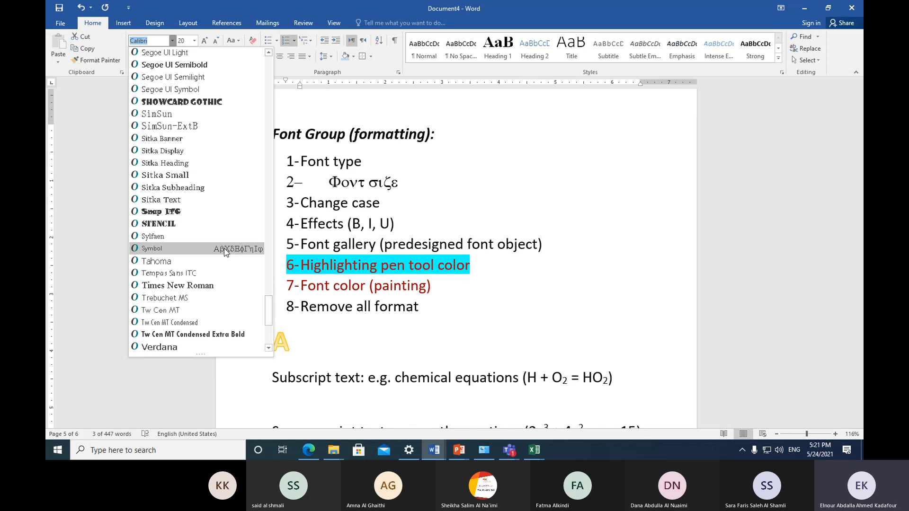
pyautogui.scroll(-5, 224, 248)
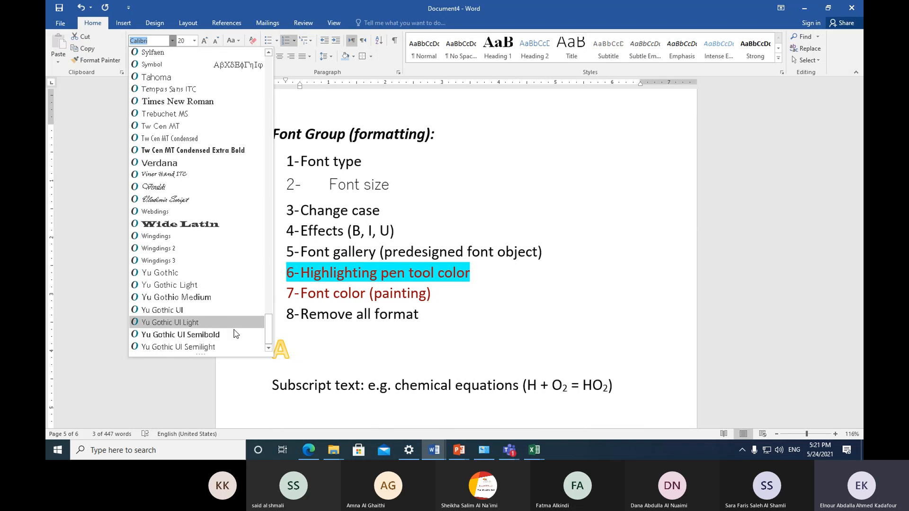
pyautogui.scroll(5, 246, 302)
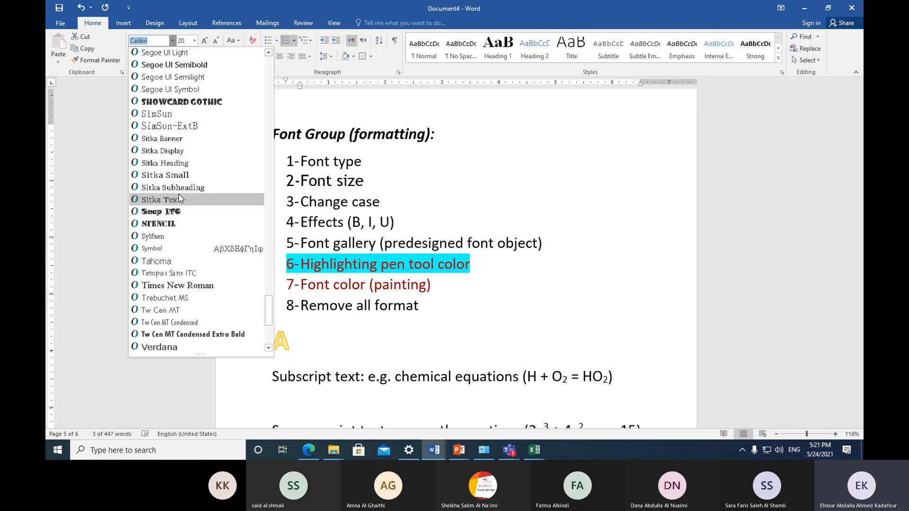
pyautogui.scroll(4, 202, 175)
pyautogui.scroll(4, 201, 174)
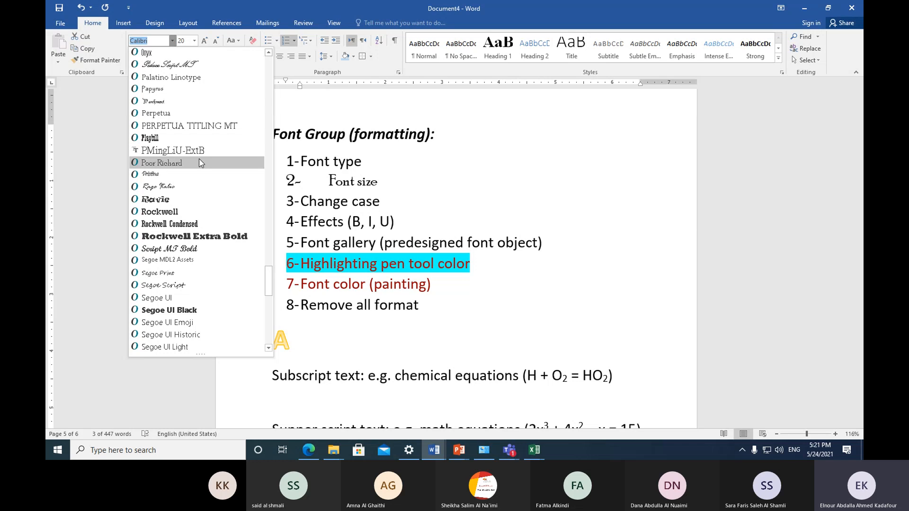
pyautogui.scroll(3, 200, 160)
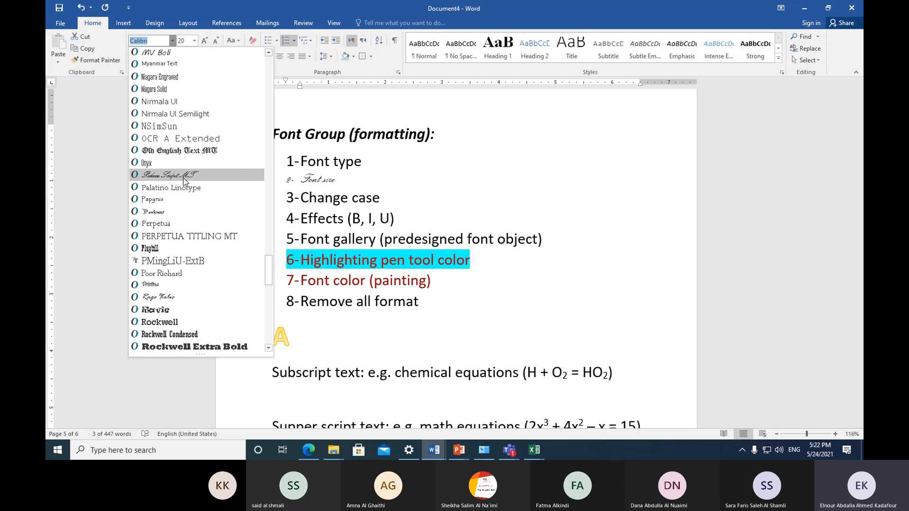
pyautogui.scroll(1, 183, 178)
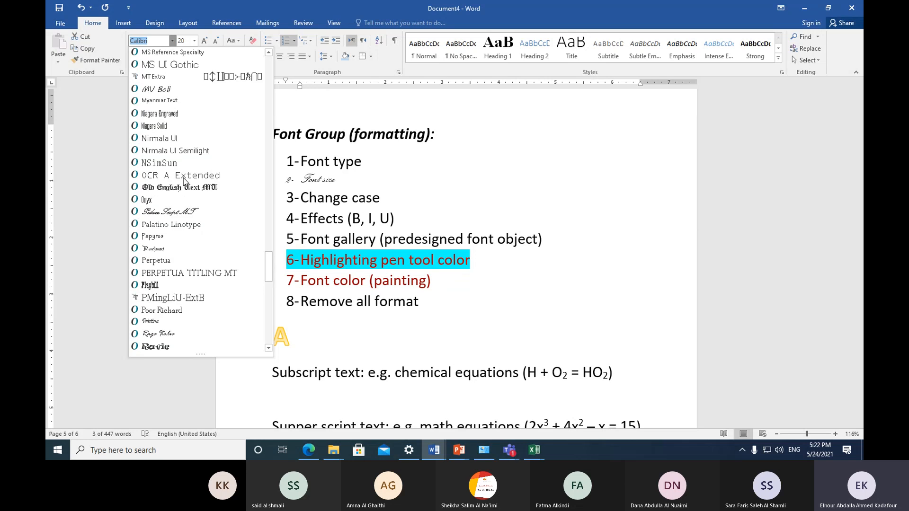
pyautogui.scroll(5, 183, 180)
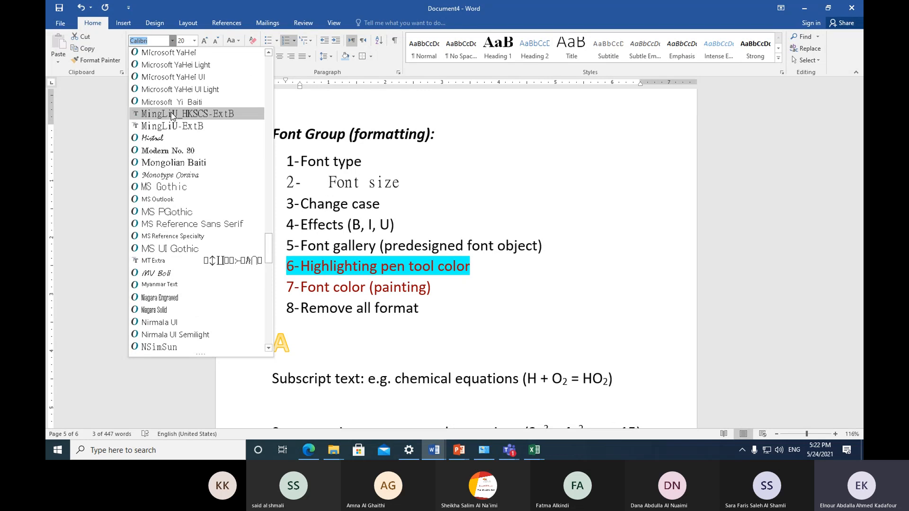
pyautogui.scroll(5, 171, 112)
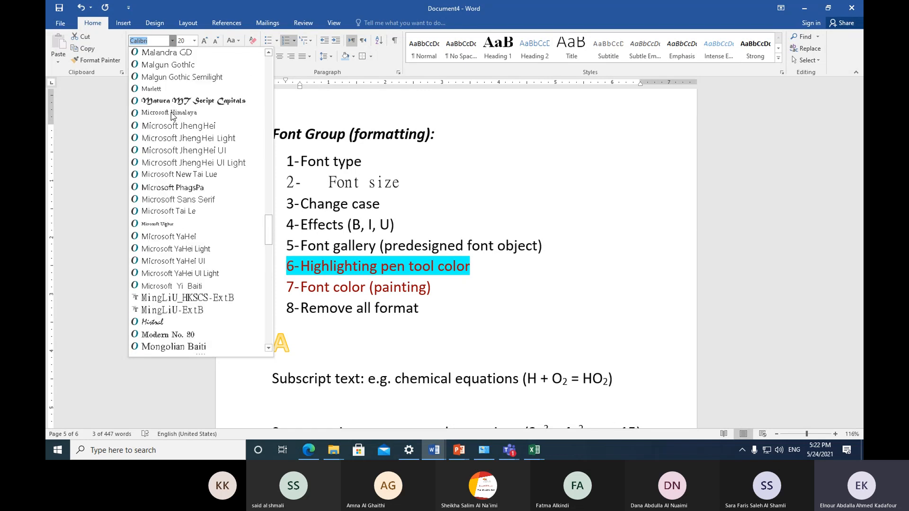
pyautogui.scroll(5, 172, 115)
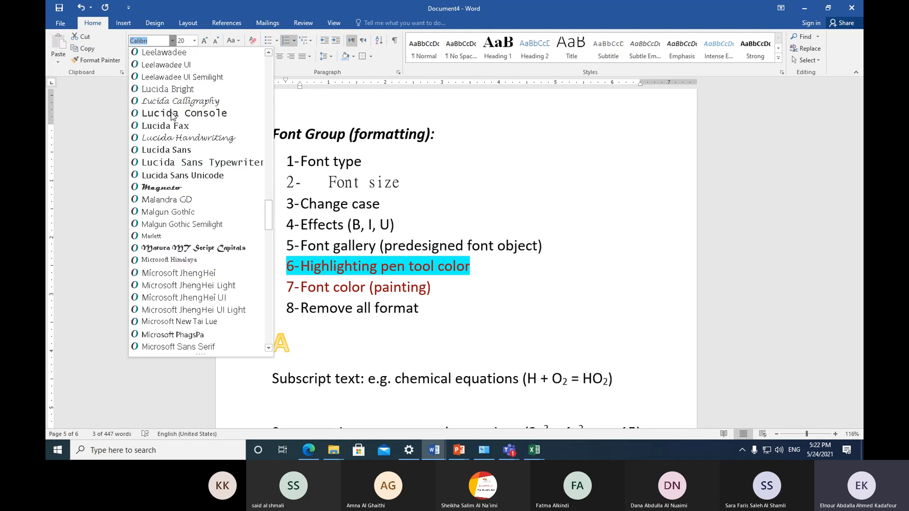
pyautogui.scroll(5, 171, 115)
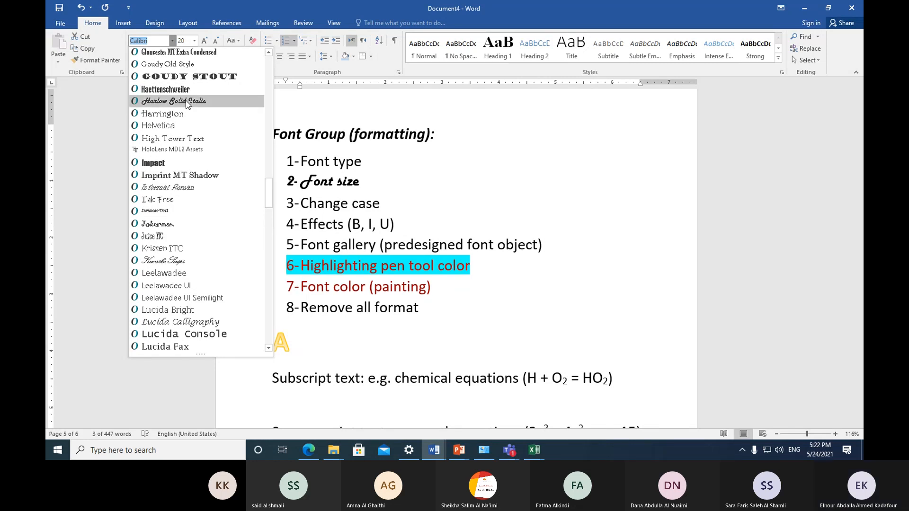
pyautogui.click(187, 104)
pyautogui.click(436, 204)
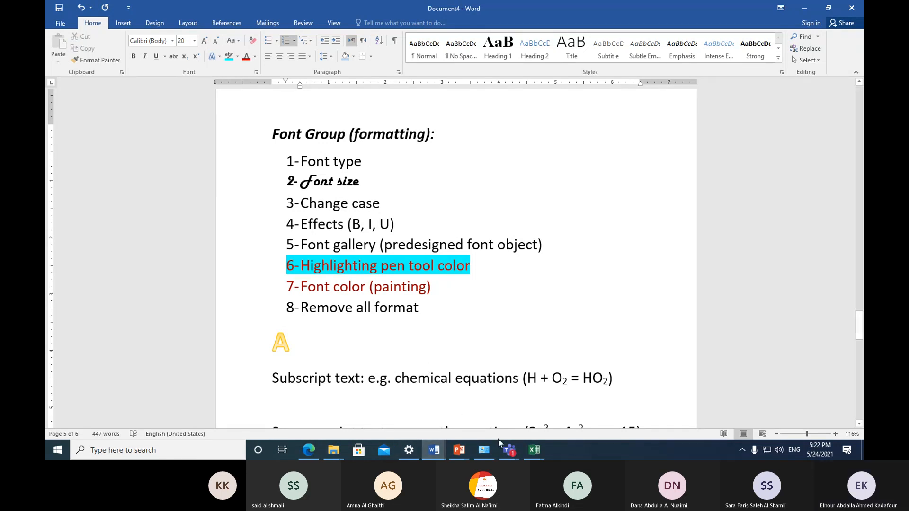
pyautogui.click(507, 451)
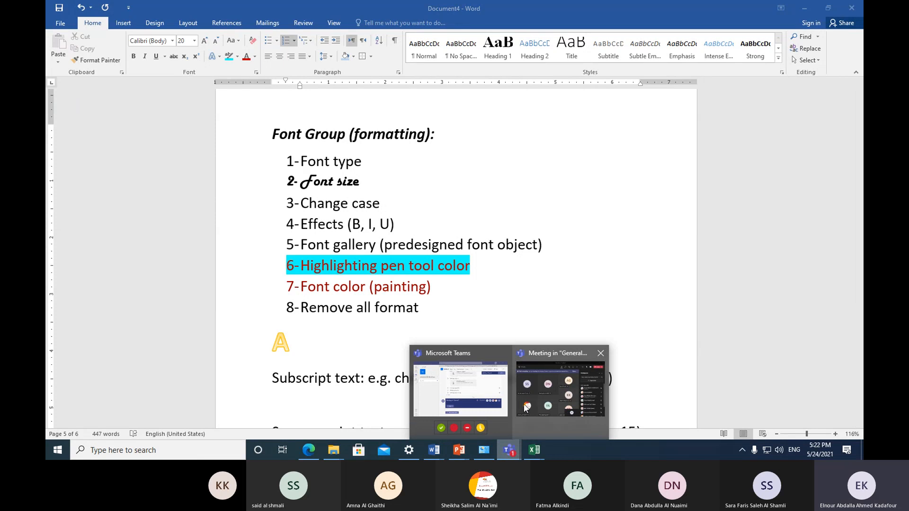
pyautogui.moveTo(524, 408)
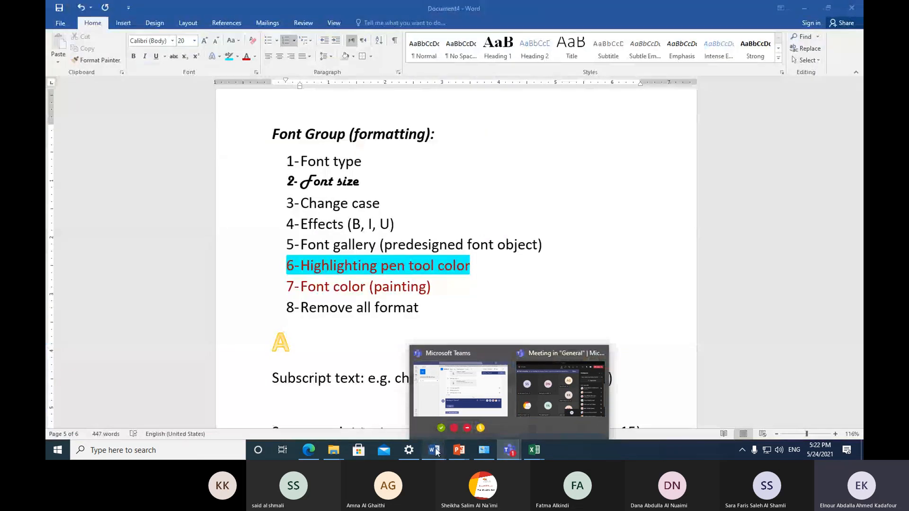
pyautogui.moveTo(436, 447)
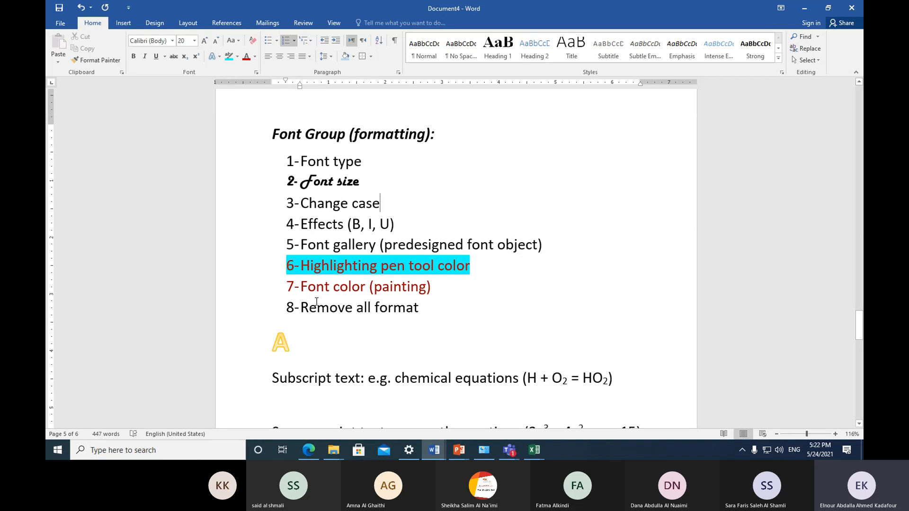
# Step: Make the words "Subscript text" before the chemical equations example bold and italic
pyautogui.scroll(-3, 310, 345)
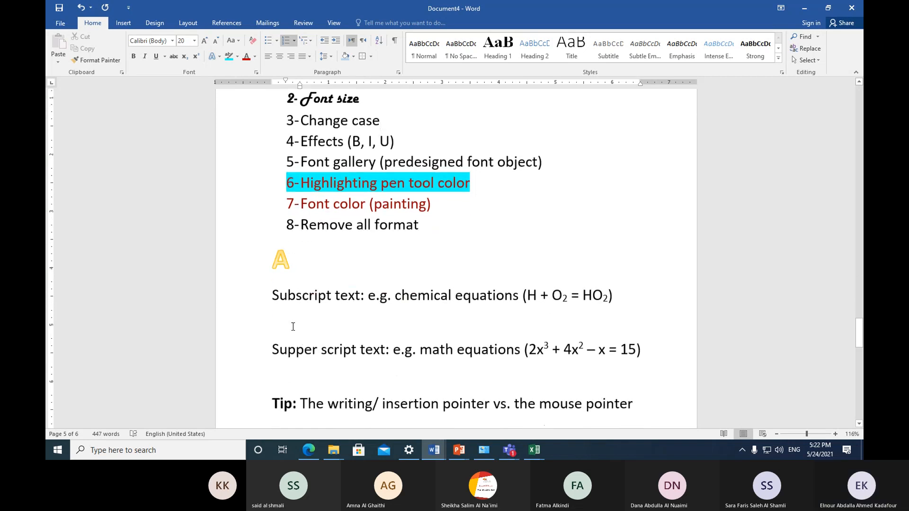
pyautogui.moveTo(273, 240); pyautogui.dragTo(351, 243)
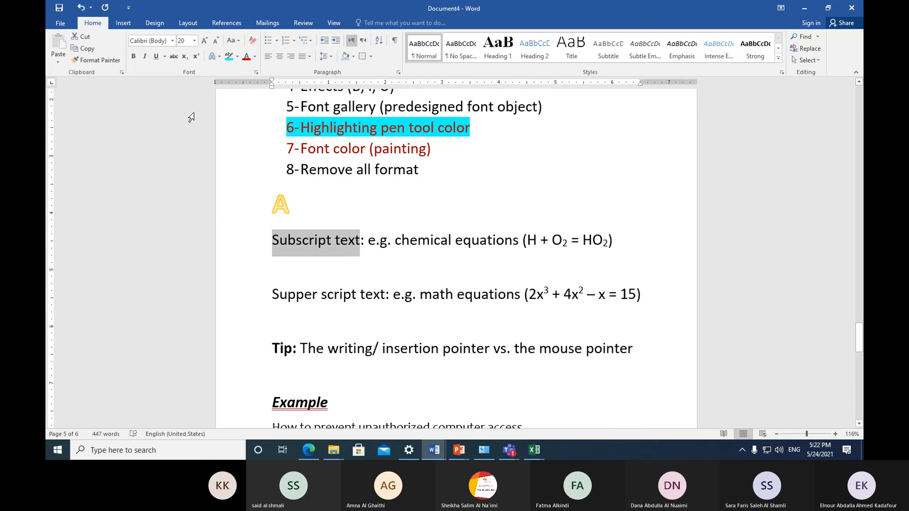
pyautogui.click(134, 56)
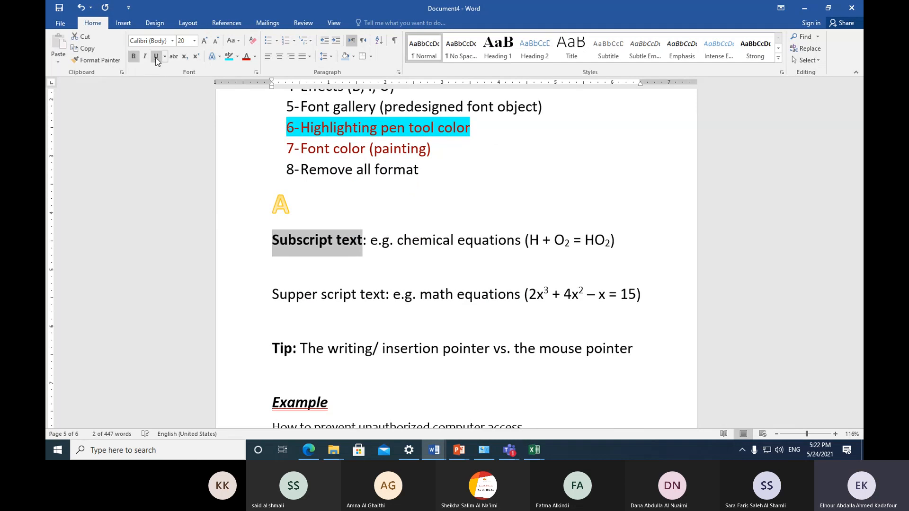
pyautogui.click(145, 56)
# Step: Apply bold and italic to the words "Supper script text" before the math equations example
pyautogui.moveTo(272, 294); pyautogui.dragTo(371, 308)
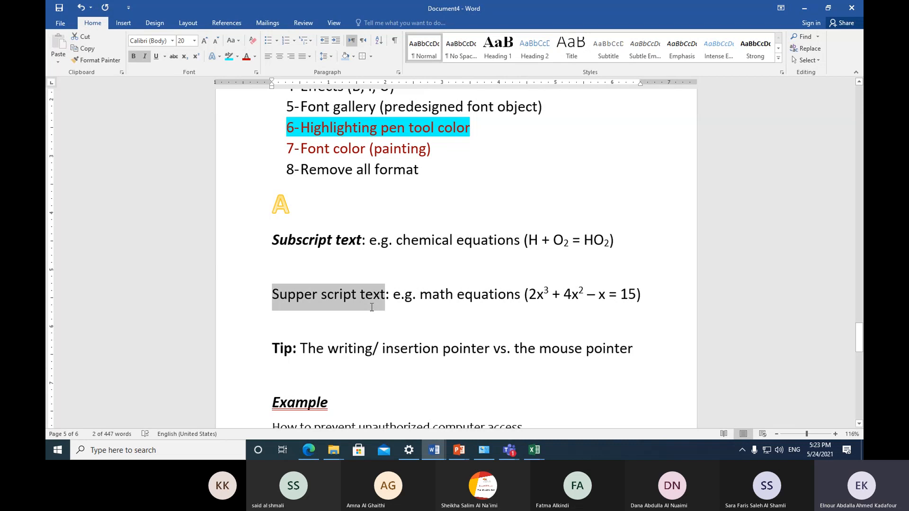
pyautogui.click(134, 57)
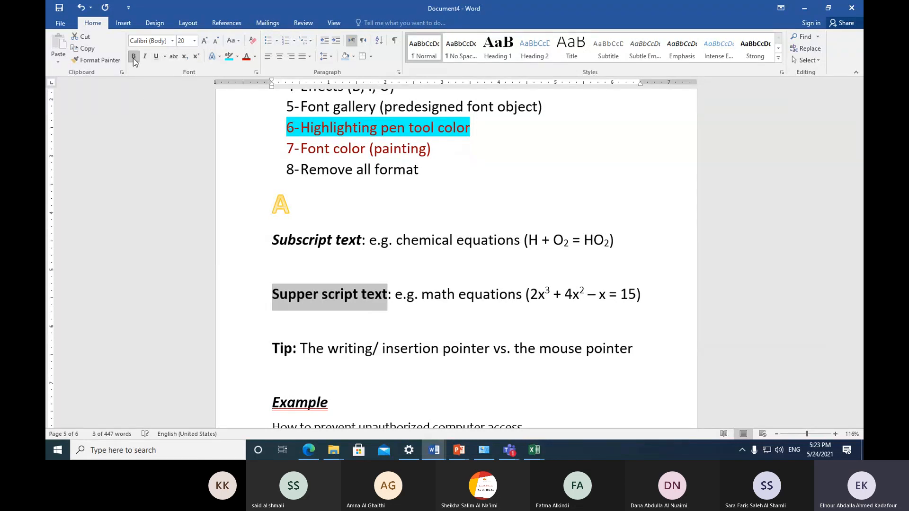
pyautogui.click(144, 56)
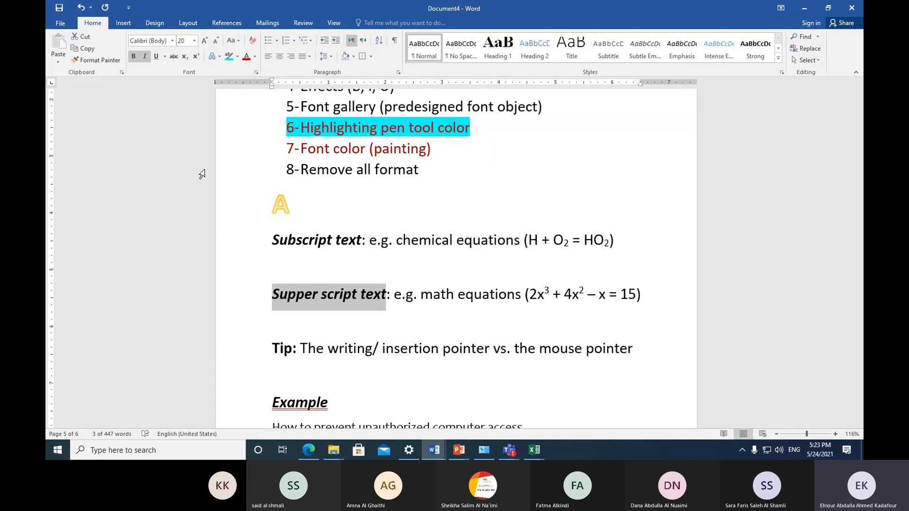
pyautogui.click(350, 324)
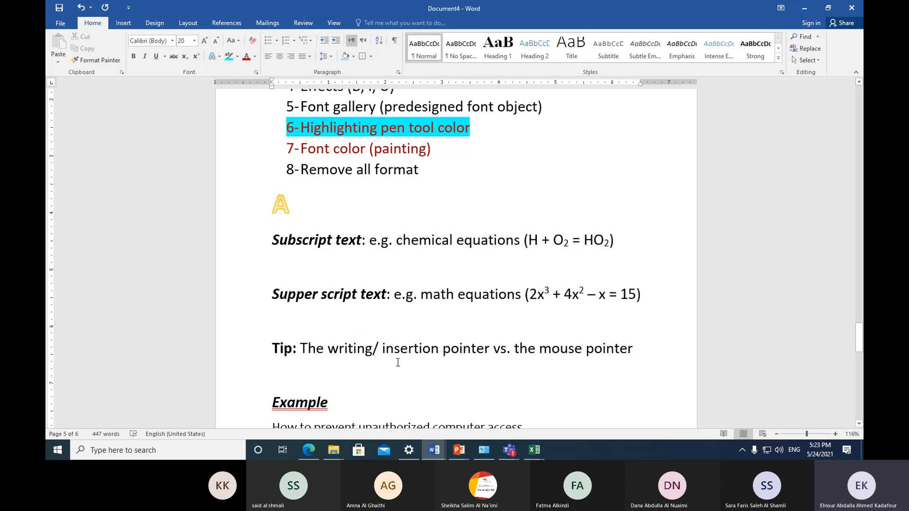
# Step: Switch to the Microsoft Teams meeting window to check the participants, and return to the Word document
pyautogui.moveTo(511, 442)
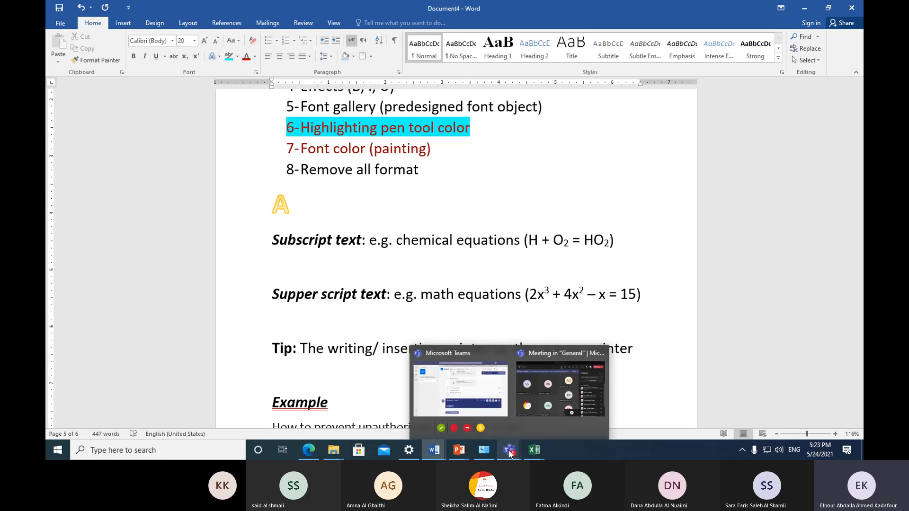
pyautogui.click(520, 396)
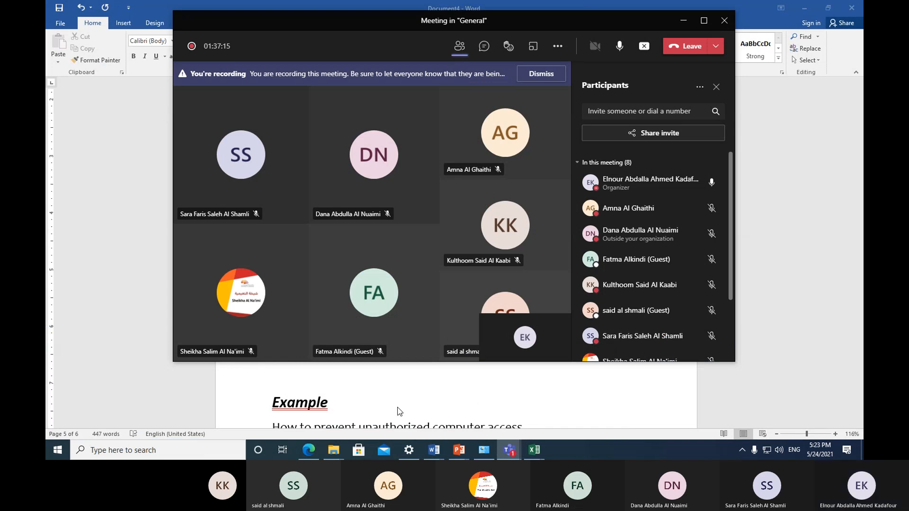
pyautogui.hotkey('alt', 'Tab')
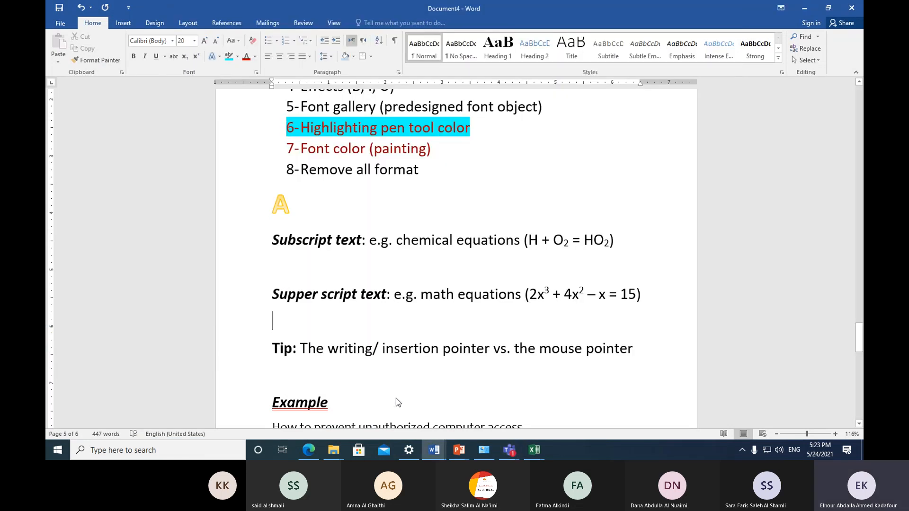
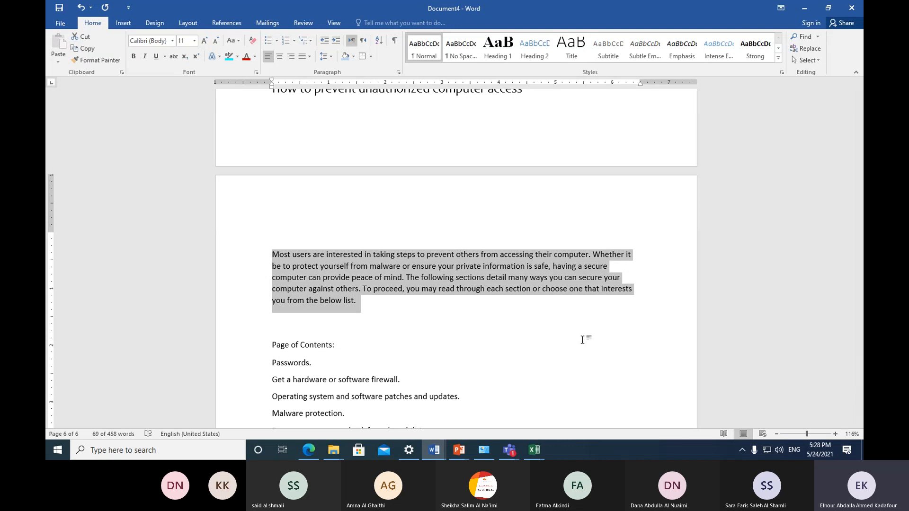
# Step: Justify the selected paragraph starting "Most users are interested" and return it to left alignment
pyautogui.click(304, 59)
pyautogui.click(314, 70)
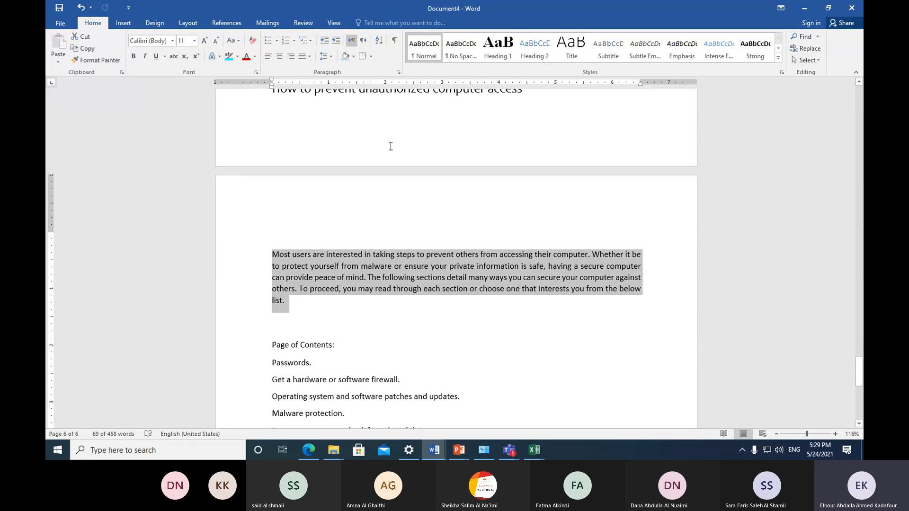
pyautogui.hotkey('ctrl', 'l')
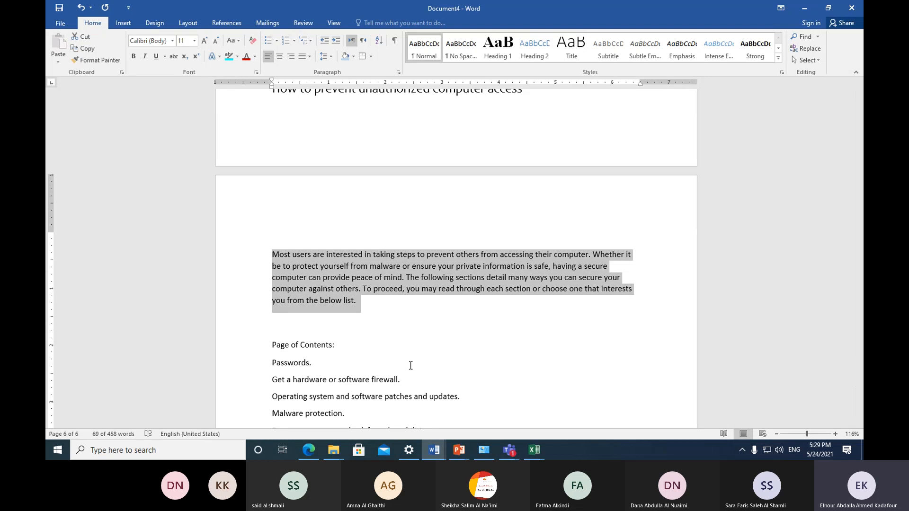
# Step: Switch the selected "Most users are interested" paragraph to justified, back to left alignment, and to justified again
pyautogui.click(309, 57)
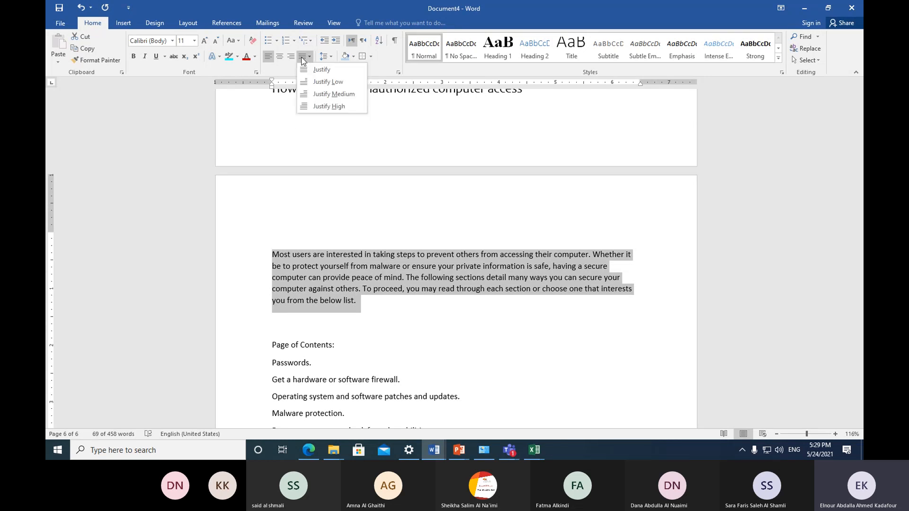
pyautogui.click(304, 71)
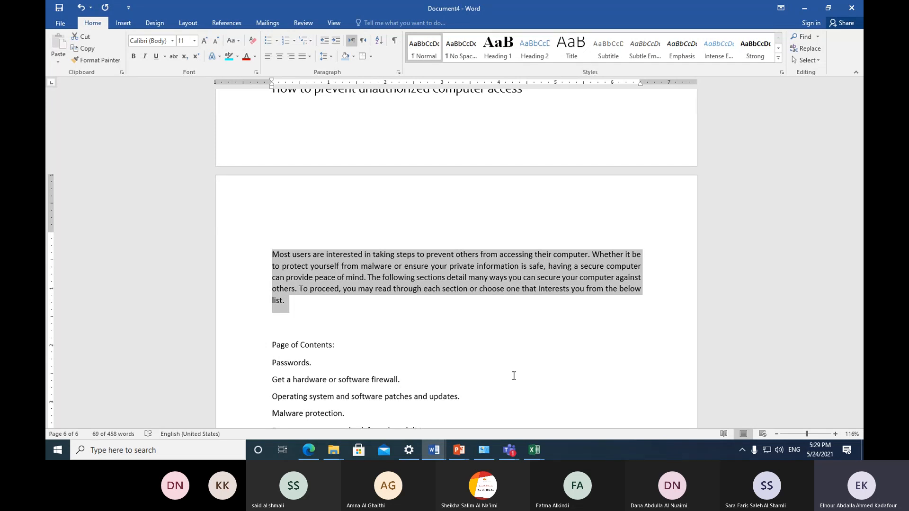
pyautogui.click(267, 57)
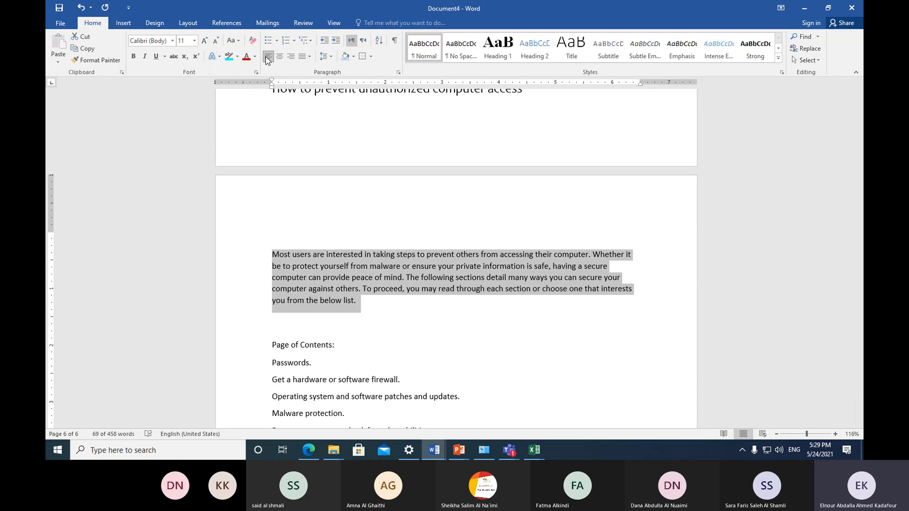
pyautogui.click(303, 58)
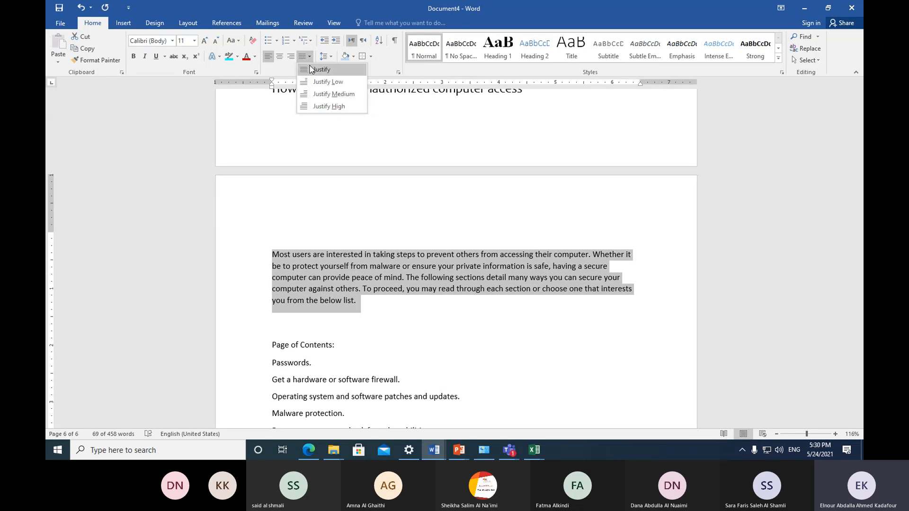
pyautogui.click(311, 69)
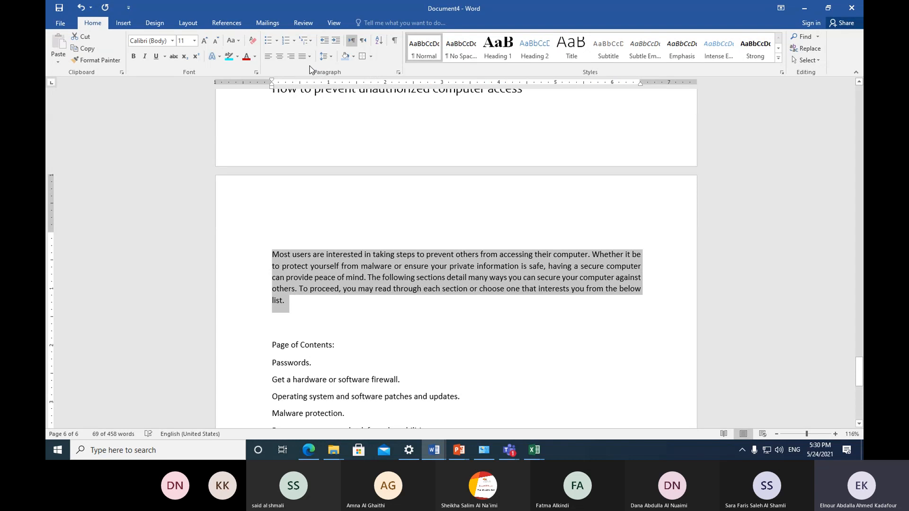
# Step: Try Justify Medium, Justify High and Justify Low on the selected paragraph, and return it to plain Justify
pyautogui.click(308, 57)
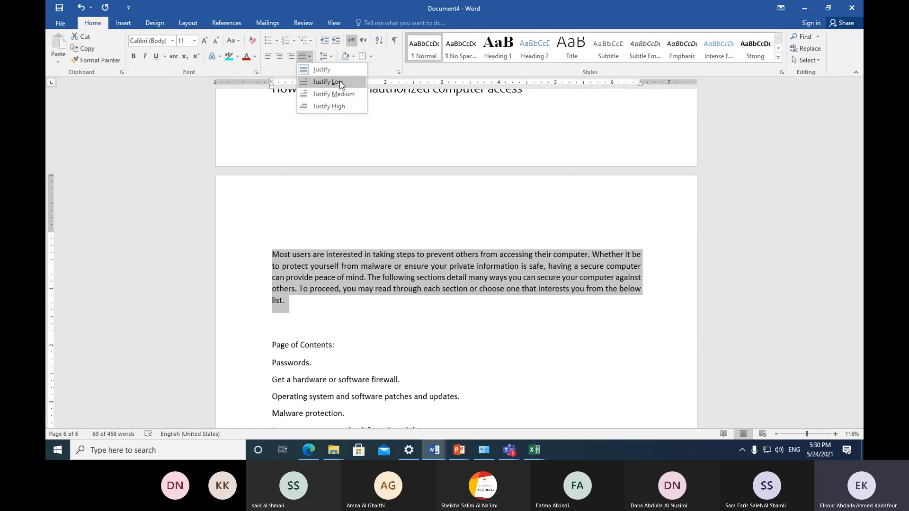
pyautogui.click(348, 95)
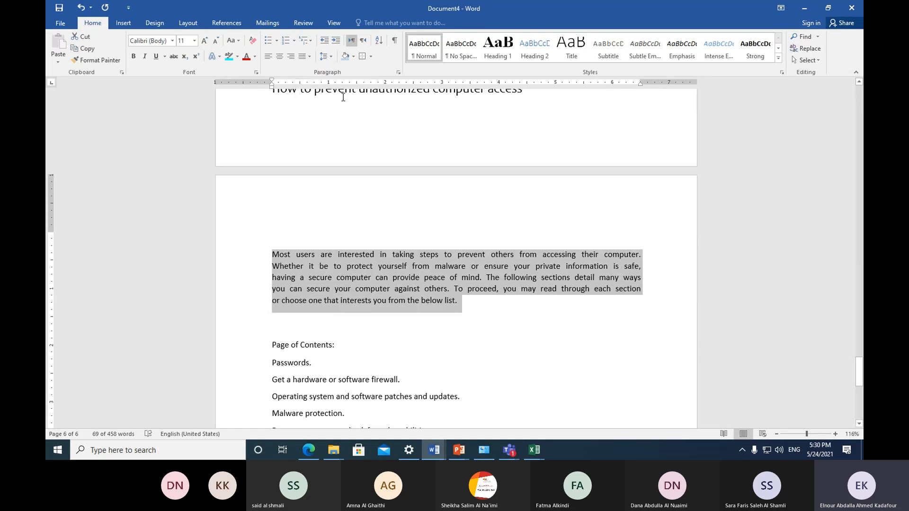
pyautogui.click(310, 57)
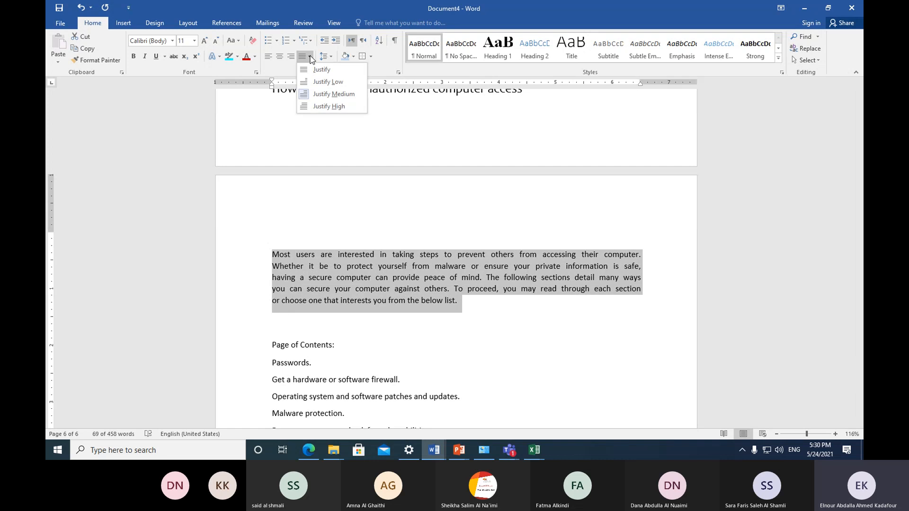
pyautogui.click(333, 107)
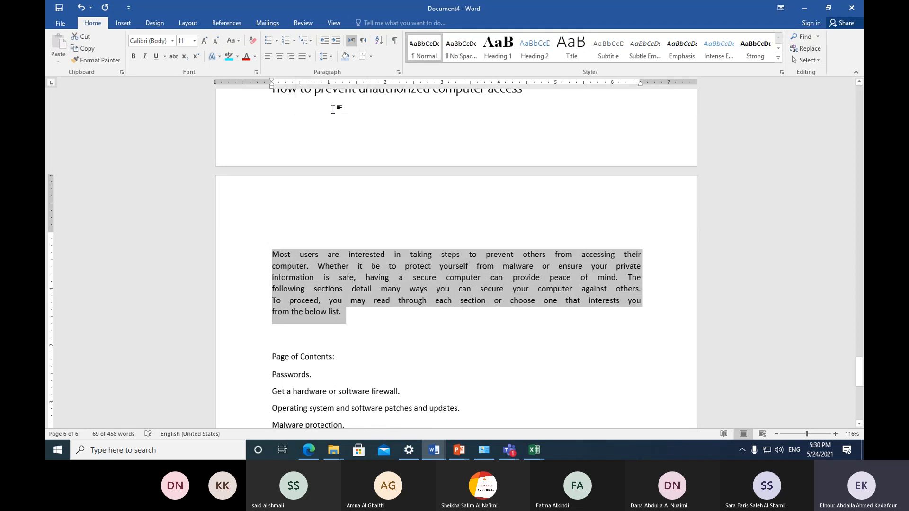
pyautogui.click(308, 56)
pyautogui.click(321, 82)
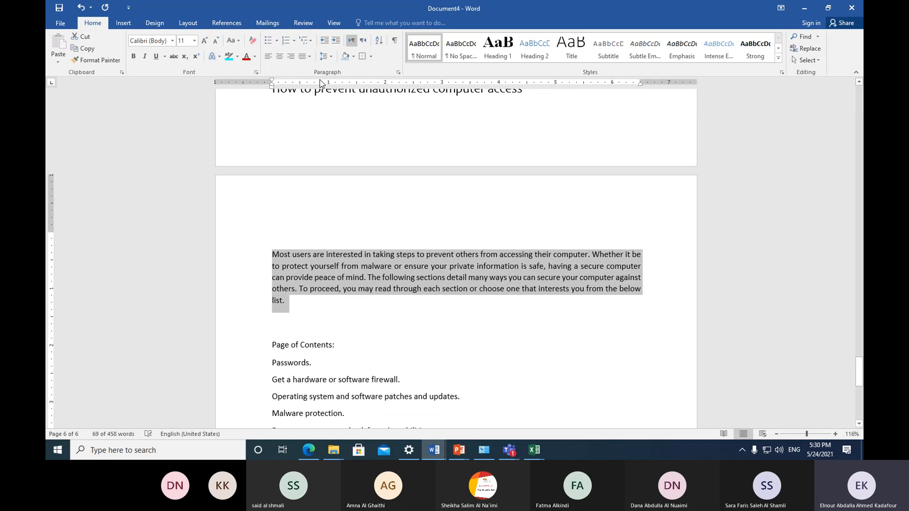
pyautogui.click(309, 57)
pyautogui.click(311, 68)
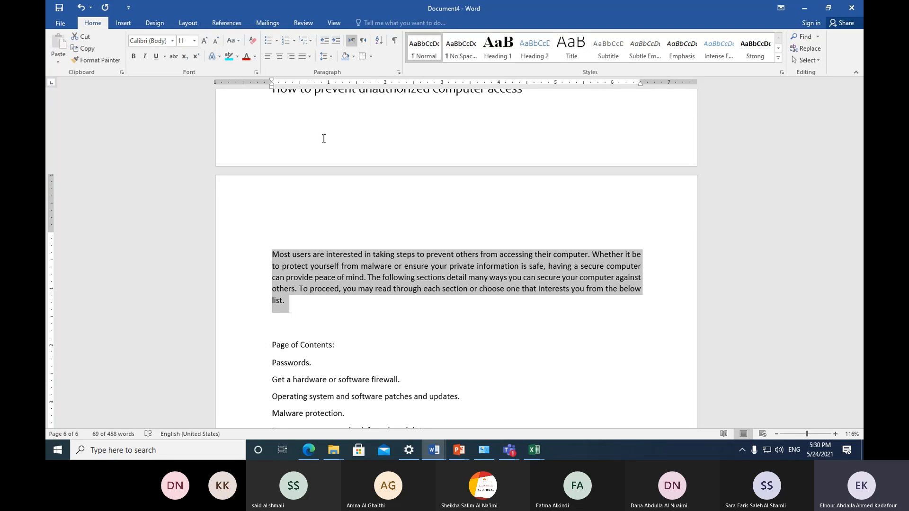
# Step: Add "Line spacing" as the third item of the numbered list under the Paragraph heading
pyautogui.scroll(2, 324, 138)
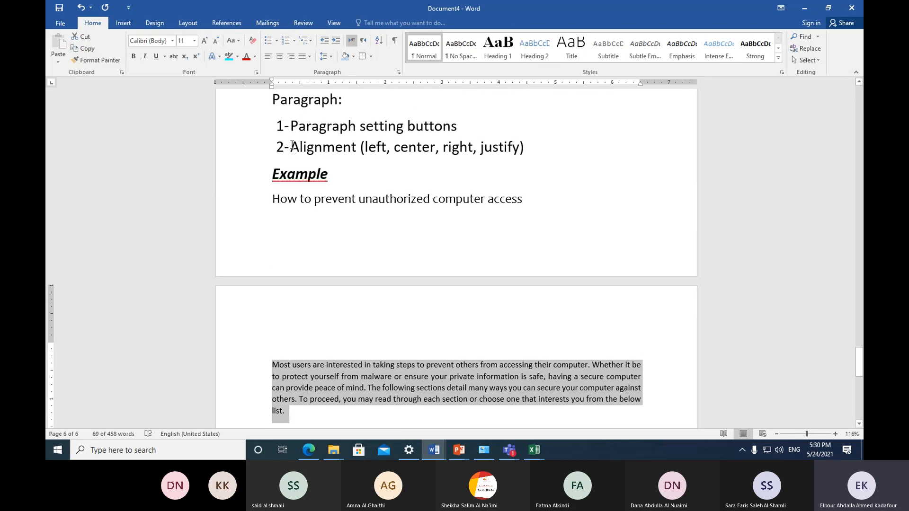
pyautogui.moveTo(290, 147); pyautogui.dragTo(356, 152)
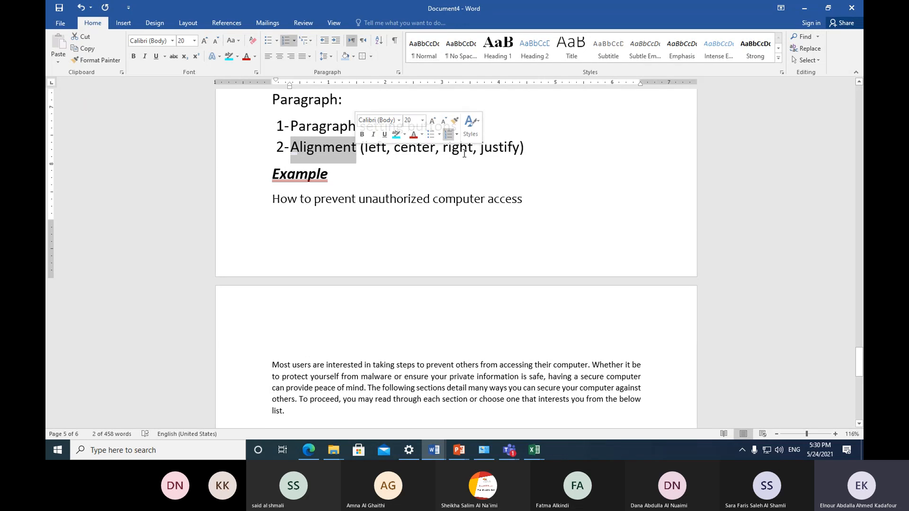
pyautogui.click(448, 182)
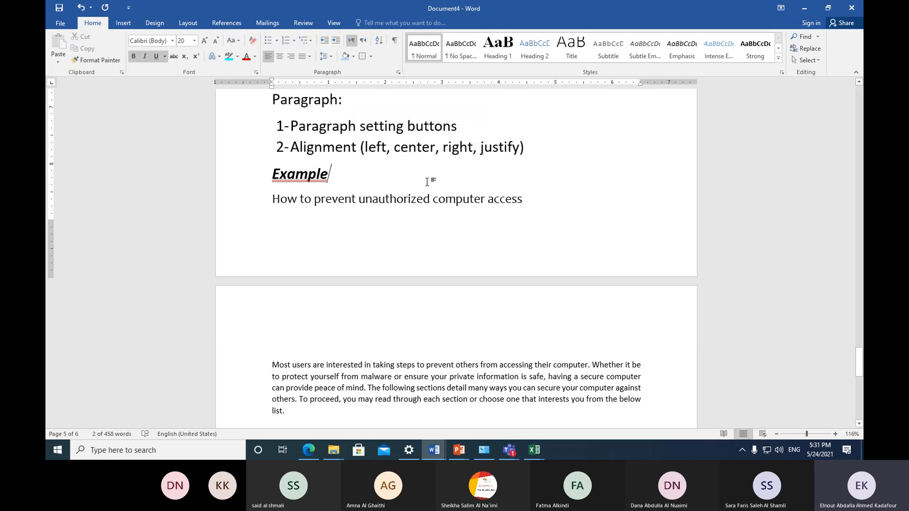
pyautogui.click(520, 147)
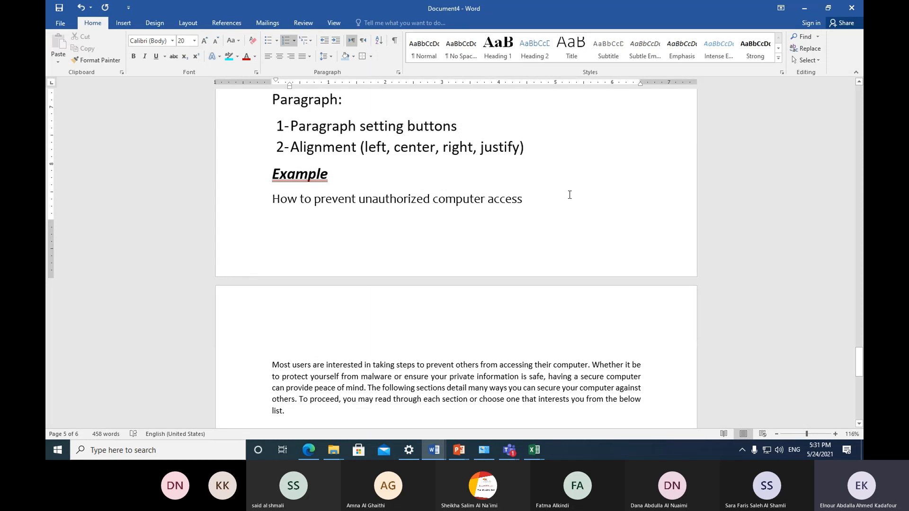
pyautogui.press('Return')
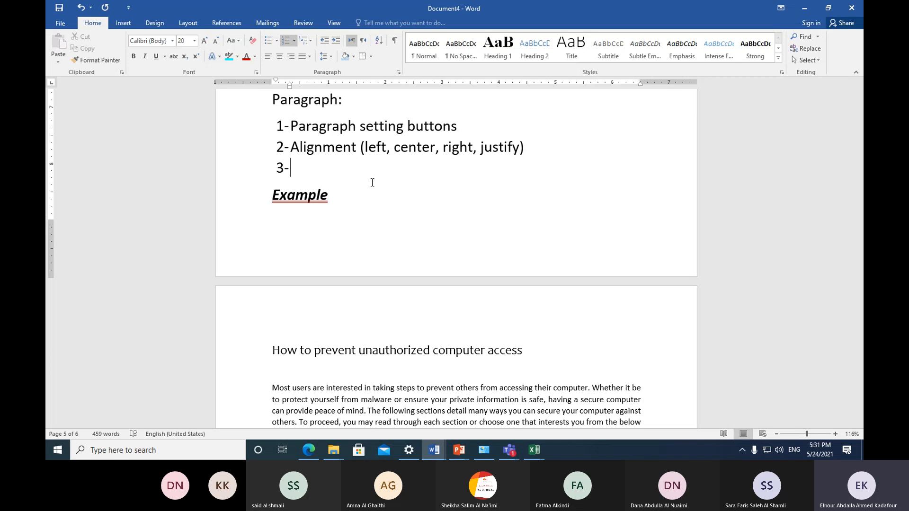
pyautogui.write('Line spacing')
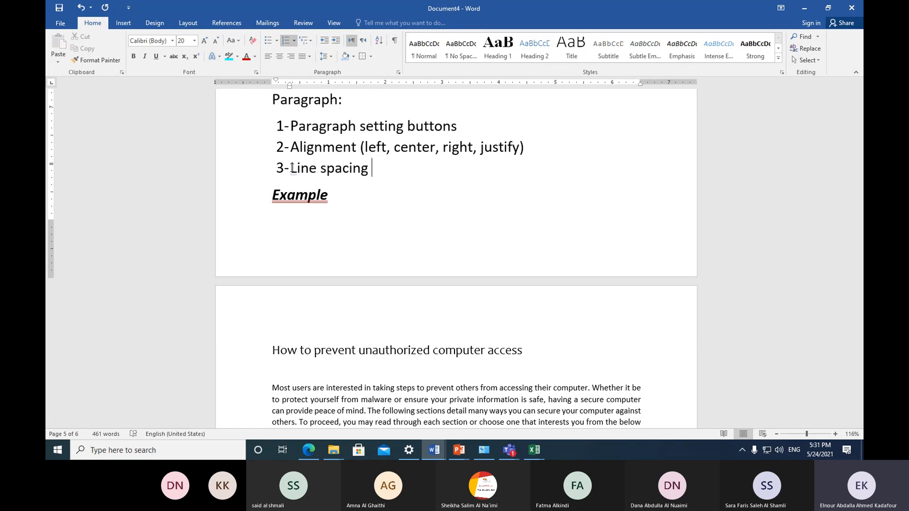
# Step: Set the line spacing of the "Most users are interested" paragraph to 2.0
pyautogui.scroll(-1, 291, 167)
pyautogui.scroll(-3, 291, 167)
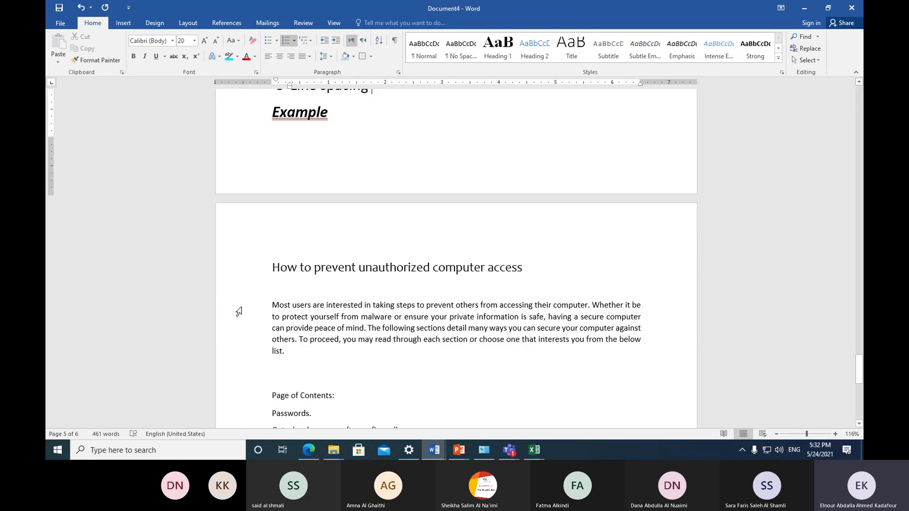
pyautogui.moveTo(249, 305); pyautogui.dragTo(259, 355)
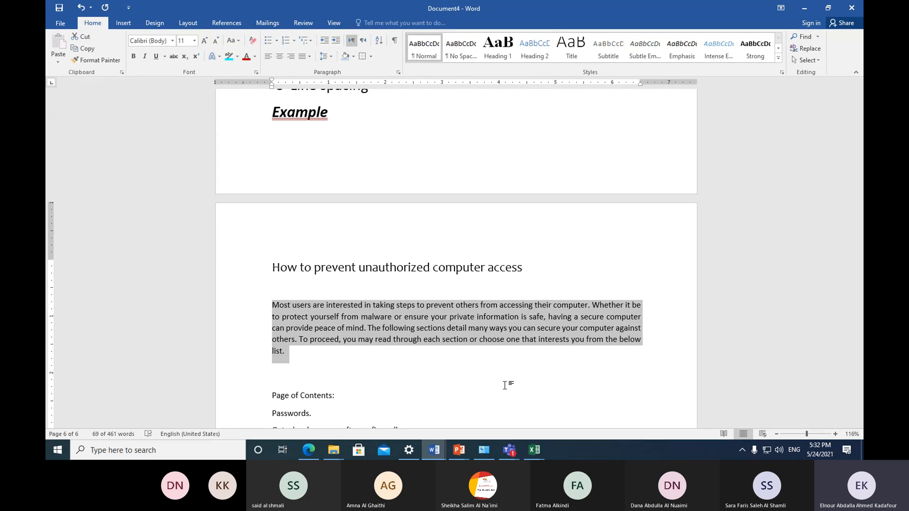
pyautogui.click(332, 57)
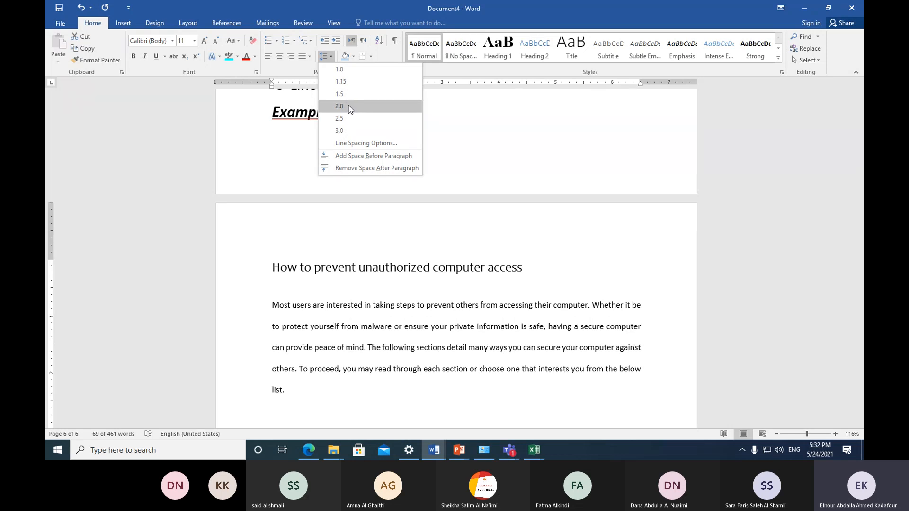
pyautogui.click(351, 107)
pyautogui.click(356, 316)
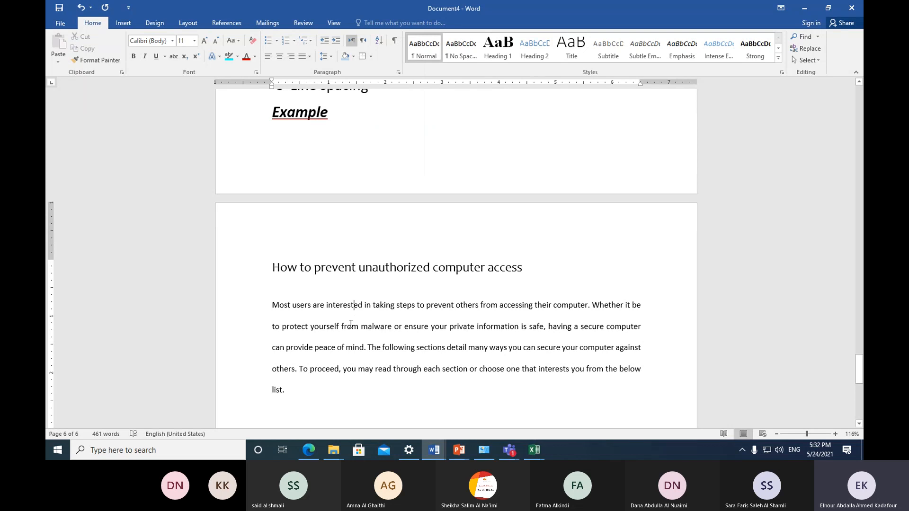
pyautogui.moveTo(342, 326); pyautogui.dragTo(384, 326)
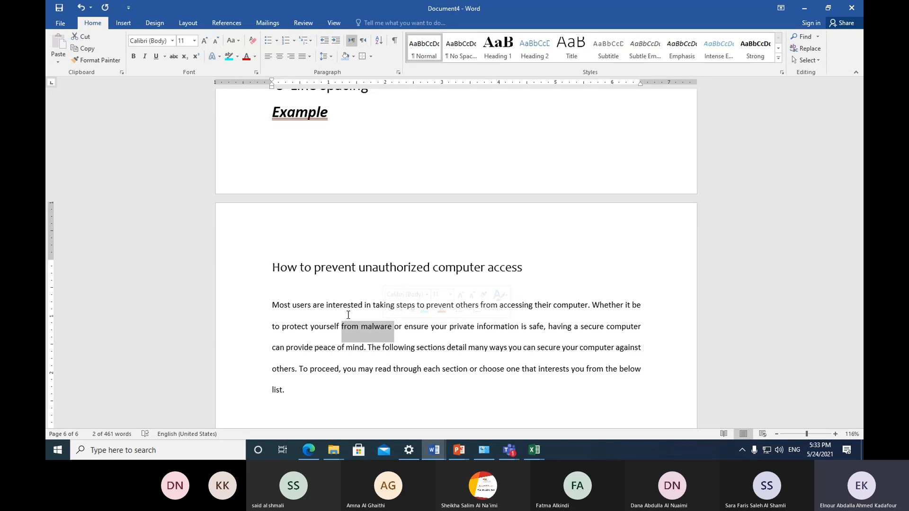
pyautogui.click(348, 313)
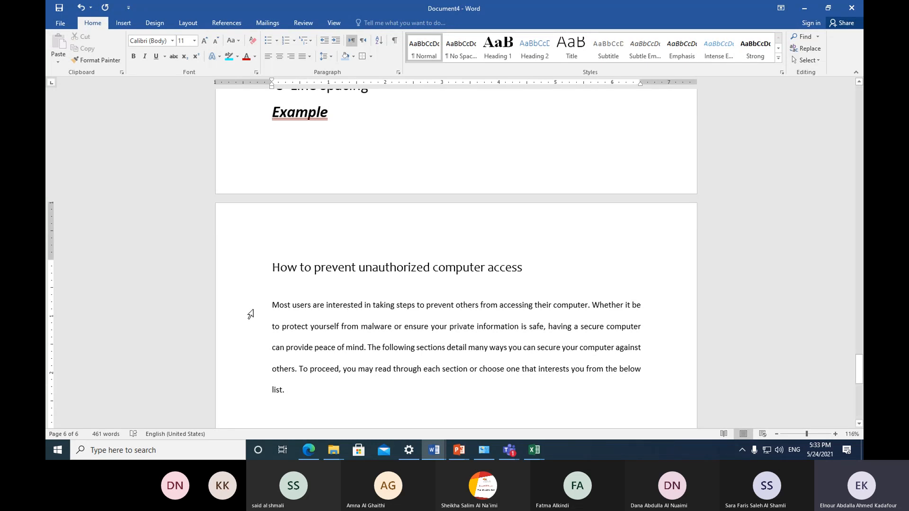
# Step: Select the double-spaced paragraph again, review its line spacing options in the Paragraph dialog, and close the dialog
pyautogui.moveTo(246, 311); pyautogui.dragTo(261, 394)
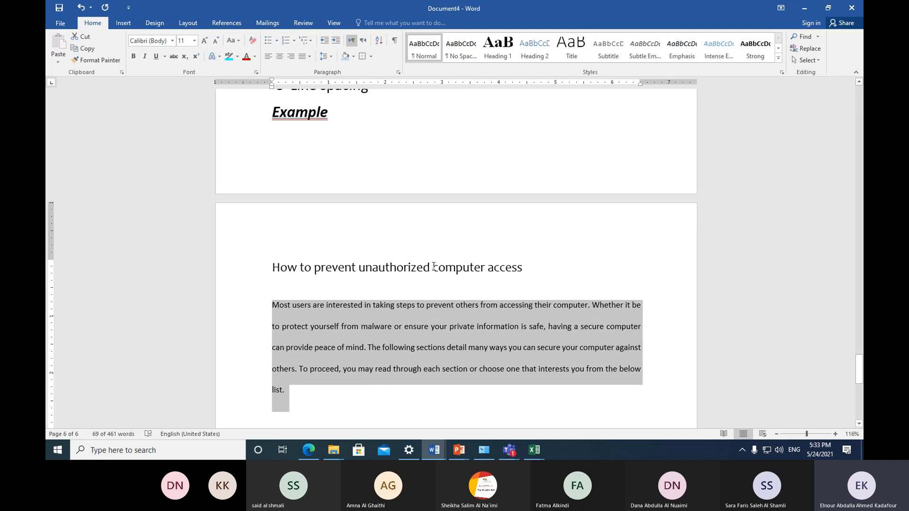
pyautogui.click(331, 57)
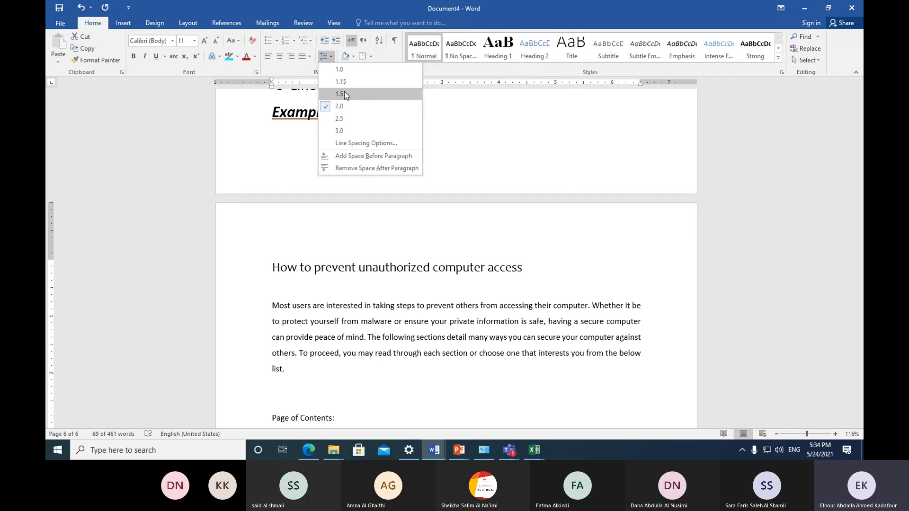
pyautogui.click(368, 143)
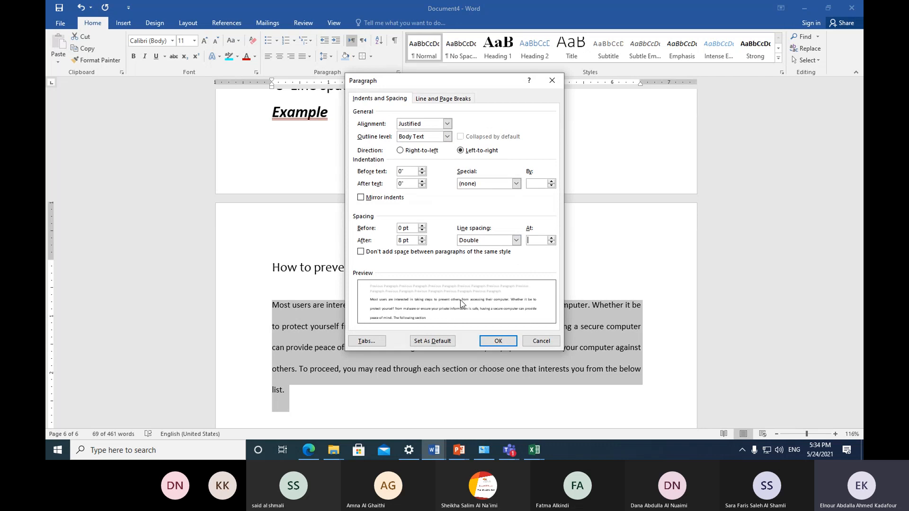
pyautogui.click(551, 81)
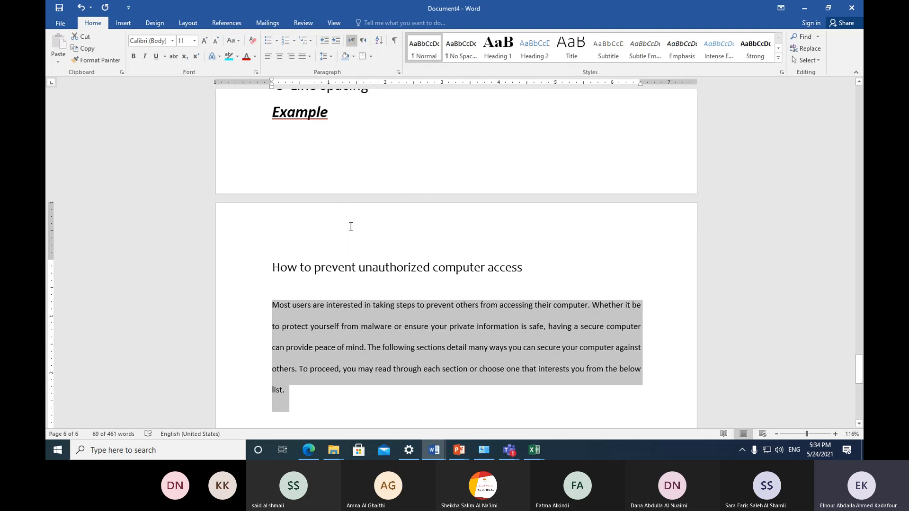
# Step: Add "Indentation buttons" as the fourth item of the numbered list under the Paragraph heading
pyautogui.scroll(3, 350, 226)
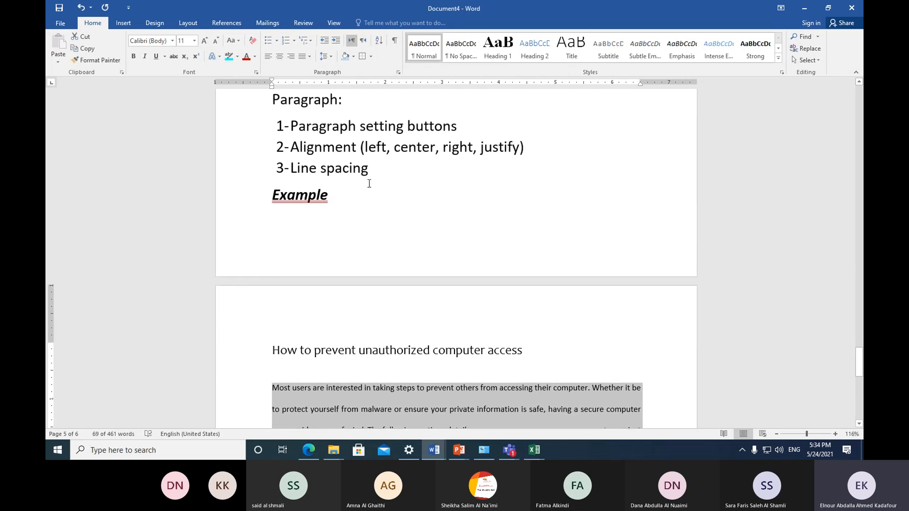
pyautogui.click(373, 170)
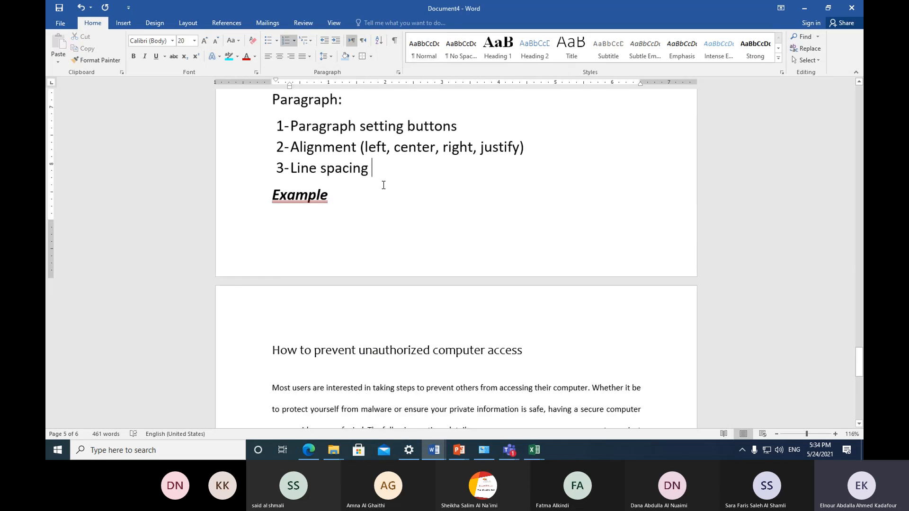
pyautogui.press('Return')
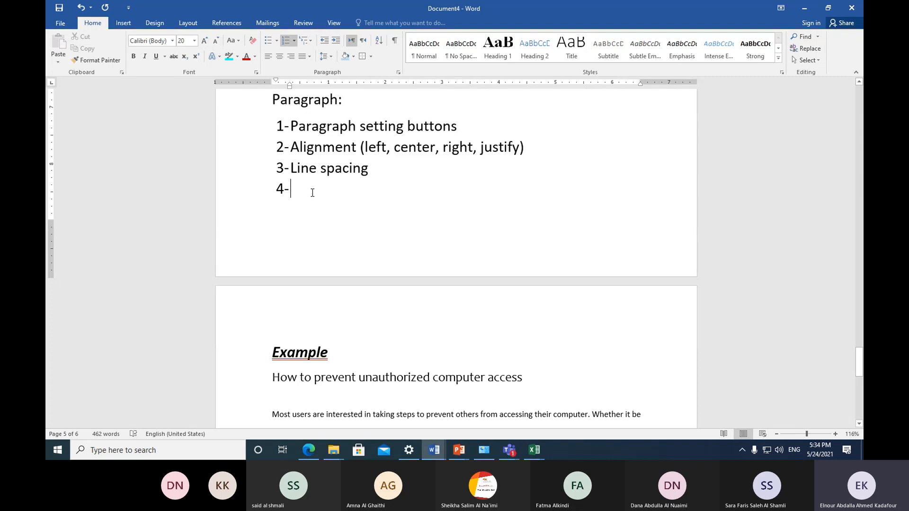
pyautogui.write('inde')
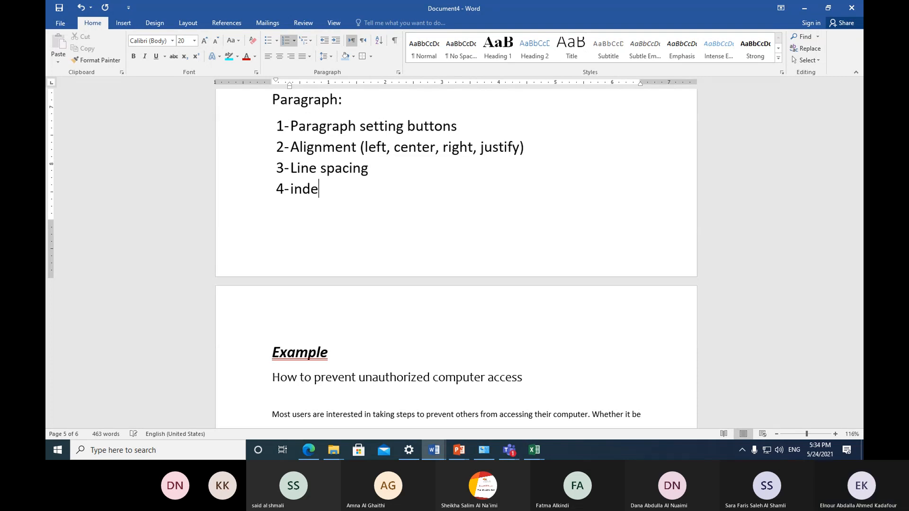
pyautogui.write('ntation buttons')
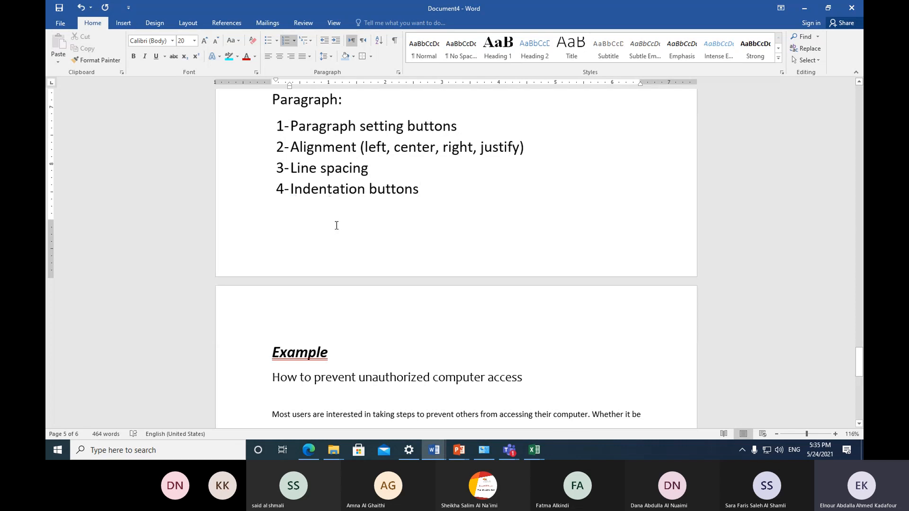
# Step: Increase the indent of the whole "Most users are interested" paragraph by one level
pyautogui.scroll(-2, 335, 226)
pyautogui.scroll(-1, 337, 226)
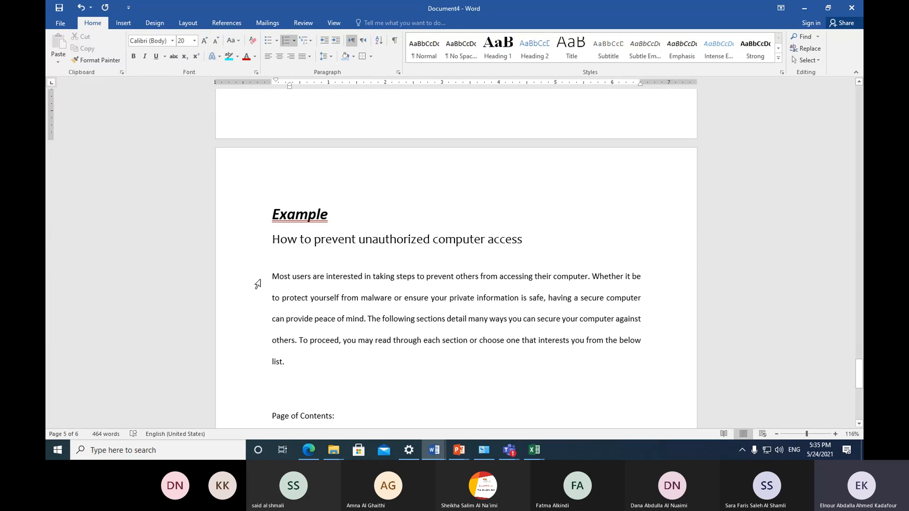
pyautogui.moveTo(258, 284); pyautogui.dragTo(261, 364)
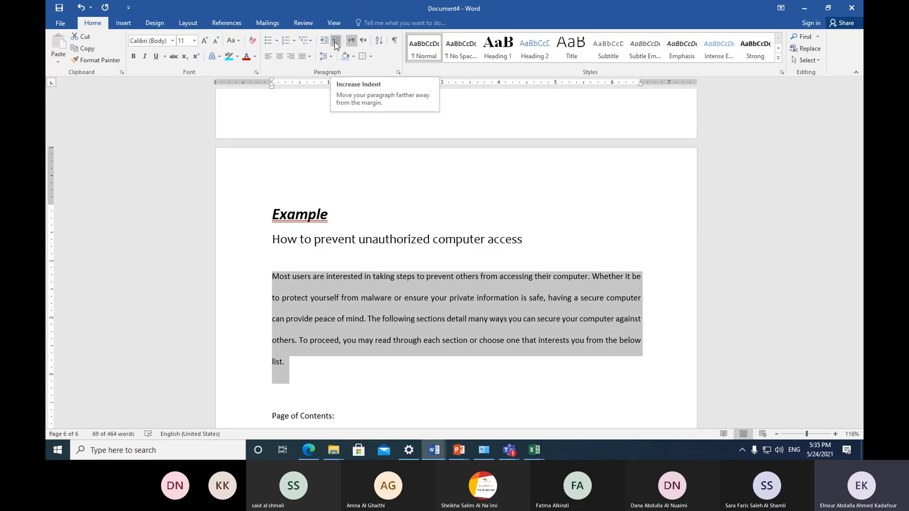
pyautogui.click(334, 45)
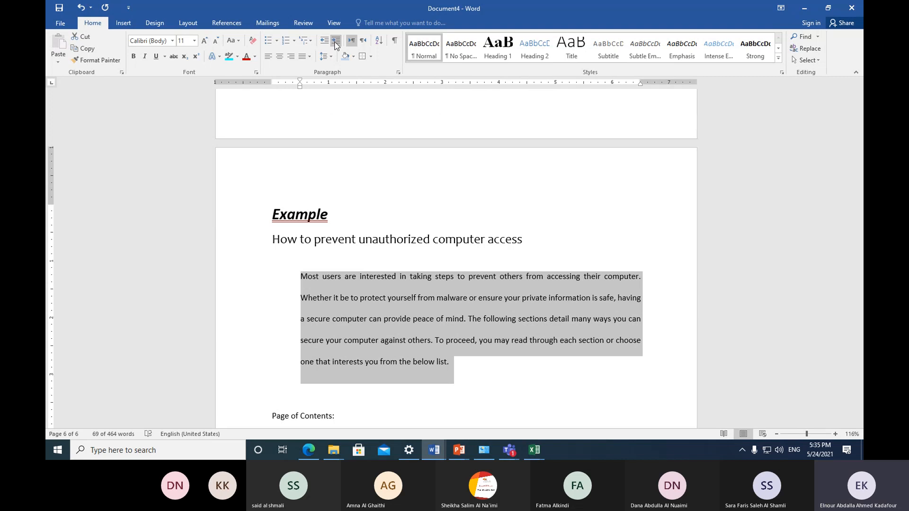
# Step: Raise and lower the indent of the selected "Most users are interested" paragraph, ending with it back at the left margin
pyautogui.click(335, 44)
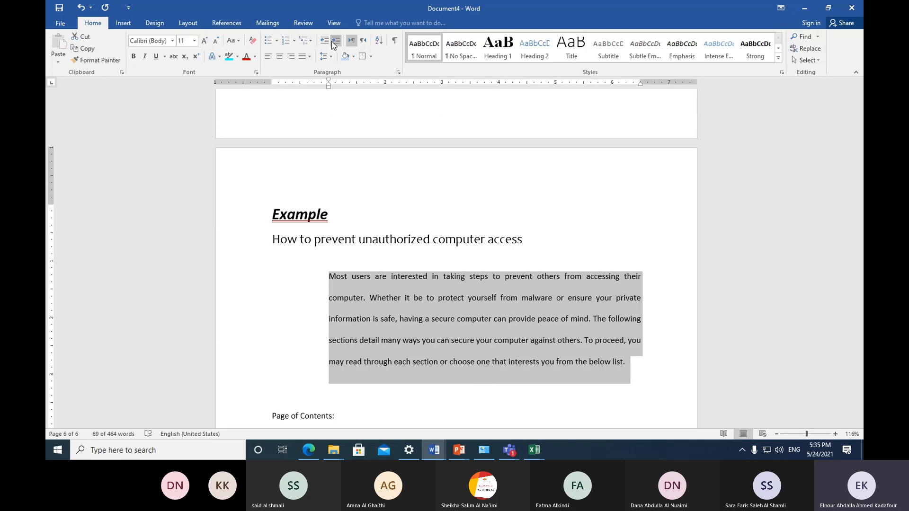
pyautogui.click(324, 42)
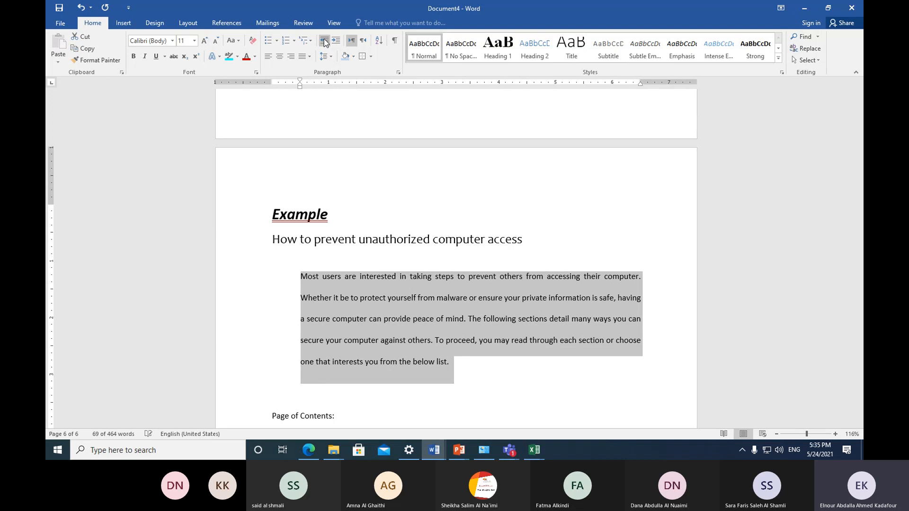
pyautogui.click(325, 41)
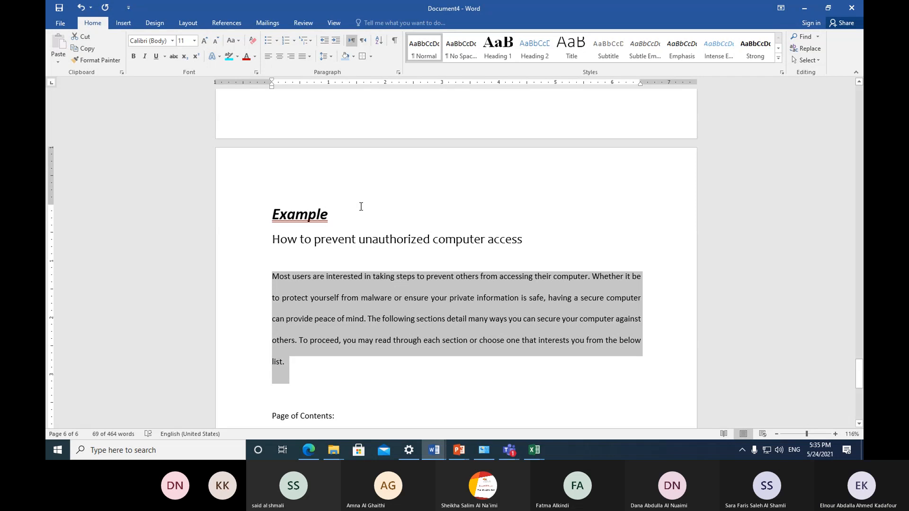
pyautogui.click(335, 43)
pyautogui.click(324, 43)
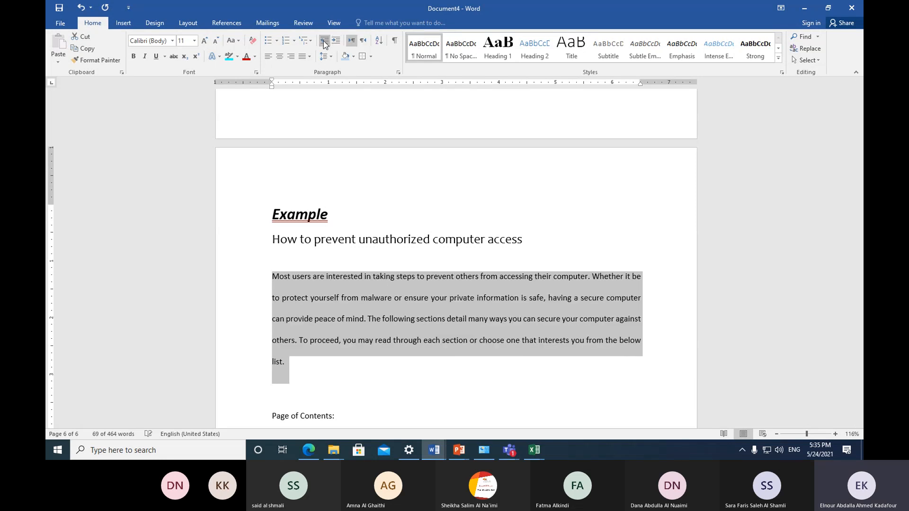
# Step: Test one-level indent changes with the cursor before "Most", and indent only the paragraph's first line by 0.5 inch
pyautogui.click(273, 277)
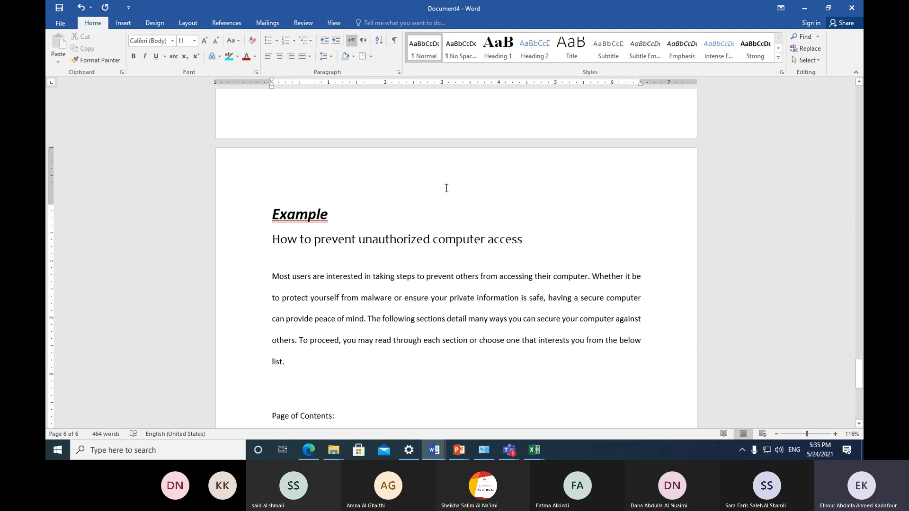
pyautogui.click(335, 41)
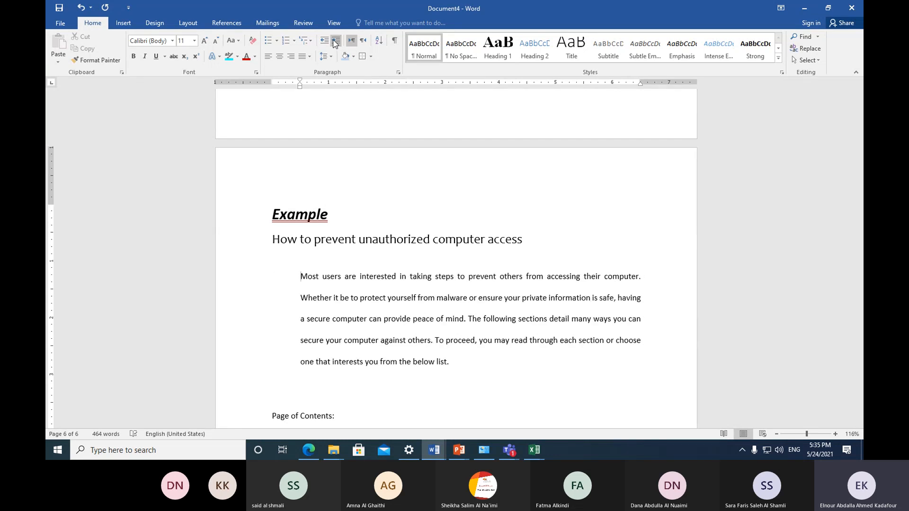
pyautogui.click(324, 41)
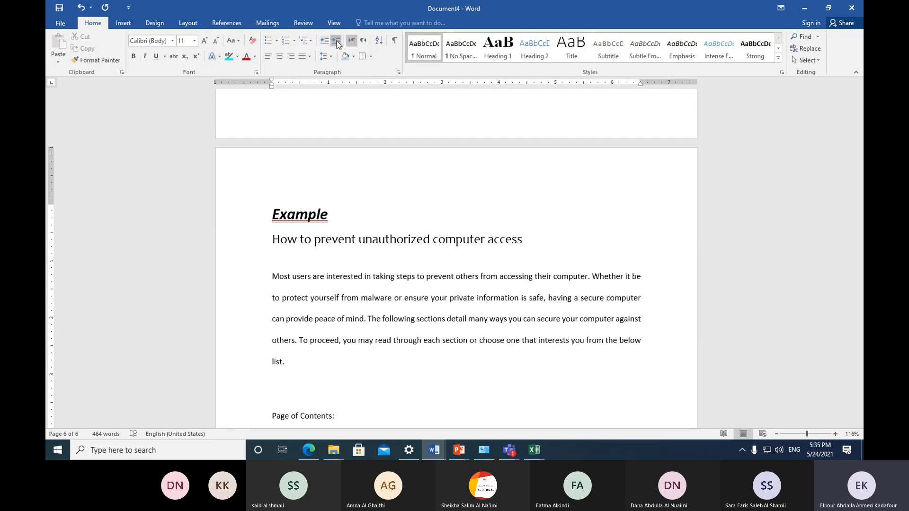
pyautogui.click(336, 42)
pyautogui.click(324, 41)
pyautogui.press('Tab')
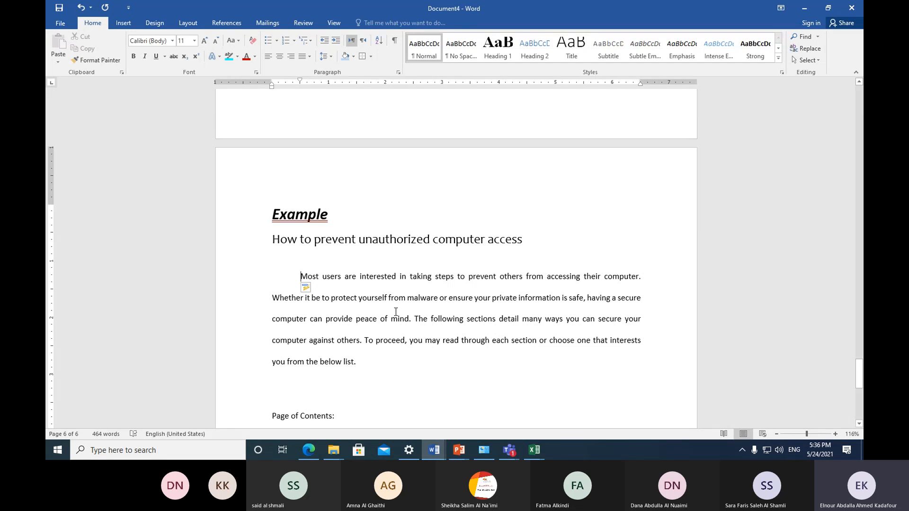
# Step: Switch to the Edge browser and open google.com in a new tab
pyautogui.click(309, 450)
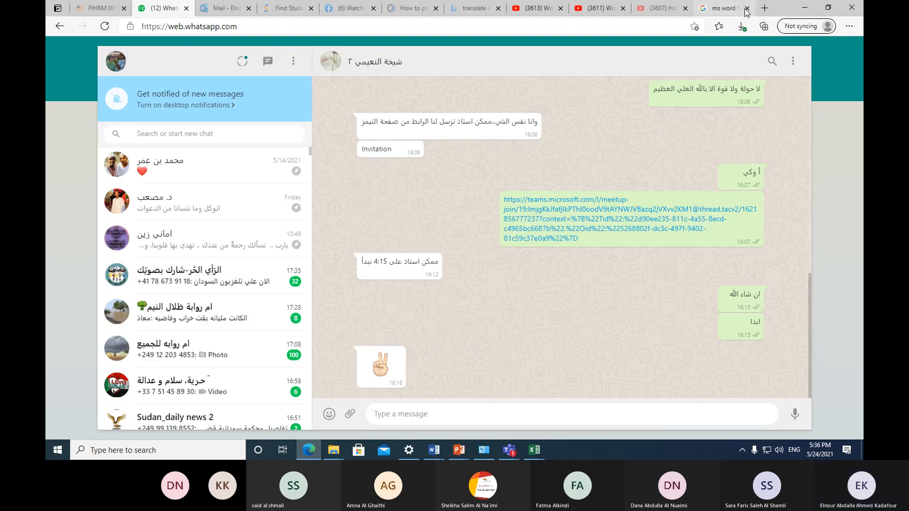
pyautogui.click(729, 9)
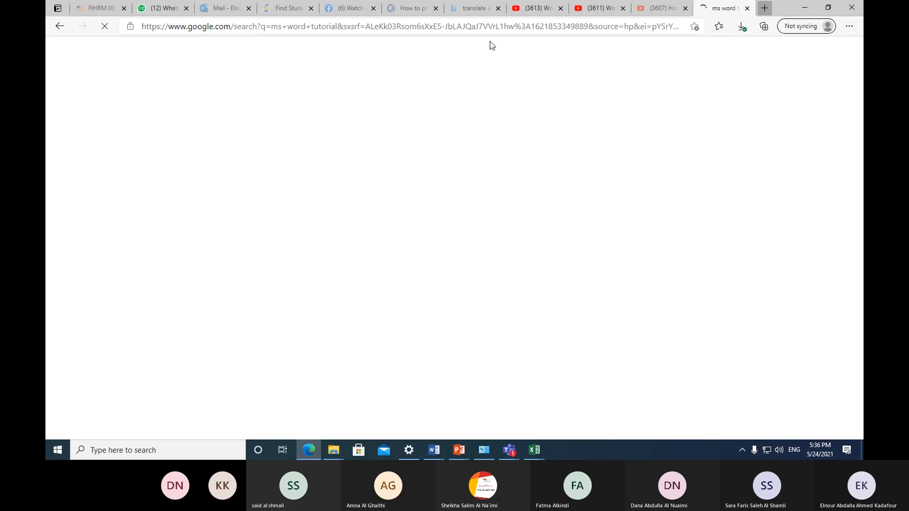
pyautogui.hotkey('ctrl', 't')
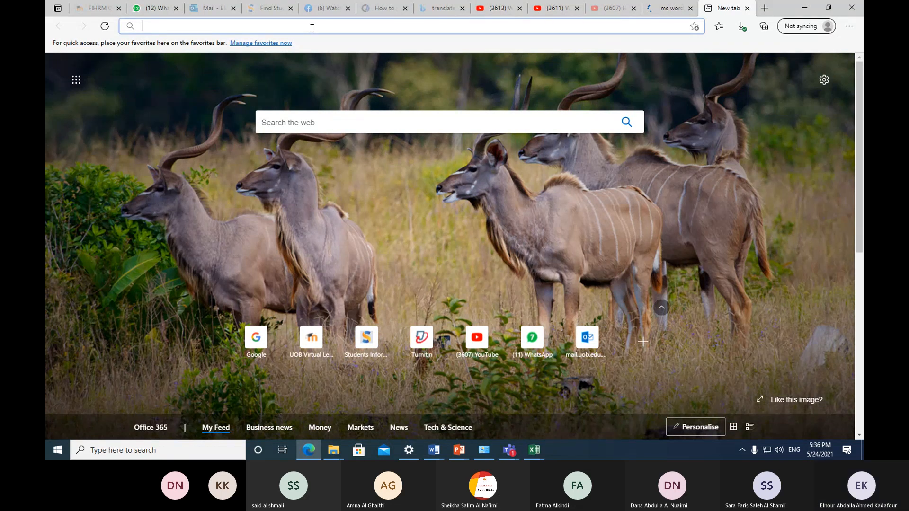
pyautogui.write('google.com')
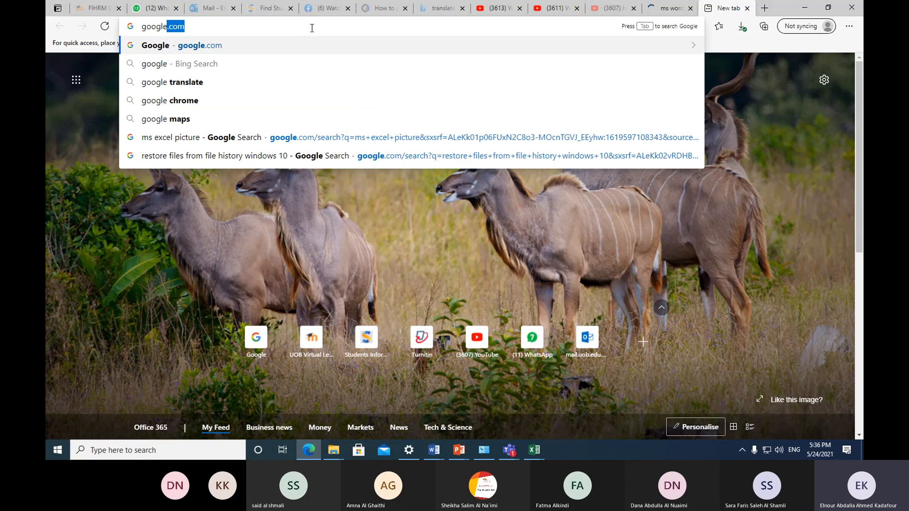
pyautogui.press('Return')
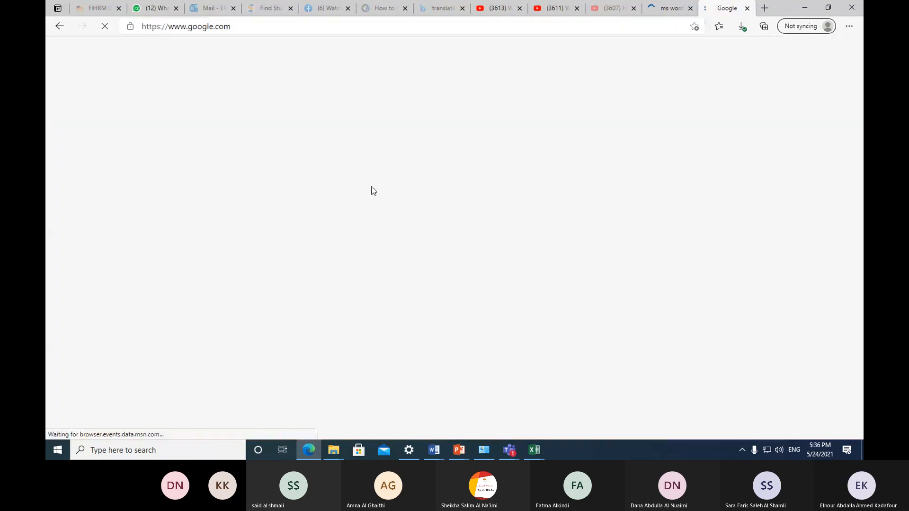
# Step: Search Google for "keyboard pics"
pyautogui.click(393, 208)
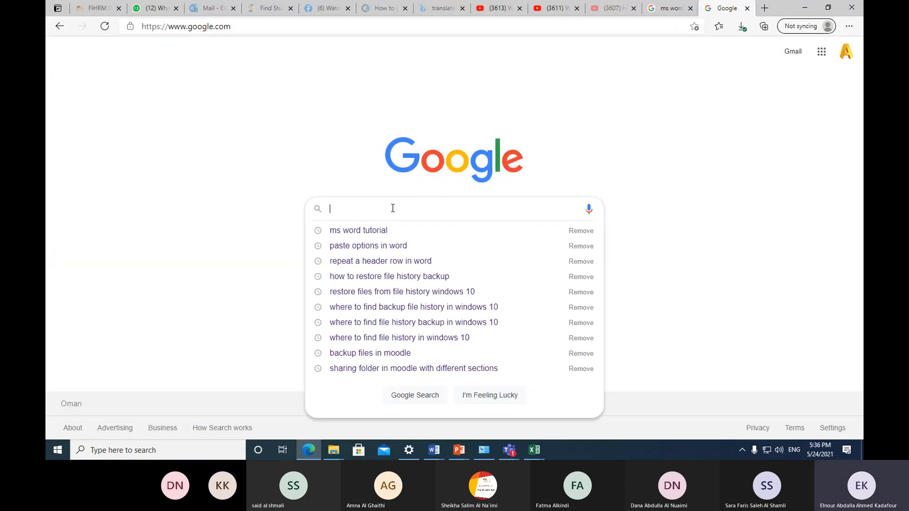
pyautogui.write('keybo')
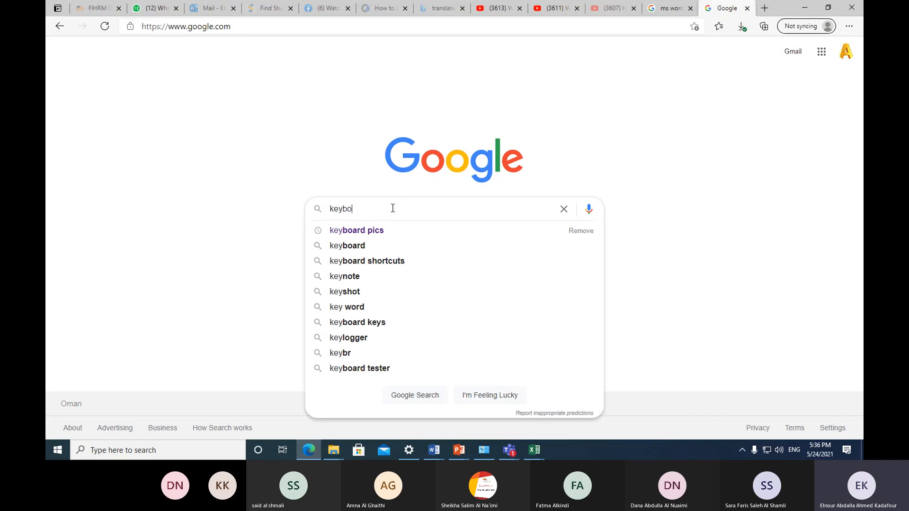
pyautogui.write('ard')
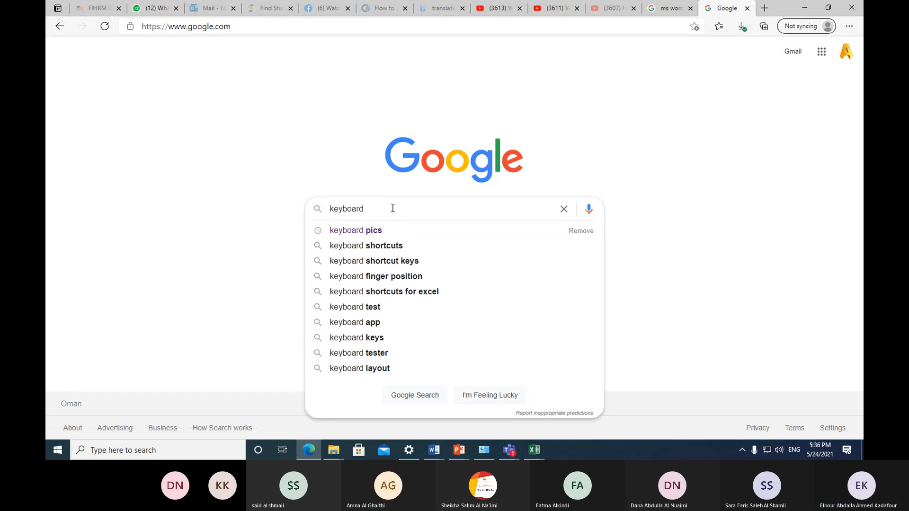
pyautogui.click(380, 231)
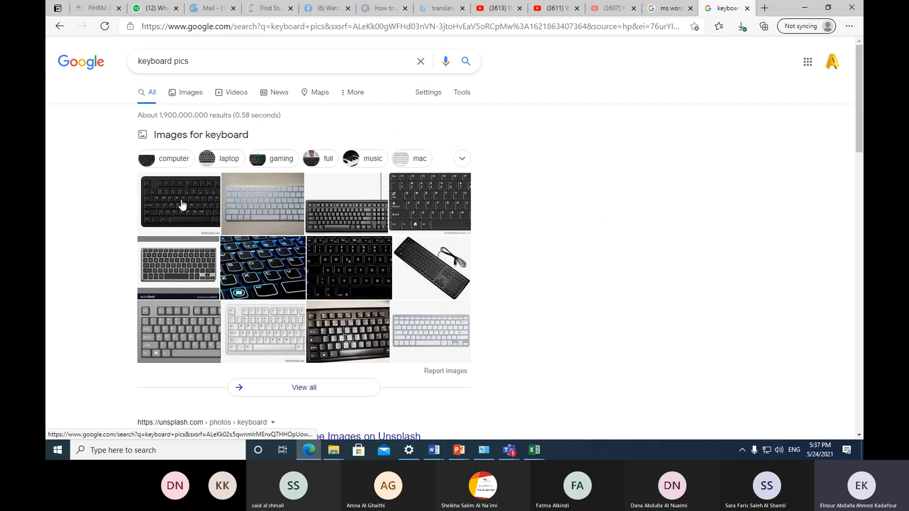
# Step: Open and enlarge the black PC keyboard picture on Shutterstock to examine the Tab key, and return to Document4 in Word
pyautogui.click(182, 204)
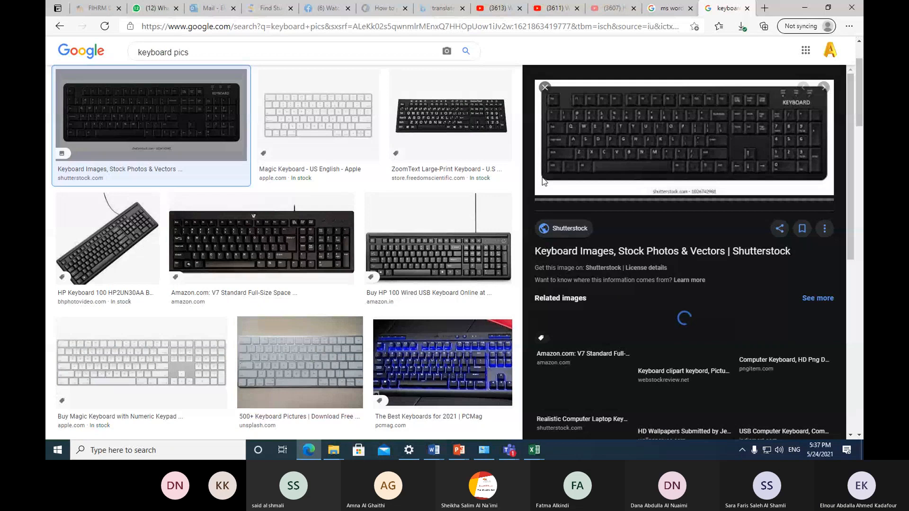
pyautogui.click(544, 181)
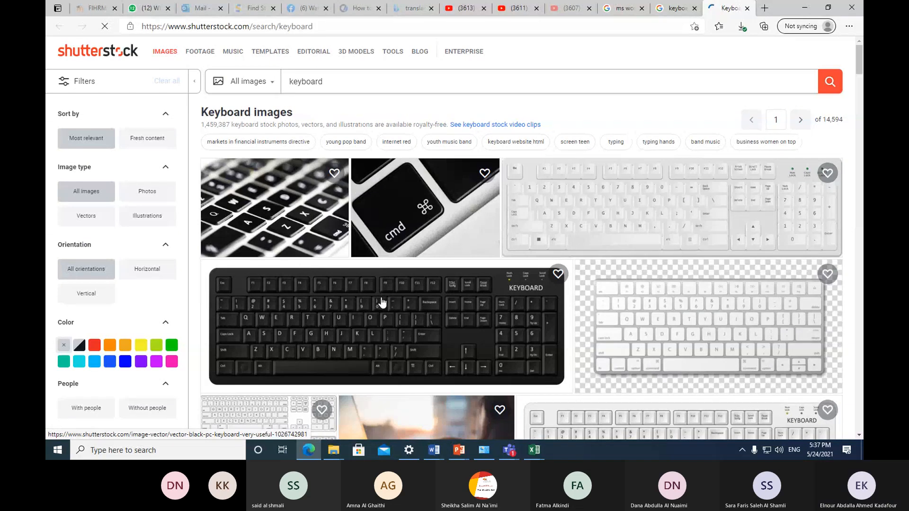
pyautogui.click(294, 325)
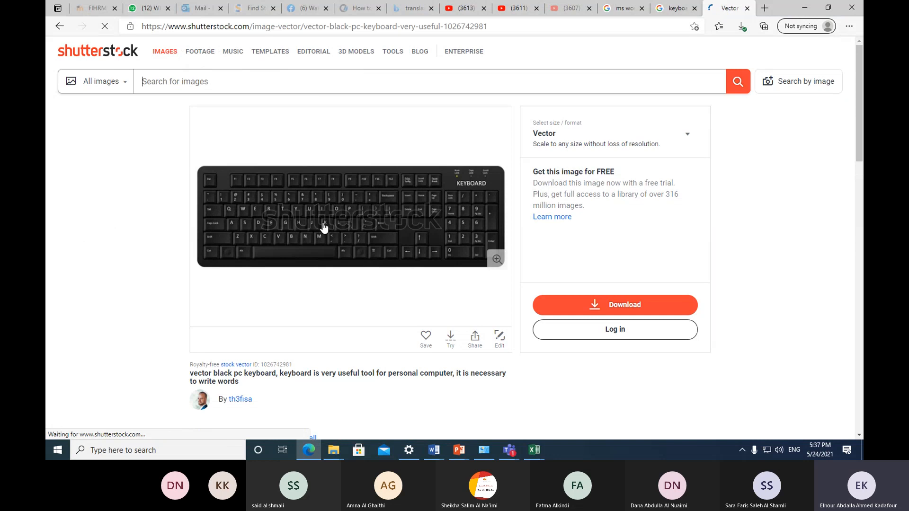
pyautogui.click(497, 261)
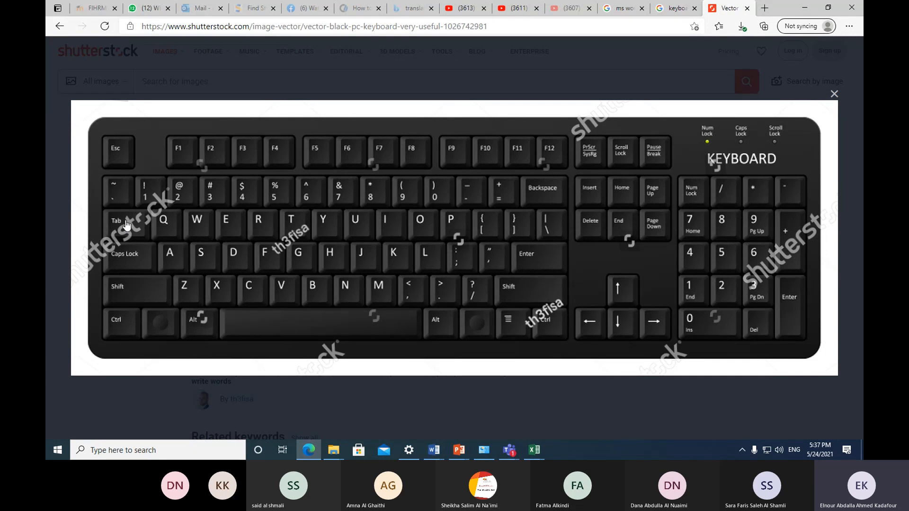
pyautogui.moveTo(433, 449)
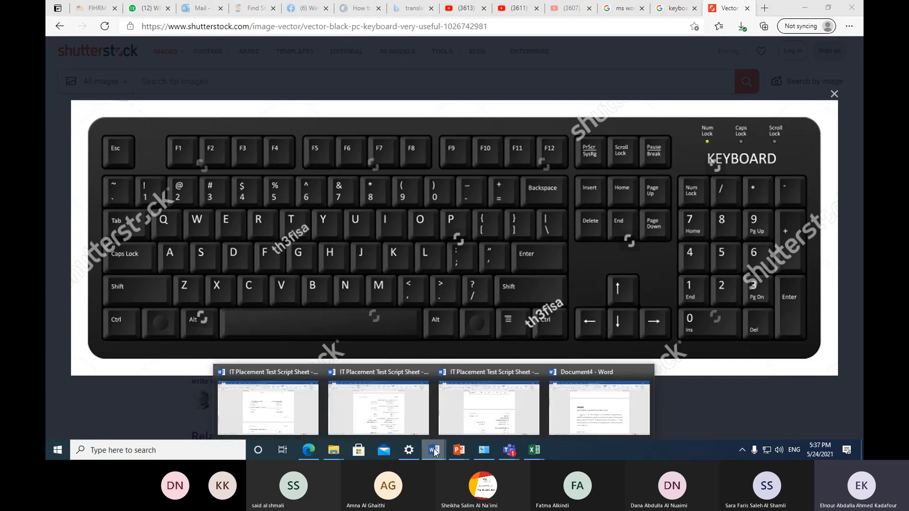
pyautogui.click(529, 421)
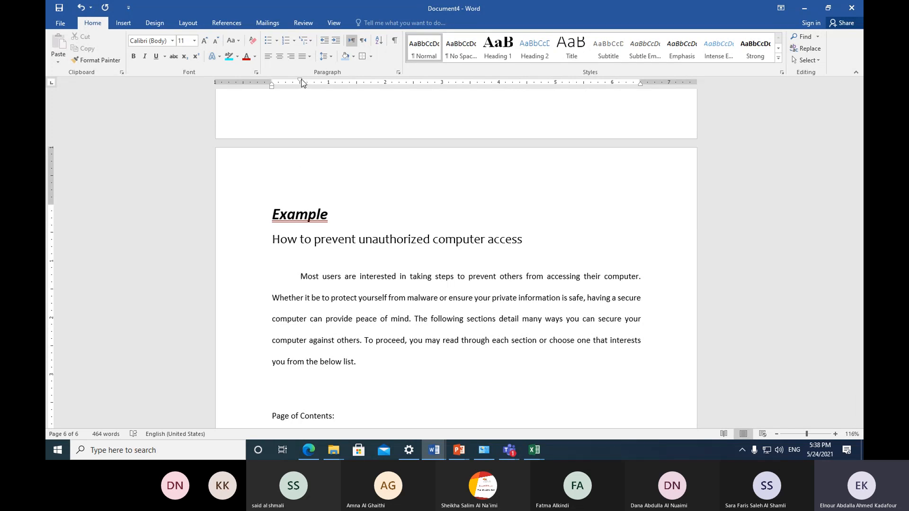
# Step: Try moving the paragraph's first-line indent to 1 inch on the ruler, and undo the move
pyautogui.moveTo(301, 81); pyautogui.dragTo(329, 82)
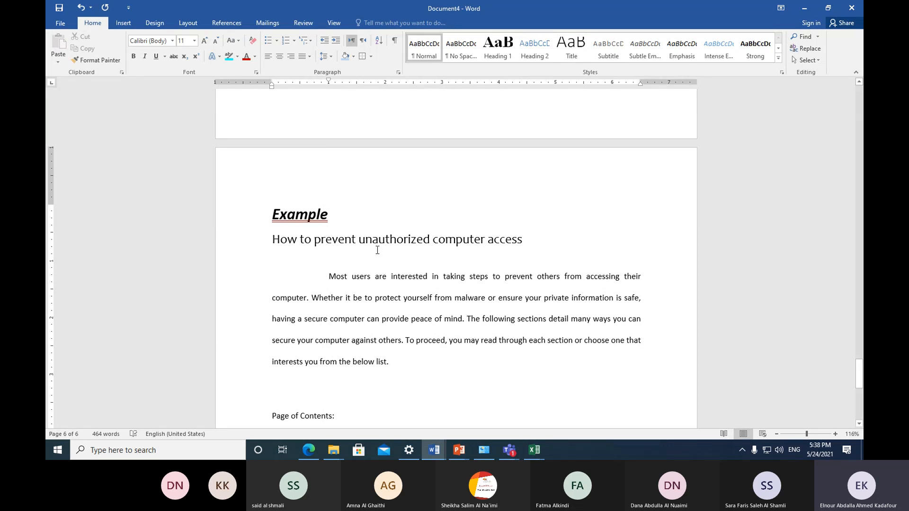
pyautogui.hotkey('ctrl', 'z')
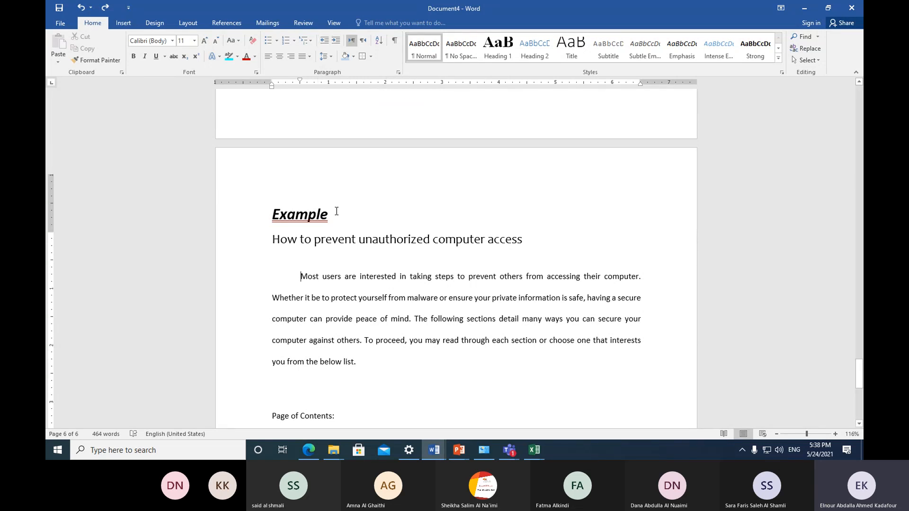
# Step: Add "Lists styles:" as the fifth item of the numbered list under the Paragraph heading
pyautogui.scroll(3, 335, 211)
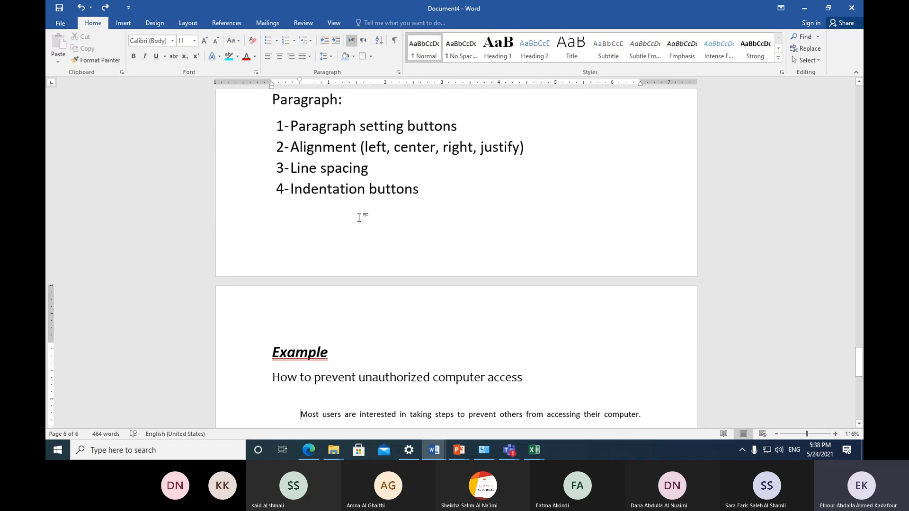
pyautogui.click(426, 191)
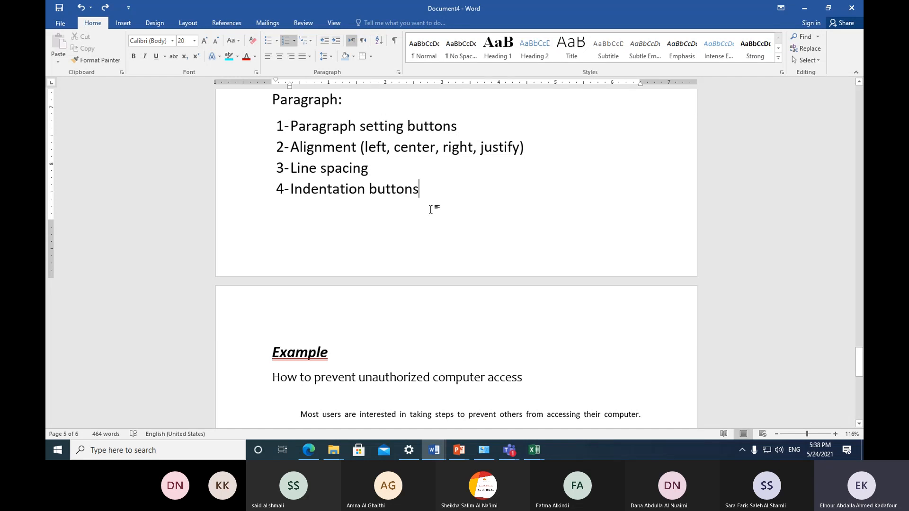
pyautogui.press('Return')
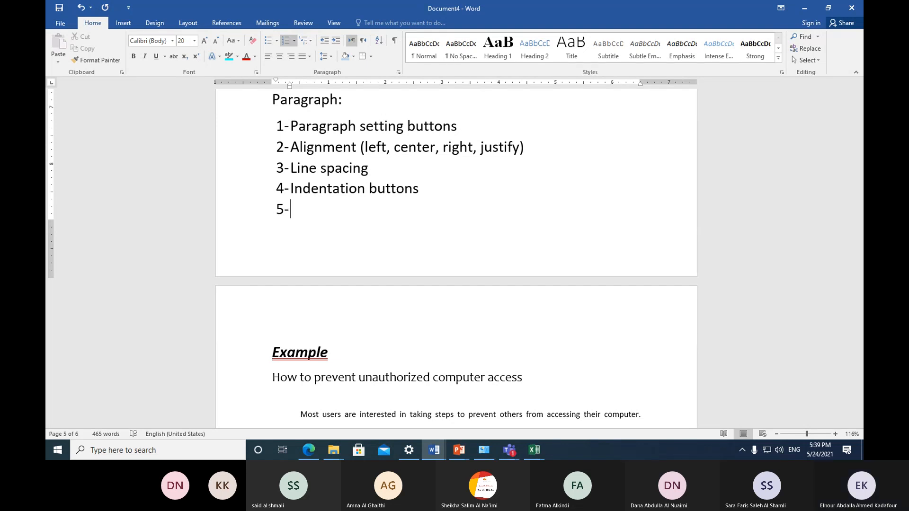
pyautogui.write('list')
pyautogui.press('BackSpace')
pyautogui.write('s styles')
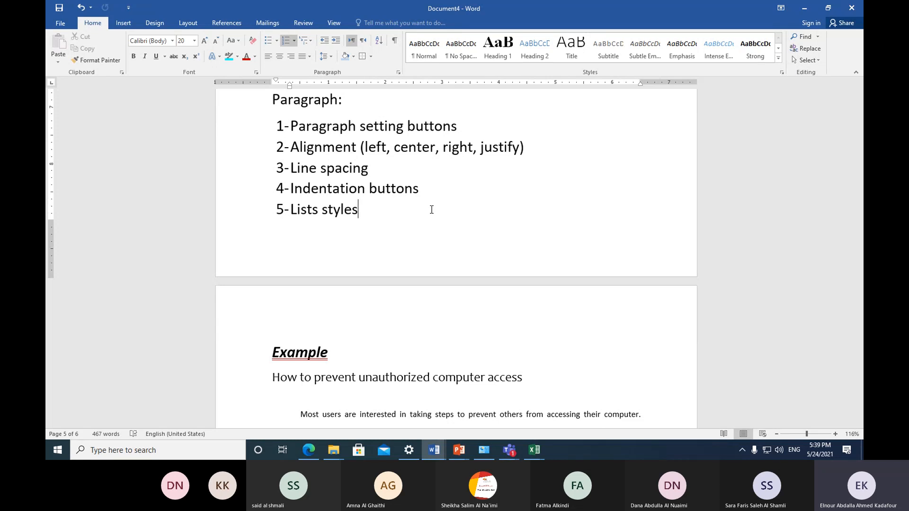
pyautogui.write(':')
# Step: Start a lettered sub-item one level below "Lists styles:"
pyautogui.press('Return')
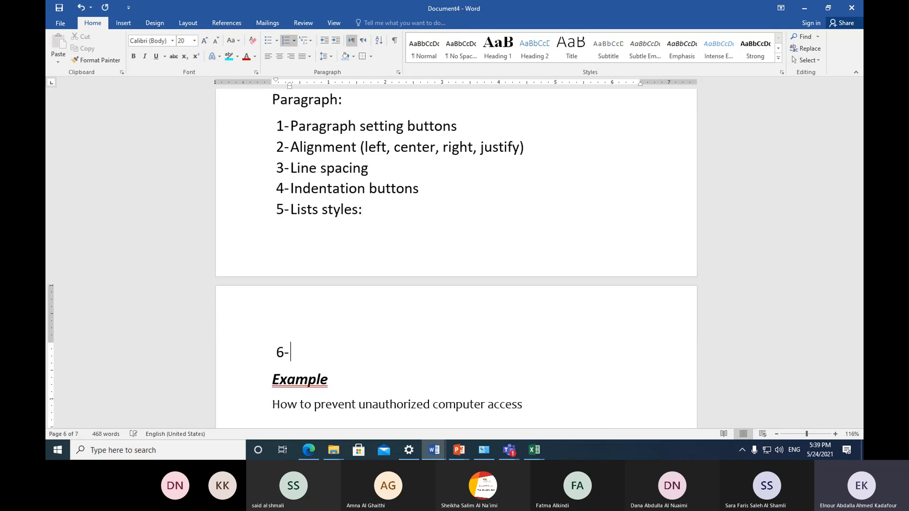
pyautogui.press('Tab')
pyautogui.scroll(-1, 490, 332)
pyautogui.scroll(-2, 489, 332)
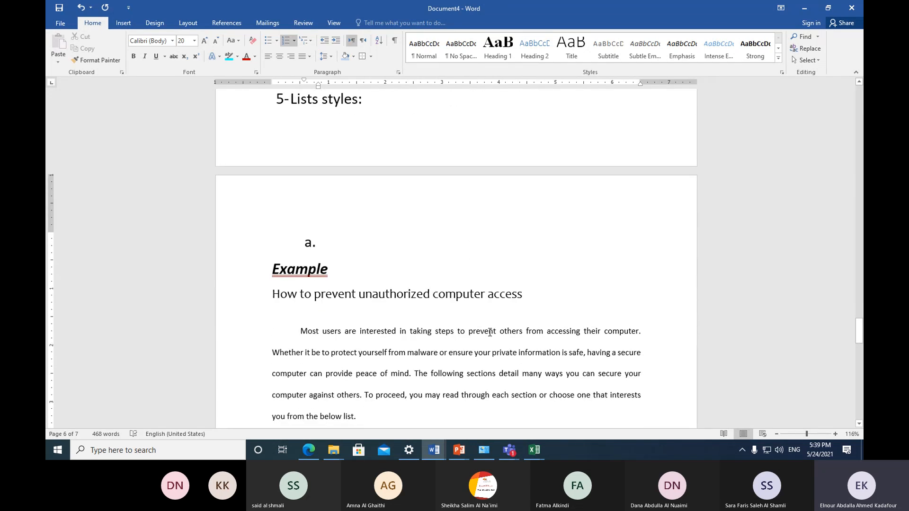
pyautogui.write('numbe')
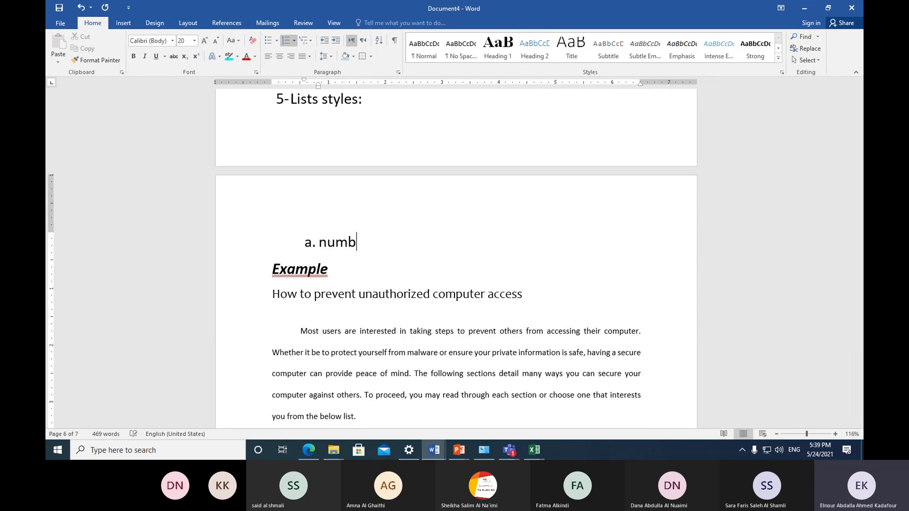
pyautogui.press('BackSpace')
pyautogui.press('BackSpace')
pyautogui.press('BackSpace')
pyautogui.press('BackSpace')
pyautogui.press('BackSpace')
# Step: Enter "Bullets styles" as the text of sub-item a
pyautogui.write('bul')
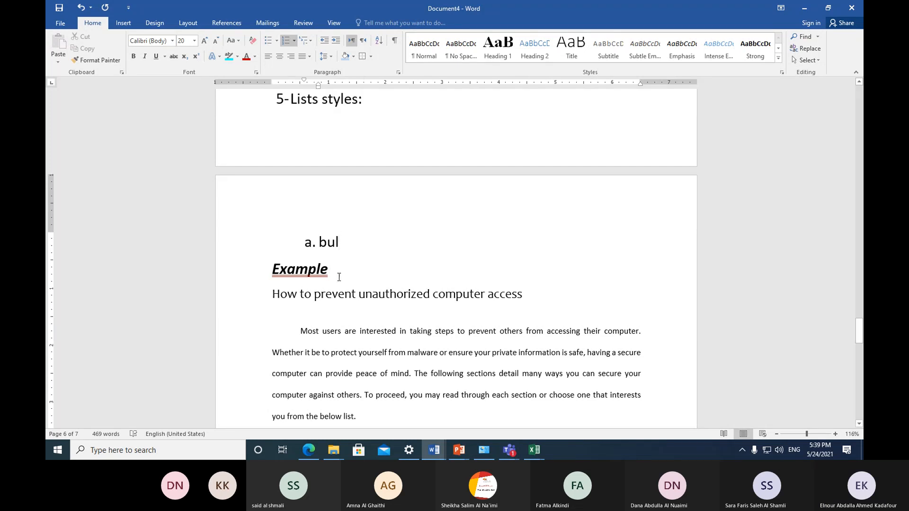
pyautogui.write('le')
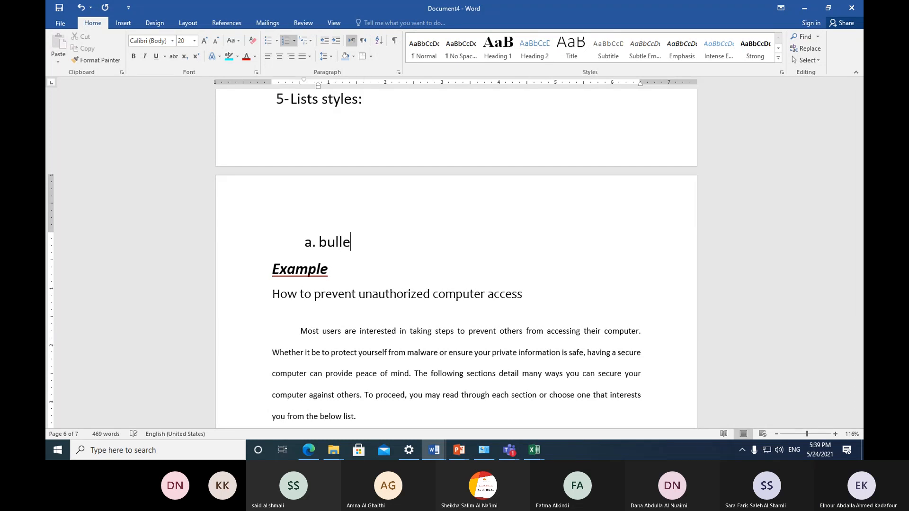
pyautogui.write('ts styles')
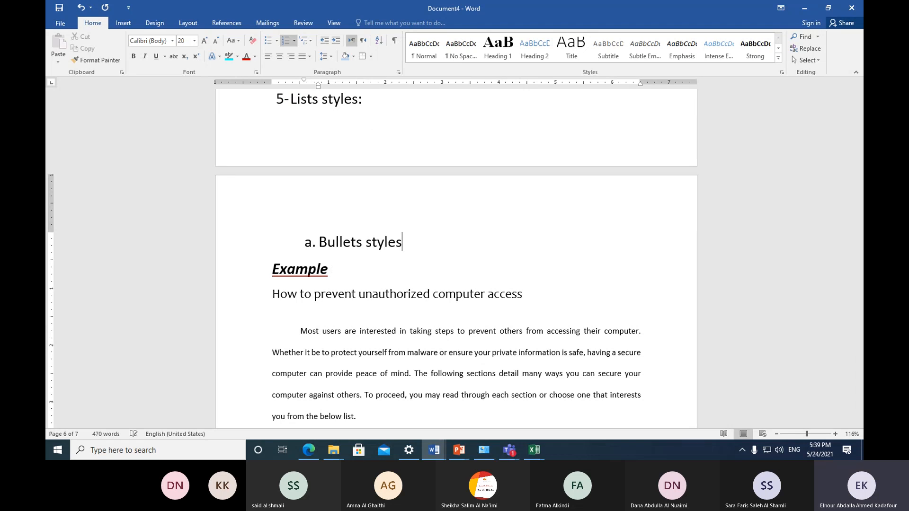
# Step: Insert the word "lists" into sub-item a so that it reads "Bullets lists styles"
pyautogui.press('Left')
pyautogui.press('Left')
pyautogui.press('Left')
pyautogui.press('Left')
pyautogui.press('Left')
pyautogui.press('Left')
pyautogui.write('list')
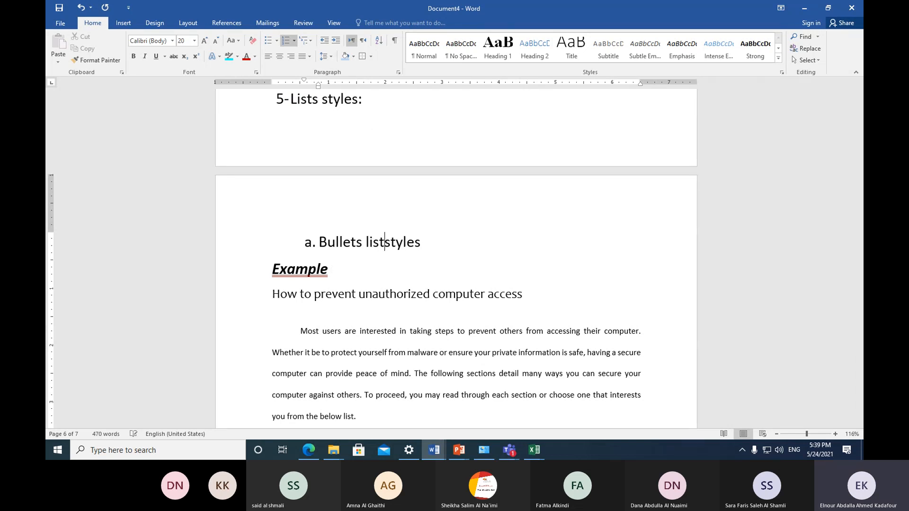
pyautogui.write('s')
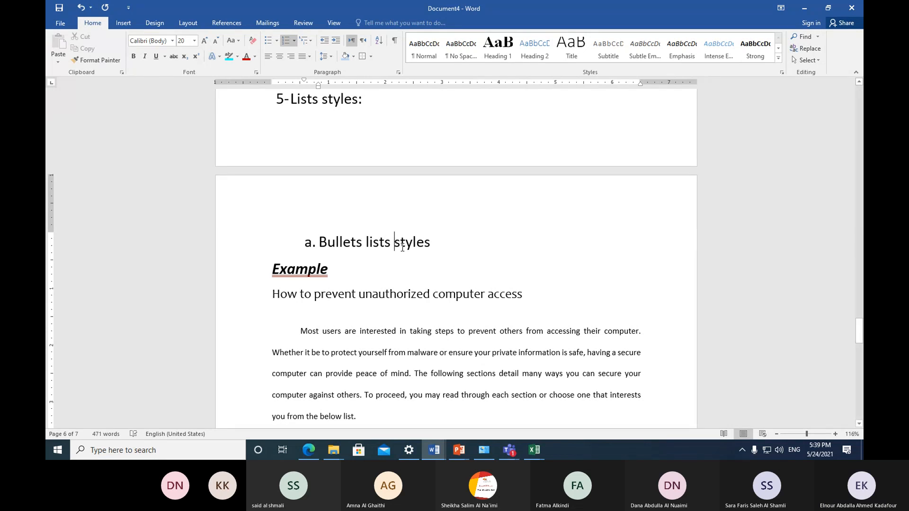
# Step: Add "Numbering lists styles" as sub-item b below "Bullets lists styles"
pyautogui.press('Return')
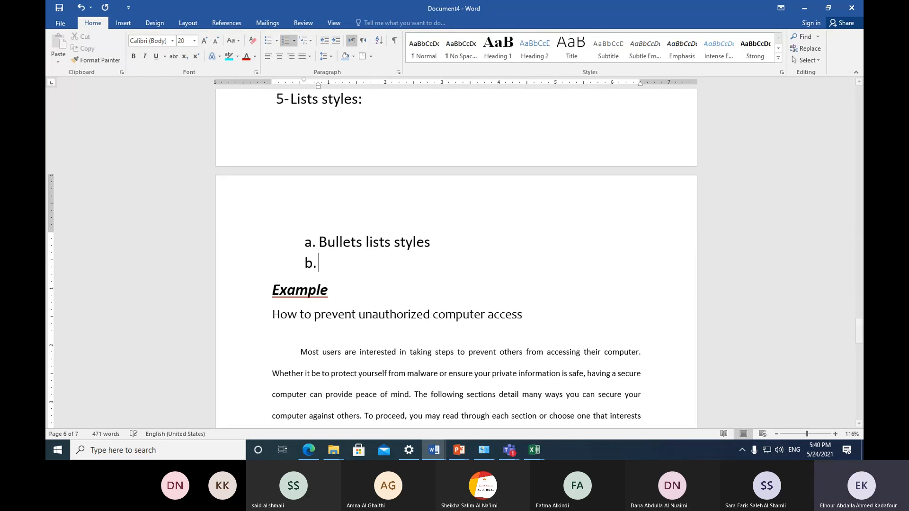
pyautogui.write('numbering lists ')
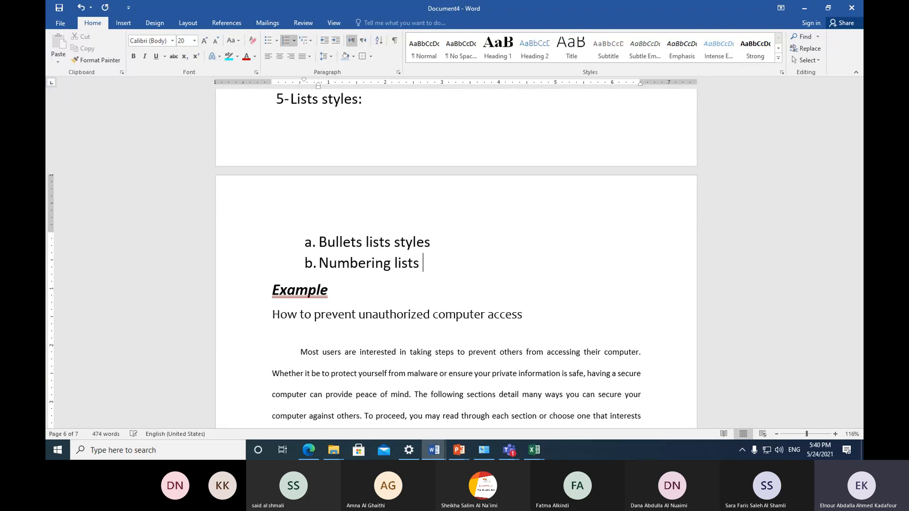
pyautogui.write('s')
pyautogui.write('t')
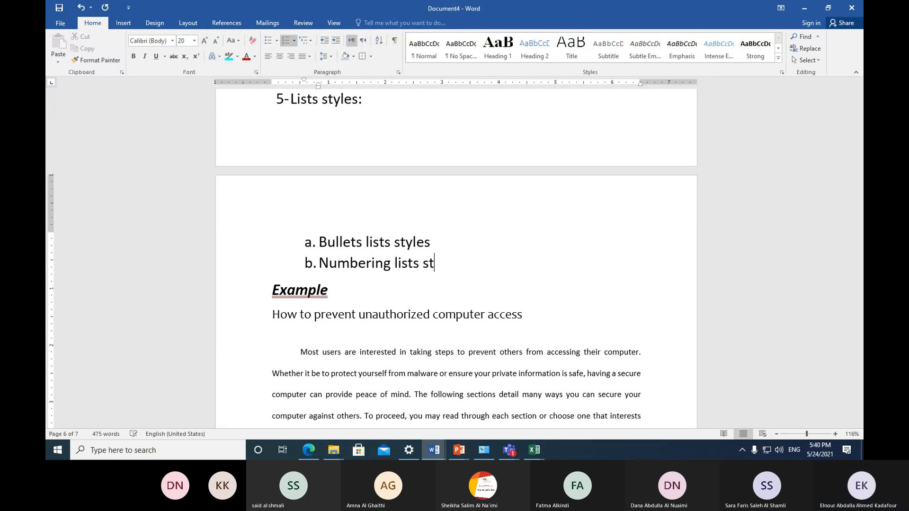
pyautogui.write('yles')
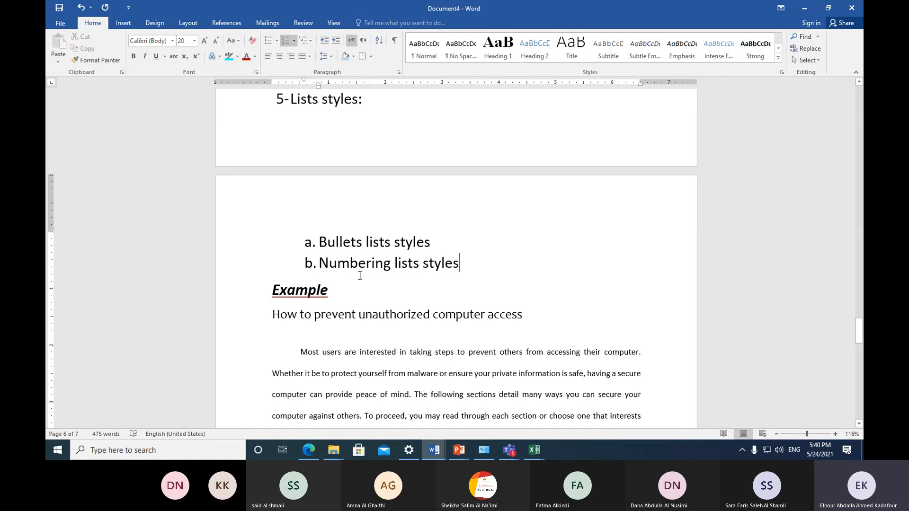
# Step: Try the default round bullets on the five numbered items under the Paragraph heading, and undo the change
pyautogui.scroll(1, 359, 276)
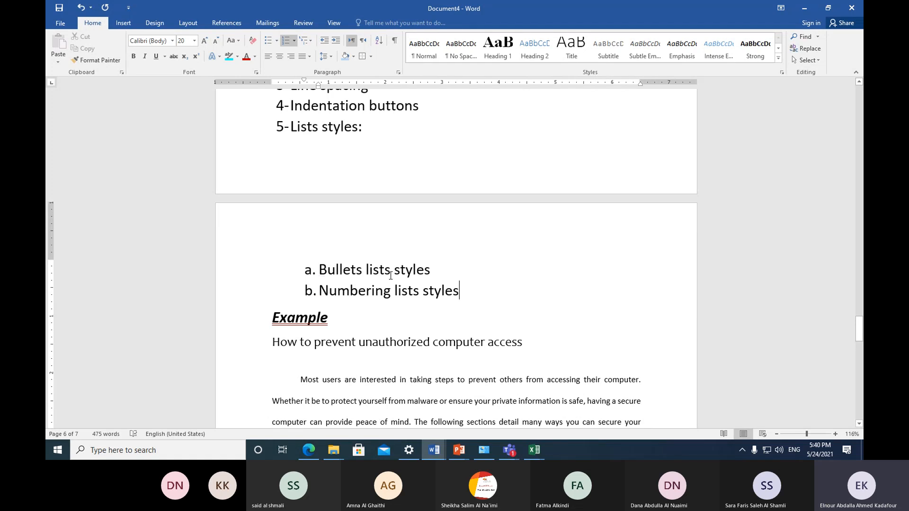
pyautogui.scroll(6, 389, 258)
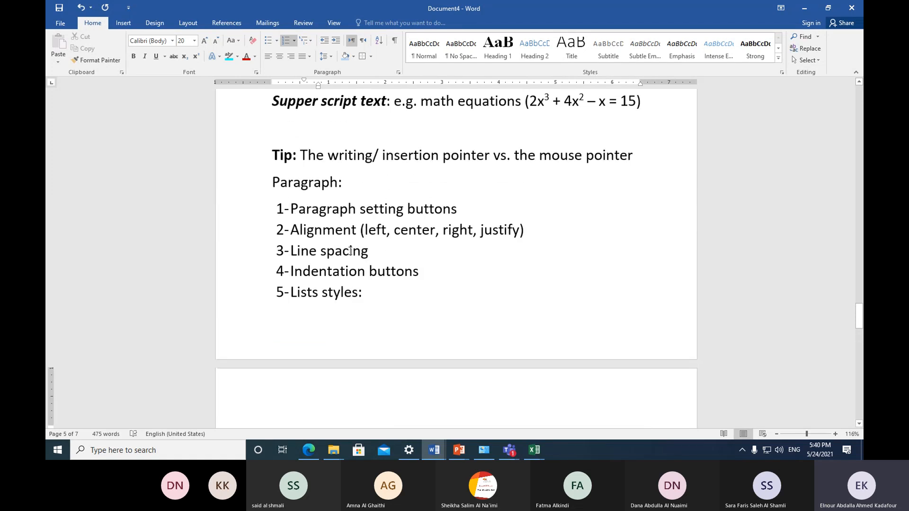
pyautogui.moveTo(251, 213); pyautogui.dragTo(251, 294)
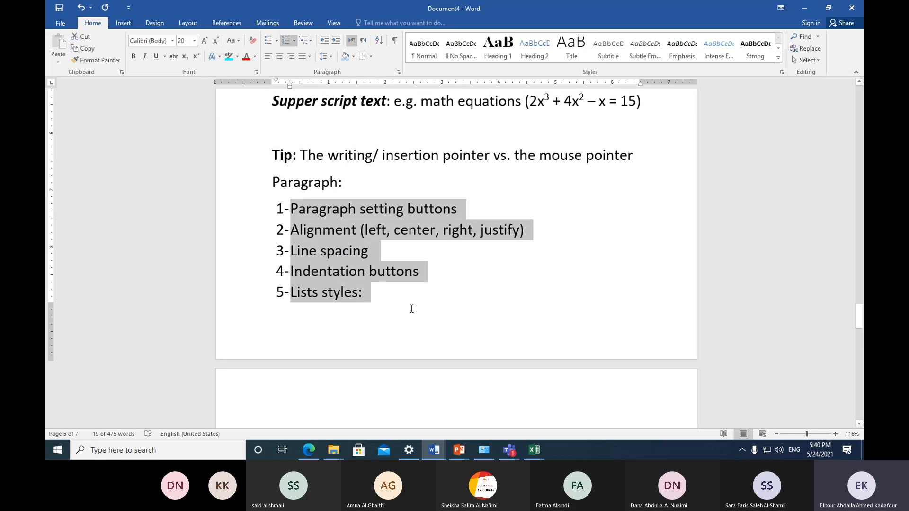
pyautogui.click(268, 40)
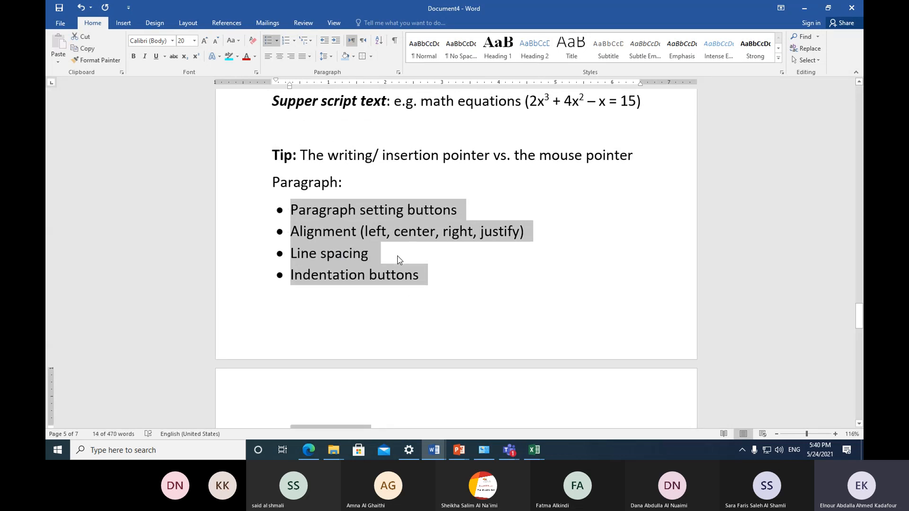
pyautogui.hotkey('ctrl', 'z')
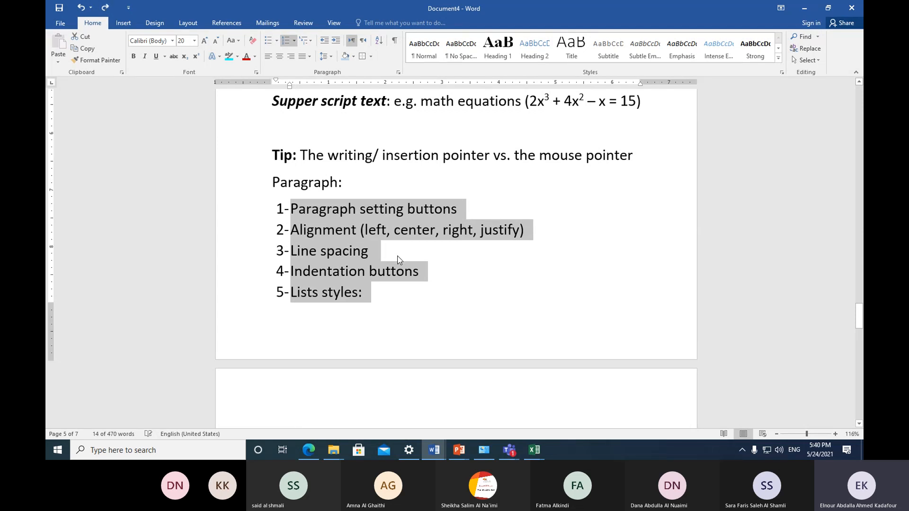
pyautogui.click(394, 297)
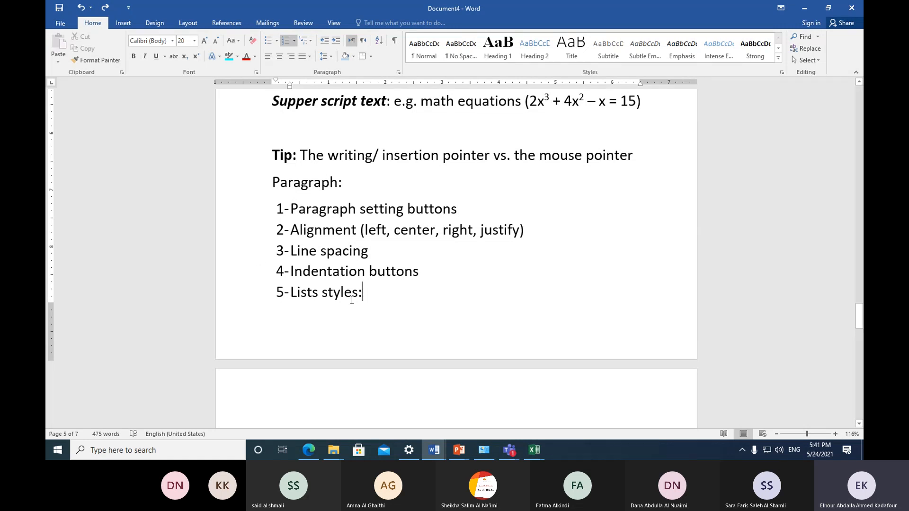
# Step: Convert the five numbered Paragraph items to round bullets once more, and undo the conversion
pyautogui.scroll(-5, 357, 295)
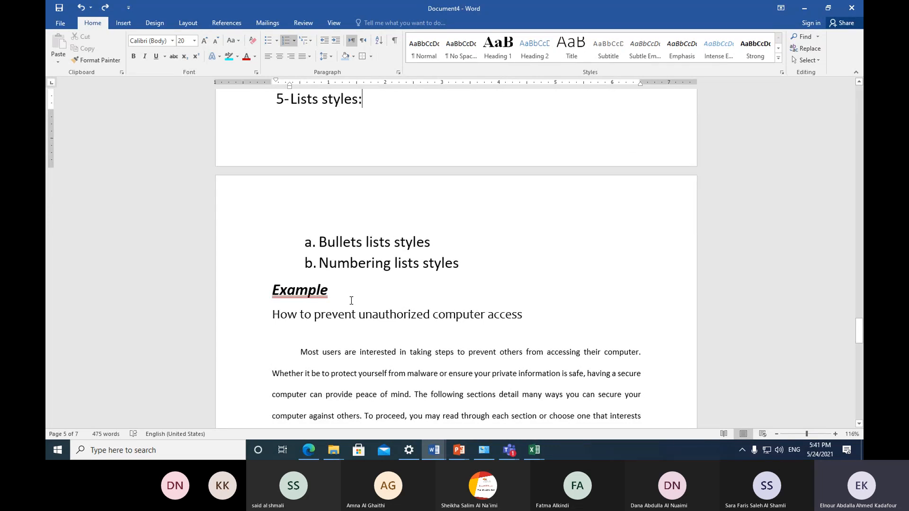
pyautogui.scroll(3, 351, 301)
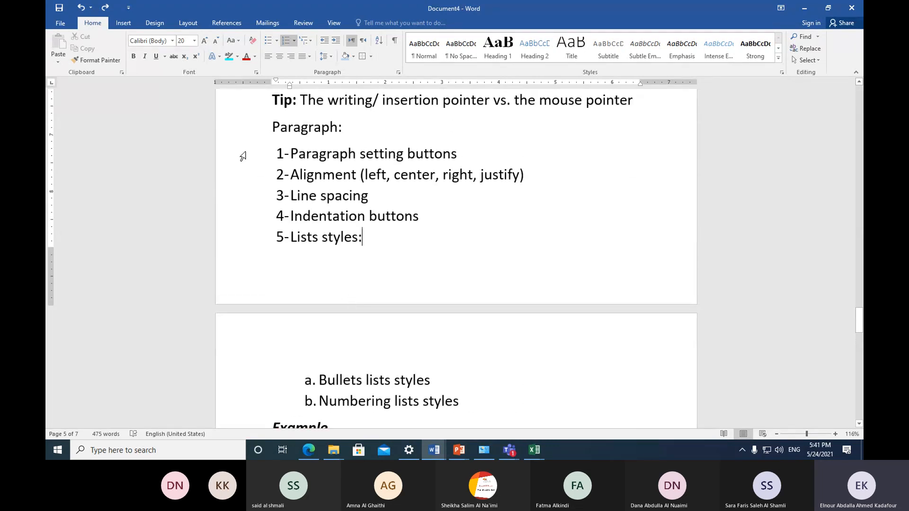
pyautogui.moveTo(243, 156); pyautogui.dragTo(260, 235)
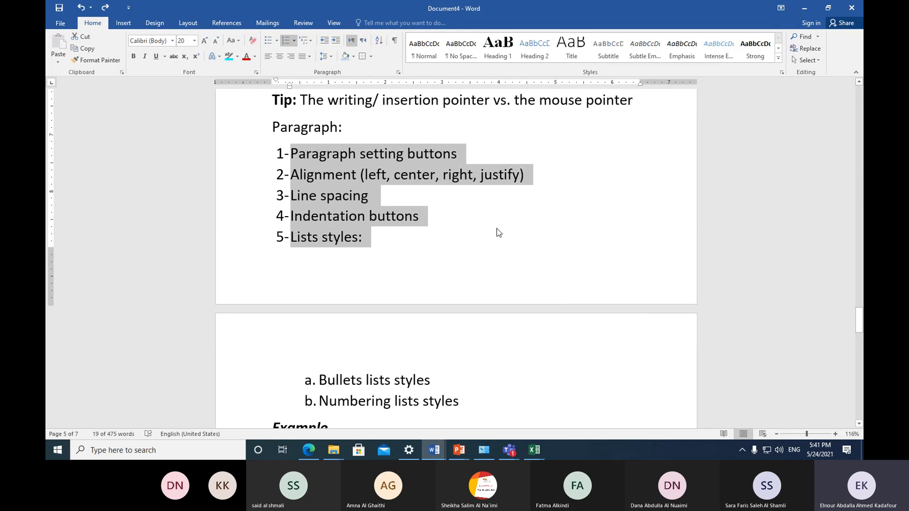
pyautogui.click(267, 44)
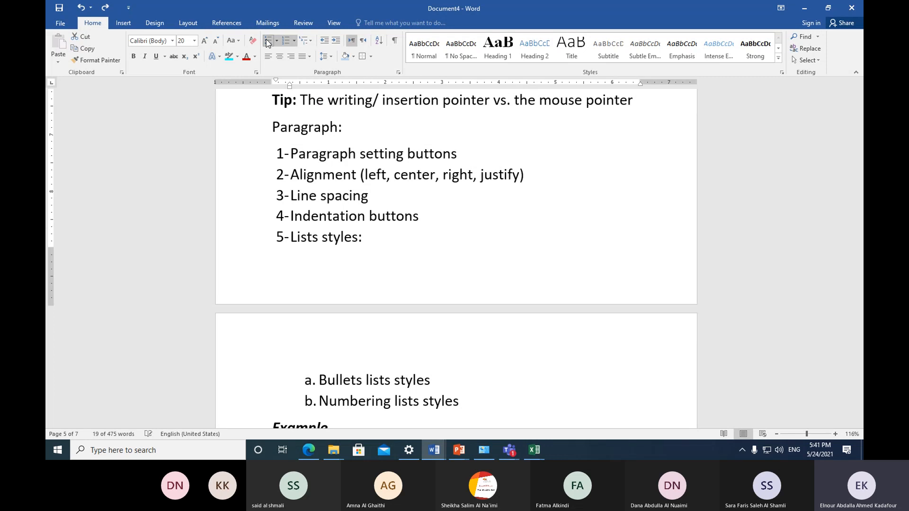
pyautogui.click(268, 44)
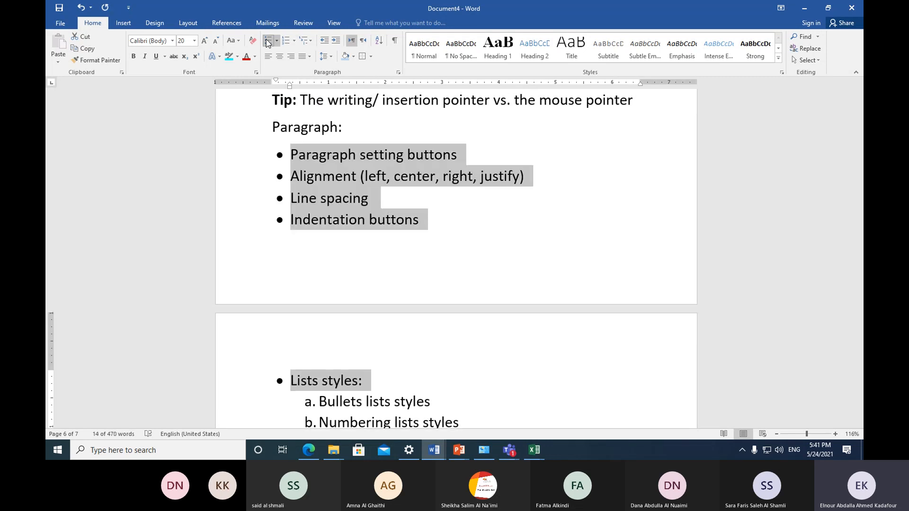
pyautogui.click(81, 8)
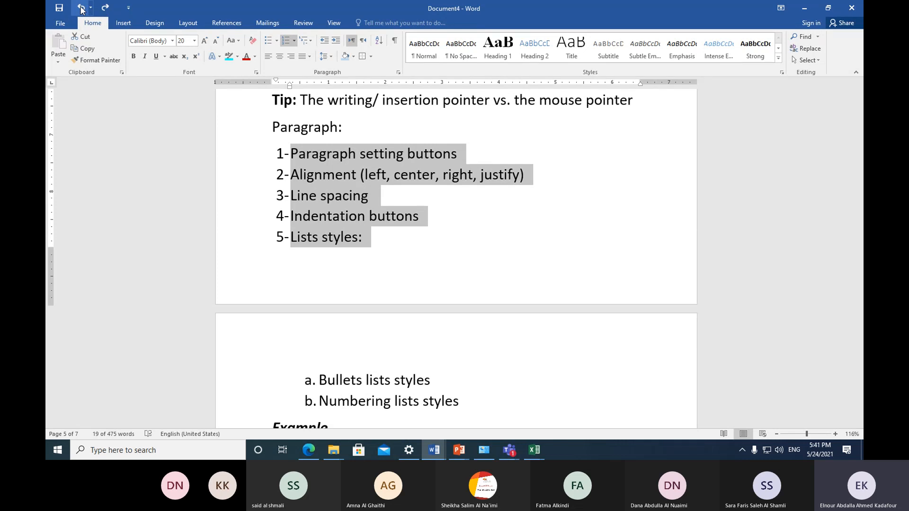
# Step: Change the numbering of the five Paragraph items to check-mark bullets from the bullet library
pyautogui.click(278, 43)
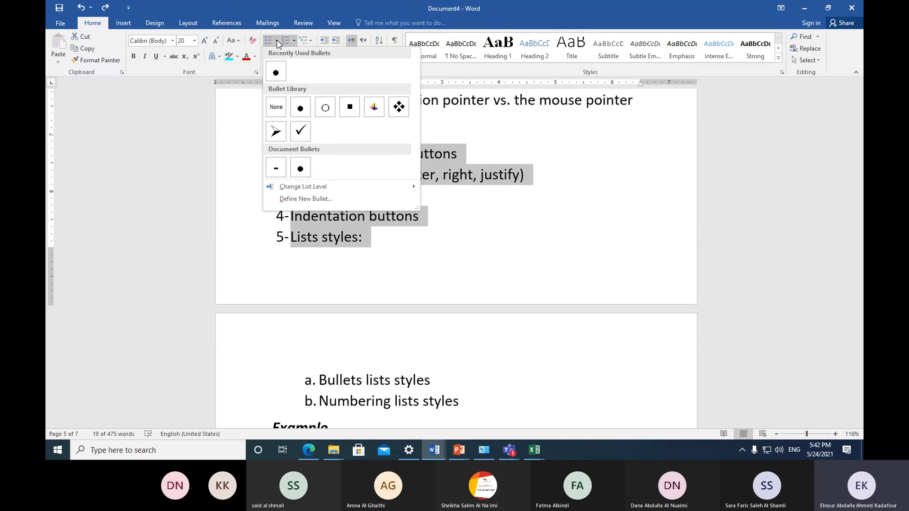
pyautogui.click(301, 133)
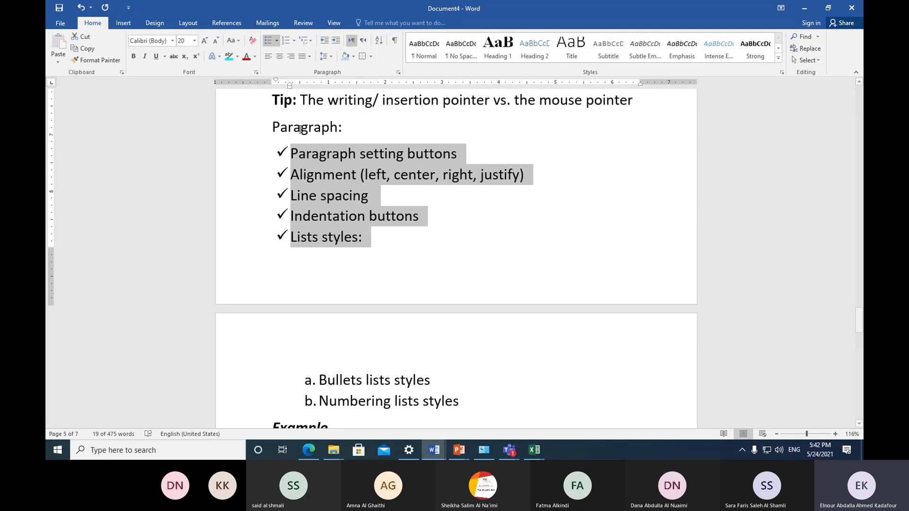
# Step: Define the spiky filled circle symbol (Wingdings 174) as a new bullet for the five Paragraph items
pyautogui.click(278, 42)
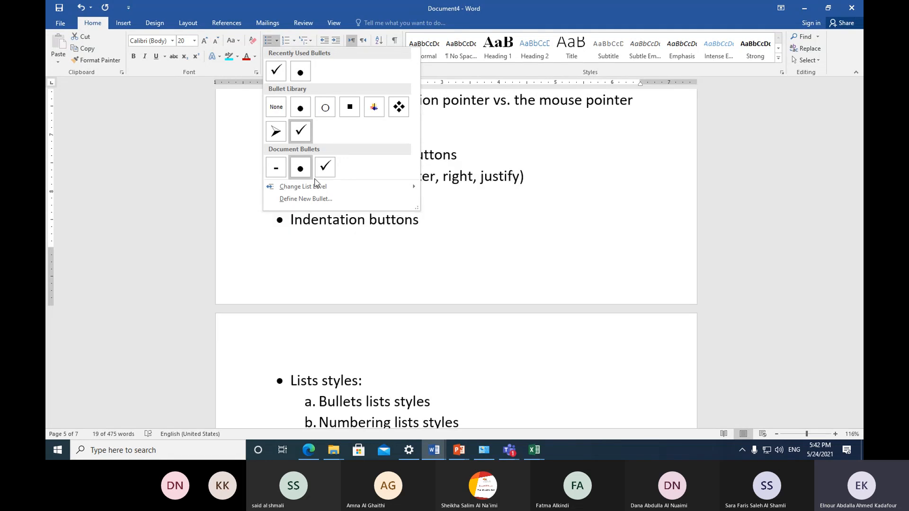
pyautogui.click(330, 200)
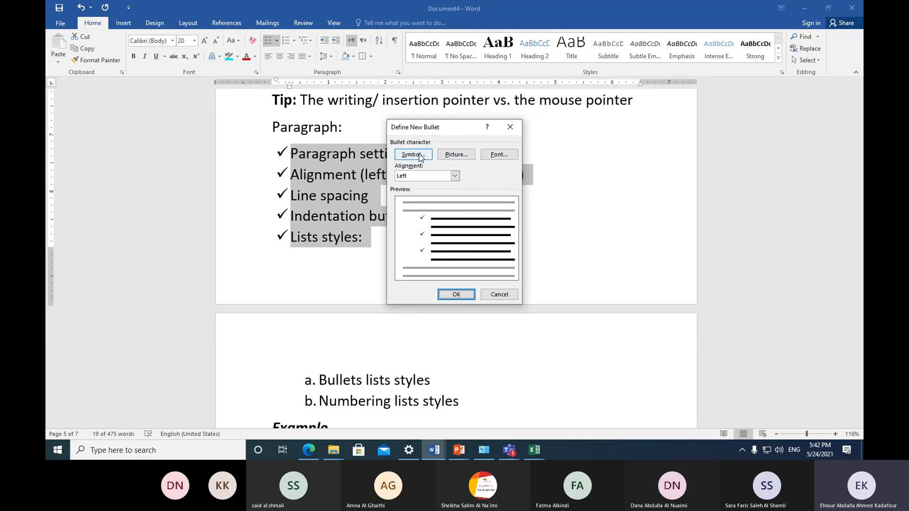
pyautogui.click(419, 156)
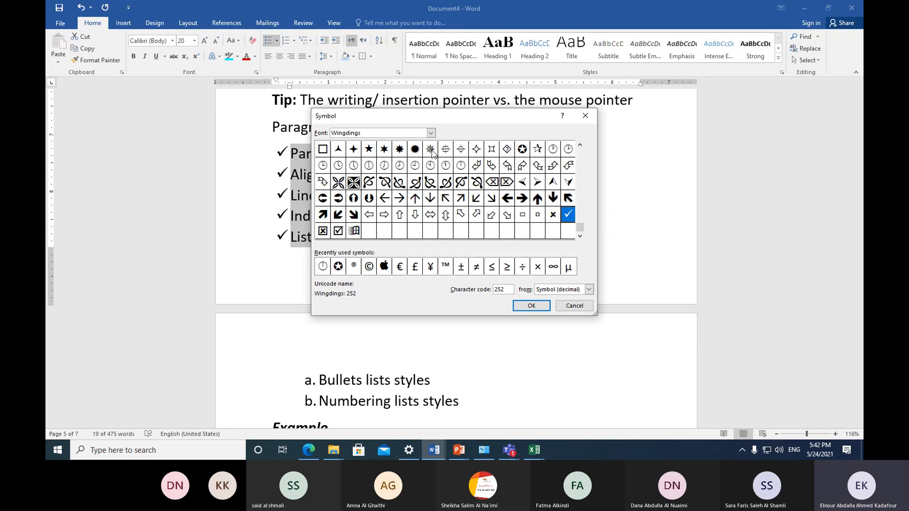
pyautogui.click(416, 150)
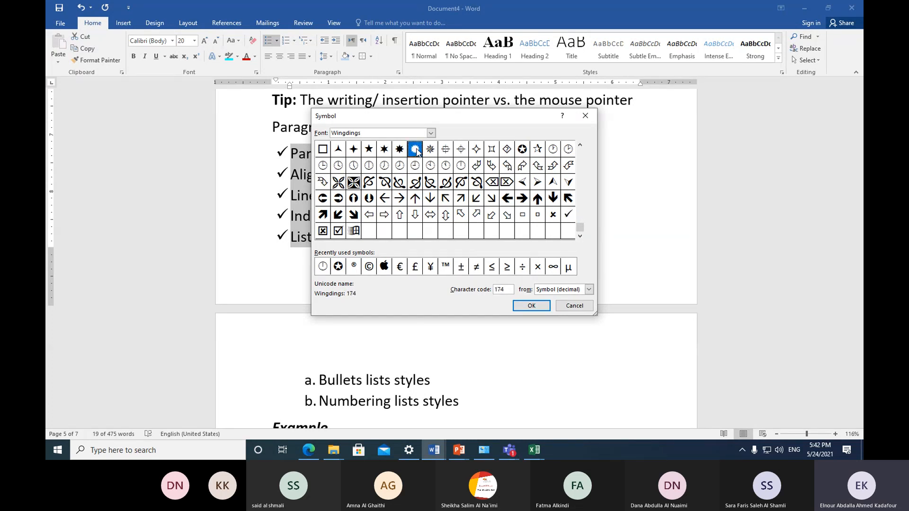
pyautogui.click(525, 306)
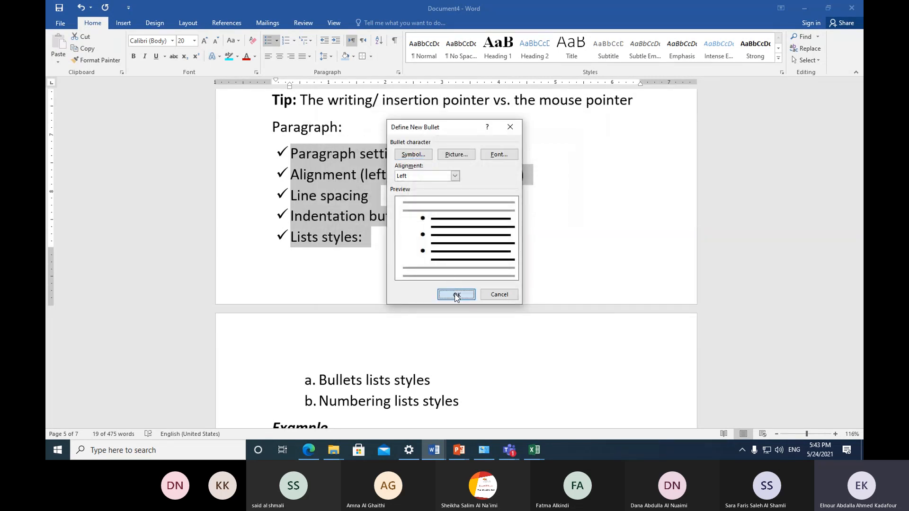
pyautogui.click(456, 295)
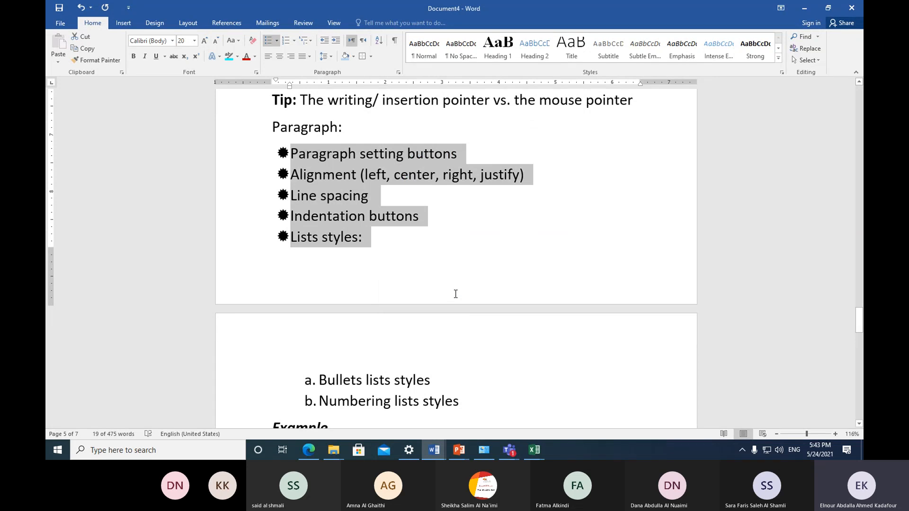
pyautogui.click(424, 269)
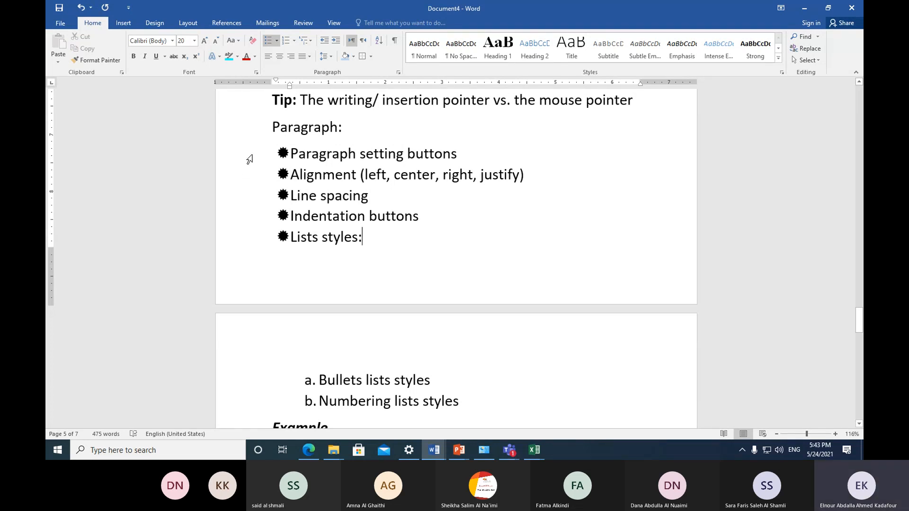
# Step: Start defining a new picture bullet for the five Paragraph items and search Bing images for "apple"
pyautogui.moveTo(249, 156); pyautogui.dragTo(263, 240)
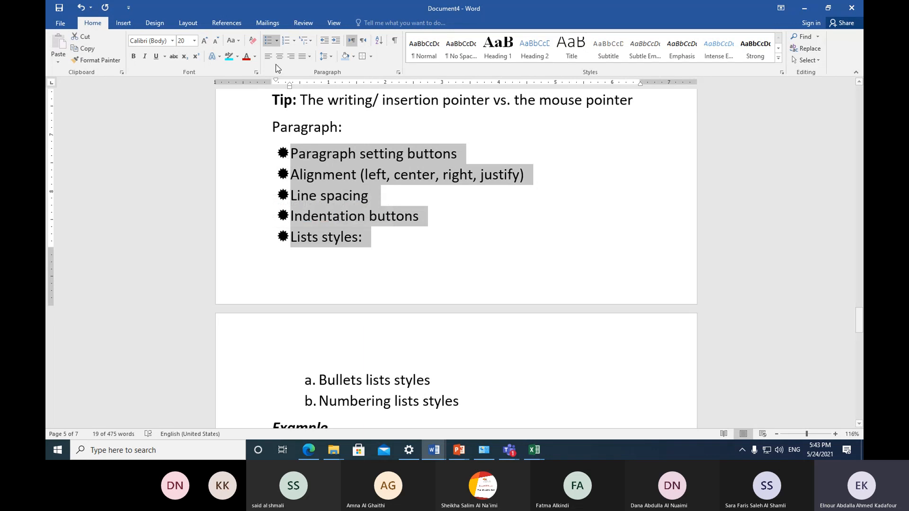
pyautogui.click(277, 41)
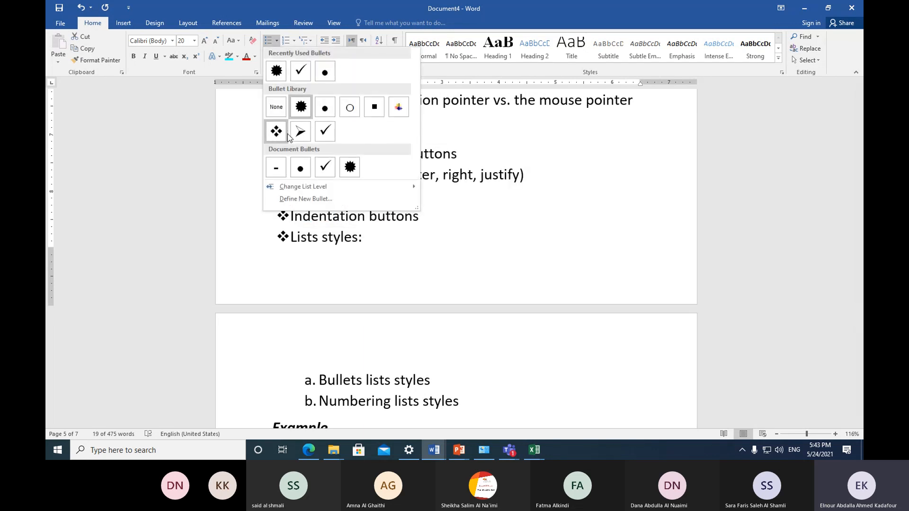
pyautogui.click(305, 199)
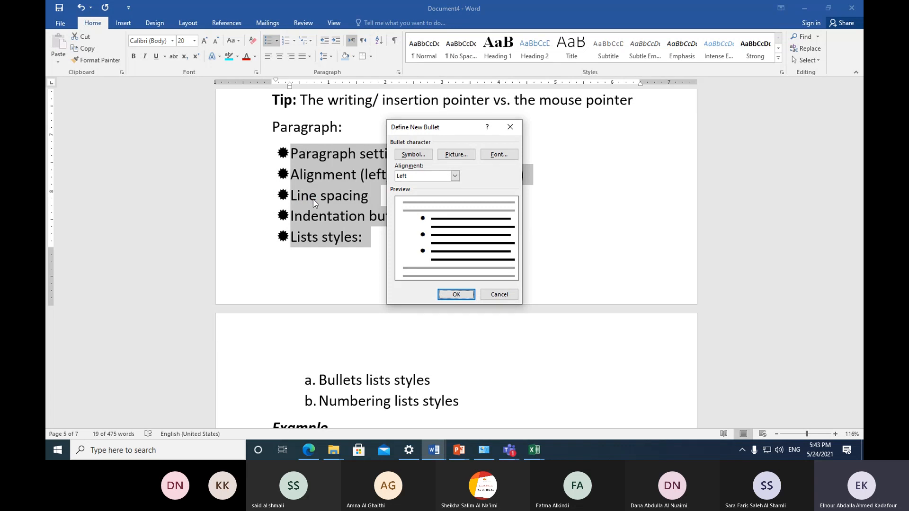
pyautogui.click(452, 154)
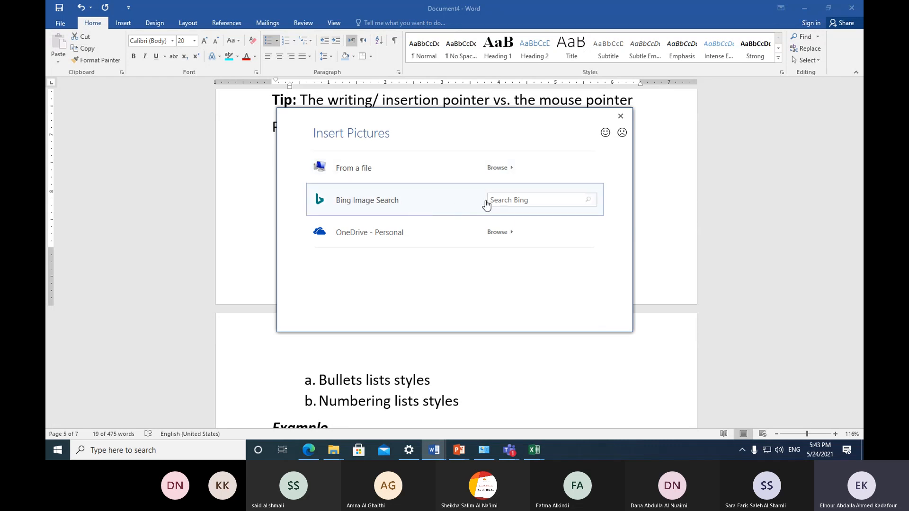
pyautogui.click(514, 202)
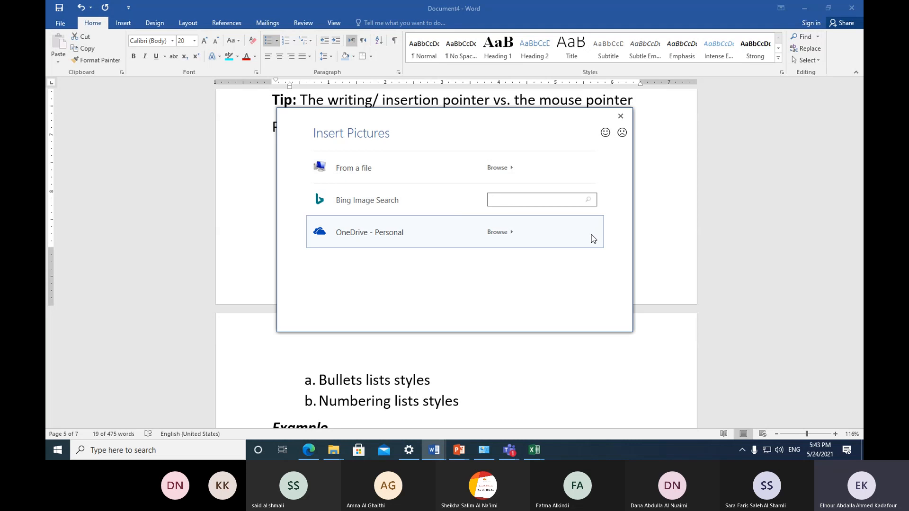
pyautogui.write('apple')
pyautogui.press('Return')
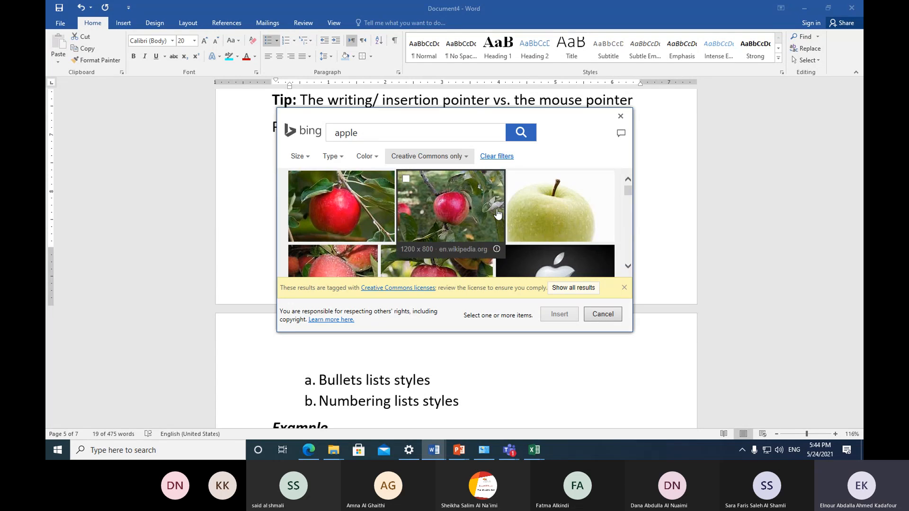
# Step: Insert the rainbow-striped apple logo from the image results and apply it as the bullet for the five Paragraph items
pyautogui.scroll(-1, 497, 237)
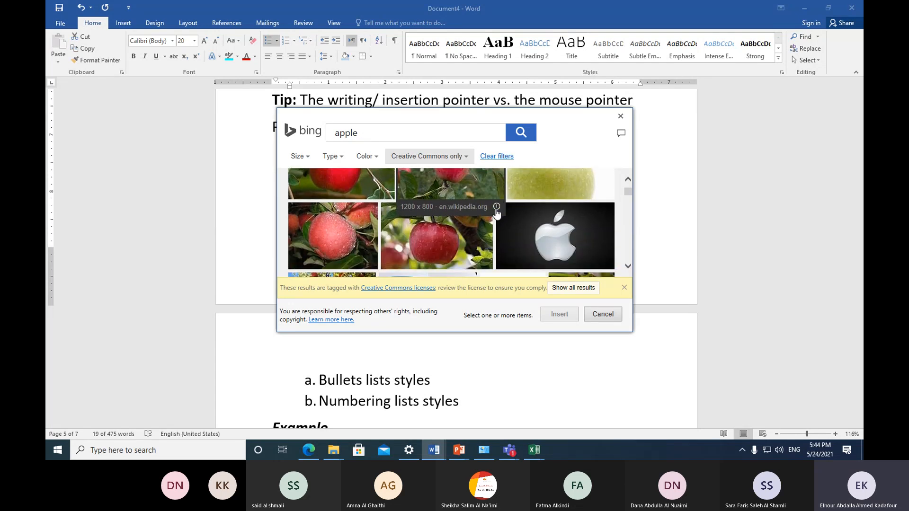
pyautogui.scroll(-2, 496, 213)
pyautogui.moveTo(497, 213)
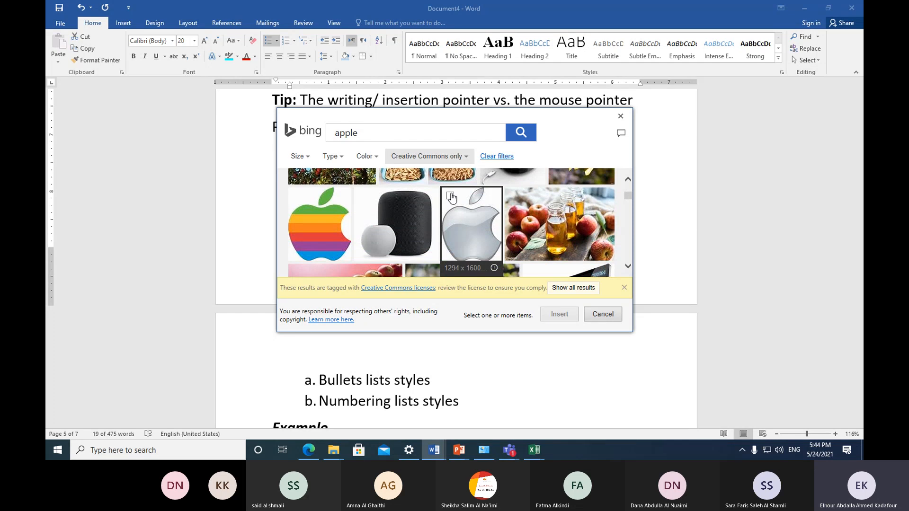
pyautogui.moveTo(337, 207)
pyautogui.click(297, 195)
pyautogui.click(555, 315)
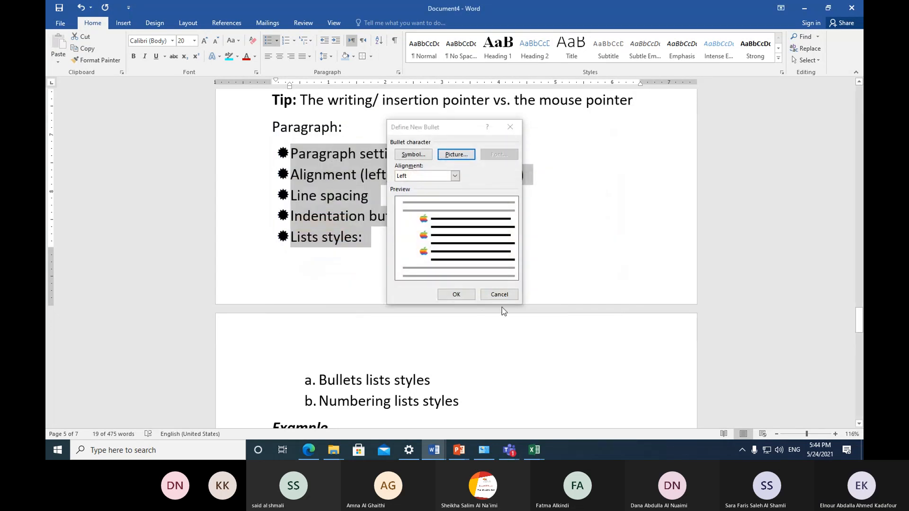
pyautogui.click(455, 294)
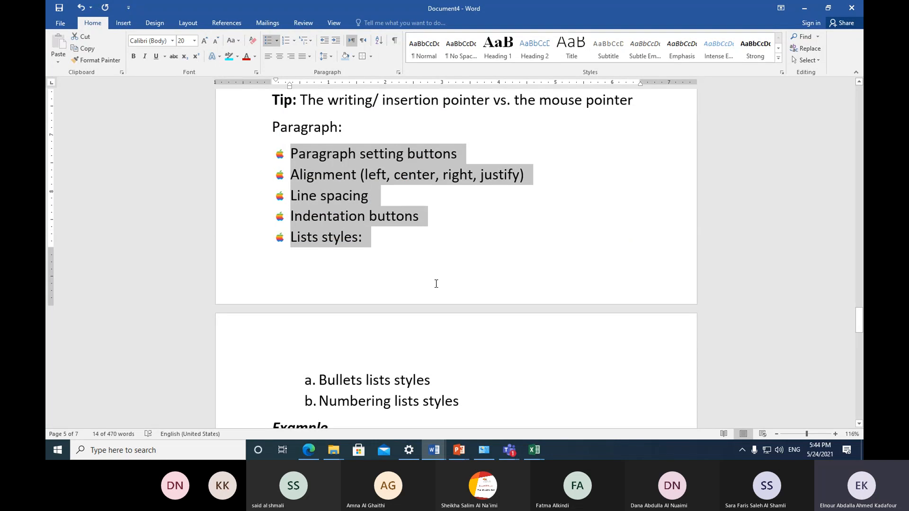
pyautogui.scroll(1, 436, 284)
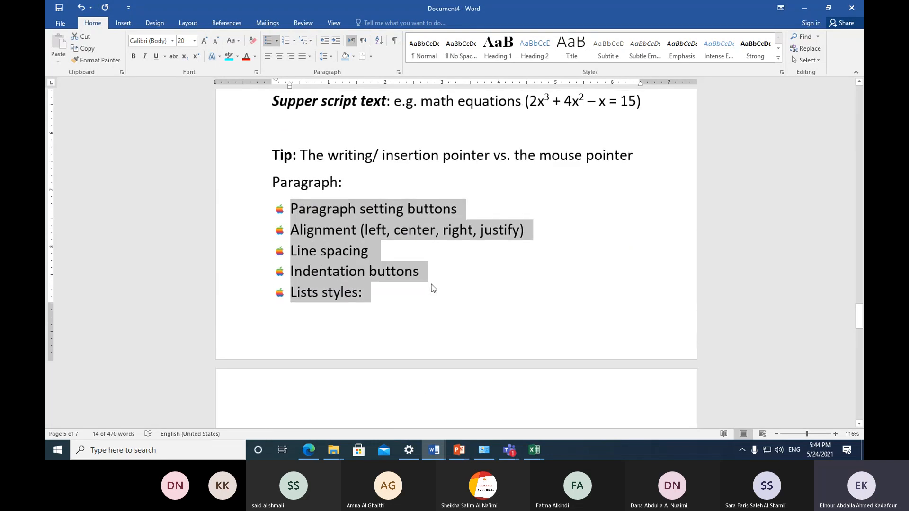
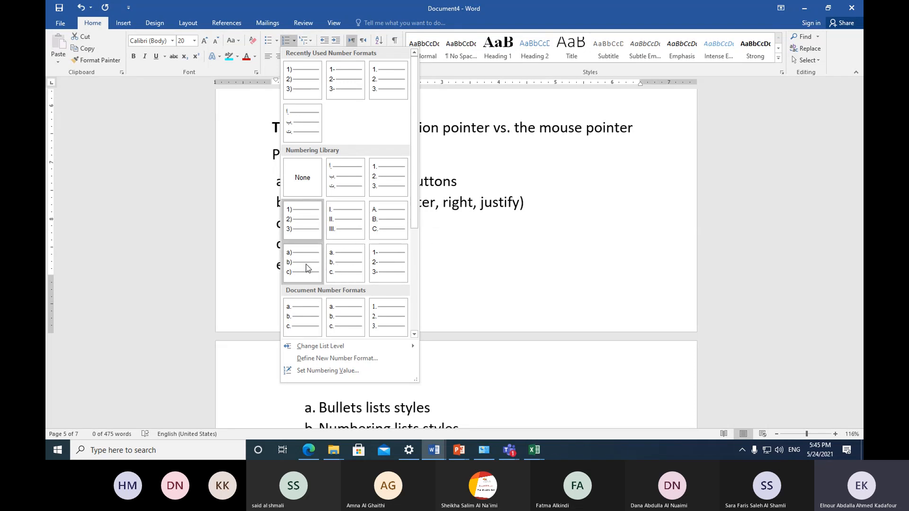
# Step: Try lowercase-letter numbering (a. b. c.) on the five items under the Paragraph heading, and undo the change
pyautogui.click(332, 267)
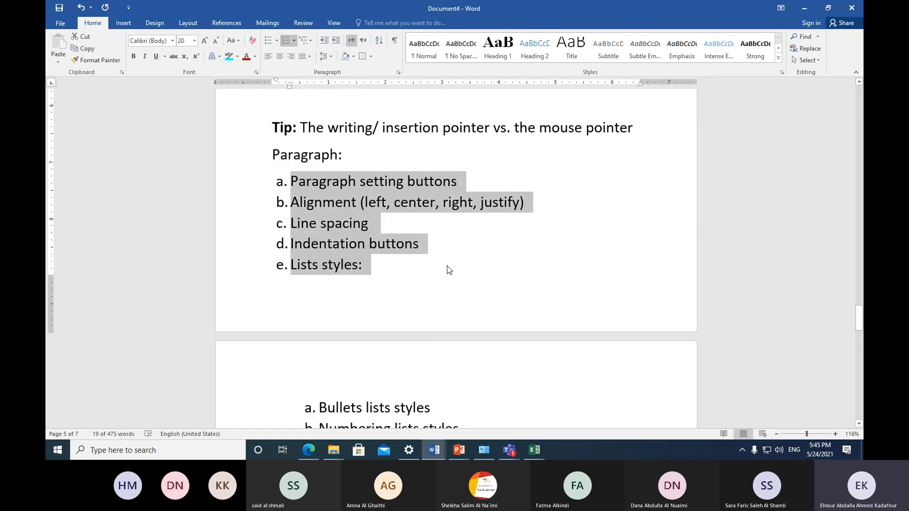
pyautogui.scroll(-2, 447, 265)
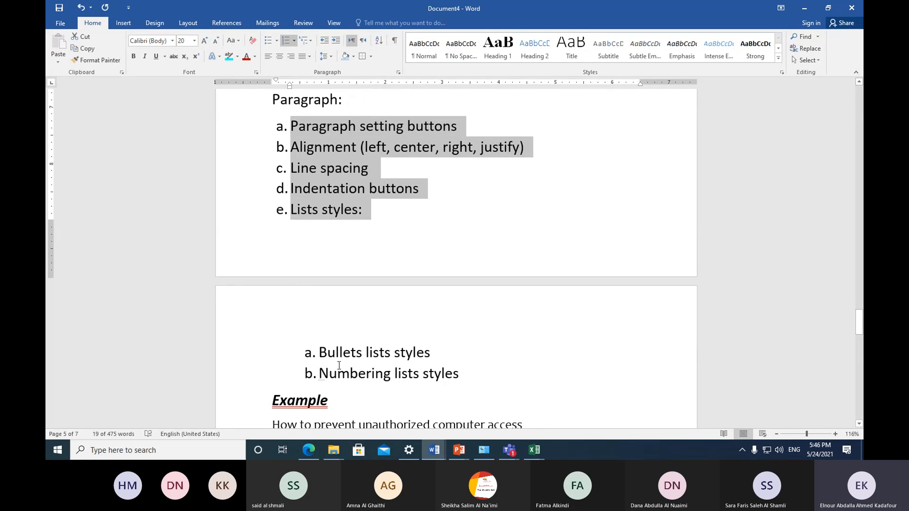
pyautogui.hotkey('ctrl', 'z')
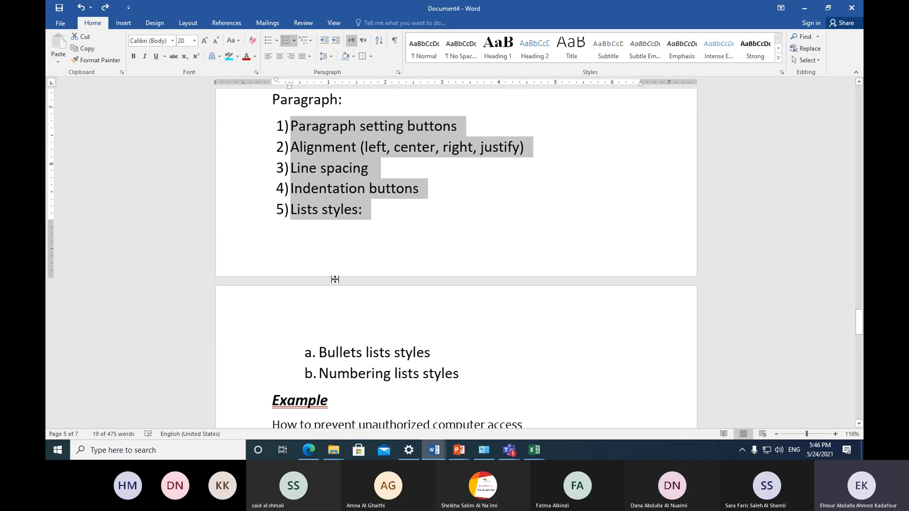
# Step: Change the five items under the Paragraph heading from numbering to round bullets
pyautogui.scroll(-2, 334, 280)
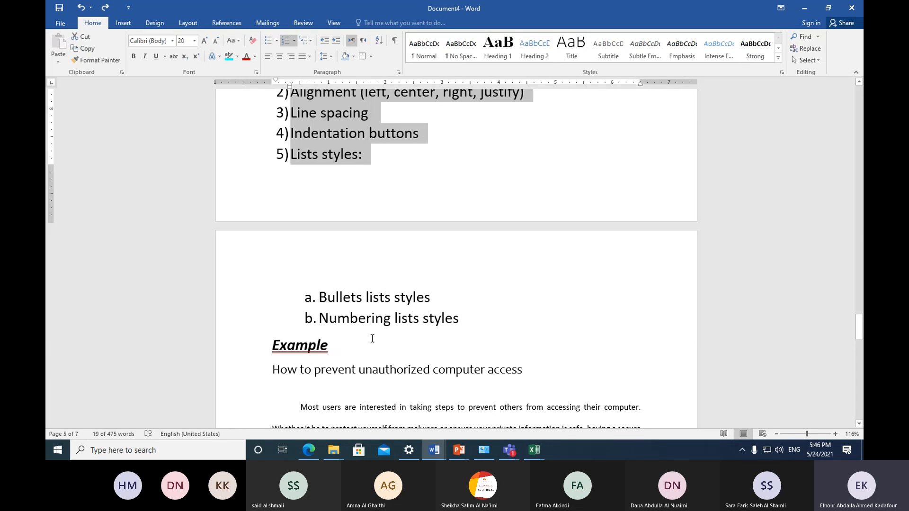
pyautogui.scroll(3, 371, 338)
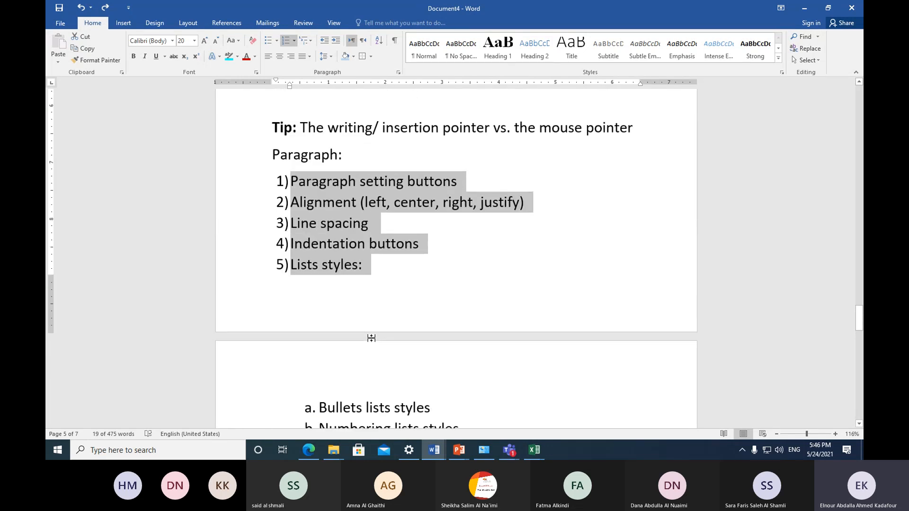
pyautogui.scroll(-2, 372, 338)
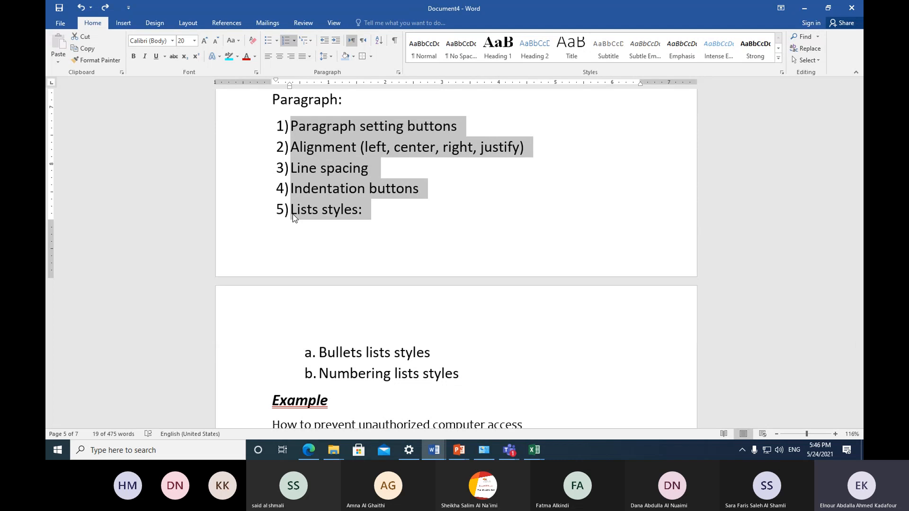
pyautogui.moveTo(253, 129); pyautogui.dragTo(259, 213)
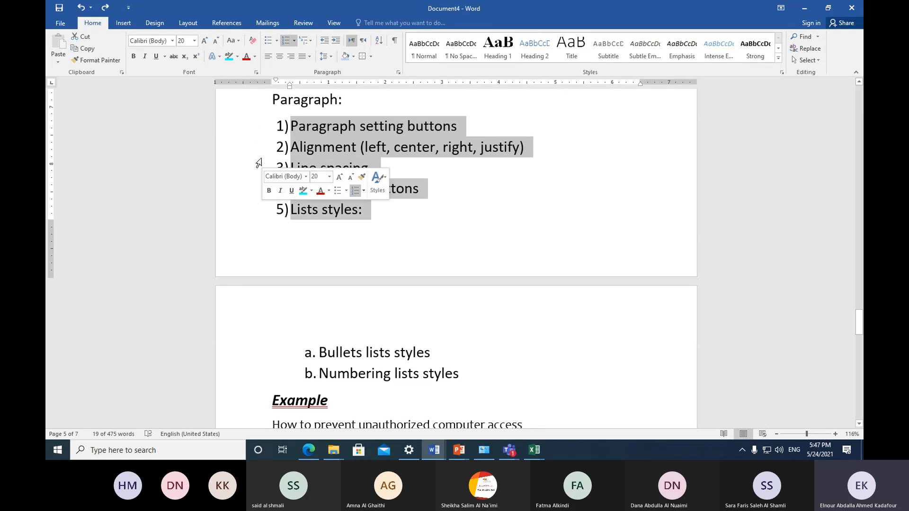
pyautogui.click(268, 42)
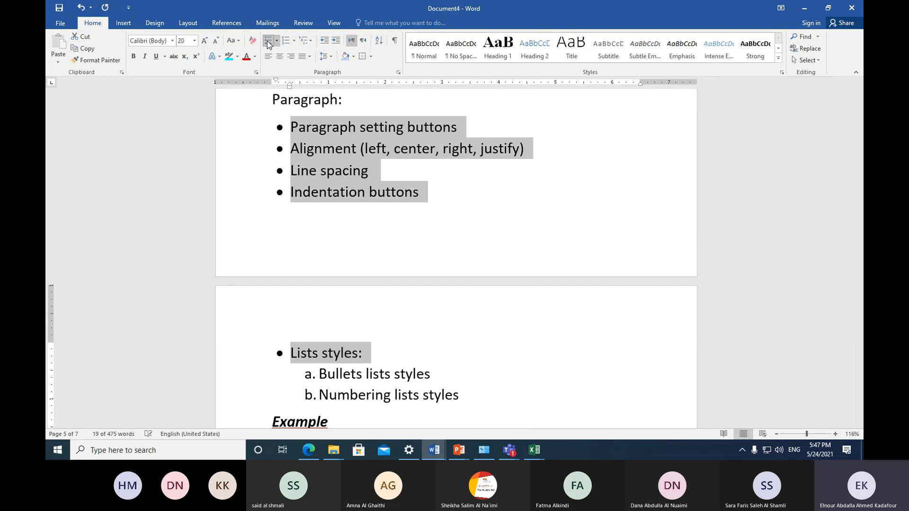
# Step: Change the two sub-items under "Lists styles:" to check-mark bullets from the bullet library
pyautogui.moveTo(252, 382); pyautogui.dragTo(255, 399)
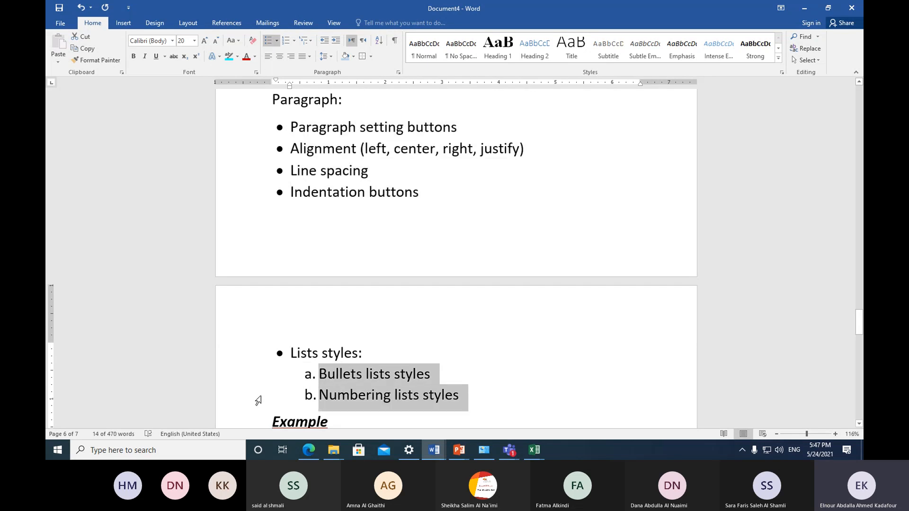
pyautogui.click(278, 42)
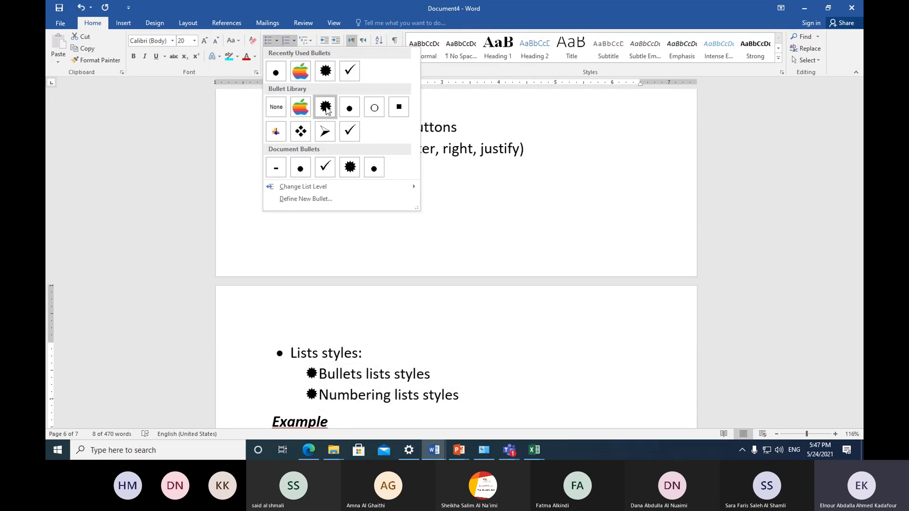
pyautogui.click(352, 134)
# Step: Insert a blank line between the "Numbering lists styles" sub-item and the Example heading
pyautogui.scroll(-3, 370, 284)
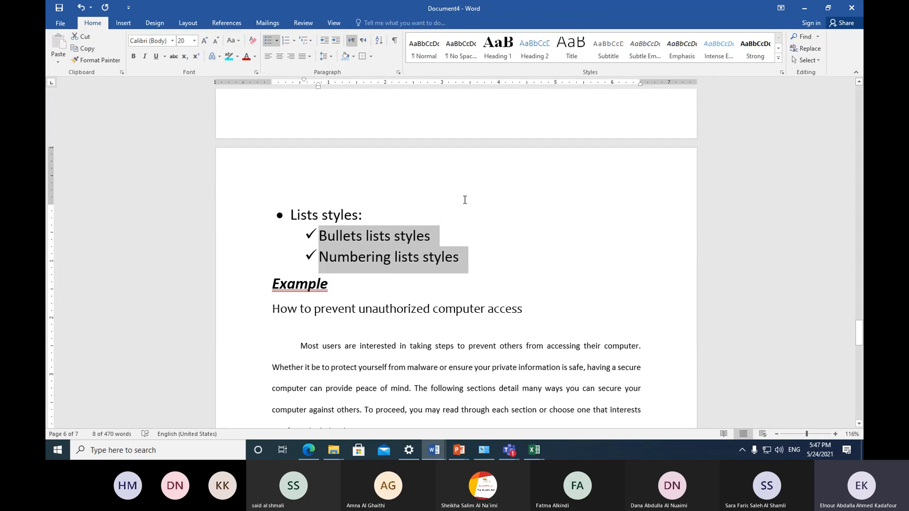
pyautogui.scroll(2, 465, 200)
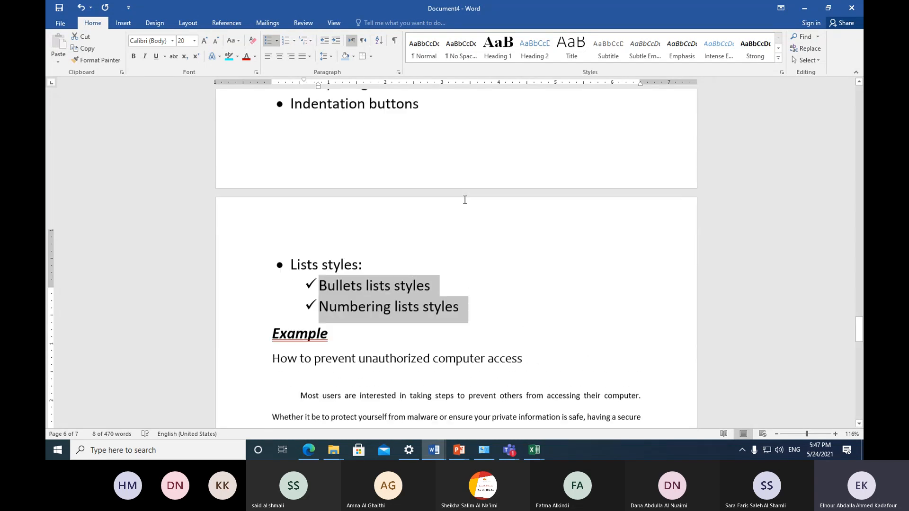
pyautogui.scroll(2, 475, 258)
pyautogui.scroll(-2, 475, 258)
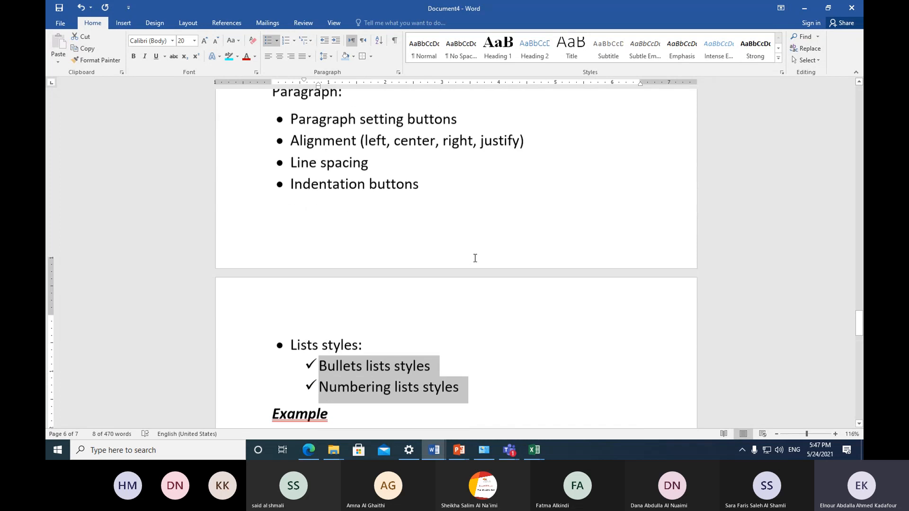
pyautogui.click(384, 367)
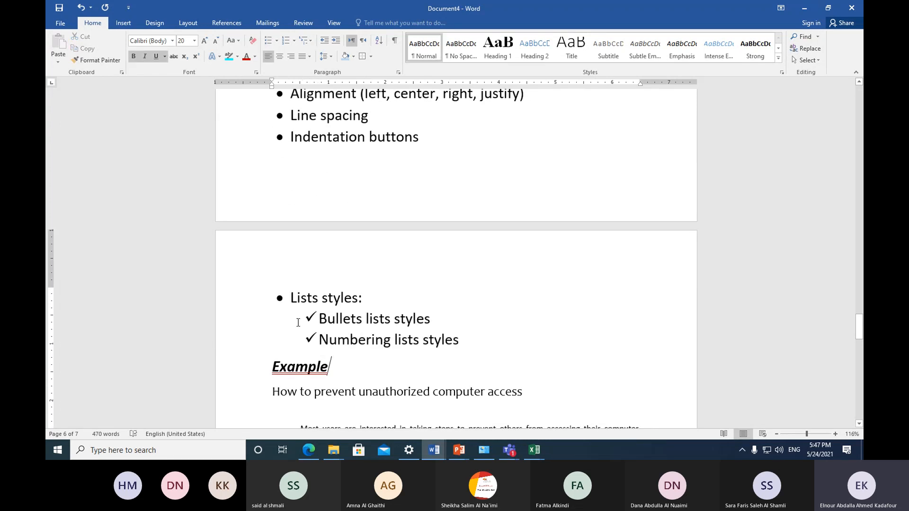
pyautogui.scroll(-1, 386, 304)
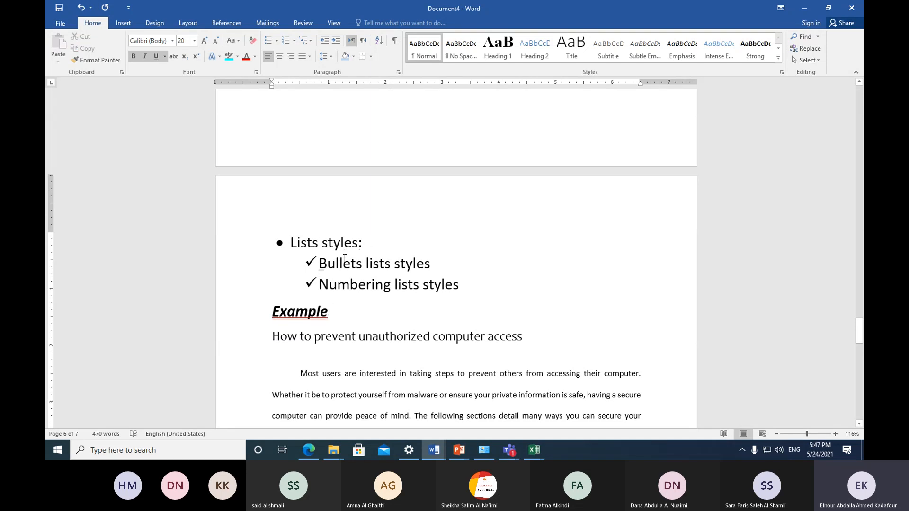
pyautogui.scroll(3, 360, 298)
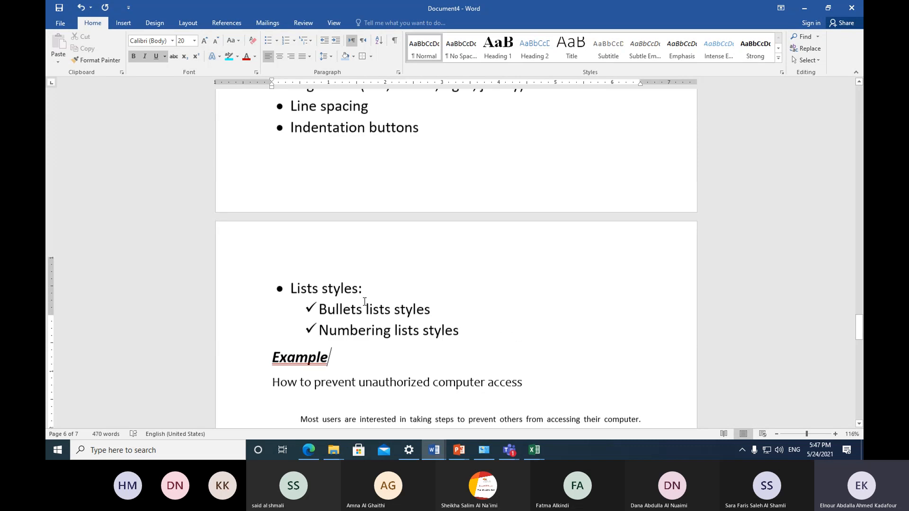
pyautogui.scroll(-3, 268, 375)
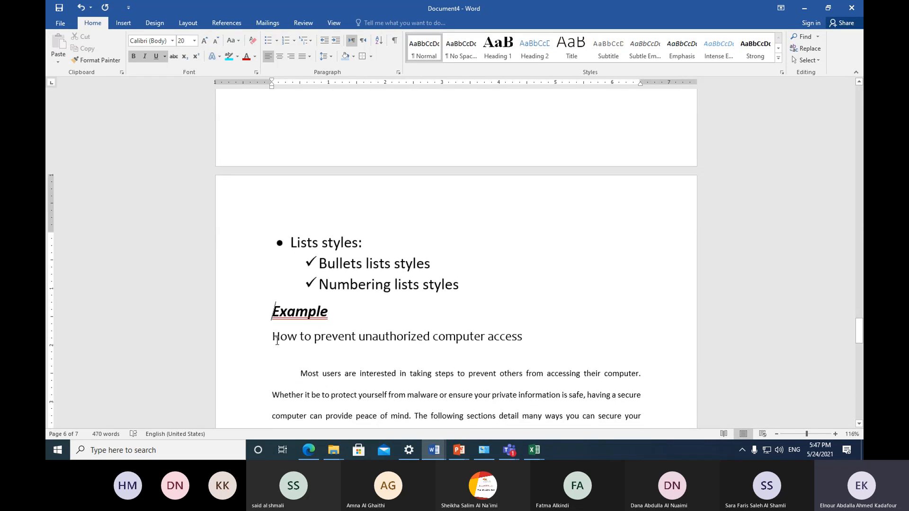
pyautogui.press('Return')
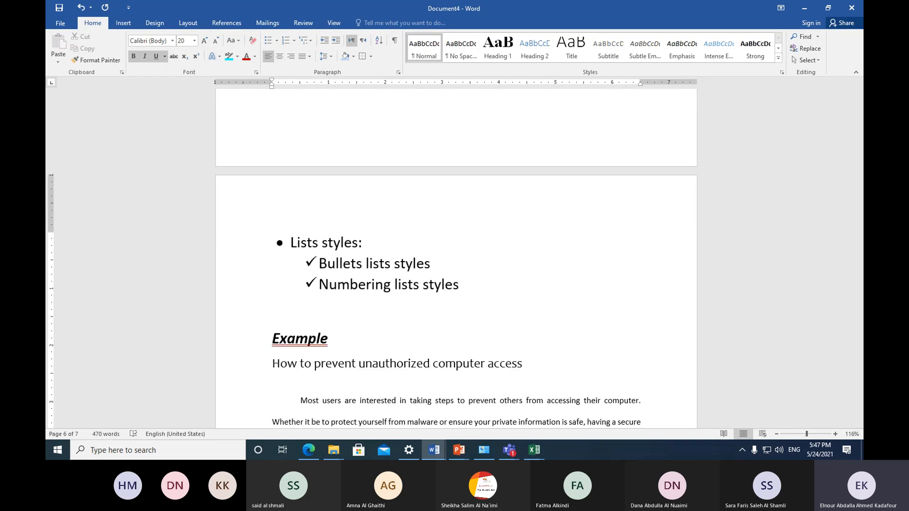
# Step: Make the "Paragraph:" heading above the bulleted list bold
pyautogui.scroll(5, 432, 321)
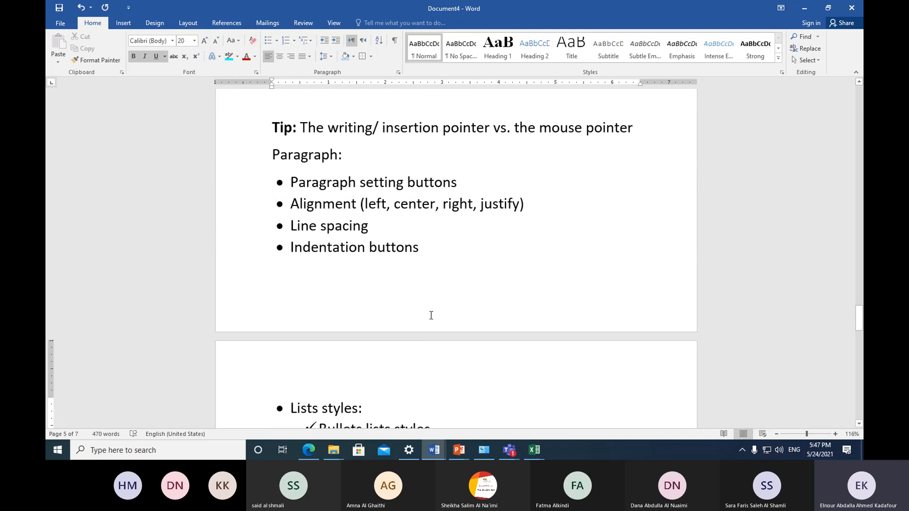
pyautogui.scroll(-2, 430, 315)
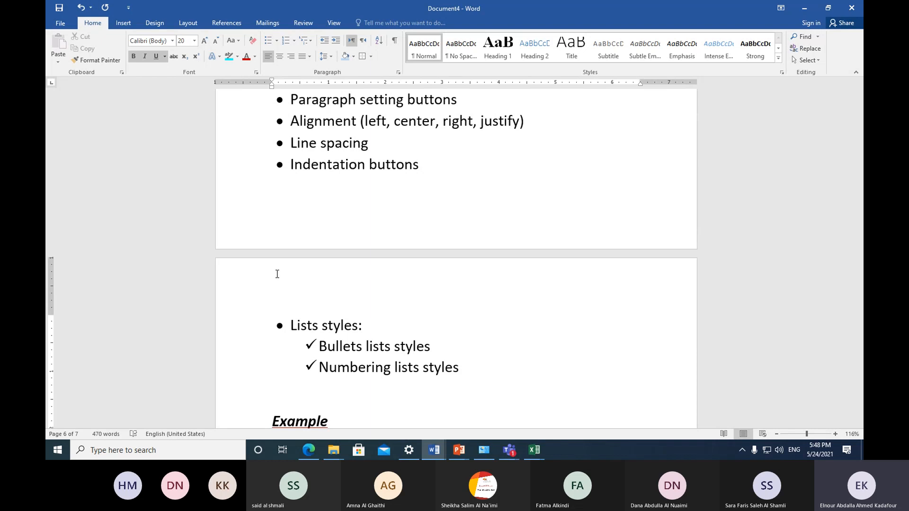
pyautogui.scroll(3, 277, 274)
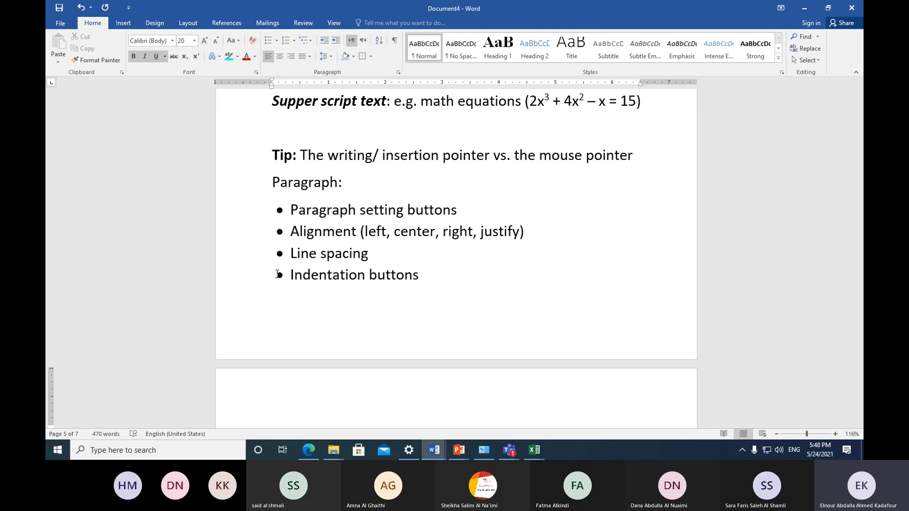
pyautogui.click(239, 194)
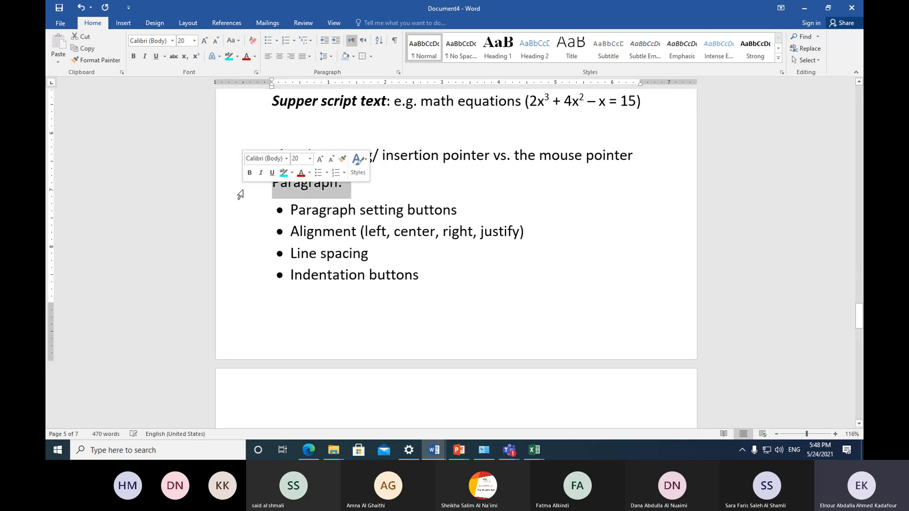
pyautogui.click(134, 56)
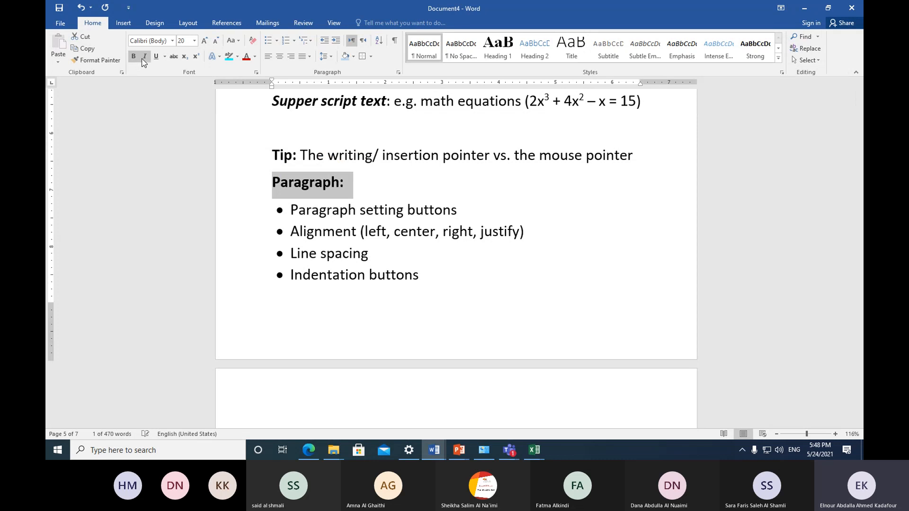
# Step: Italicize the "Paragraph:" heading above the bulleted list
pyautogui.click(144, 56)
pyautogui.click(375, 194)
pyautogui.scroll(-10, 348, 182)
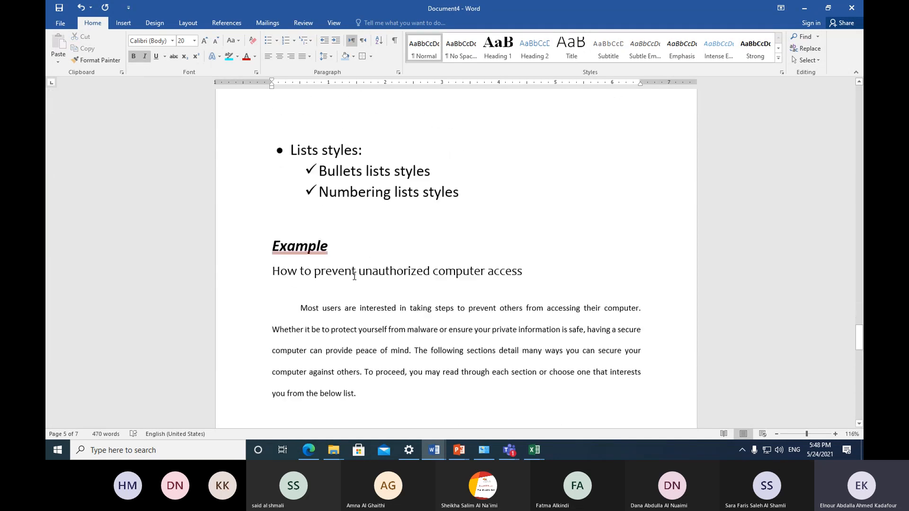
# Step: Add several blank lines between the "Numbering lists styles" sub-item and the Example heading
pyautogui.click(274, 194)
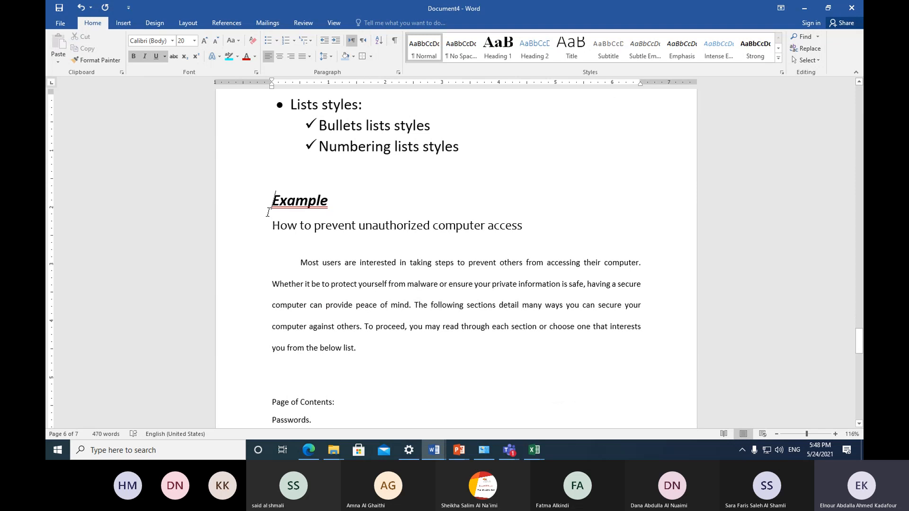
pyautogui.press('Up')
pyautogui.press('Up')
pyautogui.press('Up')
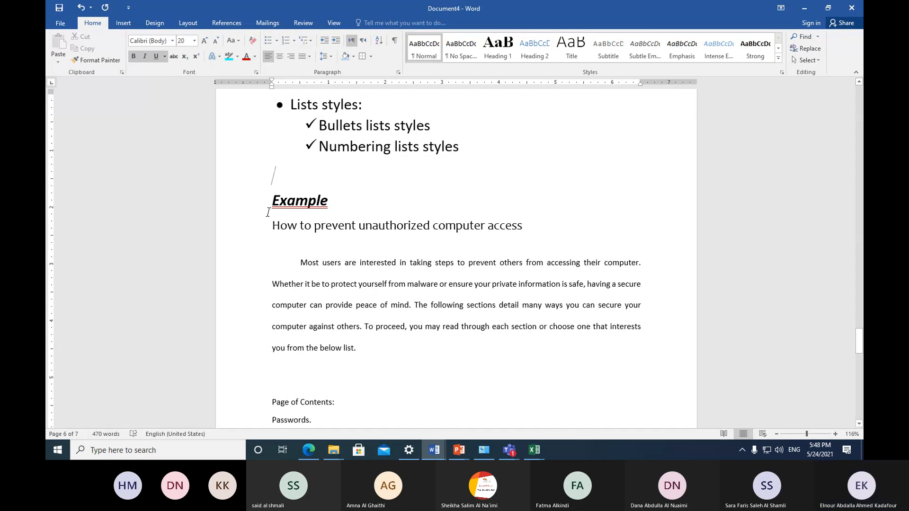
pyautogui.press('Down')
pyautogui.press('Delete')
pyautogui.press('Return')
pyautogui.press('Return')
pyautogui.press('Return')
pyautogui.press('Return')
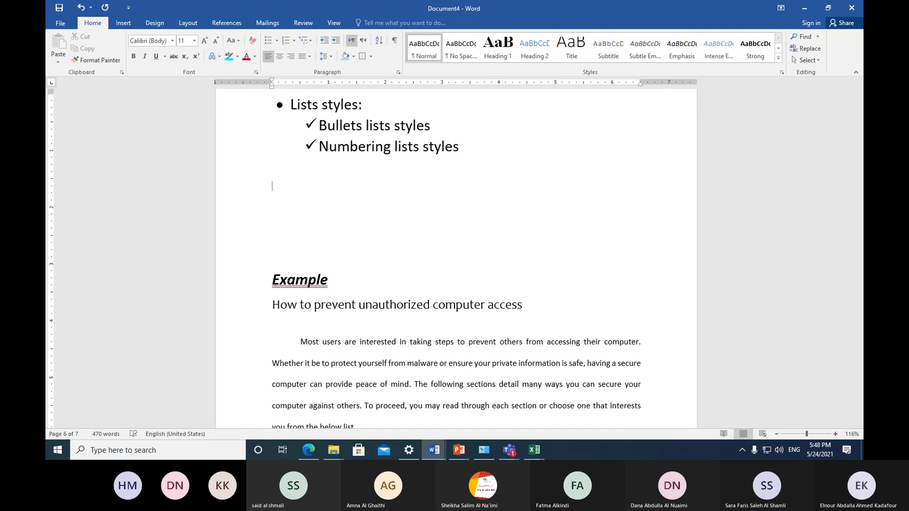
# Step: Enter a "Paragraph:" heading on the first blank line below the check-mark list and make it bold
pyautogui.scroll(5, 375, 251)
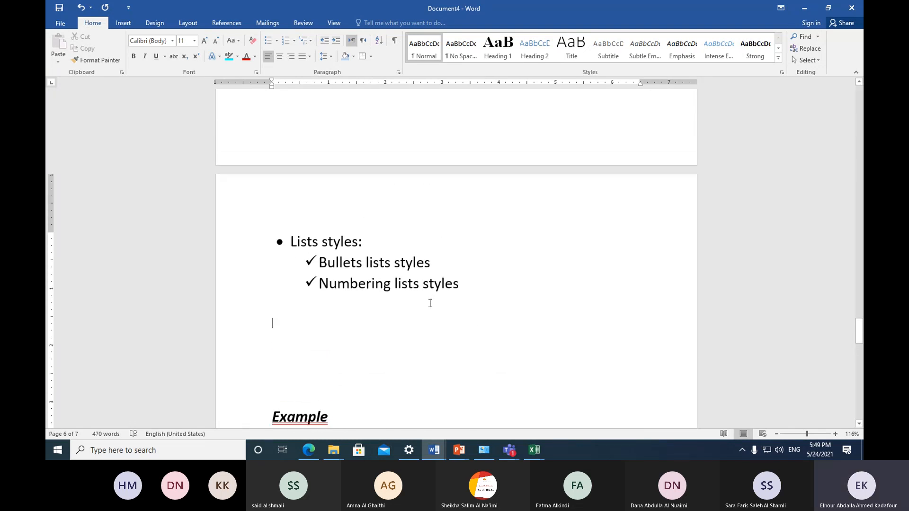
pyautogui.write('para')
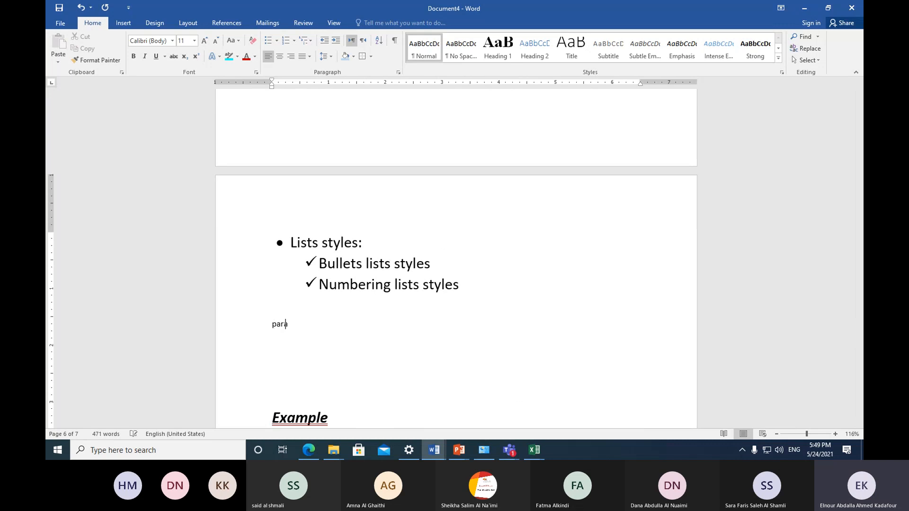
pyautogui.write('graph')
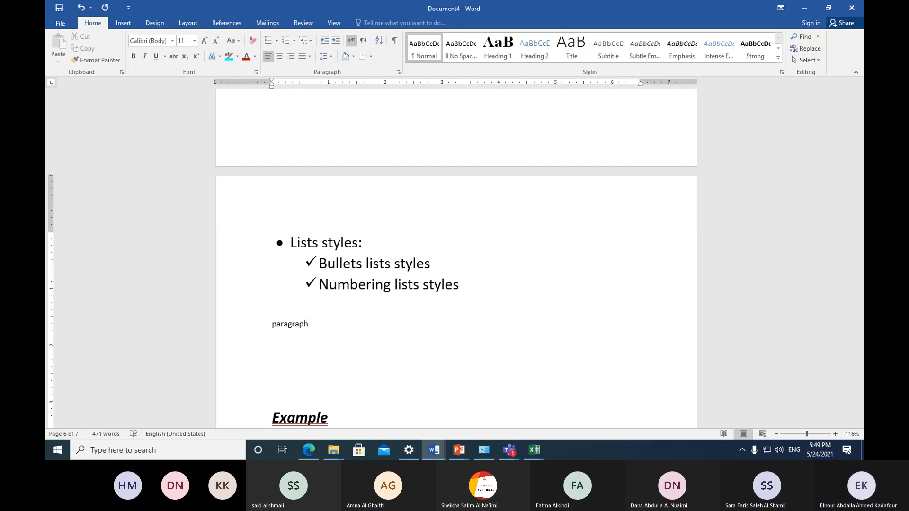
pyautogui.write(':')
pyautogui.press('Return')
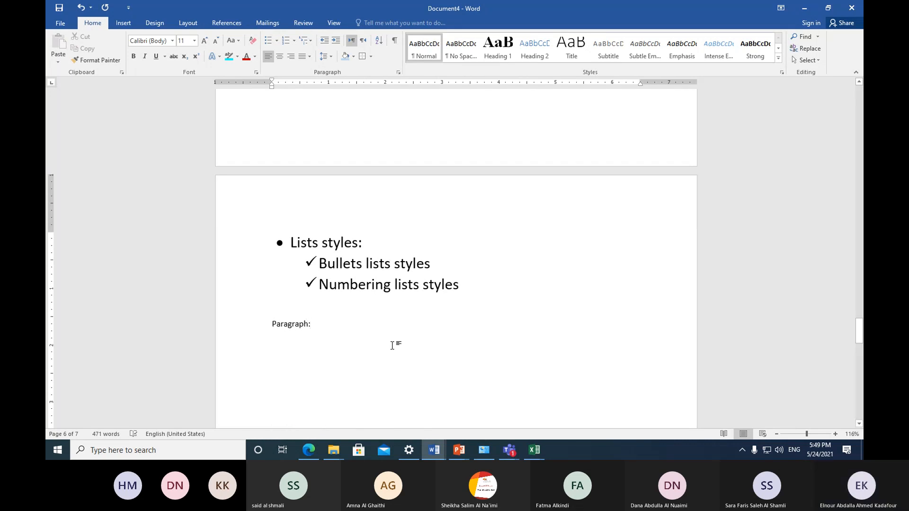
pyautogui.click(241, 329)
pyautogui.click(132, 56)
pyautogui.click(274, 327)
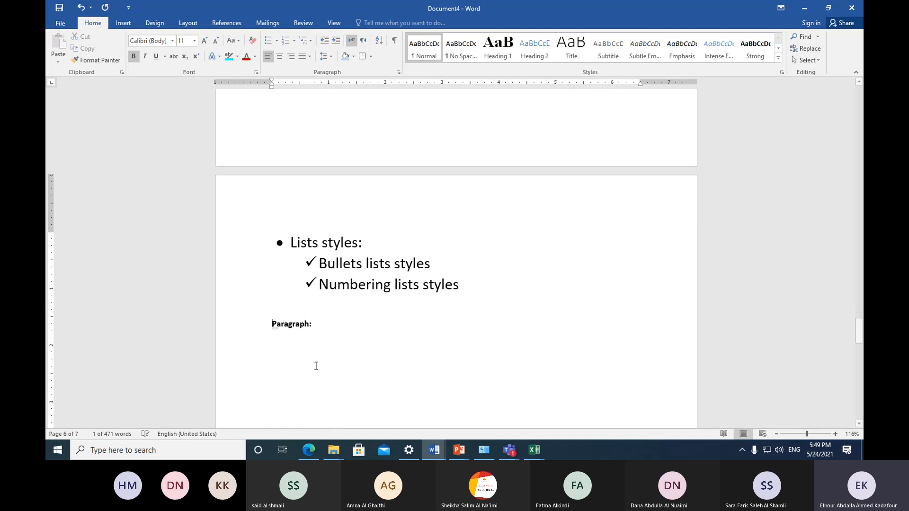
# Step: Change the new heading's wording to "Lists Paragraphs:"
pyautogui.click(312, 326)
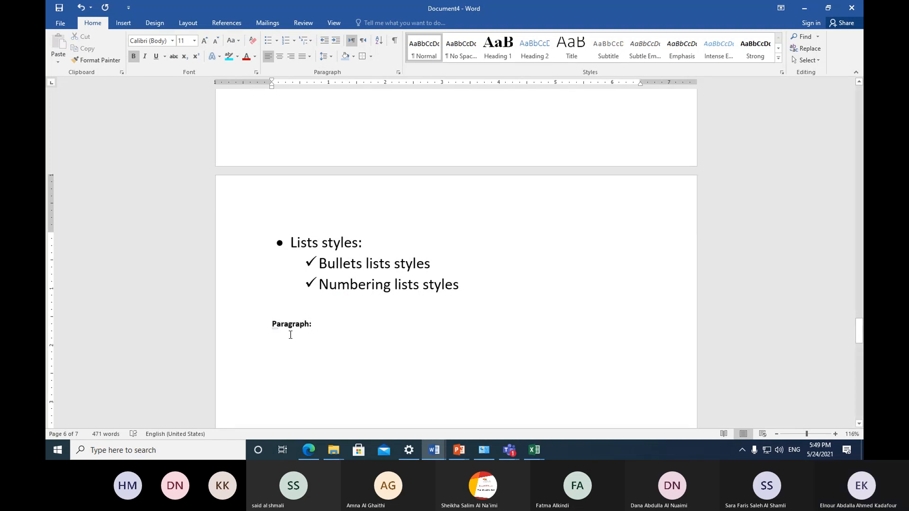
pyautogui.press('Left')
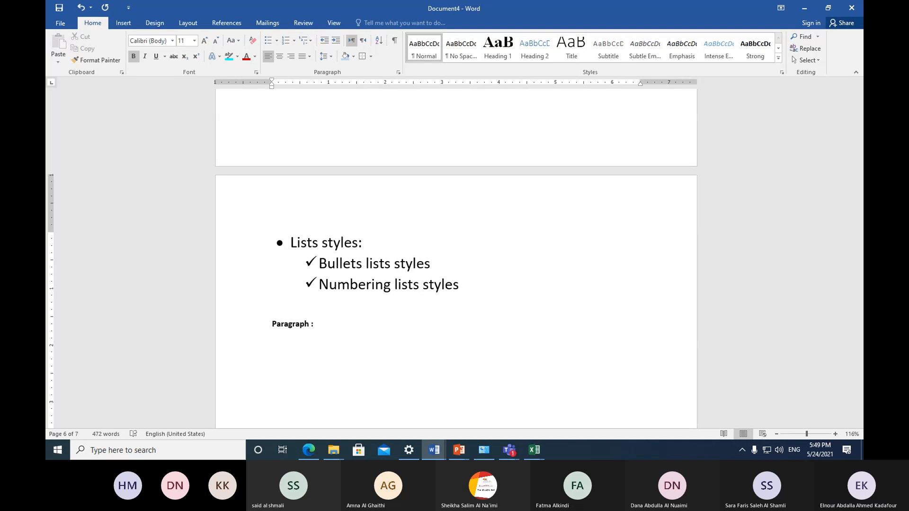
pyautogui.press('BackSpace')
pyautogui.moveTo(310, 325); pyautogui.dragTo(273, 326)
pyautogui.click(272, 326)
pyautogui.write('liat')
pyautogui.write('s')
pyautogui.press('BackSpace')
pyautogui.press('BackSpace')
pyautogui.press('BackSpace')
pyautogui.press('BackSpace')
pyautogui.write('sts ')
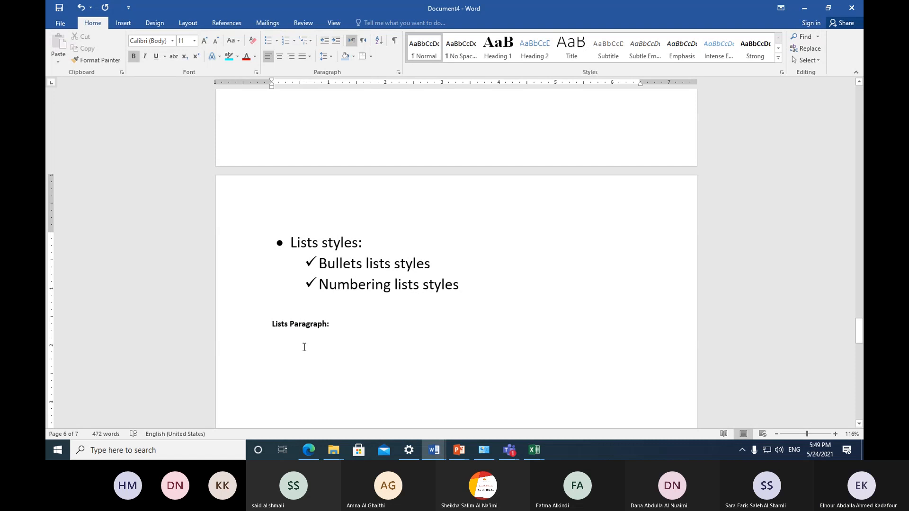
pyautogui.write('s')
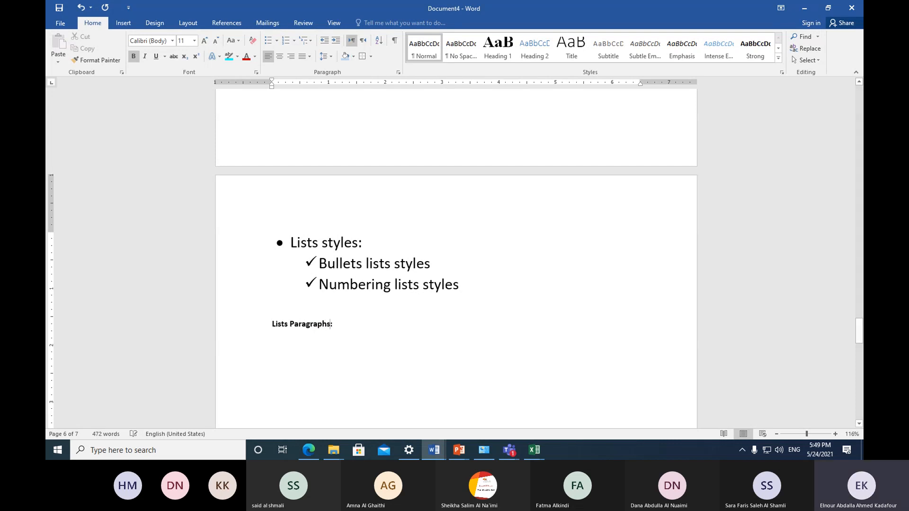
# Step: Increase the "Lists Paragraphs:" heading's font size to 18
pyautogui.click(250, 328)
pyautogui.click(205, 41)
pyautogui.click(204, 41)
pyautogui.click(204, 40)
pyautogui.click(204, 41)
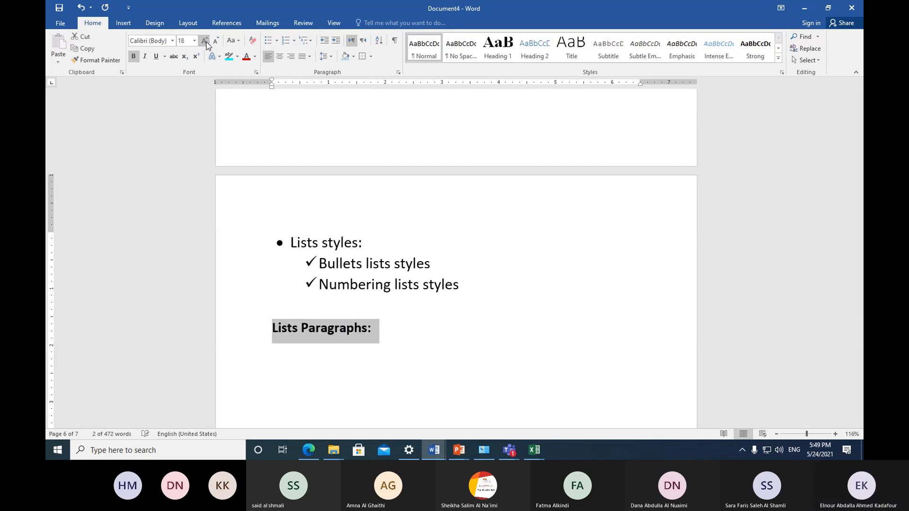
# Step: Start an automatic numbered list in non-bold text below "Lists Paragraphs:" with the item "1- First point"
pyautogui.click(370, 328)
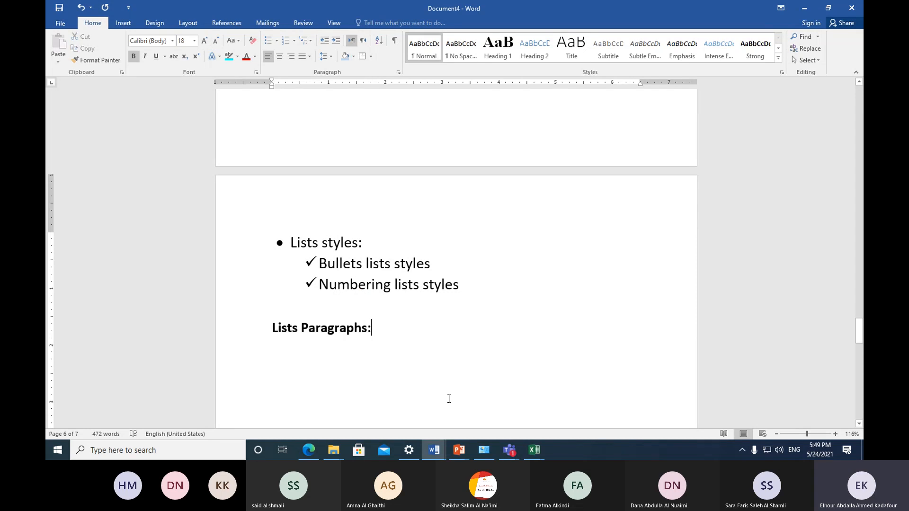
pyautogui.press('Return')
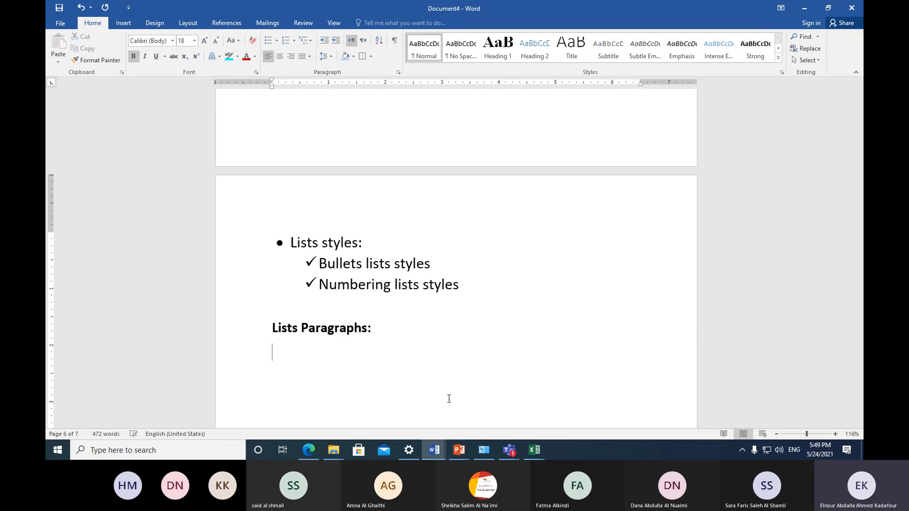
pyautogui.hotkey('ctrl', 'b')
pyautogui.scroll(-3, 461, 369)
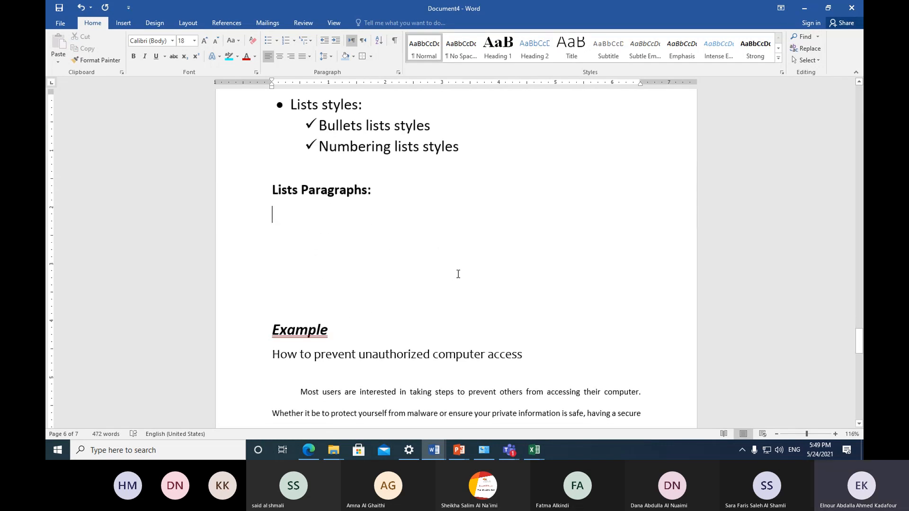
pyautogui.write('1')
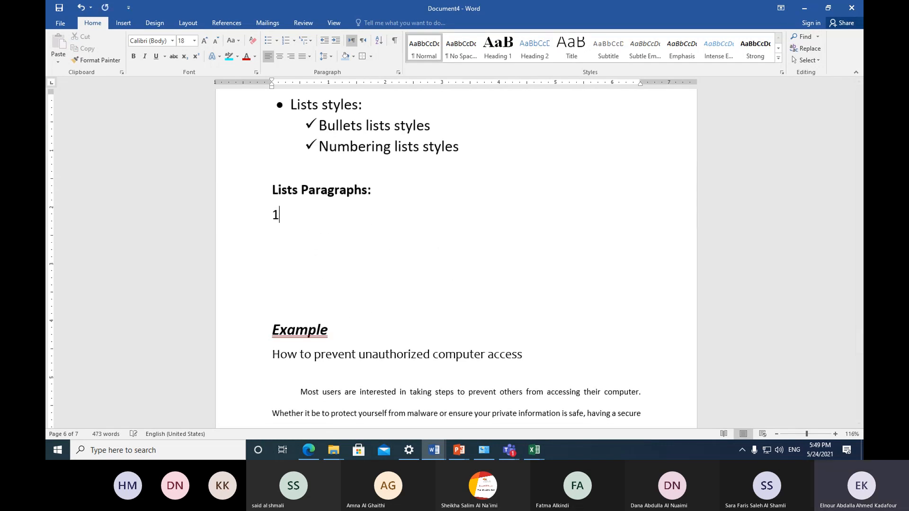
pyautogui.write('-')
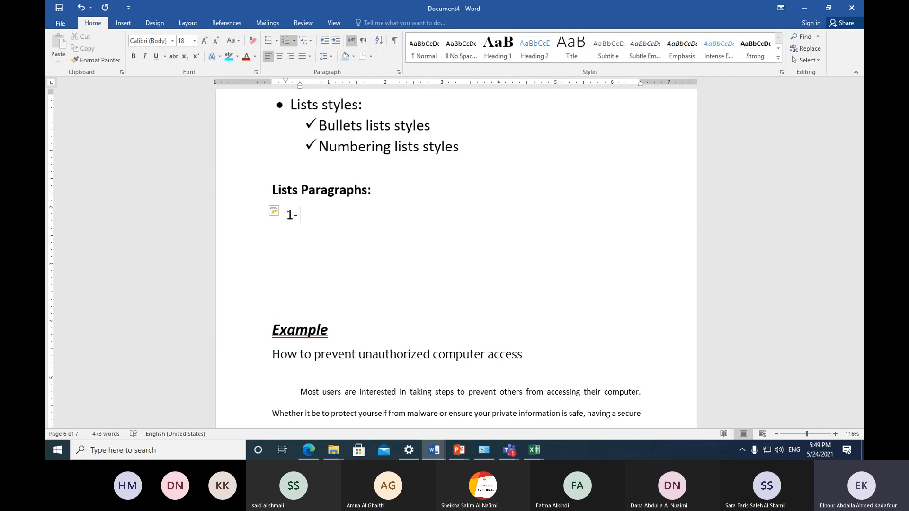
pyautogui.write('First point')
# Step: Switch to the browser to examine the Enter key on the keyboard picture and return to Document4 in Word
pyautogui.click(310, 452)
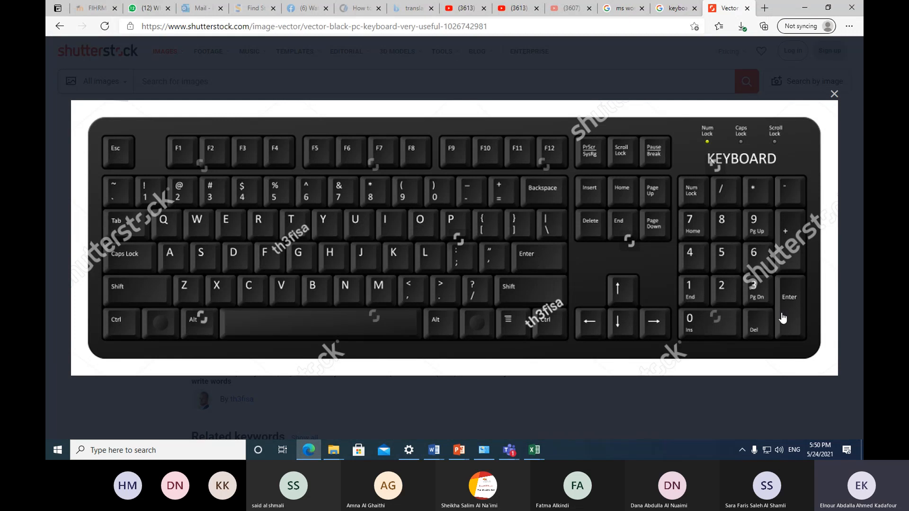
pyautogui.click(433, 452)
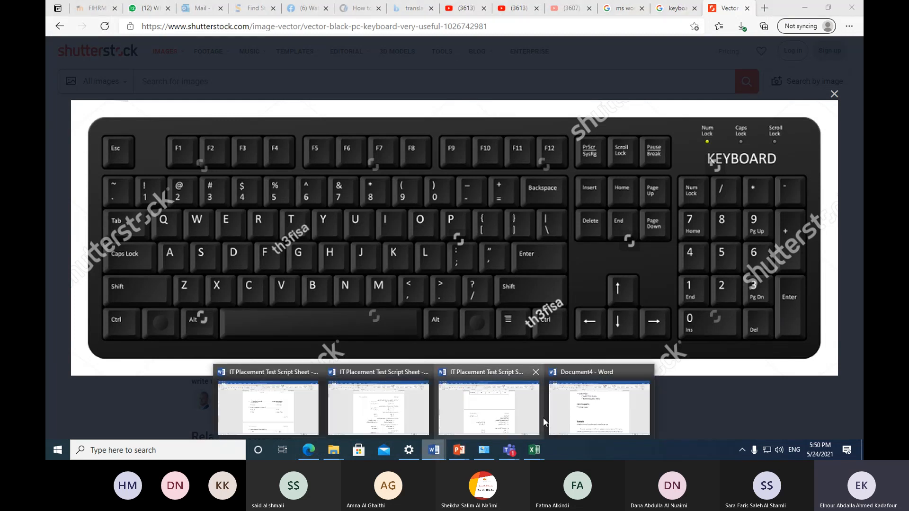
pyautogui.click(583, 400)
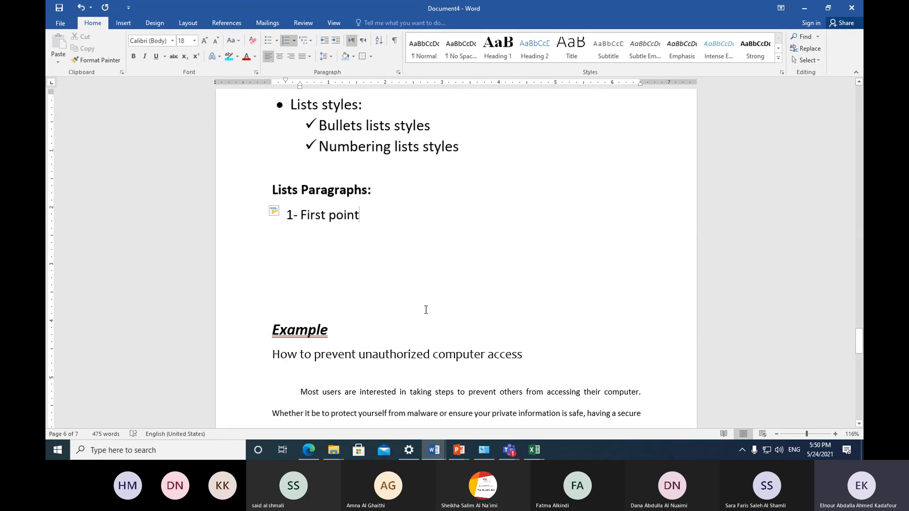
# Step: Add the items "Second point" and "Third point" to the numbered list and end the list
pyautogui.press('Return')
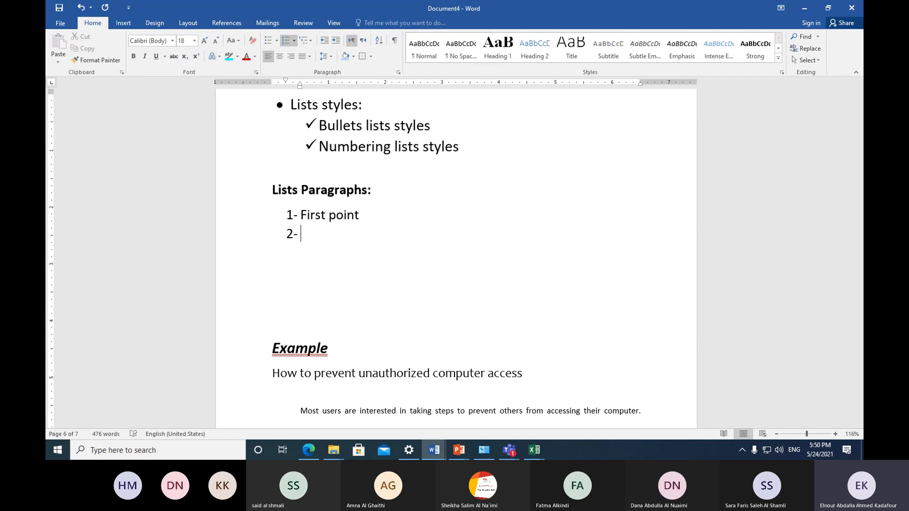
pyautogui.write('second point')
pyautogui.press('Return')
pyautogui.write('third ')
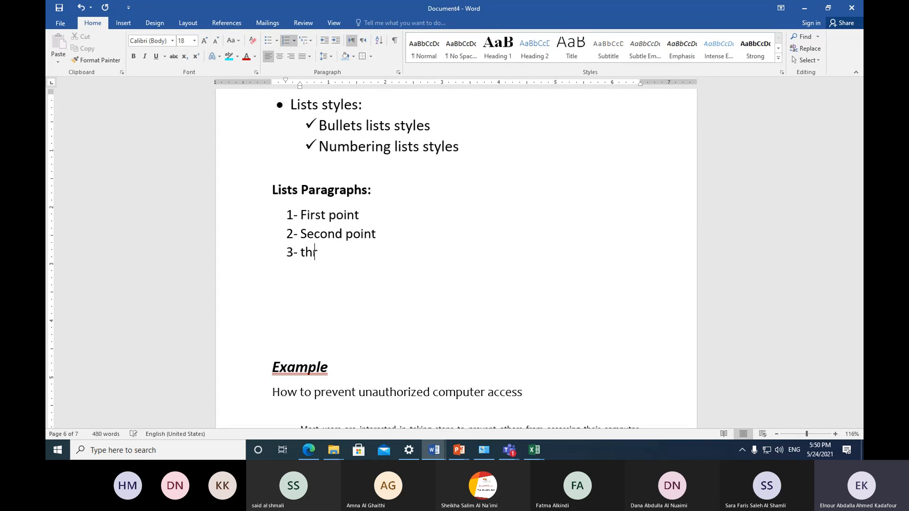
pyautogui.write('point')
pyautogui.press('Return')
pyautogui.press('Return')
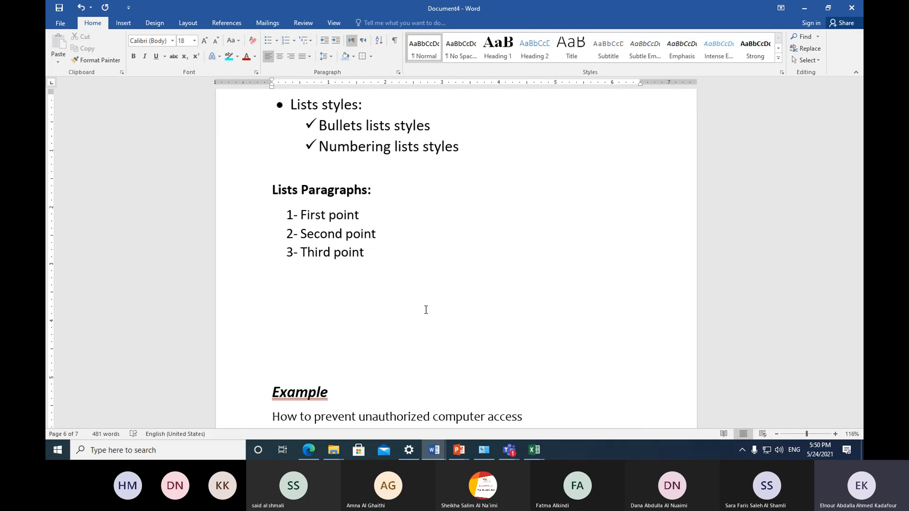
# Step: Add a bold "Lists paragraph:" heading one blank line below the numbered list
pyautogui.press('Return')
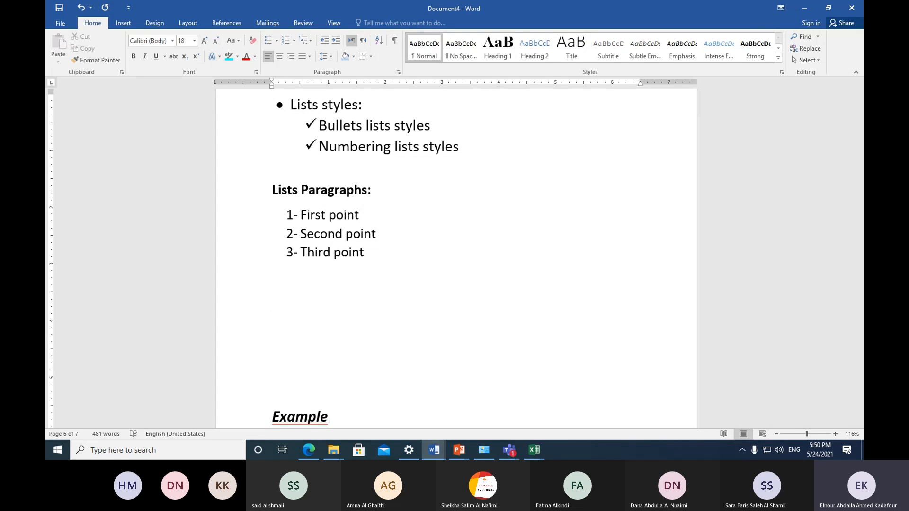
pyautogui.write('Lists')
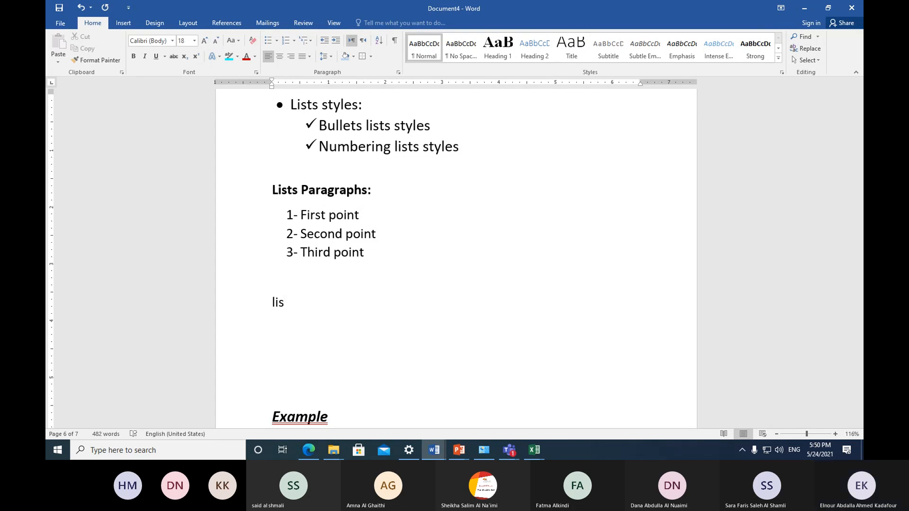
pyautogui.write(' p')
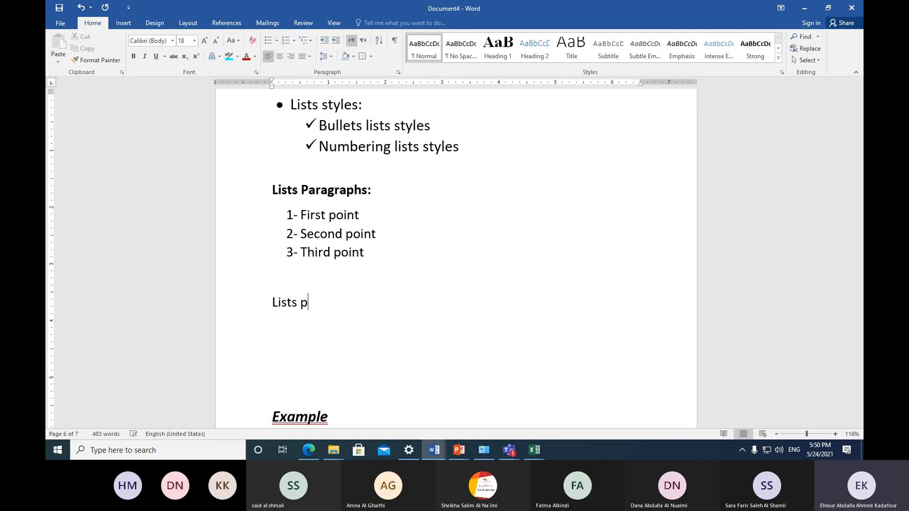
pyautogui.write('aragra')
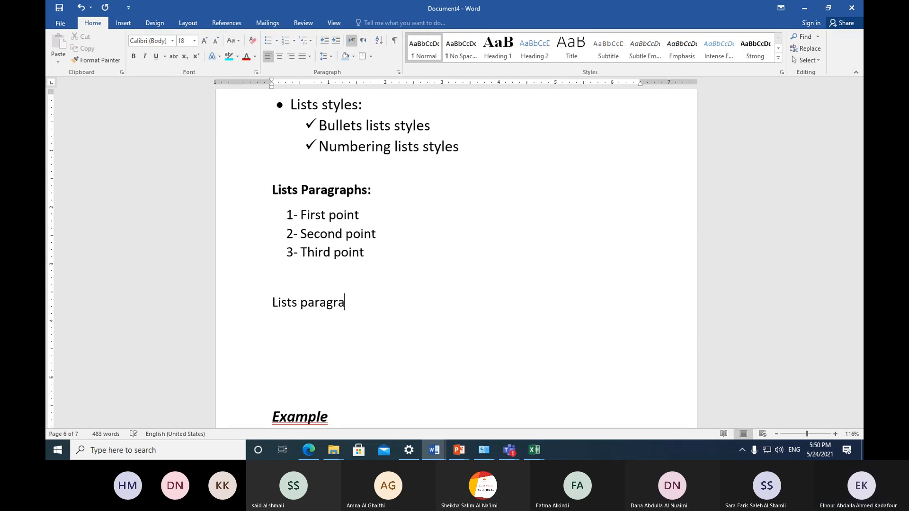
pyautogui.write('ph :')
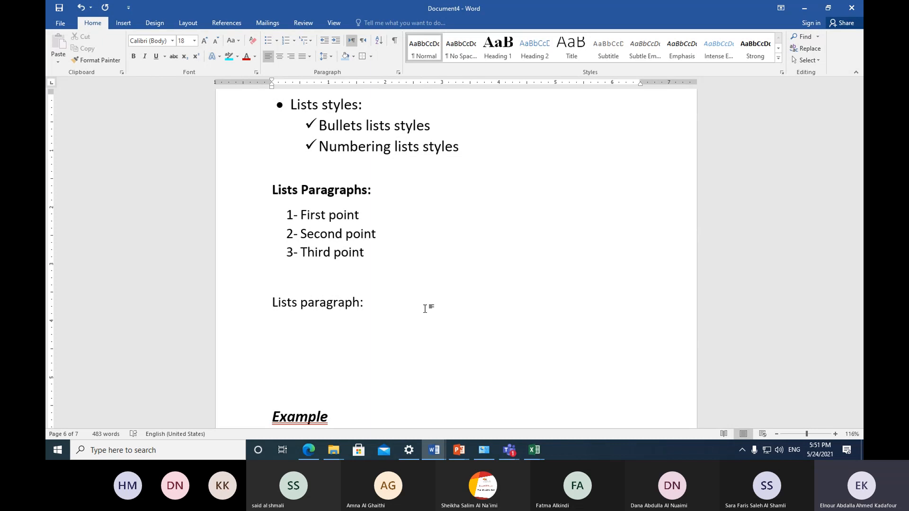
pyautogui.click(248, 313)
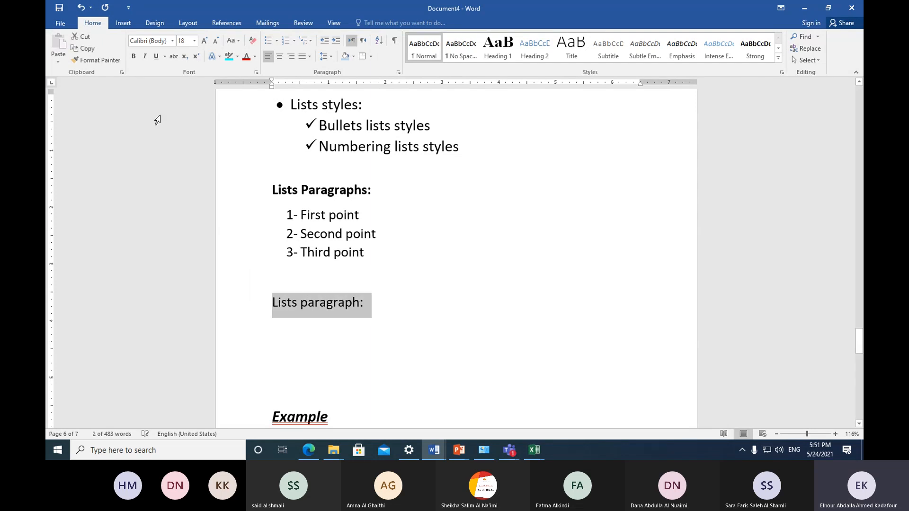
pyautogui.click(133, 56)
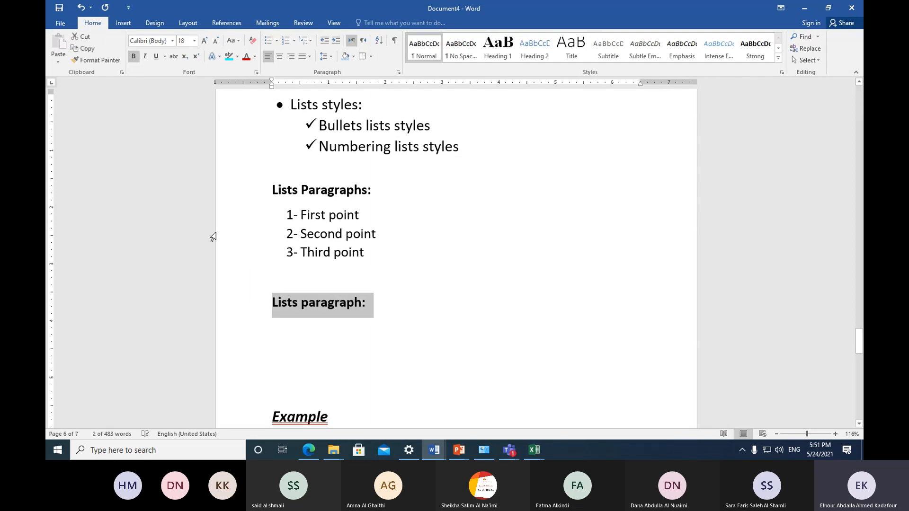
# Step: Place the insertion point on the blank line below "Lists paragraph:" and increase its font size to 16
pyautogui.click(281, 341)
pyautogui.click(287, 323)
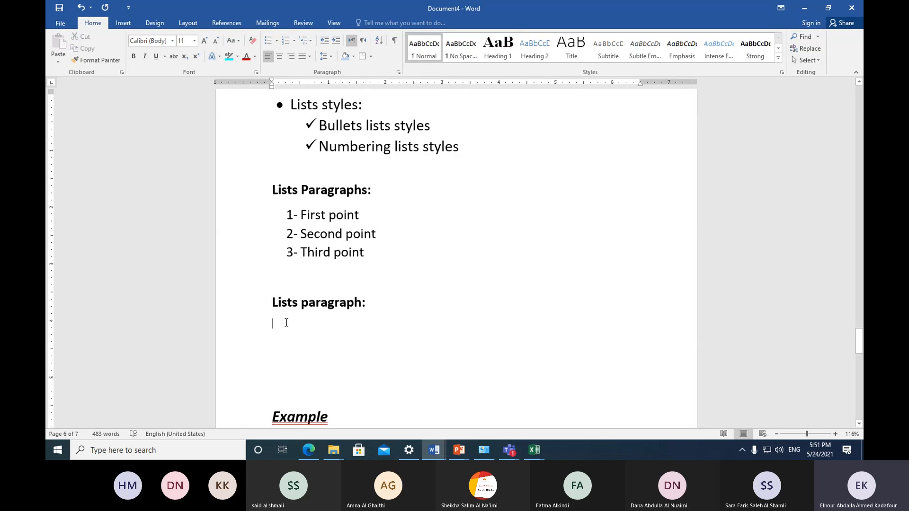
pyautogui.click(277, 305)
pyautogui.click(284, 323)
pyautogui.hotkey('ctrl', 'shift', '.')
pyautogui.hotkey('ctrl', 'shift', '.')
pyautogui.hotkey('ctrl', 'shift', '.')
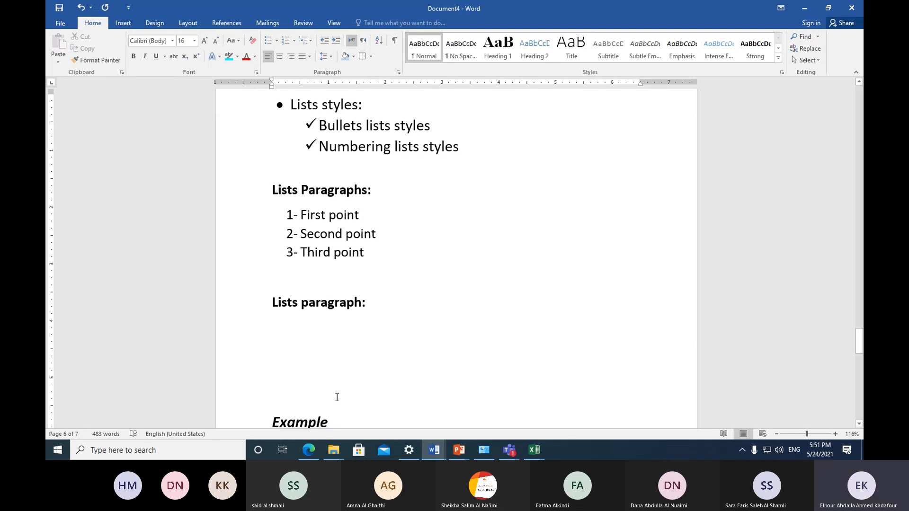
pyautogui.write('*')
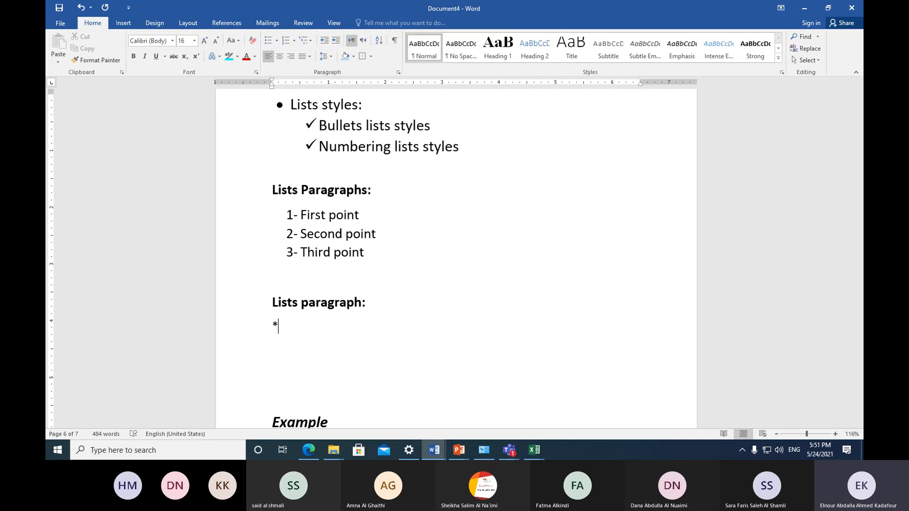
pyautogui.write('.')
pyautogui.press('BackSpace')
pyautogui.press('BackSpace')
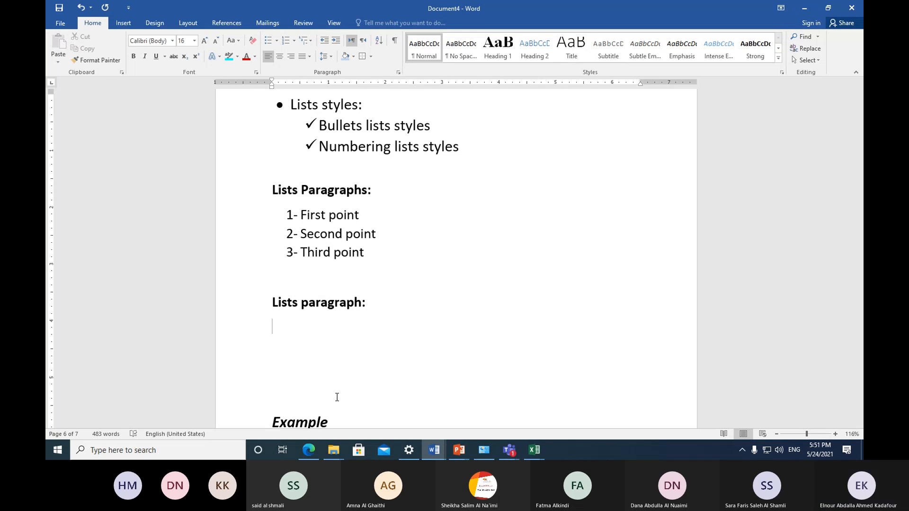
# Step: Start an automatic Roman numeral list below "Lists paragraph:" with the item "i. First point"
pyautogui.write('i')
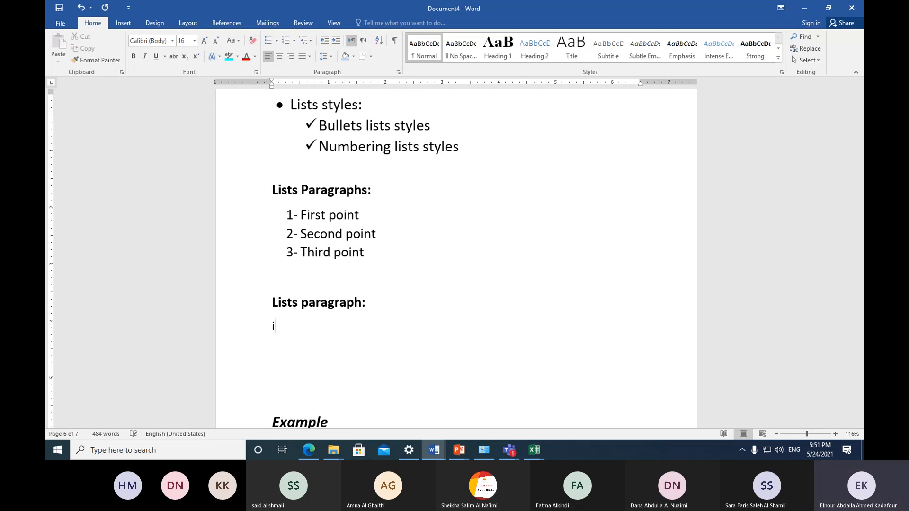
pyautogui.write('.')
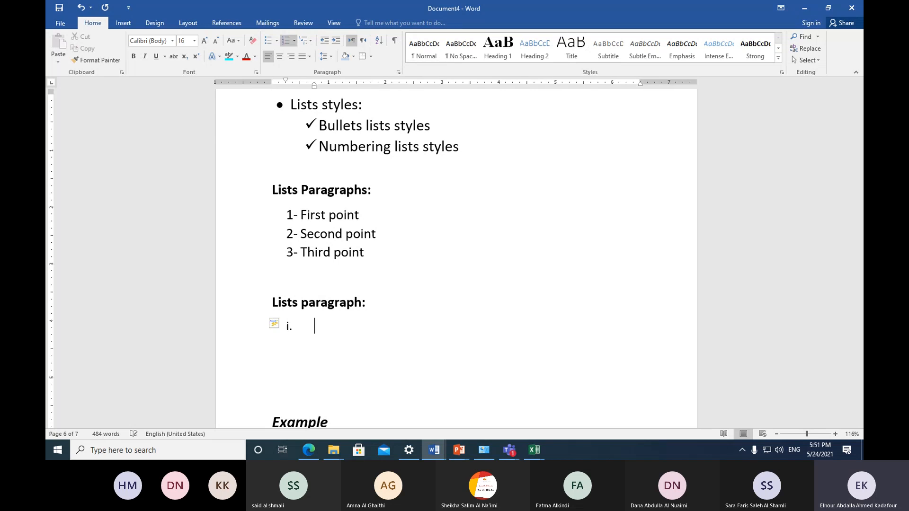
pyautogui.write(' first point')
pyautogui.press('Return')
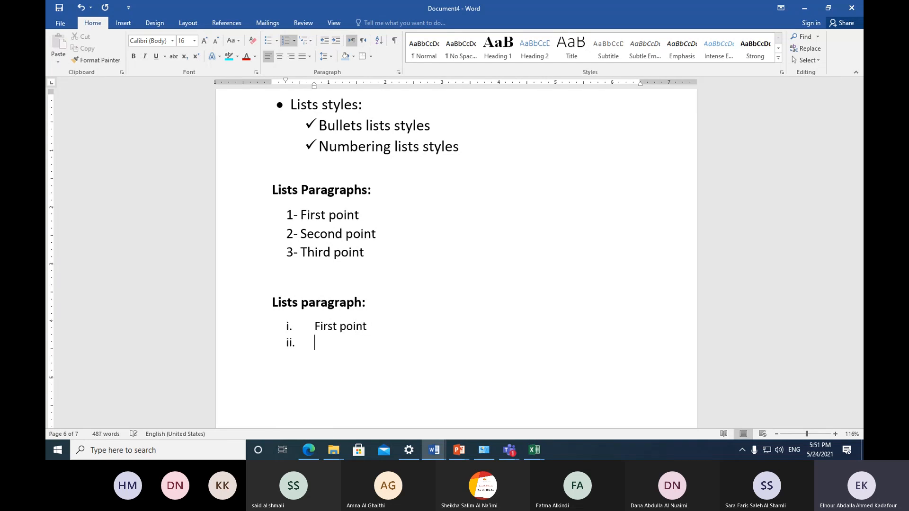
# Step: Add the items "Second point" and "Third point" to the Roman numeral list and end the list
pyautogui.write('second point')
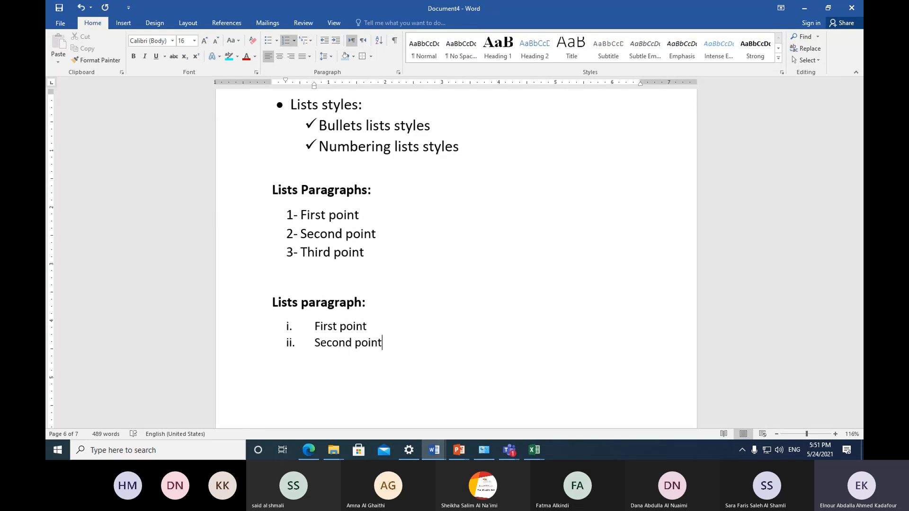
pyautogui.press('Return')
pyautogui.write('thri')
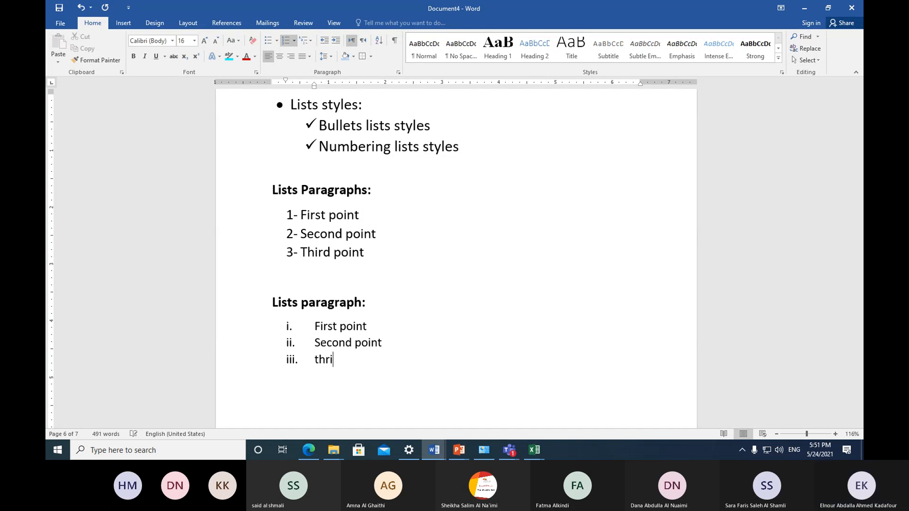
pyautogui.write('d pi')
pyautogui.press('BackSpace')
pyautogui.write('oint')
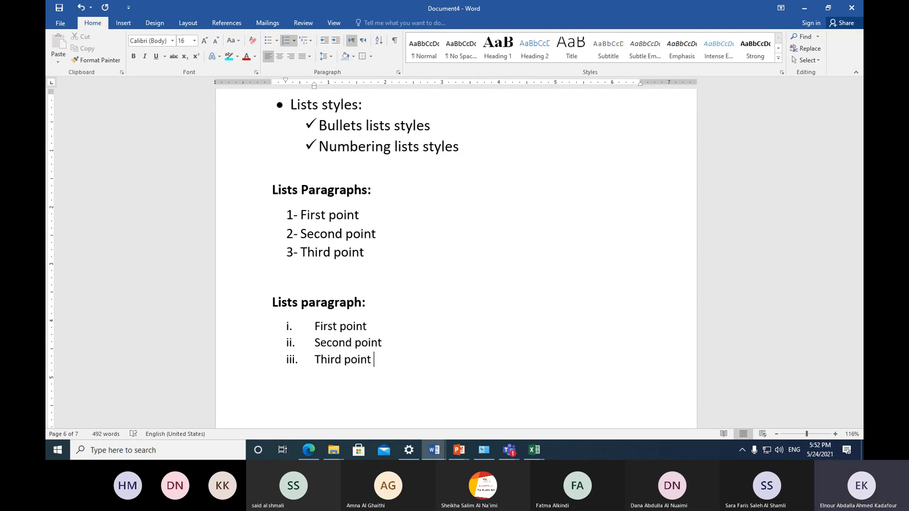
pyautogui.press('Return')
pyautogui.press('Return')
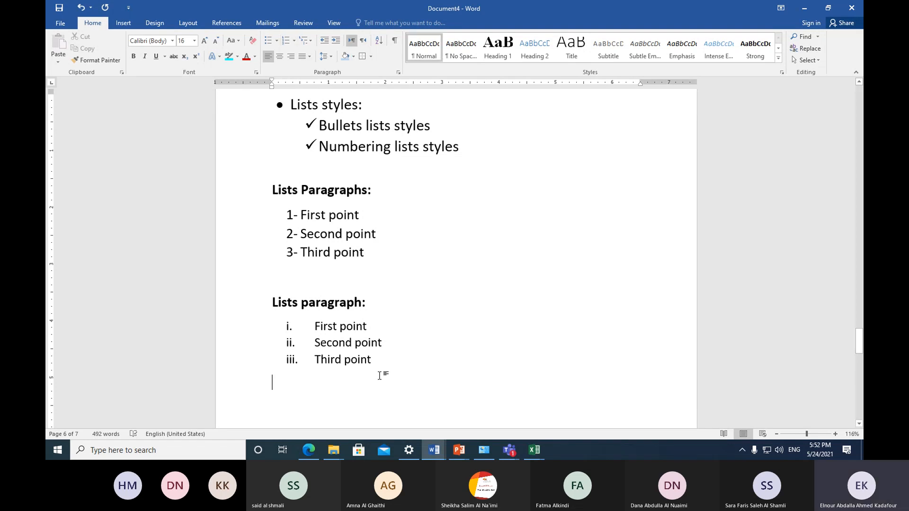
# Step: Increase the hanging indent of the four bulleted items under "Paragraph:" to widen the gap between bullets and text
pyautogui.scroll(-3, 377, 365)
pyautogui.scroll(3, 391, 309)
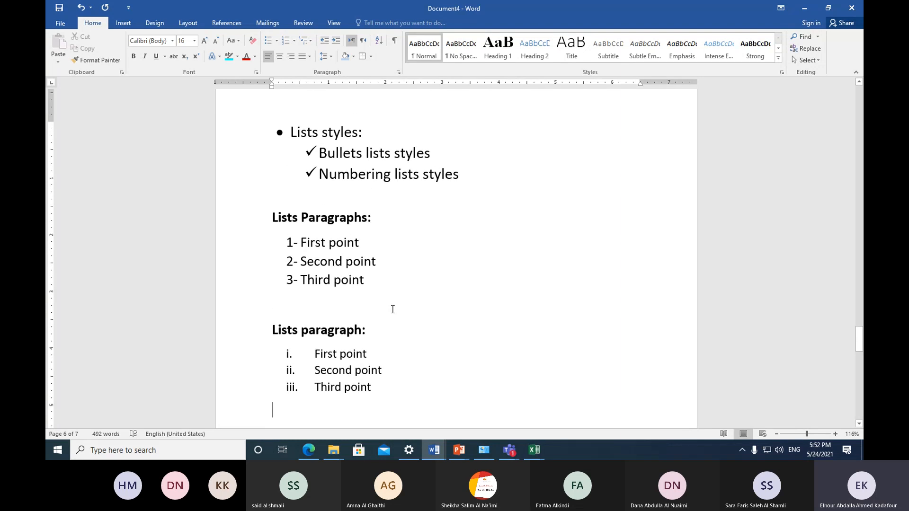
pyautogui.scroll(4, 392, 309)
pyautogui.scroll(1, 392, 309)
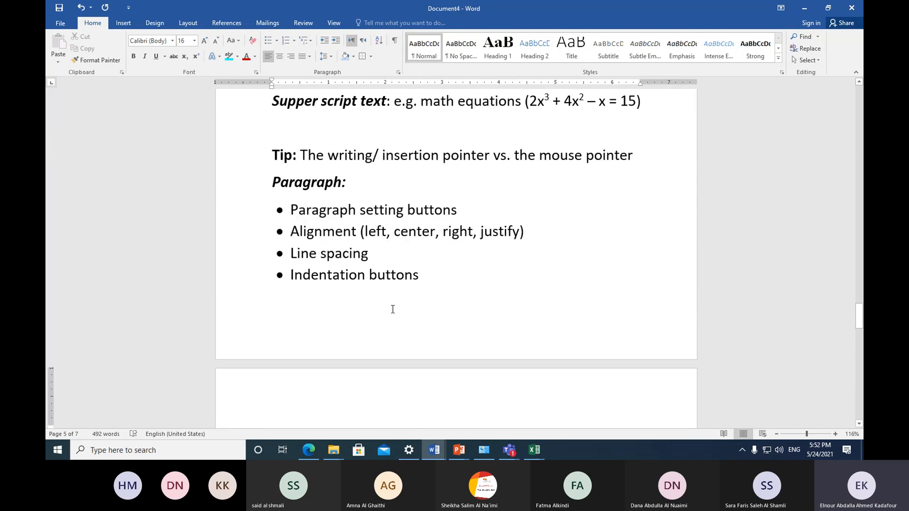
pyautogui.moveTo(250, 213); pyautogui.dragTo(259, 281)
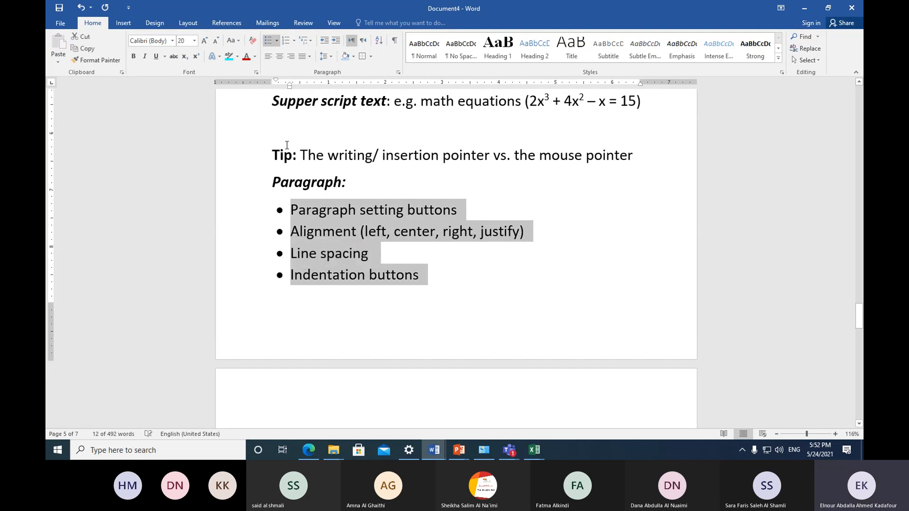
pyautogui.moveTo(290, 87)
pyautogui.mouseDown()
pyautogui.moveTo(307, 94)
pyautogui.moveTo(277, 84)
pyautogui.mouseUp()
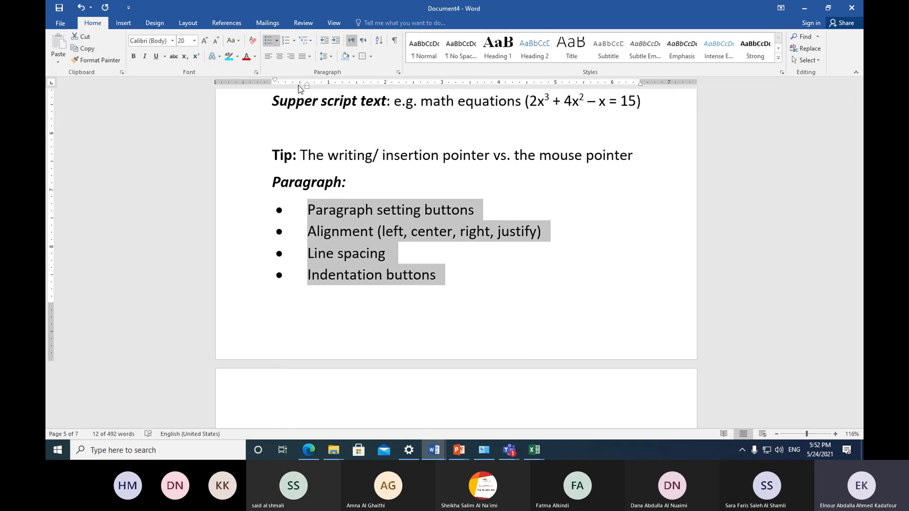
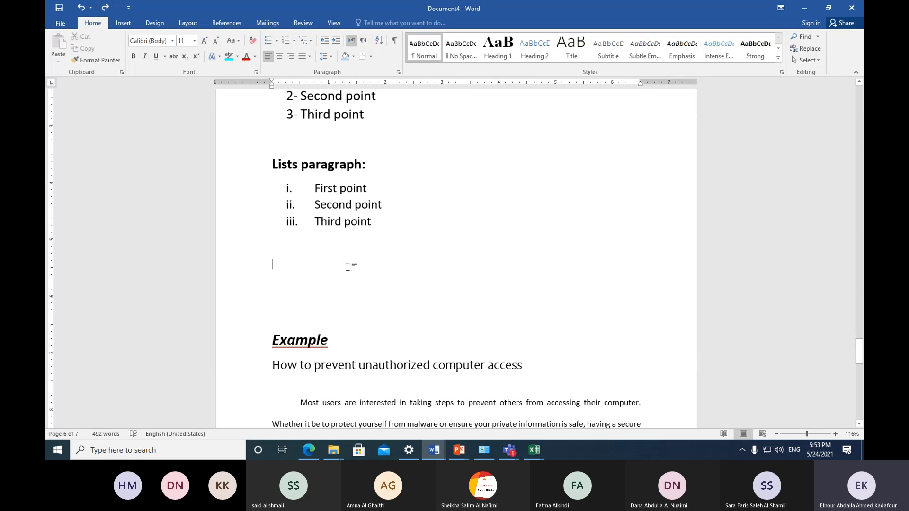
# Step: Examine the available multilevel list styles and close the library without applying one
pyautogui.click(311, 43)
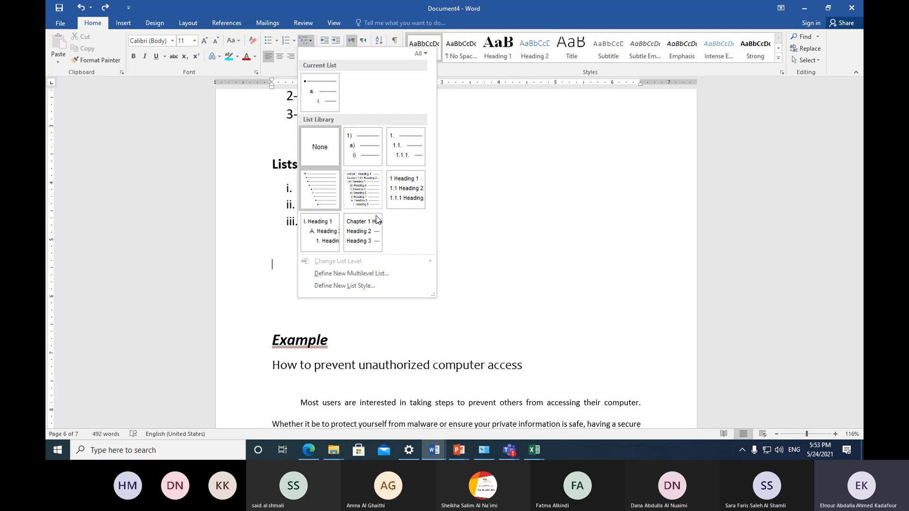
pyautogui.click(452, 250)
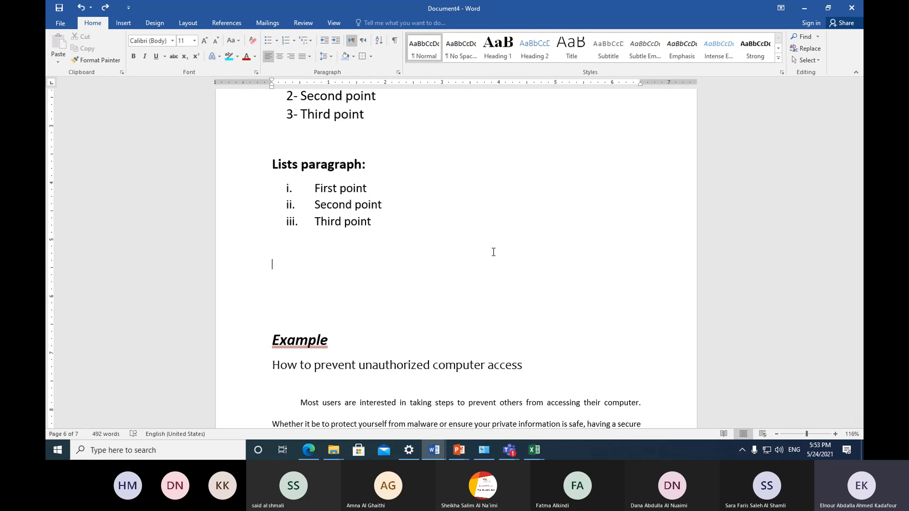
# Step: Add the checkmark item "Multilevel list" below "Numbering lists styles" and start another empty item after it
pyautogui.scroll(8, 436, 281)
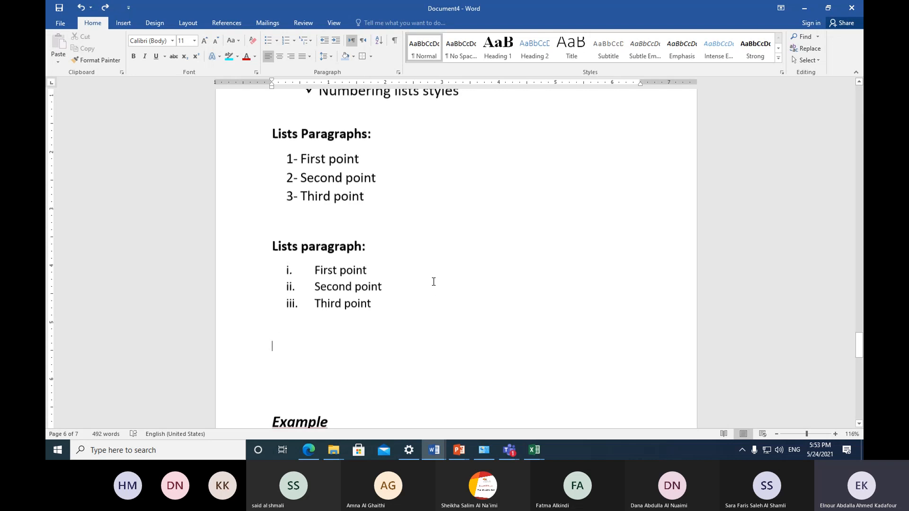
pyautogui.scroll(8, 434, 282)
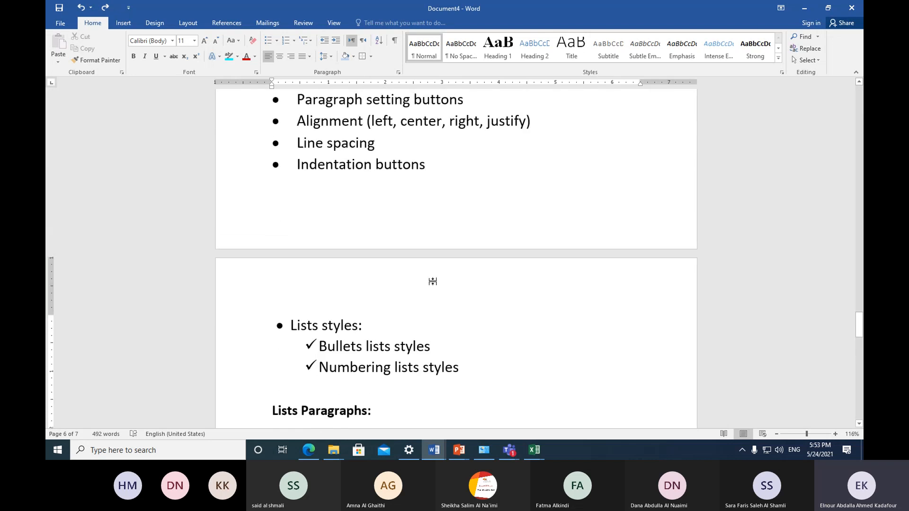
pyautogui.scroll(-2, 488, 280)
pyautogui.scroll(-4, 248, 216)
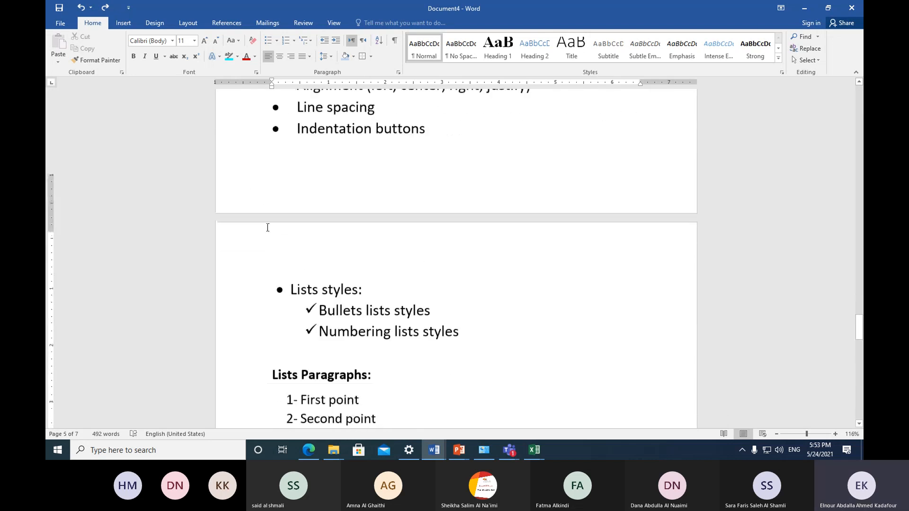
pyautogui.click(468, 286)
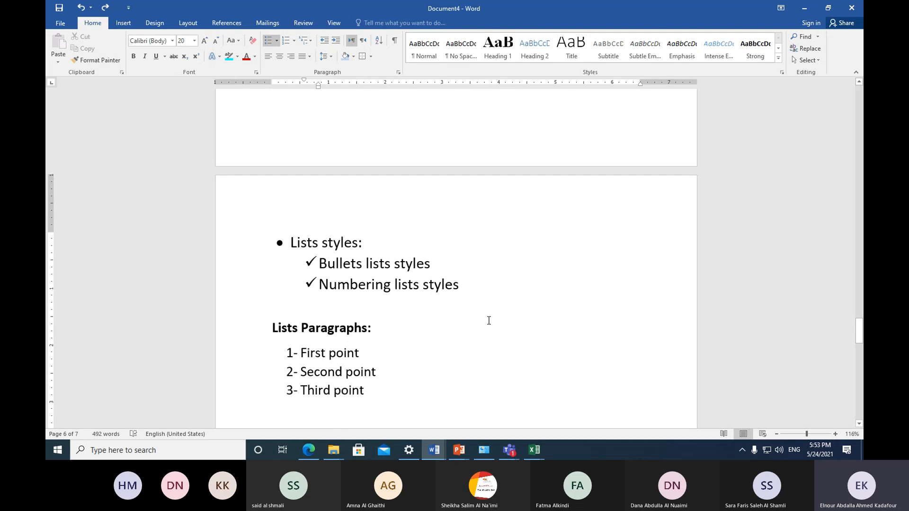
pyautogui.press('Return')
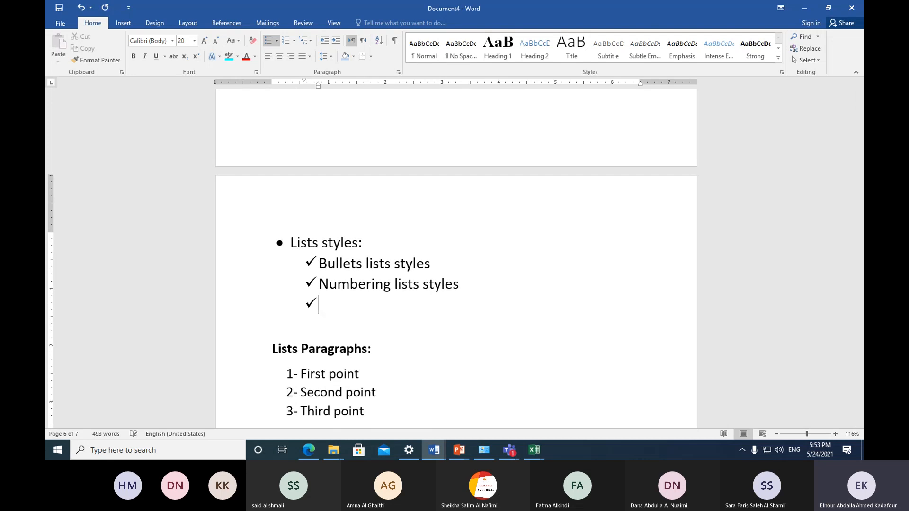
pyautogui.scroll(-3, 435, 290)
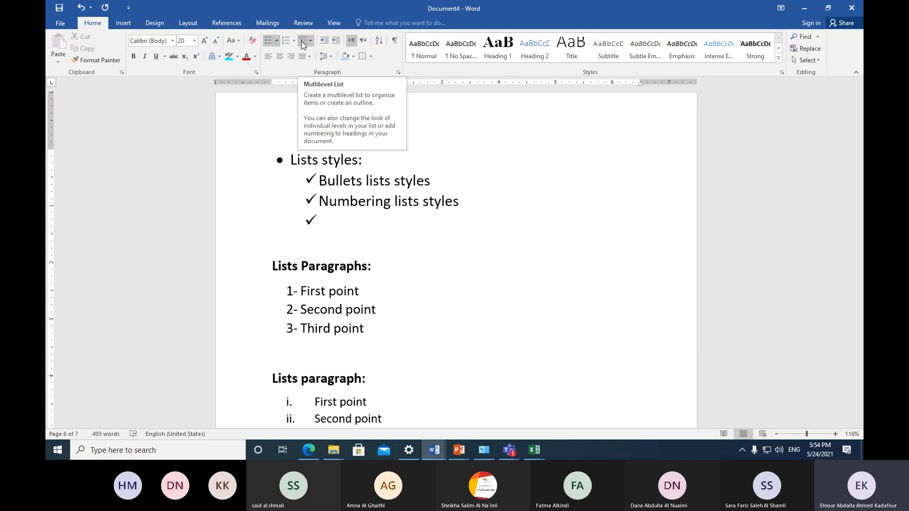
pyautogui.write('mul')
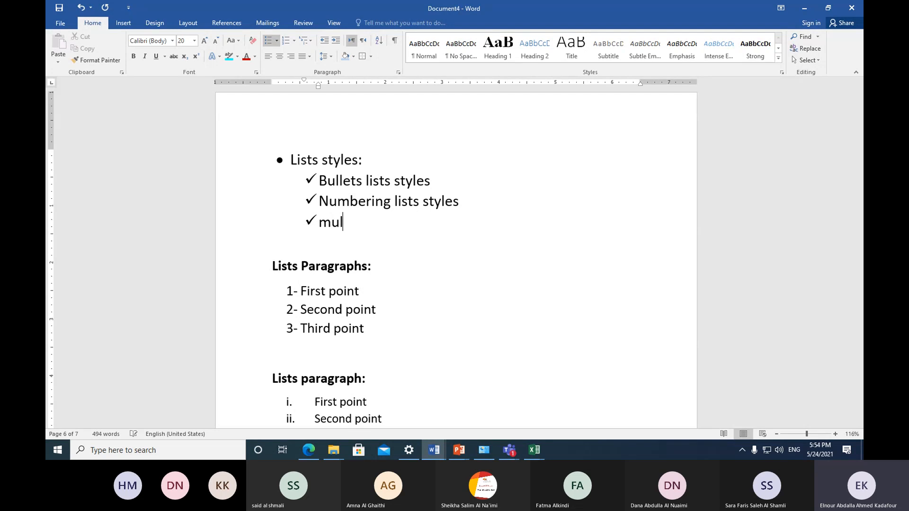
pyautogui.write('t')
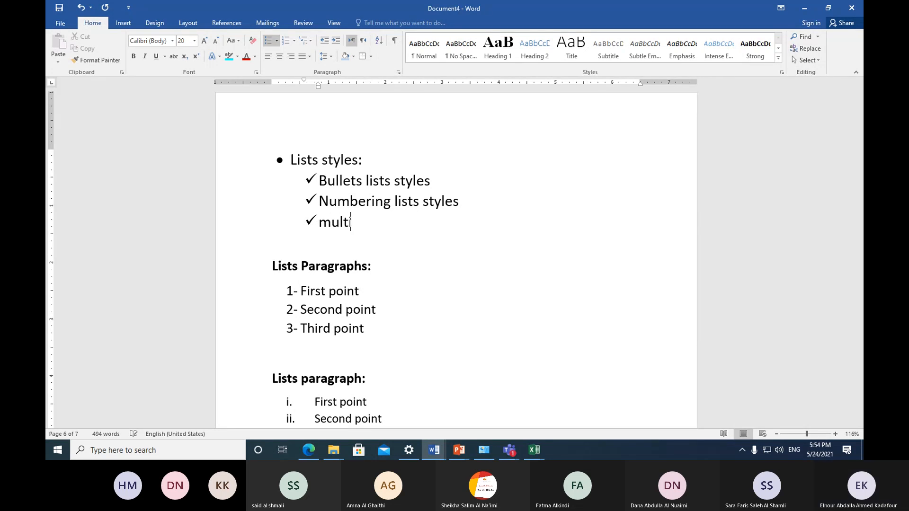
pyautogui.write('ilevel ')
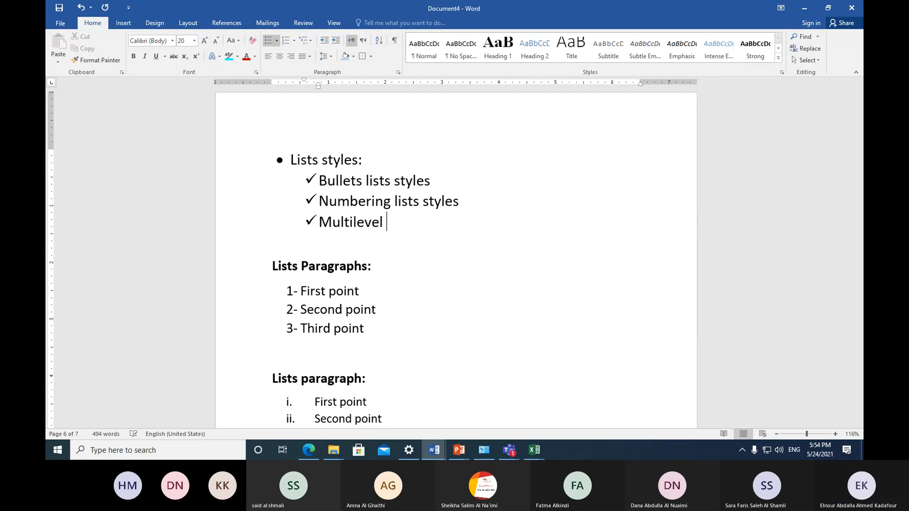
pyautogui.write('list')
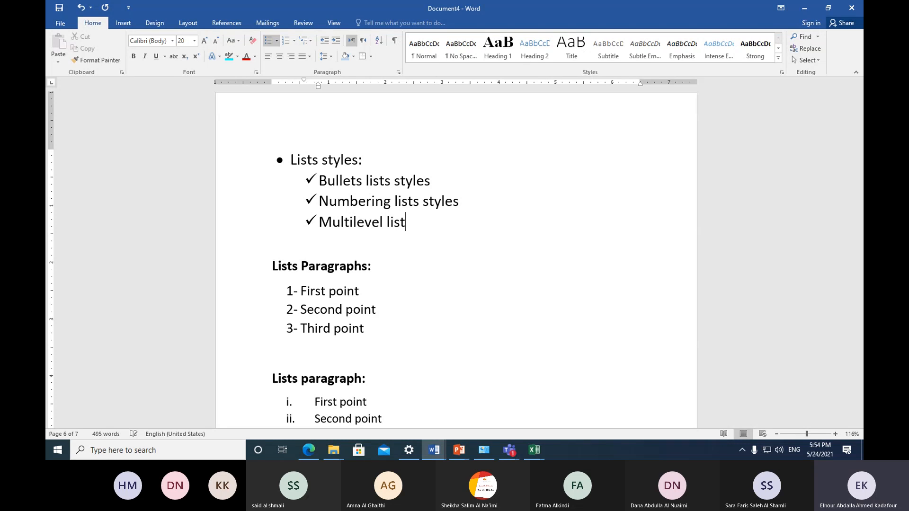
pyautogui.press('Return')
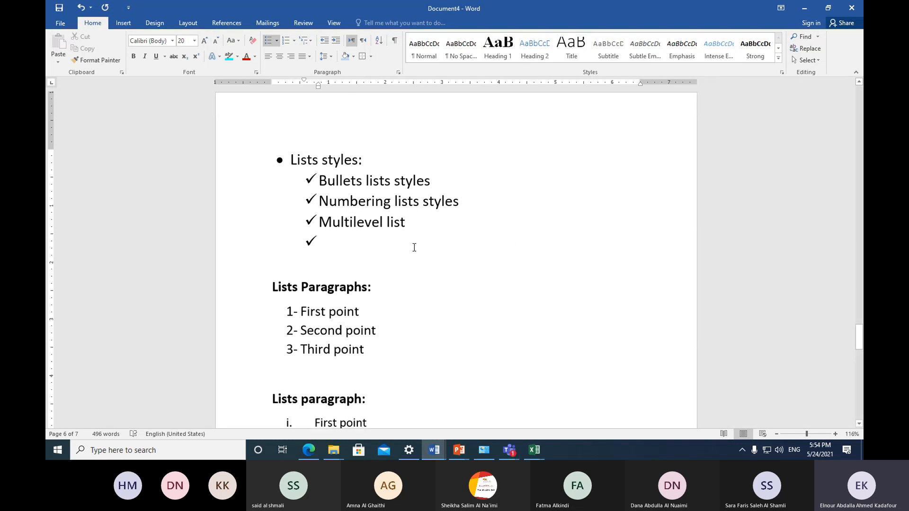
# Step: Switch to the browser to examine the keyboard picture again and return to Document4 in Word
pyautogui.scroll(-1, 414, 246)
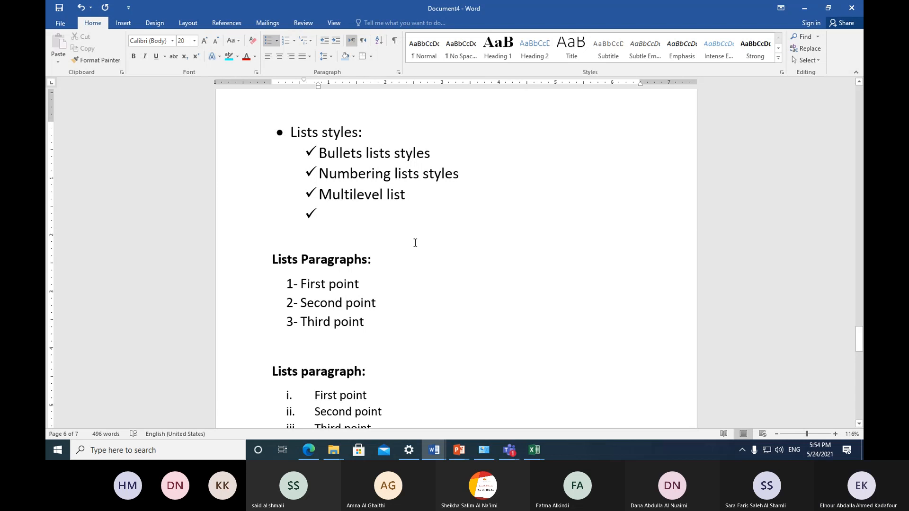
pyautogui.click(310, 447)
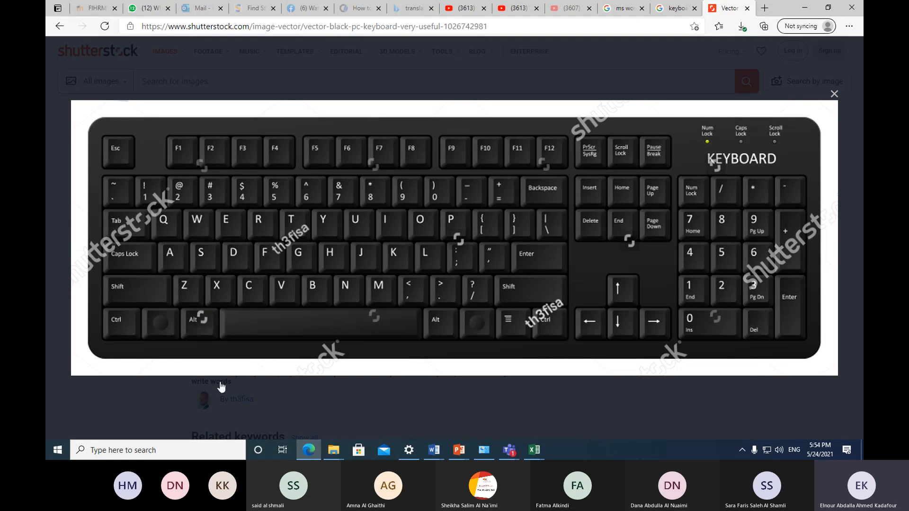
pyautogui.moveTo(432, 454)
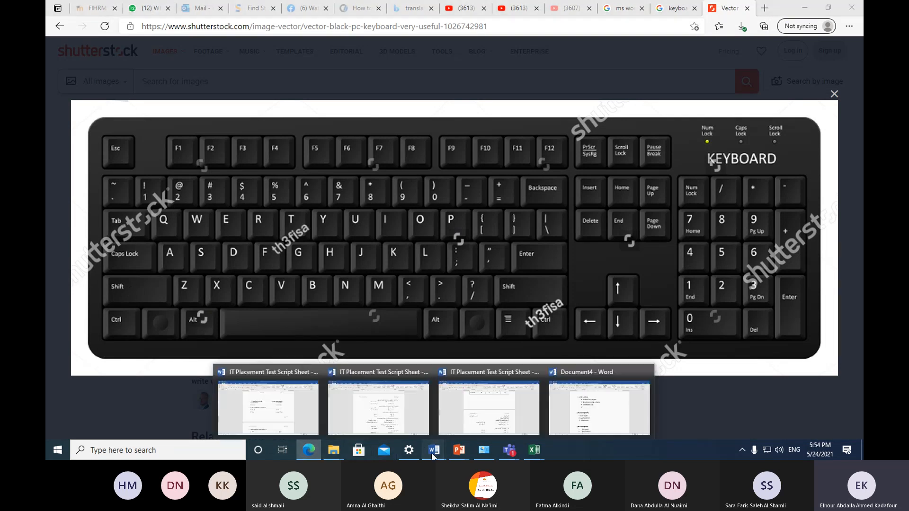
pyautogui.click(587, 418)
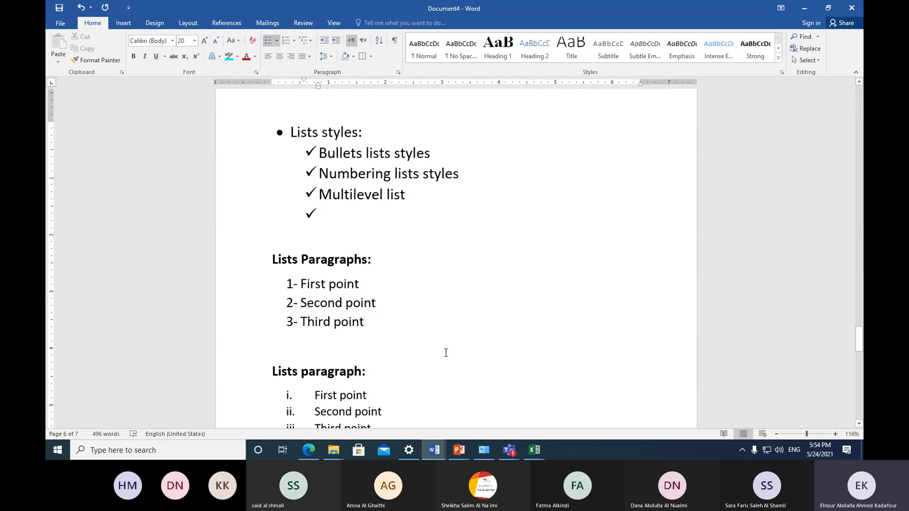
# Step: Turn the empty checkmark item below "Multilevel list" into a main-level round bullet matching the "Lists styles:" bullet
pyautogui.press('Return')
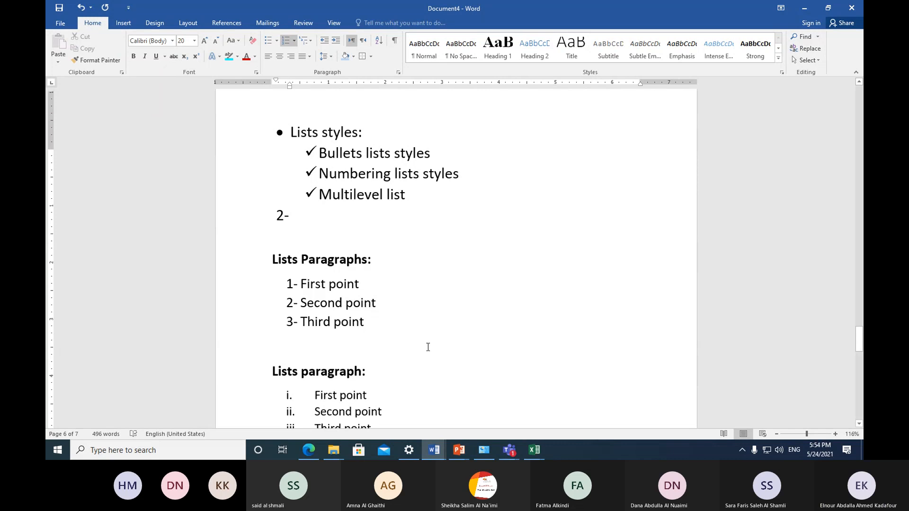
pyautogui.scroll(3, 427, 331)
pyautogui.click(247, 276)
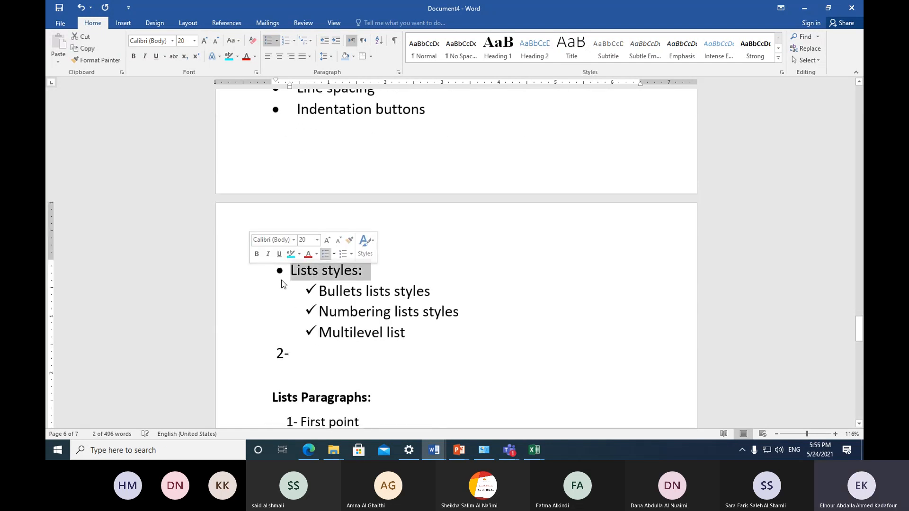
pyautogui.click(258, 359)
pyautogui.click(413, 336)
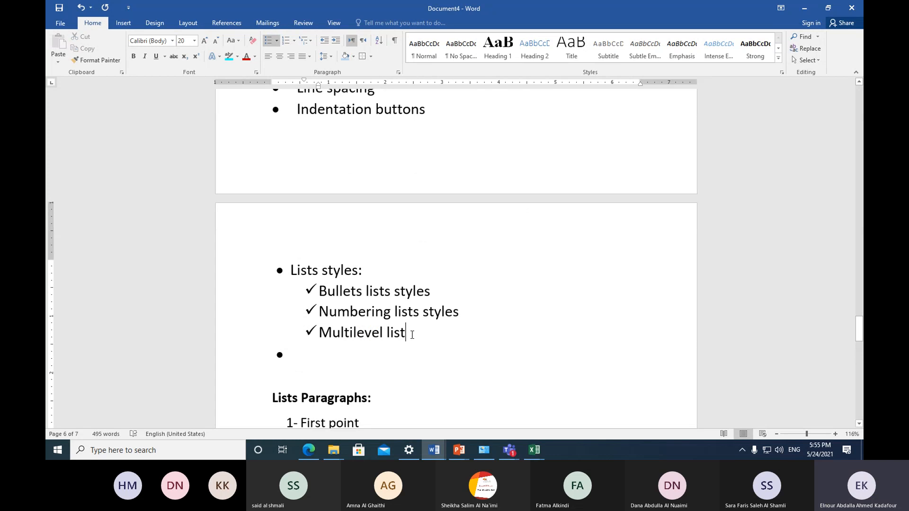
# Step: Try ending the checkmark level with an extra empty item below "Multilevel list" and remove that extra line
pyautogui.press('Return')
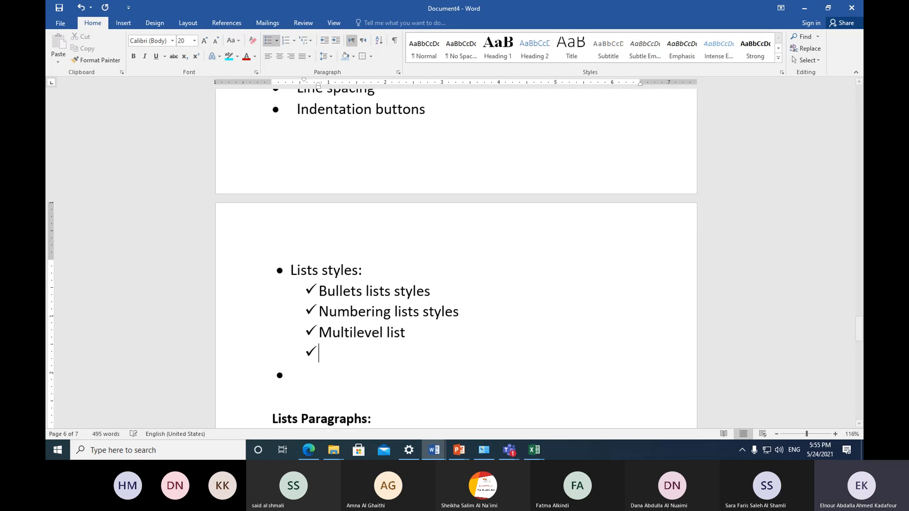
pyautogui.press('Return')
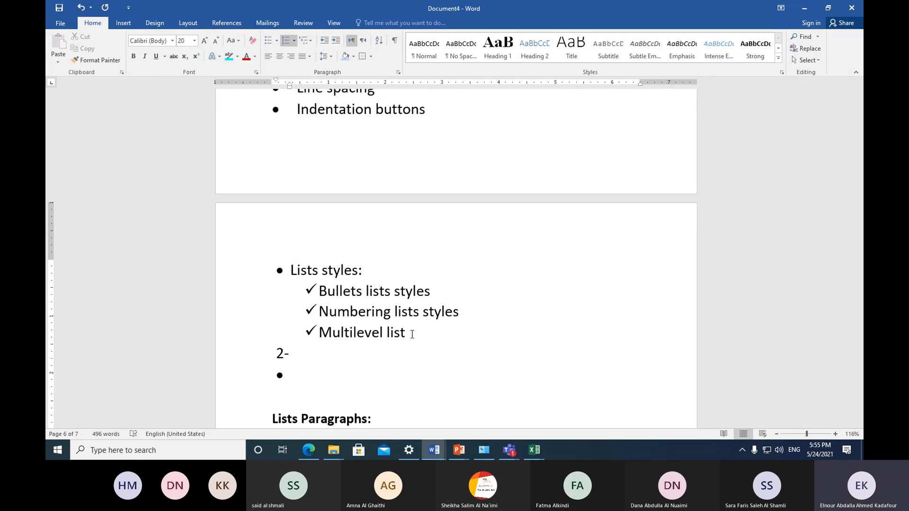
pyautogui.click(268, 42)
pyautogui.click(269, 43)
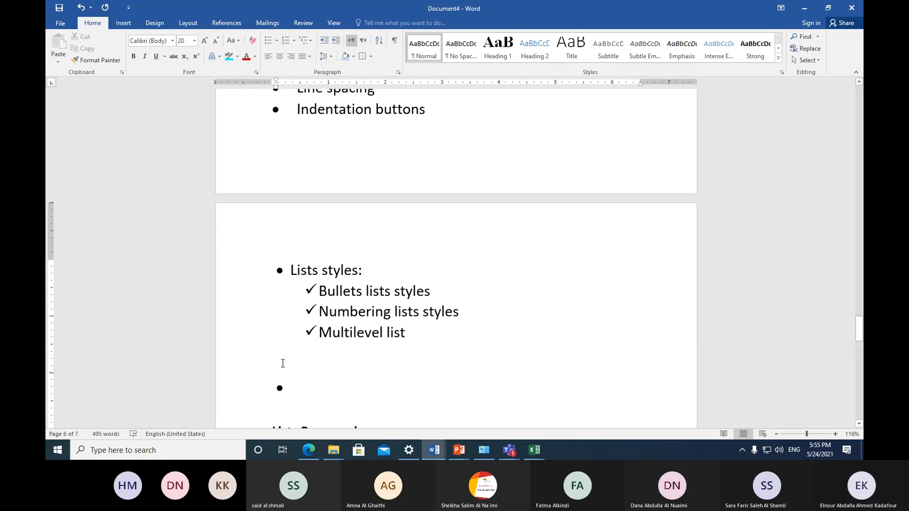
pyautogui.press('Delete')
# Step: Start an empty fourth item below "Third point" in the numbered list under "Lists Paragraphs:"
pyautogui.scroll(-4, 354, 304)
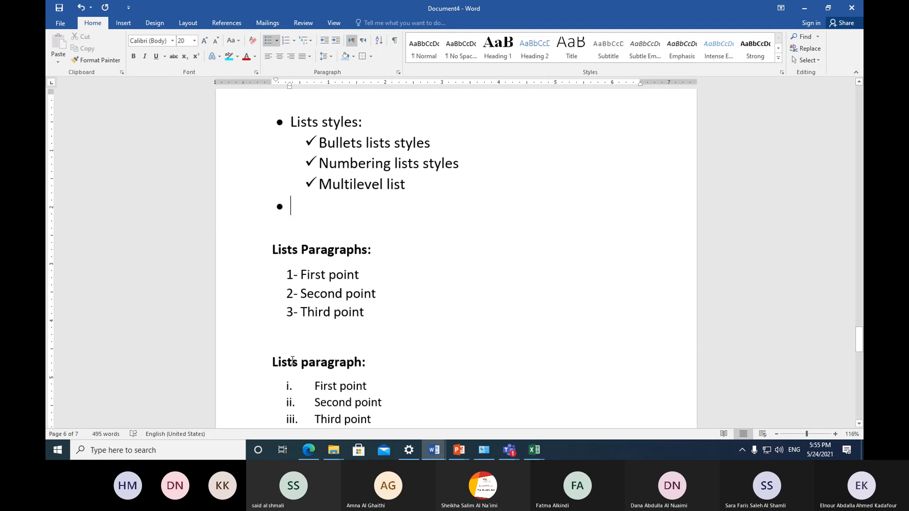
pyautogui.click(368, 294)
pyautogui.scroll(-2, 377, 331)
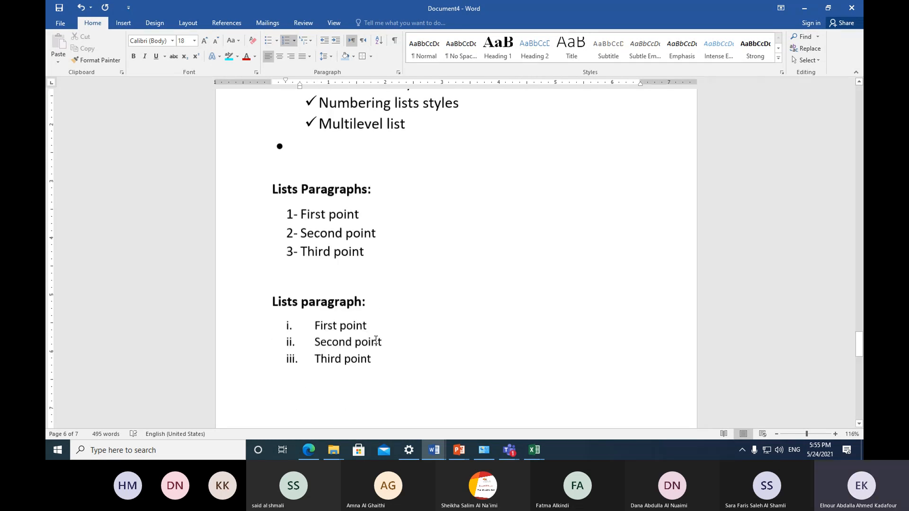
pyautogui.scroll(-1, 375, 340)
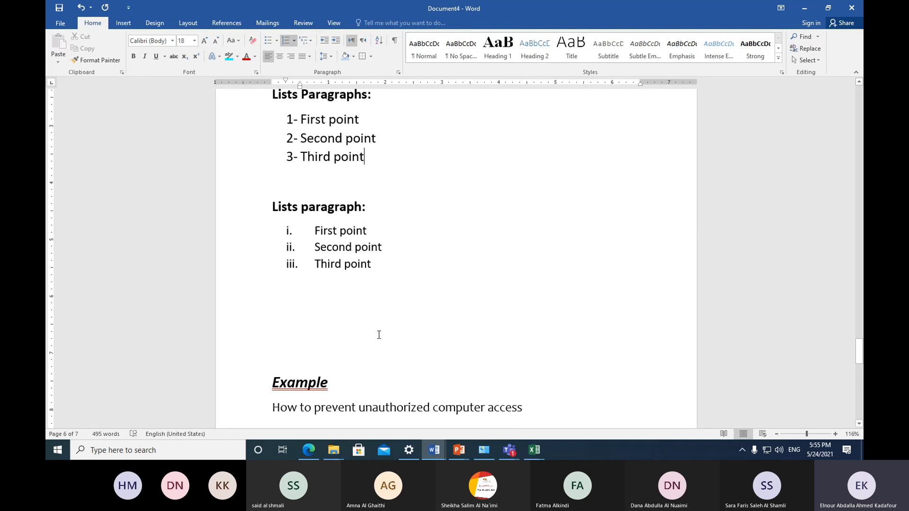
pyautogui.press('Return')
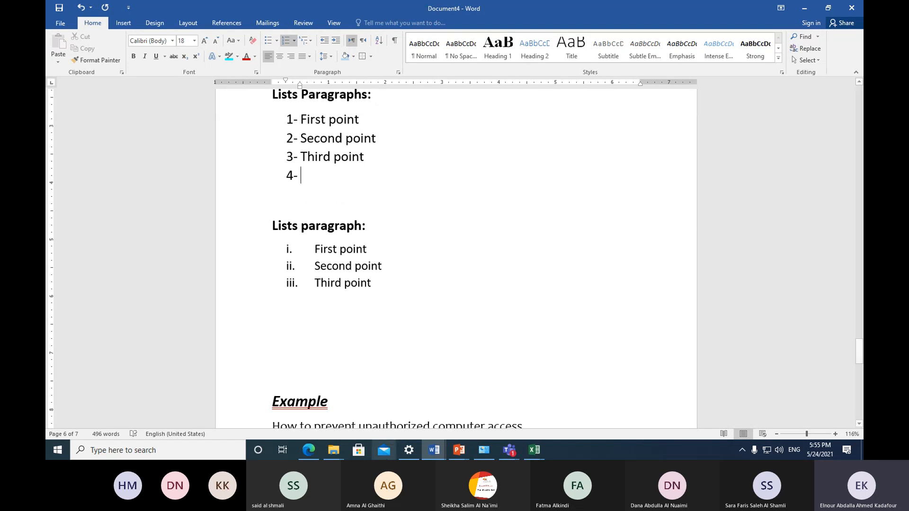
# Step: Switch to the browser to examine the keyboard picture and return to Document4 in Word
pyautogui.click(308, 450)
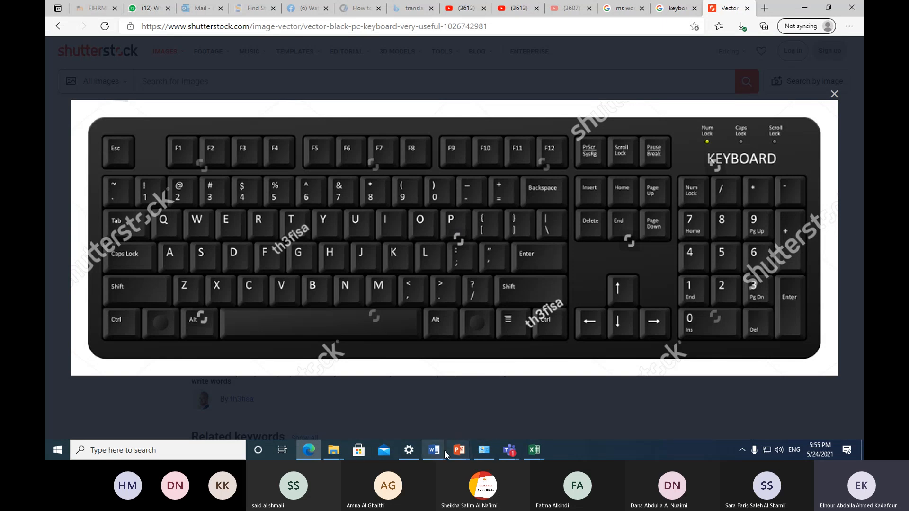
pyautogui.moveTo(436, 451)
pyautogui.click(569, 408)
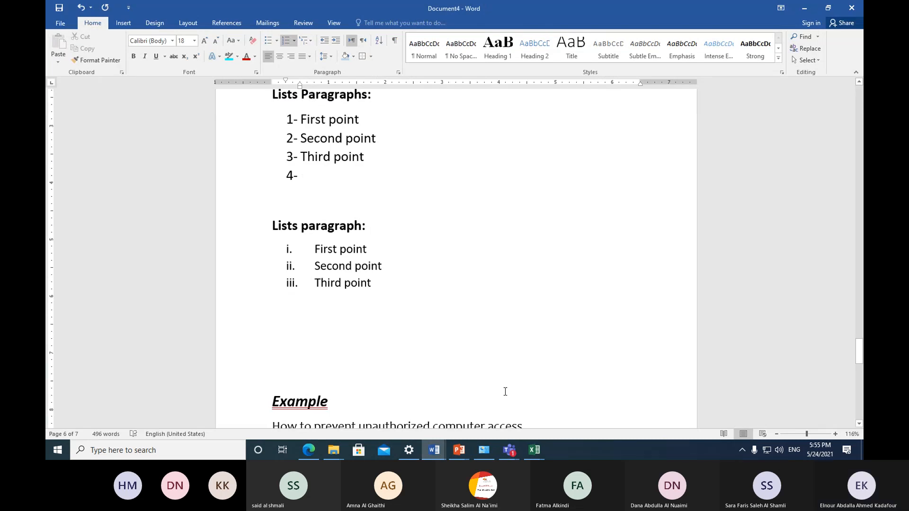
# Step: Demote the empty item below "Third point" to a lettered sub-level and enter "Sub point 1"
pyautogui.press('Tab')
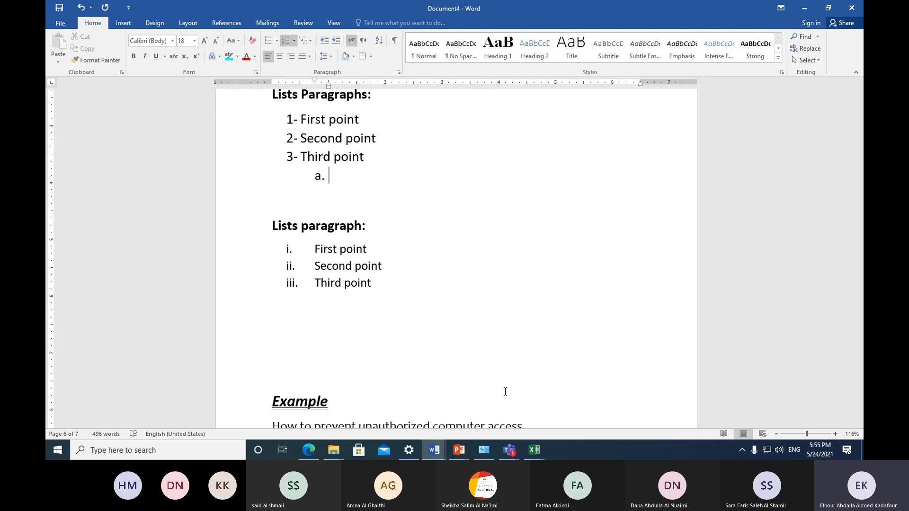
pyautogui.write('sbu')
pyautogui.press('BackSpace')
pyautogui.press('BackSpace')
pyautogui.write('ub poin')
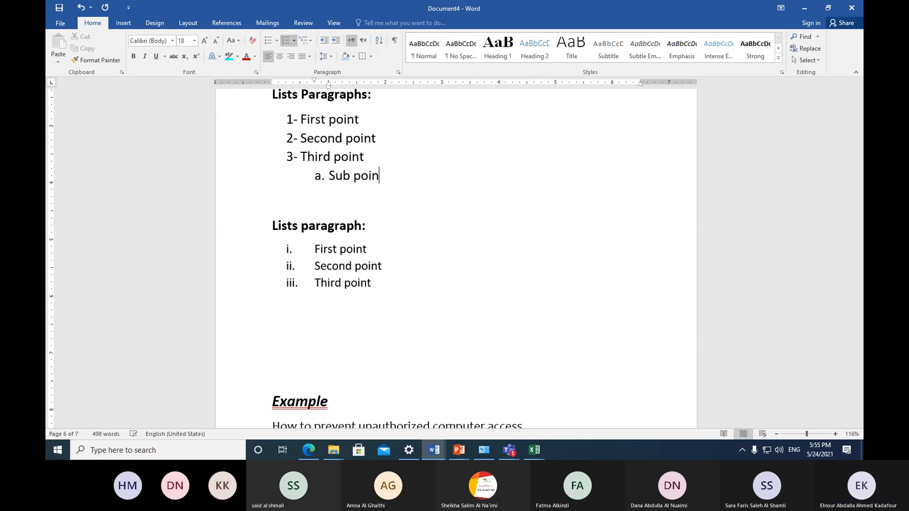
pyautogui.write('r')
pyautogui.press('BackSpace')
pyautogui.write('t')
pyautogui.write('1')
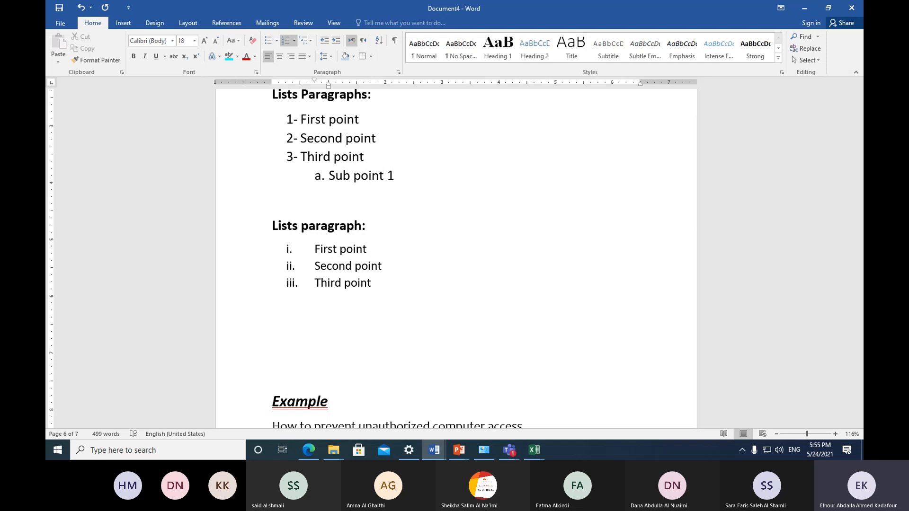
# Step: Add the lettered sub-item "Sub point 2" and start another empty item after it
pyautogui.press('Return')
pyautogui.write('sub point ')
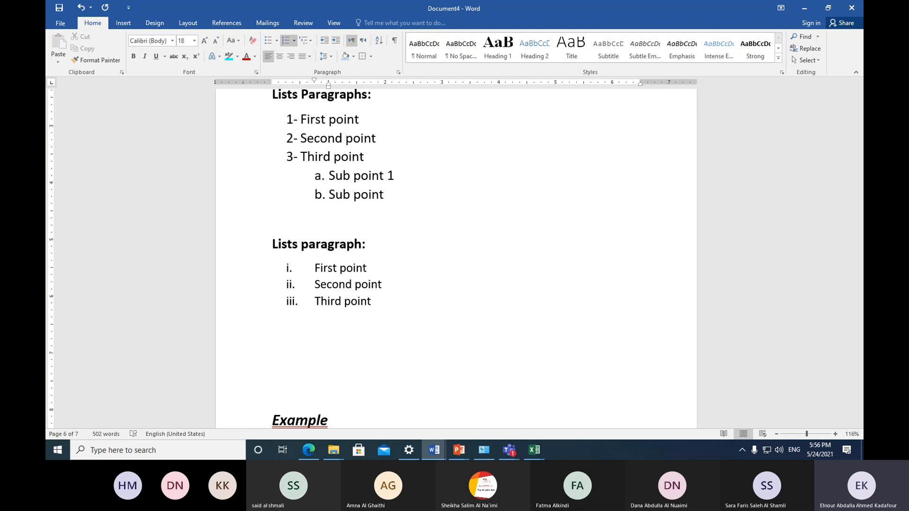
pyautogui.write('2')
pyautogui.press('Return')
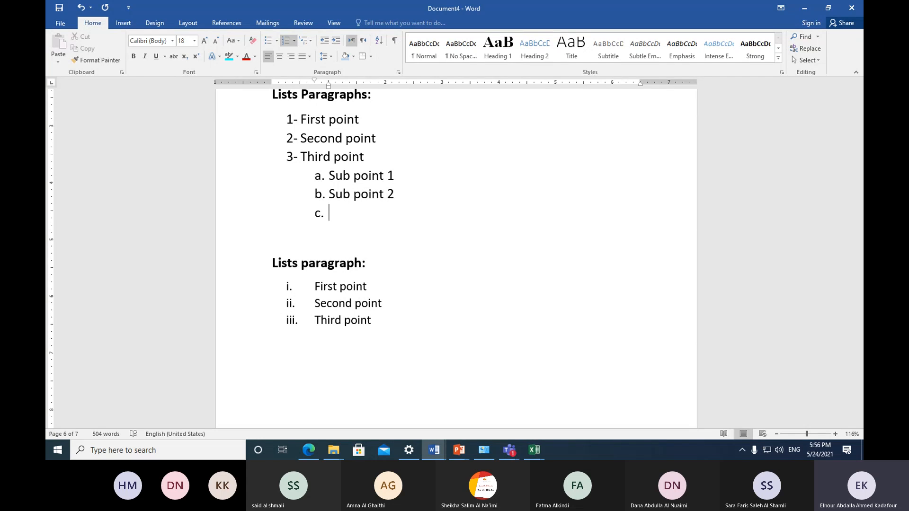
# Step: Consult the keyboard picture in the browser, return to Word and promote the empty lettered item to the main numbered level
pyautogui.click(310, 455)
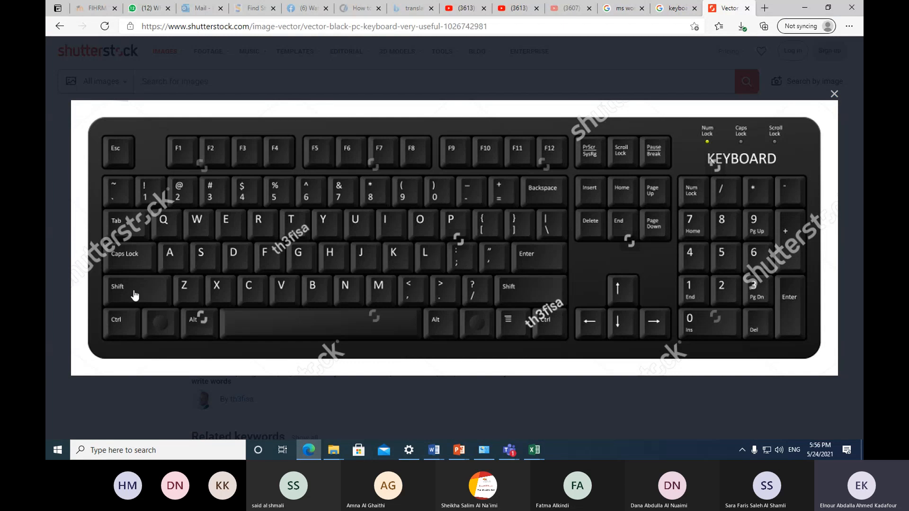
pyautogui.click(433, 452)
pyautogui.click(562, 418)
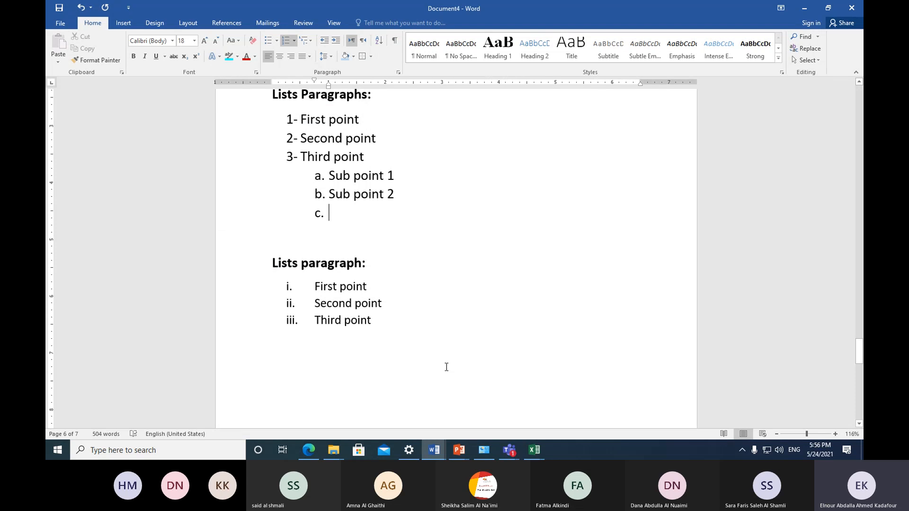
pyautogui.hotkey('shift', 'Tab')
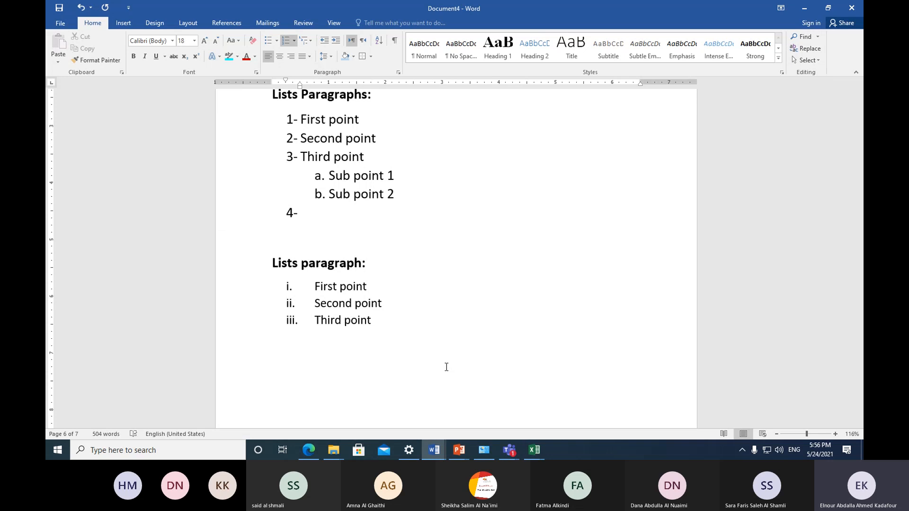
# Step: Examine the keyboard picture in the browser once more and switch back to Document4 in Word
pyautogui.click(314, 449)
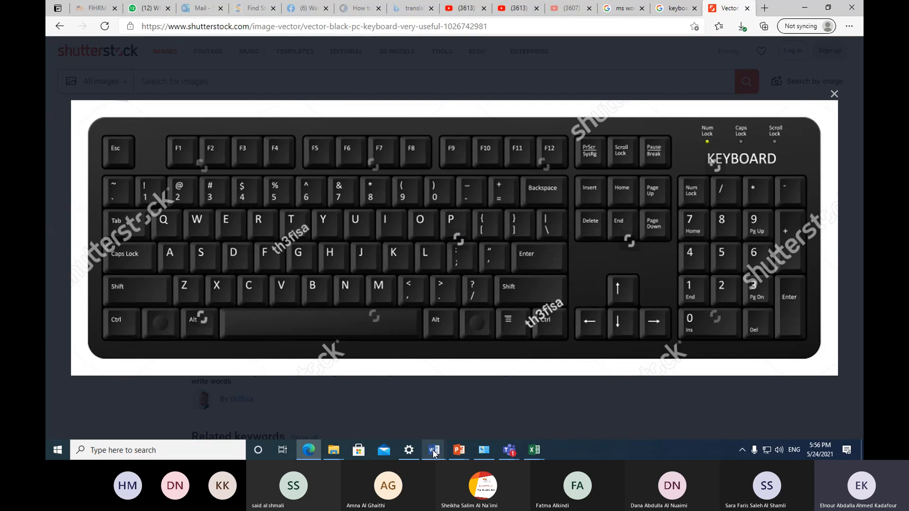
pyautogui.moveTo(433, 453)
pyautogui.click(599, 412)
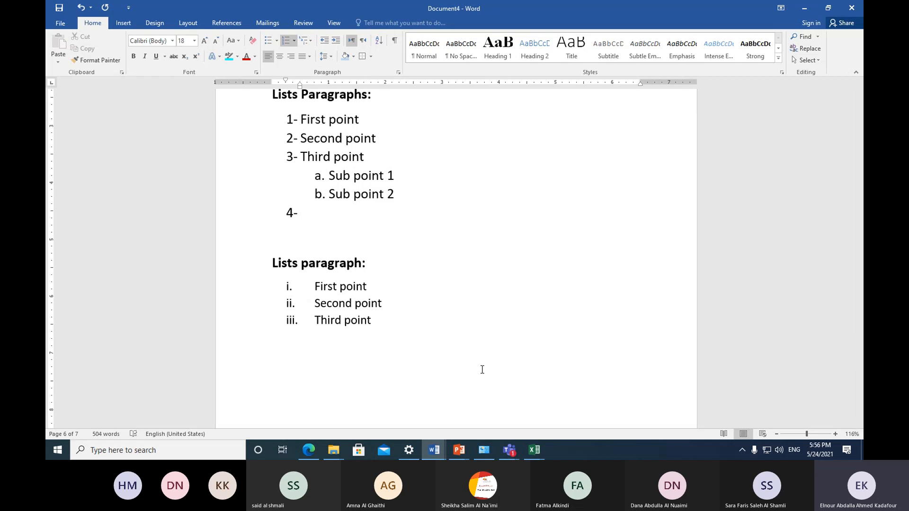
# Step: Enter "Shading (background color)" in the empty bullet below "Multilevel list" and apply light blue paragraph shading to it
pyautogui.scroll(3, 394, 315)
pyautogui.scroll(10, 394, 315)
pyautogui.scroll(-5, 392, 315)
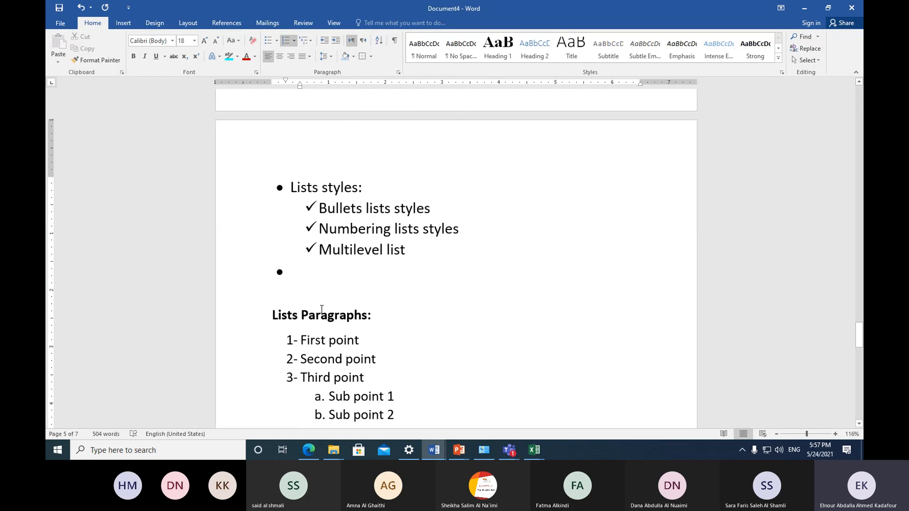
pyautogui.click(305, 275)
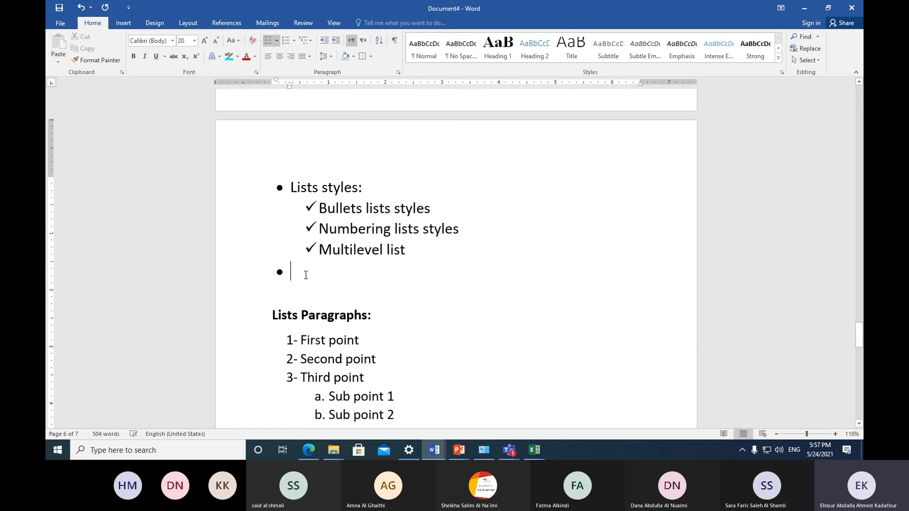
pyautogui.write('shadin')
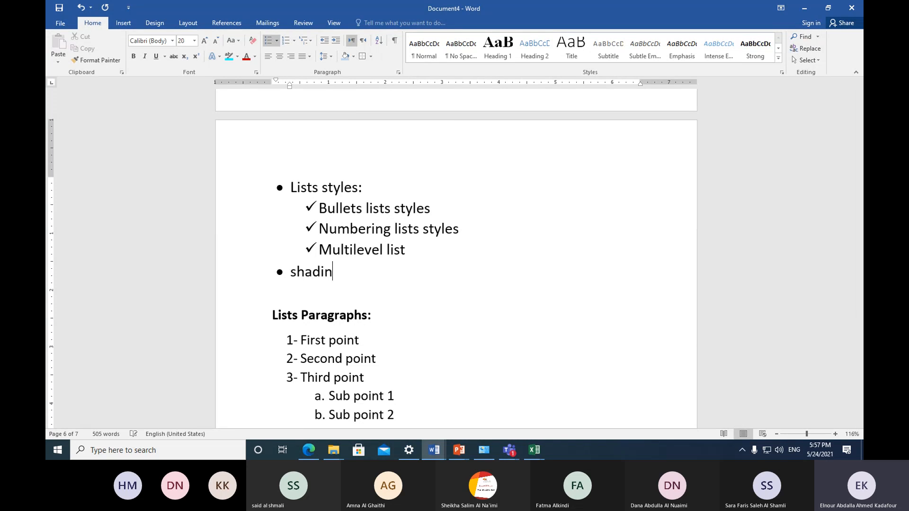
pyautogui.write('g (')
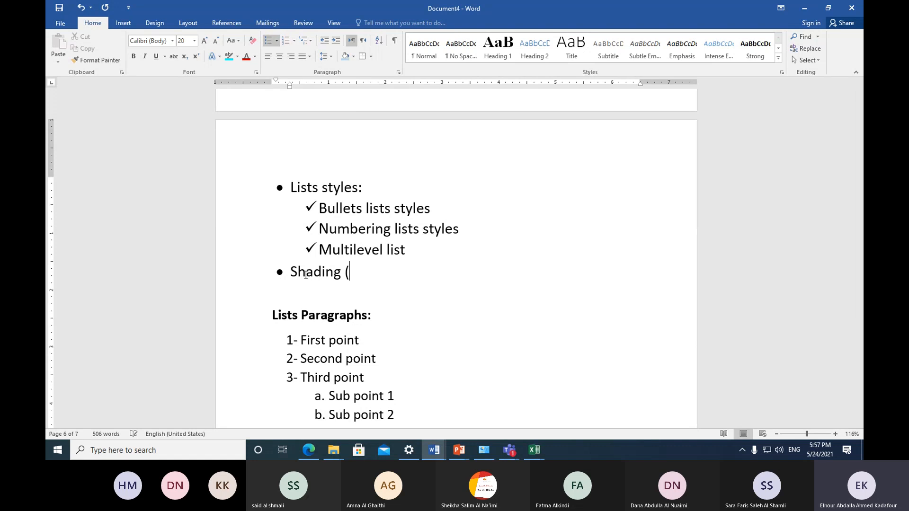
pyautogui.write('backgrou')
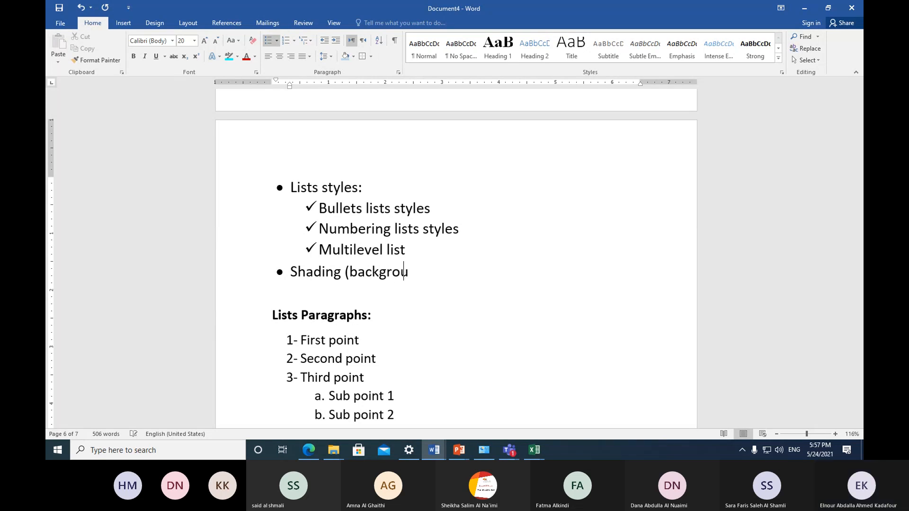
pyautogui.write('nd color)')
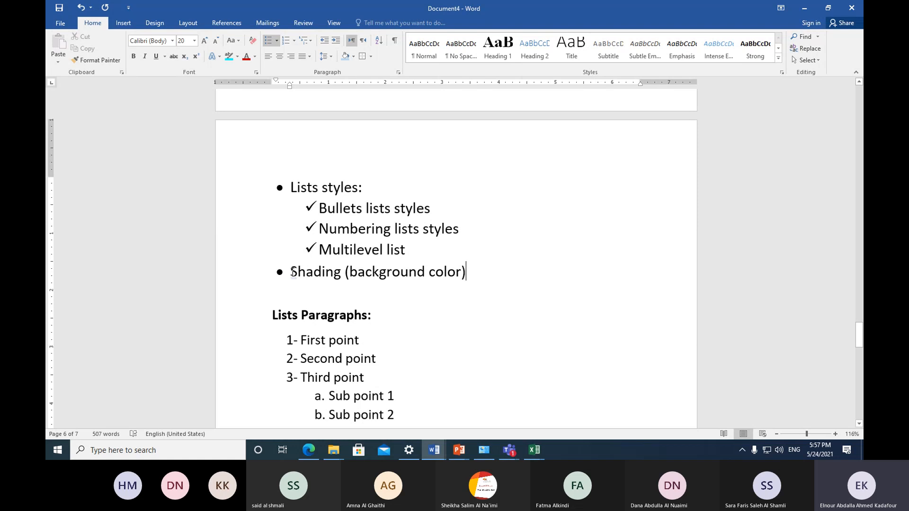
pyautogui.moveTo(290, 272)
pyautogui.mouseDown()
pyautogui.moveTo(480, 277)
pyautogui.moveTo(468, 273)
pyautogui.mouseUp()
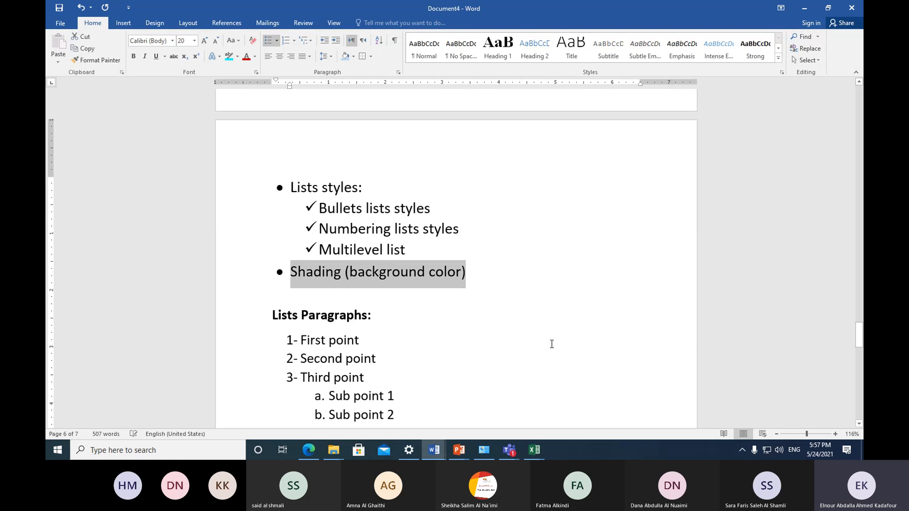
pyautogui.click(346, 58)
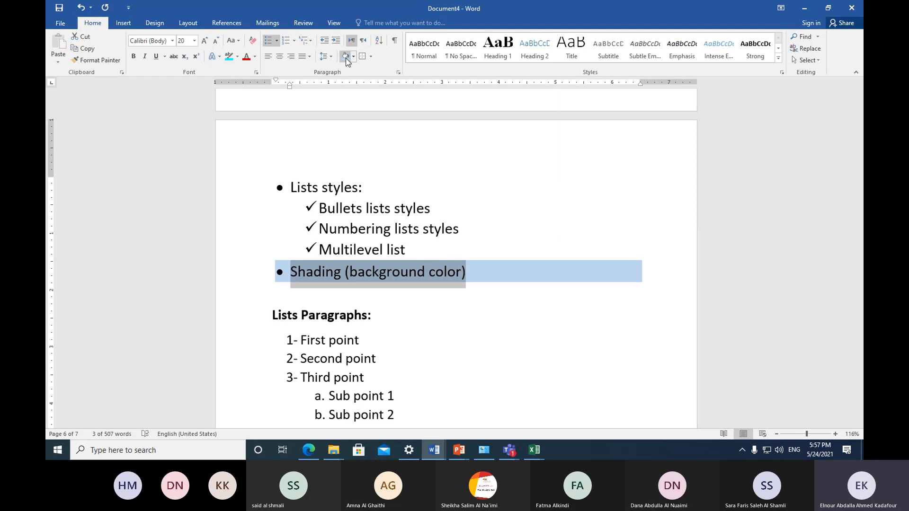
# Step: Compare the shaded bullet with the highlighting and font color items in the font tools list
pyautogui.scroll(3, 398, 183)
pyautogui.scroll(10, 398, 182)
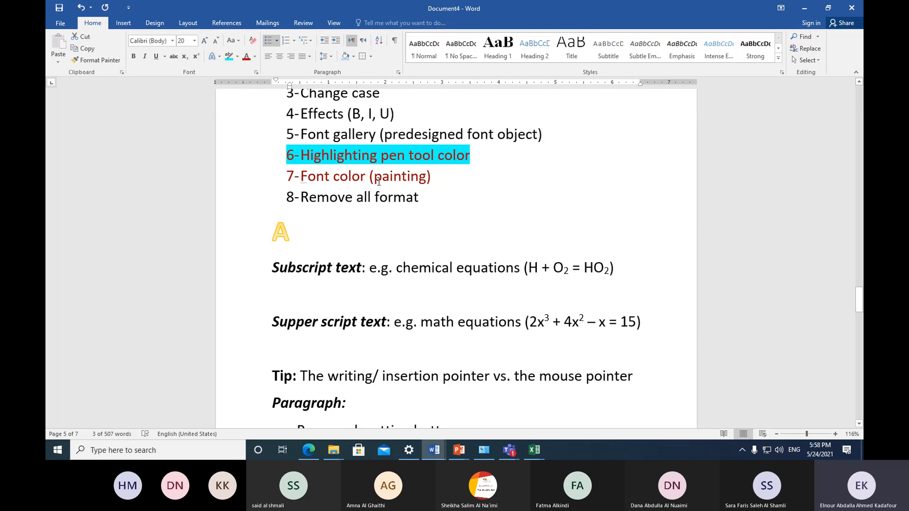
pyautogui.scroll(-10, 394, 199)
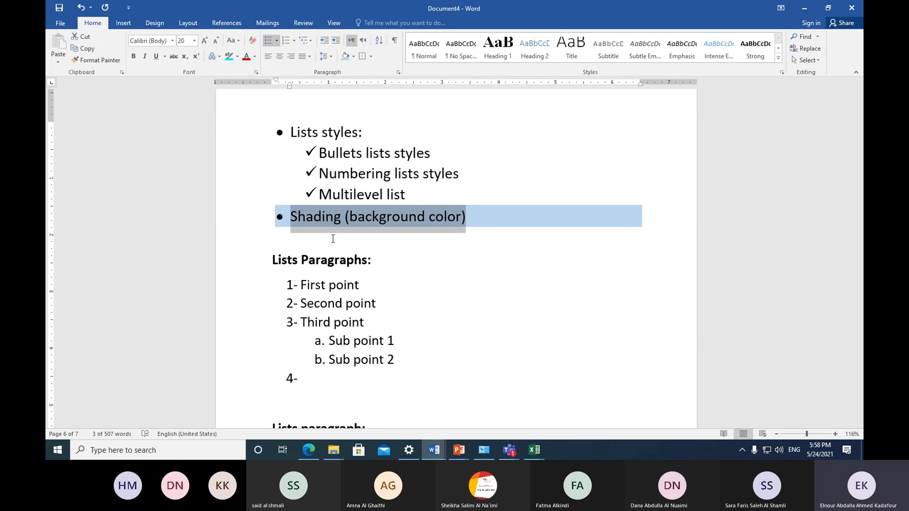
pyautogui.scroll(12, 333, 238)
pyautogui.scroll(5, 312, 179)
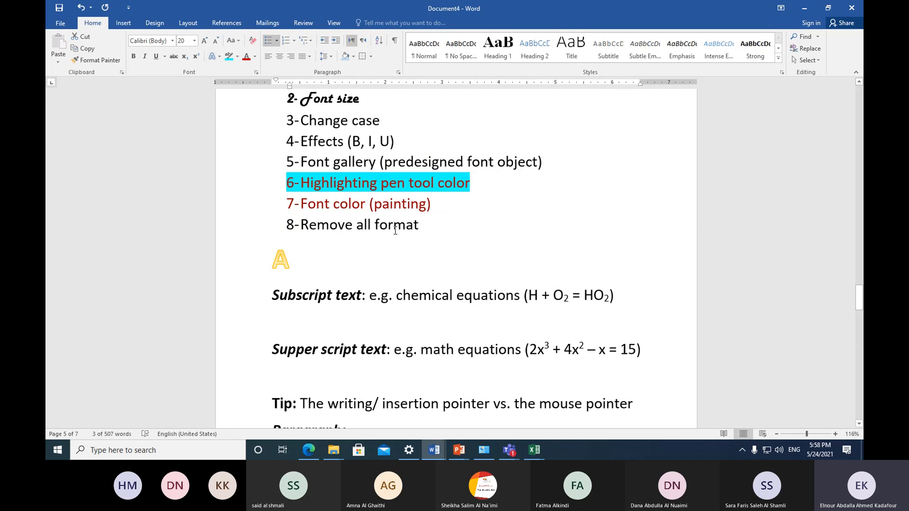
pyautogui.scroll(-2, 428, 261)
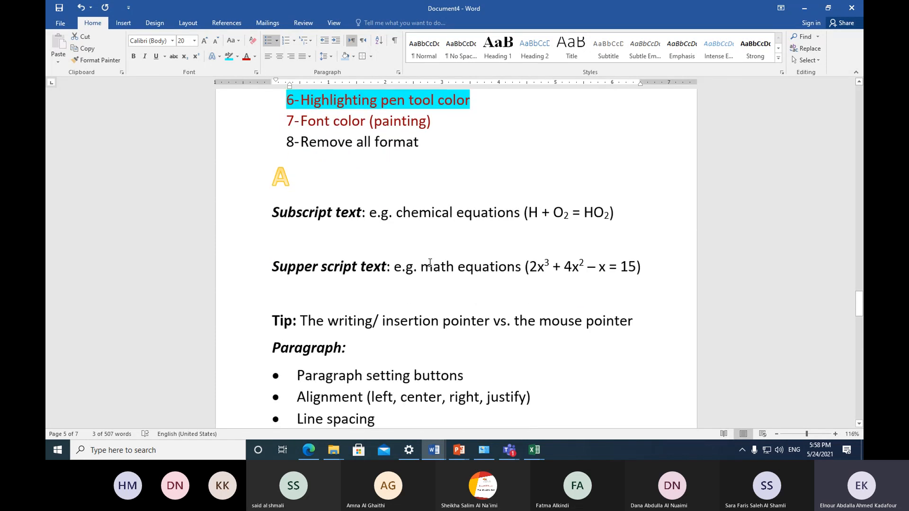
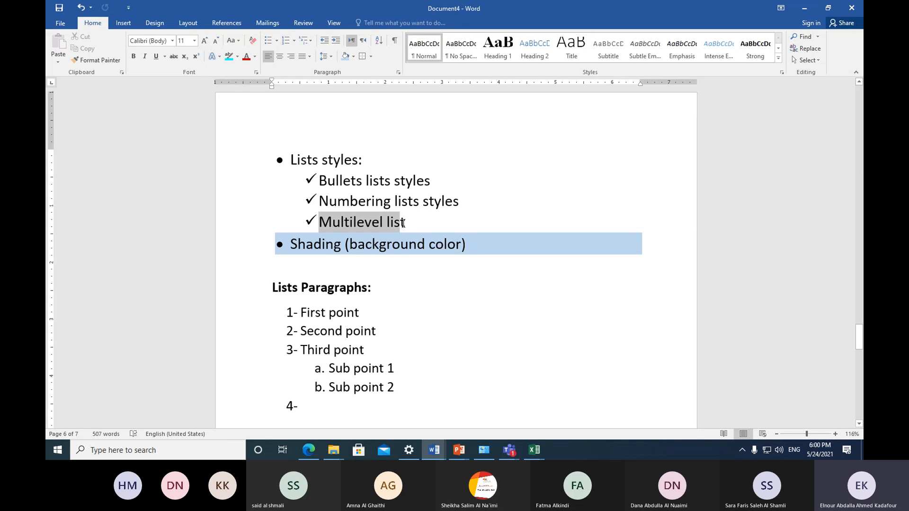
# Step: Try light blue paragraph shading on the "Multilevel list" item and undo it
pyautogui.moveTo(403, 224); pyautogui.dragTo(405, 223)
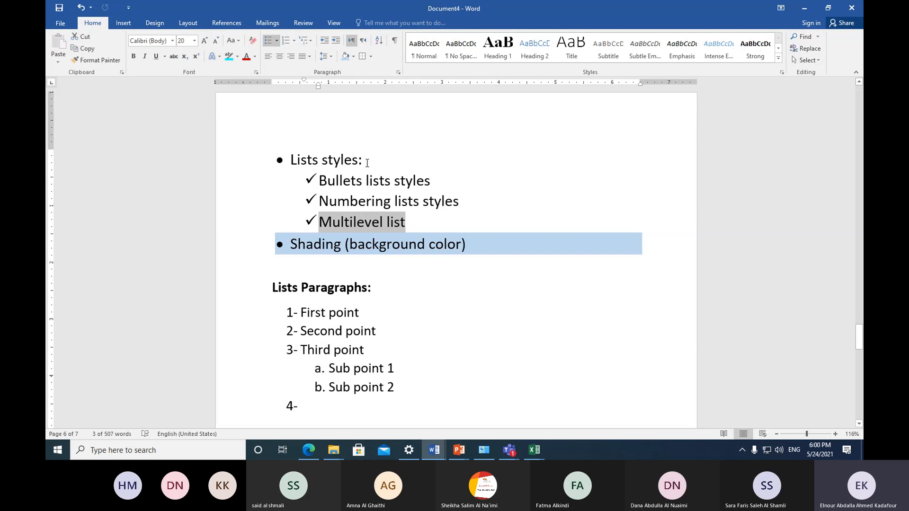
pyautogui.click(346, 56)
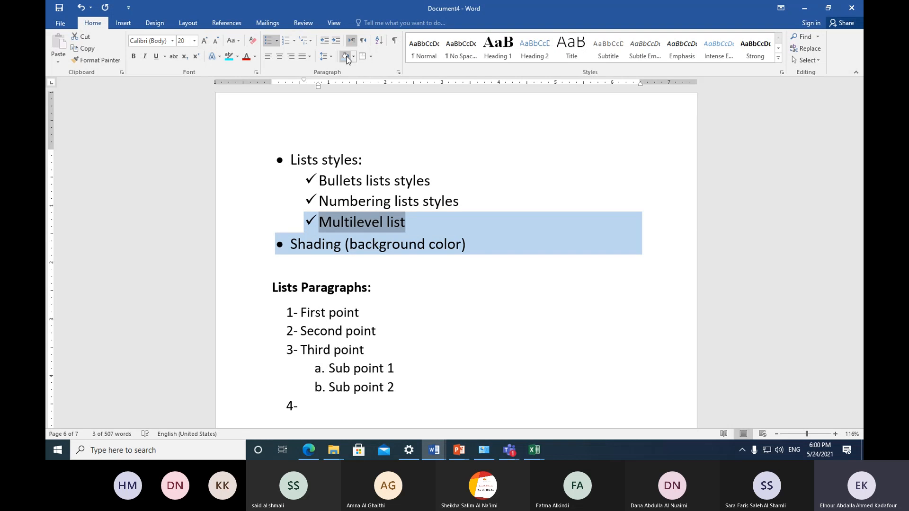
pyautogui.hotkey('ctrl', 'z')
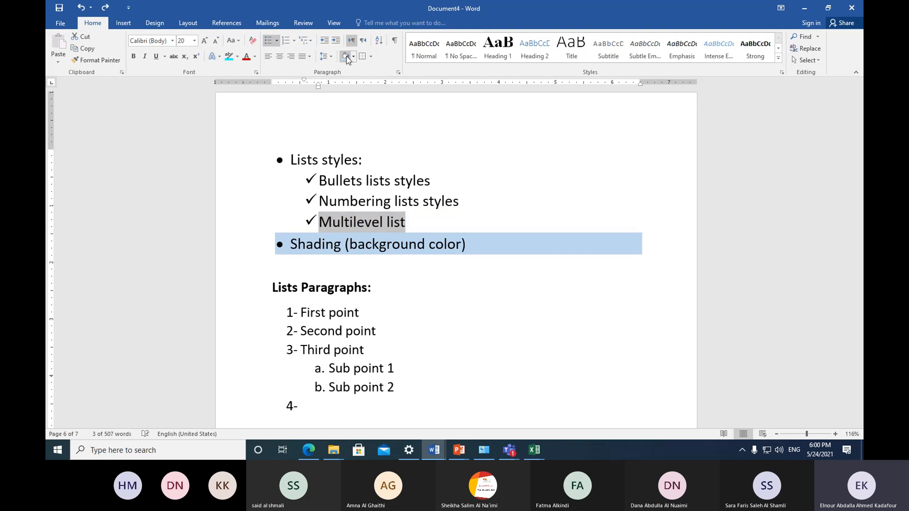
# Step: Select only part of the "Multilevel list" text, try the light blue paragraph shading on it and undo it
pyautogui.click(405, 224)
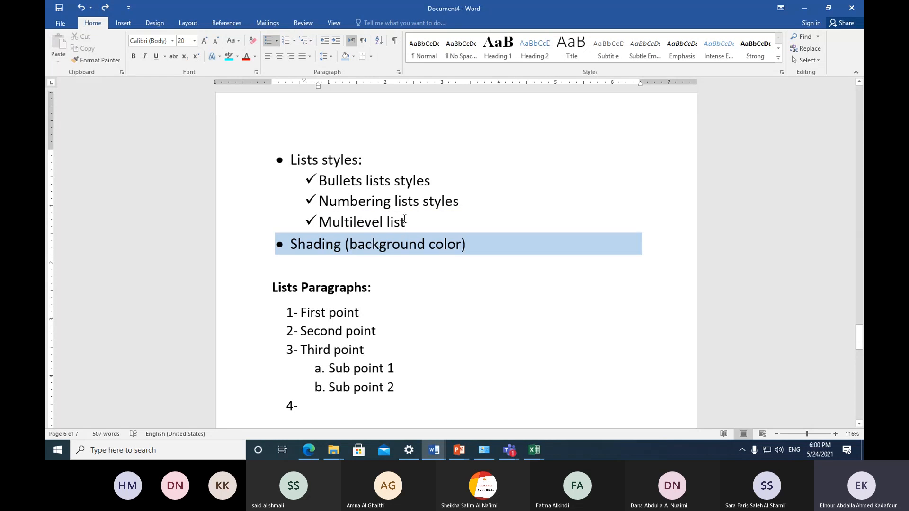
pyautogui.moveTo(406, 224); pyautogui.dragTo(328, 220)
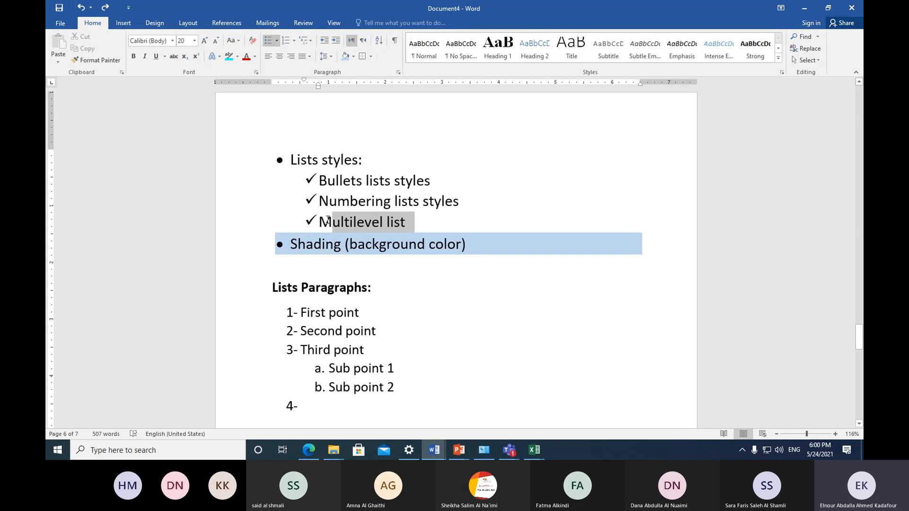
pyautogui.click(320, 222)
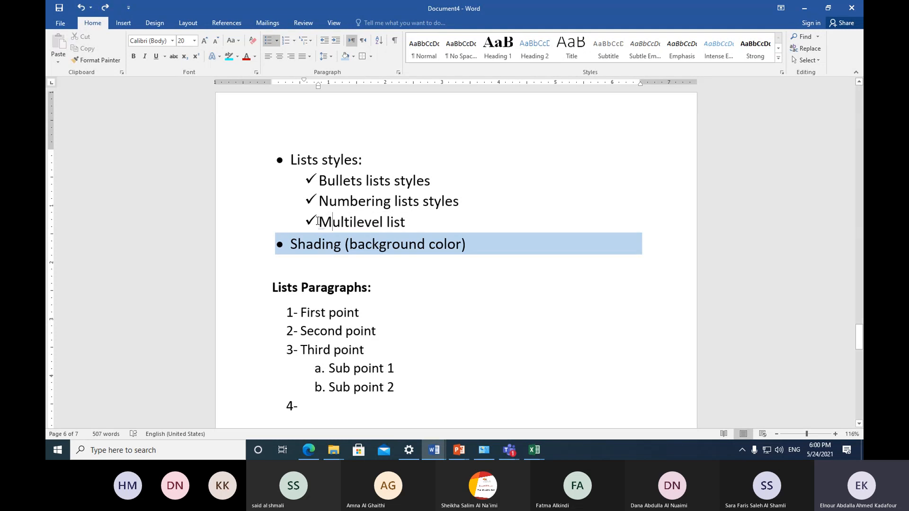
pyautogui.click(405, 223)
pyautogui.hotkey('shift', 'Left')
pyautogui.hotkey('shift', 'Left')
pyautogui.hotkey('shift', 'Left')
pyautogui.hotkey('shift', 'Left')
pyautogui.hotkey('shift', 'Left')
pyautogui.hotkey('shift', 'Left')
pyautogui.hotkey('shift', 'Left')
pyautogui.hotkey('shift', 'Left')
pyautogui.hotkey('shift', 'Left')
pyautogui.hotkey('shift', 'Left')
pyautogui.hotkey('shift', 'Left')
pyautogui.hotkey('shift', 'Left')
pyautogui.hotkey('shift', 'Left')
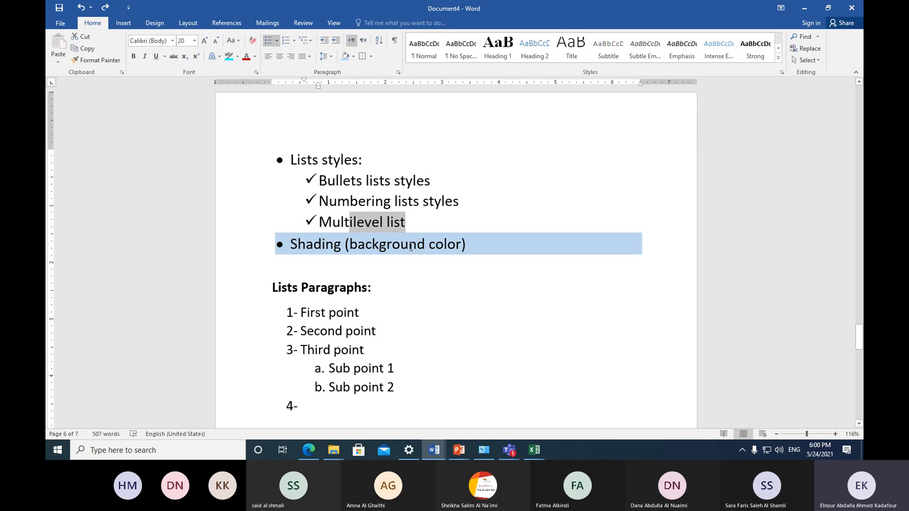
pyautogui.click(344, 57)
pyautogui.hotkey('ctrl', 'z')
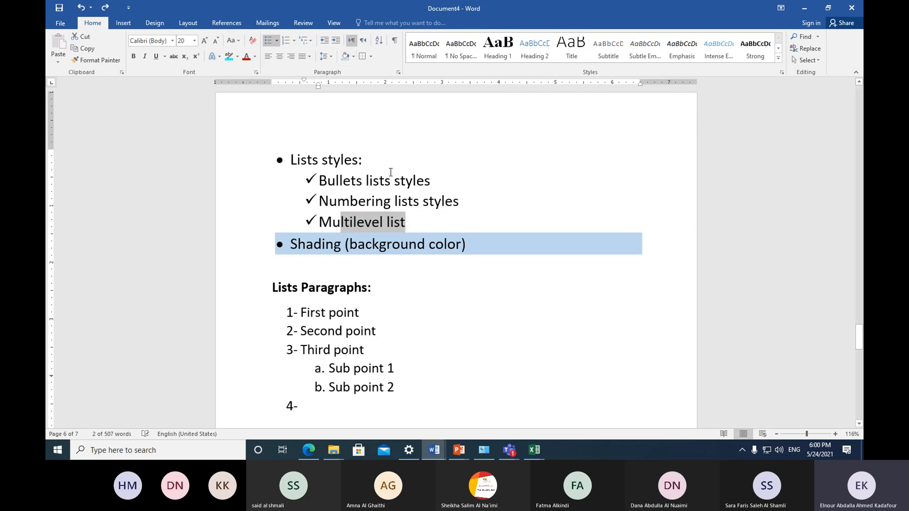
# Step: Try light blue shading on the "Lists Paragraphs:" heading, undo it and view the available shading colors without choosing one
pyautogui.scroll(-2, 404, 311)
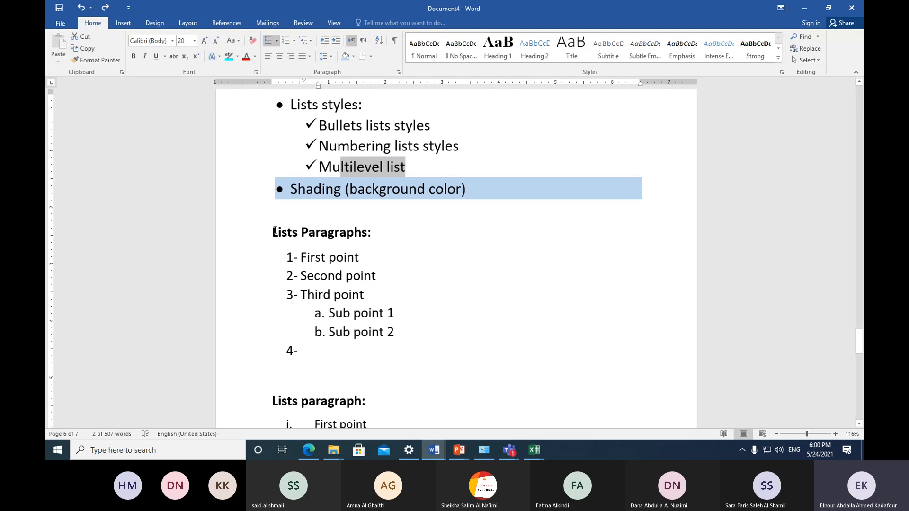
pyautogui.moveTo(275, 232); pyautogui.dragTo(336, 229)
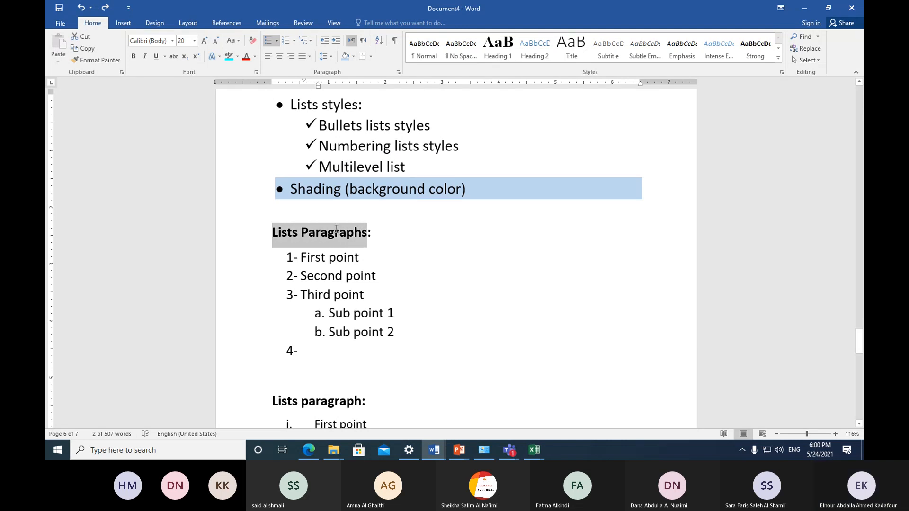
pyautogui.click(345, 57)
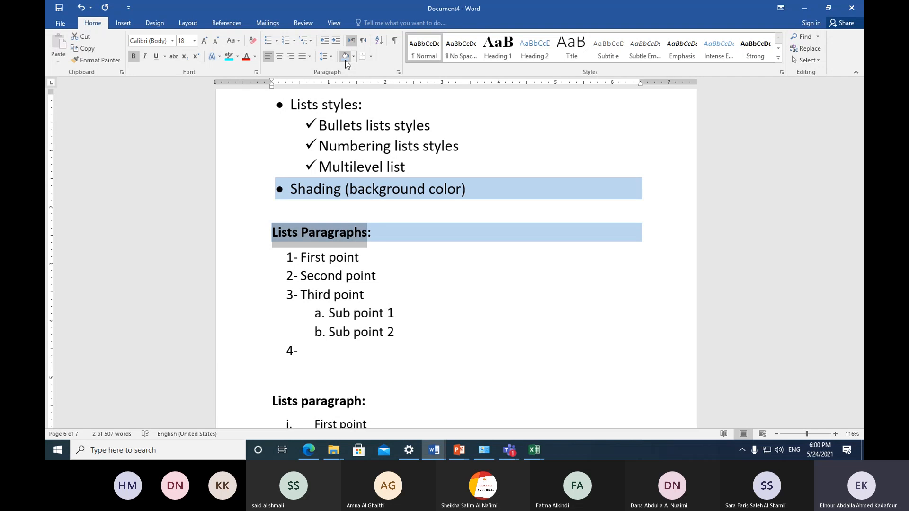
pyautogui.hotkey('ctrl', 'z')
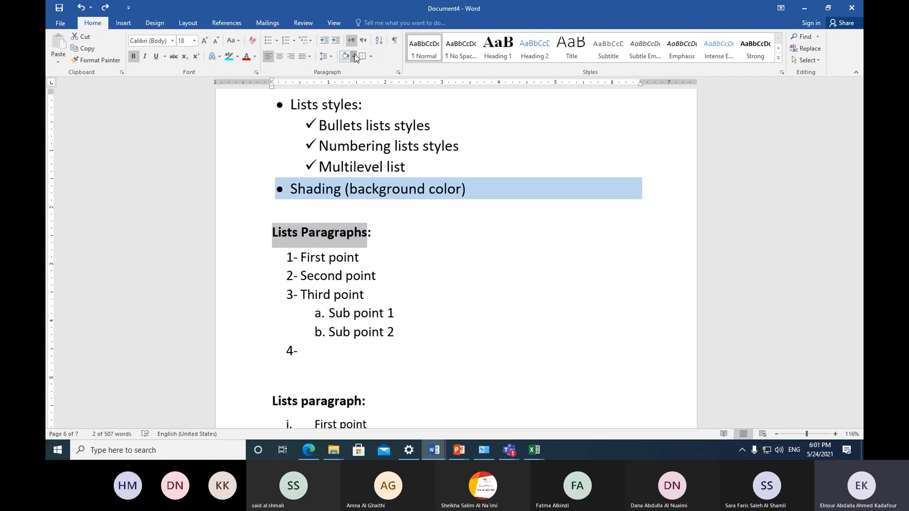
pyautogui.click(354, 56)
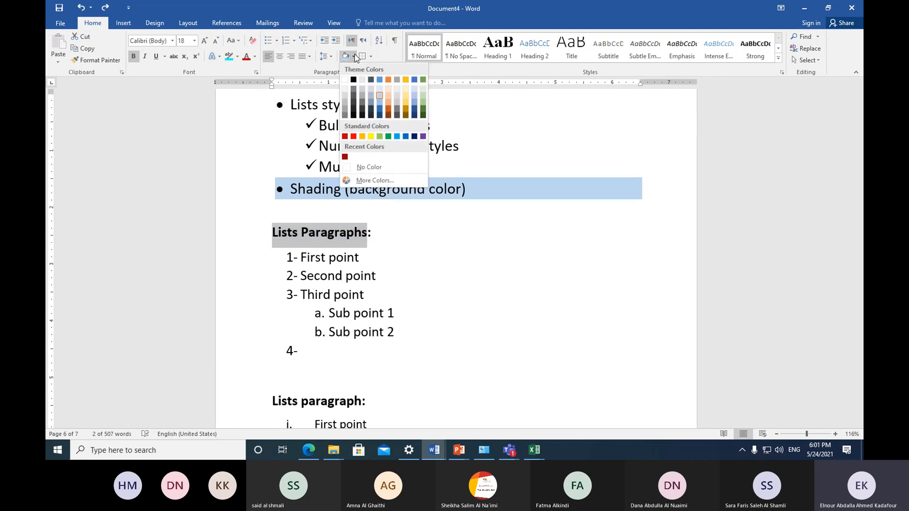
pyautogui.click(396, 243)
pyautogui.click(397, 248)
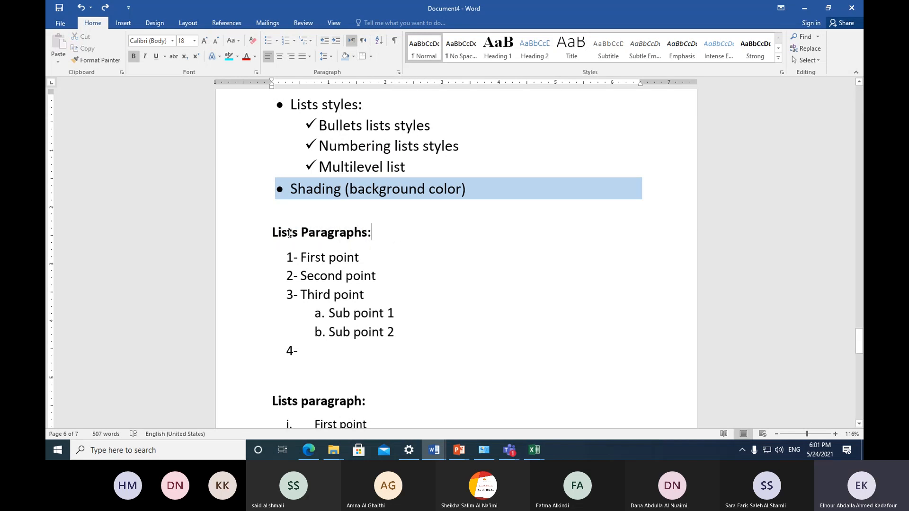
# Step: Try text highlighting on the "Lists Paragraphs" heading for comparison with shading and undo it
pyautogui.moveTo(273, 230); pyautogui.dragTo(369, 237)
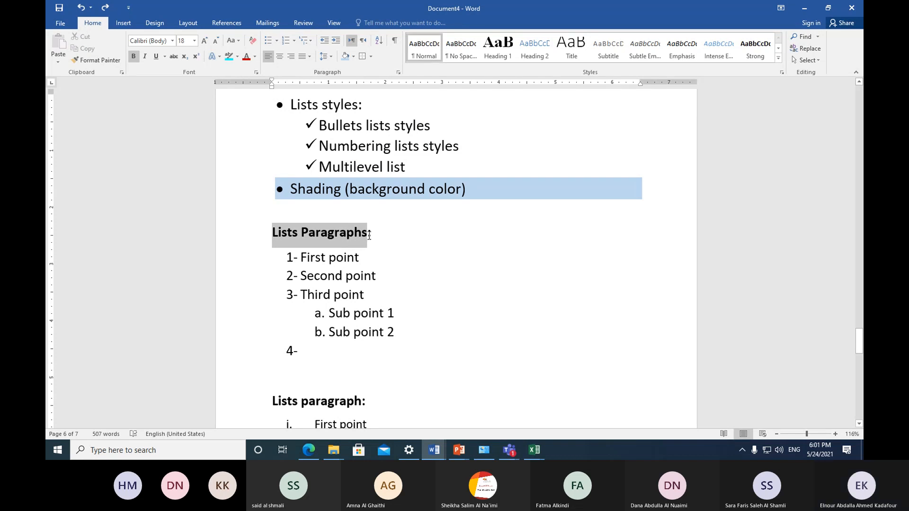
pyautogui.click(230, 57)
pyautogui.click(81, 7)
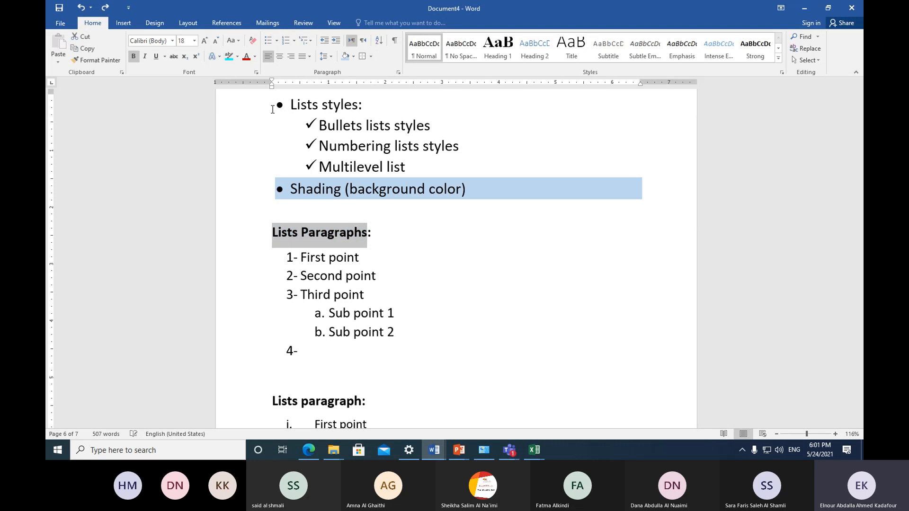
pyautogui.click(415, 260)
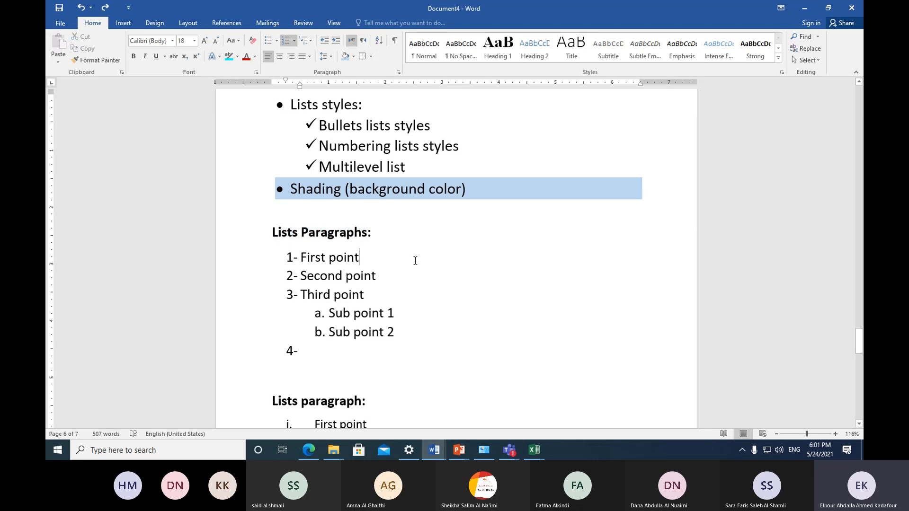
# Step: Apply light orange paragraph shading to the whole "Lists Paragraphs:" heading line
pyautogui.click(243, 237)
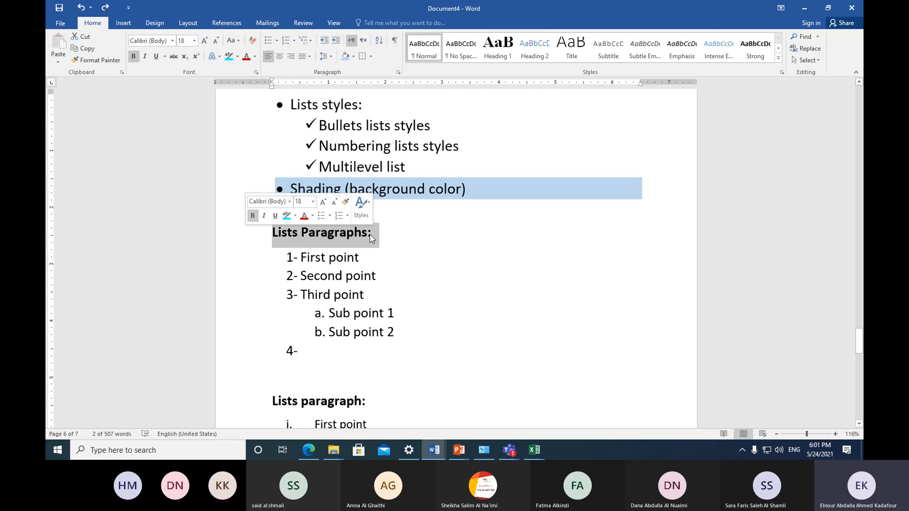
pyautogui.click(353, 56)
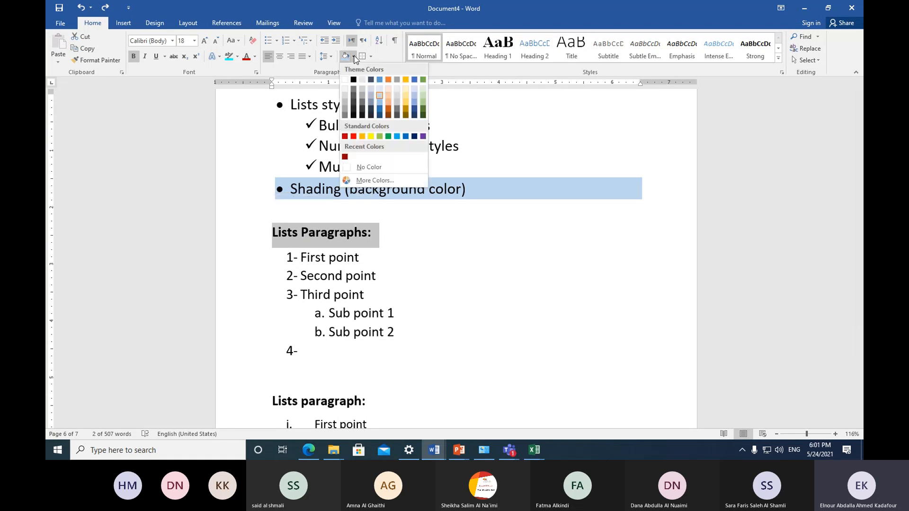
pyautogui.click(388, 90)
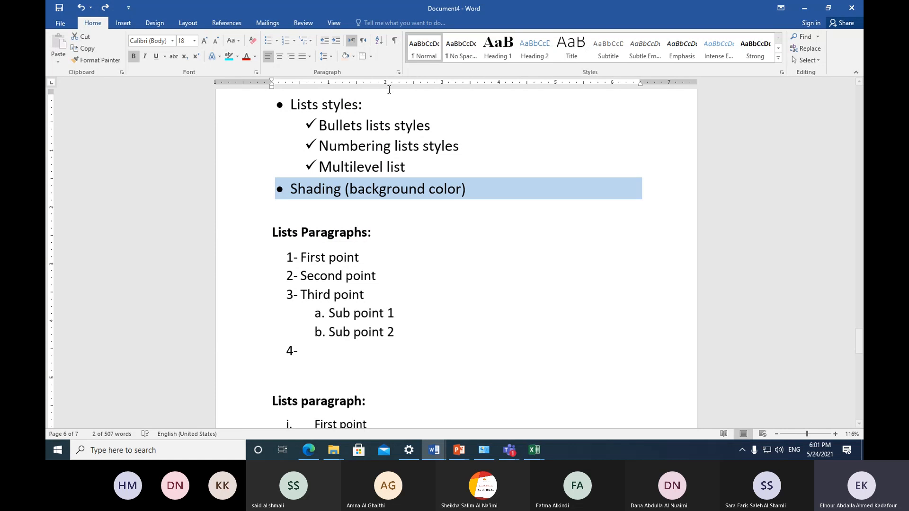
pyautogui.click(388, 234)
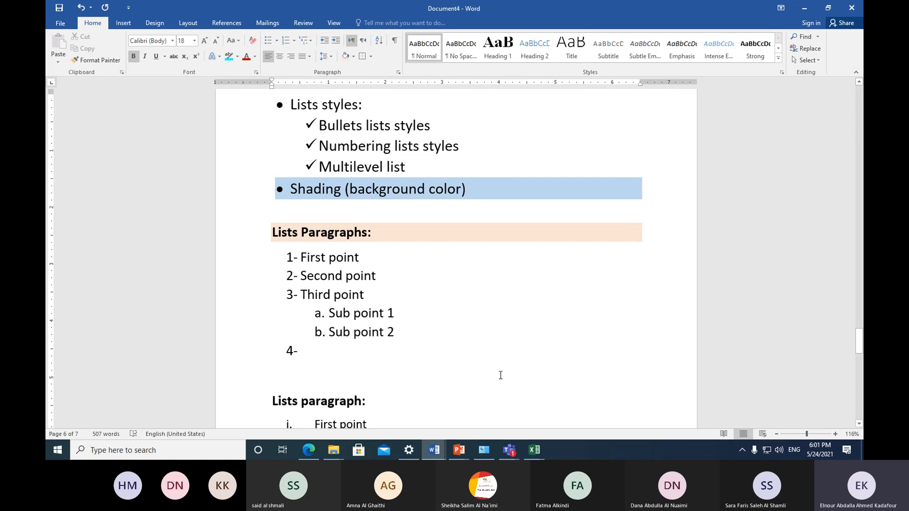
# Step: Add an empty paragraph below the shaded "Lists Paragraphs:" heading and set its shading to No Color
pyautogui.press('Return')
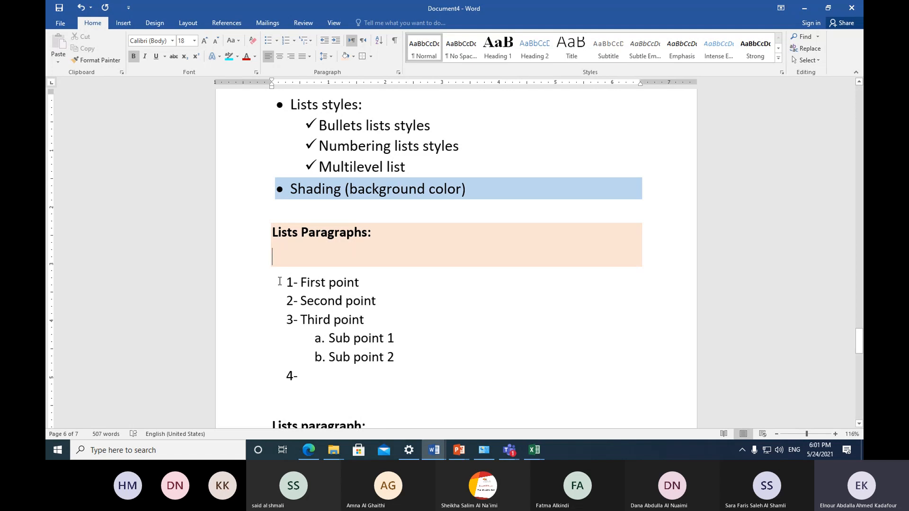
pyautogui.click(354, 56)
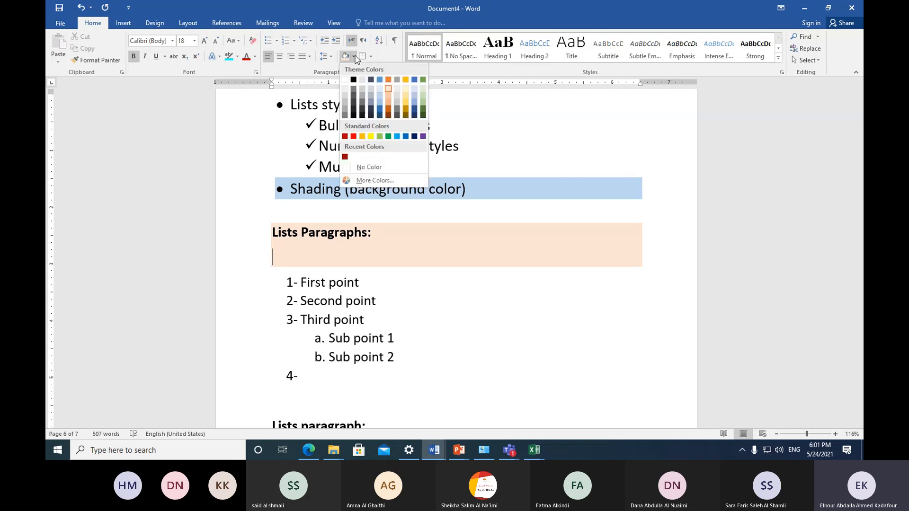
pyautogui.click(357, 168)
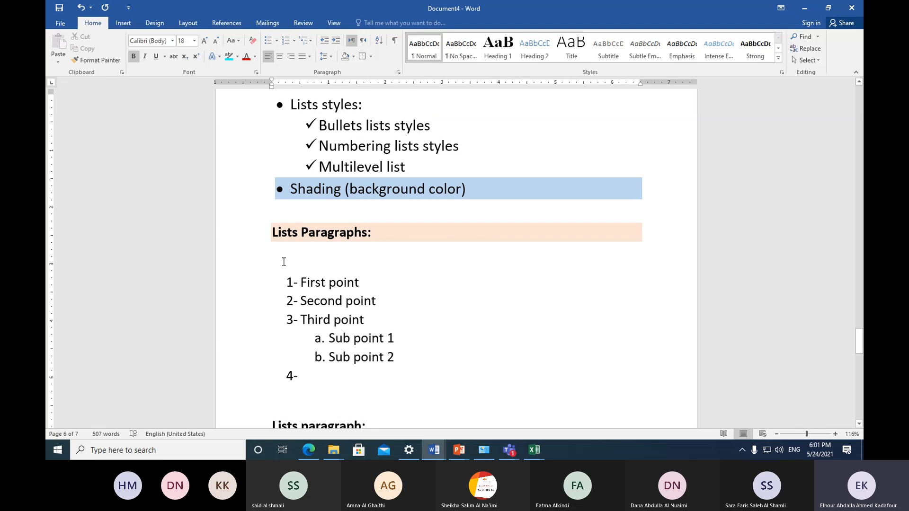
# Step: Try adding several empty paragraphs after the shaded "Lists Paragraphs:" heading and undo them
pyautogui.press('Return')
pyautogui.press('Return')
pyautogui.press('Return')
pyautogui.press('Return')
pyautogui.press('Return')
pyautogui.press('Return')
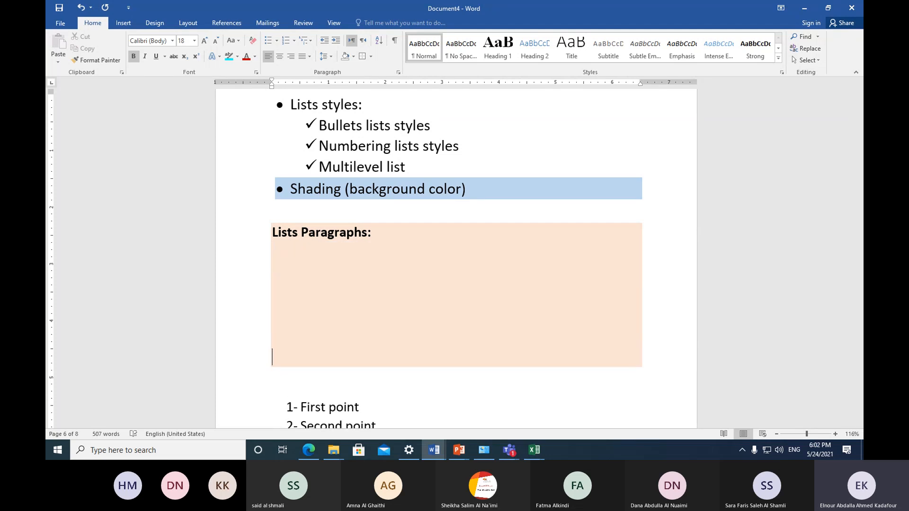
pyautogui.hotkey('ctrl', 'z')
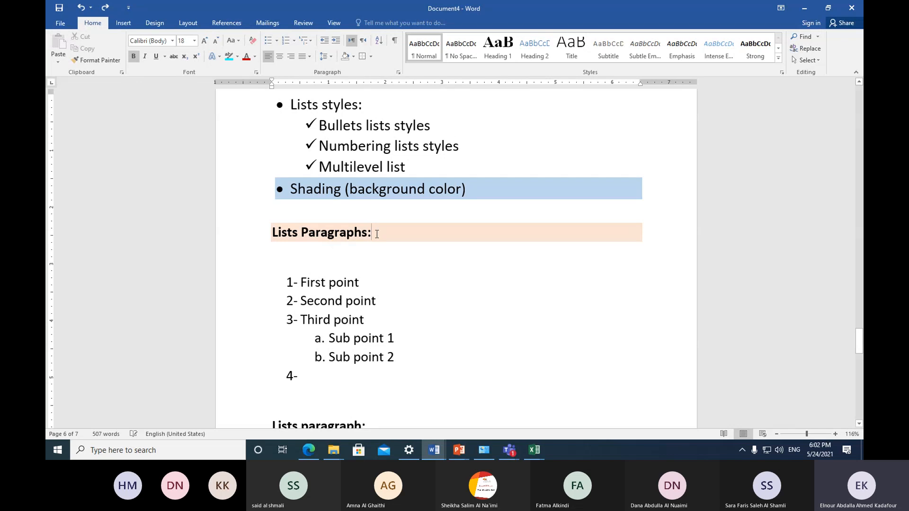
# Step: Choose No Color shading again for the empty paragraph between the "Lists Paragraphs:" heading and the numbered list
pyautogui.click(309, 250)
pyautogui.click(352, 56)
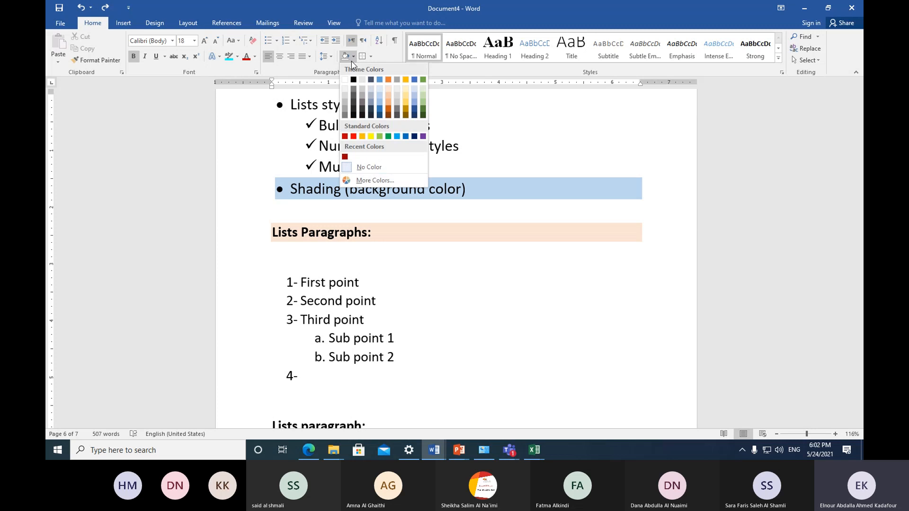
pyautogui.click(361, 168)
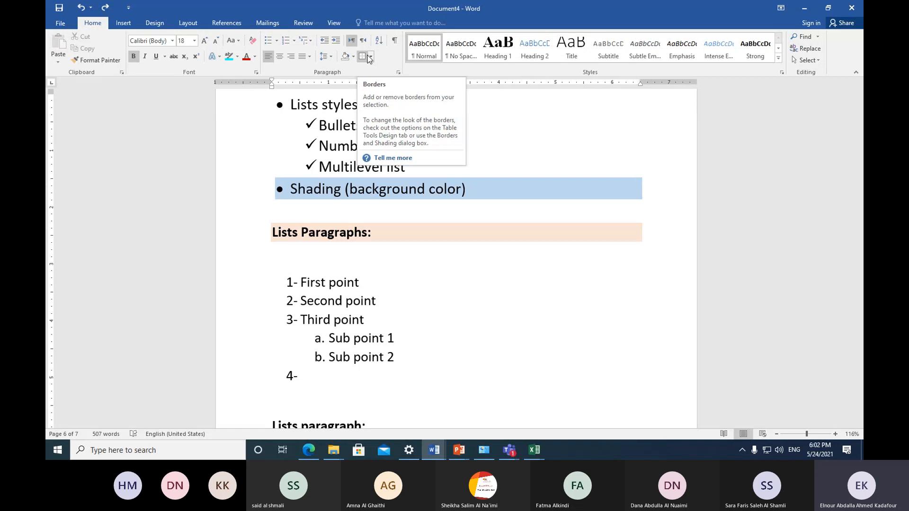
# Step: Examine the bordered list under "Ribbon:" as an example of paragraph borders and return to the "Shading (background color)" bullet
pyautogui.scroll(2, 420, 302)
pyautogui.scroll(15, 420, 302)
pyautogui.scroll(18, 421, 302)
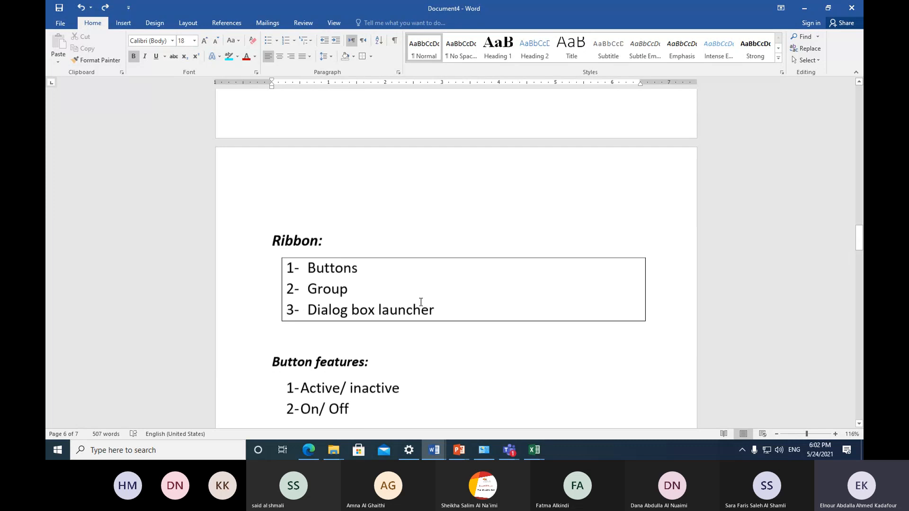
pyautogui.scroll(3, 420, 302)
pyautogui.scroll(-3, 421, 302)
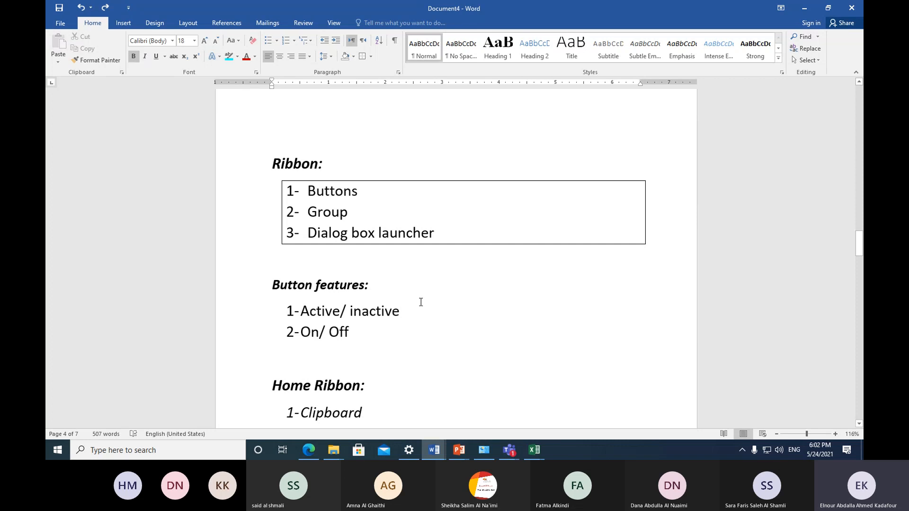
pyautogui.scroll(9, 420, 302)
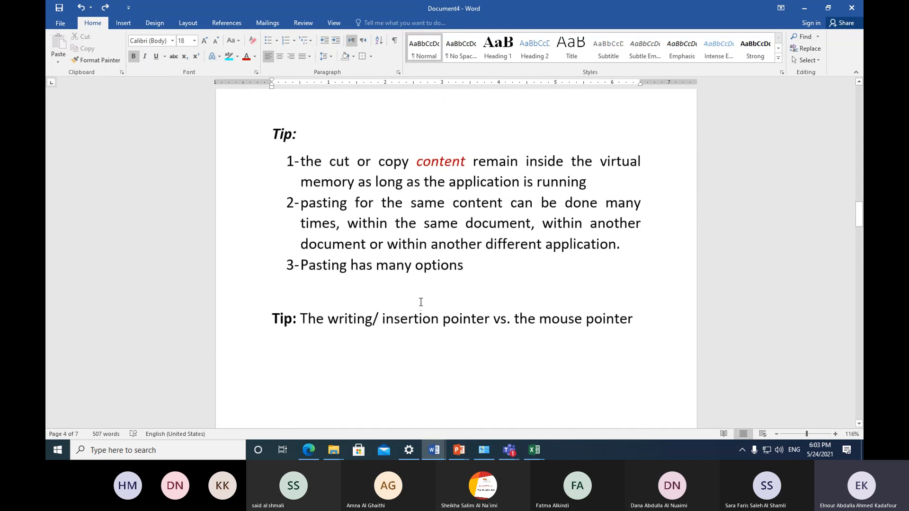
pyautogui.scroll(-8, 420, 302)
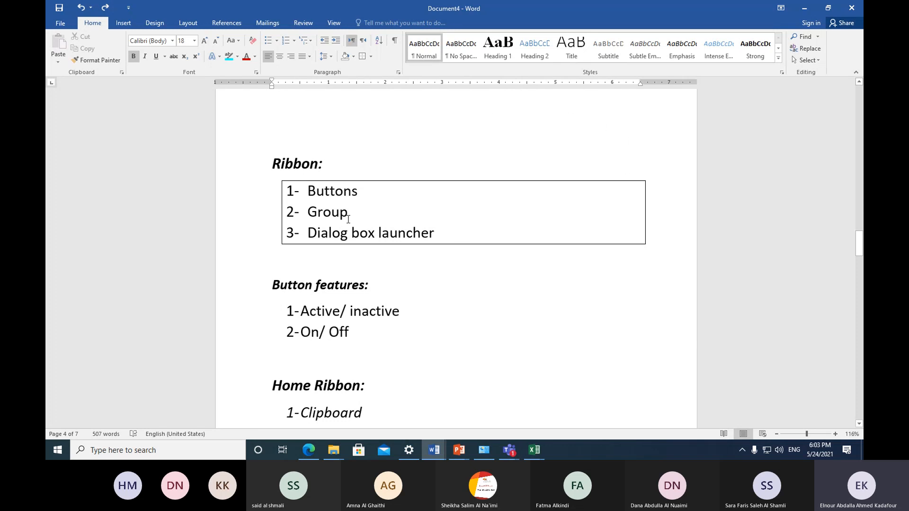
pyautogui.scroll(-12, 430, 259)
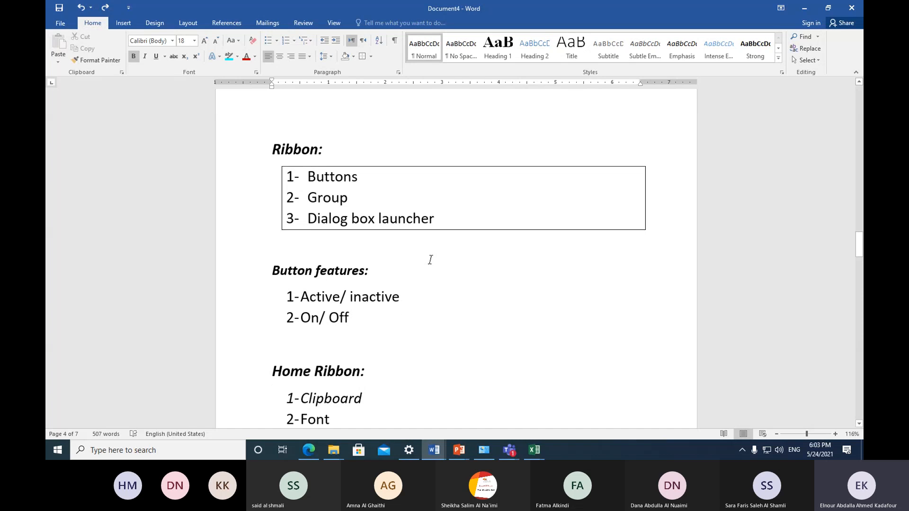
pyautogui.scroll(-4, 427, 264)
pyautogui.scroll(-7, 427, 264)
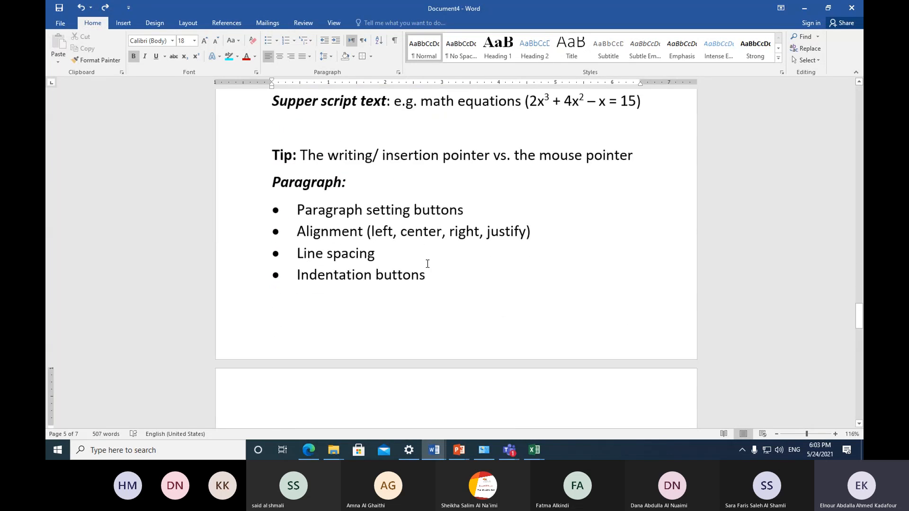
pyautogui.scroll(-5, 427, 264)
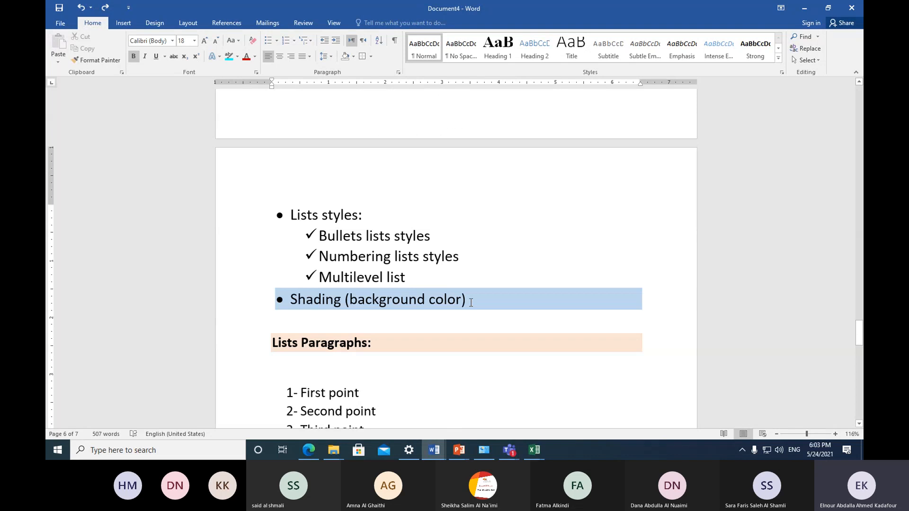
# Step: Add an empty bullet below "Shading (background color)" and set its shading to No Color
pyautogui.click(457, 308)
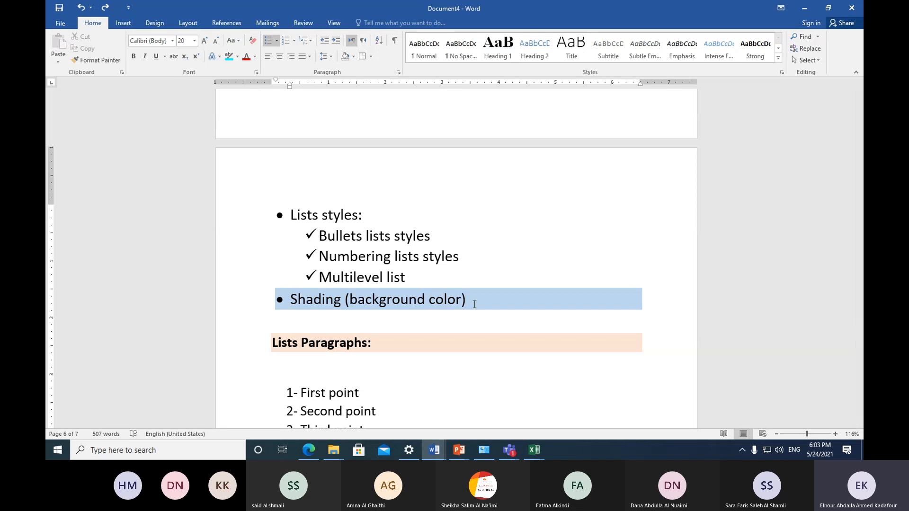
pyautogui.press('Return')
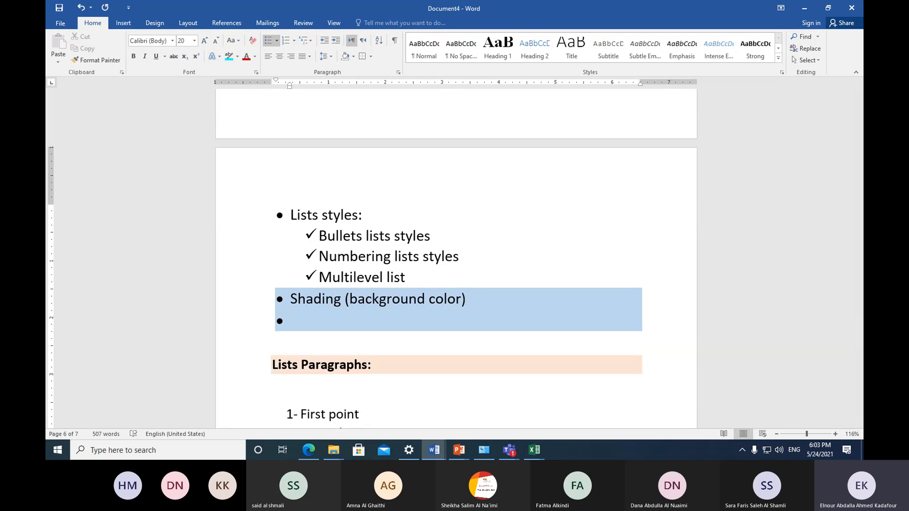
pyautogui.click(251, 325)
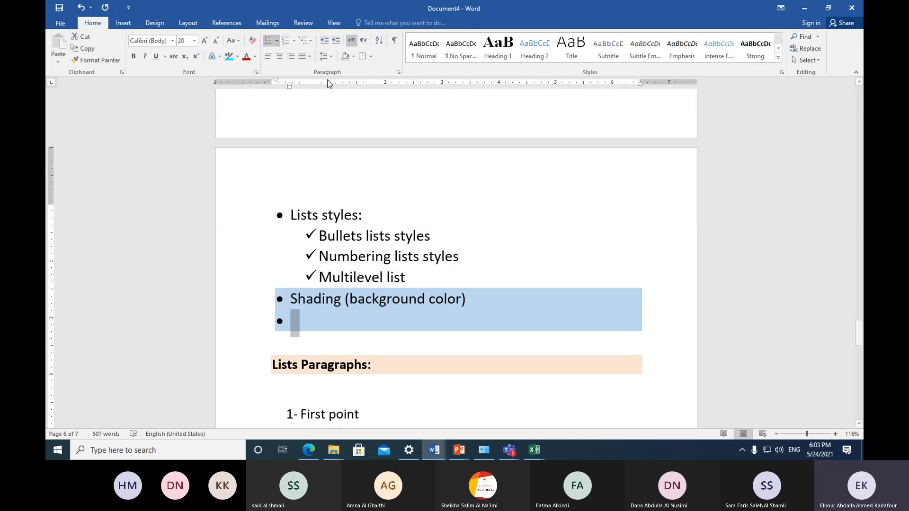
pyautogui.click(352, 59)
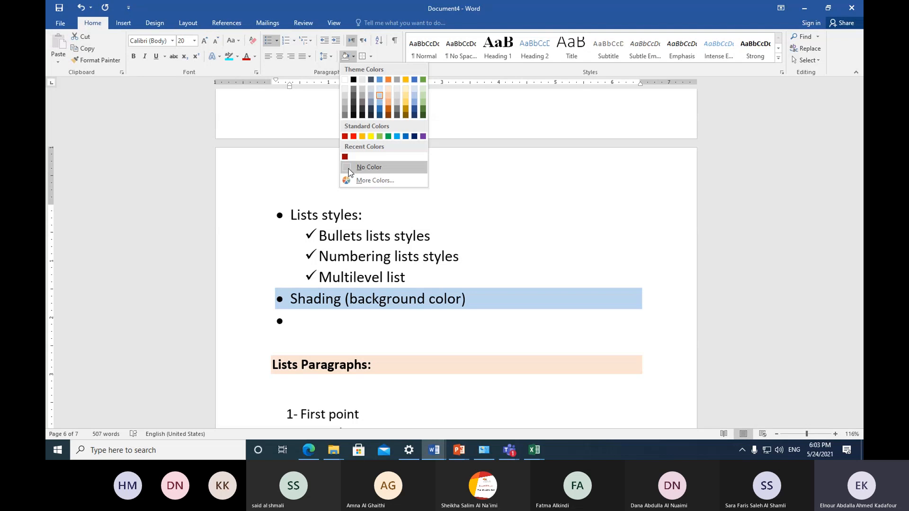
pyautogui.click(348, 169)
# Step: Enter "Border tool" as the text of the new bullet
pyautogui.click(295, 322)
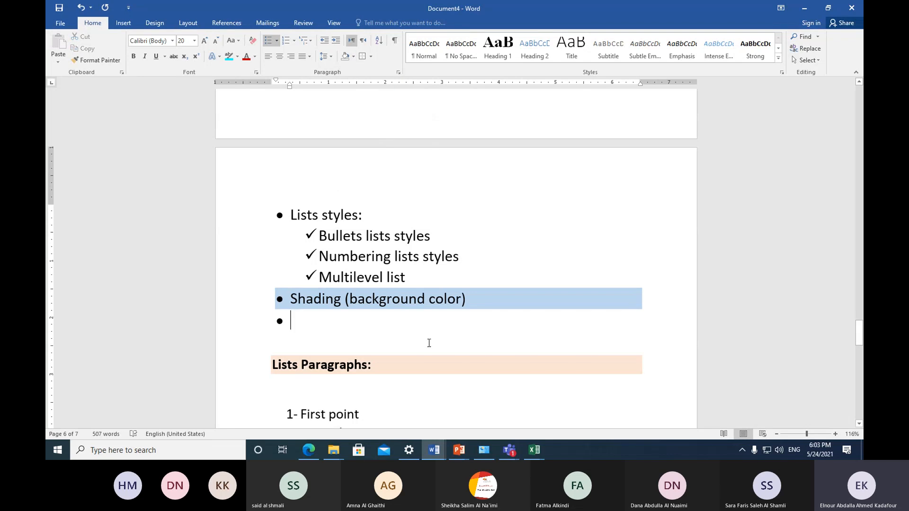
pyautogui.write('bor')
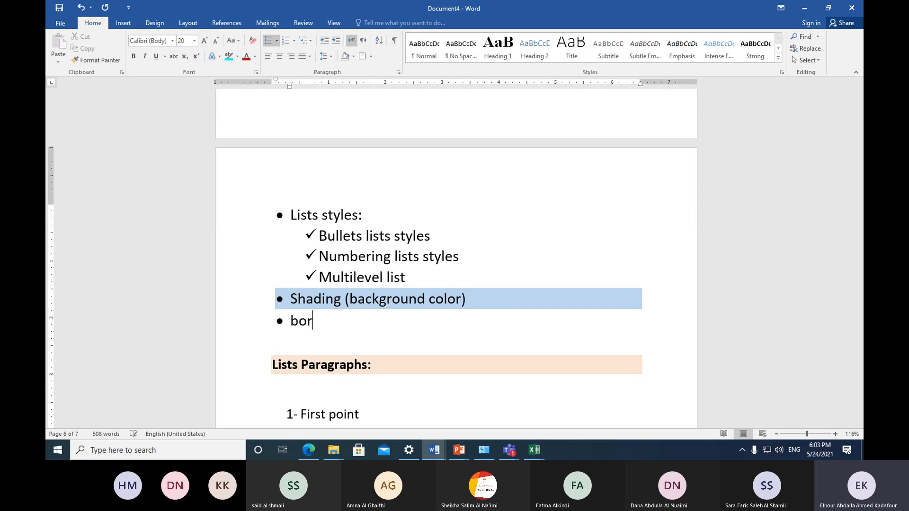
pyautogui.write('der tool')
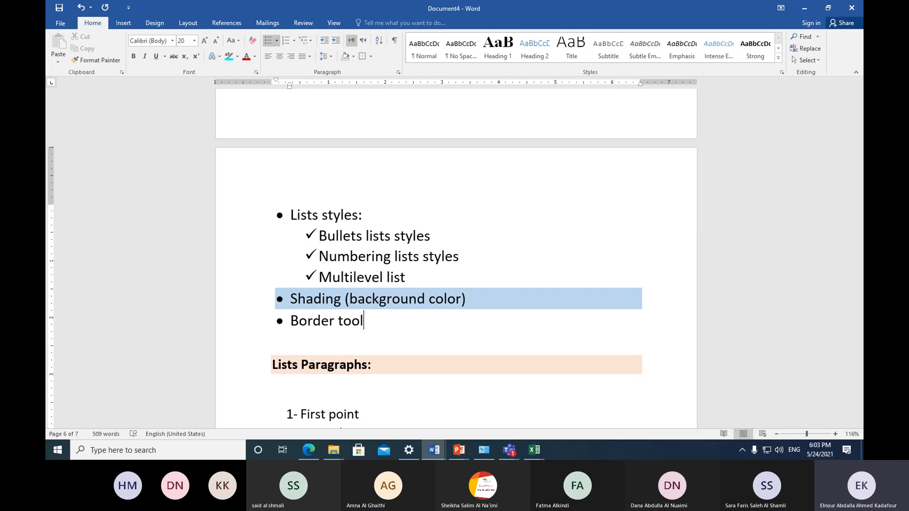
# Step: Apply Outside Borders to the shaded "Lists Paragraphs:" heading above the numbered list
pyautogui.scroll(-3, 477, 383)
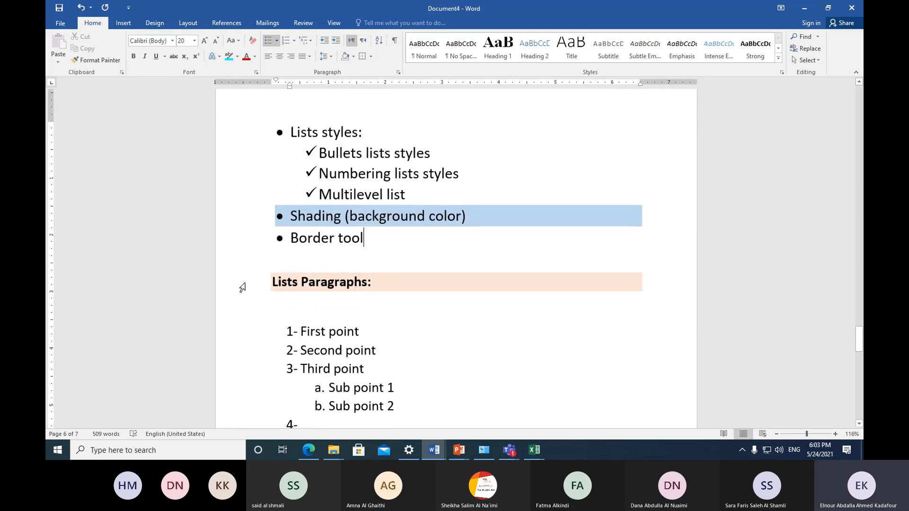
pyautogui.click(242, 287)
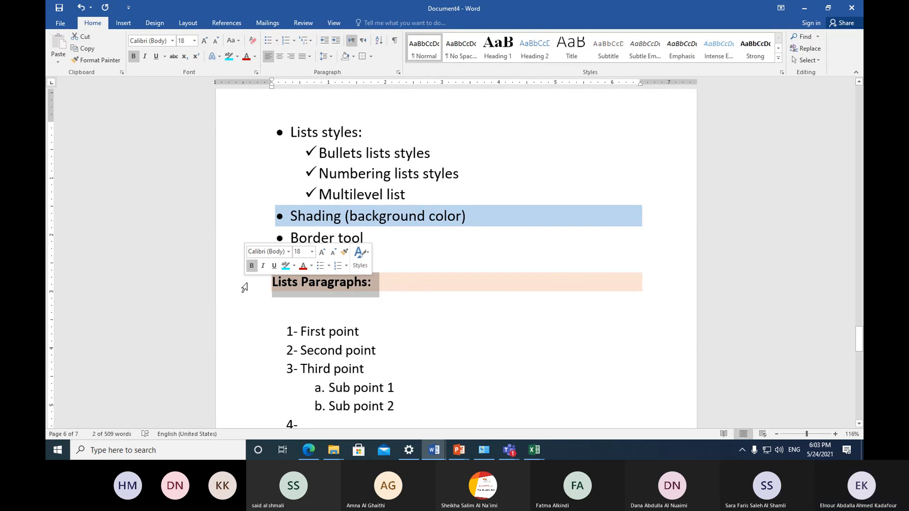
pyautogui.click(371, 57)
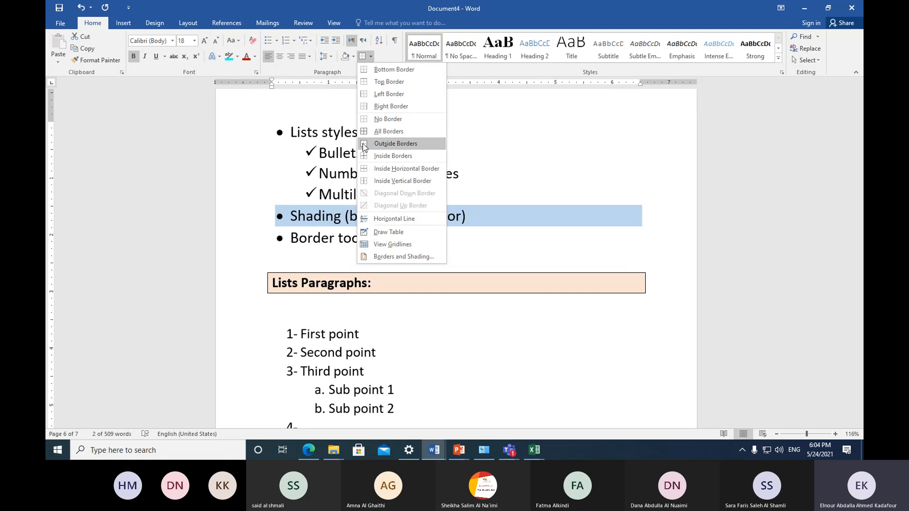
pyautogui.click(365, 147)
pyautogui.click(389, 314)
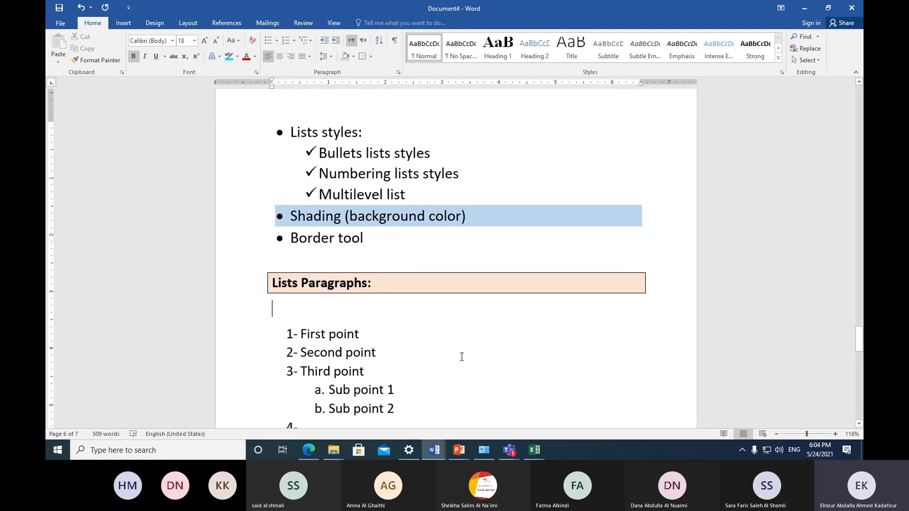
# Step: Select the lines from "Page of Contents:" to "Alternative browser." on the last page
pyautogui.scroll(-4, 460, 359)
pyautogui.scroll(-9, 461, 357)
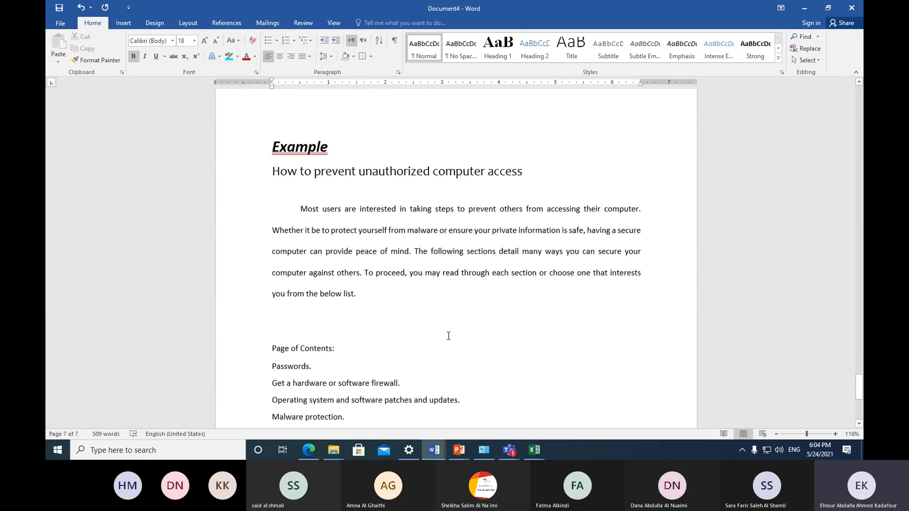
pyautogui.scroll(-3, 448, 335)
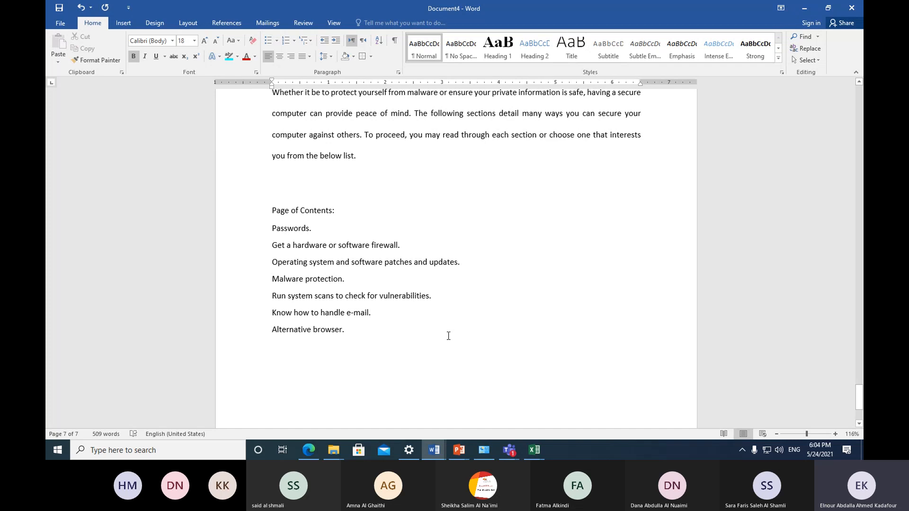
pyautogui.moveTo(250, 216); pyautogui.dragTo(258, 330)
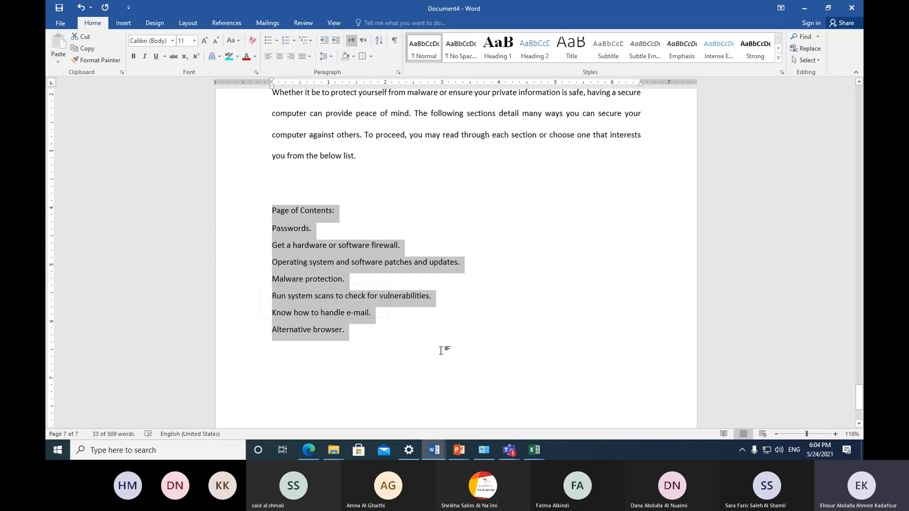
# Step: Switch to Microsoft Teams to look at the General channel's posts and return to Document4 in Word
pyautogui.click(509, 450)
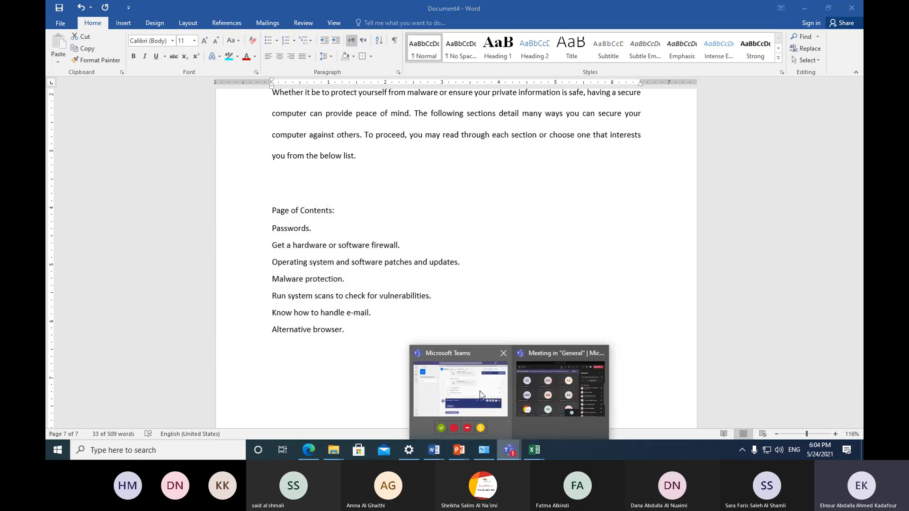
pyautogui.click(477, 388)
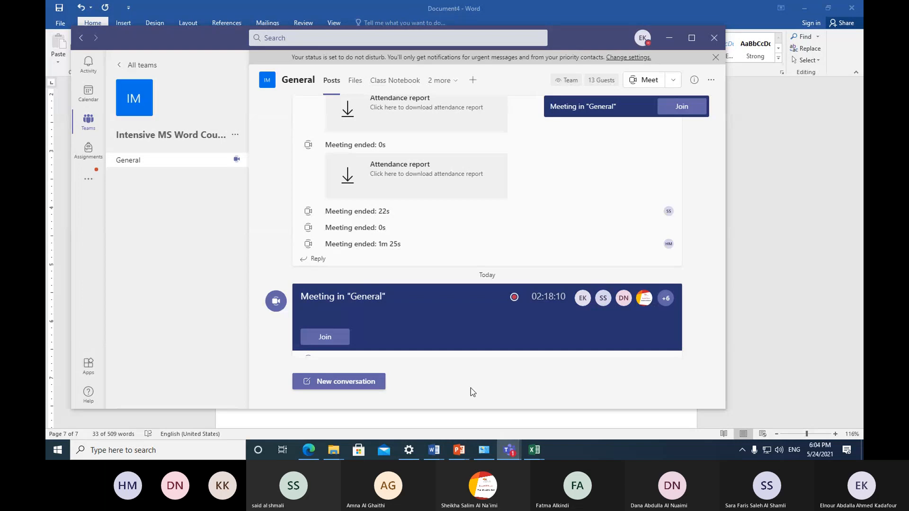
pyautogui.click(434, 450)
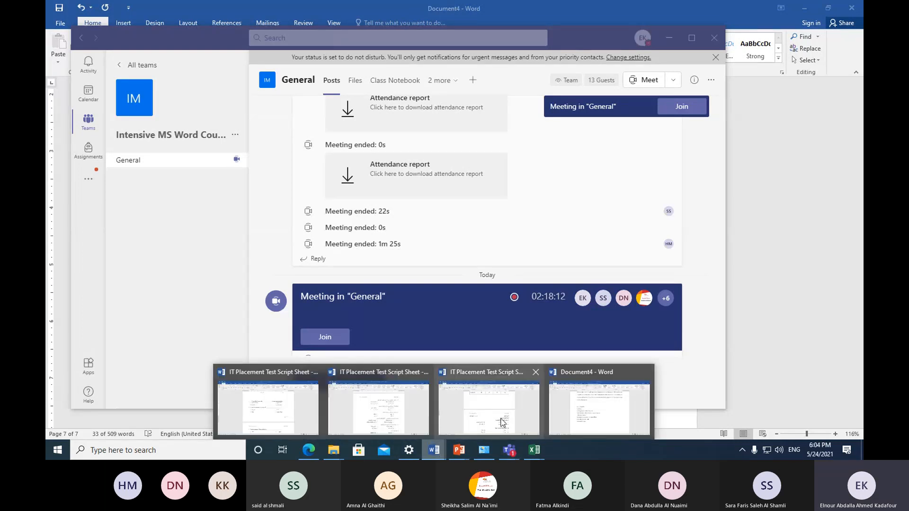
pyautogui.click(567, 400)
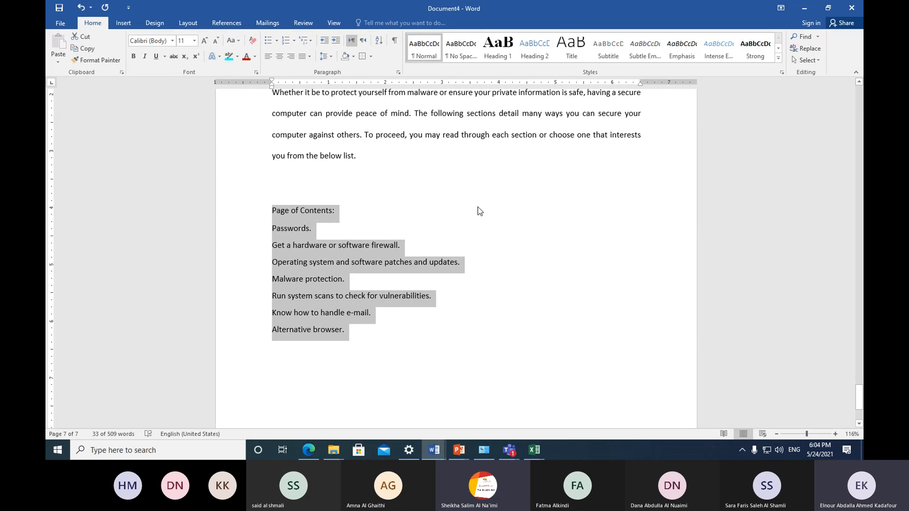
# Step: Try Outside Borders around the selected "Page of Contents:" list and remove them again
pyautogui.click(362, 57)
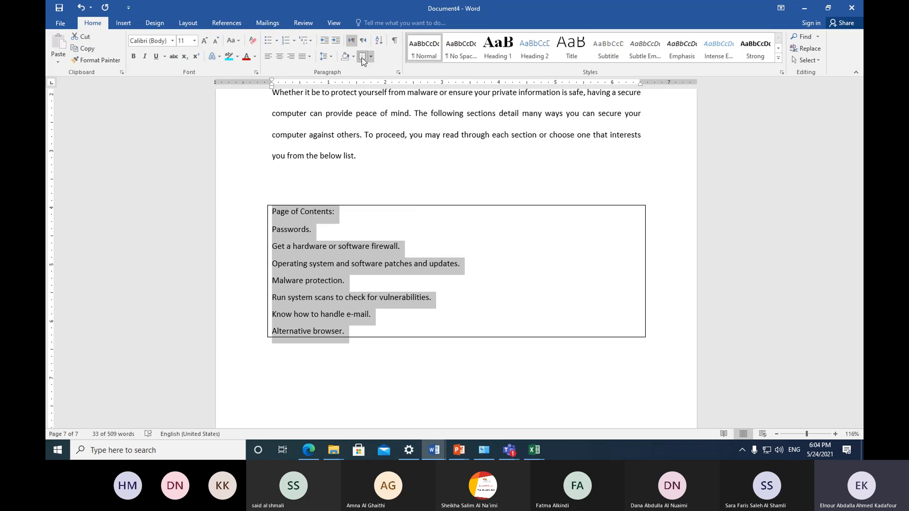
pyautogui.click(371, 56)
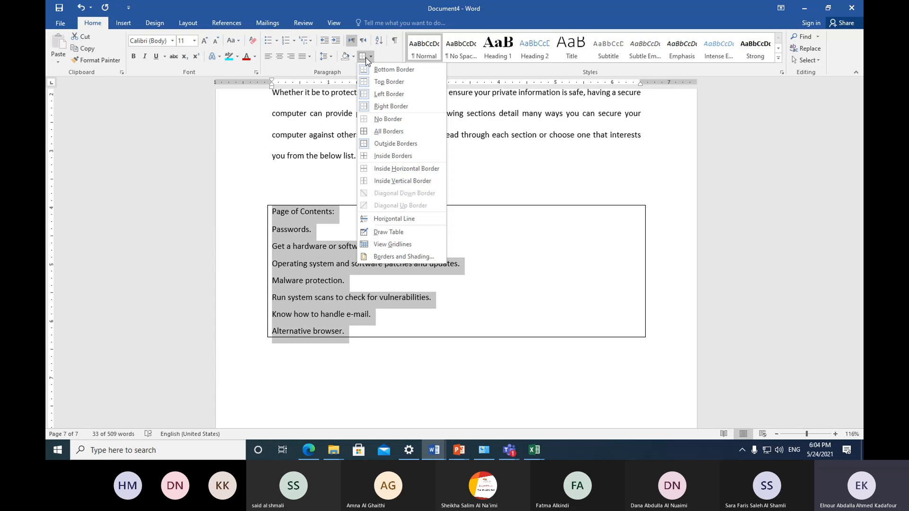
pyautogui.click(370, 57)
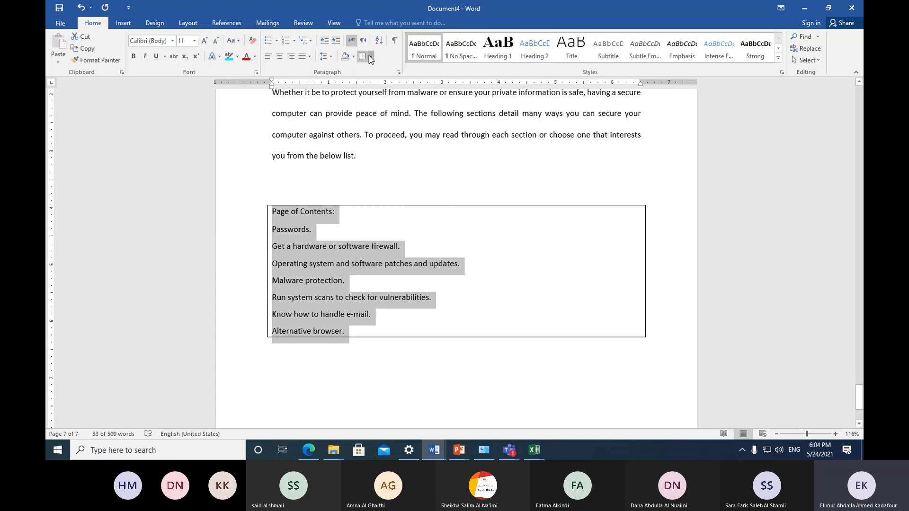
pyautogui.click(370, 57)
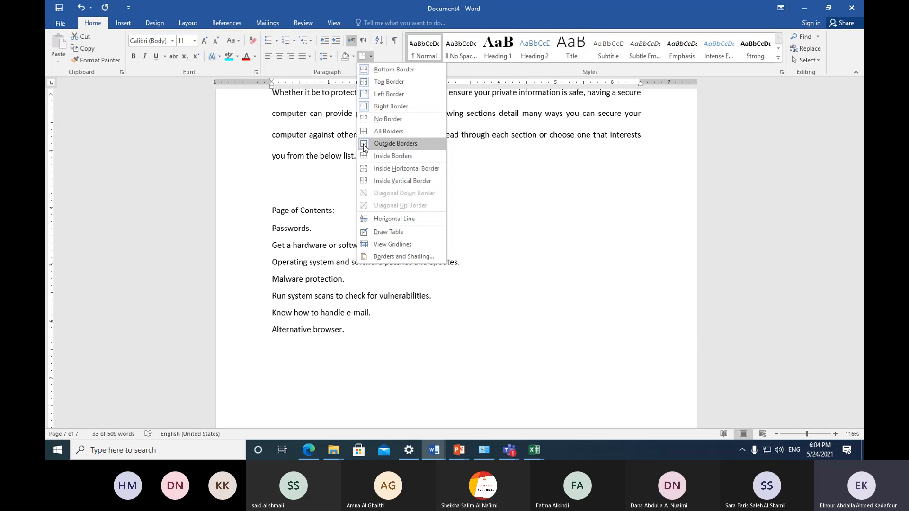
pyautogui.click(365, 145)
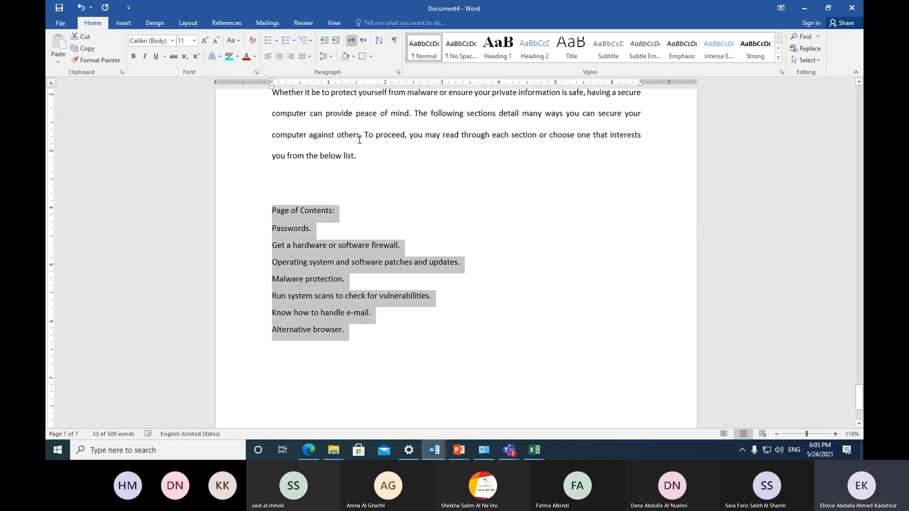
# Step: Reapply the outside borders to the "Page of Contents:" list and undo them
pyautogui.click(362, 57)
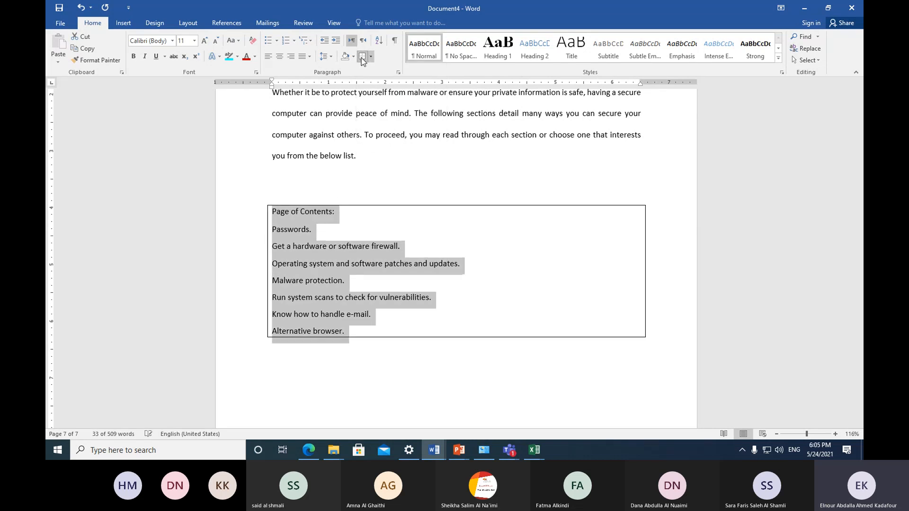
pyautogui.click(379, 221)
pyautogui.hotkey('ctrl', 'z')
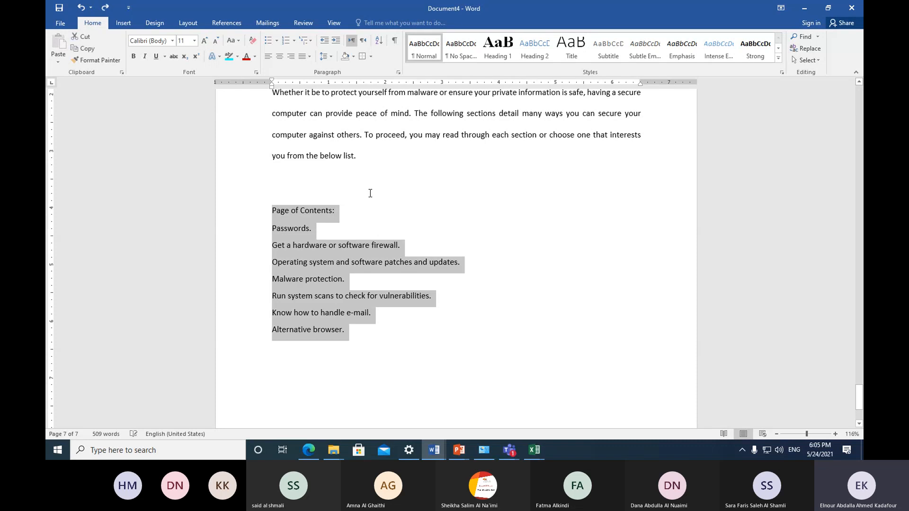
pyautogui.click(370, 194)
# Step: Clear all formatting from the "Most users are interested" paragraph under "How to prevent unauthorized computer access"
pyautogui.scroll(3, 369, 184)
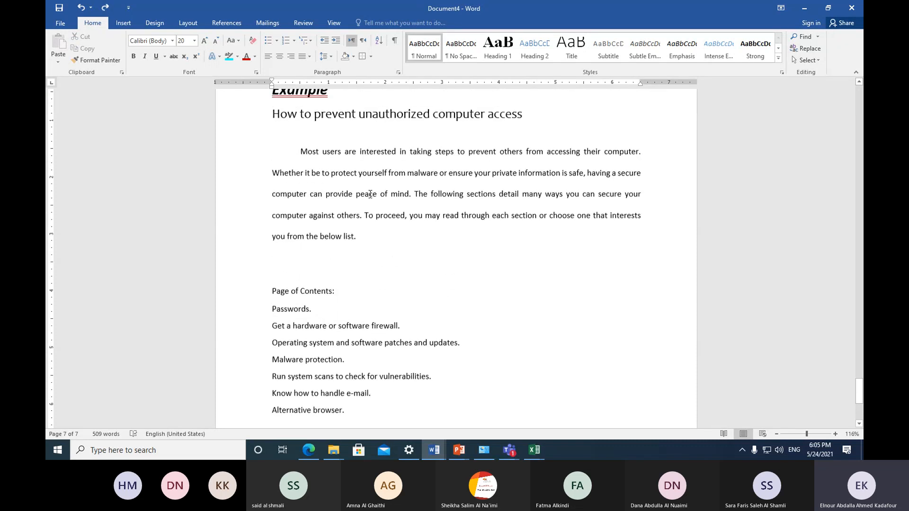
pyautogui.scroll(1, 366, 171)
pyautogui.click(300, 209)
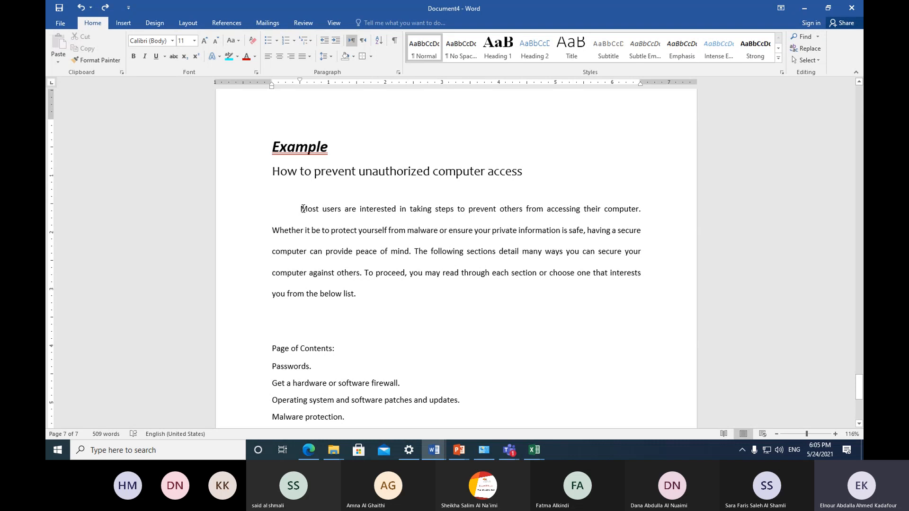
pyautogui.moveTo(300, 209); pyautogui.dragTo(373, 296)
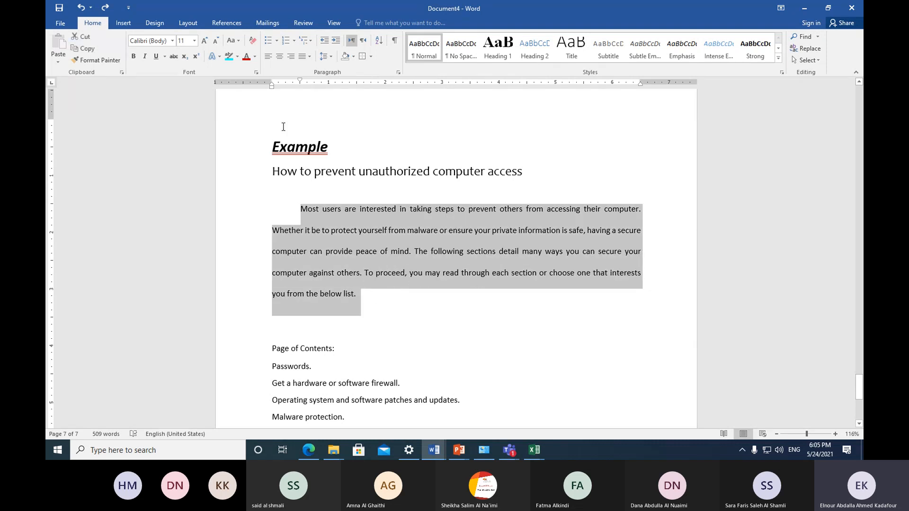
pyautogui.click(253, 41)
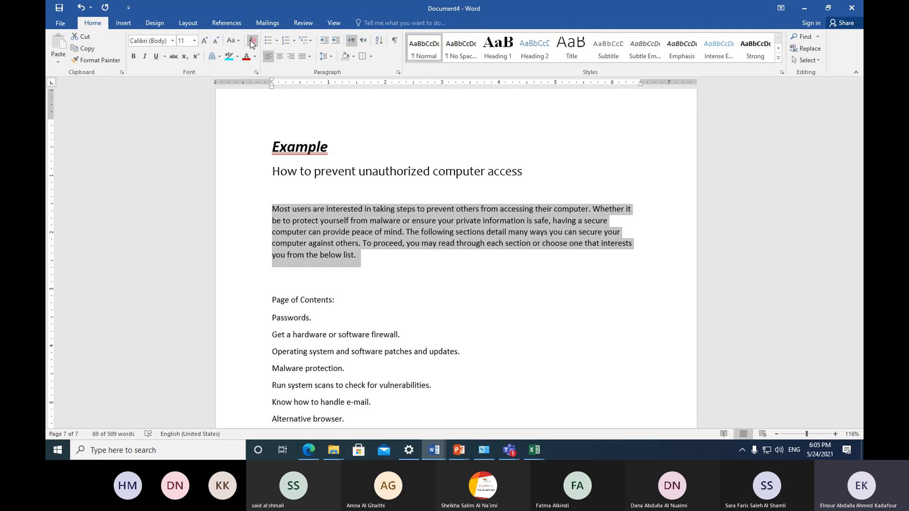
# Step: Try clearing all formatting from the "Page of Contents:" list and undo it
pyautogui.scroll(-4, 250, 198)
pyautogui.moveTo(250, 197); pyautogui.dragTo(255, 313)
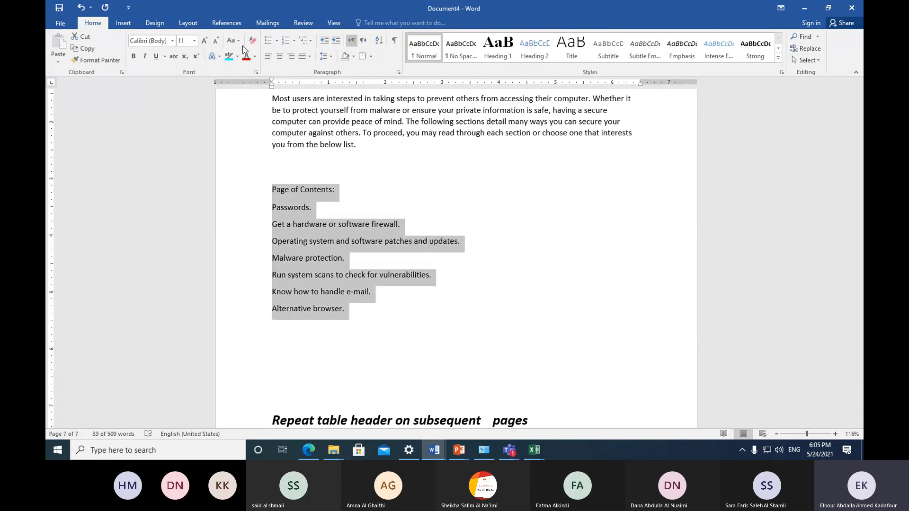
pyautogui.click(252, 41)
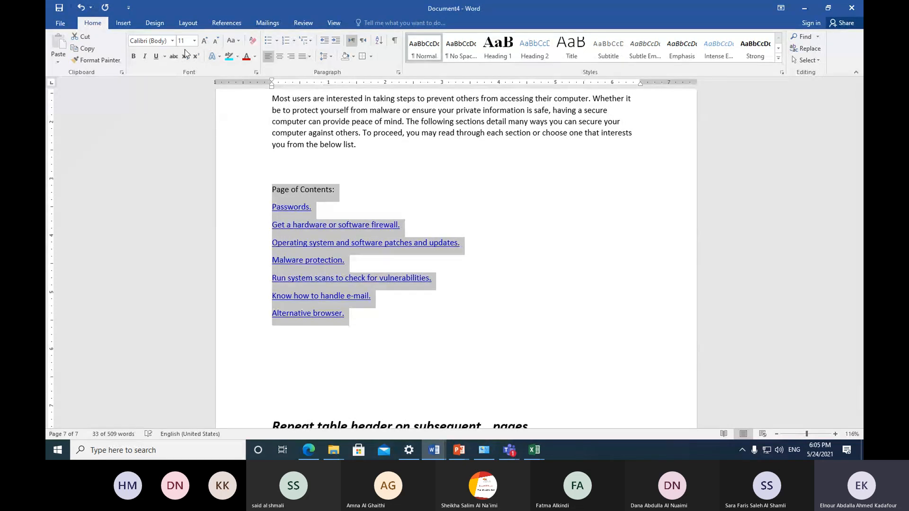
pyautogui.click(81, 7)
pyautogui.click(353, 178)
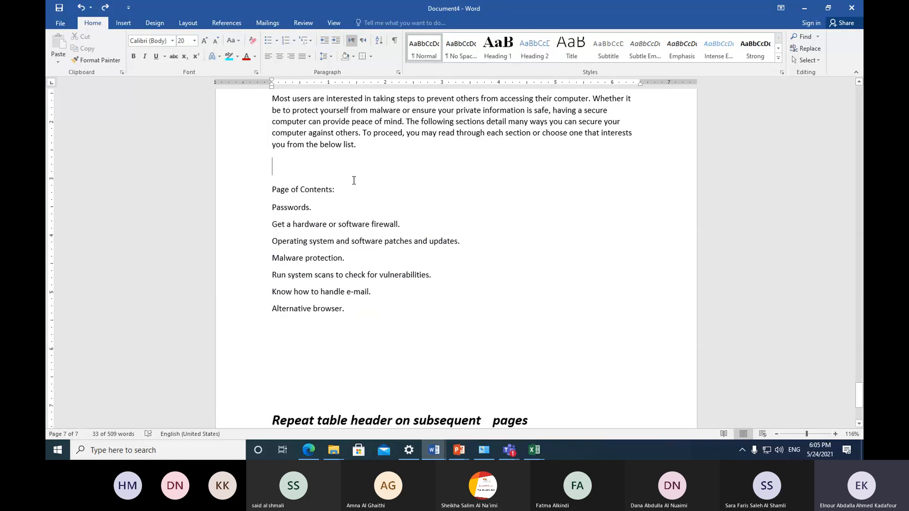
# Step: Return to the "Border tool" bullet and review the bordered "Lists Paragraphs:" heading below it
pyautogui.scroll(5, 353, 179)
pyautogui.scroll(10, 353, 181)
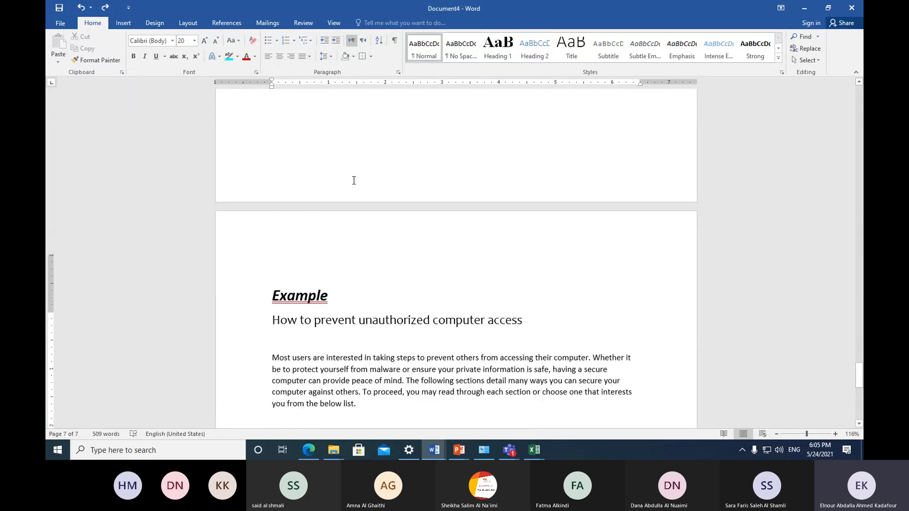
pyautogui.scroll(3, 353, 180)
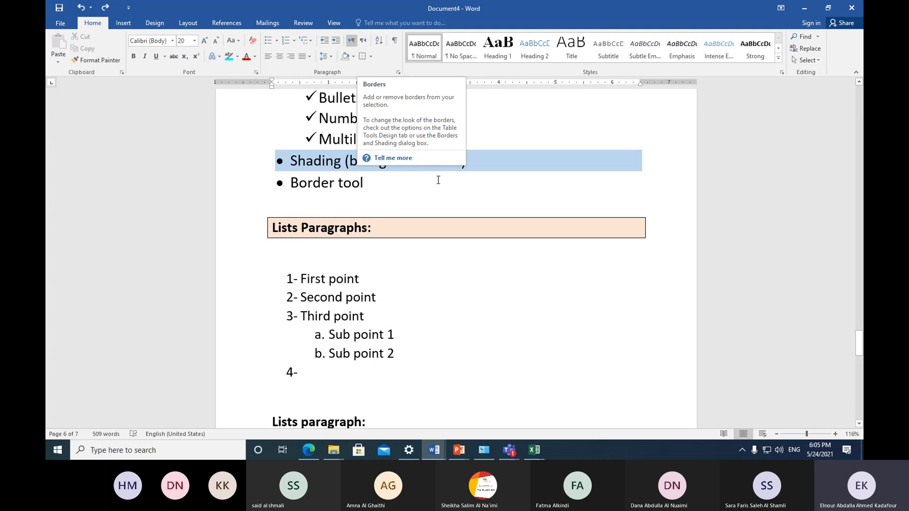
pyautogui.click(492, 203)
pyautogui.scroll(1, 506, 207)
pyautogui.scroll(1, 505, 207)
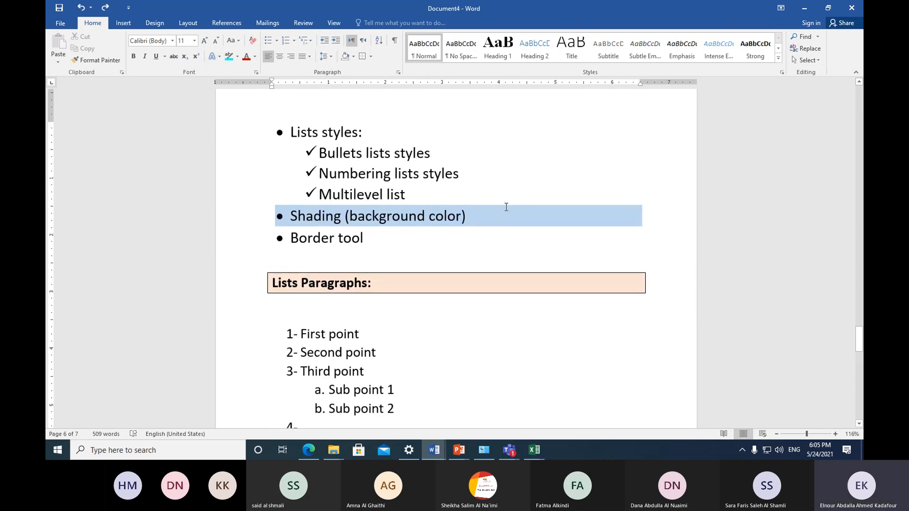
# Step: Add a new bullet reading "Sorting your data" below the "Border tool" bullet
pyautogui.click(391, 242)
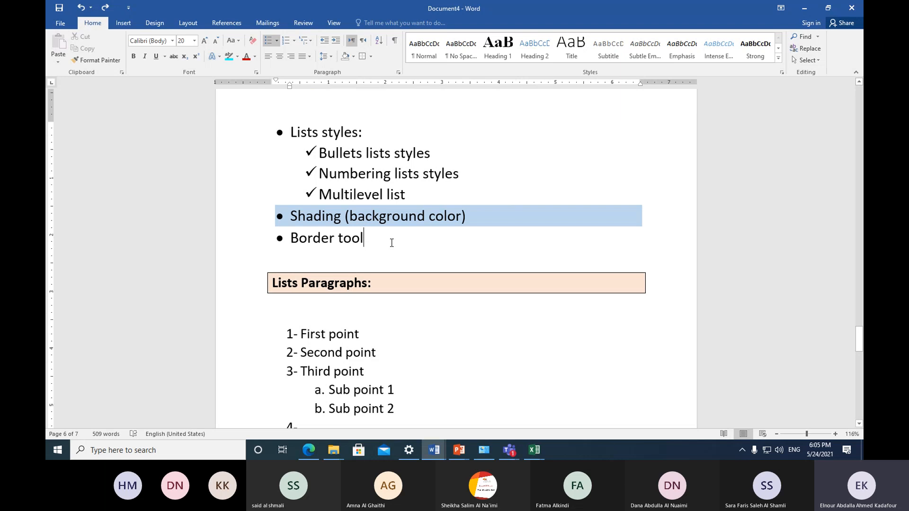
pyautogui.press('Return')
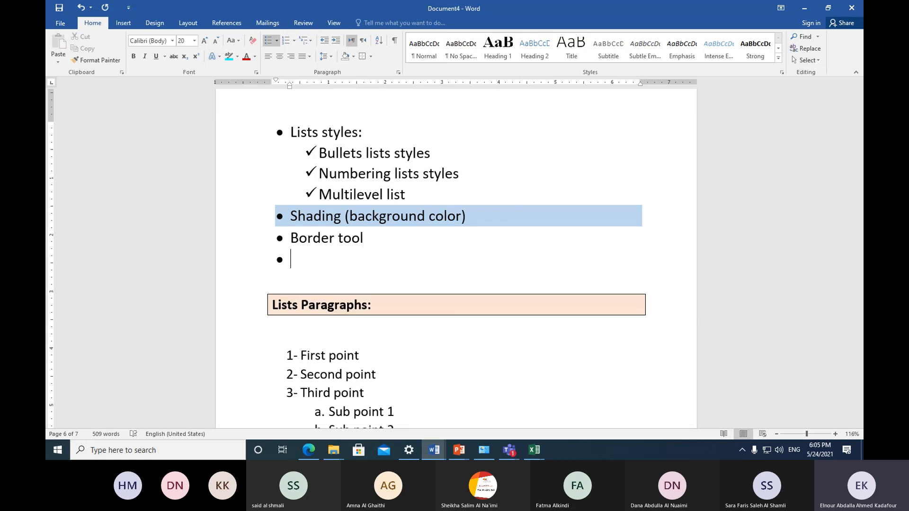
pyautogui.write('sorting ')
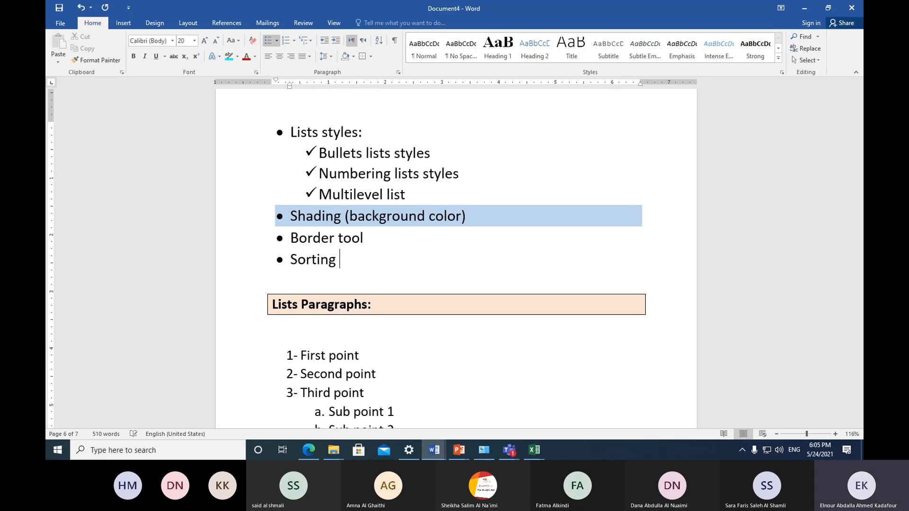
pyautogui.write('you data')
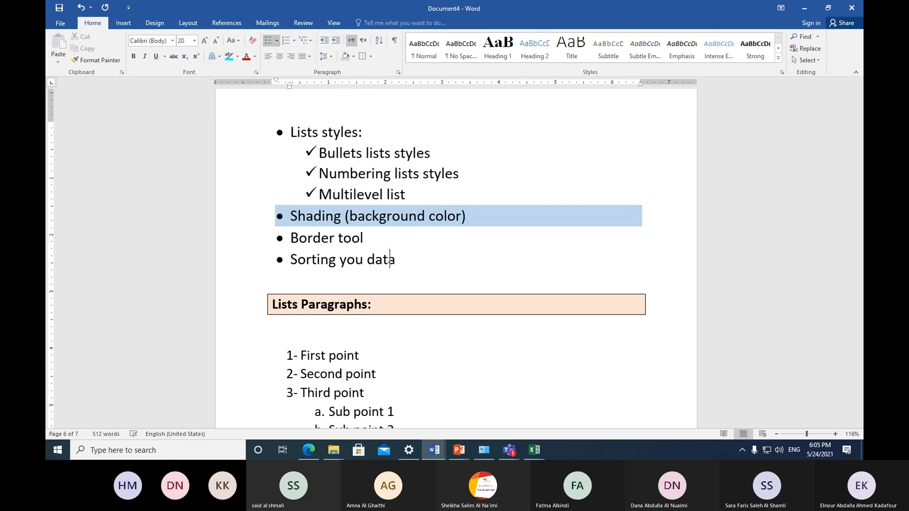
pyautogui.press('Left')
pyautogui.press('Left')
pyautogui.press('Left')
pyautogui.press('Left')
pyautogui.write('r')
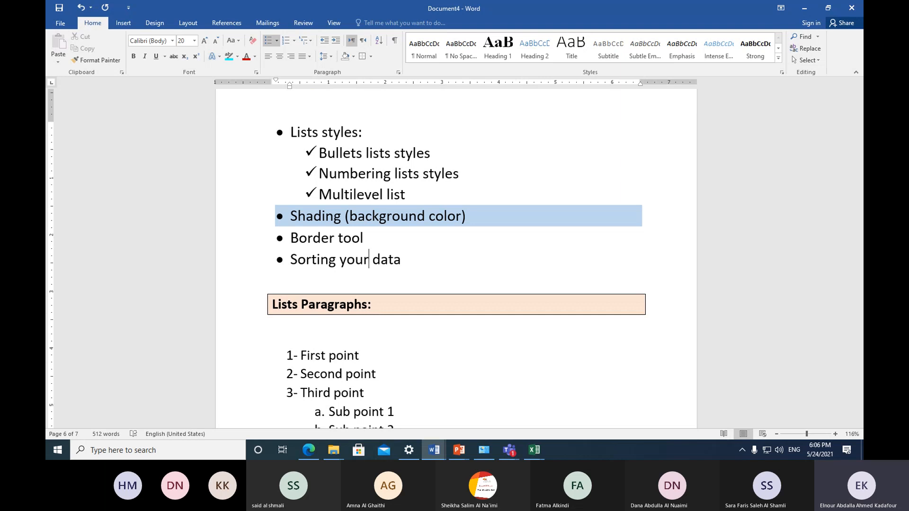
# Step: Sort all the bullet items under the Paragraph heading by paragraphs as text in ascending order
pyautogui.scroll(5, 406, 214)
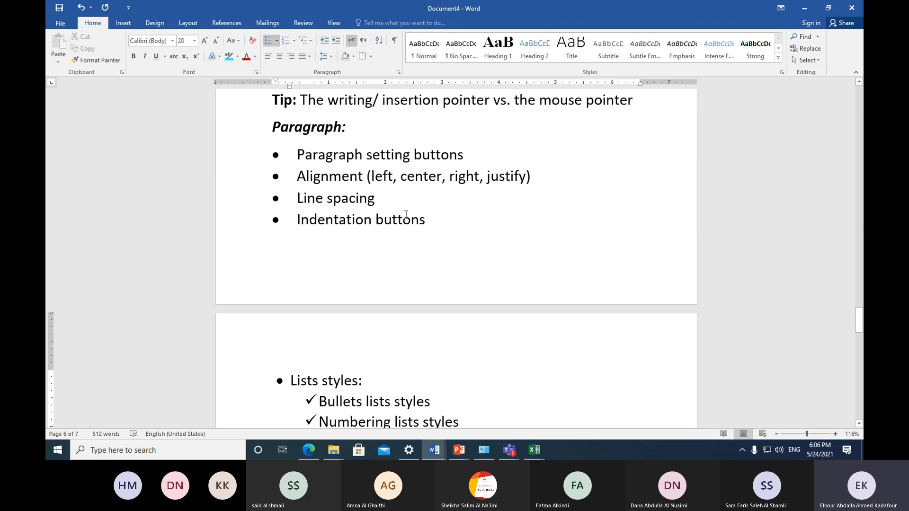
pyautogui.moveTo(238, 157); pyautogui.dragTo(250, 344)
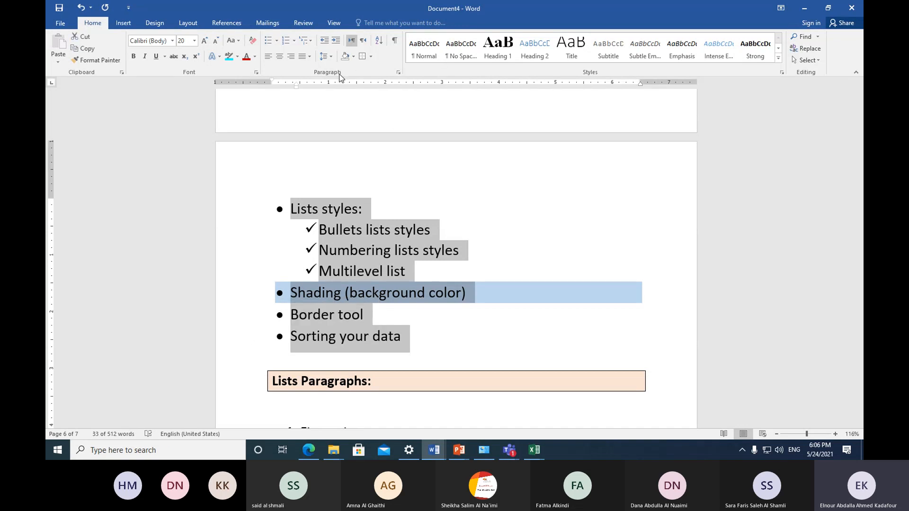
pyautogui.click(378, 45)
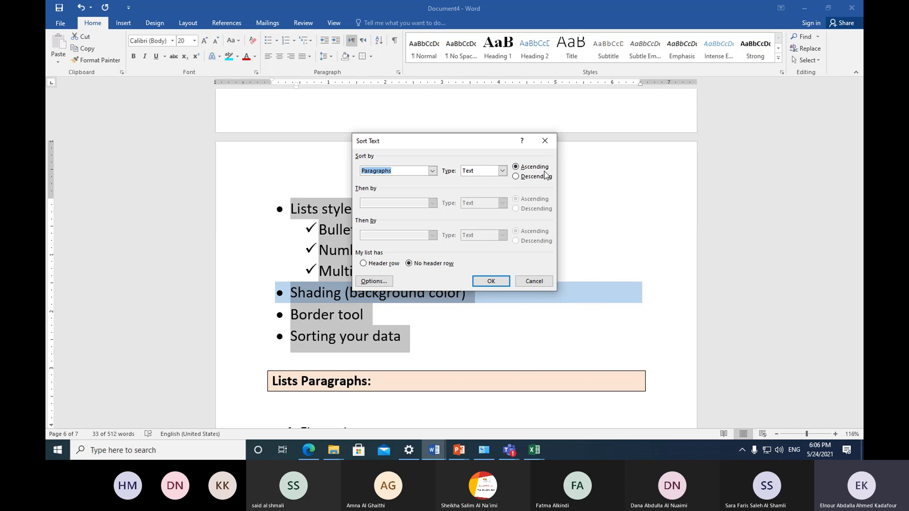
pyautogui.click(516, 176)
pyautogui.click(516, 167)
pyautogui.click(494, 283)
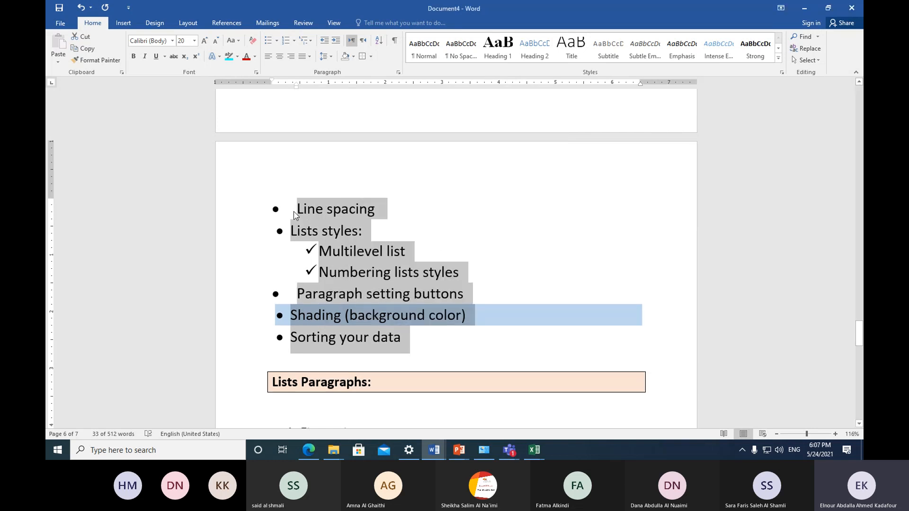
# Step: Review the reordered items under the Paragraph heading and undo the sort
pyautogui.click(297, 212)
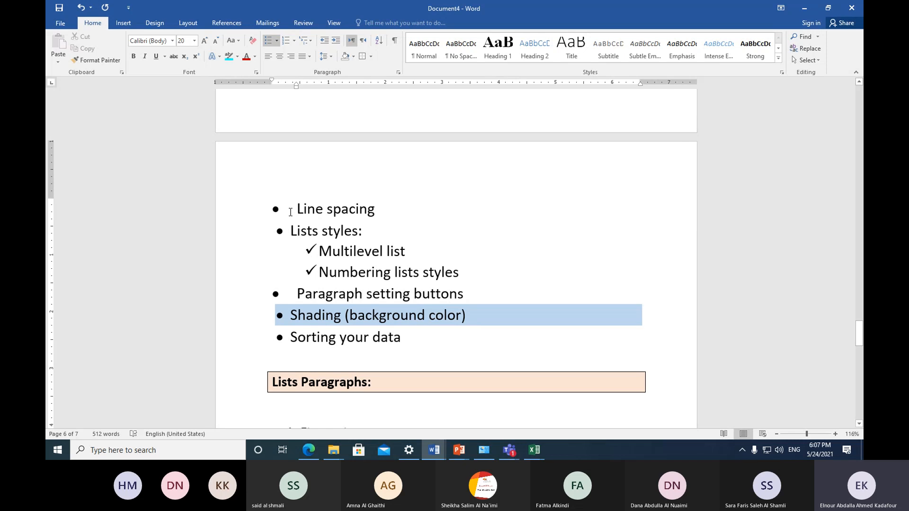
pyautogui.scroll(3, 433, 243)
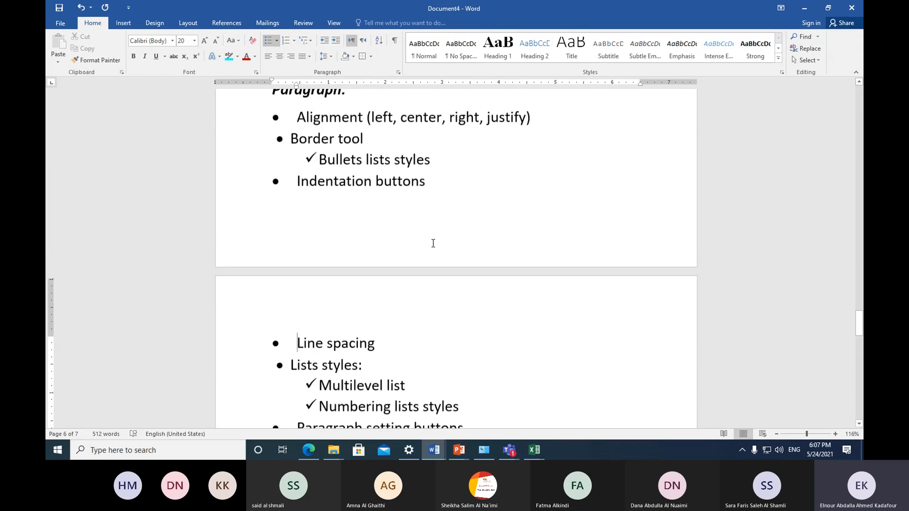
pyautogui.scroll(2, 433, 243)
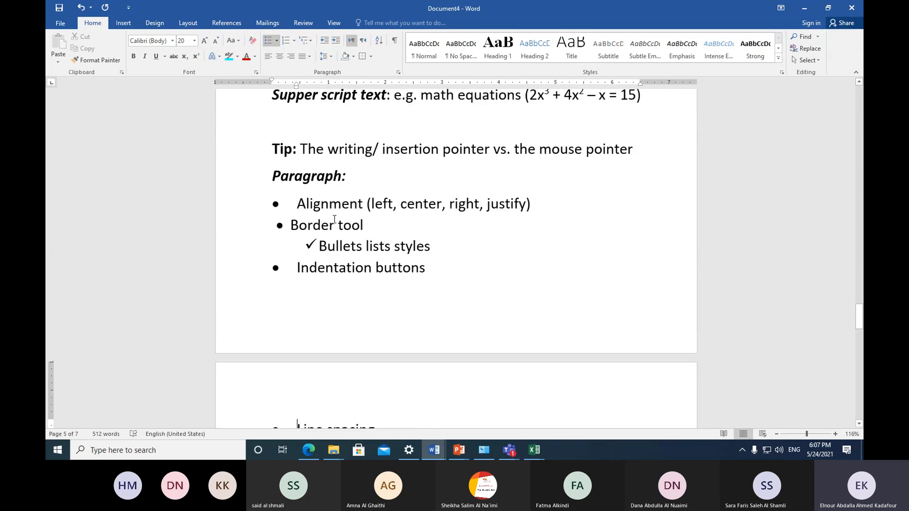
pyautogui.click(296, 207)
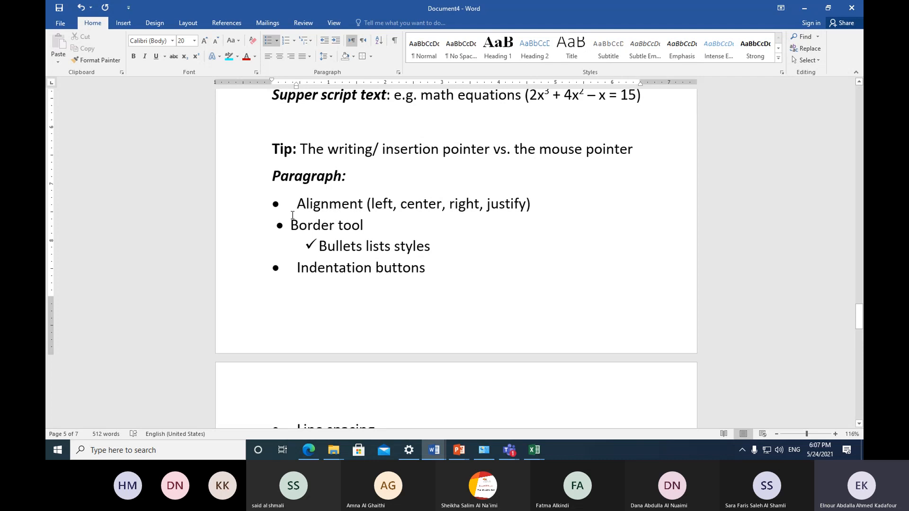
pyautogui.scroll(-6, 313, 266)
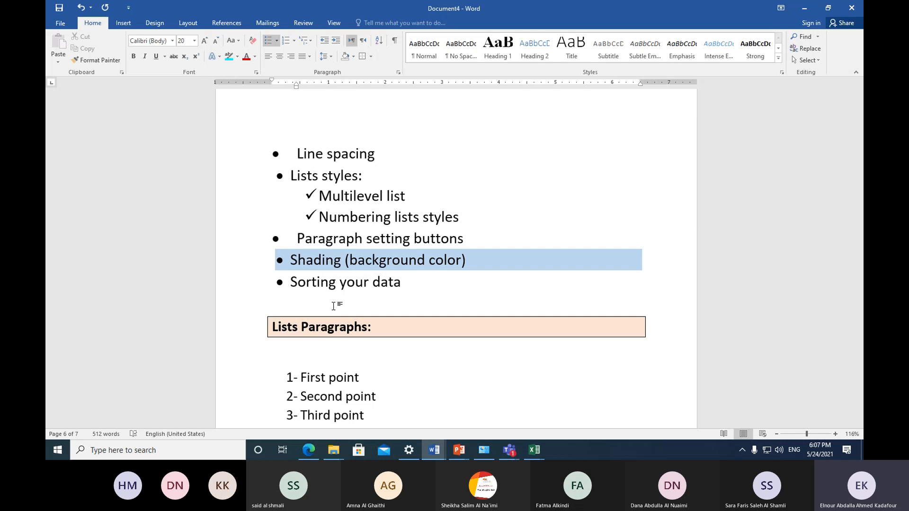
pyautogui.hotkey('ctrl', 'z')
# Step: Sort the eight numbered items under Font Group (formatting) by paragraphs as text in ascending order
pyautogui.scroll(10, 334, 306)
pyautogui.scroll(5, 334, 307)
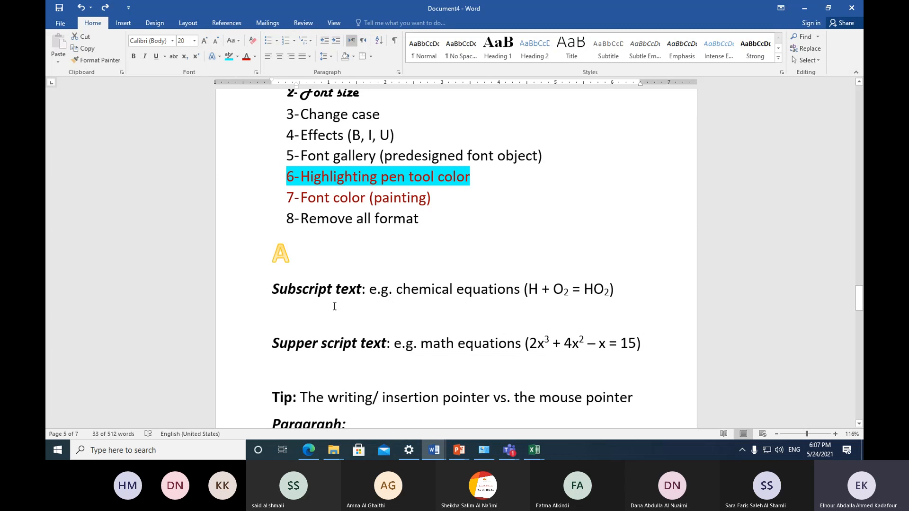
pyautogui.scroll(2, 335, 306)
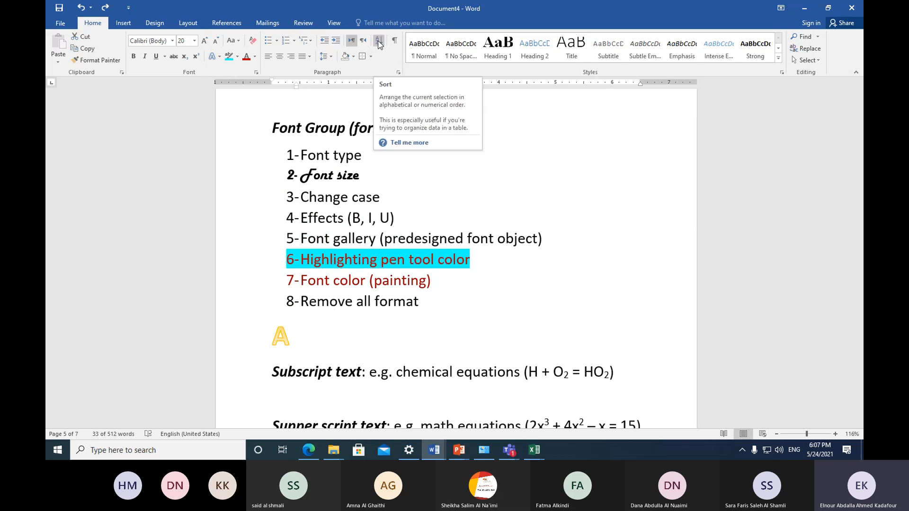
pyautogui.moveTo(233, 155); pyautogui.dragTo(251, 301)
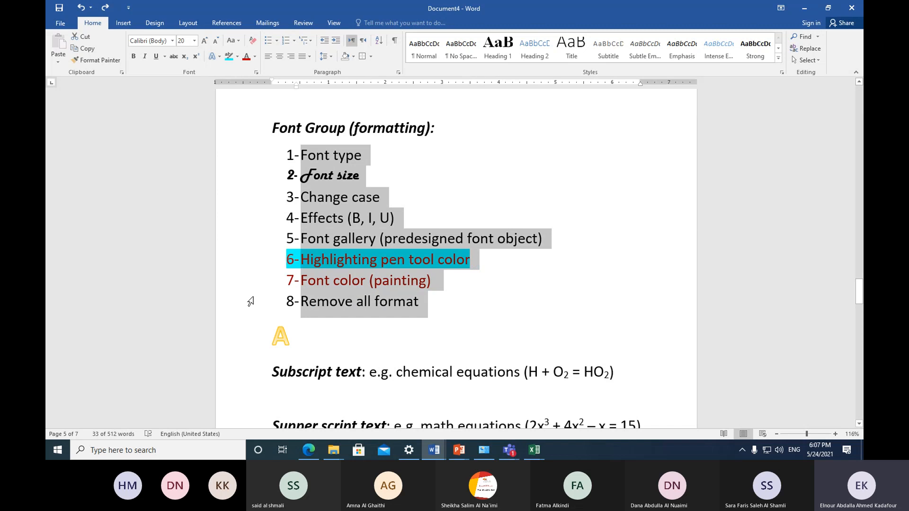
pyautogui.click(379, 42)
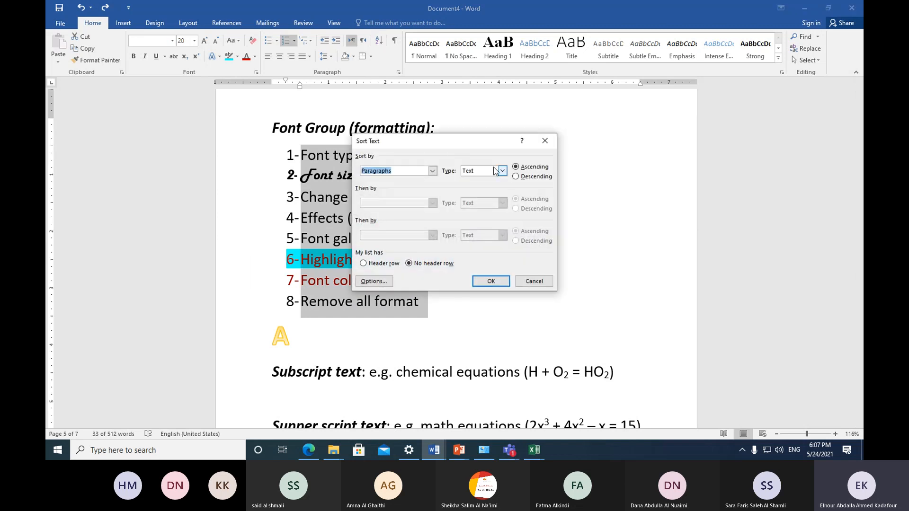
pyautogui.click(490, 281)
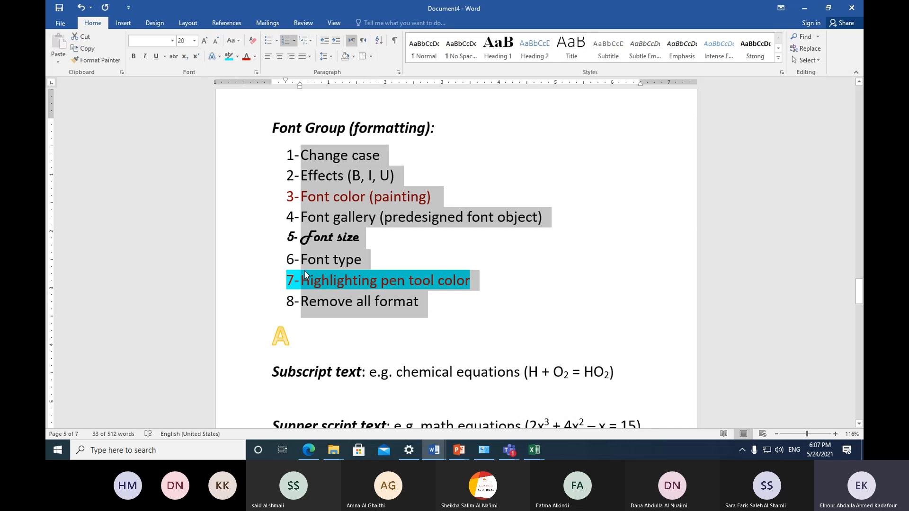
# Step: Undo the sort of the Font Group list and deselect its items
pyautogui.click(337, 334)
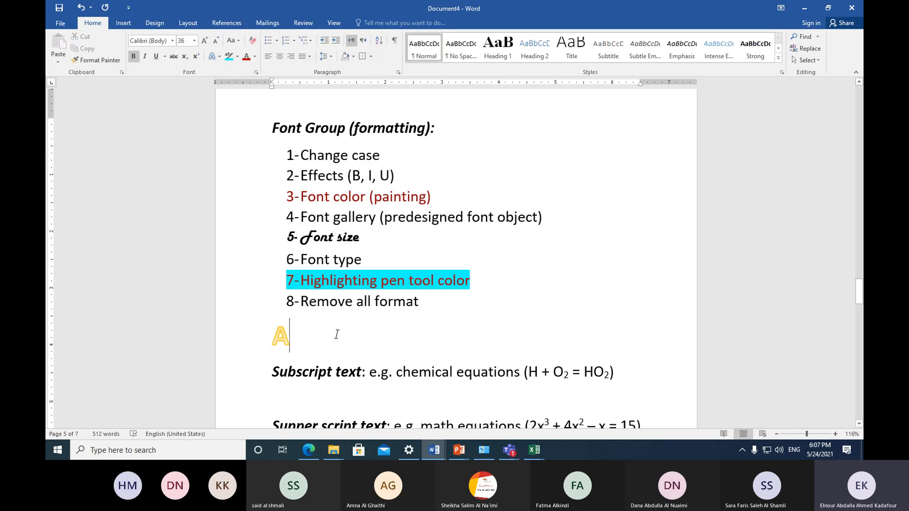
pyautogui.hotkey('ctrl', 'z')
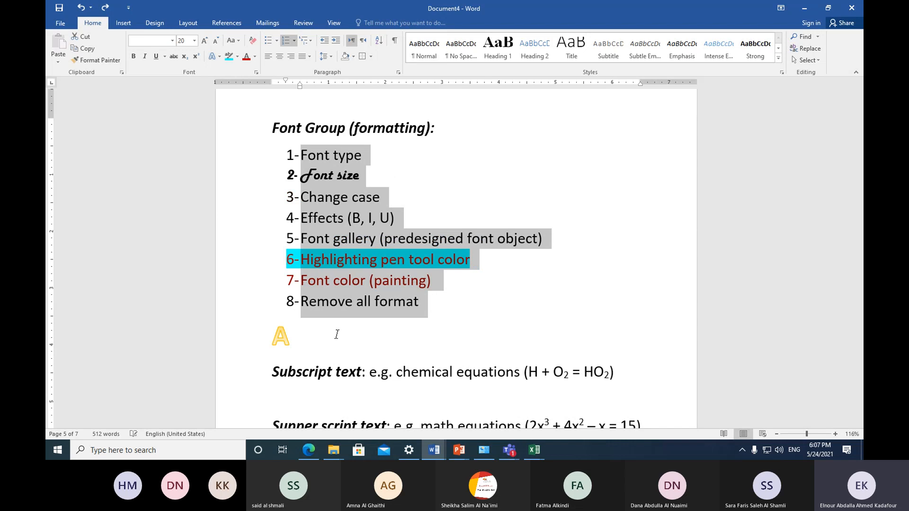
pyautogui.click(373, 333)
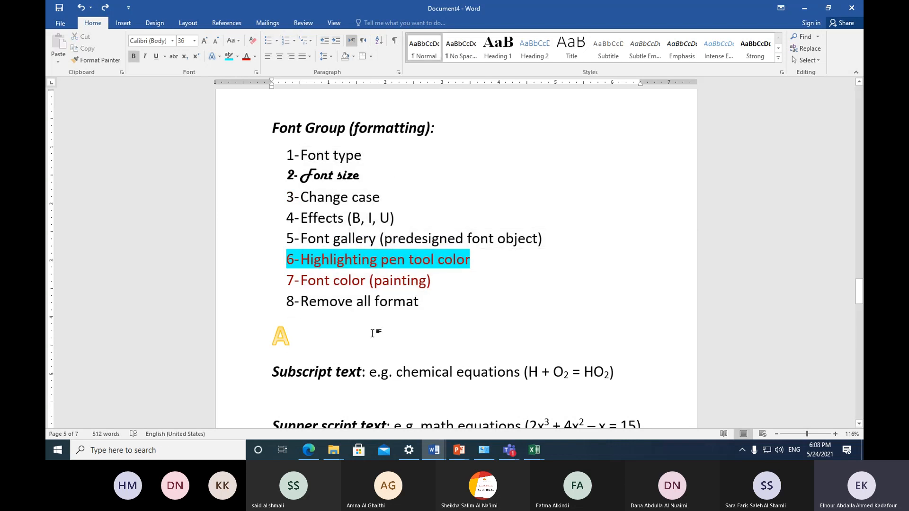
# Step: Show the paragraph marks and hidden formatting symbols, look through the document to its last page, and hide them again
pyautogui.scroll(-6, 373, 332)
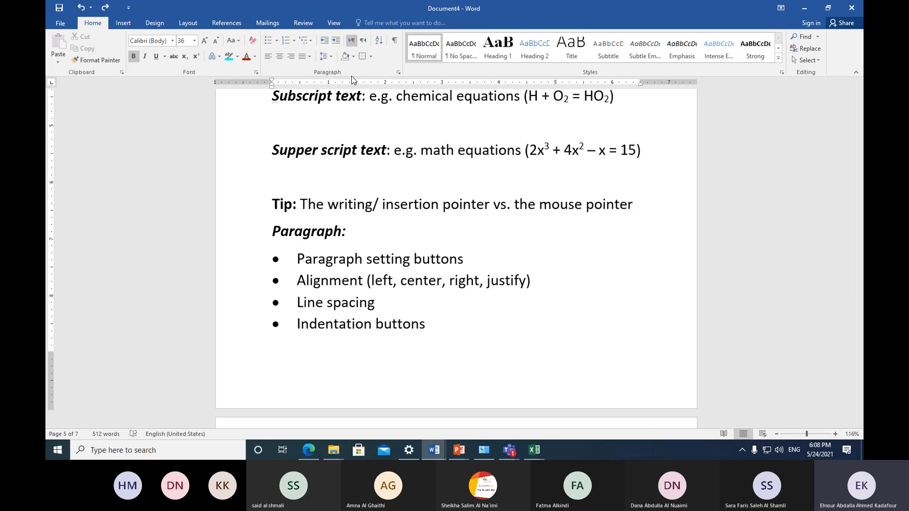
pyautogui.scroll(-3, 383, 205)
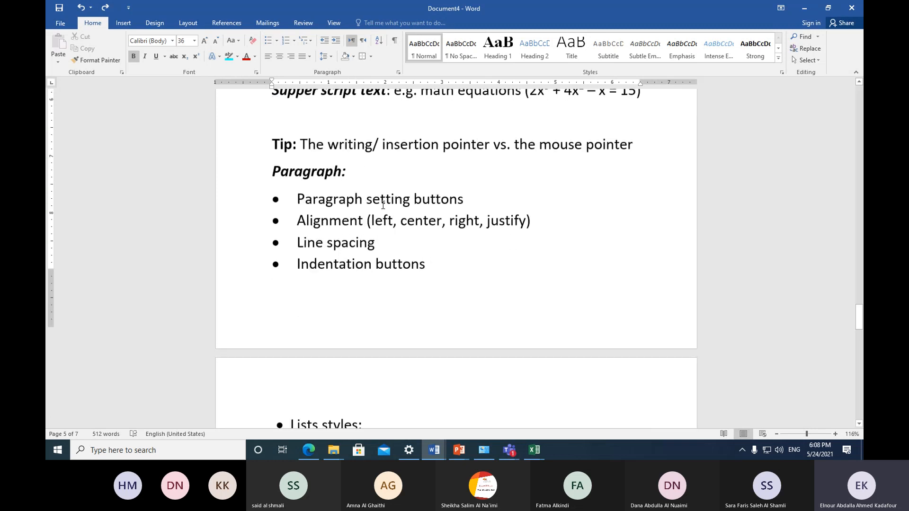
pyautogui.scroll(-4, 383, 205)
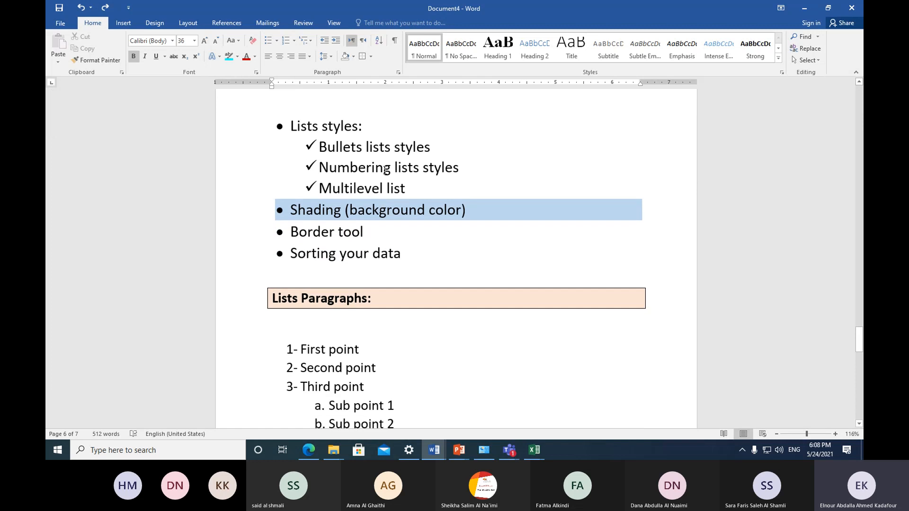
pyautogui.click(394, 42)
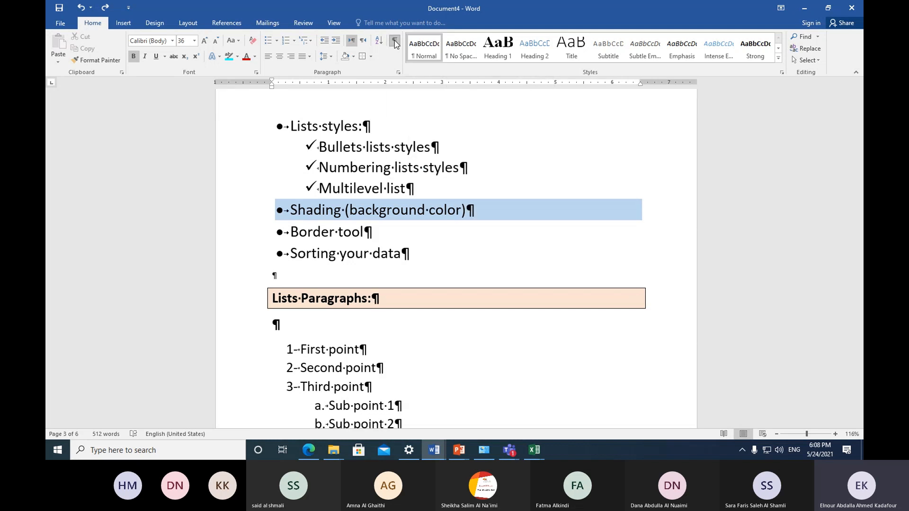
pyautogui.scroll(-5, 468, 240)
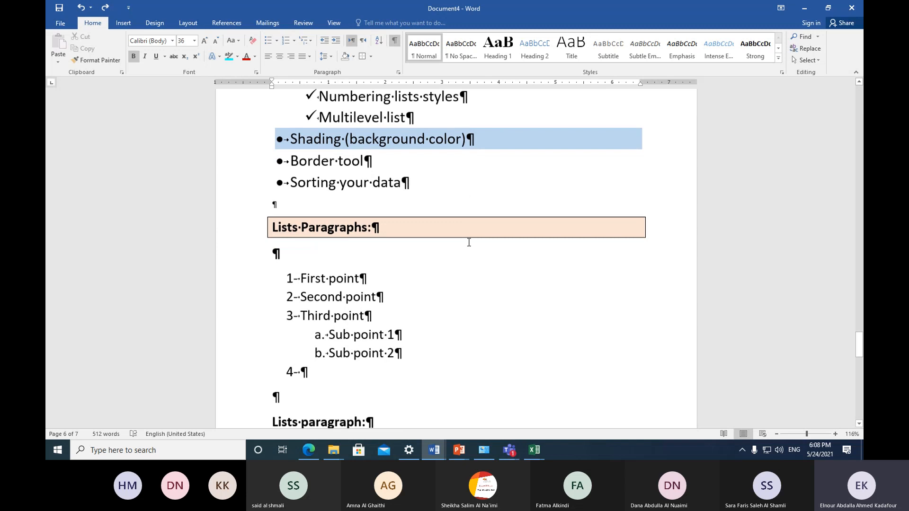
pyautogui.scroll(-10, 468, 244)
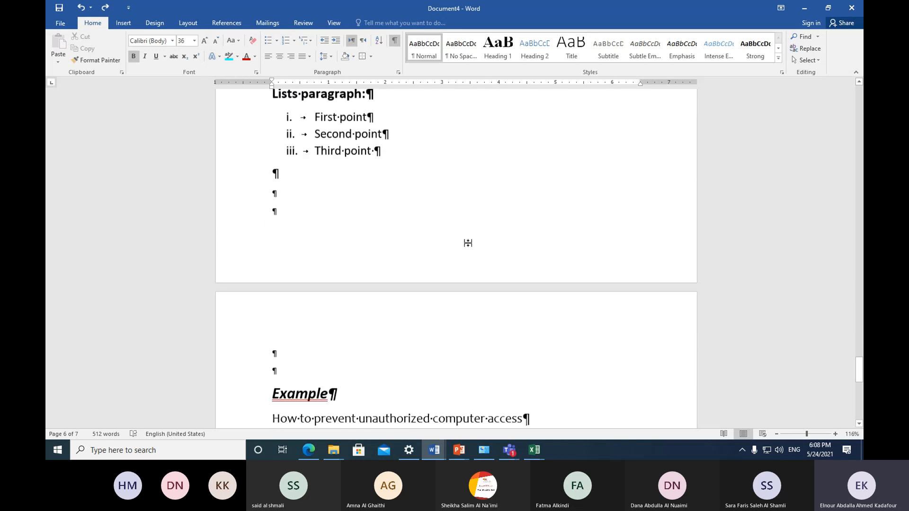
pyautogui.scroll(-5, 469, 243)
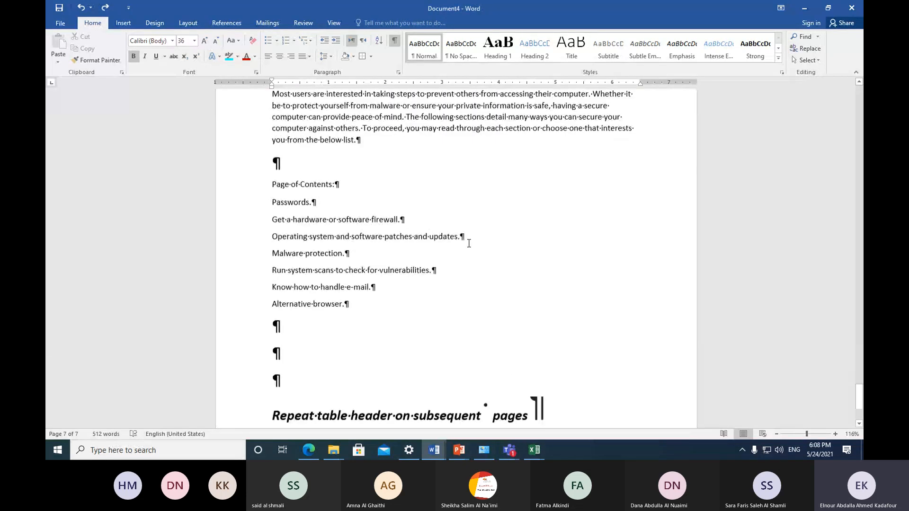
pyautogui.scroll(-2, 468, 243)
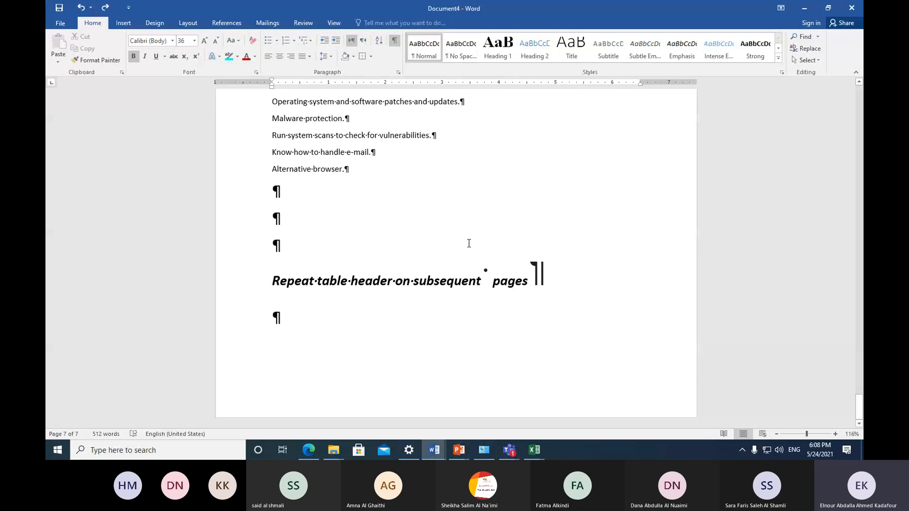
pyautogui.click(394, 41)
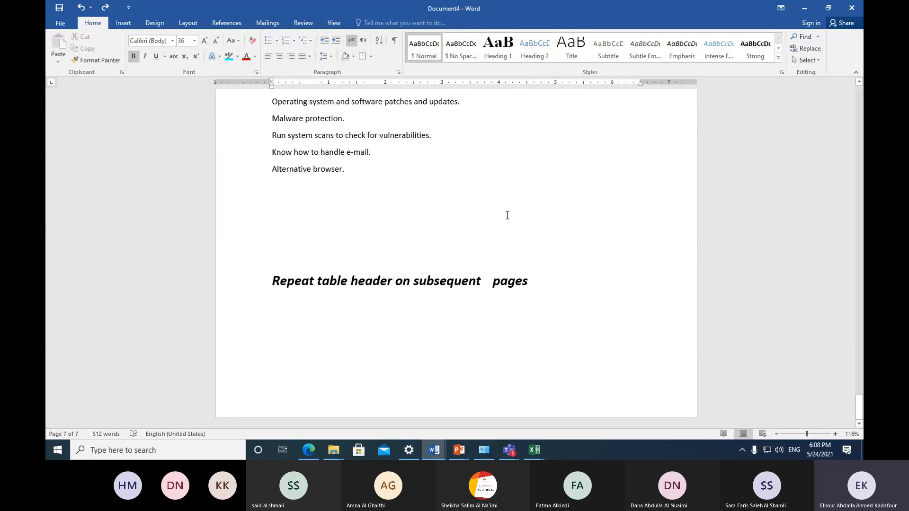
# Step: Toggle the formatting marks on and off over the Example section, leaving them hidden
pyautogui.scroll(8, 507, 214)
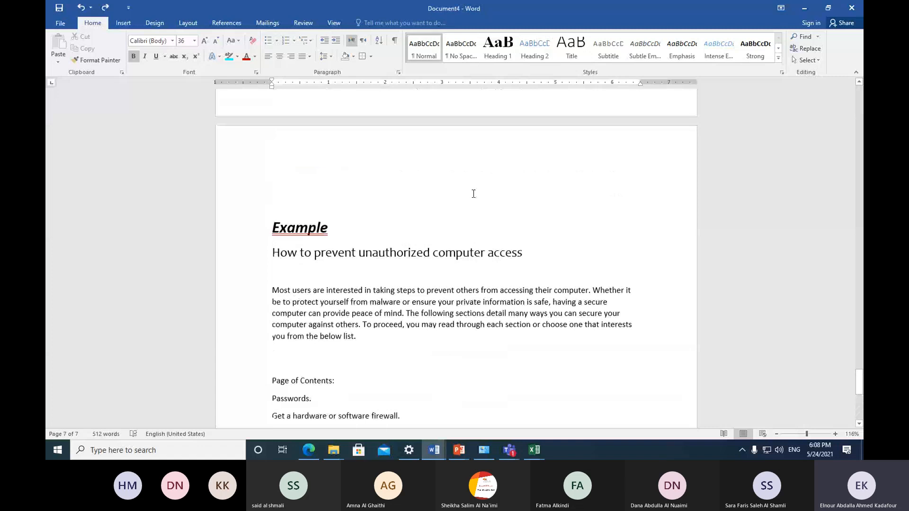
pyautogui.click(396, 41)
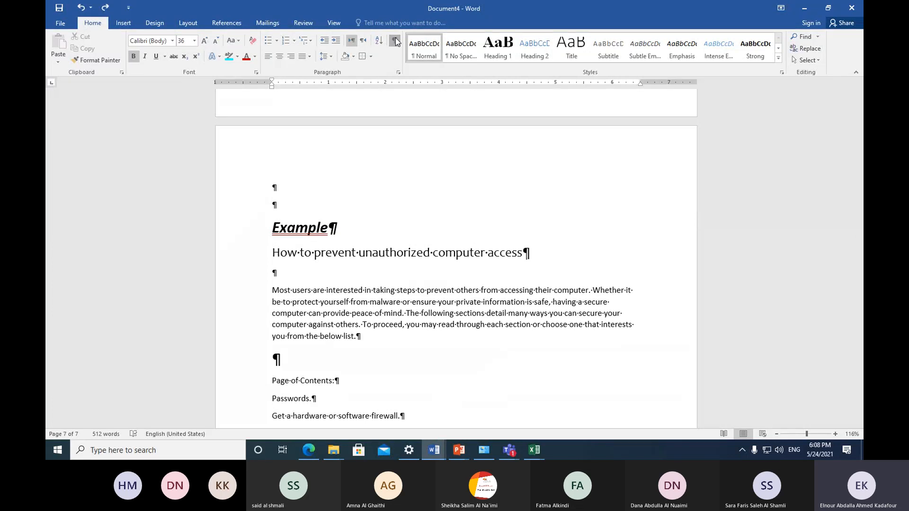
pyautogui.click(395, 42)
pyautogui.click(395, 41)
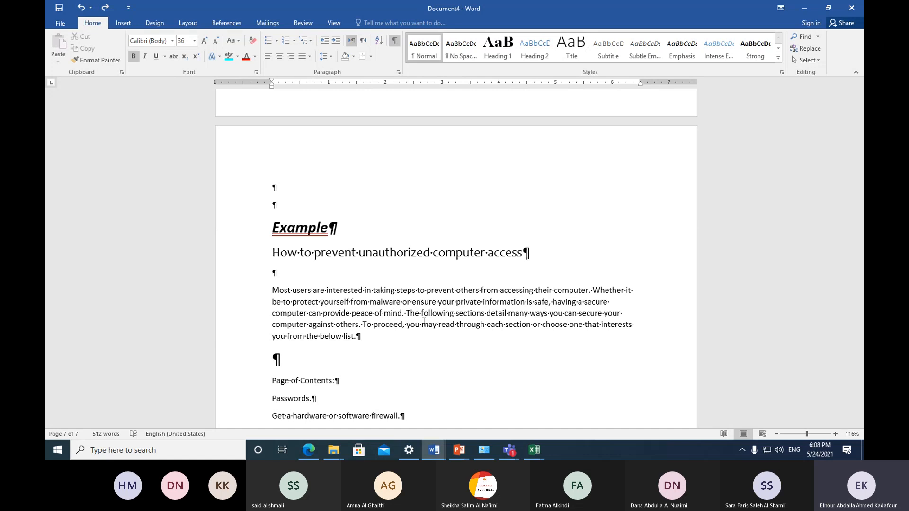
pyautogui.click(393, 43)
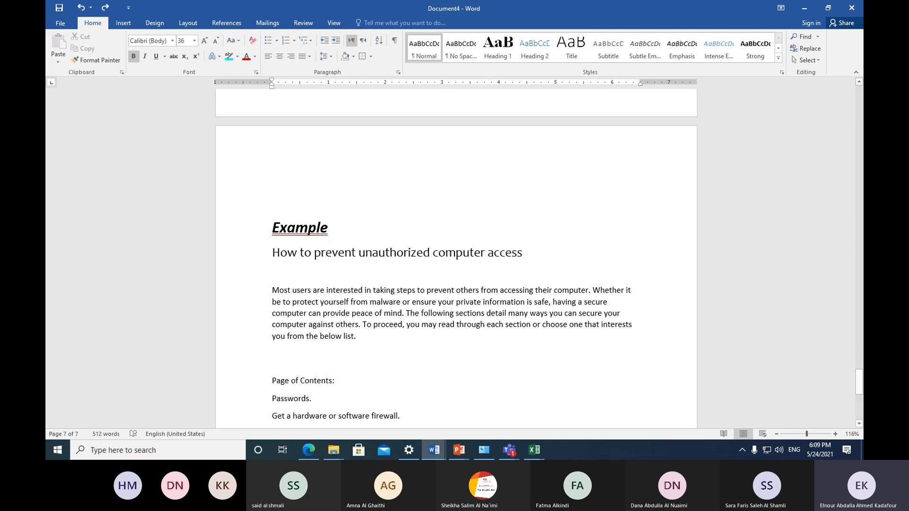
pyautogui.moveTo(510, 452)
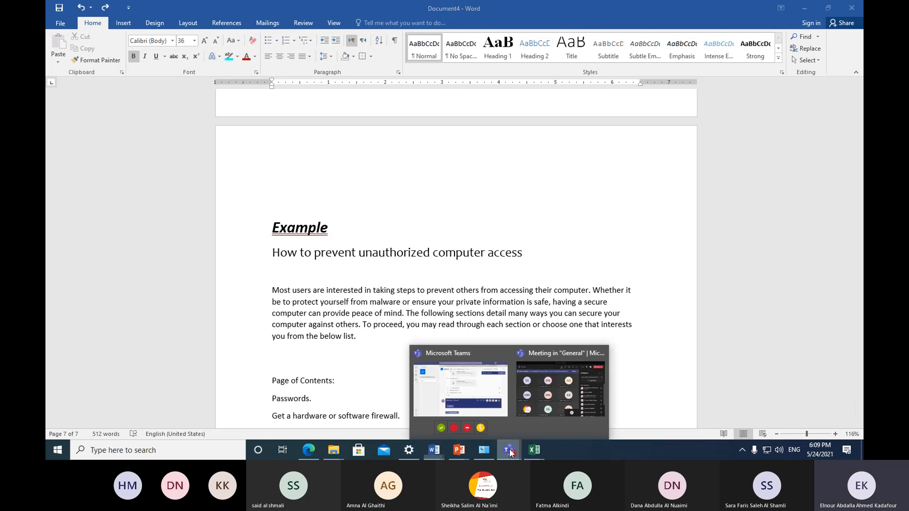
pyautogui.click(540, 406)
pyautogui.moveTo(541, 406)
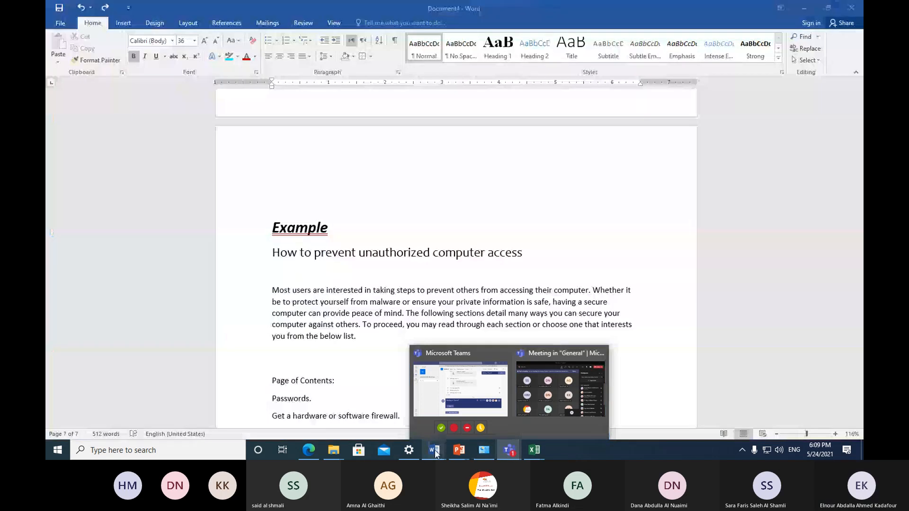
pyautogui.moveTo(435, 453)
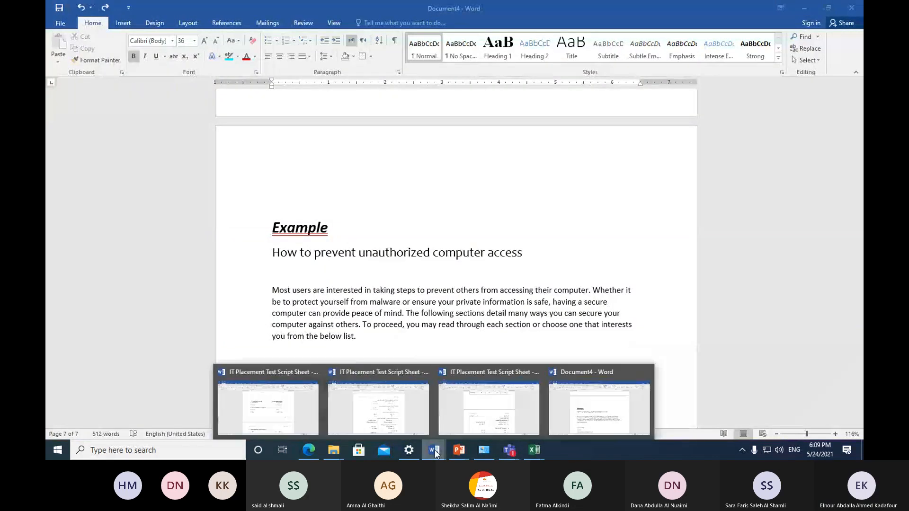
pyautogui.click(553, 412)
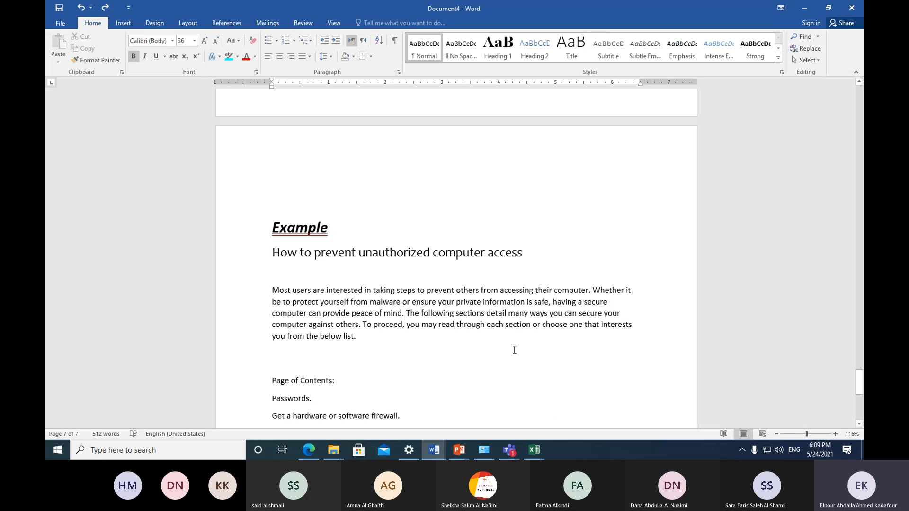
# Step: Add the line "Style group:" directly below the roman-numbered Lists paragraph items and start a new line after it
pyautogui.scroll(-5, 514, 351)
pyautogui.scroll(3, 425, 326)
pyautogui.scroll(10, 426, 325)
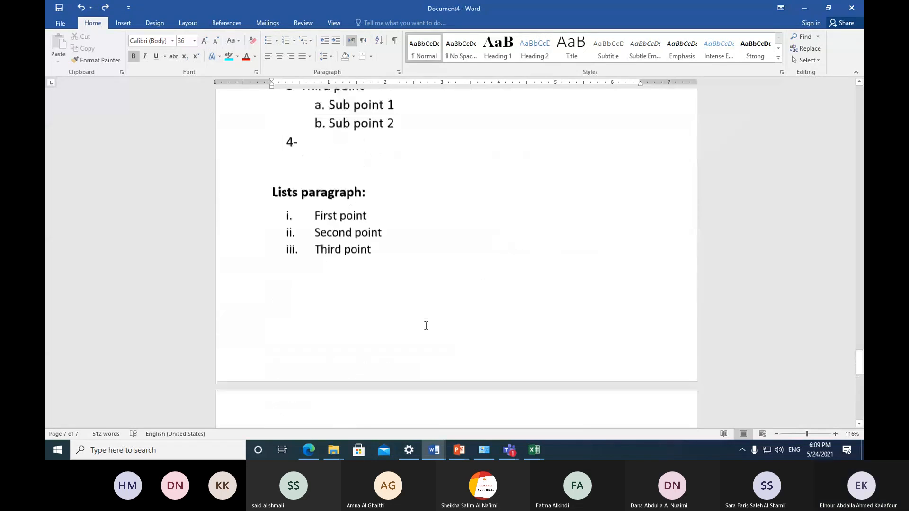
pyautogui.scroll(1, 426, 325)
pyautogui.scroll(-2, 426, 325)
pyautogui.click(284, 275)
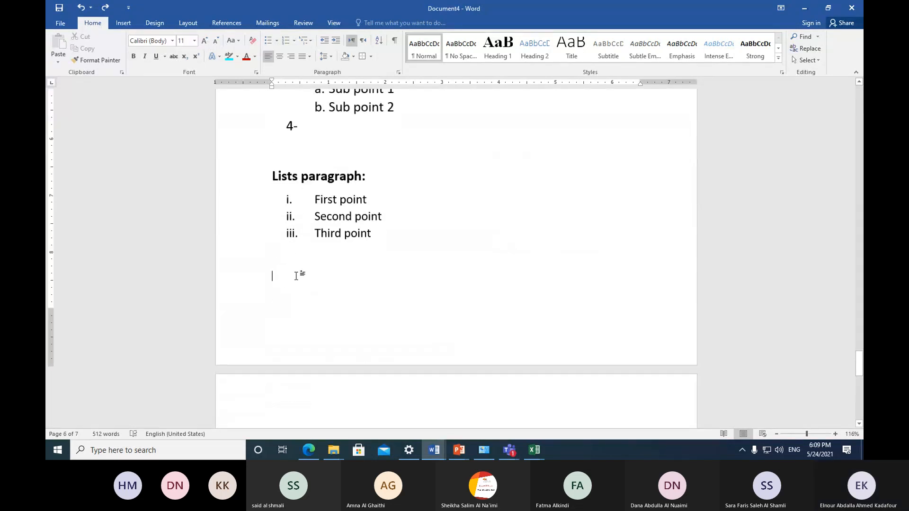
pyautogui.click(277, 265)
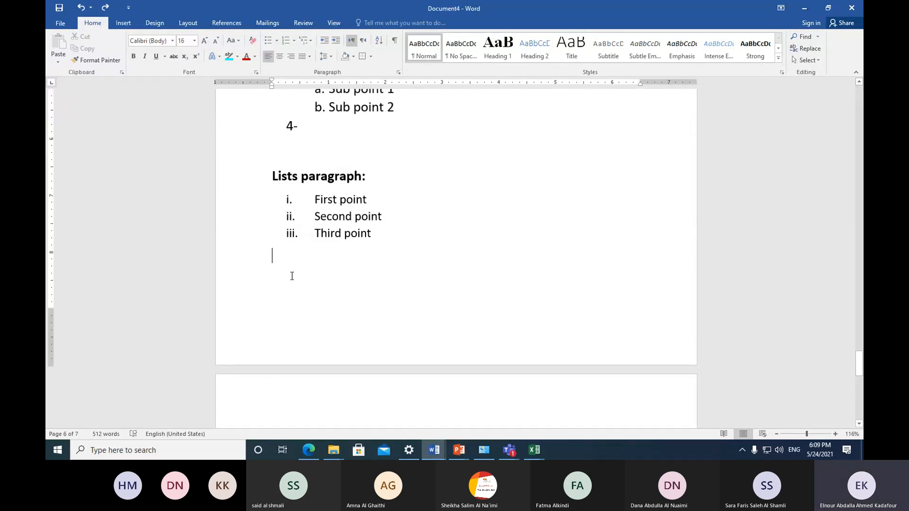
pyautogui.write('sty')
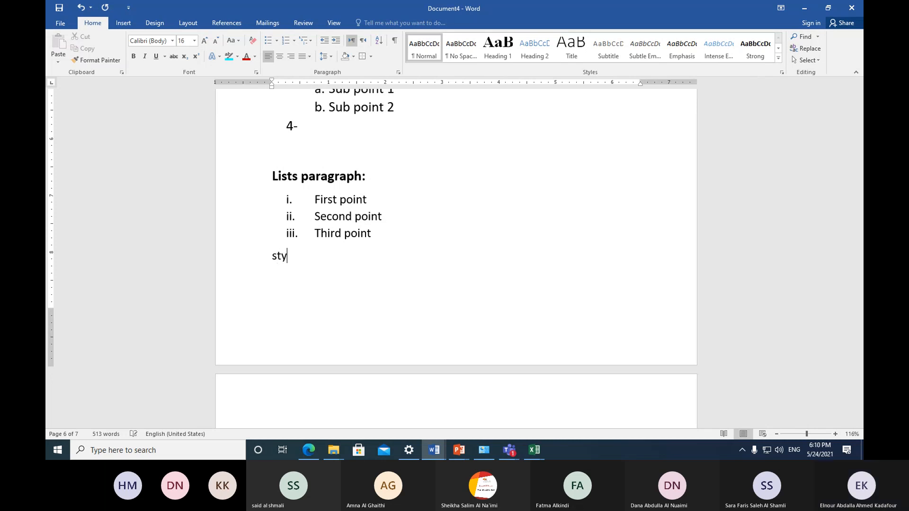
pyautogui.write('le')
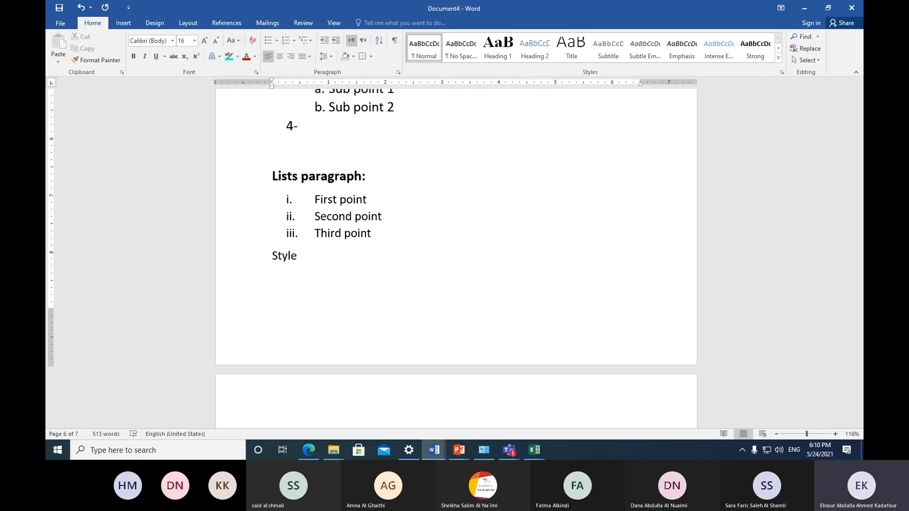
pyautogui.write('group')
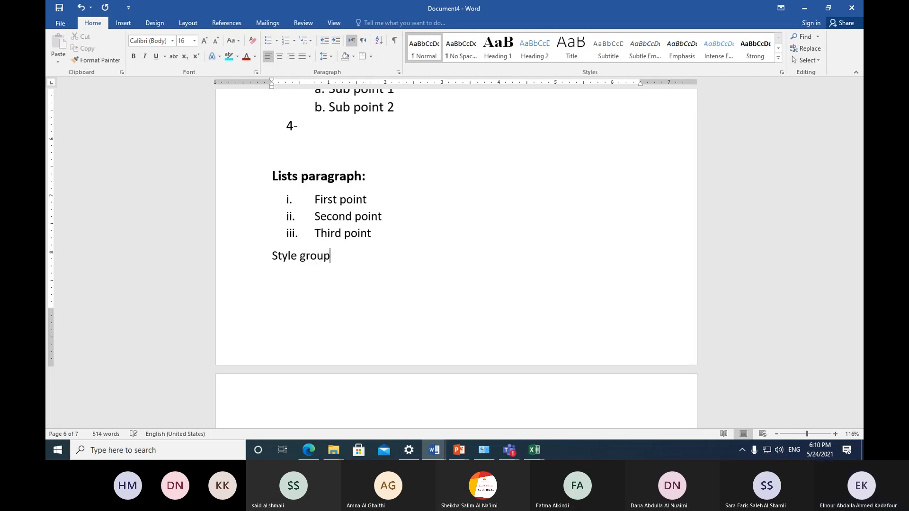
pyautogui.write(':')
pyautogui.press('Return')
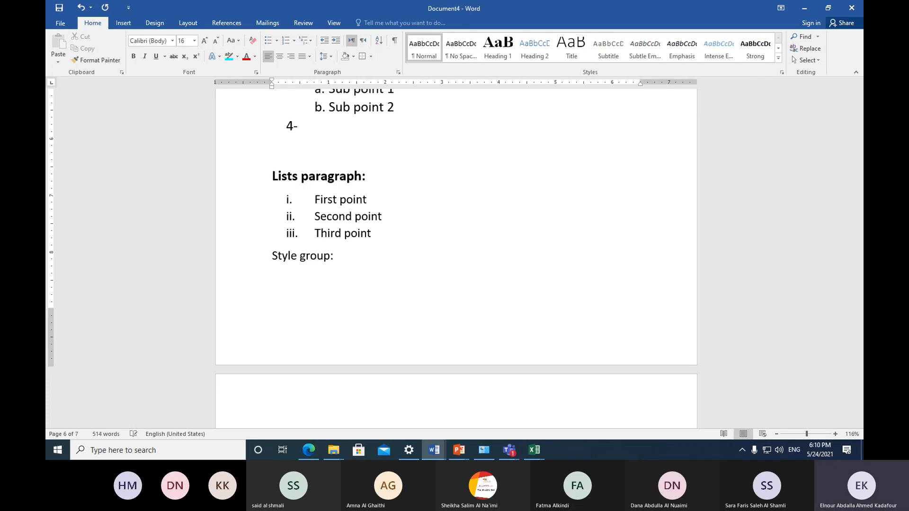
# Step: Format the "Style group:" line as bold italic at size 18 with each word capitalized
pyautogui.click(246, 260)
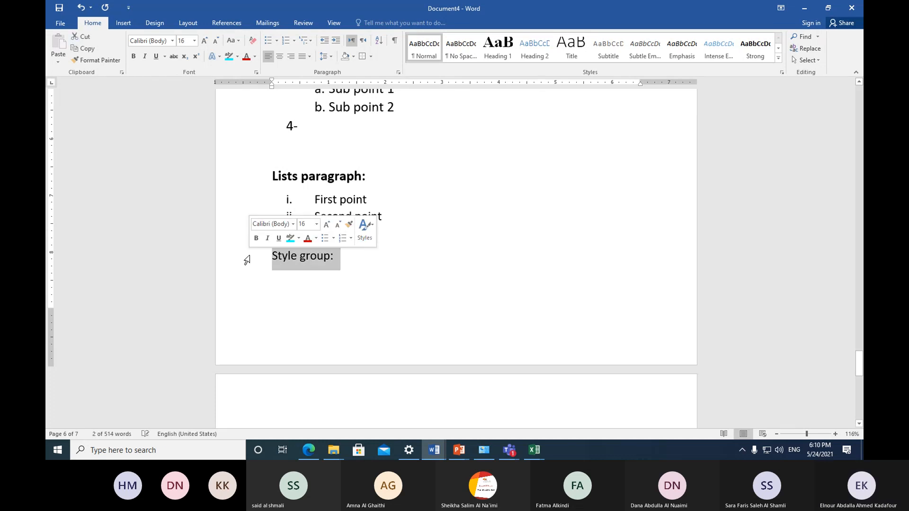
pyautogui.click(134, 57)
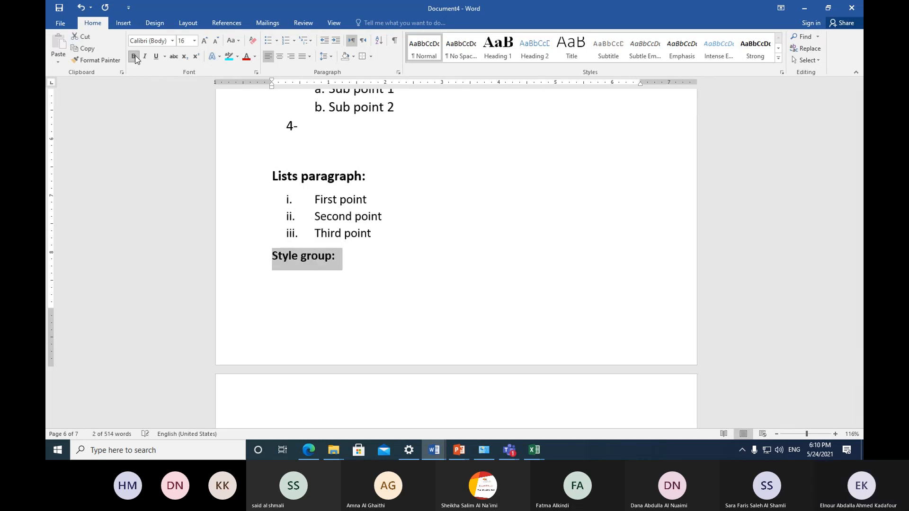
pyautogui.click(145, 57)
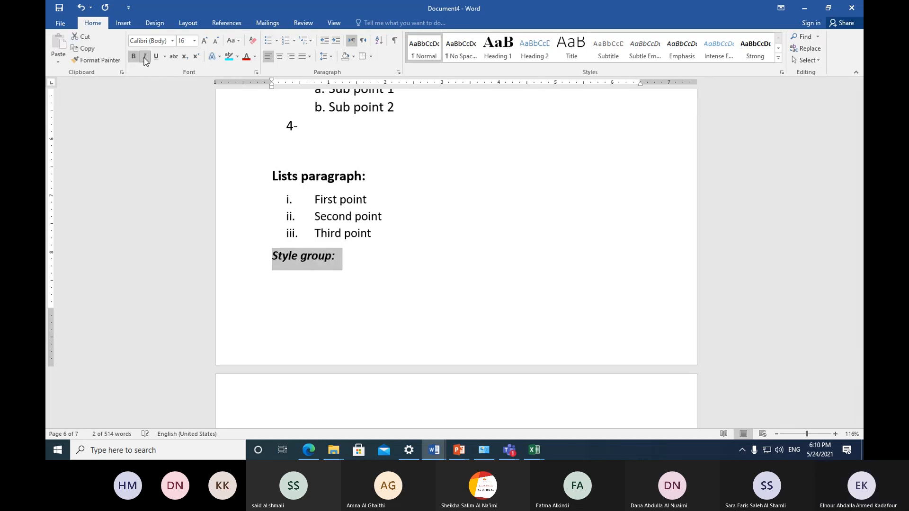
pyautogui.click(204, 41)
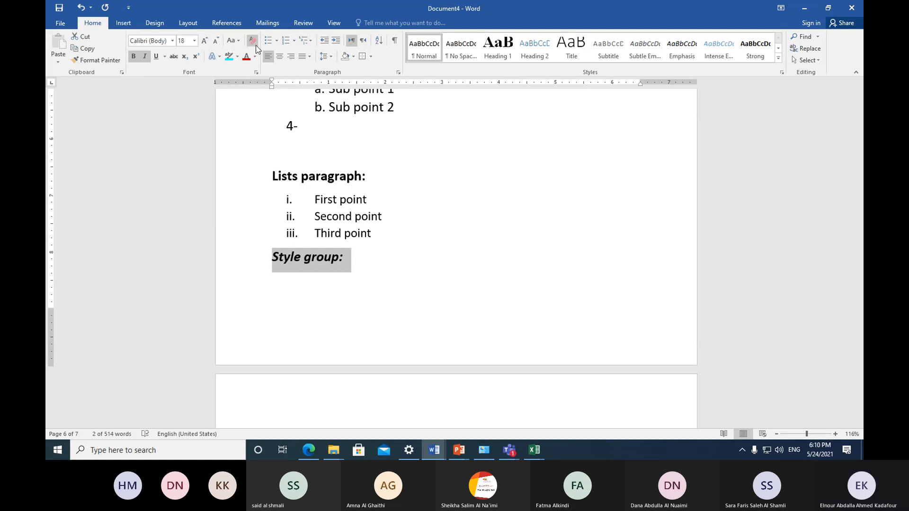
pyautogui.click(238, 44)
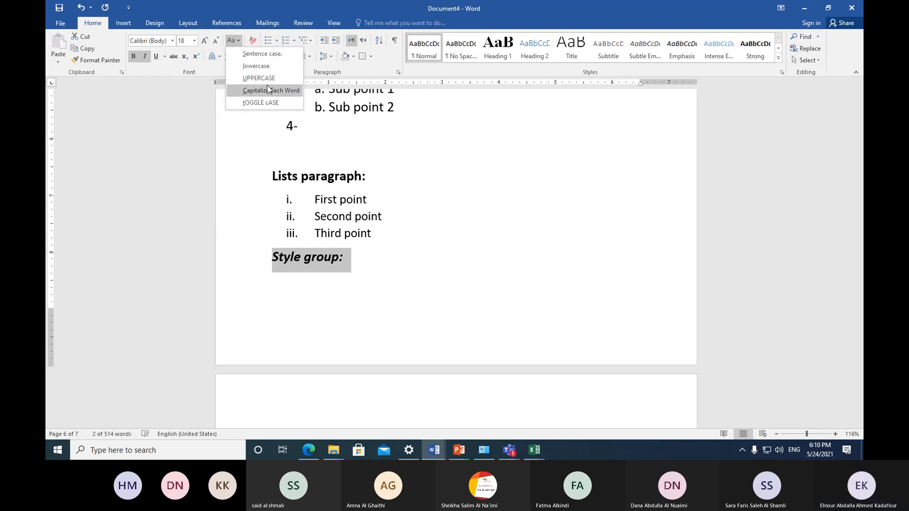
pyautogui.click(284, 92)
pyautogui.click(327, 291)
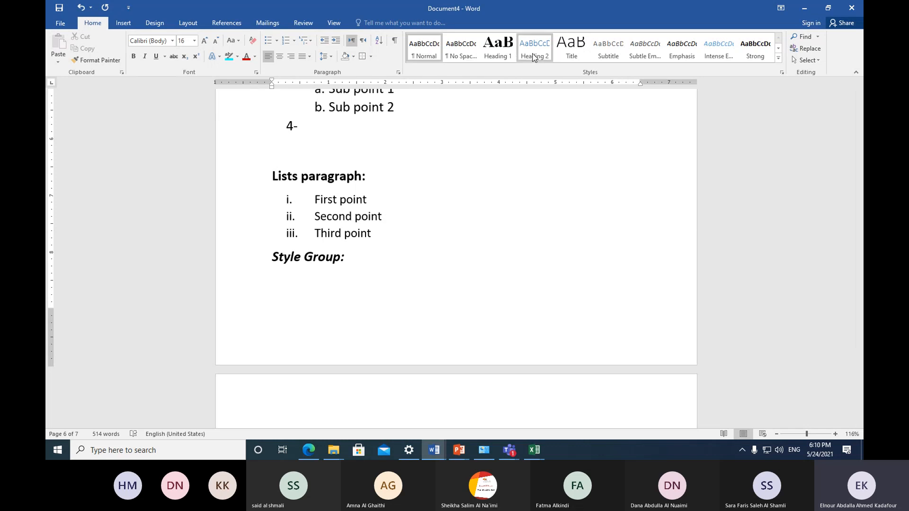
# Step: Apply the Heading 1 style to the "Lists paragraph:" title above the roman-numbered list
pyautogui.scroll(3, 453, 264)
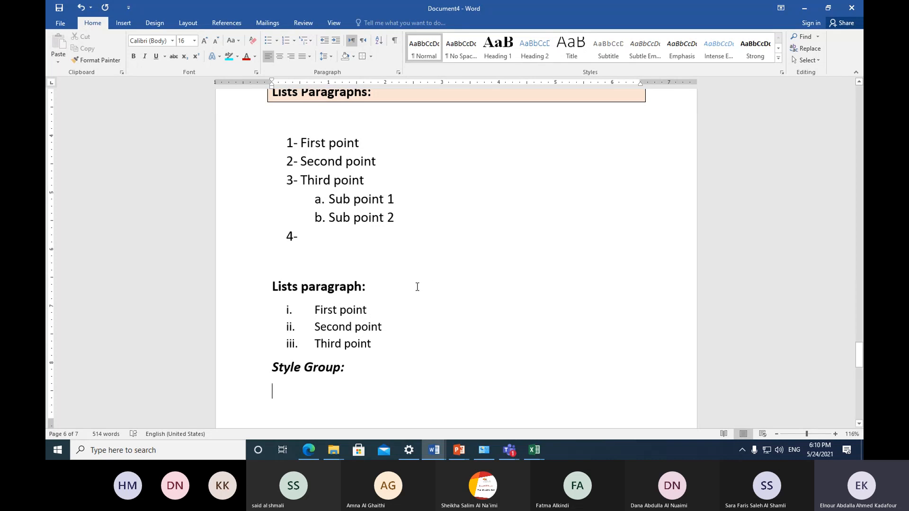
pyautogui.click(243, 290)
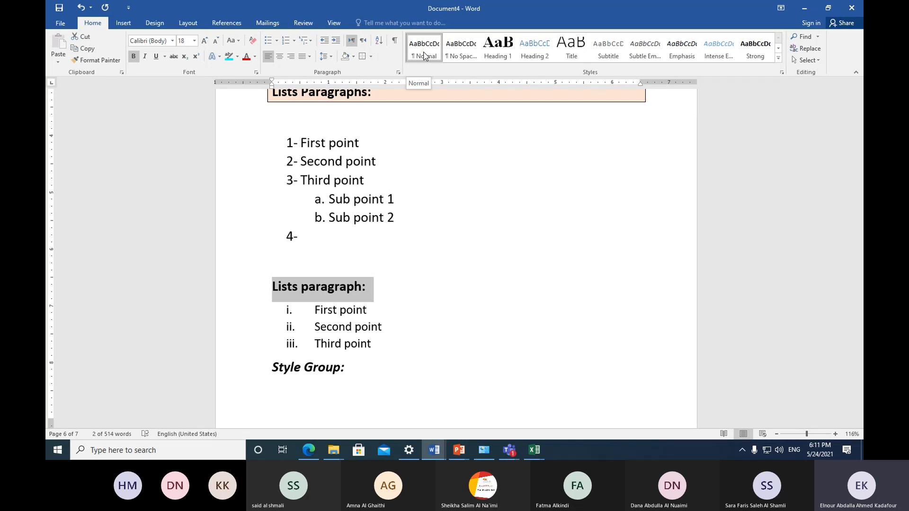
pyautogui.click(498, 47)
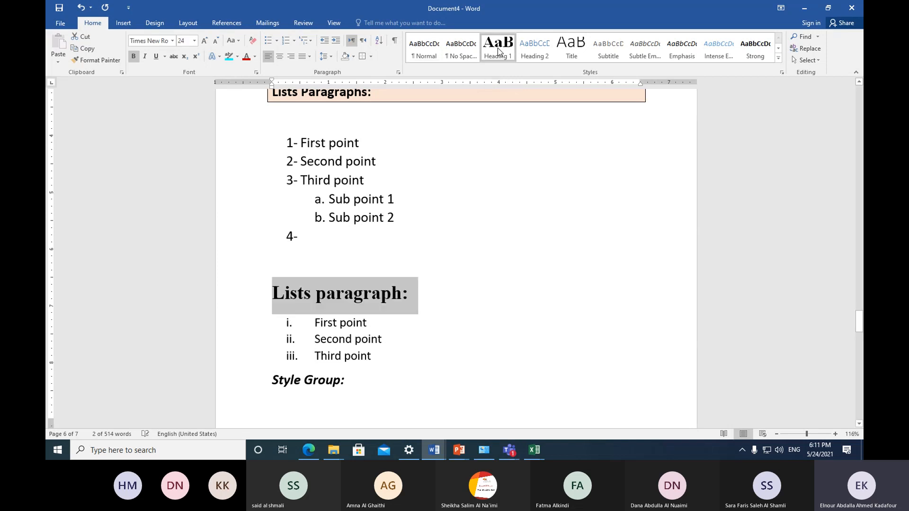
pyautogui.click(354, 294)
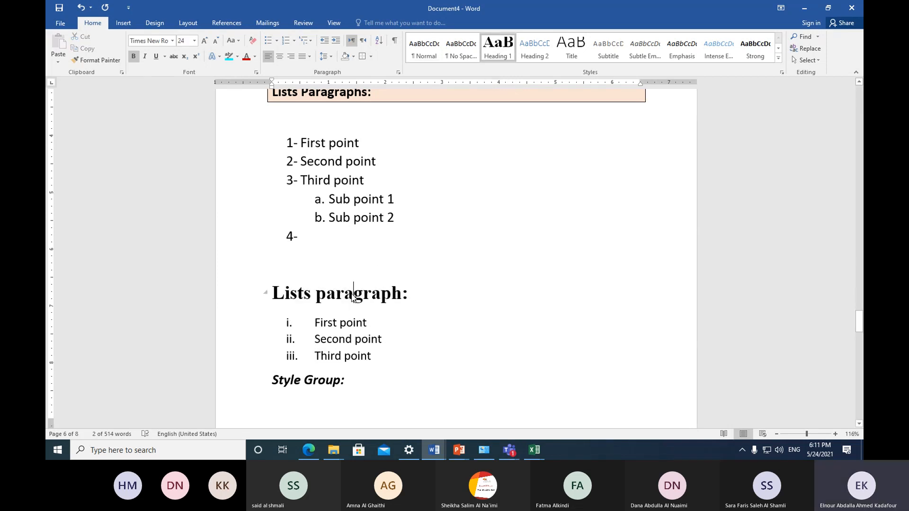
pyautogui.click(273, 294)
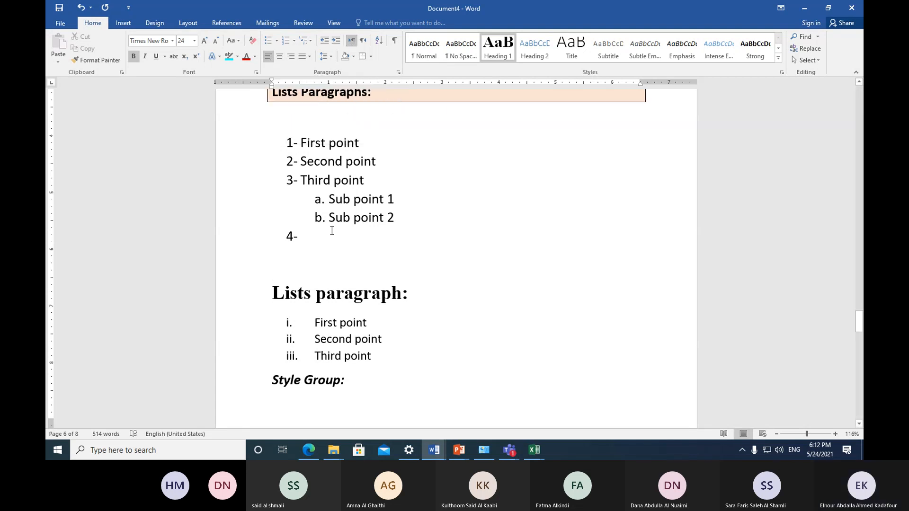
pyautogui.click(343, 218)
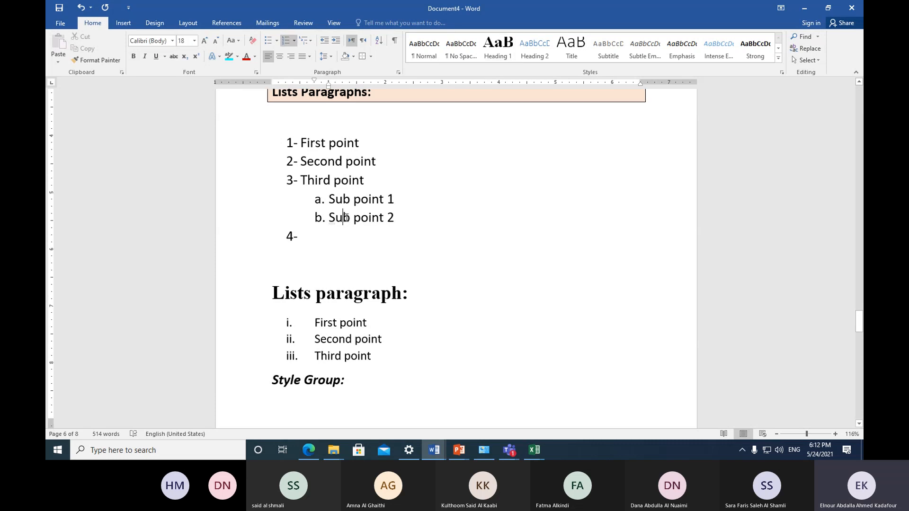
pyautogui.click(297, 293)
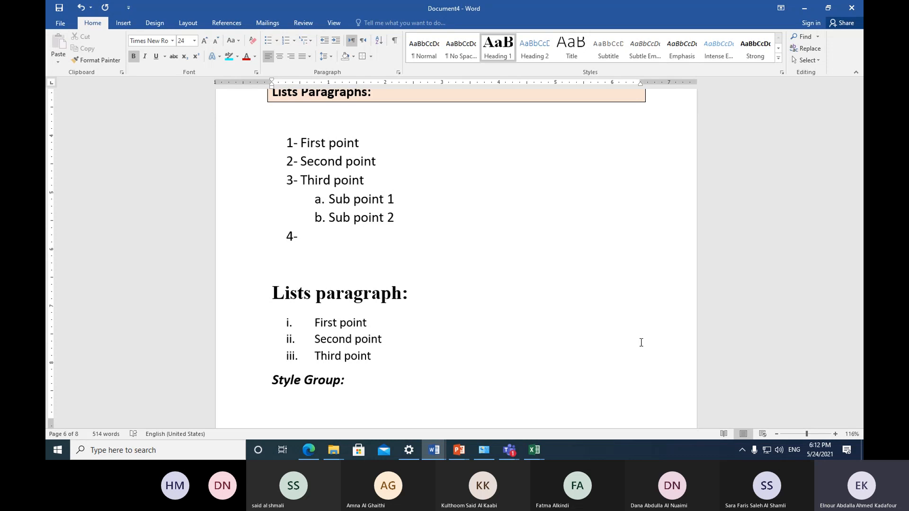
# Step: Insert two blank lines before "Style Group:" to push it onto the next page
pyautogui.scroll(-3, 411, 341)
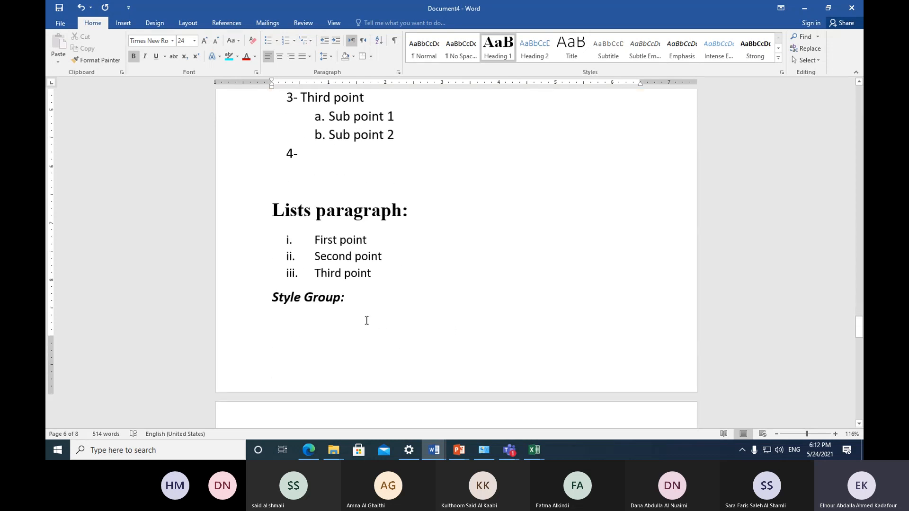
pyautogui.click(273, 297)
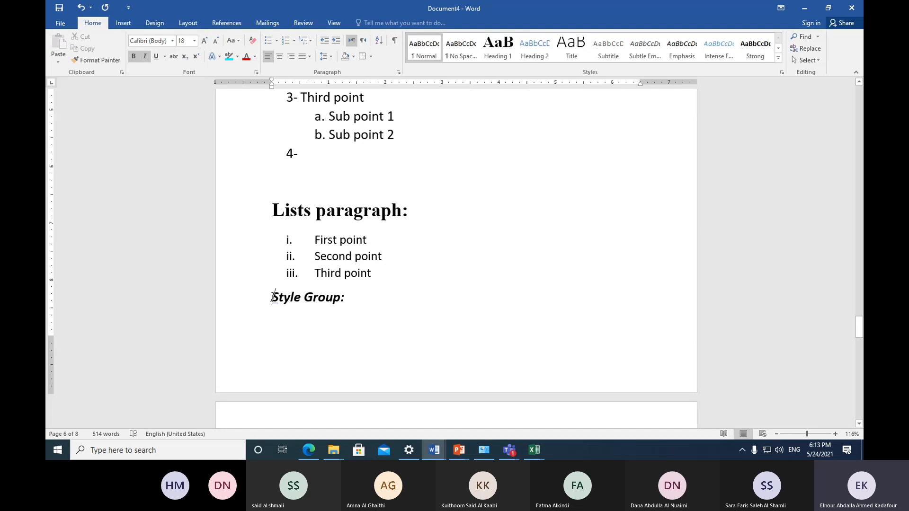
pyautogui.press('Return')
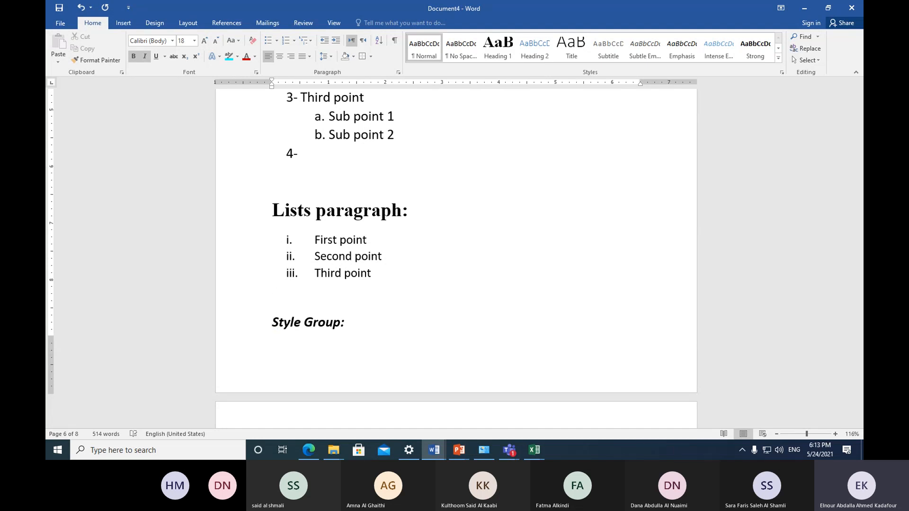
pyautogui.press('Return')
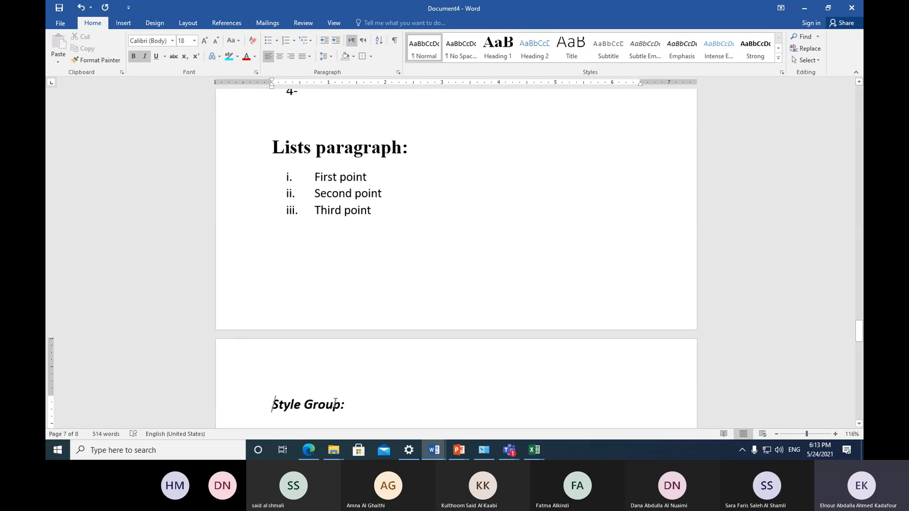
pyautogui.click(359, 410)
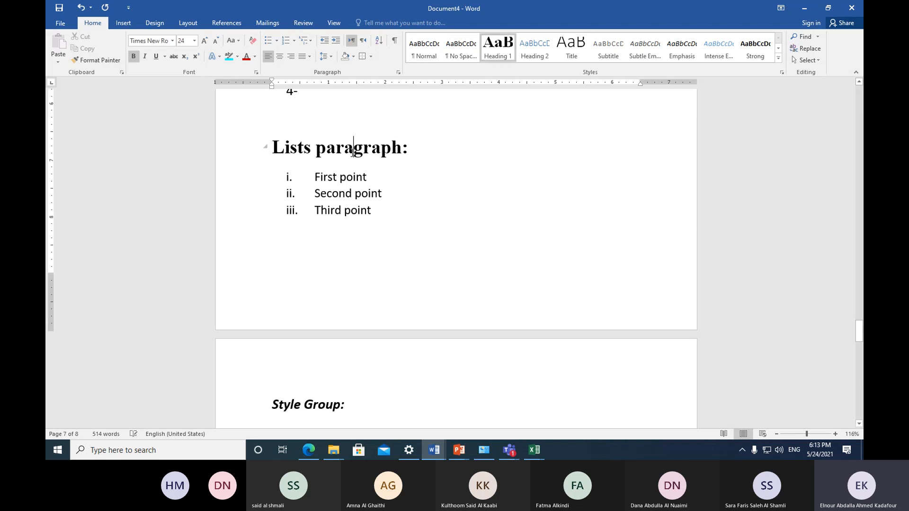
pyautogui.click(341, 178)
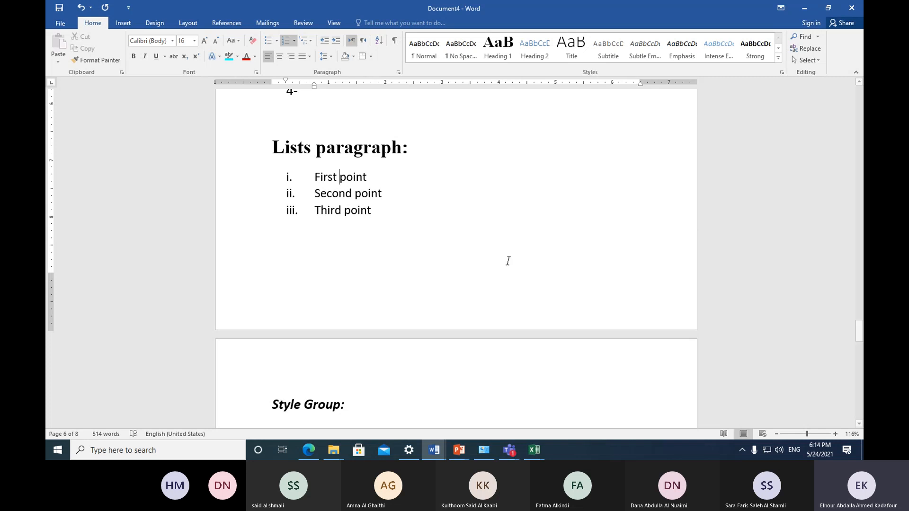
pyautogui.click(534, 52)
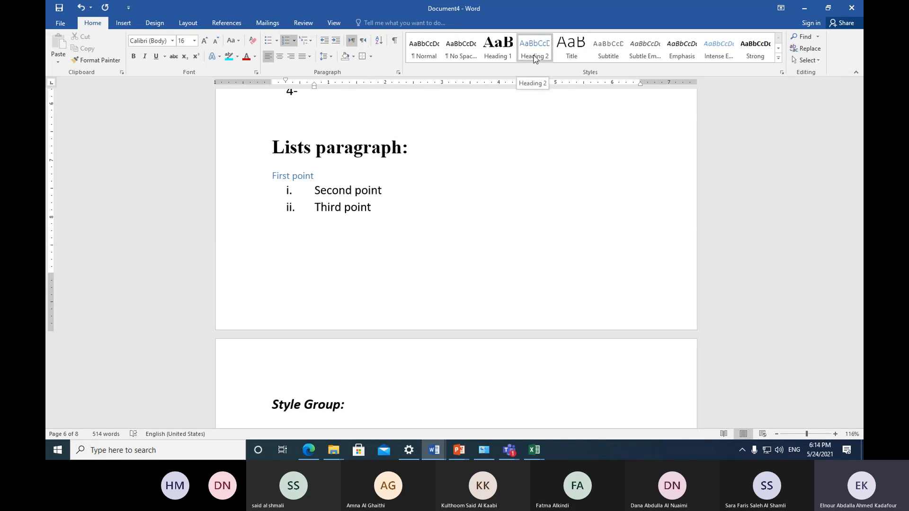
pyautogui.hotkey('ctrl', 'z')
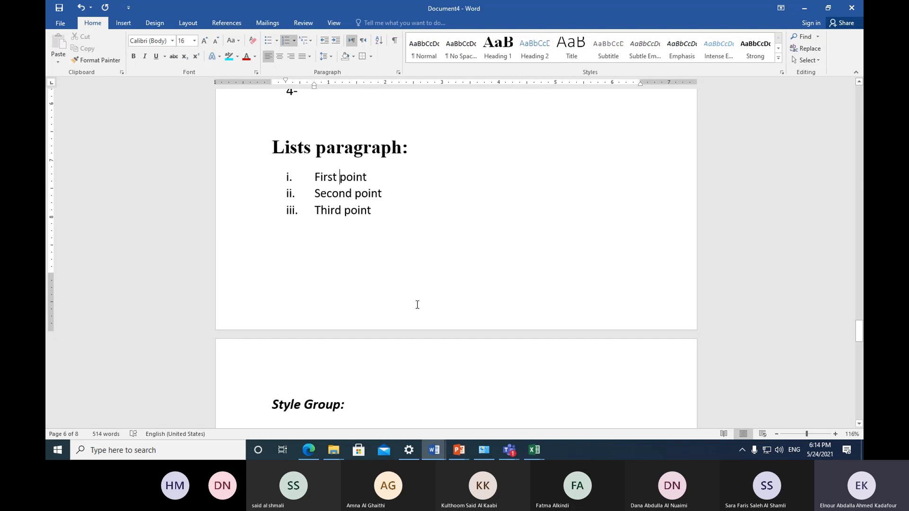
# Step: Apply the Heading 2 style to the First, Second and Third point lines under "Lists paragraph:"
pyautogui.click(241, 179)
pyautogui.moveTo(244, 195); pyautogui.dragTo(252, 211)
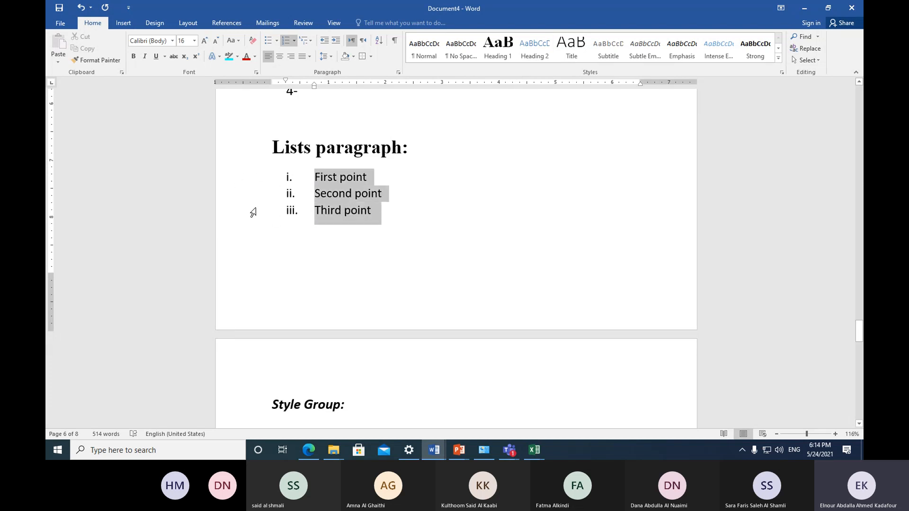
pyautogui.click(538, 54)
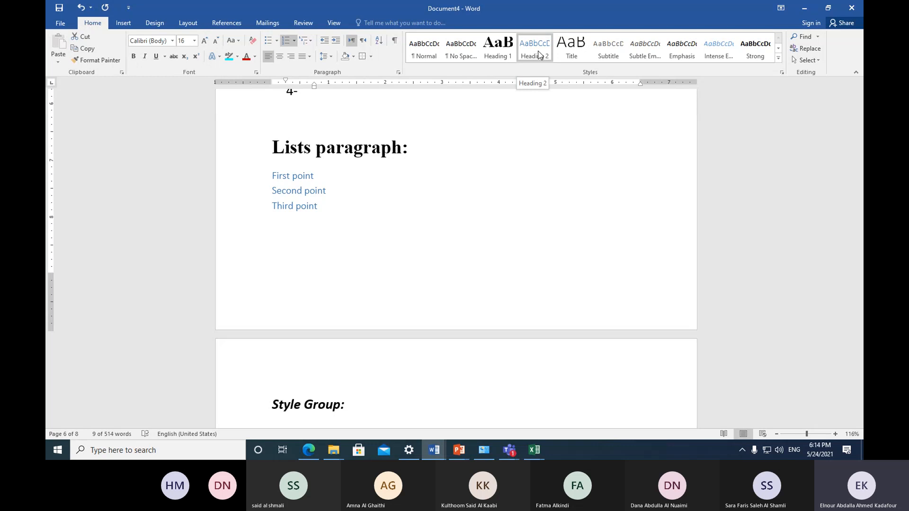
pyautogui.click(539, 55)
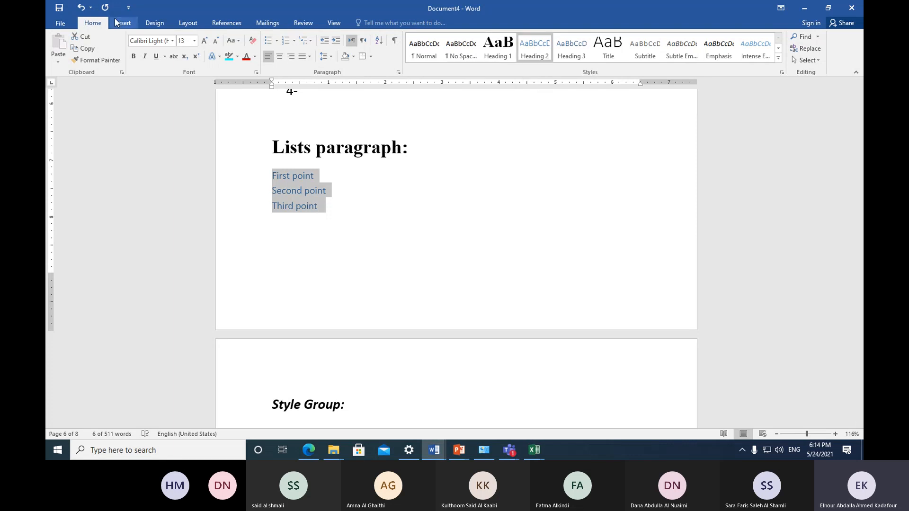
# Step: Undo the Heading 2 formatting on the three point lines to restore the roman-numbered list under "Lists paragraph:"
pyautogui.click(83, 7)
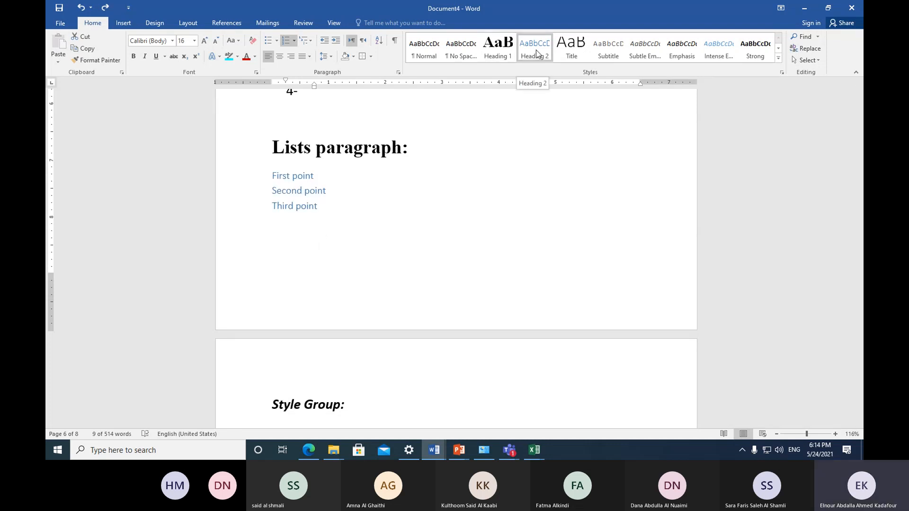
pyautogui.click(351, 237)
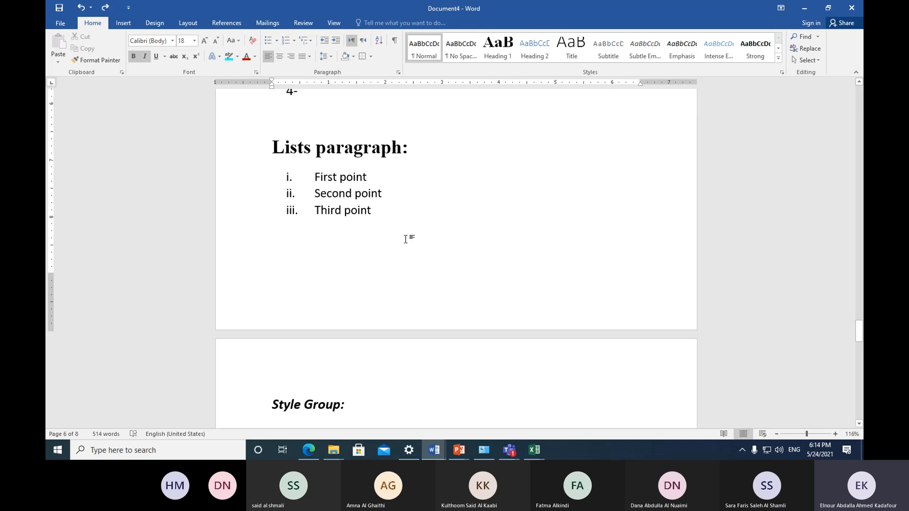
# Step: Start a size 18 list in the 1- number format on the line below "Style Group:" with its indent decreased
pyautogui.scroll(-3, 407, 239)
pyautogui.click(304, 299)
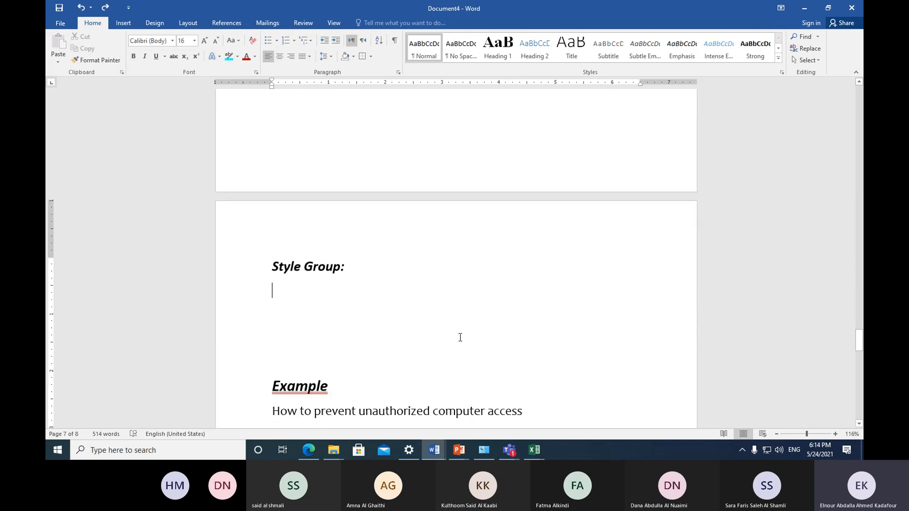
pyautogui.click(203, 41)
pyautogui.write('1-')
pyautogui.press('space')
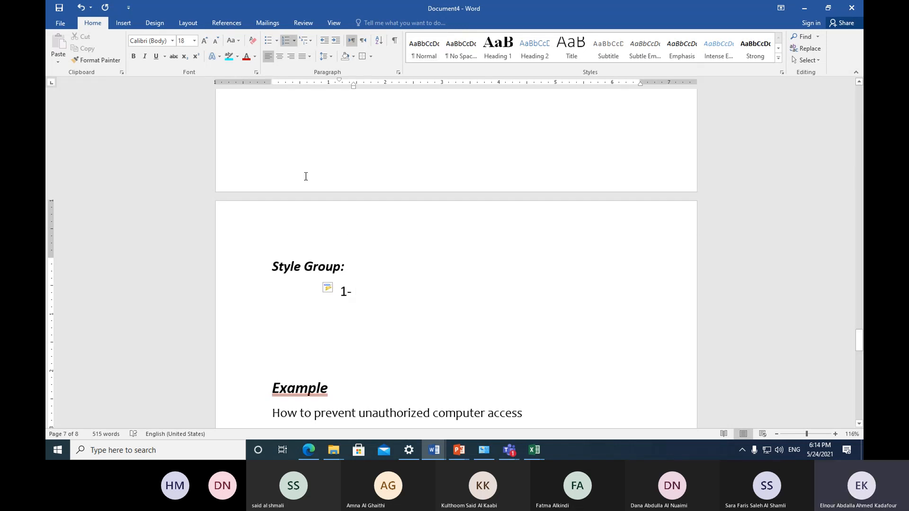
pyautogui.click(321, 39)
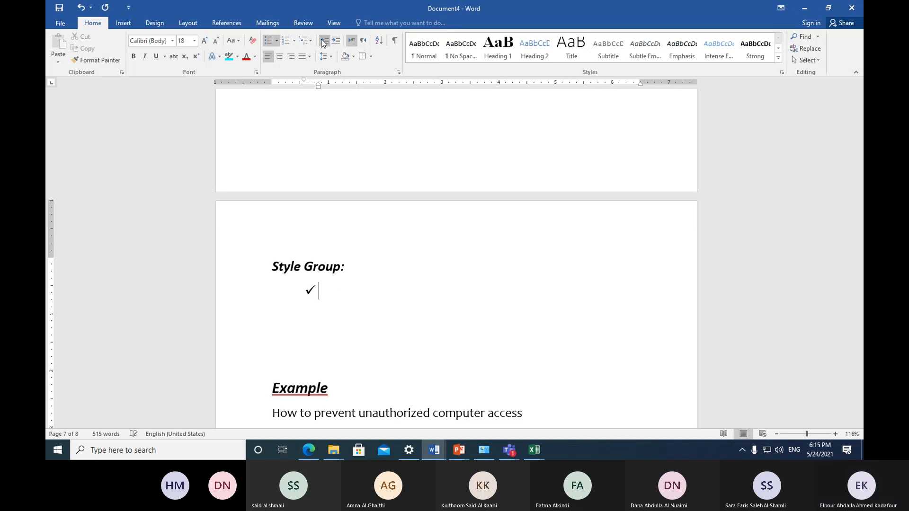
pyautogui.click(323, 41)
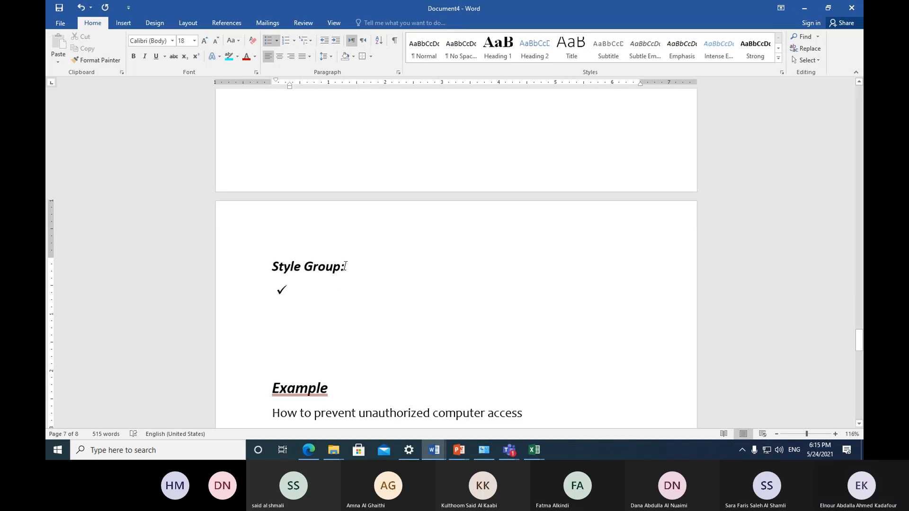
pyautogui.click(293, 41)
pyautogui.click(296, 116)
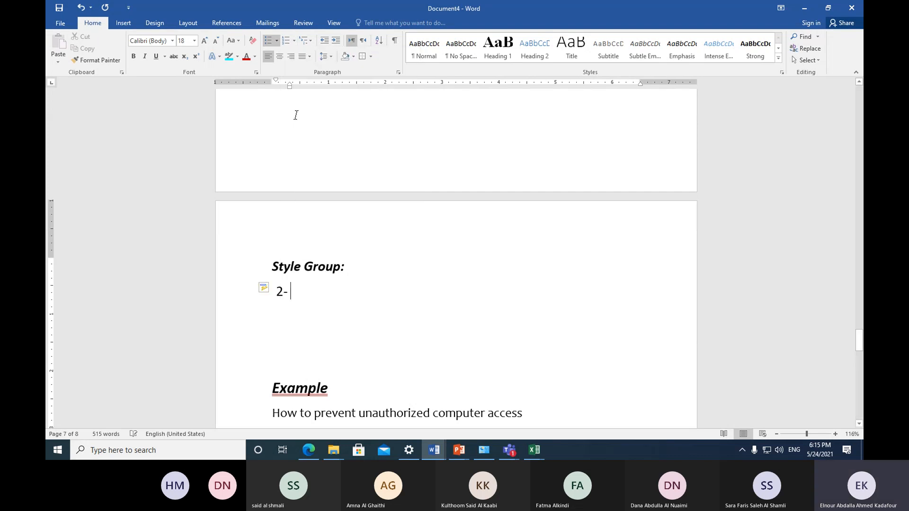
# Step: Restart the numbering of the list under "Style Group:" as a new list with the value set to 1
pyautogui.click(294, 41)
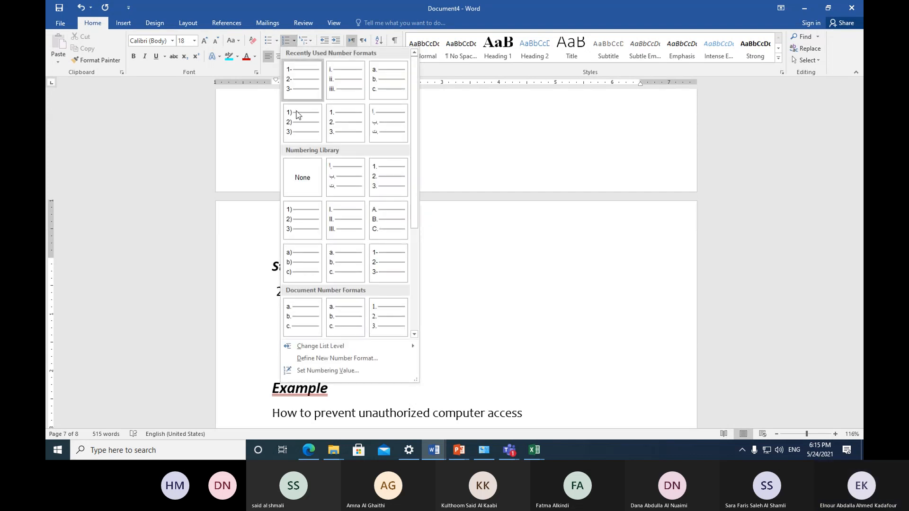
pyautogui.click(332, 369)
pyautogui.click(424, 230)
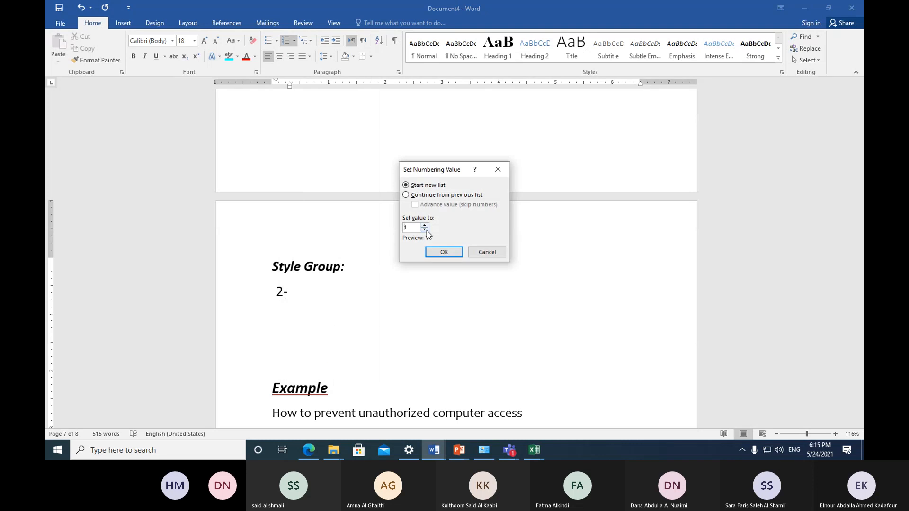
pyautogui.click(444, 251)
# Step: Enter "Pre-defined text formatting" as the first list item, using the suggested hyphenated spelling of "Pre-defined"
pyautogui.write('pre de')
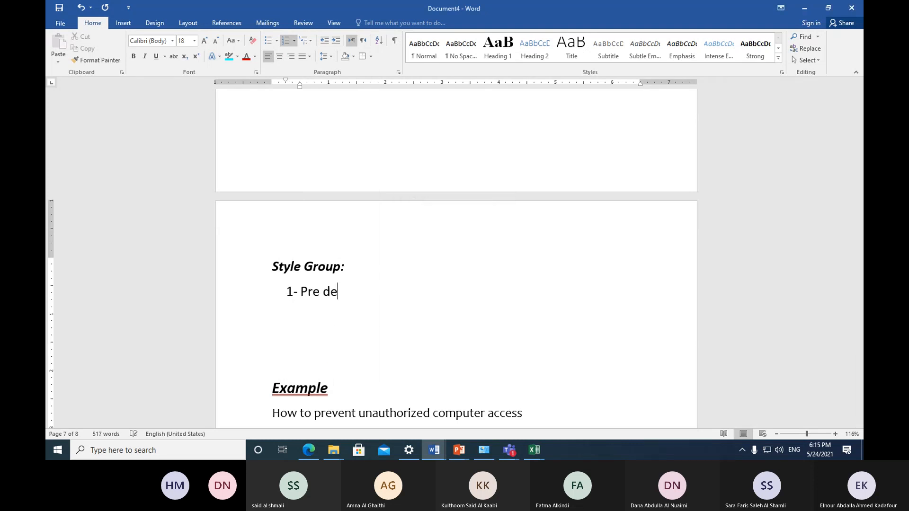
pyautogui.write('fined')
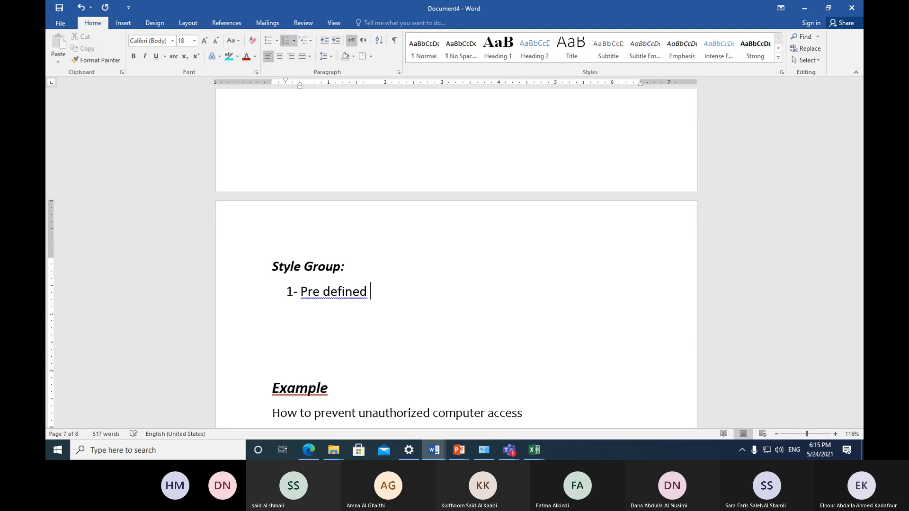
pyautogui.press('BackSpace')
pyautogui.press('BackSpace')
pyautogui.press('BackSpace')
pyautogui.write('ned')
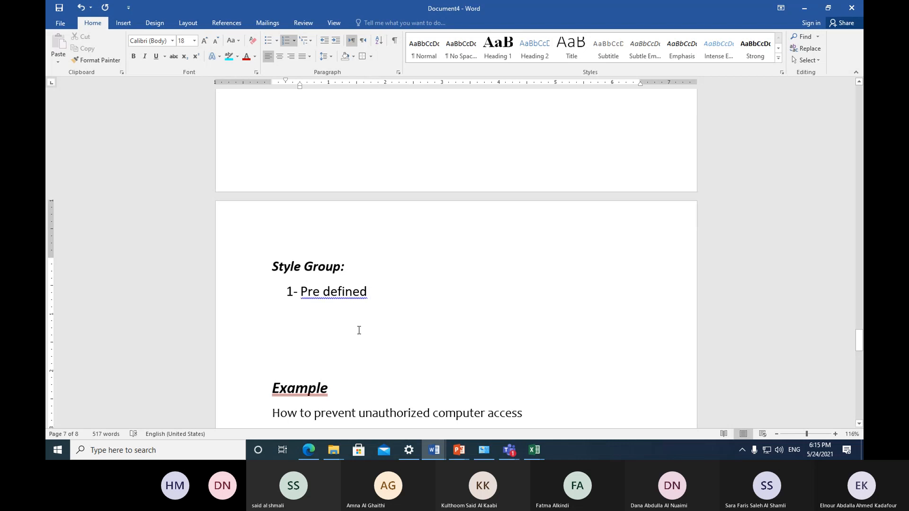
pyautogui.rightClick(346, 294)
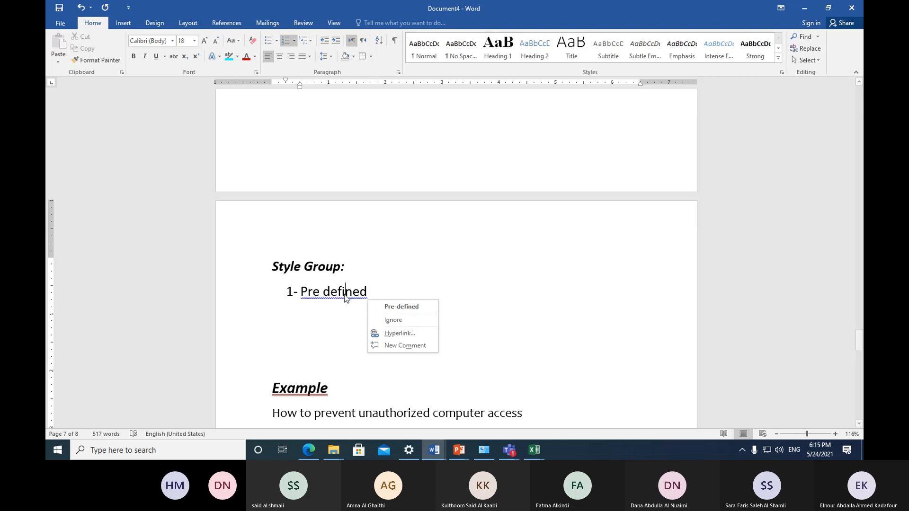
pyautogui.press('Escape')
pyautogui.click(373, 308)
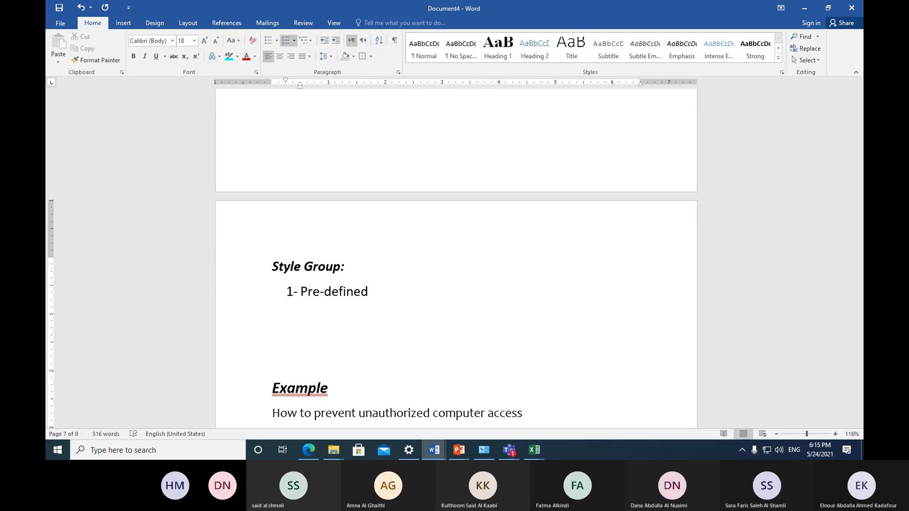
pyautogui.write('text ')
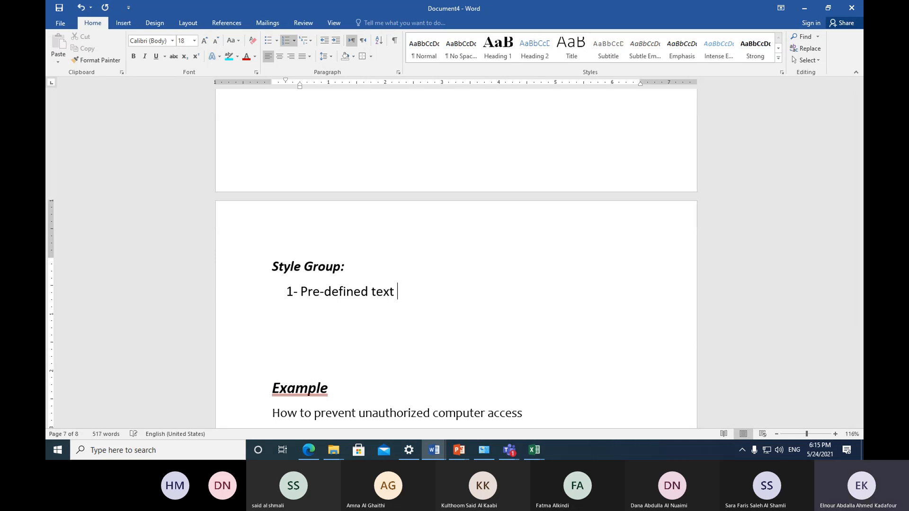
pyautogui.write('formatting')
pyautogui.press('Return')
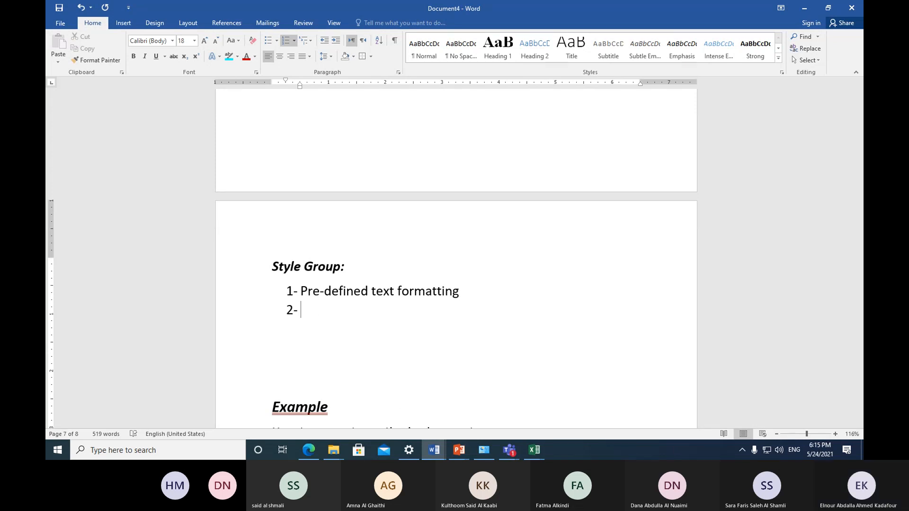
# Step: Enter "Grouping of set of format tasks" as the second list item and start a third item
pyautogui.write('groupi')
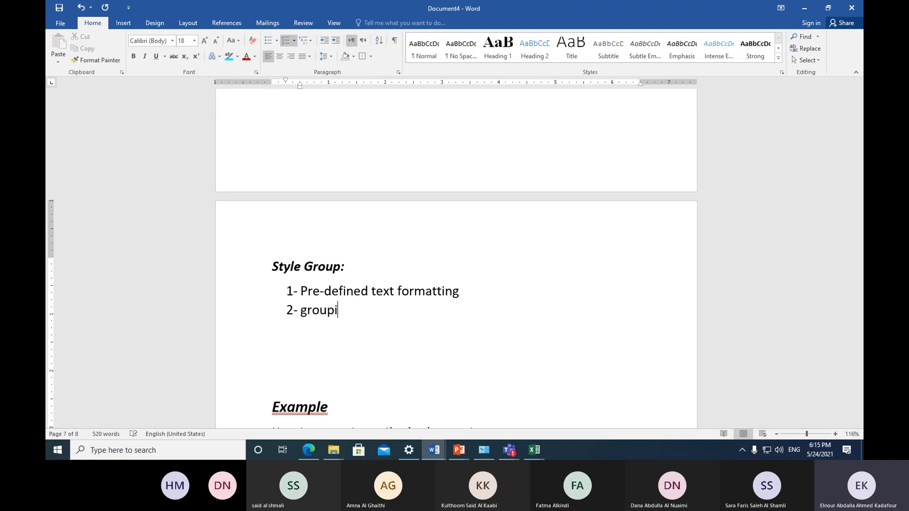
pyautogui.write('ng of ')
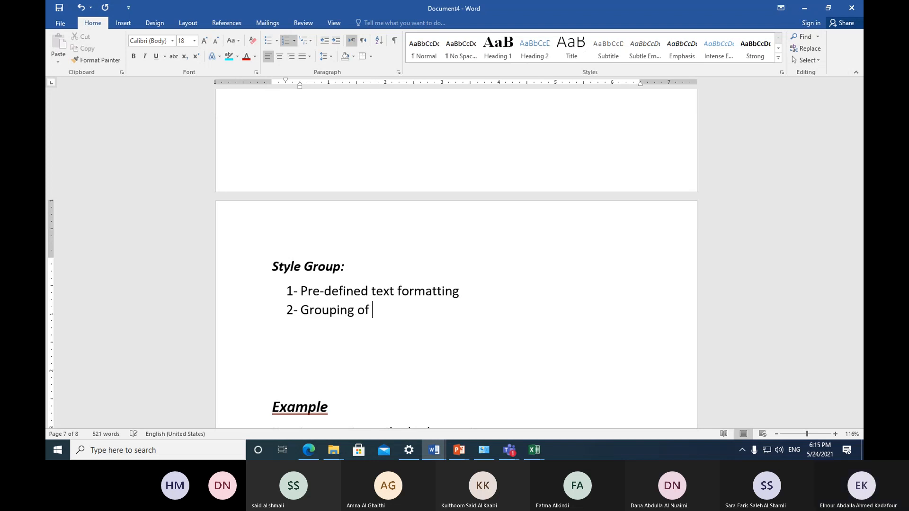
pyautogui.write('set ')
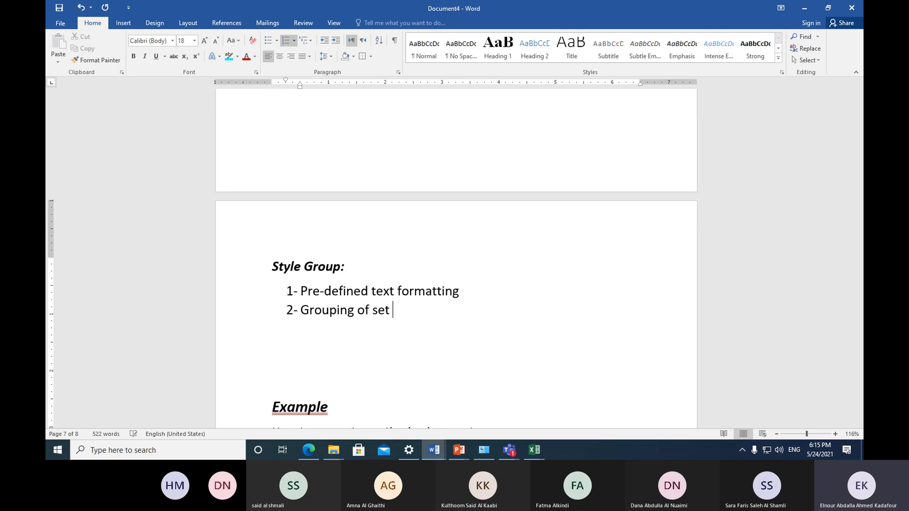
pyautogui.write('of ')
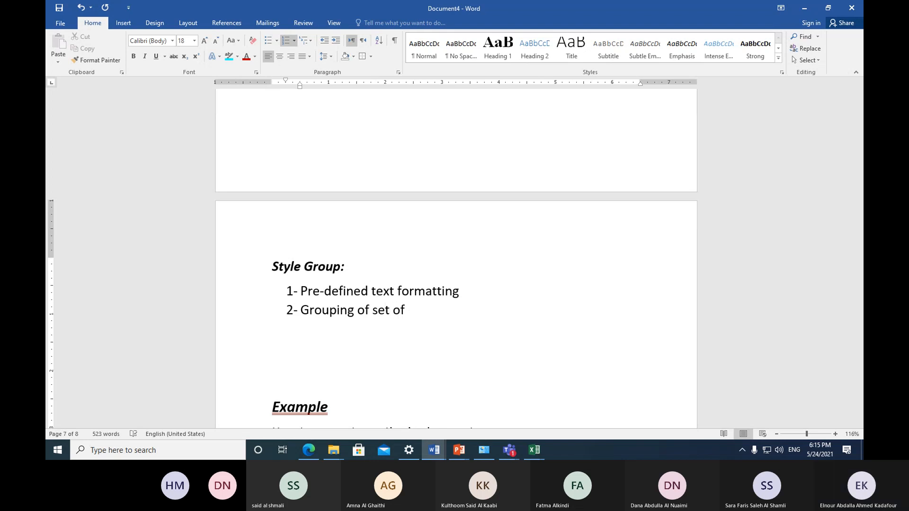
pyautogui.write('format tasks')
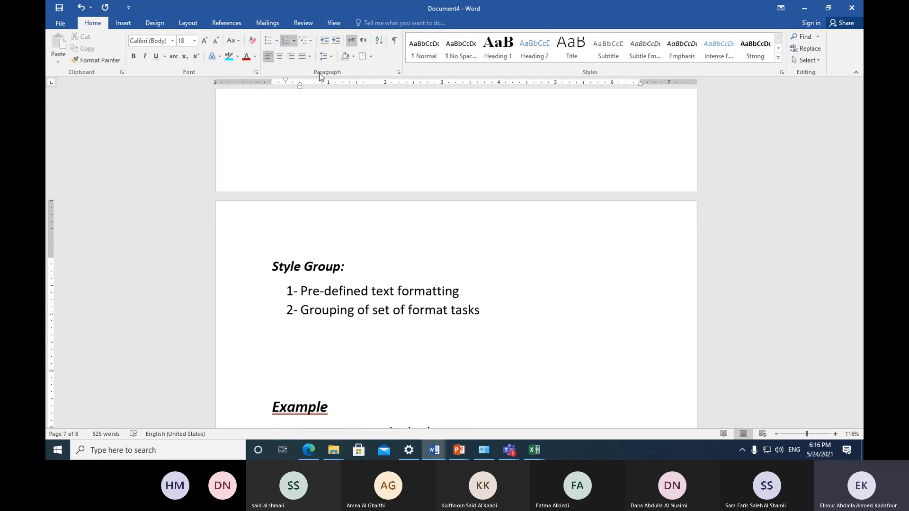
pyautogui.press('Return')
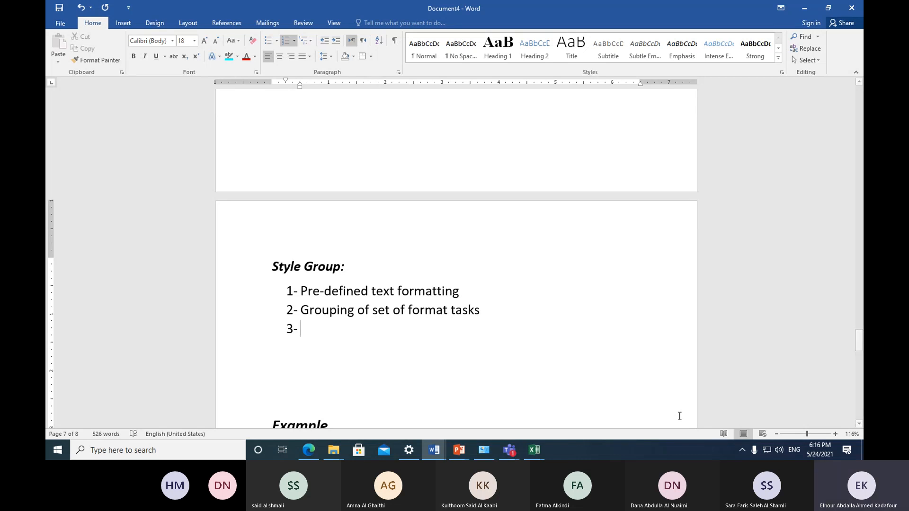
# Step: Enter "An important example of use of style is table content" as the third list item
pyautogui.write('An i')
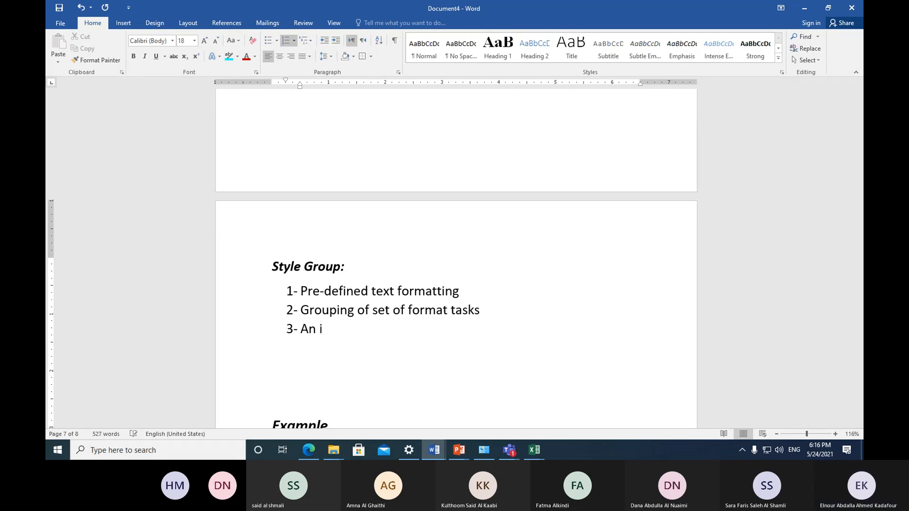
pyautogui.write('mportant example')
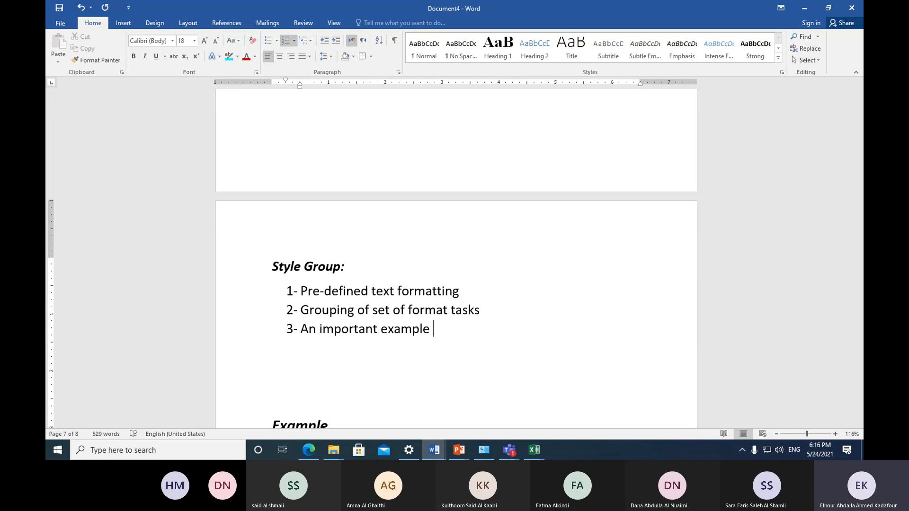
pyautogui.write('of use ')
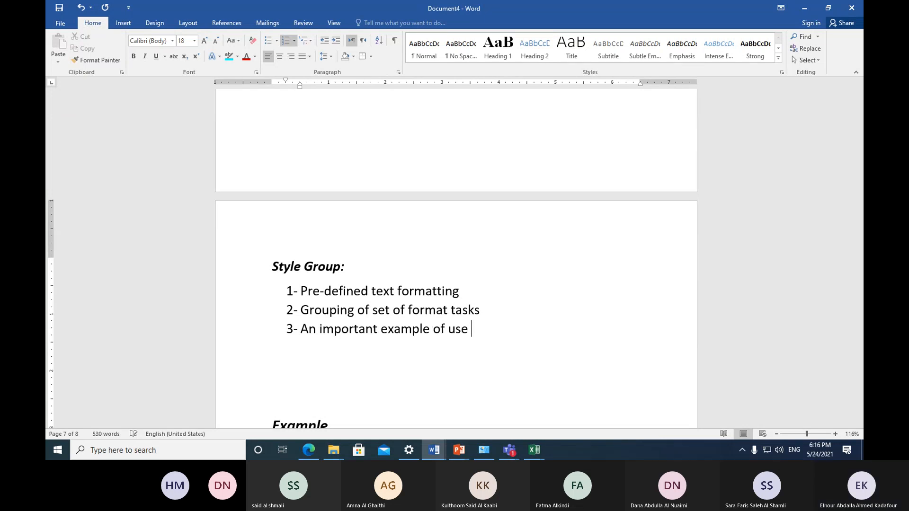
pyautogui.write('of style is table ')
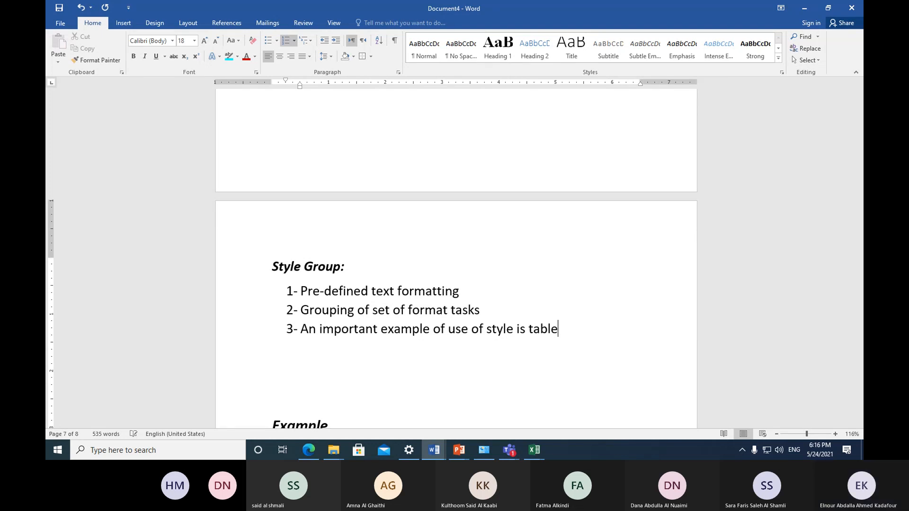
pyautogui.write('content')
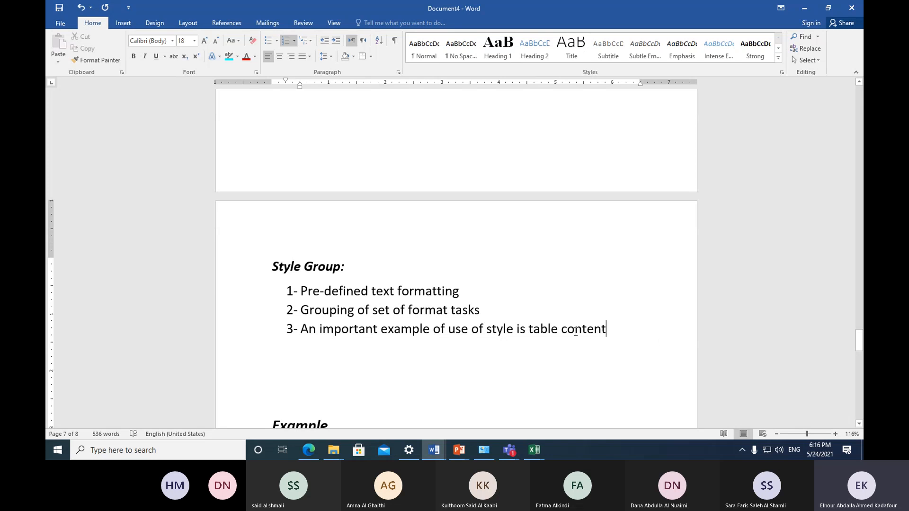
# Step: Format the words "table content" in the third list item as italic with a single underline
pyautogui.moveTo(529, 331); pyautogui.dragTo(587, 328)
pyautogui.click(156, 56)
pyautogui.click(144, 57)
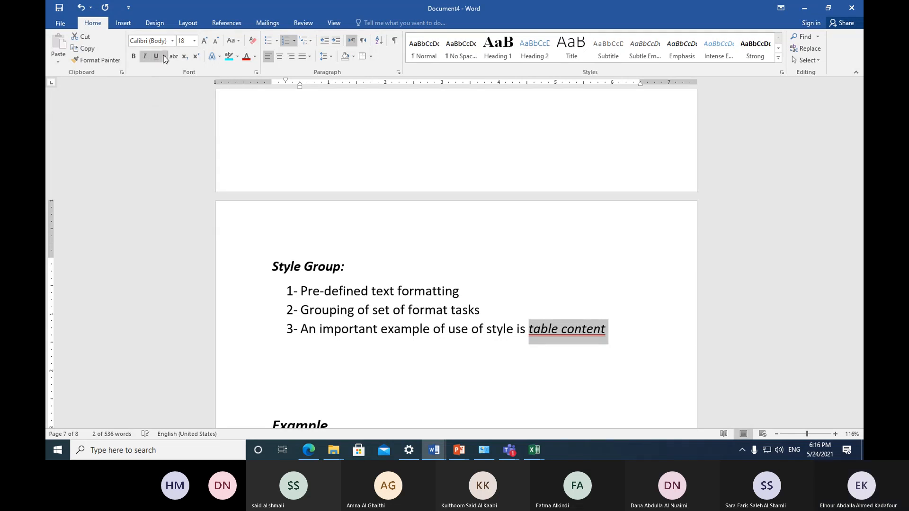
pyautogui.click(165, 58)
pyautogui.click(165, 72)
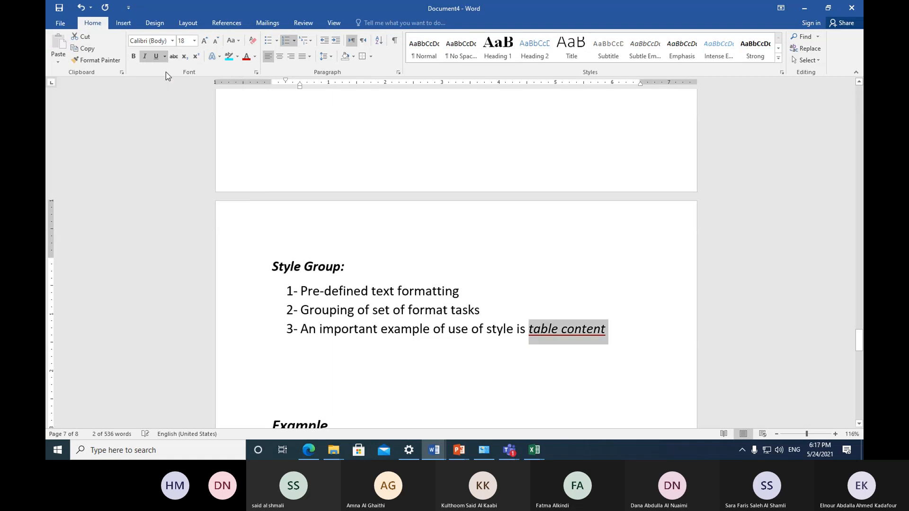
# Step: End the numbered list and add the line "Create your style:" below it, followed by a new paragraph
pyautogui.click(622, 333)
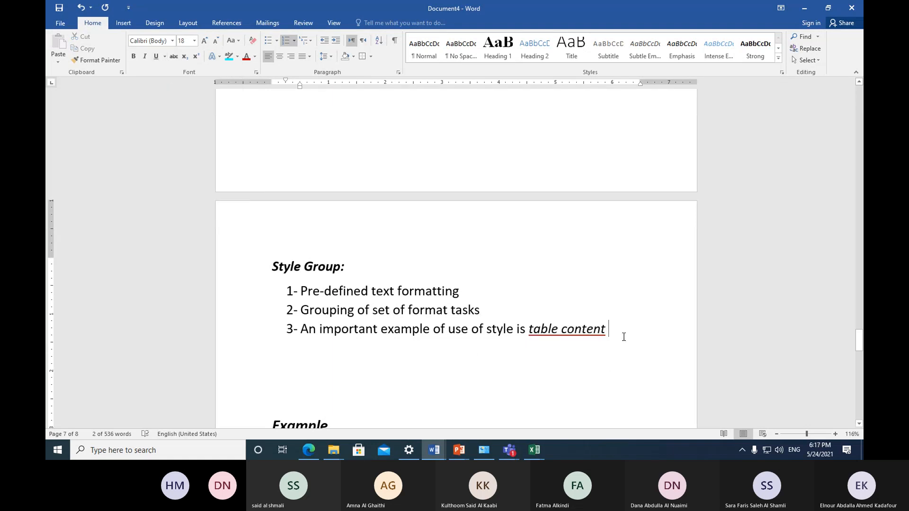
pyautogui.press('Return')
pyautogui.press('Return')
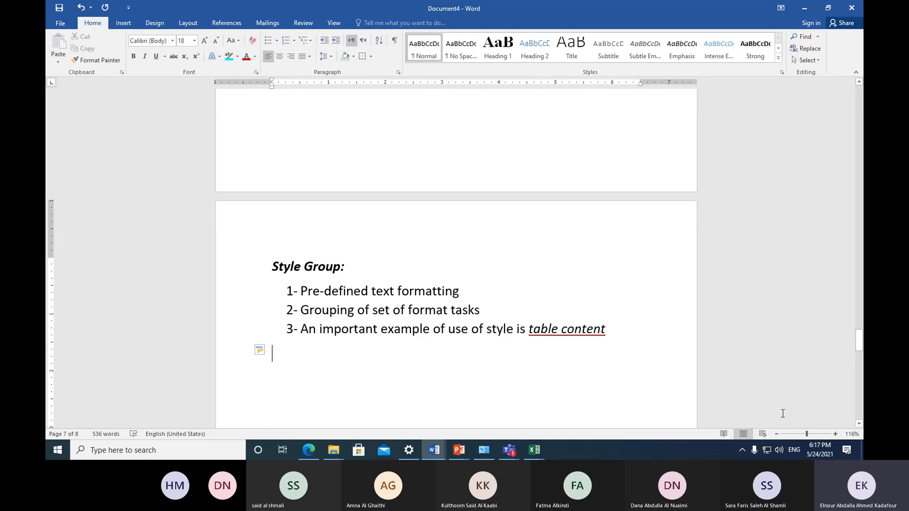
pyautogui.write('create ')
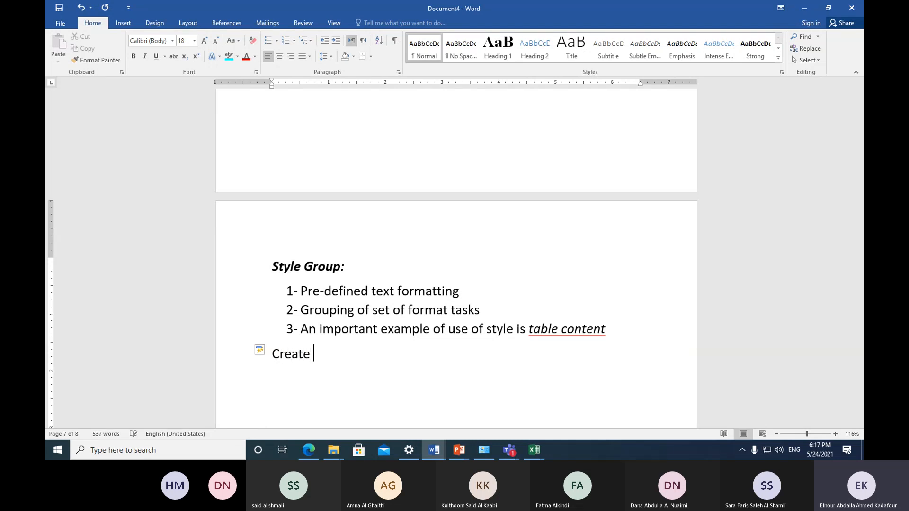
pyautogui.write('your styl')
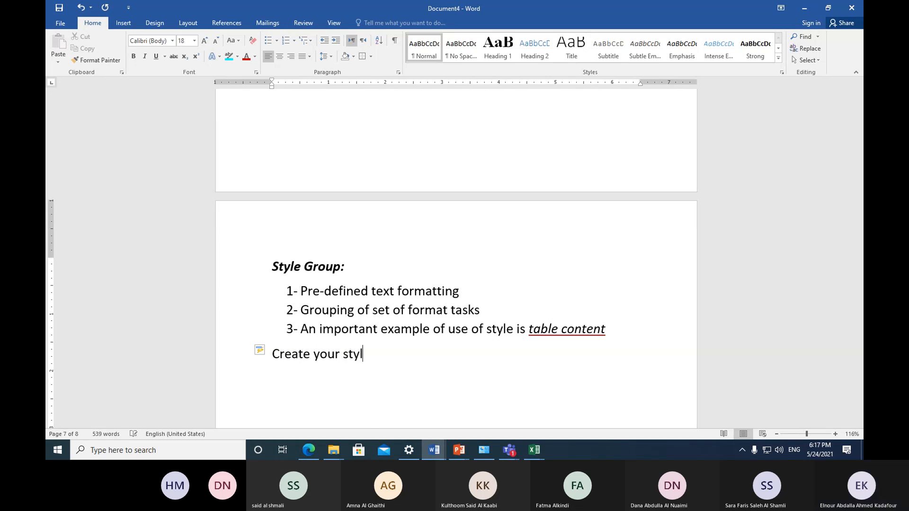
pyautogui.write('e:')
pyautogui.press('Return')
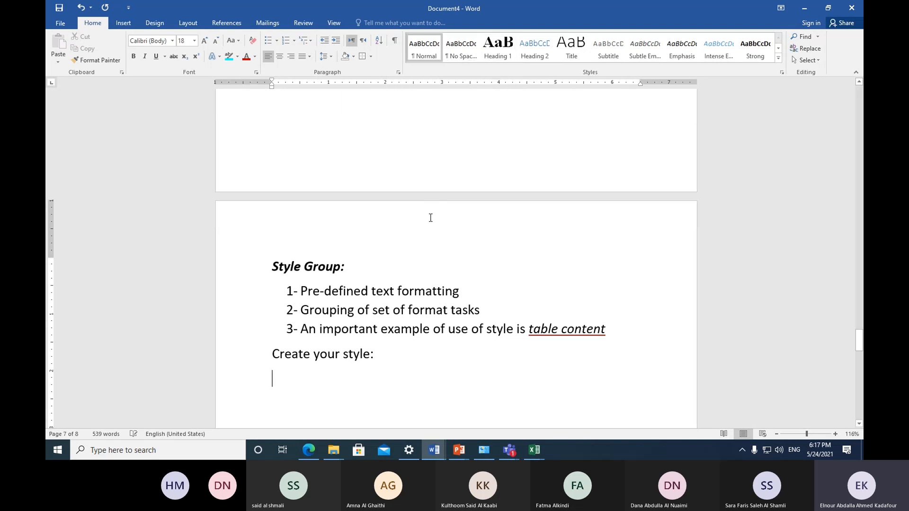
# Step: Format the line "Create your style:" as bold italic and place the cursor in the empty paragraph below it
pyautogui.scroll(-3, 430, 218)
pyautogui.click(254, 251)
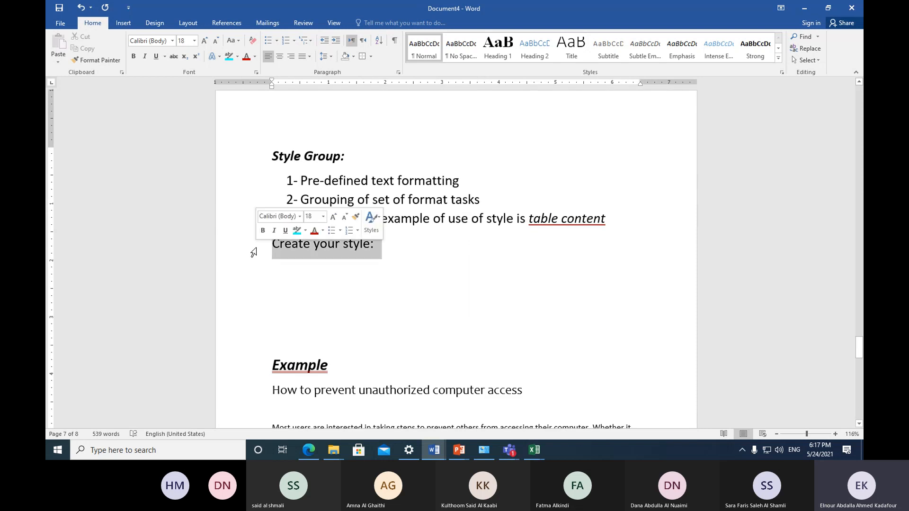
pyautogui.click(134, 58)
pyautogui.click(143, 57)
pyautogui.click(284, 272)
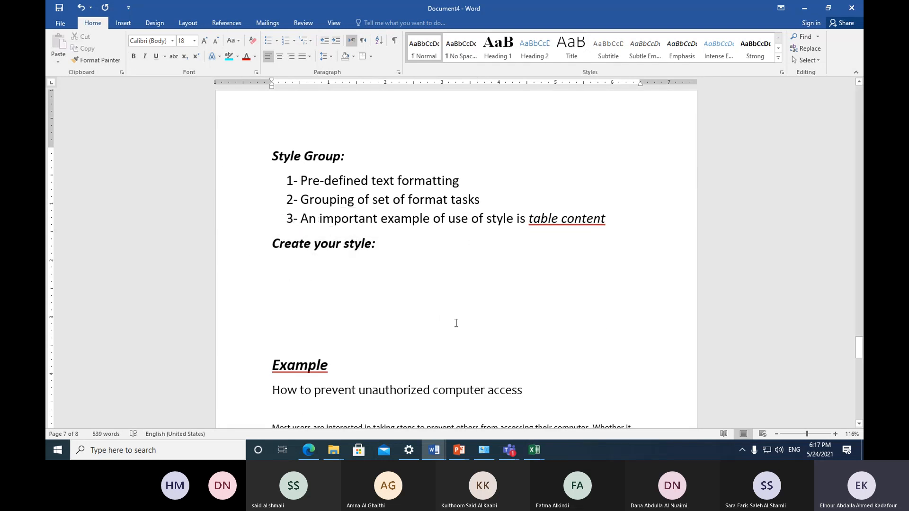
# Step: Start a "1-" style numbered list under "Create your style:", reduce its indent, and restart the numbering at 1
pyautogui.write('1-')
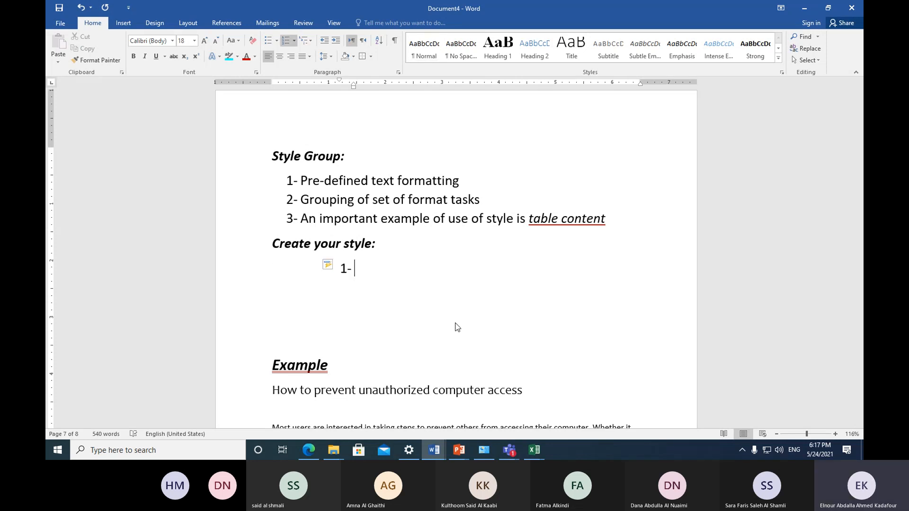
pyautogui.click(325, 42)
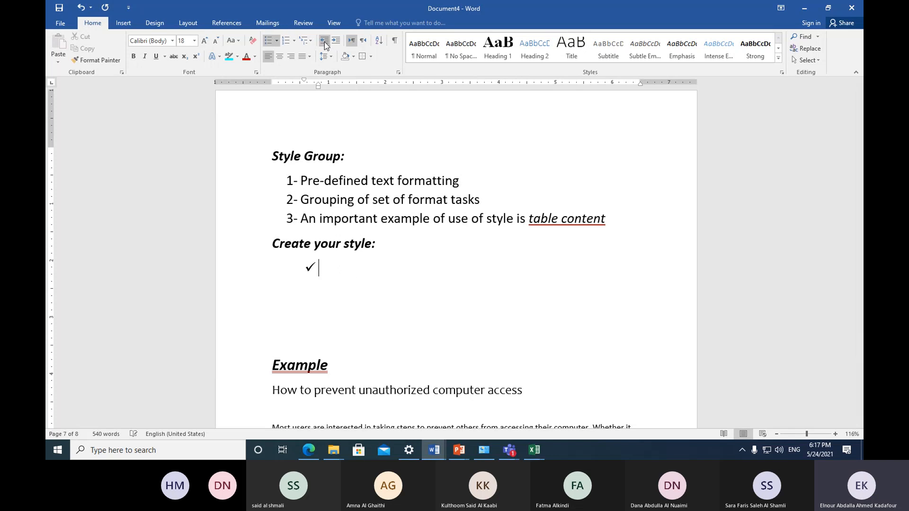
pyautogui.click(325, 42)
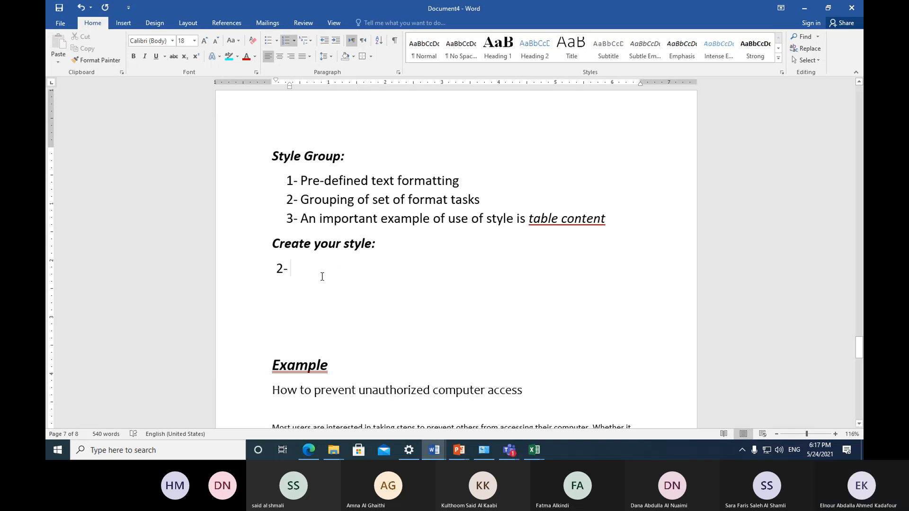
pyautogui.click(294, 41)
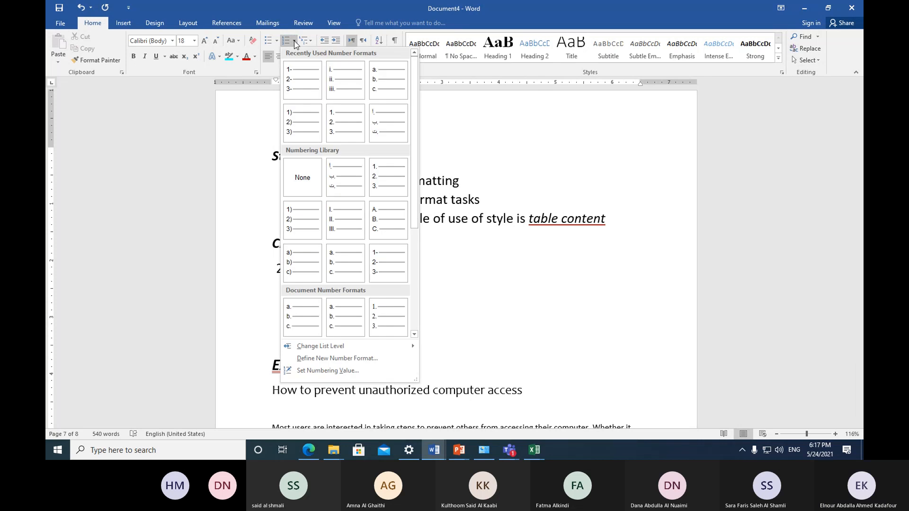
pyautogui.click(298, 80)
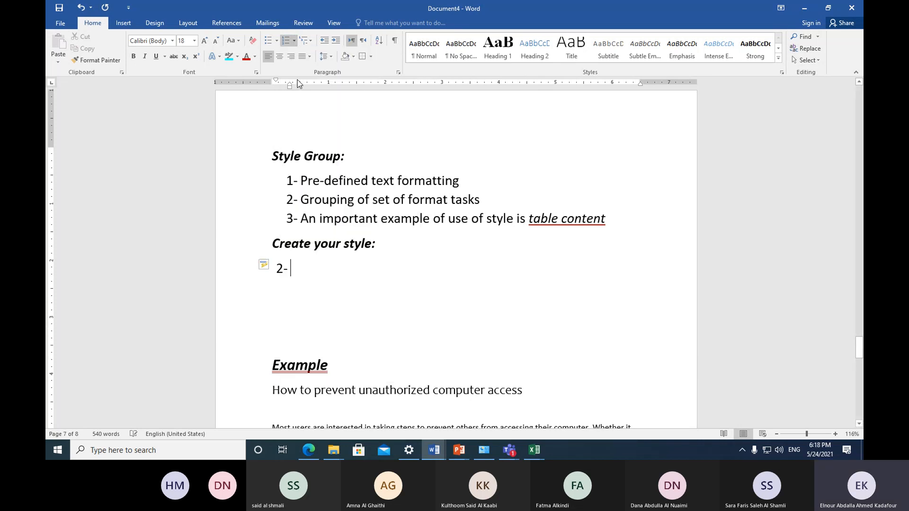
pyautogui.click(294, 40)
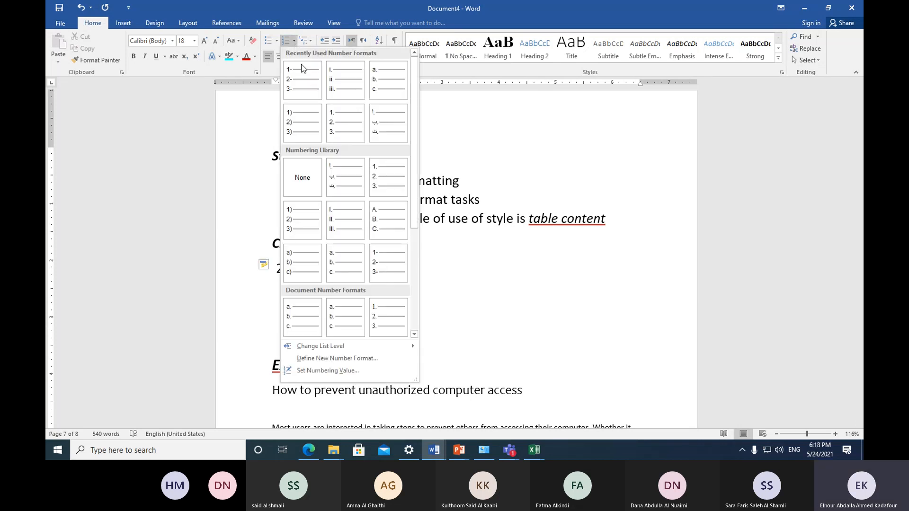
pyautogui.click(336, 369)
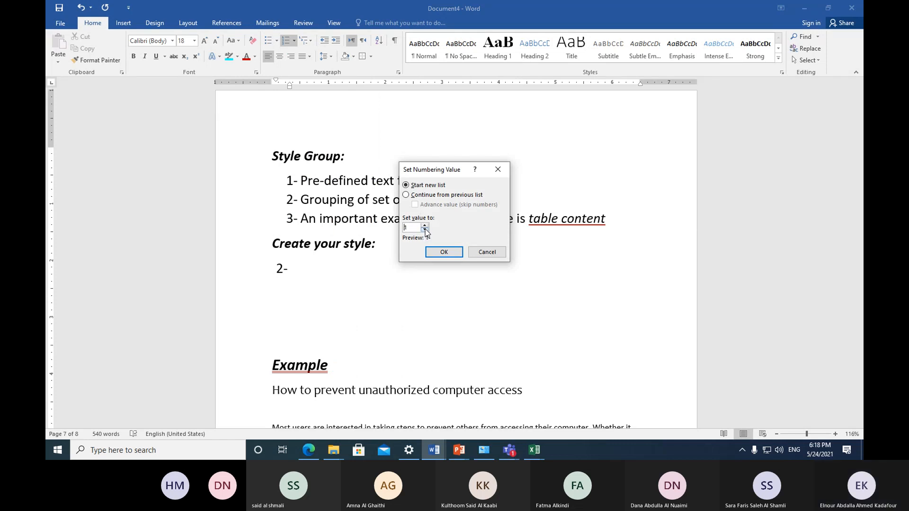
pyautogui.click(442, 254)
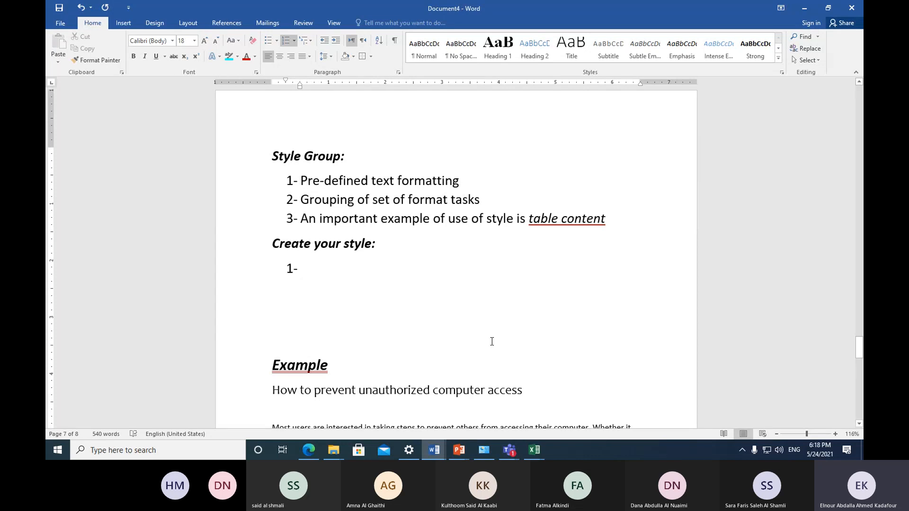
# Step: Enter "Click on style launch box" as the first item under "Create your style:"
pyautogui.write('clikc')
pyautogui.press('BackSpace')
pyautogui.press('BackSpace')
pyautogui.write('ck on style la')
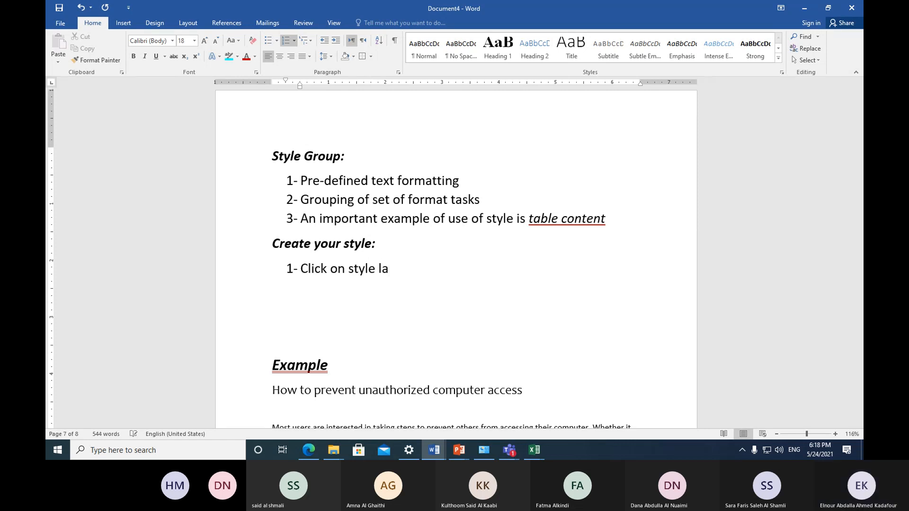
pyautogui.write('unch b')
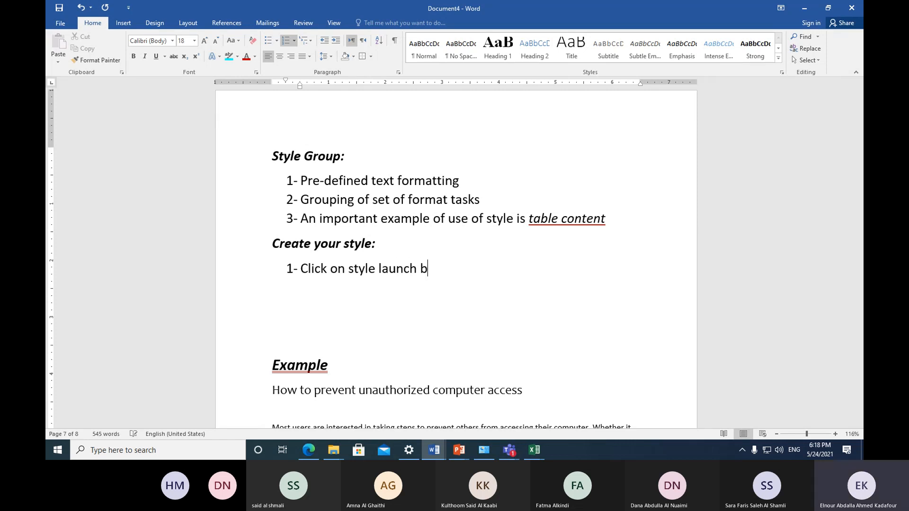
pyautogui.write('ox')
# Step: Reword the first item to "Click on style box launcher" and start a second list item
pyautogui.doubleClick(402, 268)
pyautogui.hotkey('ctrl', 'c')
pyautogui.press('BackSpace')
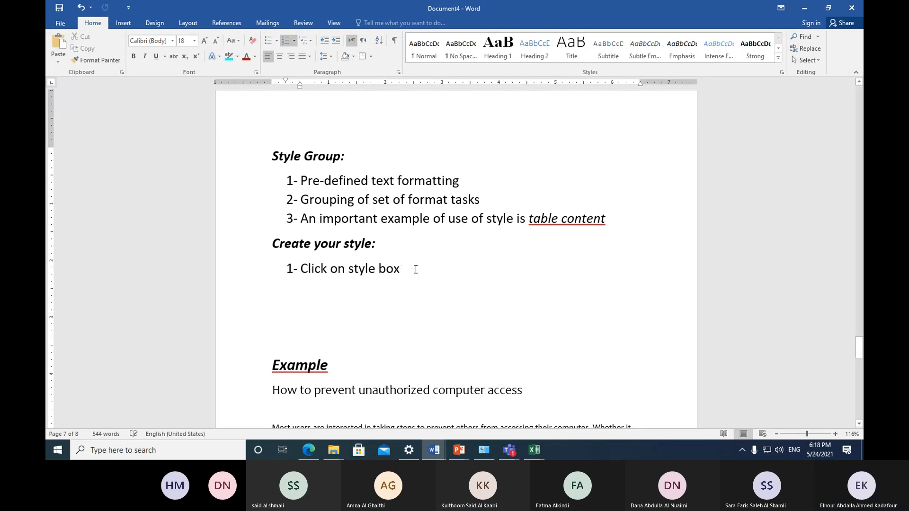
pyautogui.hotkey('ctrl', 'v')
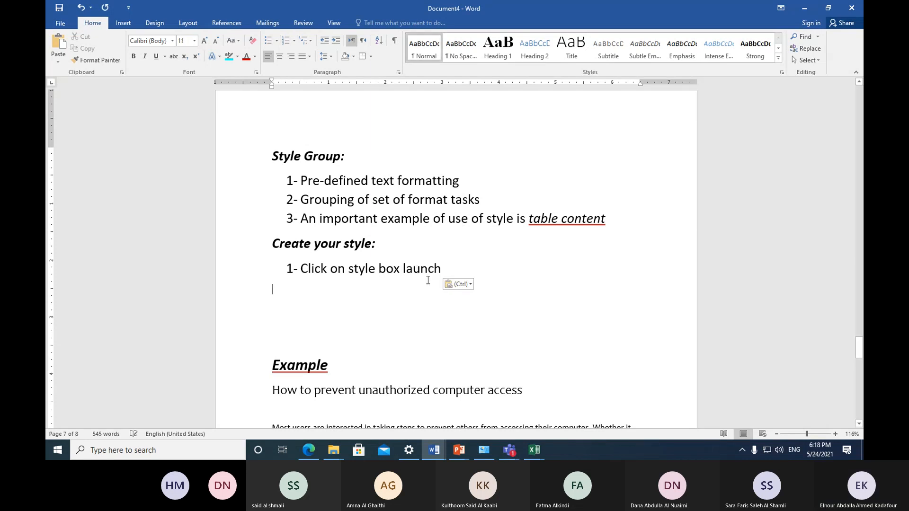
pyautogui.click(444, 268)
pyautogui.write('er')
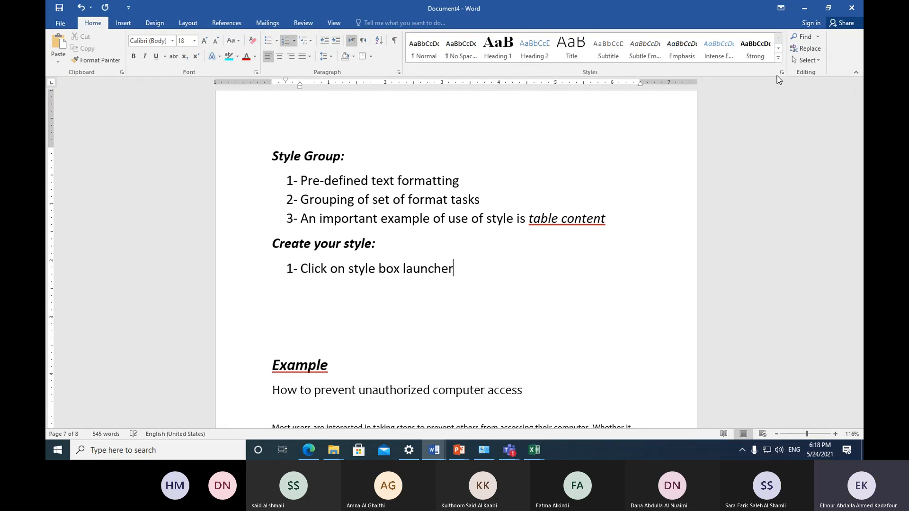
pyautogui.press('Return')
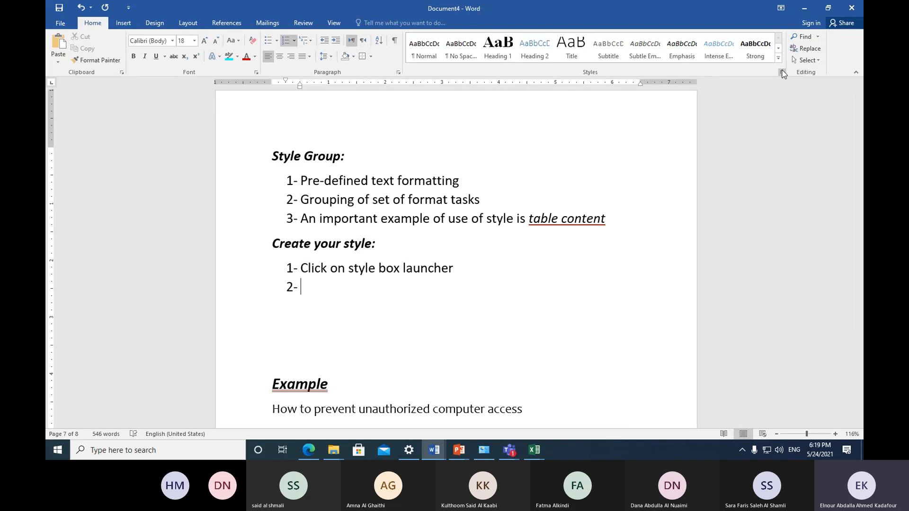
# Step: Display the full list of styles and enter "Click on new style" as the second list item
pyautogui.click(781, 73)
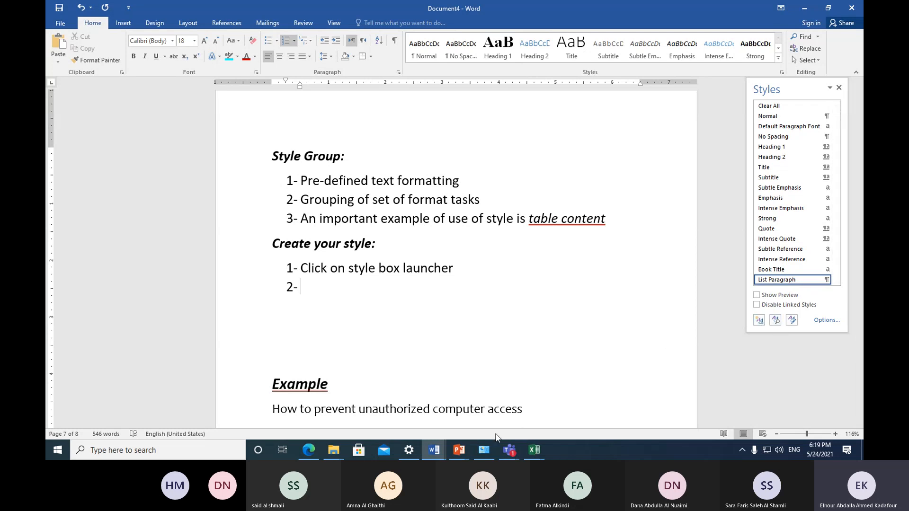
pyautogui.write('click on ')
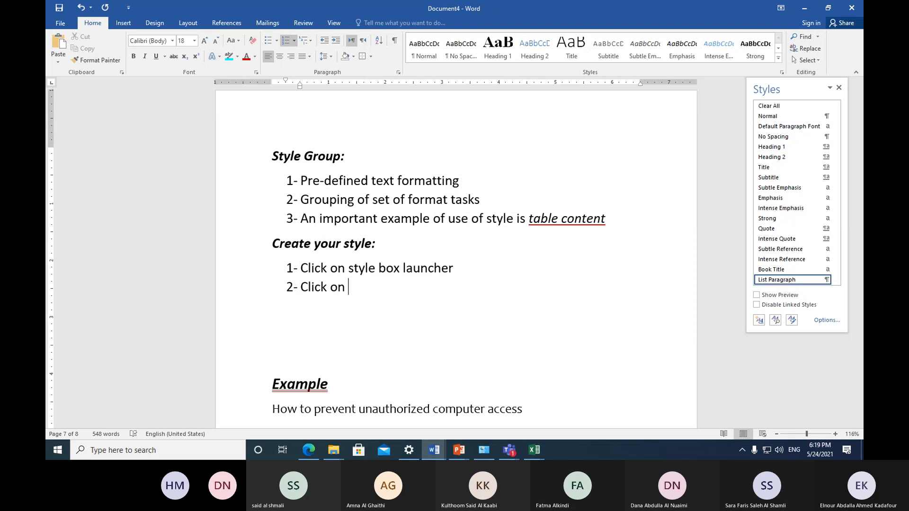
pyautogui.write('new ')
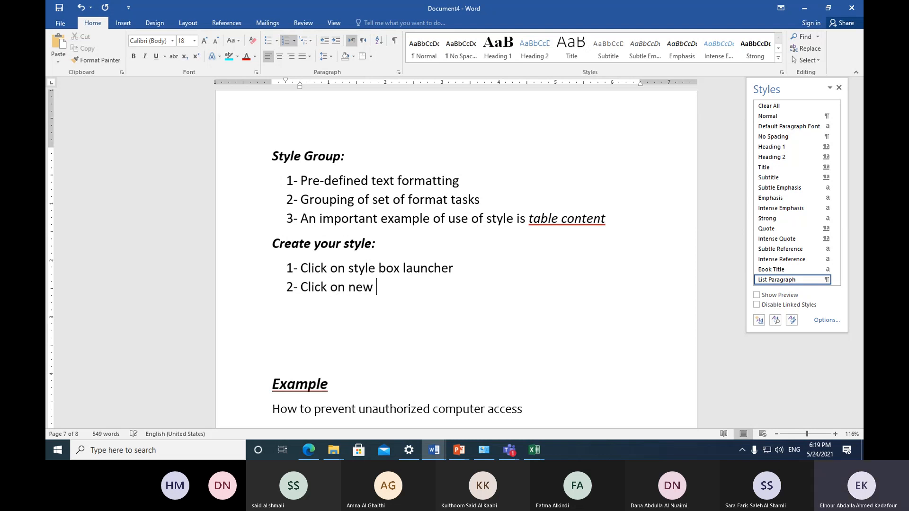
pyautogui.write('style')
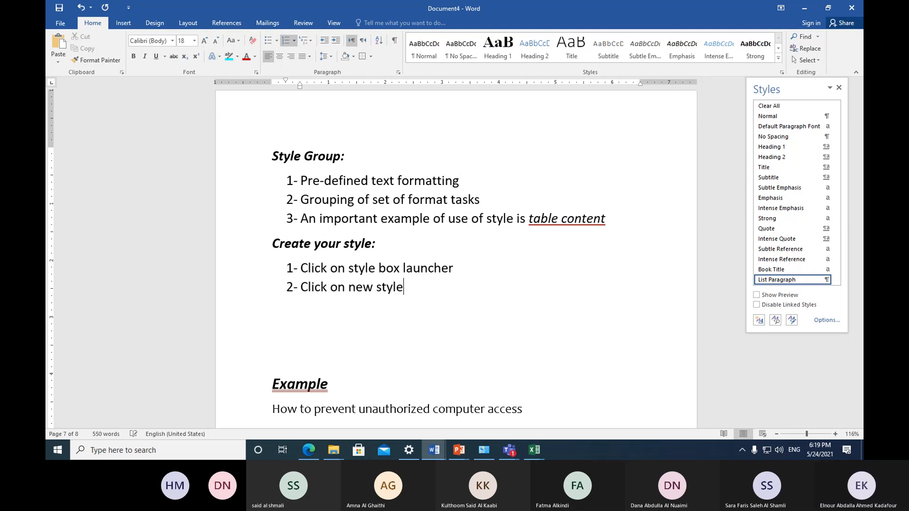
# Step: Create a new paragraph style named "My Style" from the current item's formatting, keeping it in the Styles gallery
pyautogui.click(758, 321)
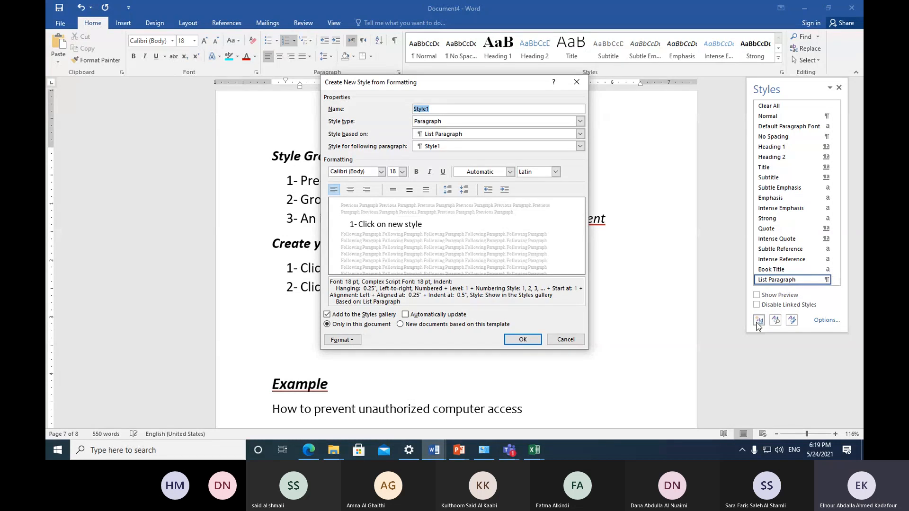
pyautogui.moveTo(461, 82); pyautogui.dragTo(612, 86)
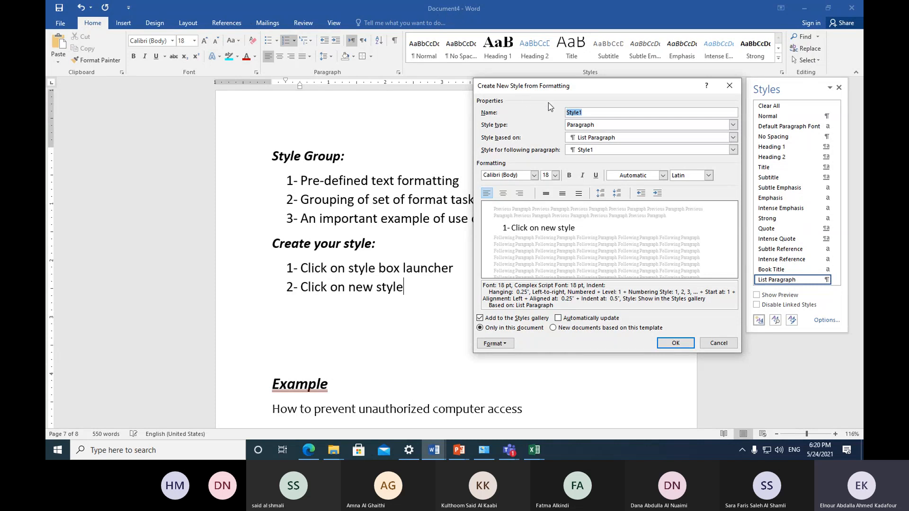
pyautogui.click(605, 114)
pyautogui.press('BackSpace')
pyautogui.write('M')
pyautogui.write('y')
pyautogui.write('1')
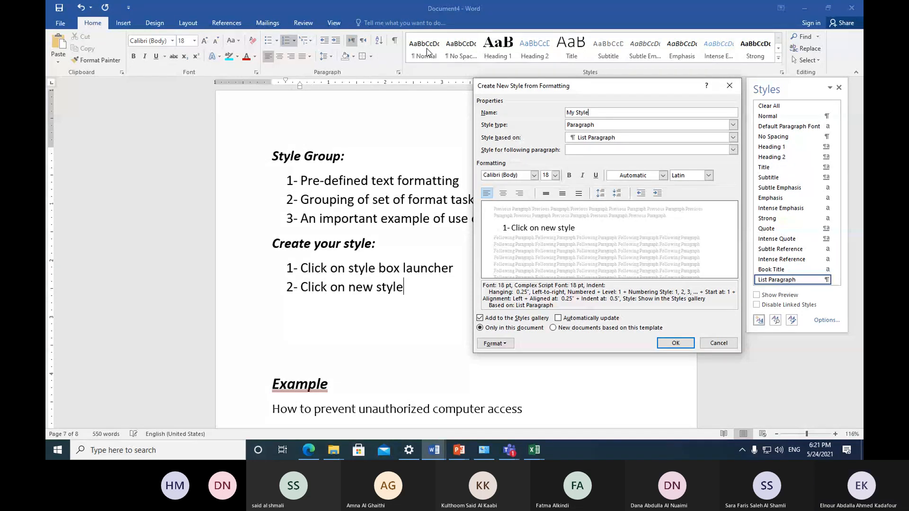
pyautogui.click(672, 344)
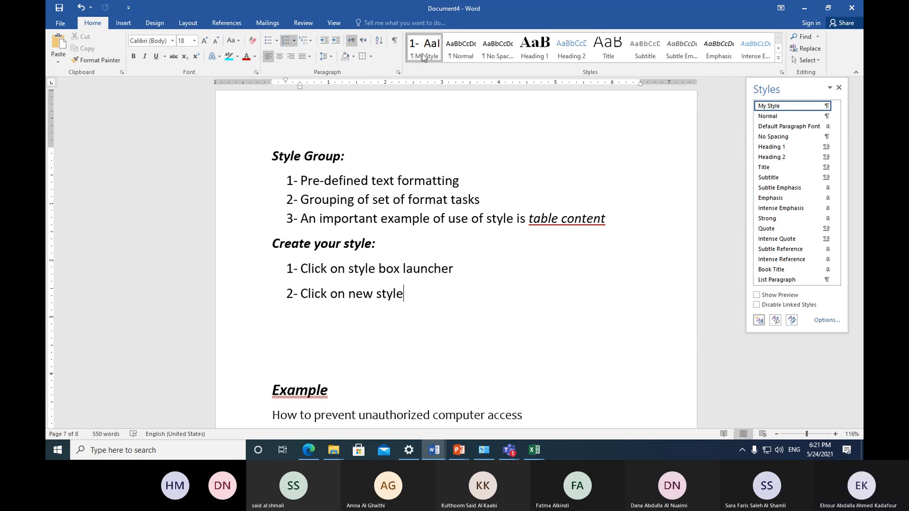
# Step: Review the modification settings of My Style and close them without changing anything
pyautogui.rightClick(423, 57)
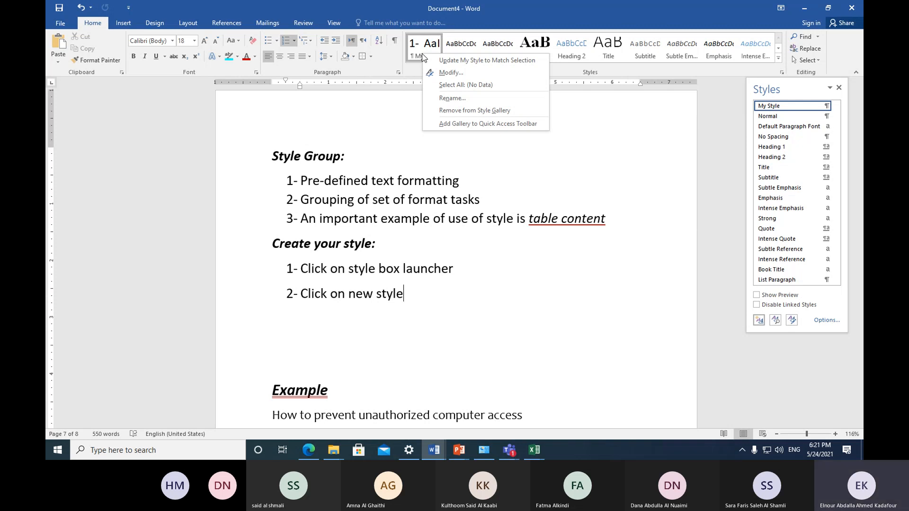
pyautogui.click(464, 72)
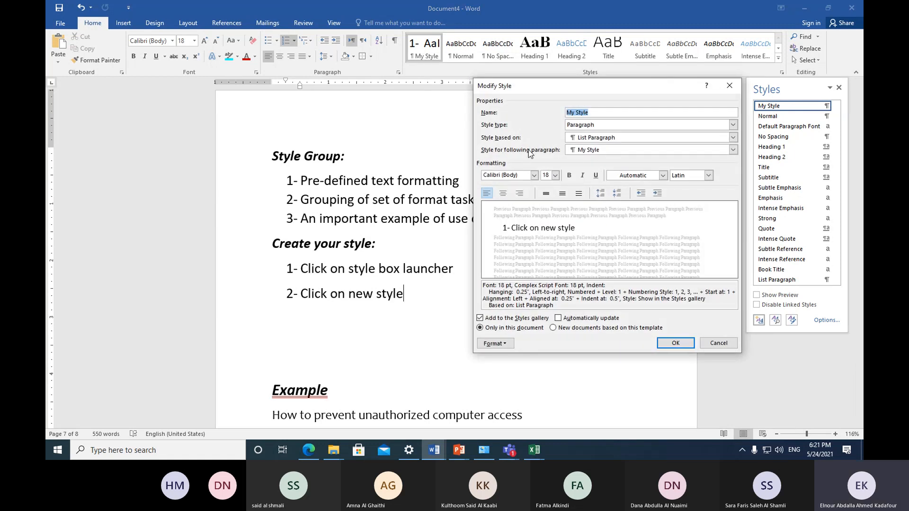
pyautogui.click(719, 344)
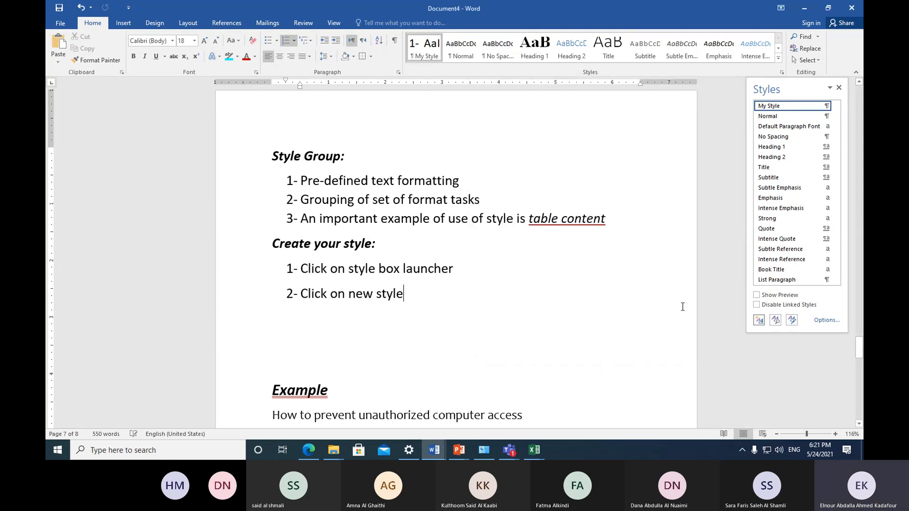
# Step: Remove My Style from the Styles gallery and hide the full list of styles
pyautogui.rightClick(425, 54)
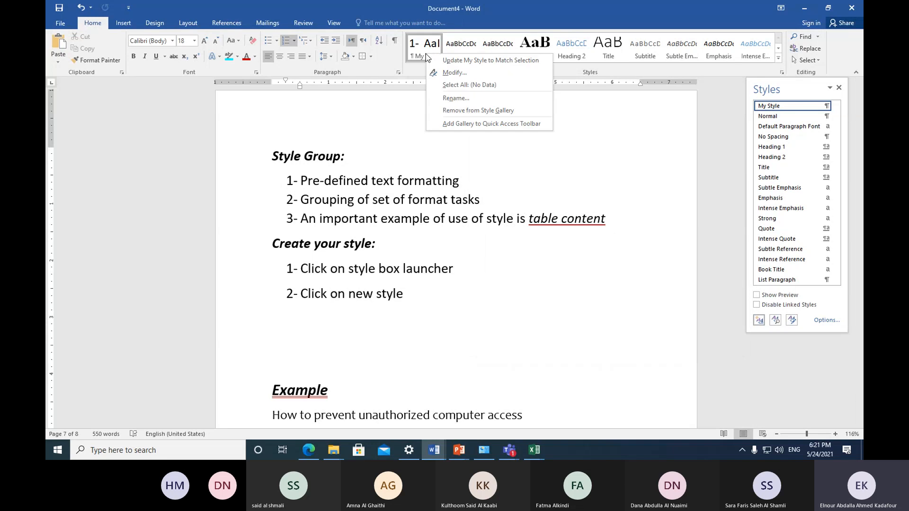
pyautogui.click(479, 112)
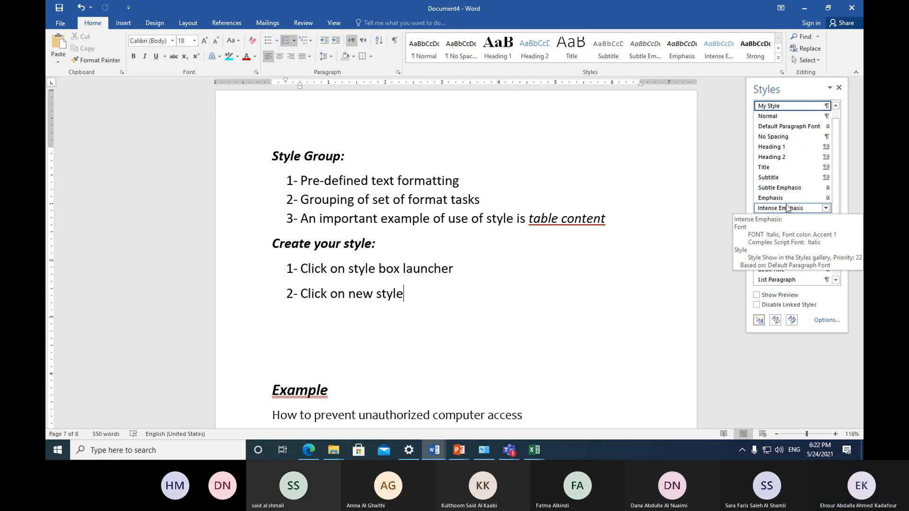
pyautogui.click(782, 73)
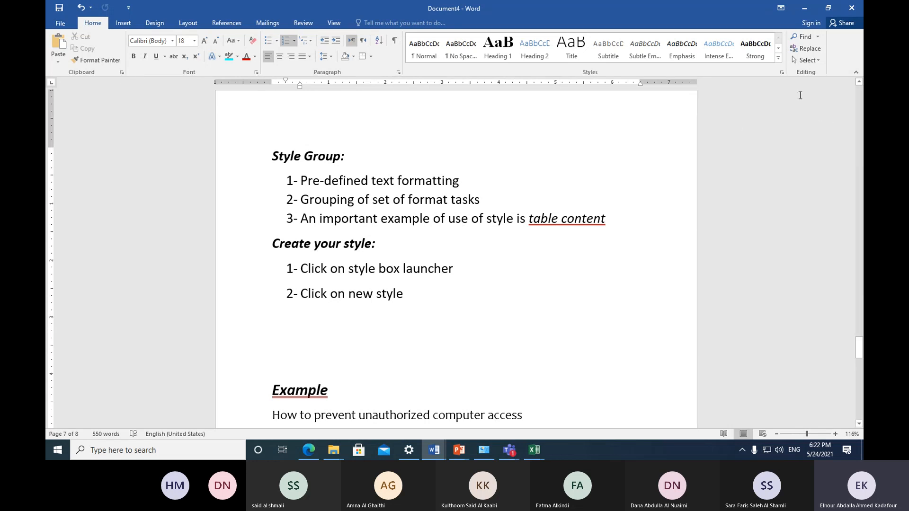
# Step: Show the full list of styles again and start another new style with the name "My Style"
pyautogui.click(782, 72)
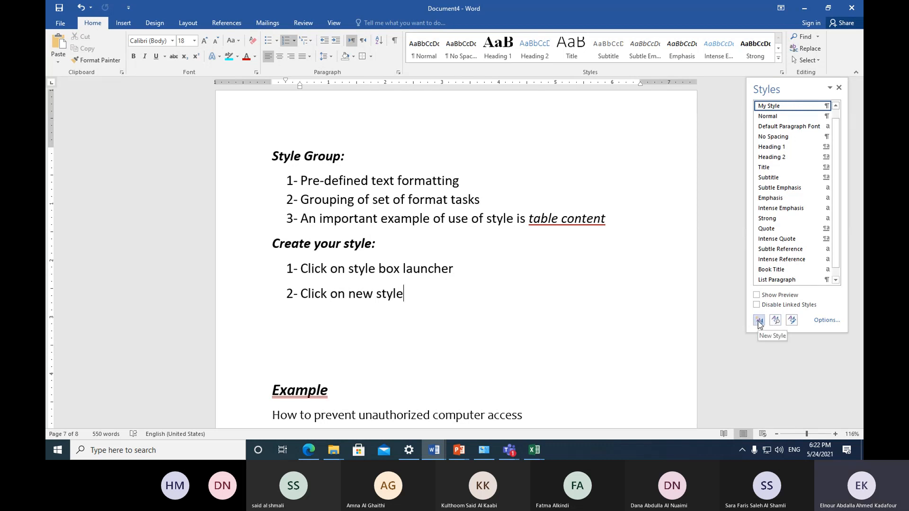
pyautogui.click(758, 321)
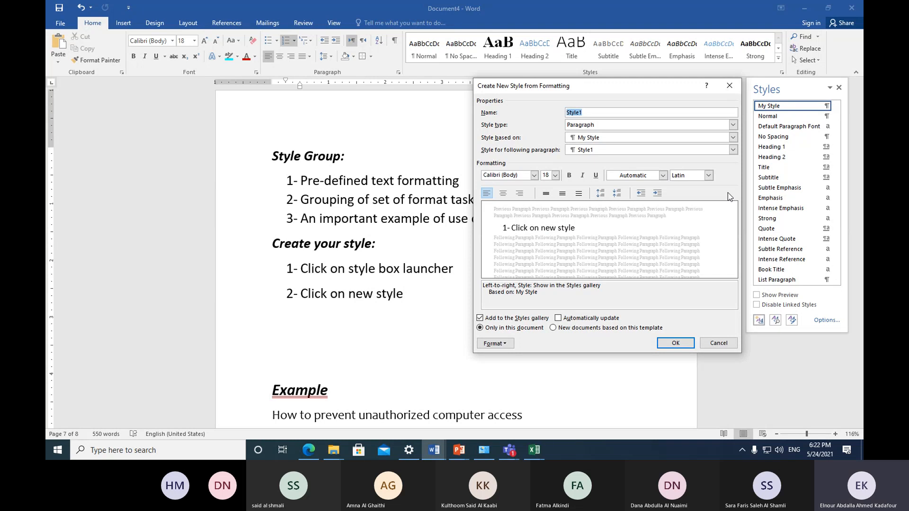
pyautogui.click(596, 111)
pyautogui.write('my')
pyautogui.press('End')
pyautogui.press('BackSpace')
pyautogui.press('Home')
pyautogui.write('M')
pyautogui.press('Delete')
pyautogui.click(675, 111)
# Step: Change the name of the new style to "My Style 1"
pyautogui.click(534, 176)
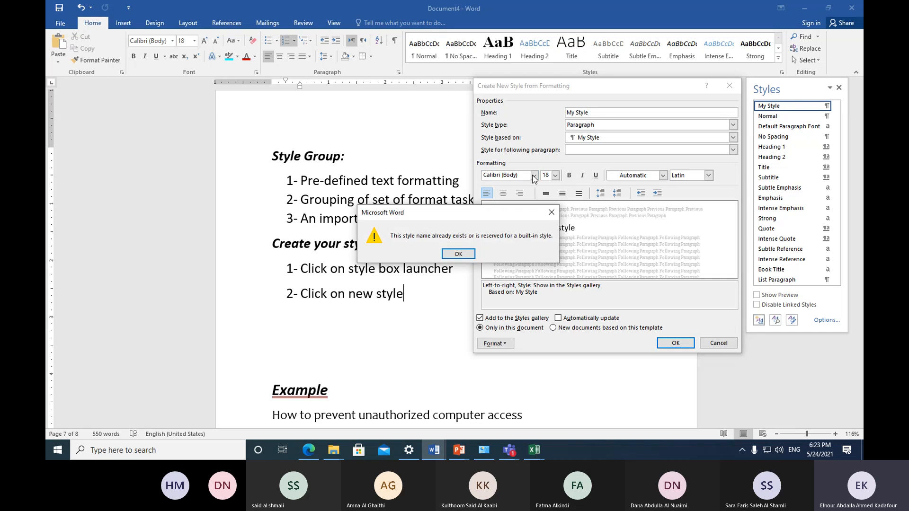
pyautogui.click(465, 253)
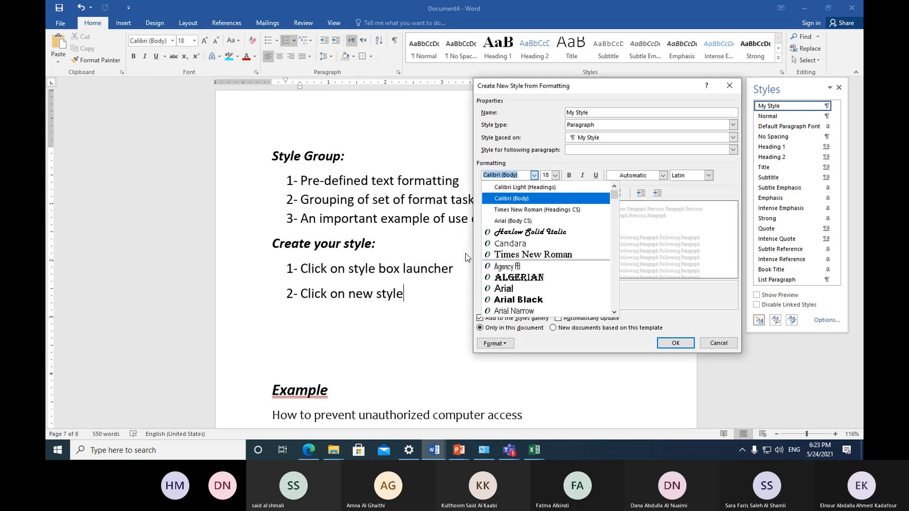
pyautogui.click(597, 113)
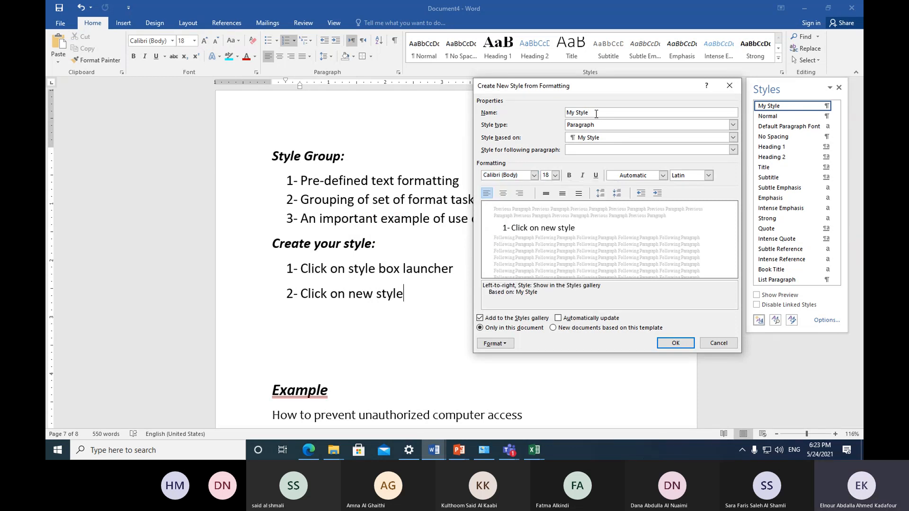
pyautogui.write('1')
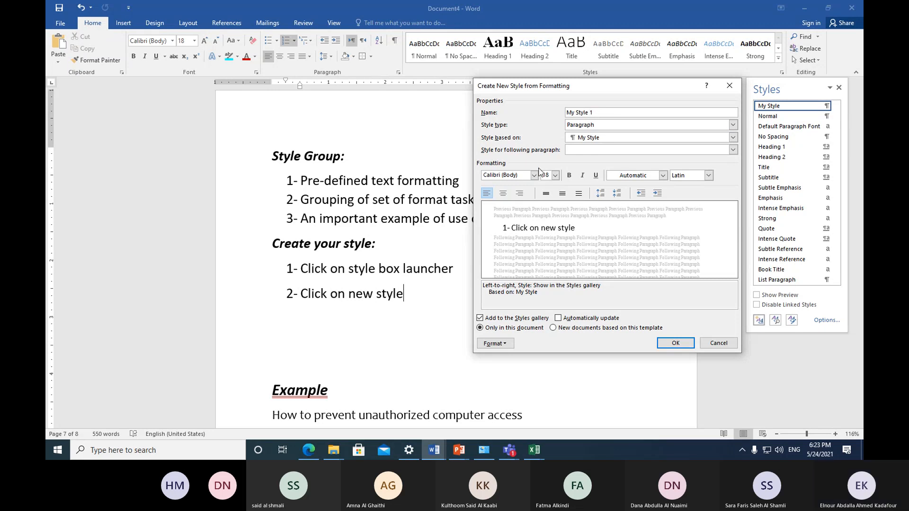
# Step: Set the font of My Style 1 to Bell MT
pyautogui.click(530, 175)
pyautogui.click(534, 176)
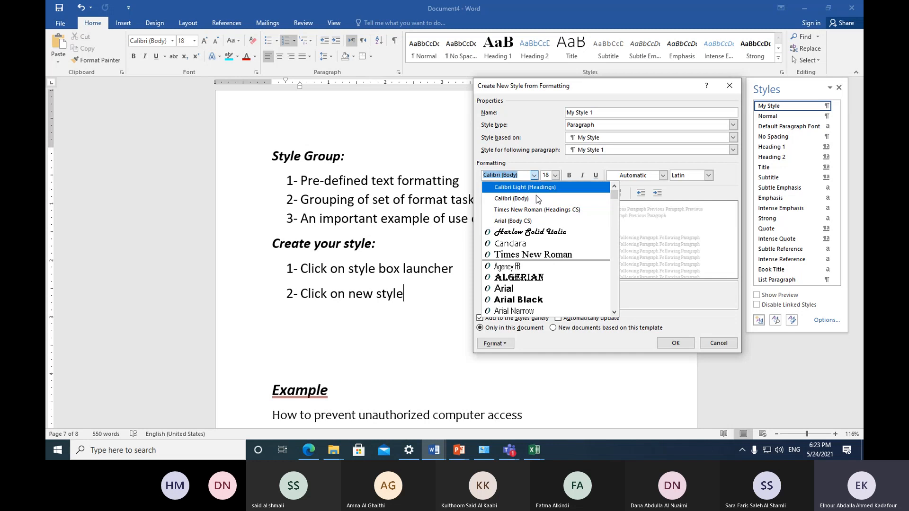
pyautogui.scroll(-3, 546, 281)
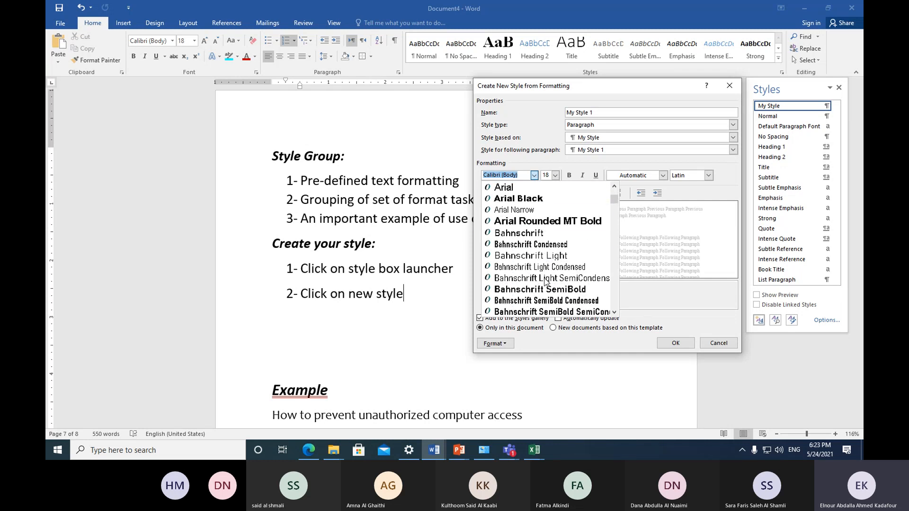
pyautogui.scroll(-4, 546, 281)
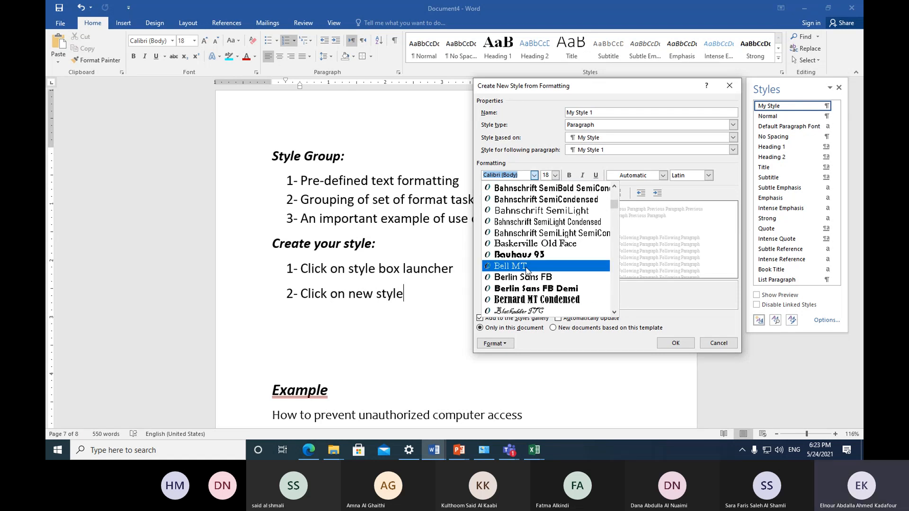
pyautogui.click(527, 268)
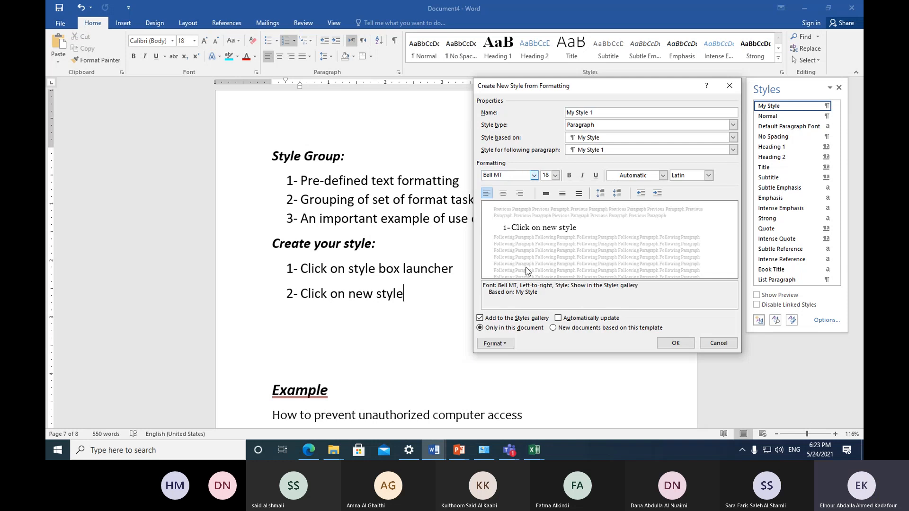
# Step: Format My Style 1 as 15 pt italic text in the dark red recent color
pyautogui.click(548, 175)
pyautogui.write('1')
pyautogui.click(582, 175)
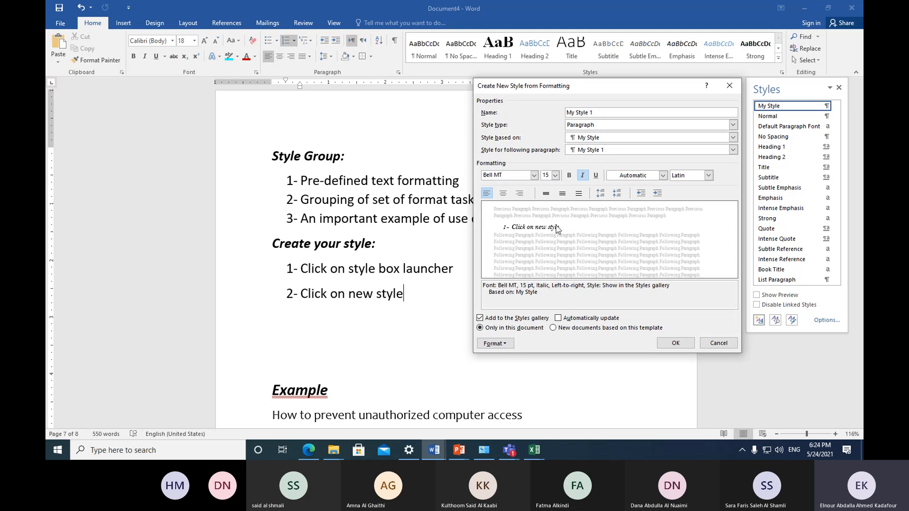
pyautogui.click(663, 176)
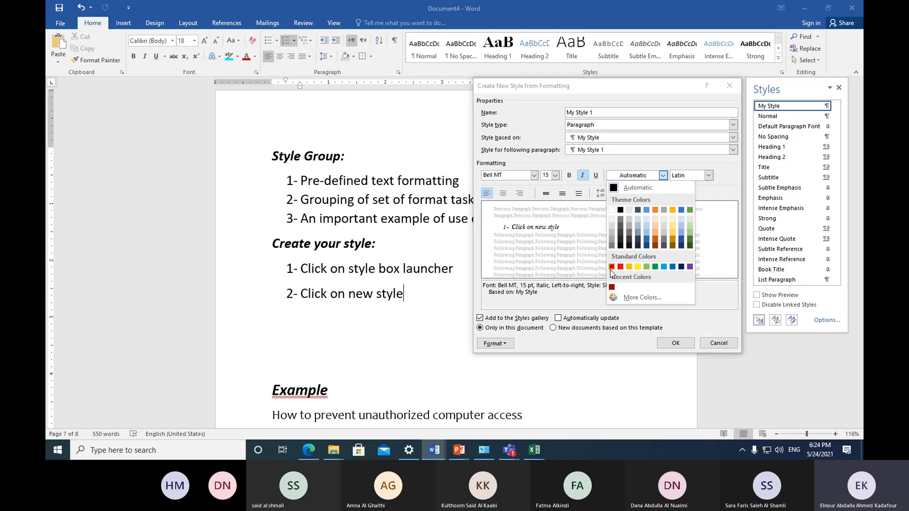
pyautogui.click(612, 287)
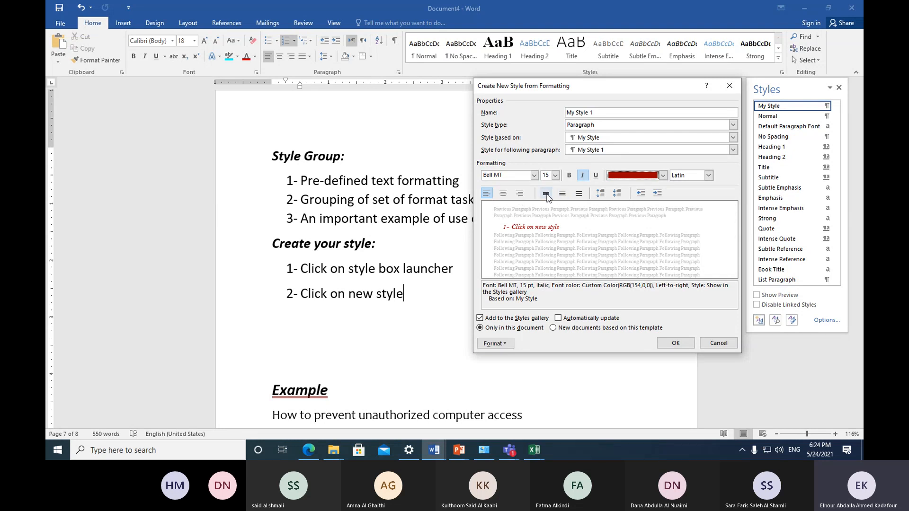
# Step: Give My Style 1 a line spacing of 1.5 lines and a 0.5" indent, and create the style
pyautogui.click(561, 194)
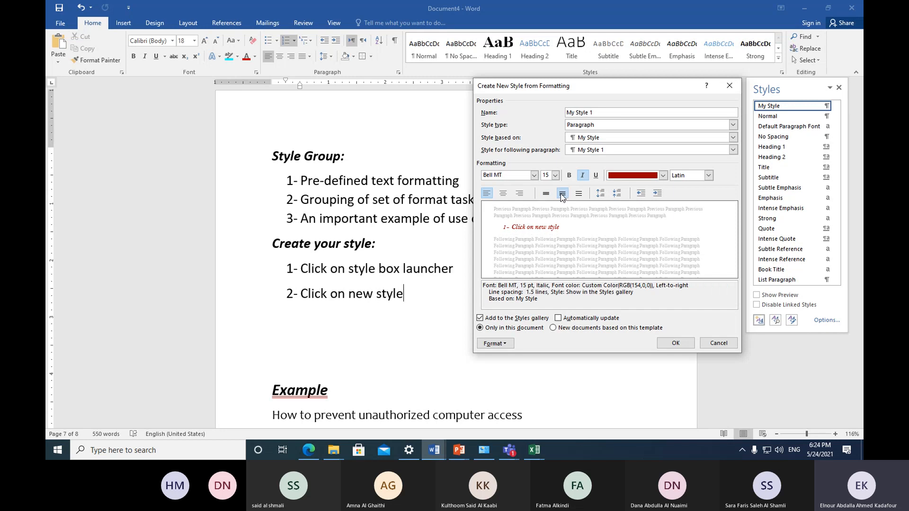
pyautogui.click(578, 194)
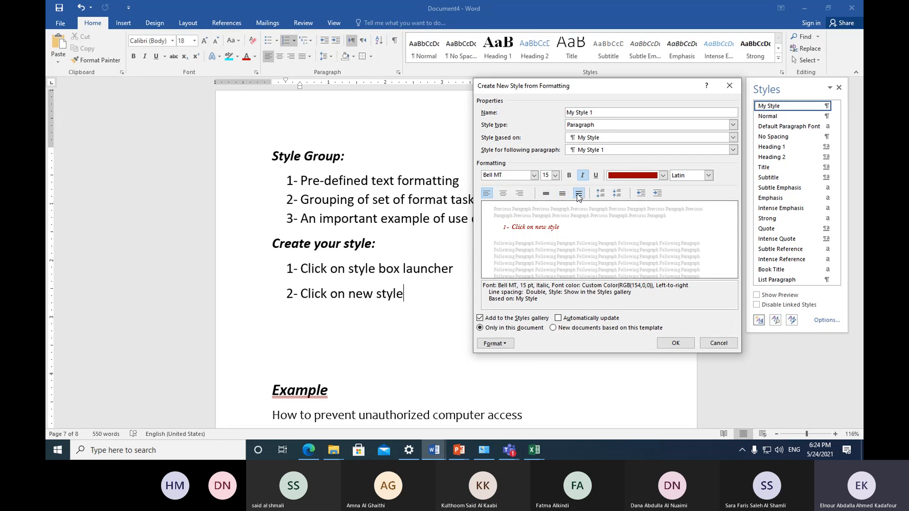
pyautogui.click(562, 193)
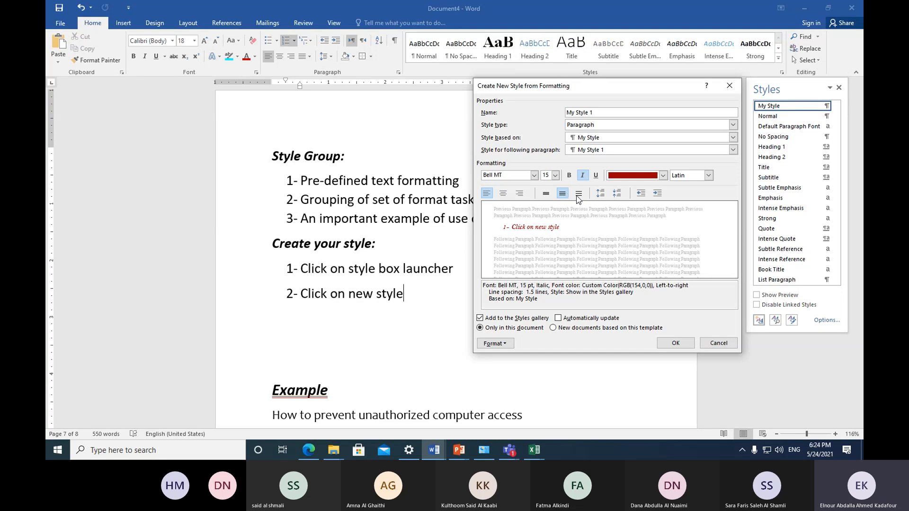
pyautogui.click(657, 193)
pyautogui.click(642, 195)
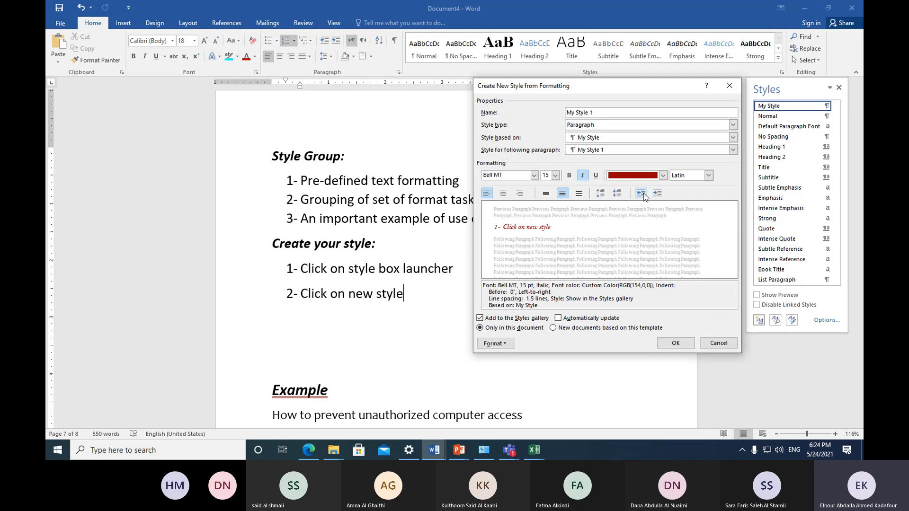
pyautogui.click(657, 194)
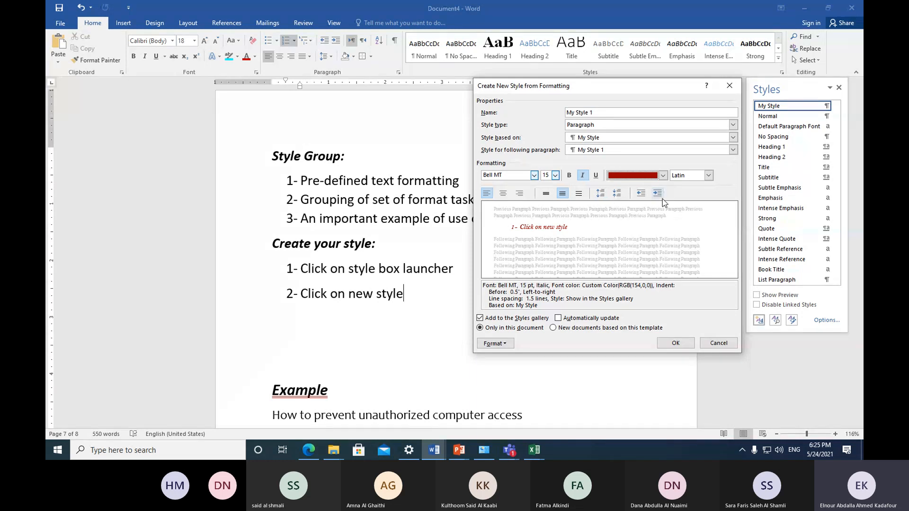
pyautogui.click(676, 343)
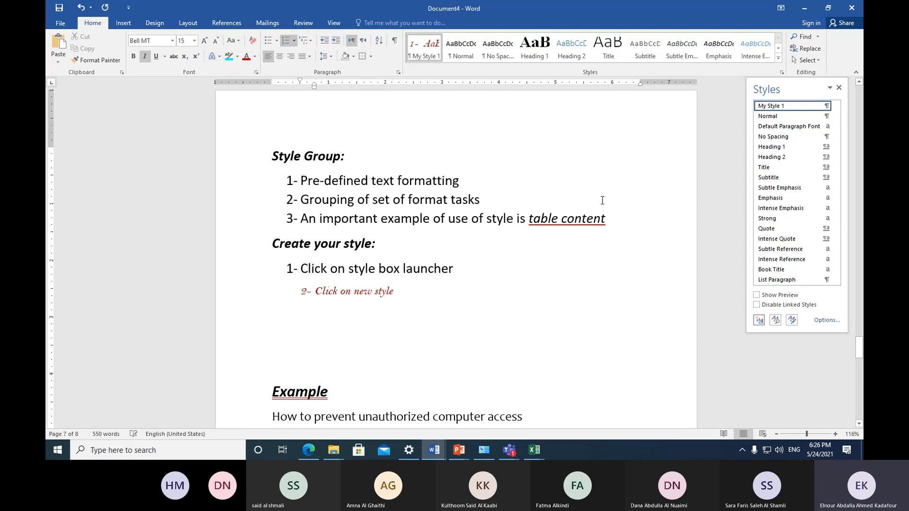
# Step: Apply My Style 1 to the item "Click on style box launcher" and start a third item after "Click on new style"
pyautogui.click(422, 266)
pyautogui.click(426, 47)
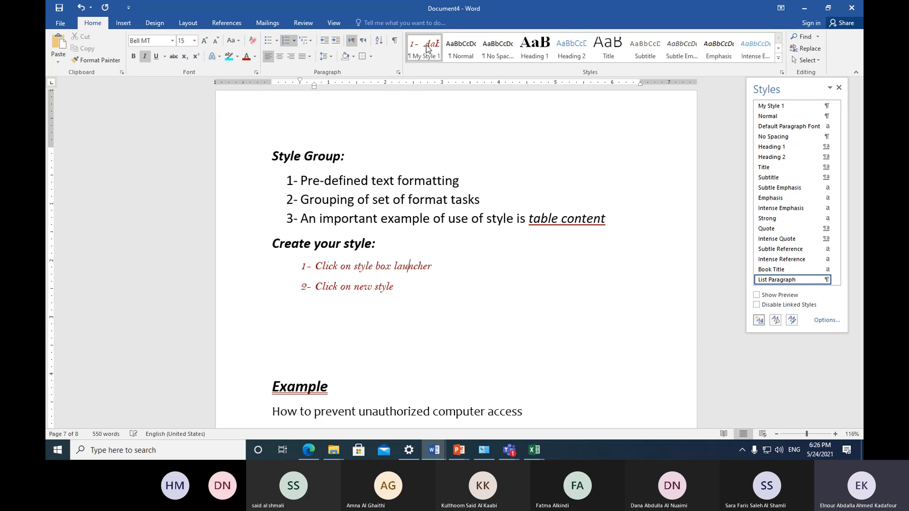
pyautogui.click(415, 284)
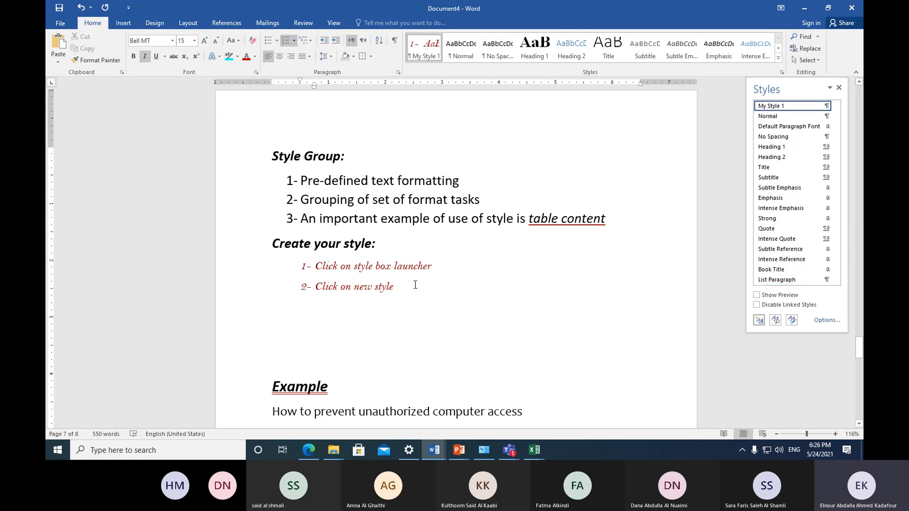
pyautogui.press('Return')
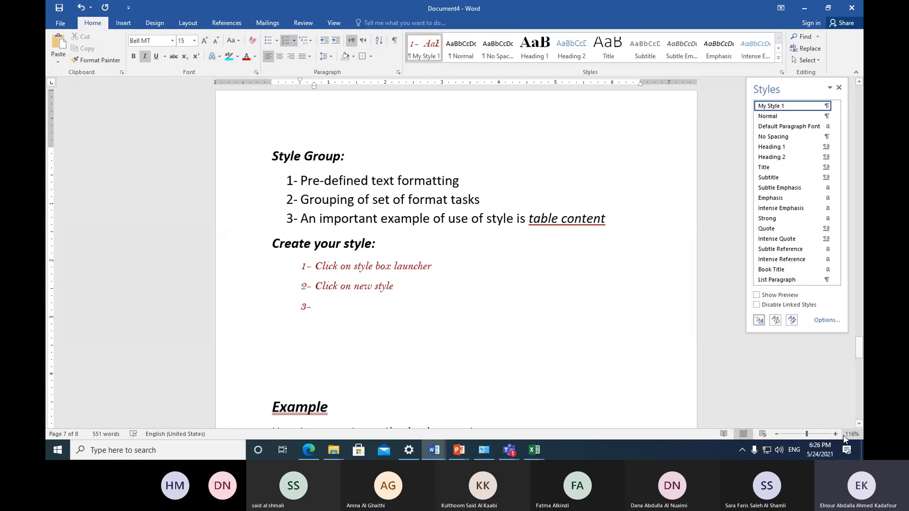
# Step: Write "Style name (property section)" as the third item under "Create your style:" and add an empty fourth item
pyautogui.click(836, 434)
pyautogui.click(835, 434)
pyautogui.click(835, 434)
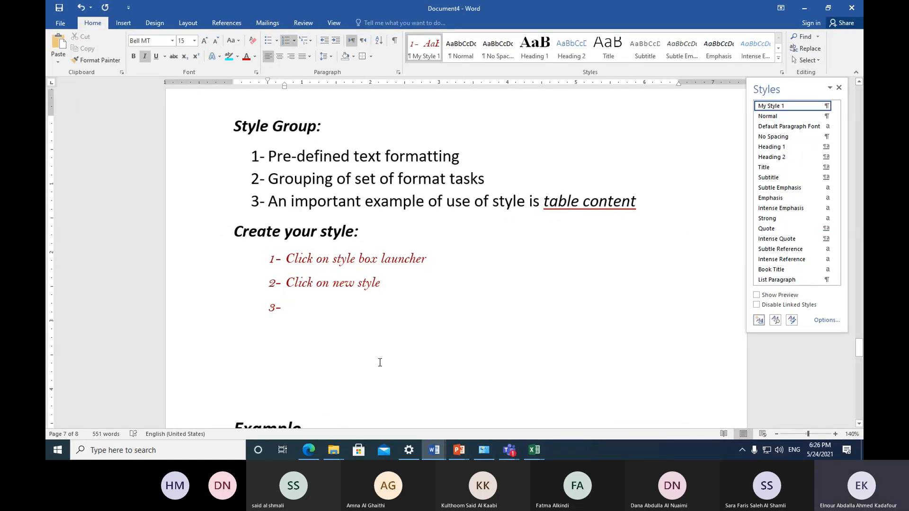
pyautogui.write('sty')
pyautogui.write('le name')
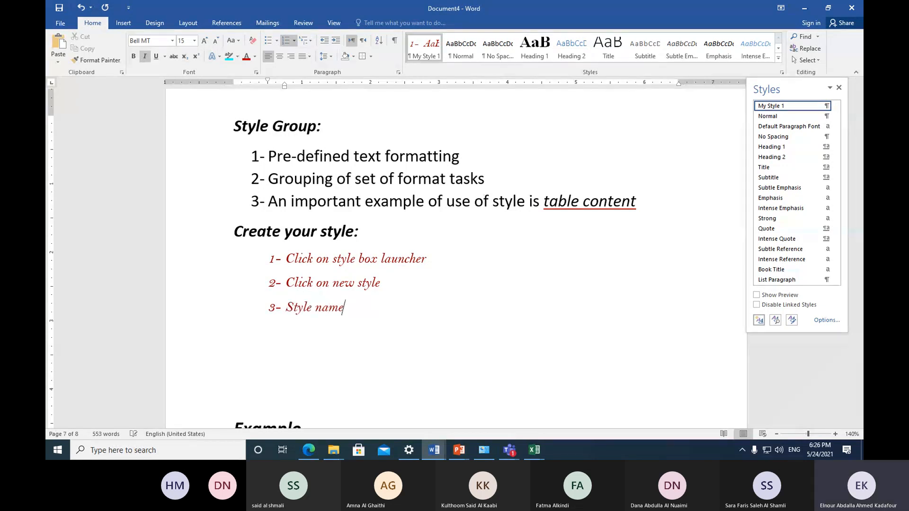
pyautogui.press('Return')
pyautogui.click(381, 313)
pyautogui.write('(prope')
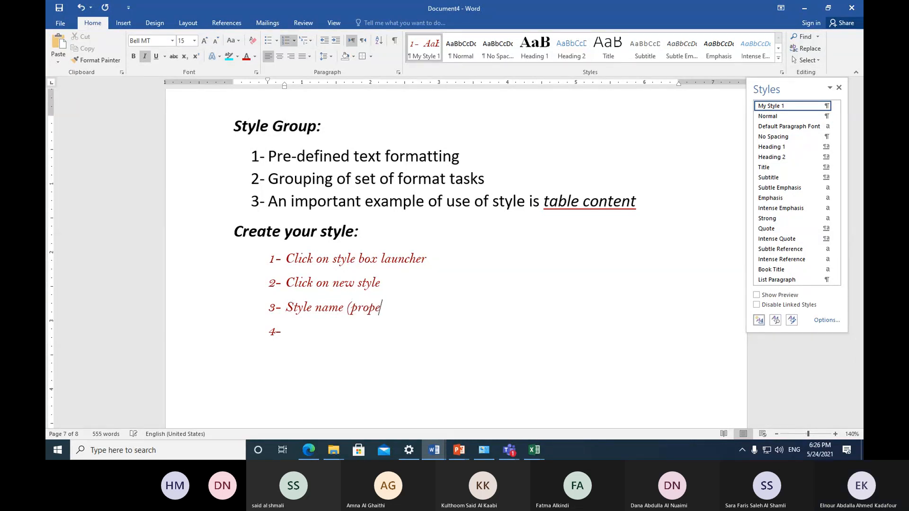
pyautogui.write('rty section')
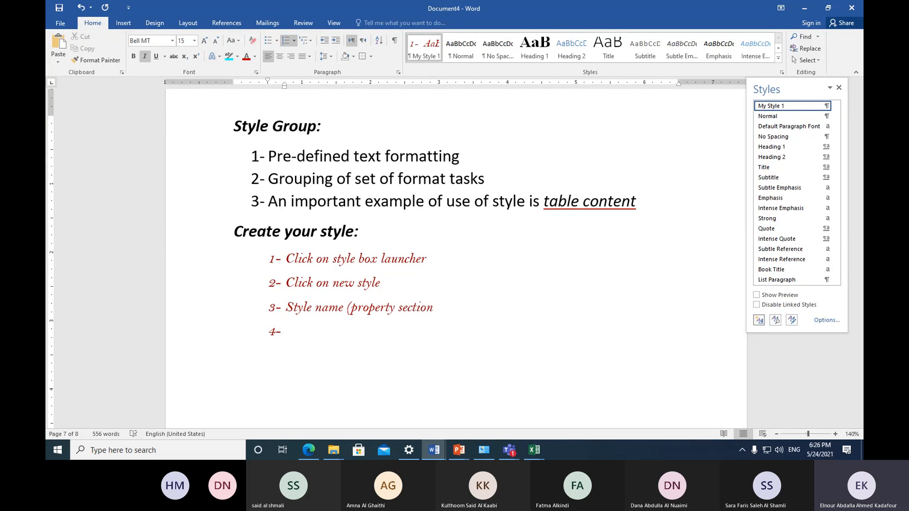
pyautogui.write(')')
# Step: Write "Font type" and "Font size" as the fourth and fifth items of the list
pyautogui.click(327, 331)
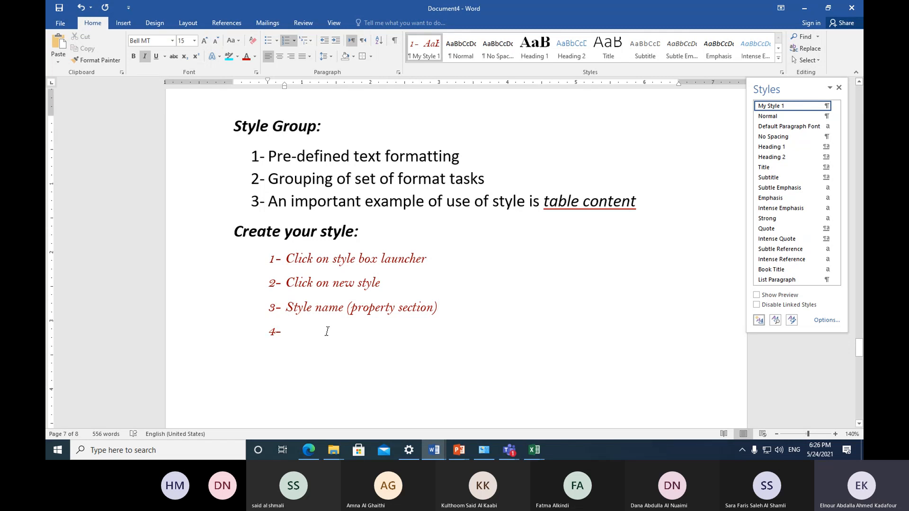
pyautogui.write('fon')
pyautogui.write('type')
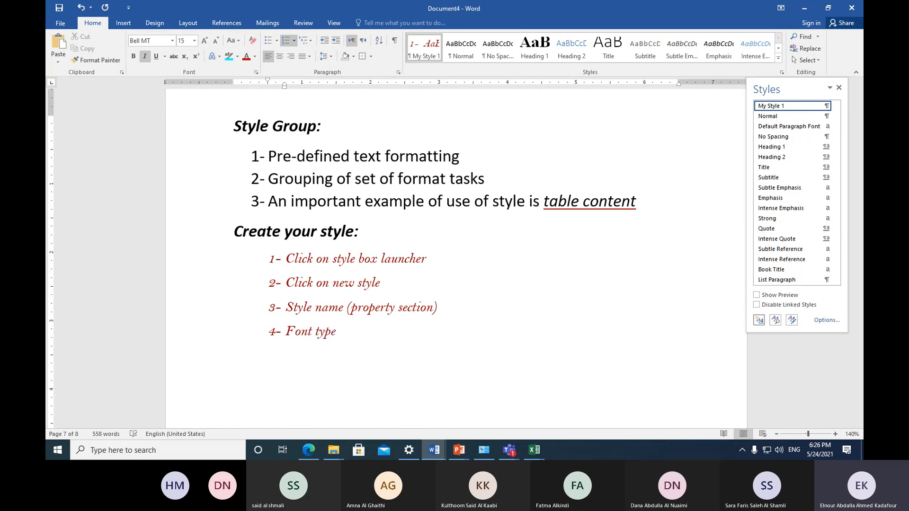
pyautogui.press('Return')
pyautogui.write('Font size')
pyautogui.press('Return')
# Step: Write "Effects (B, I, U)" and "Font color" as the sixth and seventh items of the list
pyautogui.scroll(-3, 454, 256)
pyautogui.write('effec')
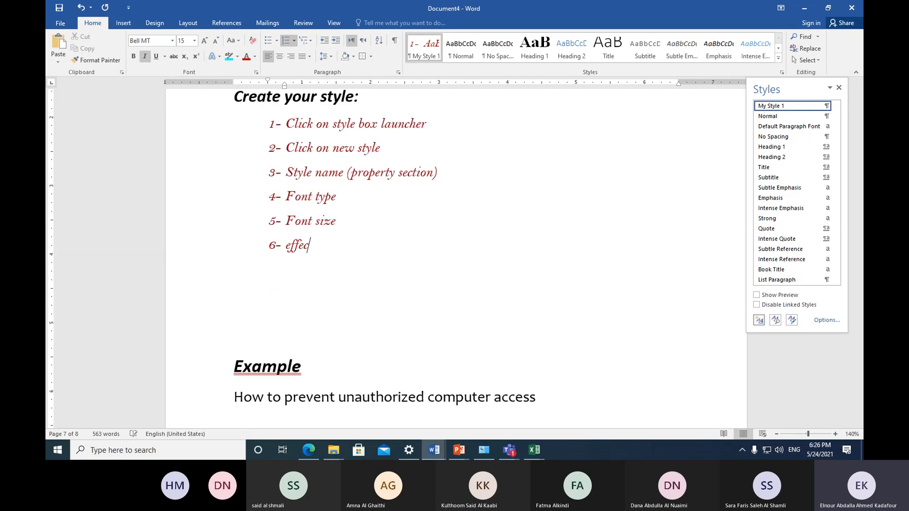
pyautogui.write('ts (B, ')
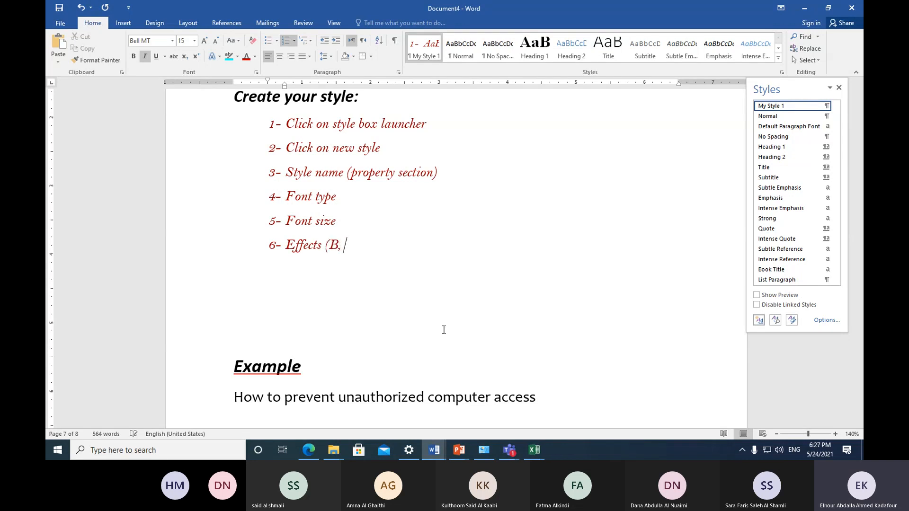
pyautogui.write('I, U)')
pyautogui.press('Return')
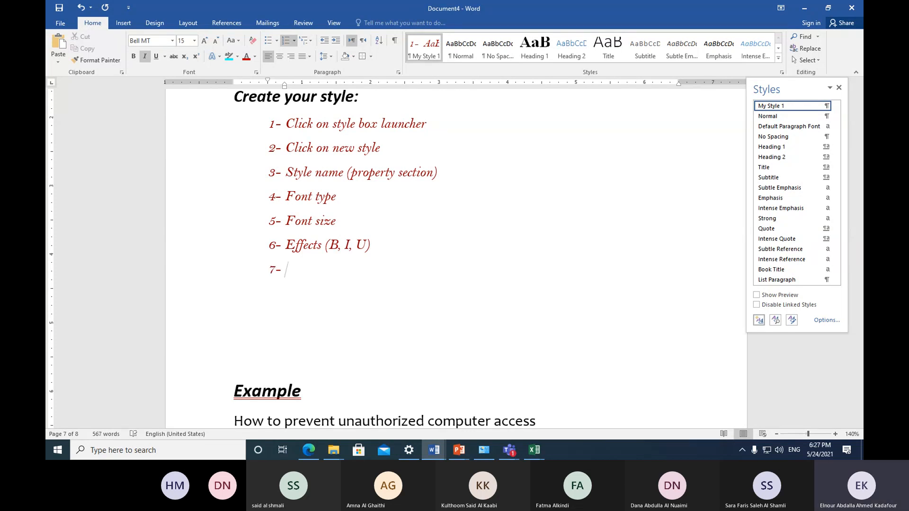
pyautogui.write('Font color')
pyautogui.press('Return')
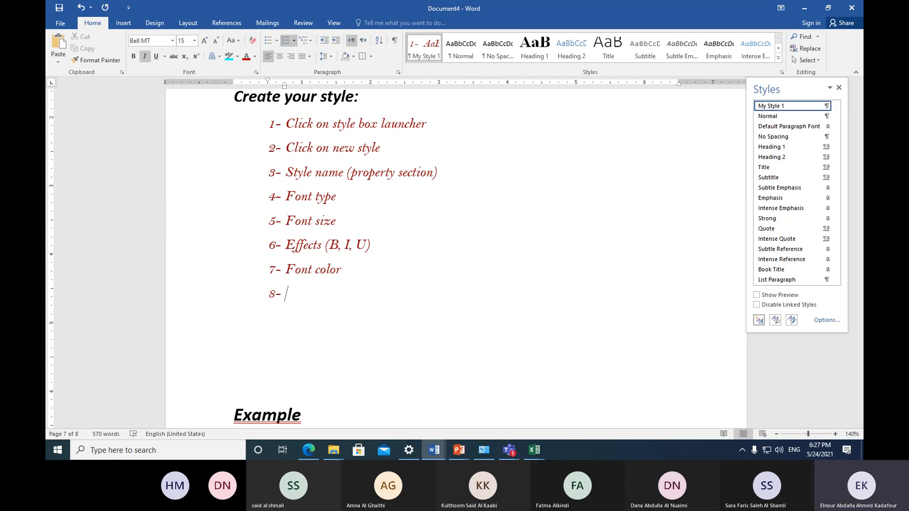
# Step: Write "Alignment" as the eighth item of the list and correct its spelling
pyautogui.write('alignmebt')
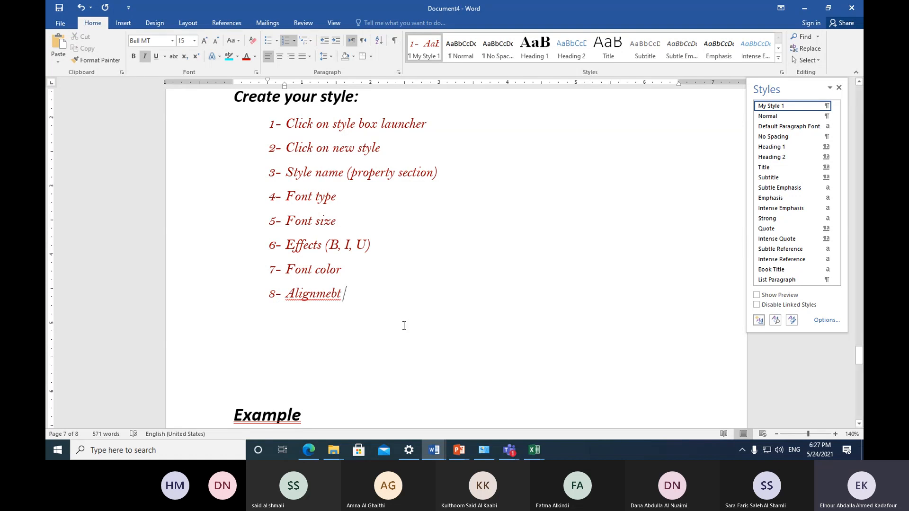
pyautogui.press('BackSpace')
pyautogui.press('BackSpace')
pyautogui.press('BackSpace')
pyautogui.write('t')
pyautogui.click(303, 296)
pyautogui.write('n')
pyautogui.rightClick(333, 296)
pyautogui.click(350, 306)
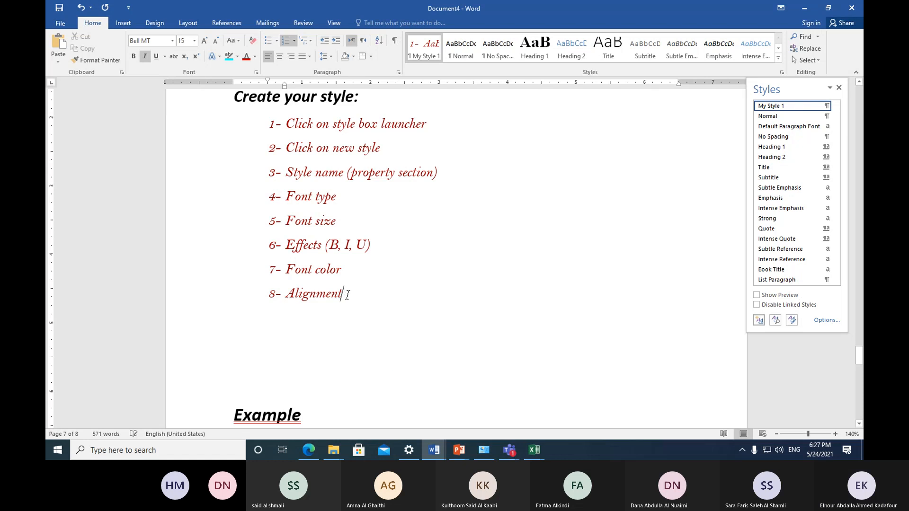
# Step: Append "(left, center, ustigy" to the eighth list item, "Alignment"
pyautogui.click(375, 306)
pyautogui.write('(le')
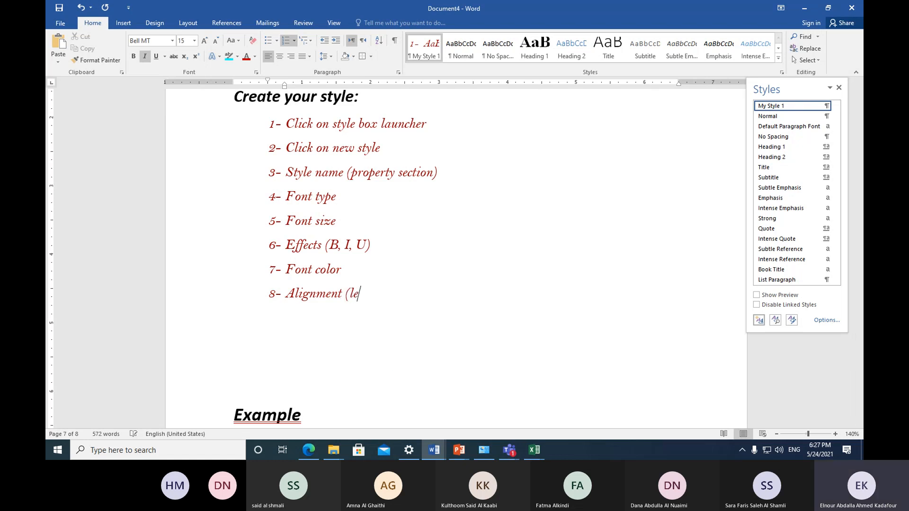
pyautogui.write('ft, ce')
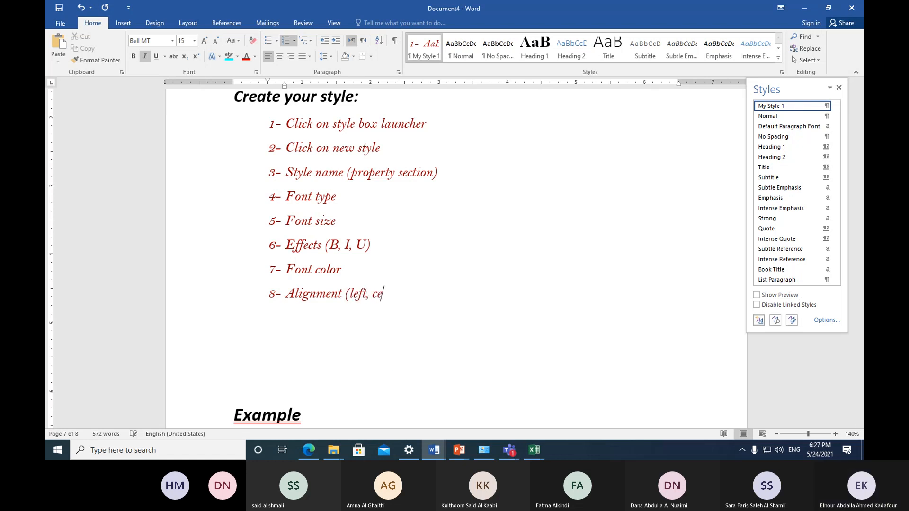
pyautogui.write('nter, ustigy')
# Step: Rework the third alignment option in the eighth item into "justiy" and close the parenthesis
pyautogui.press('Left')
pyautogui.press('Left')
pyautogui.press('Left')
pyautogui.press('Left')
pyautogui.press('Left')
pyautogui.press('Left')
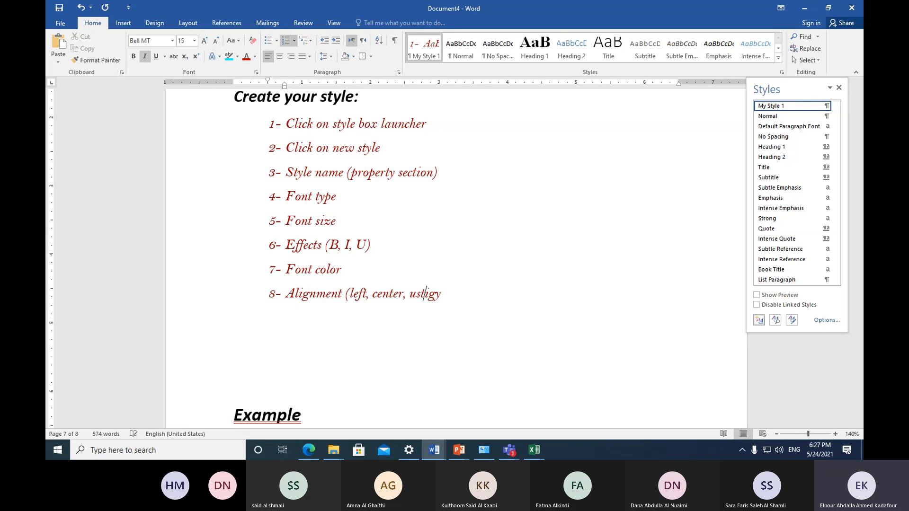
pyautogui.write('j')
pyautogui.press('Right')
pyautogui.press('Right')
pyautogui.press('Right')
pyautogui.press('Right')
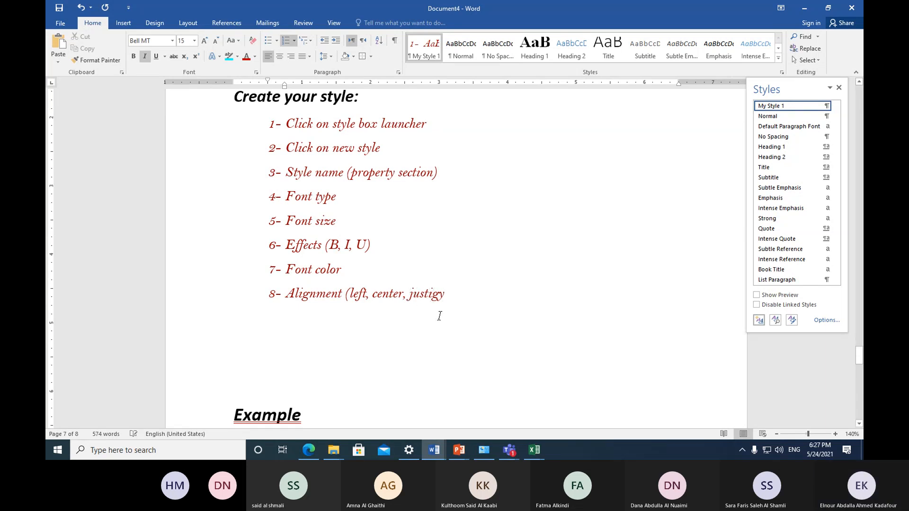
pyautogui.press('Delete')
pyautogui.click(446, 299)
pyautogui.write(')')
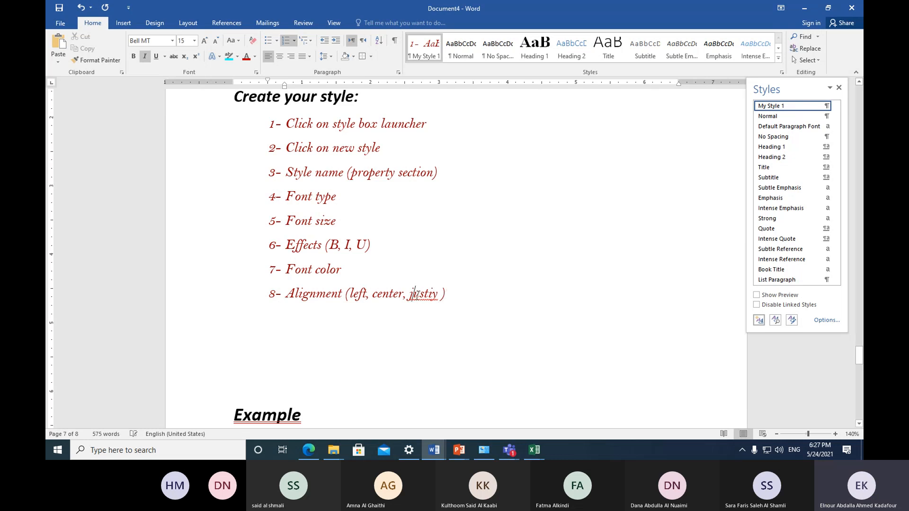
# Step: Replace the third alignment option in the eighth item with "reight"
pyautogui.doubleClick(418, 295)
pyautogui.write('reight')
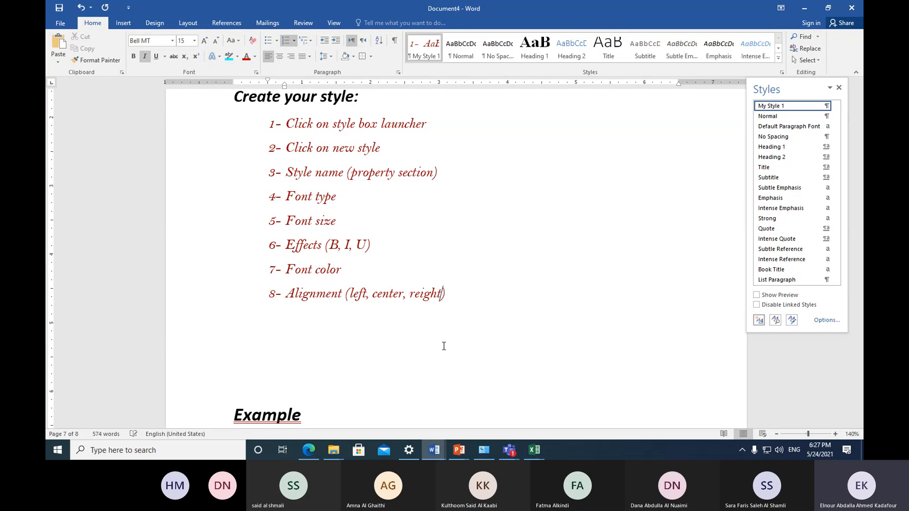
pyautogui.click(452, 298)
# Step: Write "Line spacing" as the ninth list item and correct the eighth item's third option to "right"
pyautogui.press('Return')
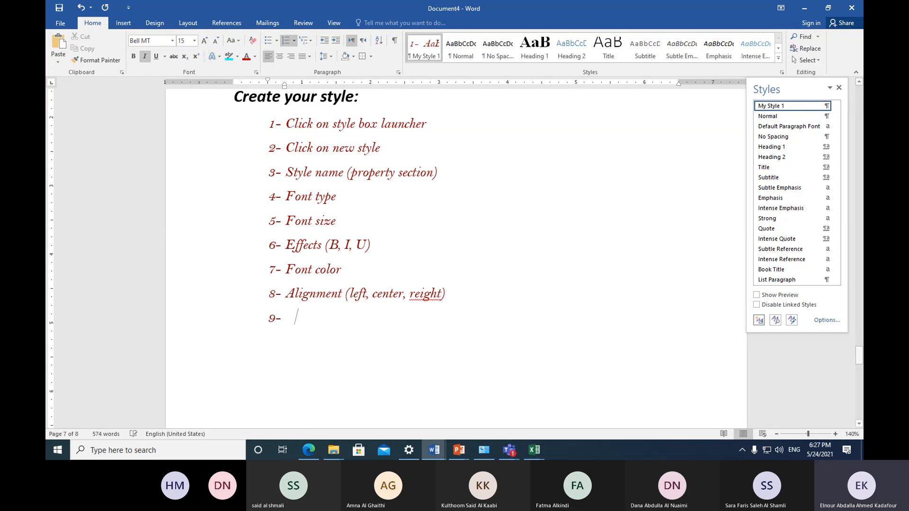
pyautogui.write('li')
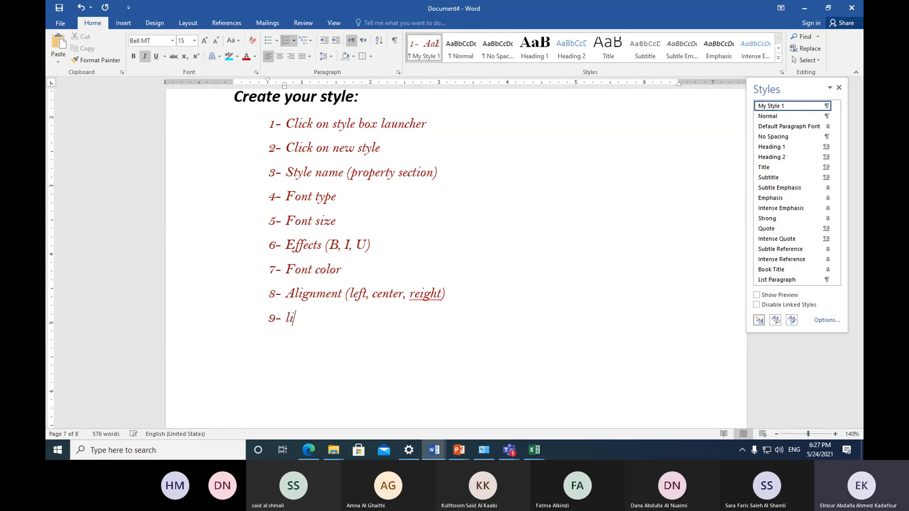
pyautogui.write('ne s')
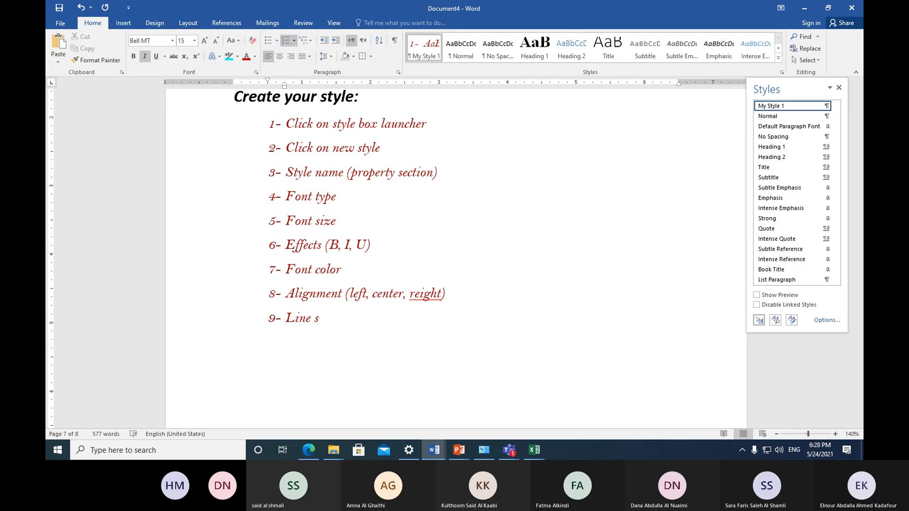
pyautogui.write('pacing')
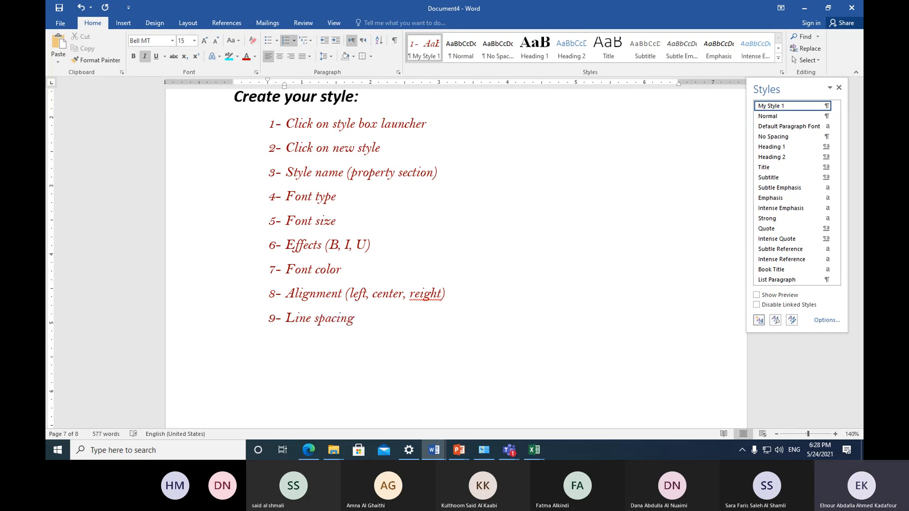
pyautogui.click(415, 297)
pyautogui.press('BackSpace')
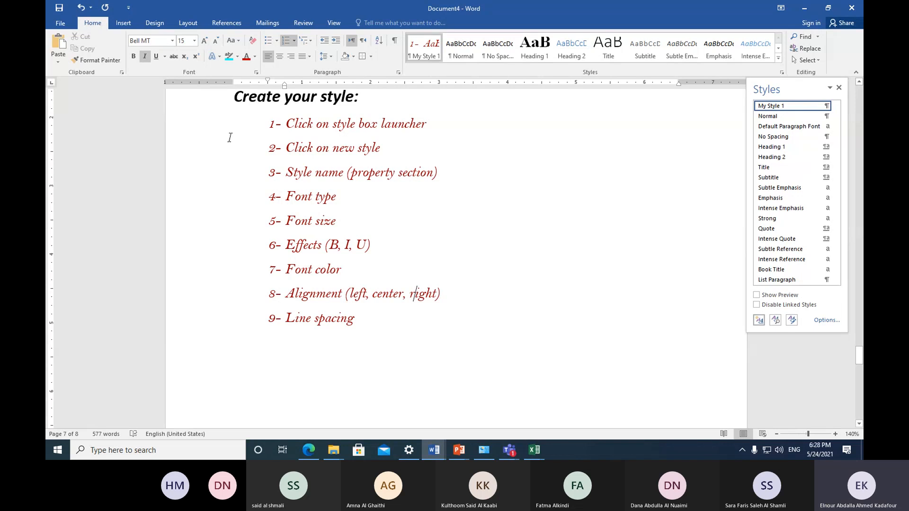
pyautogui.moveTo(220, 135); pyautogui.dragTo(227, 321)
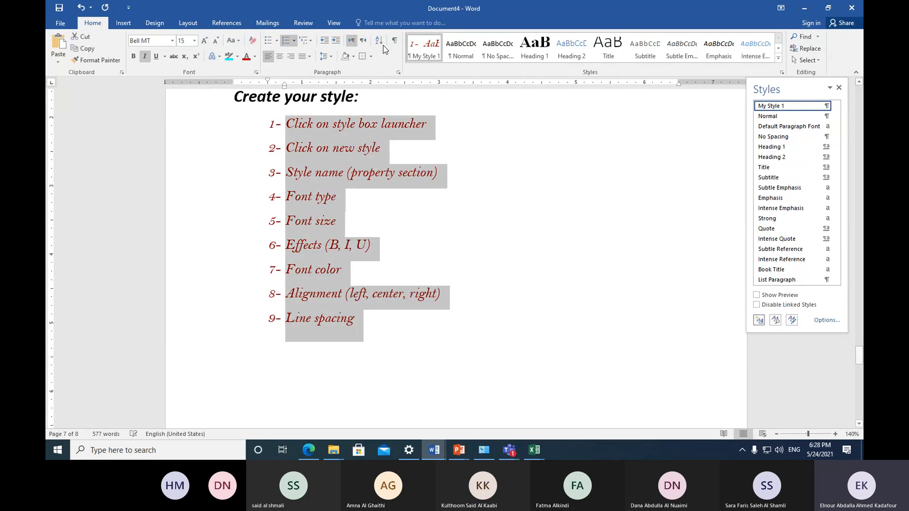
pyautogui.click(431, 158)
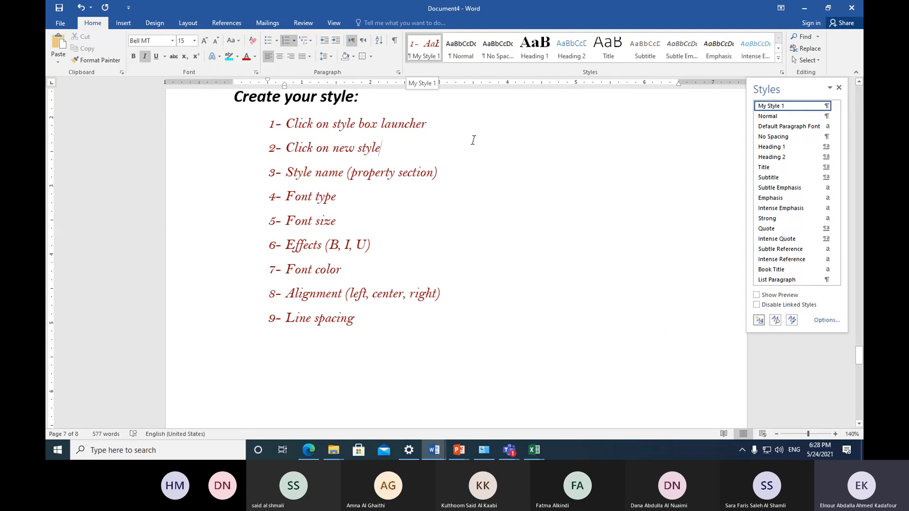
# Step: Add an empty tenth item below "Line spacing" in the list
pyautogui.click(380, 324)
pyautogui.press('Return')
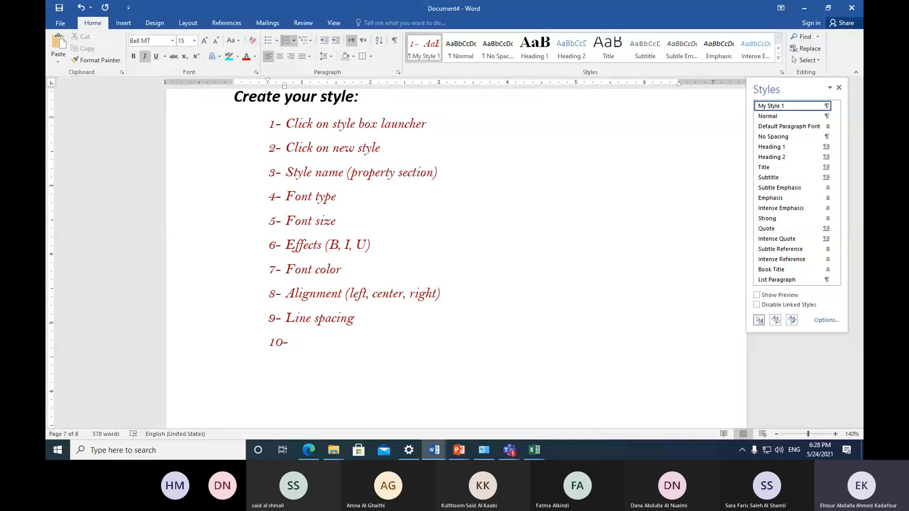
pyautogui.scroll(-3, 385, 339)
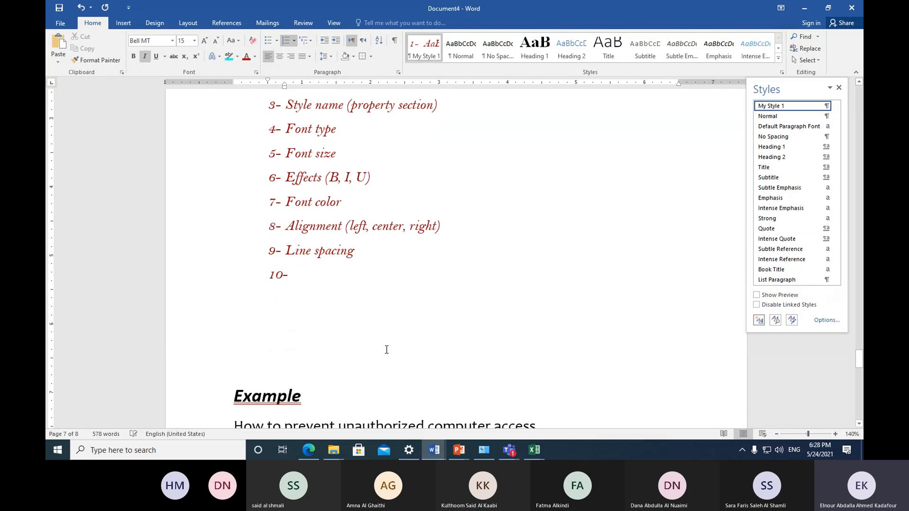
# Step: Switch to the Edge browser to view the keyboard picture, and return to Document4 in Word
pyautogui.click(311, 451)
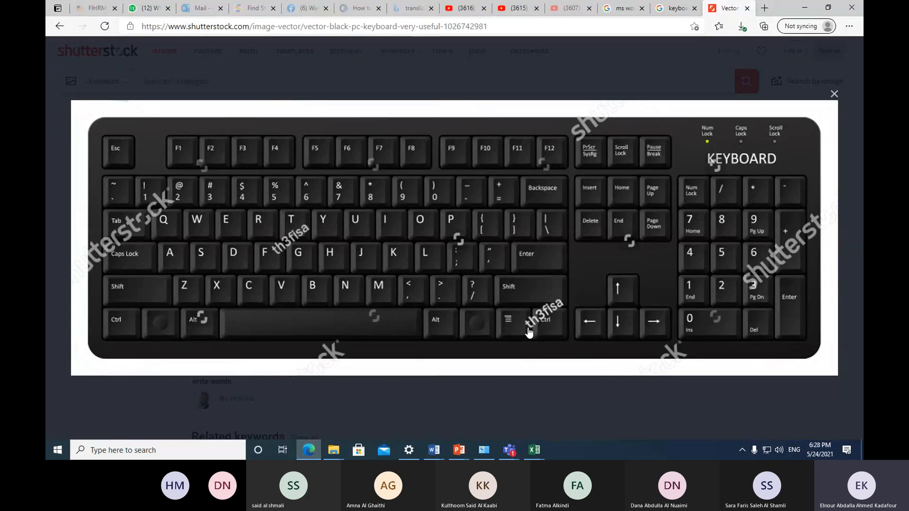
pyautogui.click(436, 450)
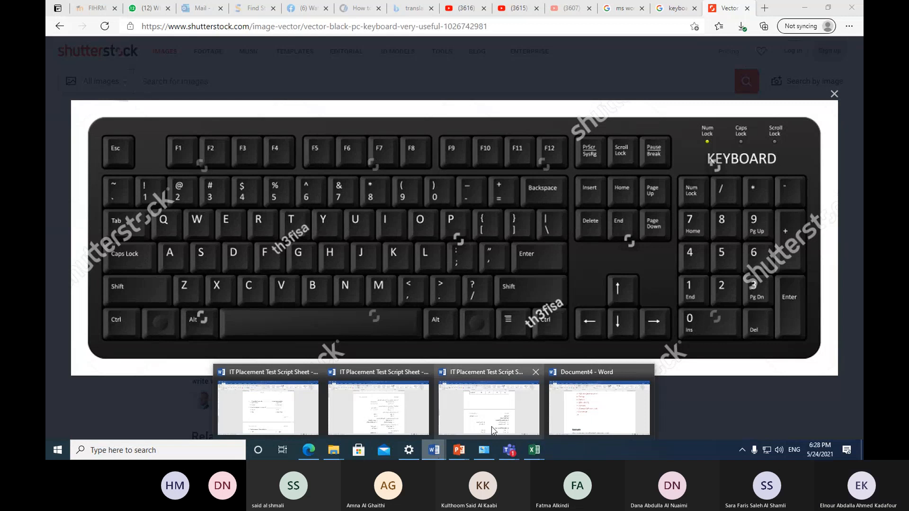
pyautogui.click(561, 411)
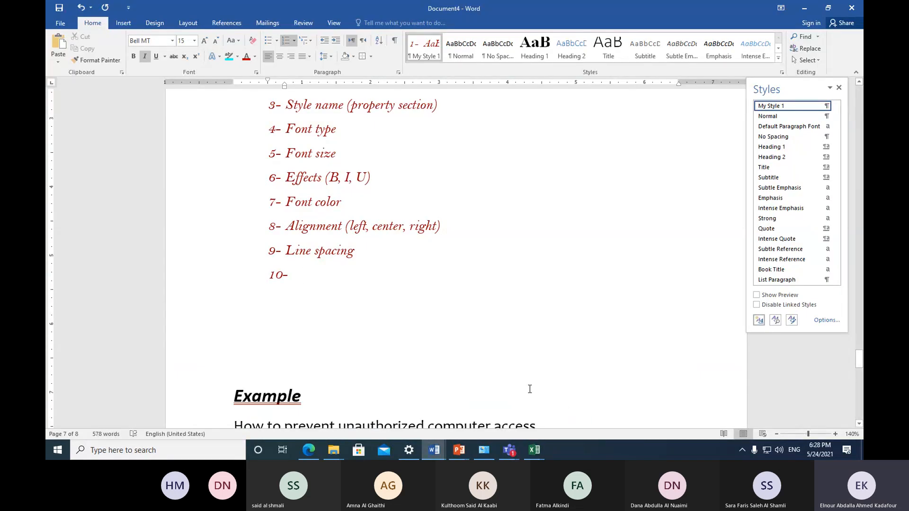
# Step: Remove the numbering from the empty line below "Line spacing" and apply the Normal style to it
pyautogui.press('BackSpace')
pyautogui.press('BackSpace')
pyautogui.press('BackSpace')
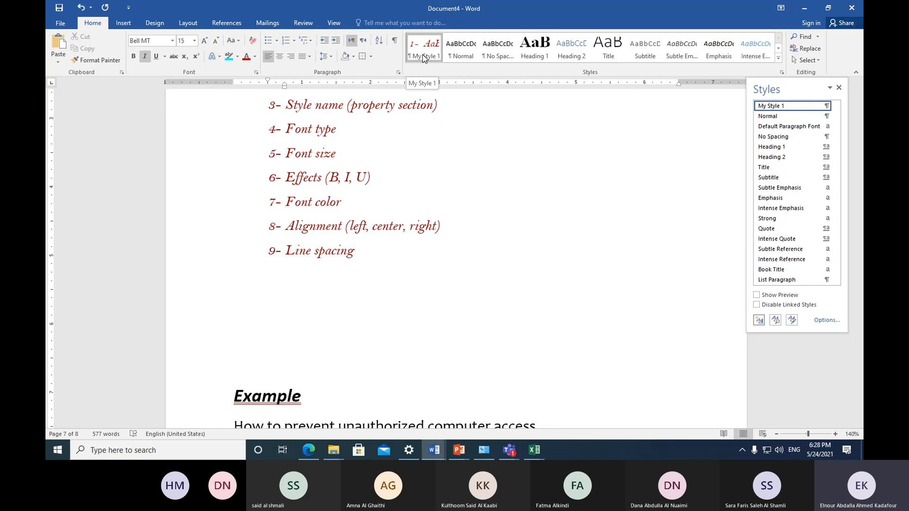
pyautogui.click(463, 53)
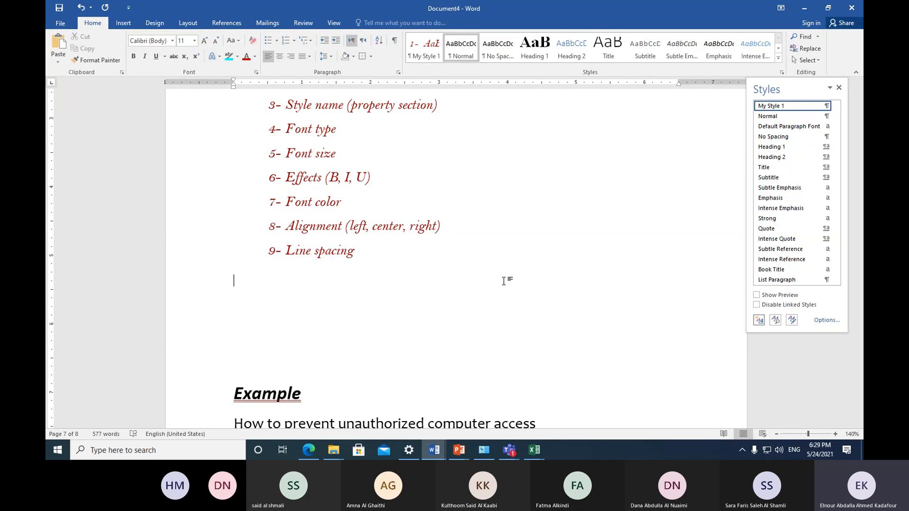
# Step: Insert "automatic" before "table content" in the third item under "Style Group:"
pyautogui.scroll(8, 500, 293)
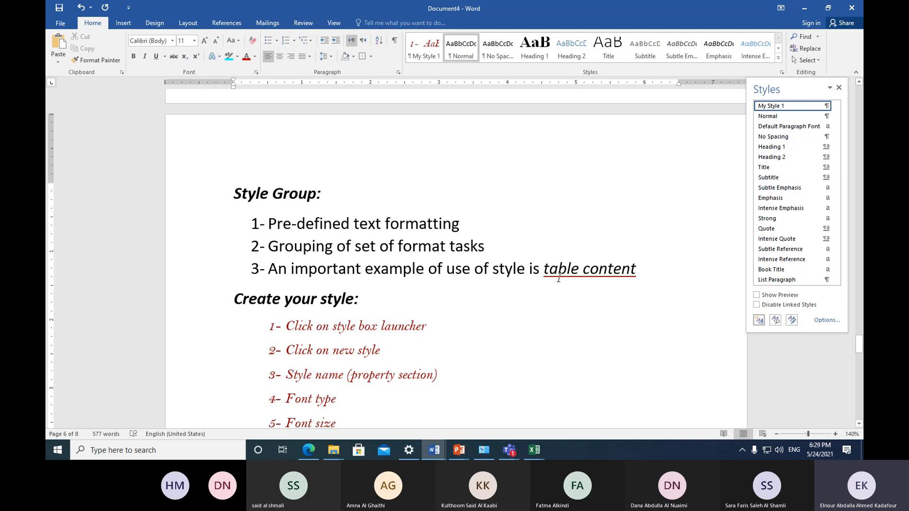
pyautogui.click(541, 273)
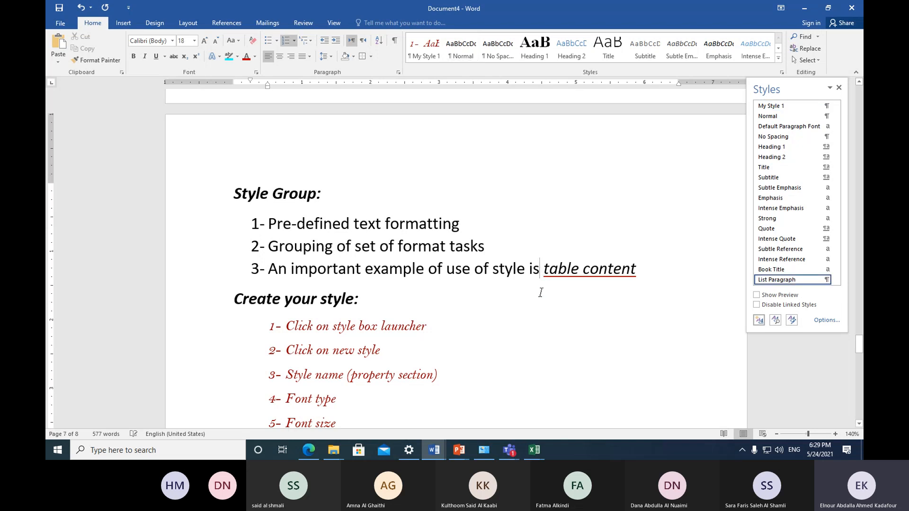
pyautogui.write('au ')
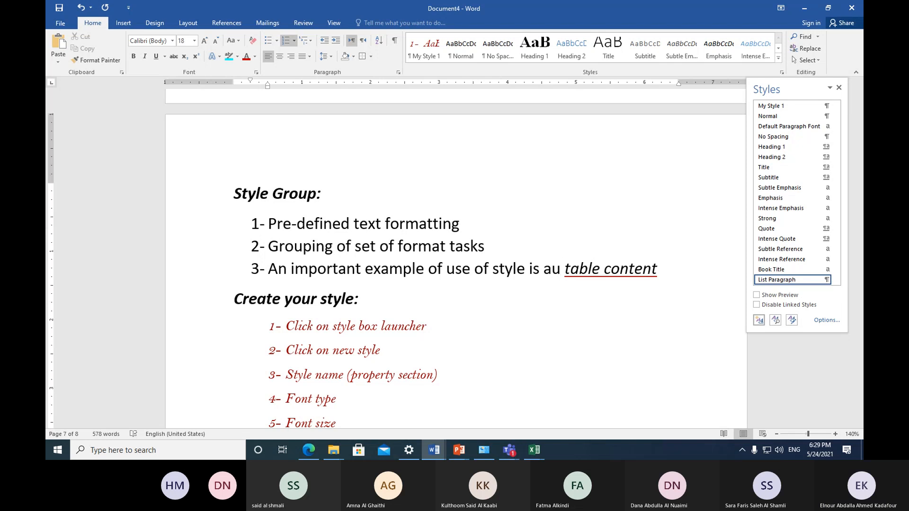
pyautogui.write('tomatic')
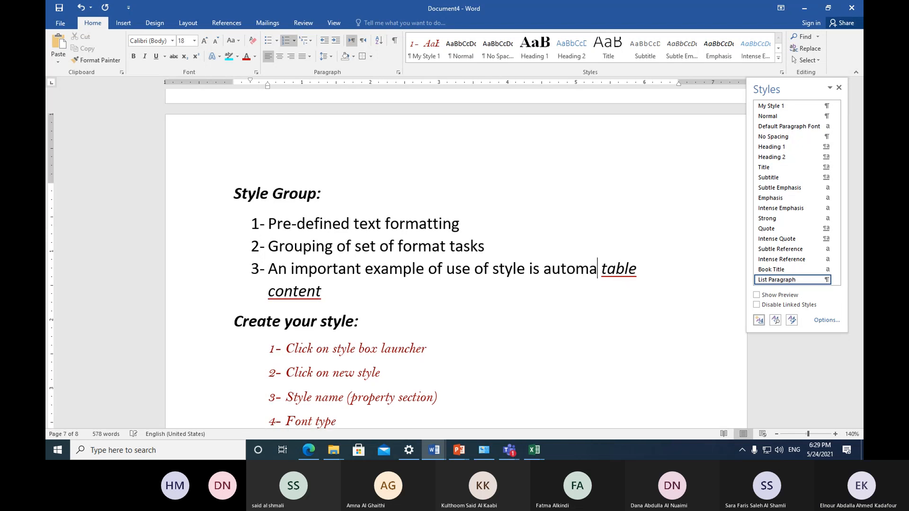
pyautogui.click(558, 305)
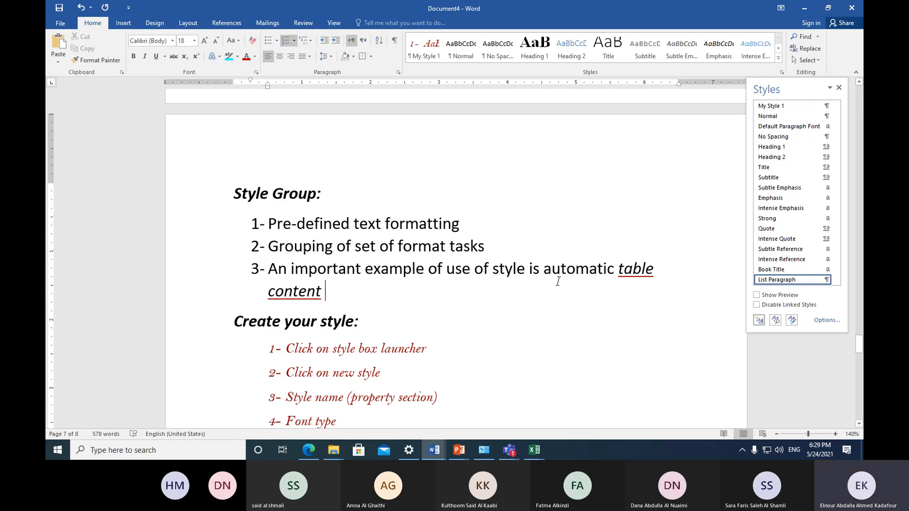
# Step: Copy the formatting of "table" onto the word "automatic" in the third item with Format Painter
pyautogui.moveTo(617, 270); pyautogui.dragTo(654, 270)
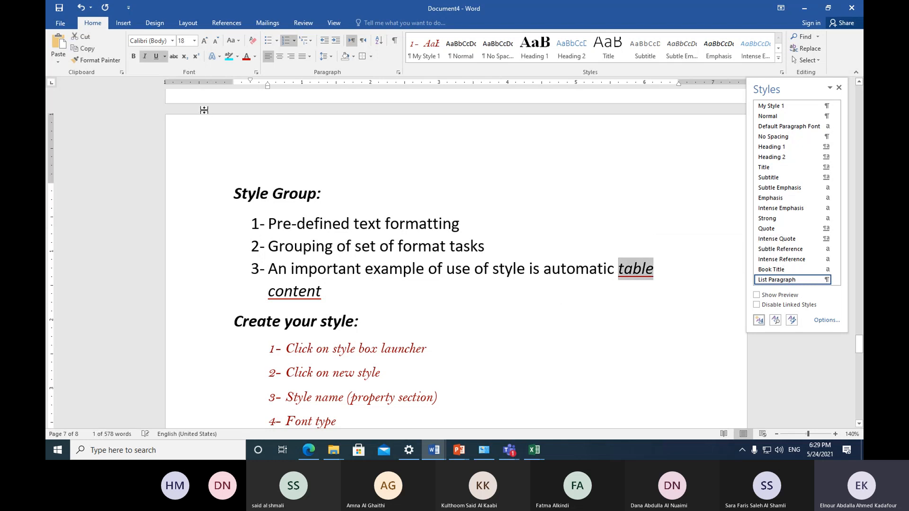
pyautogui.click(97, 60)
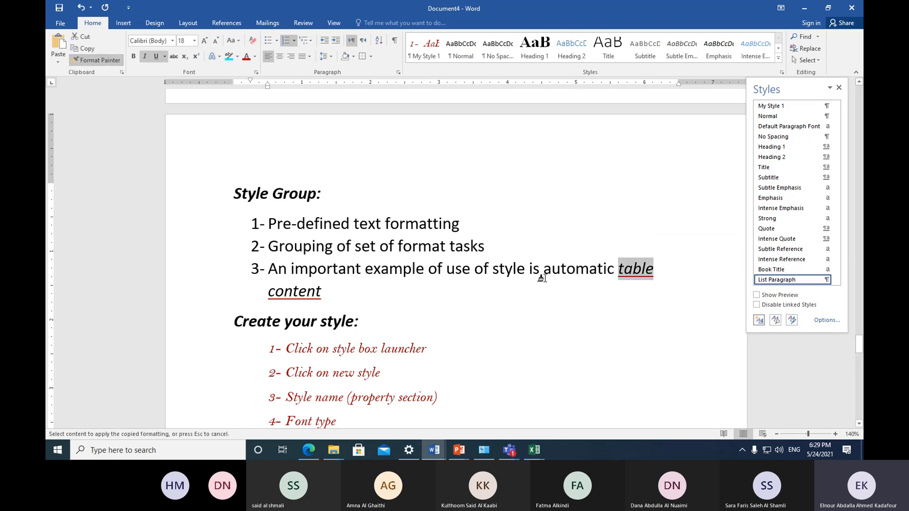
pyautogui.moveTo(543, 270); pyautogui.dragTo(626, 271)
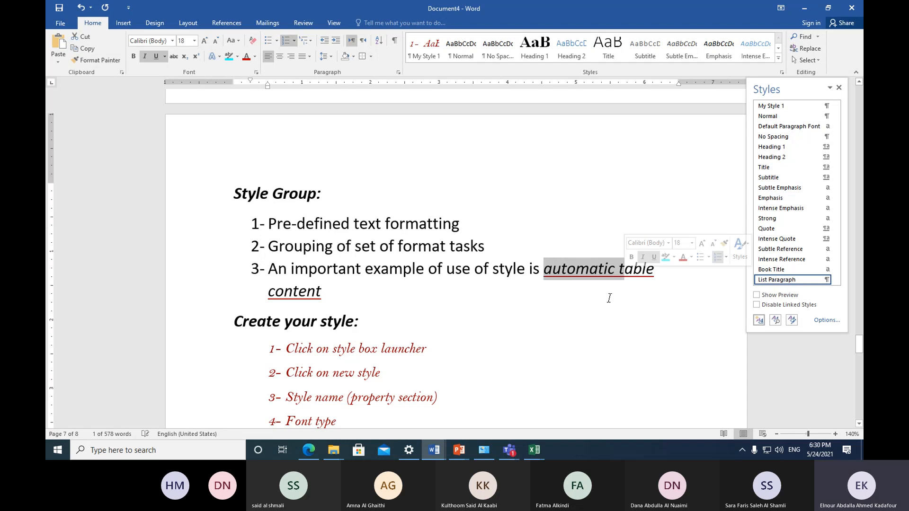
pyautogui.click(582, 310)
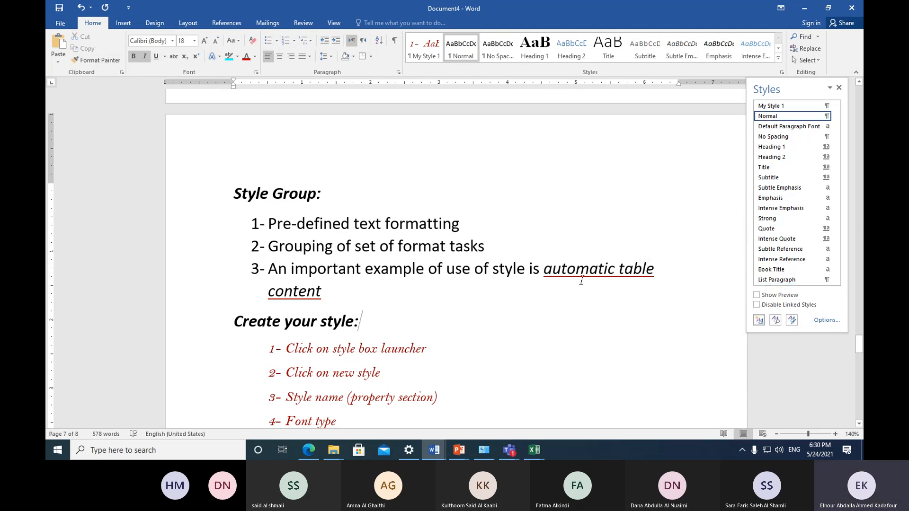
pyautogui.moveTo(618, 269); pyautogui.dragTo(651, 282)
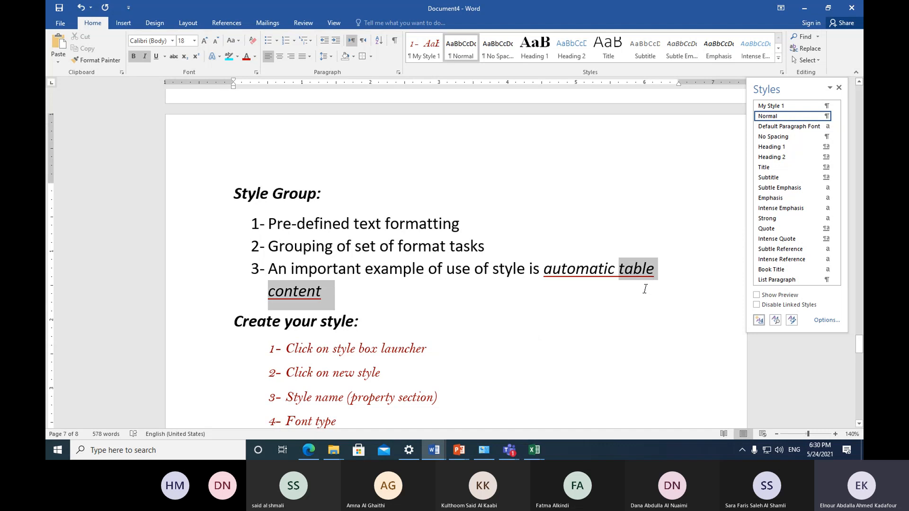
pyautogui.click(545, 327)
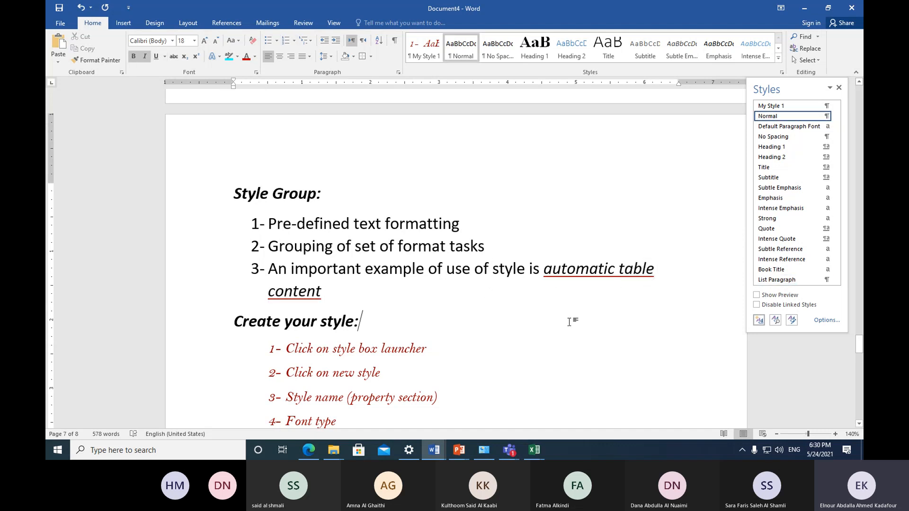
# Step: Close the Styles pane and insert a page break at the document's start, placing the cursor on the blank first page
pyautogui.click(839, 88)
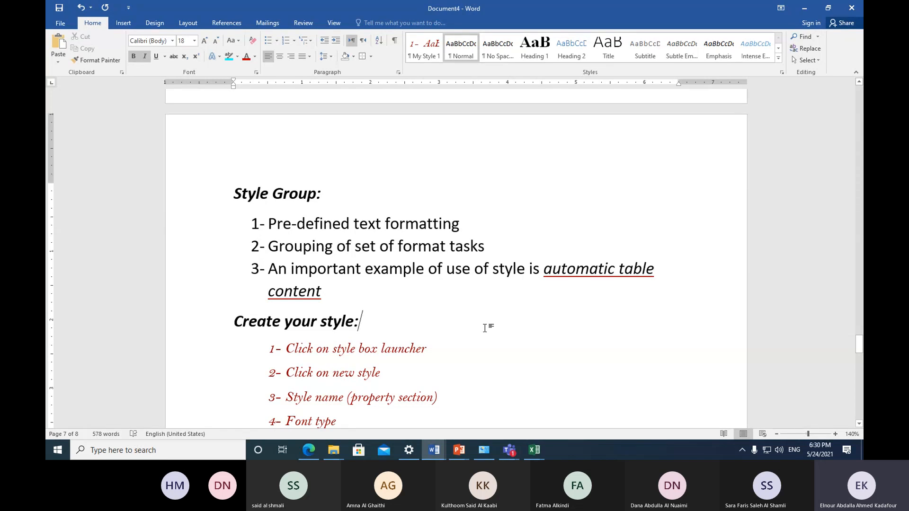
pyautogui.hotkey('ctrl', 'Home')
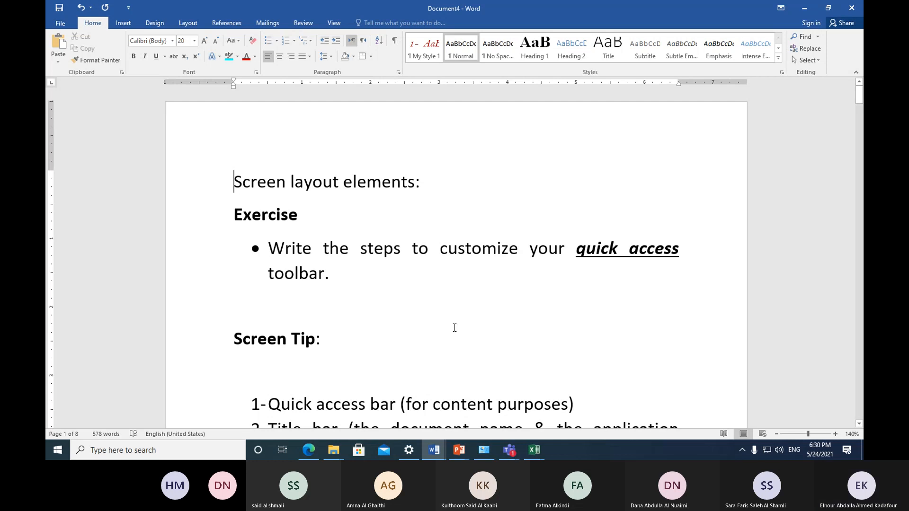
pyautogui.scroll(-8, 454, 327)
pyautogui.hotkey('ctrl', 'Return')
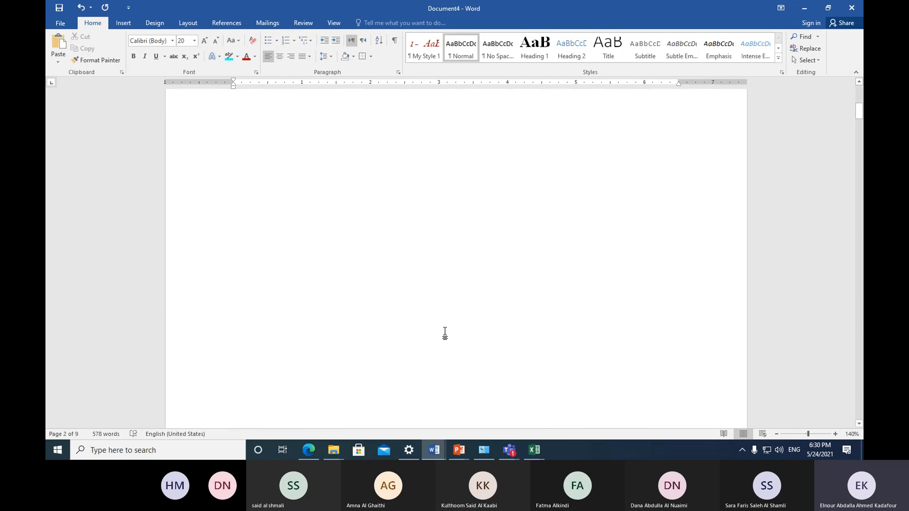
pyautogui.click(267, 169)
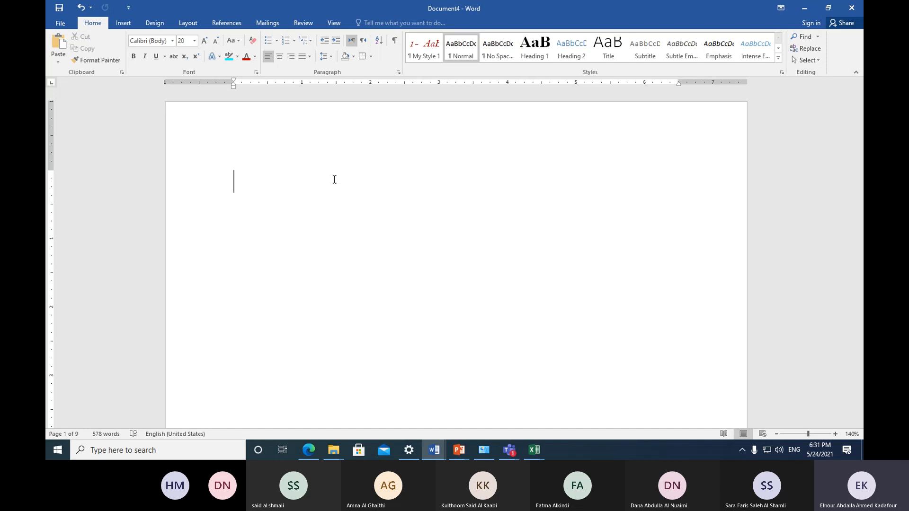
# Step: Undo the page break inserted at the document's start
pyautogui.hotkey('ctrl', 'z')
pyautogui.hotkey('ctrl', 'z')
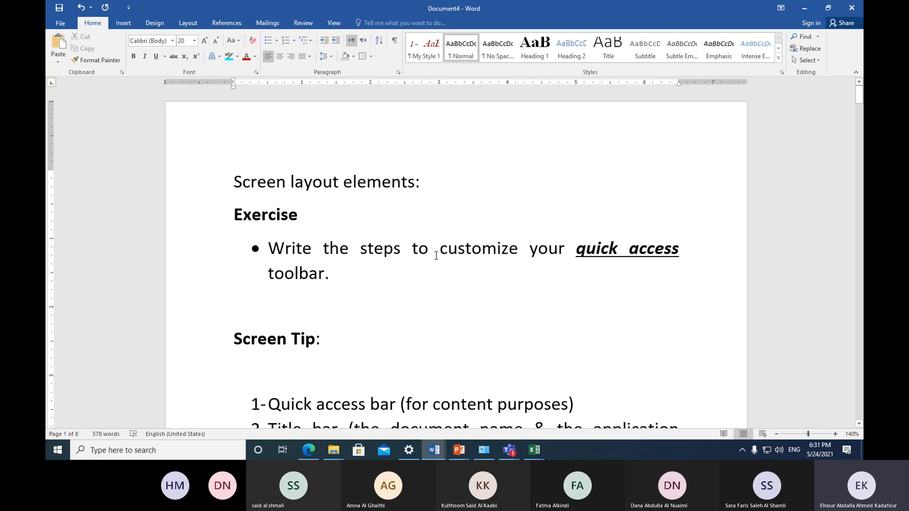
# Step: Review the lesson notes from the screen layout elements through the "Example" section, ending at the "Create your style:" list
pyautogui.scroll(-1, 435, 255)
pyautogui.scroll(-10, 436, 256)
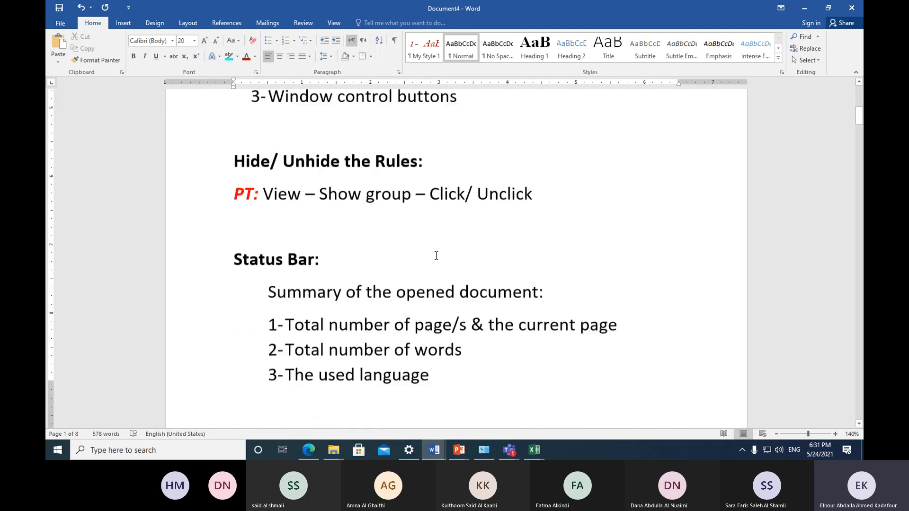
pyautogui.scroll(-8, 435, 255)
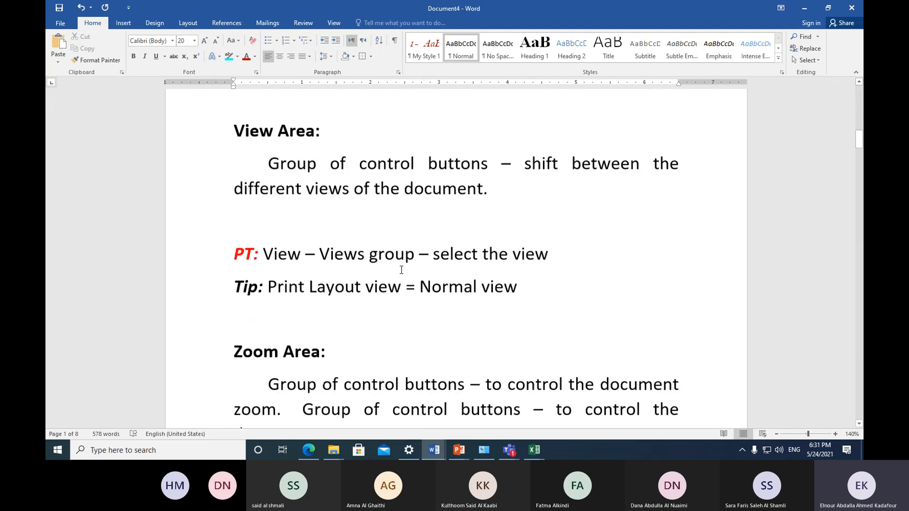
pyautogui.scroll(-10, 402, 273)
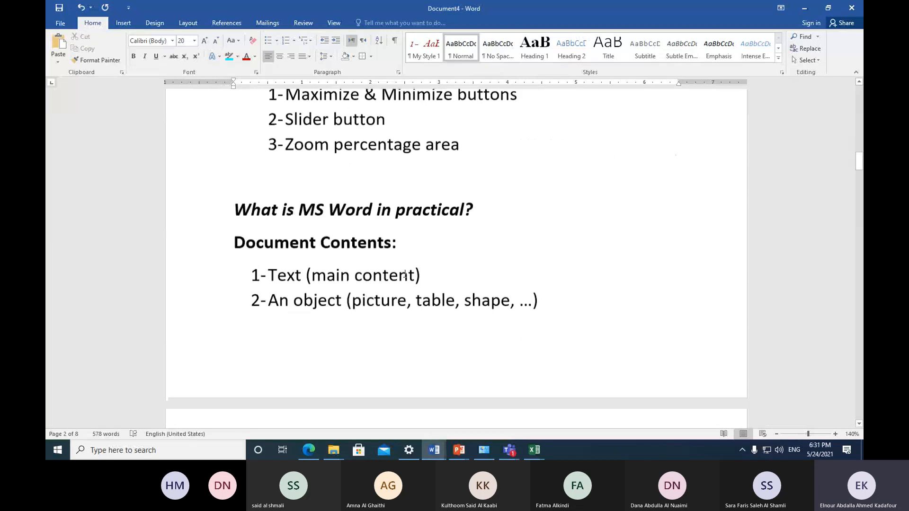
pyautogui.scroll(-12, 407, 275)
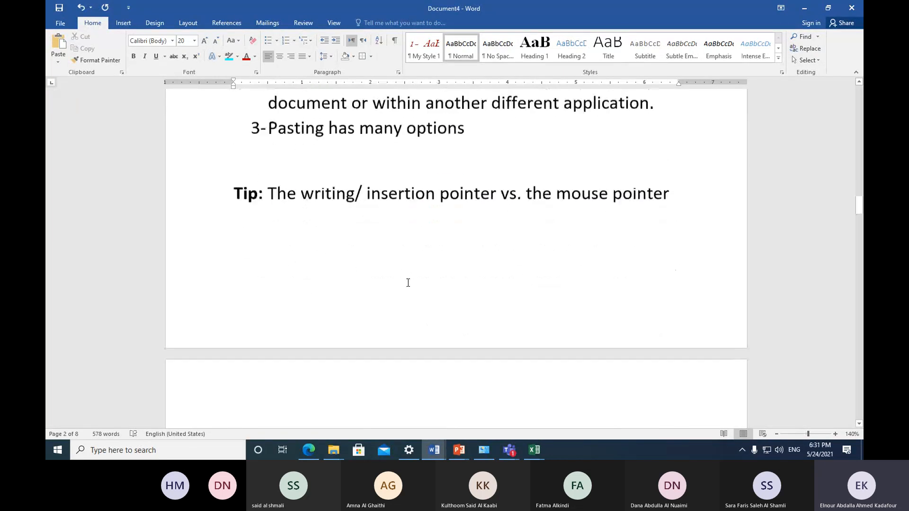
pyautogui.scroll(-3, 403, 286)
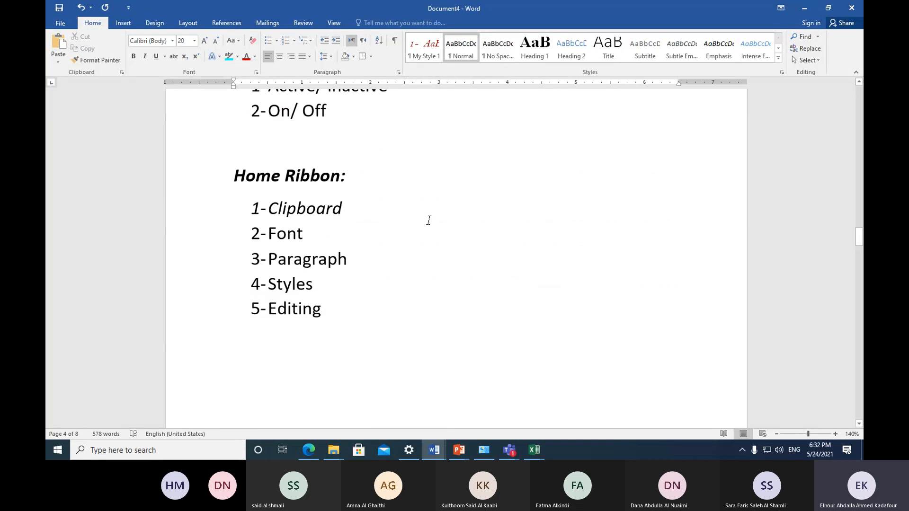
pyautogui.scroll(-7, 428, 220)
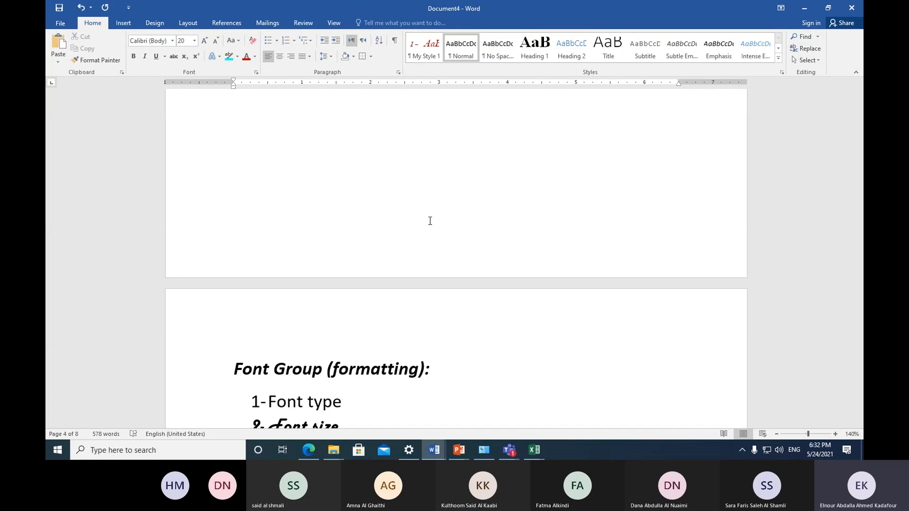
pyautogui.scroll(-7, 430, 221)
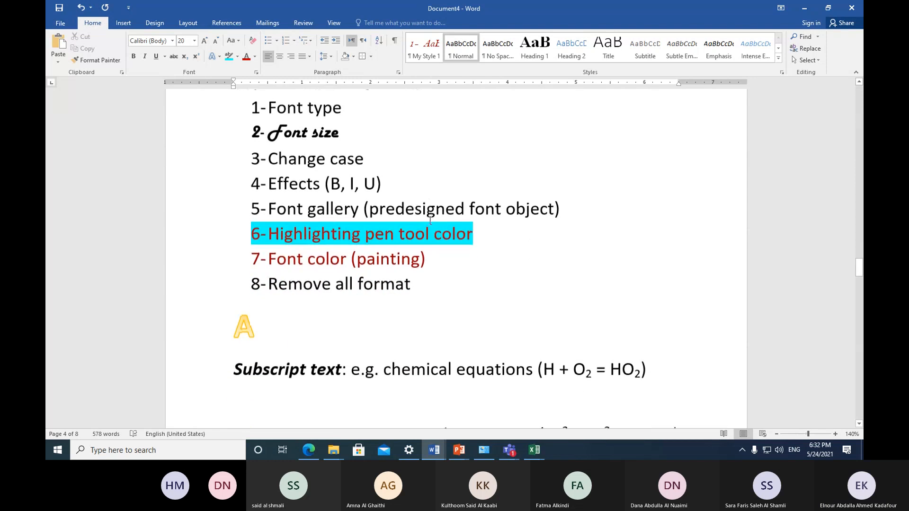
pyautogui.scroll(-1, 429, 220)
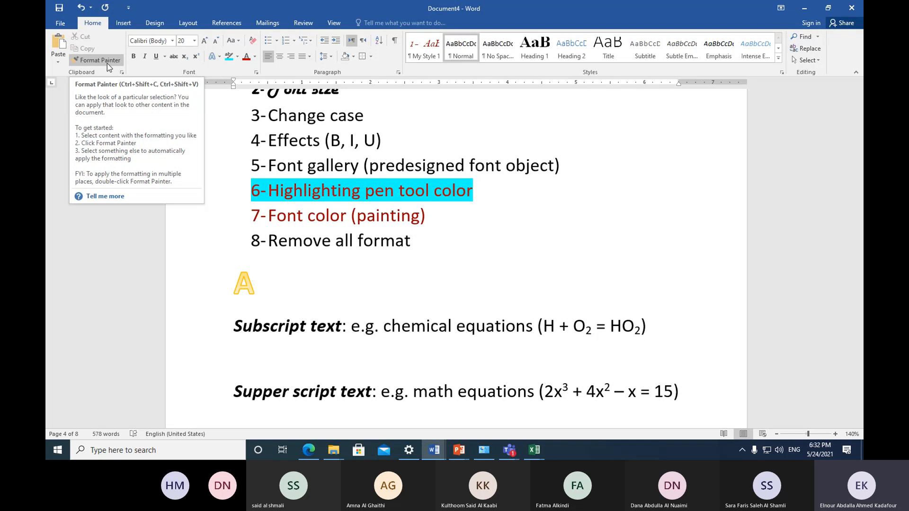
pyautogui.click(363, 287)
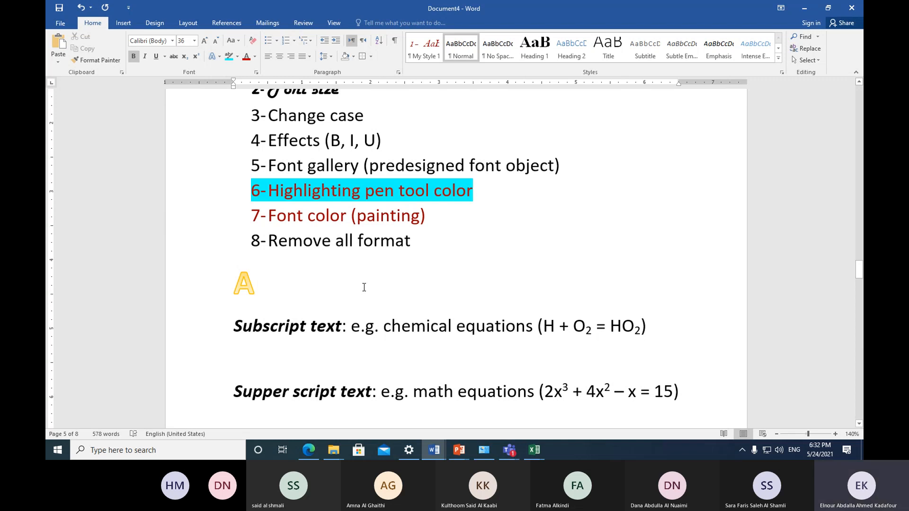
pyautogui.scroll(-3, 363, 287)
pyautogui.scroll(-10, 363, 287)
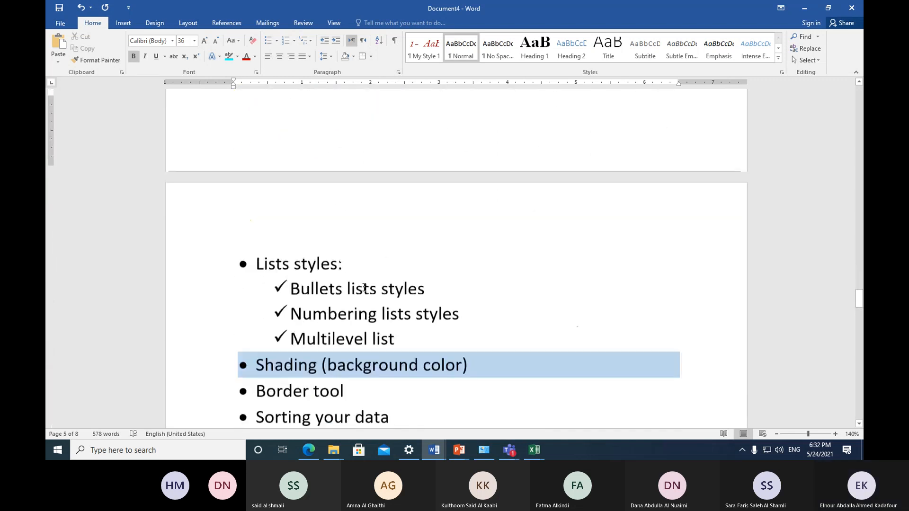
pyautogui.scroll(-15, 363, 287)
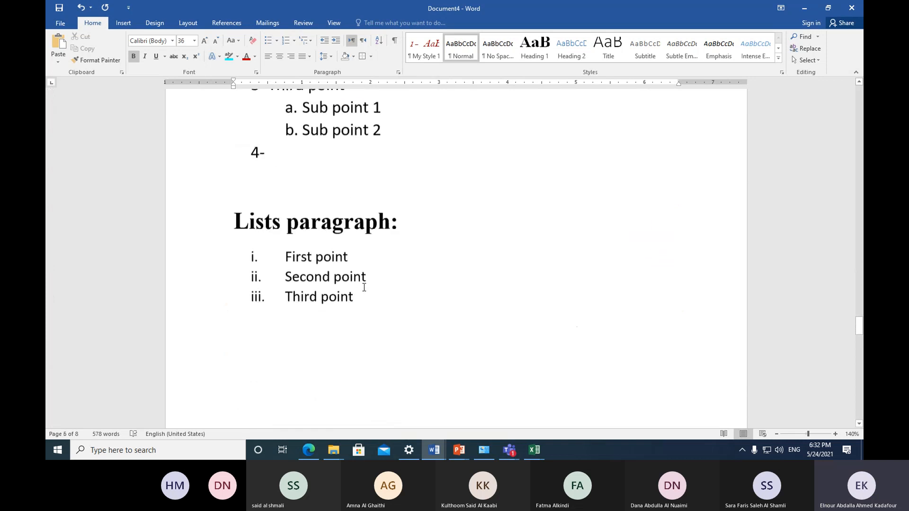
pyautogui.scroll(-12, 364, 287)
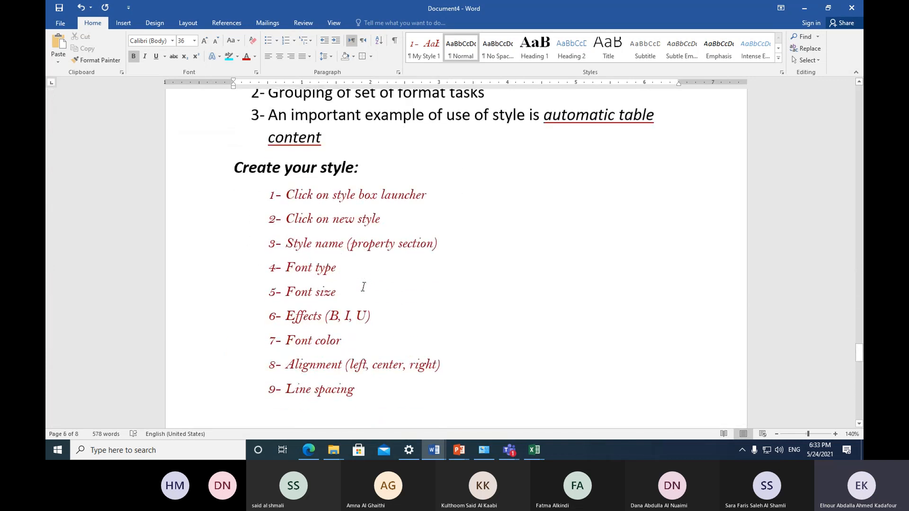
pyautogui.scroll(-8, 363, 287)
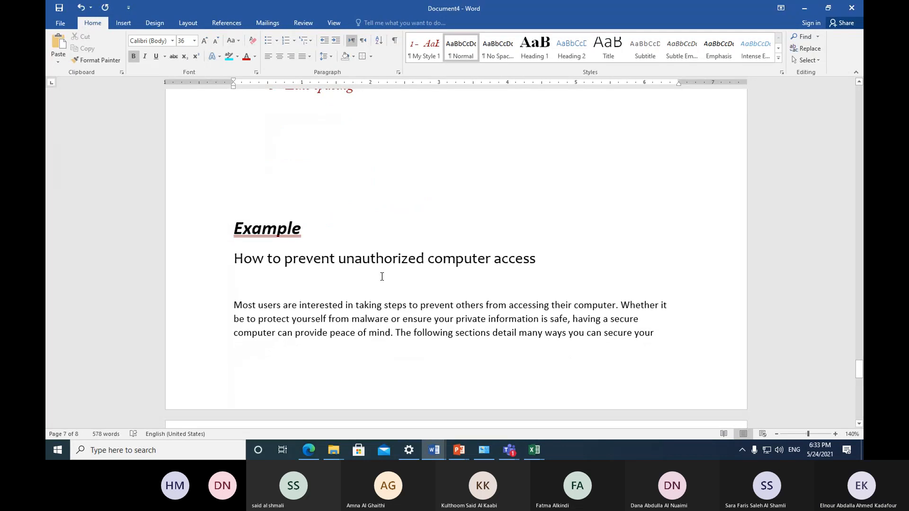
pyautogui.scroll(-1, 382, 277)
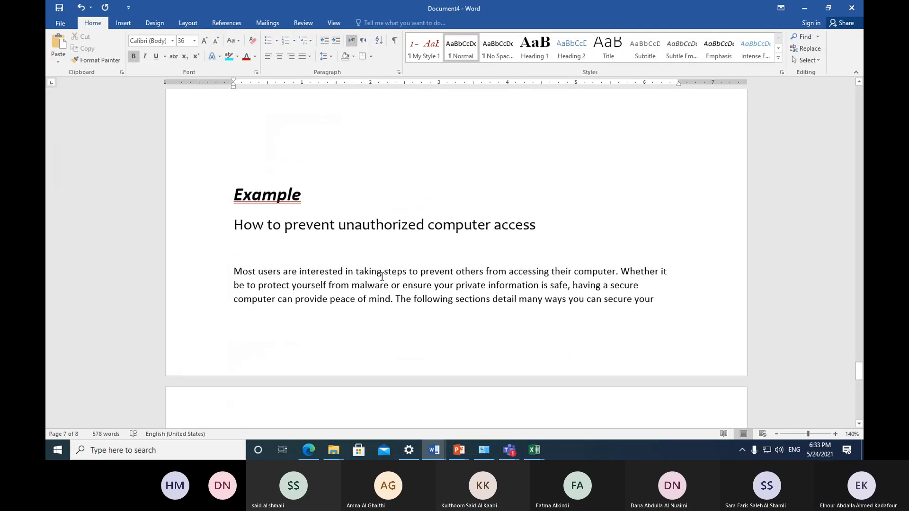
pyautogui.scroll(1, 381, 276)
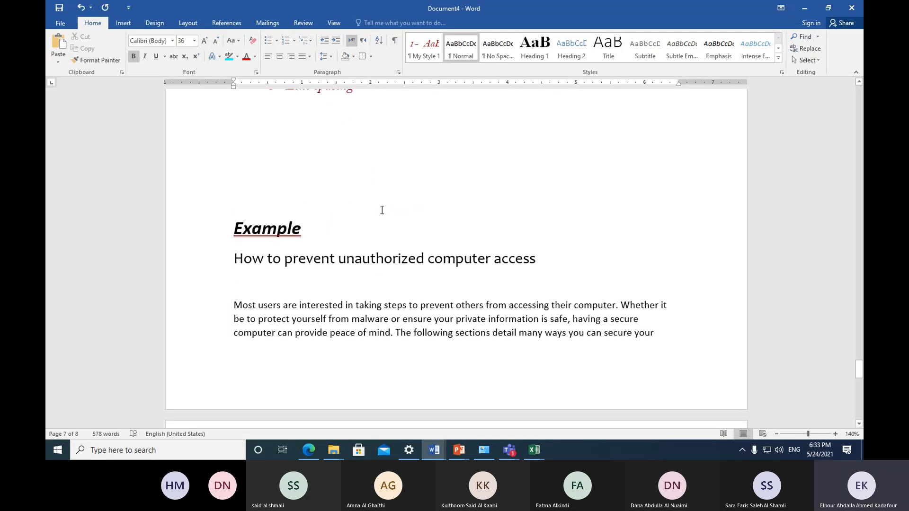
pyautogui.scroll(9, 390, 199)
pyautogui.scroll(1, 400, 200)
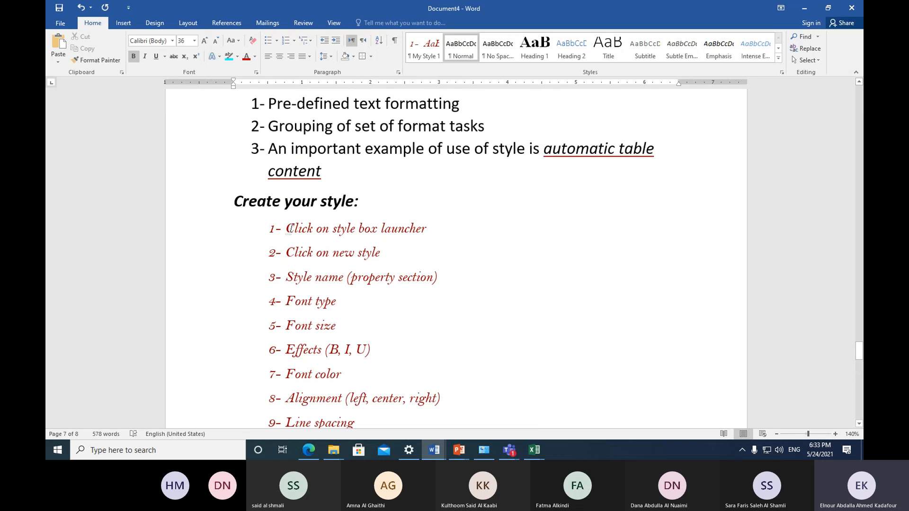
# Step: Try copying the formatting of "Click on style box launcher" onto the three items under "Style Group:" with Format Painter, and undo it
pyautogui.moveTo(288, 229); pyautogui.dragTo(418, 233)
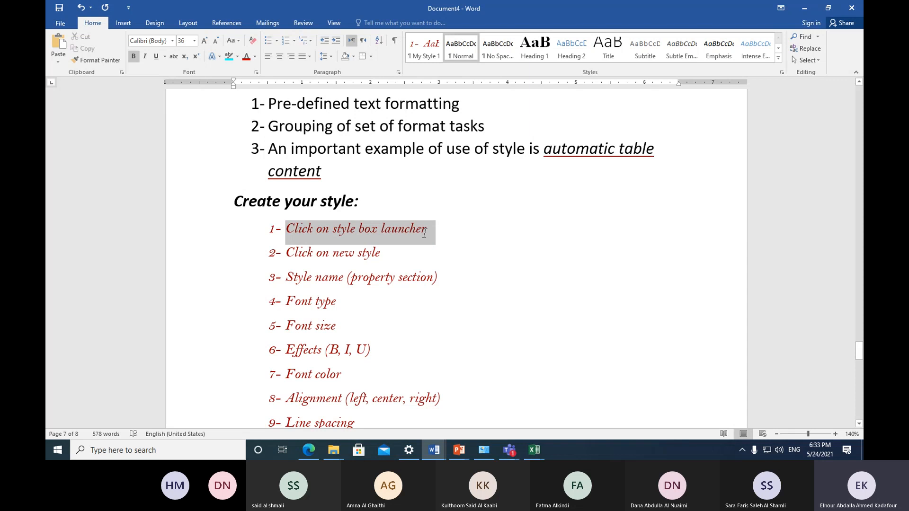
pyautogui.moveTo(424, 233); pyautogui.dragTo(426, 233)
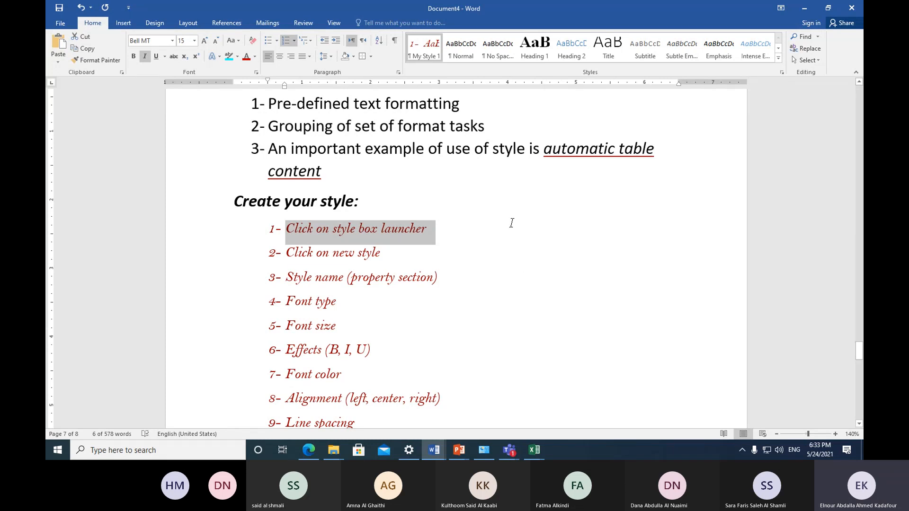
pyautogui.scroll(3, 520, 236)
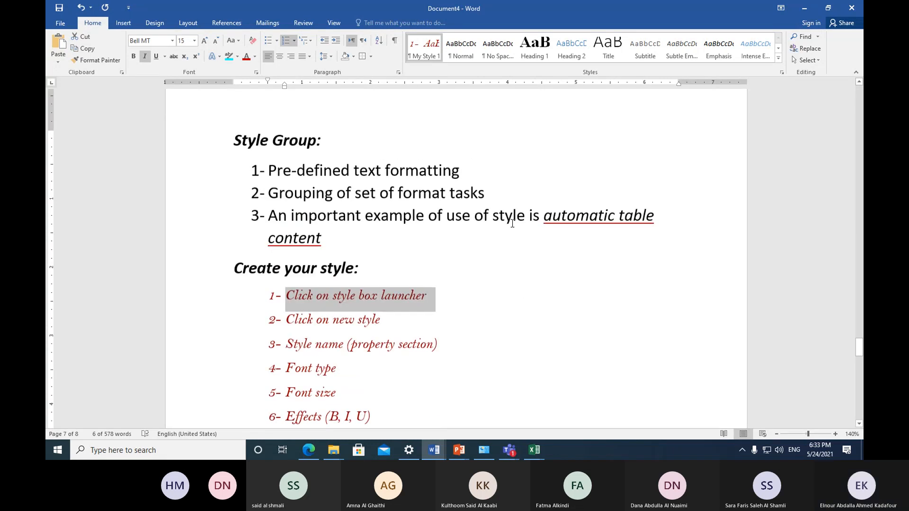
pyautogui.click(107, 63)
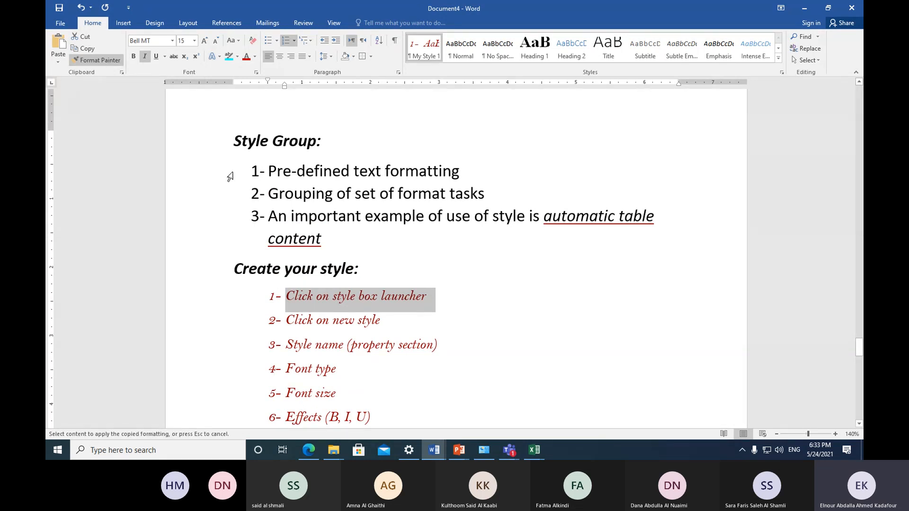
pyautogui.moveTo(230, 176); pyautogui.dragTo(230, 236)
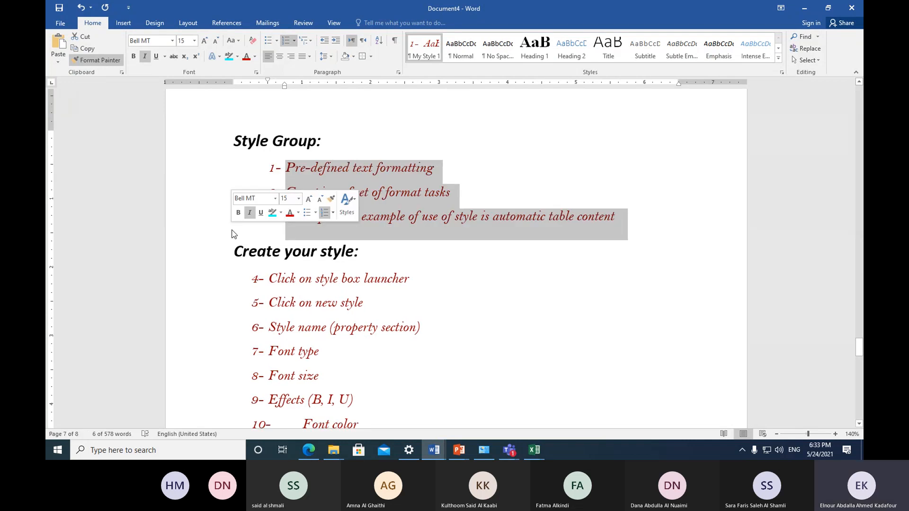
pyautogui.click(572, 277)
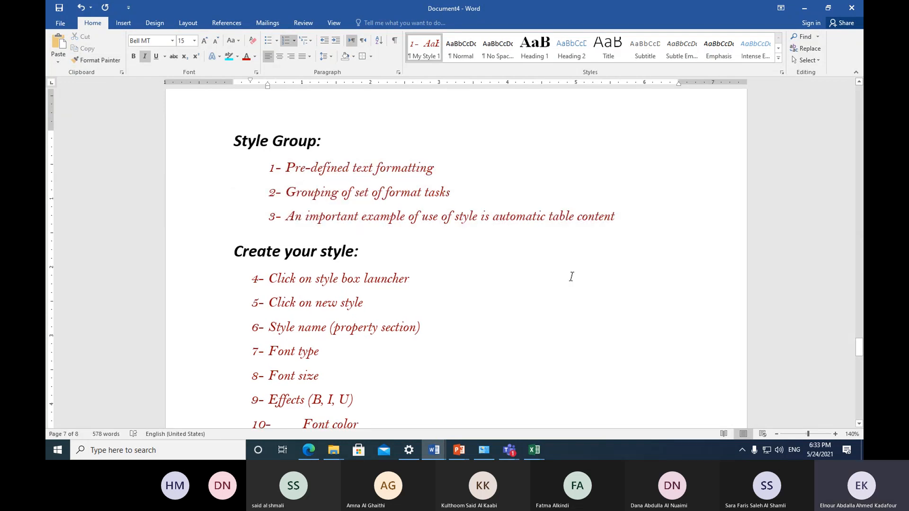
pyautogui.hotkey('ctrl', 'z')
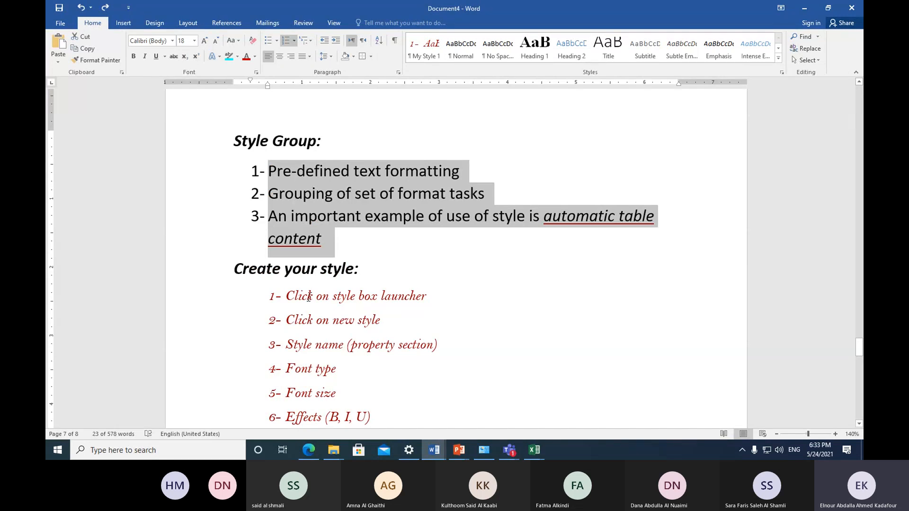
# Step: With Format Painter locked for repeated use, copy the formatting of "Click on style box launcher" onto the lists under "Style Group:" and "Lists paragraph:"
pyautogui.click(207, 303)
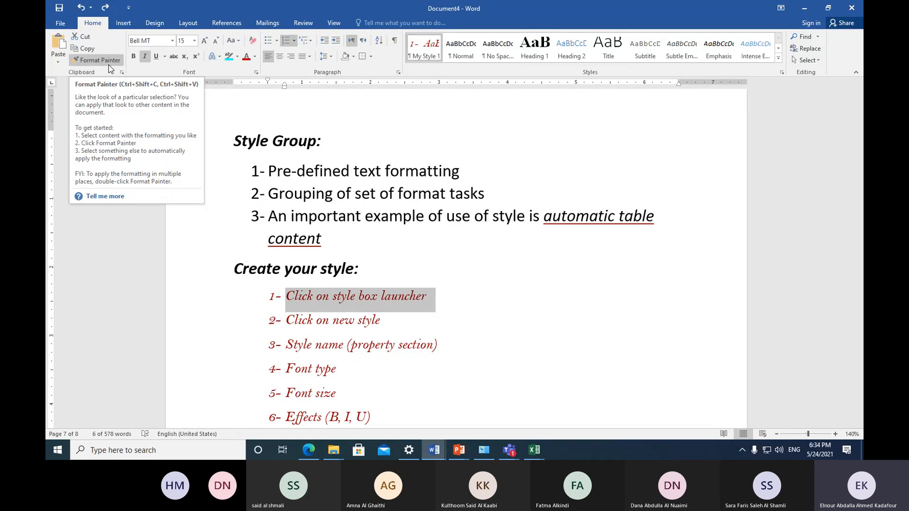
pyautogui.click(109, 65)
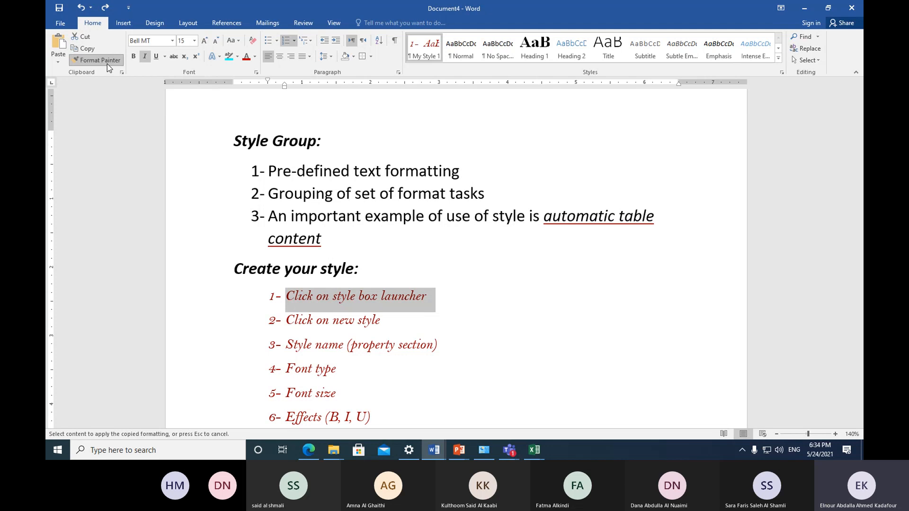
pyautogui.moveTo(224, 176)
pyautogui.mouseDown()
pyautogui.moveTo(219, 236)
pyautogui.moveTo(235, 239)
pyautogui.mouseUp()
pyautogui.scroll(3, 381, 228)
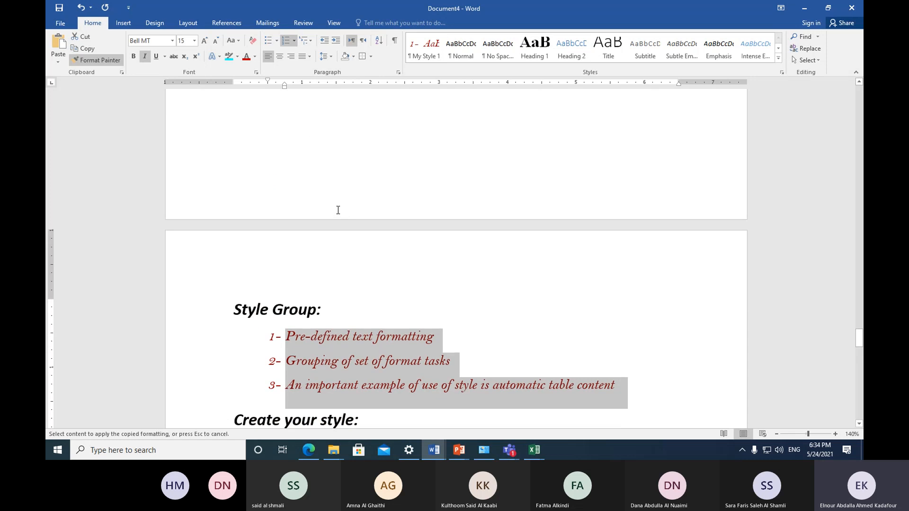
pyautogui.scroll(5, 337, 209)
pyautogui.moveTo(224, 221); pyautogui.dragTo(222, 246)
# Step: Apply the same copied formatting to the whole numbered list, including sub points, under the shaded "Lists Paragraphs:" heading
pyautogui.scroll(5, 178, 237)
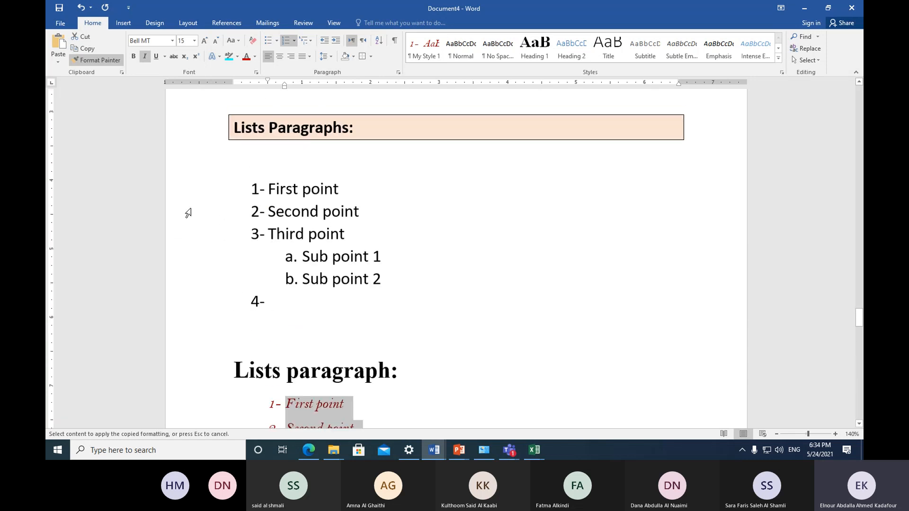
pyautogui.moveTo(191, 197); pyautogui.dragTo(188, 299)
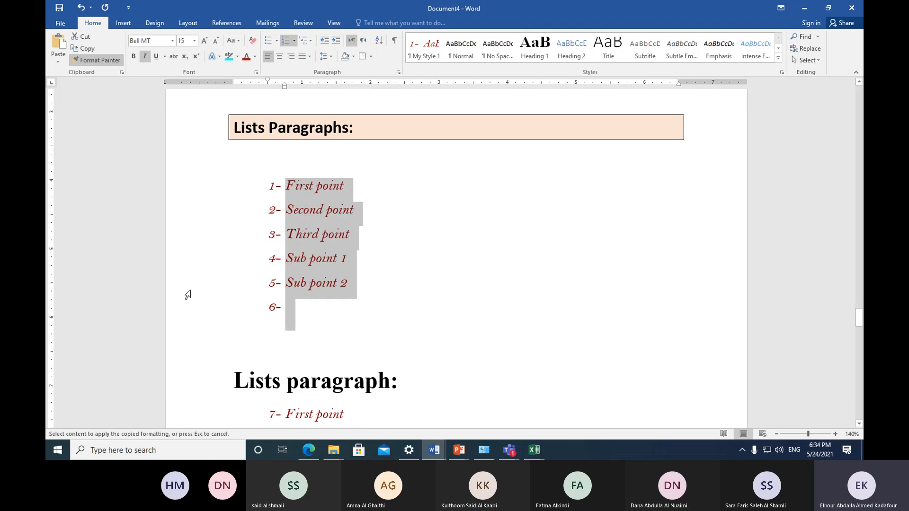
pyautogui.scroll(5, 217, 248)
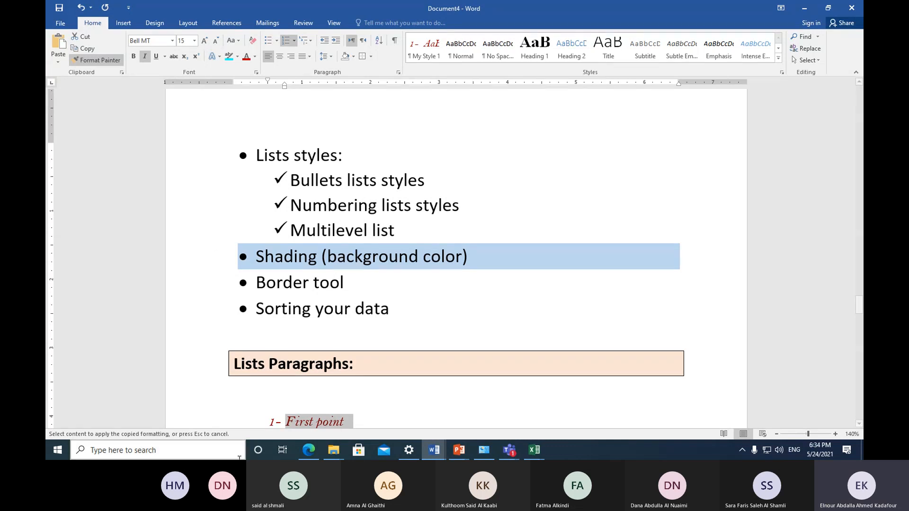
# Step: Switch to Edge to examine the keyboard picture, and return to the Word document with Format Painter turned off
pyautogui.click(307, 450)
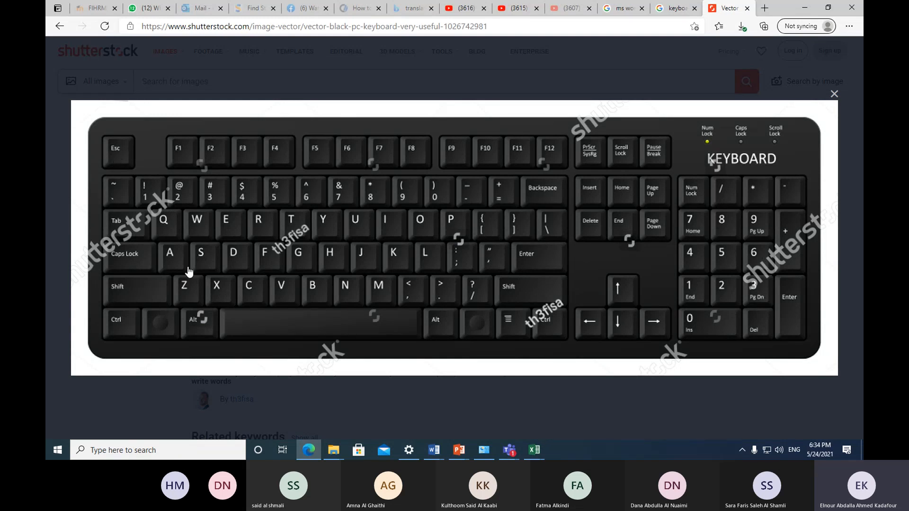
pyautogui.moveTo(434, 450)
pyautogui.click(559, 416)
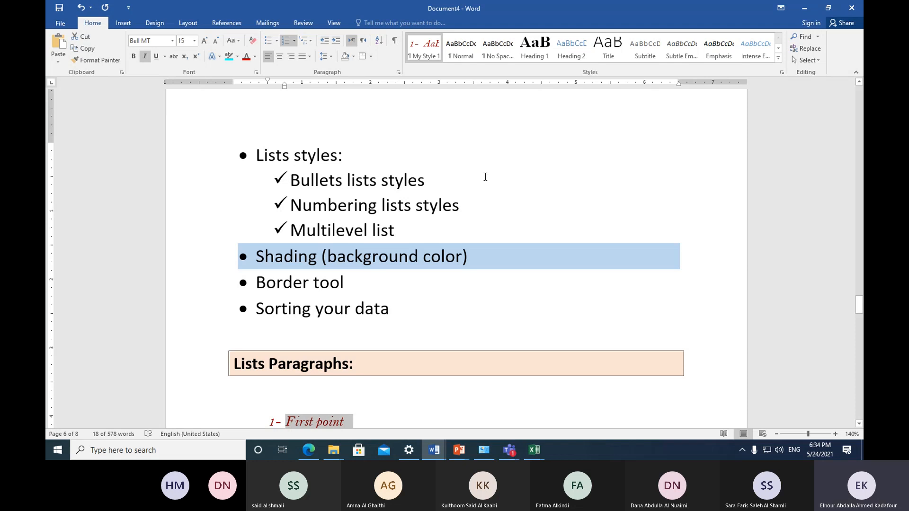
# Step: Undo the formatting copied onto the list under the shaded "Lists Paragraphs:" heading and check the lists that follow it
pyautogui.scroll(-5, 473, 307)
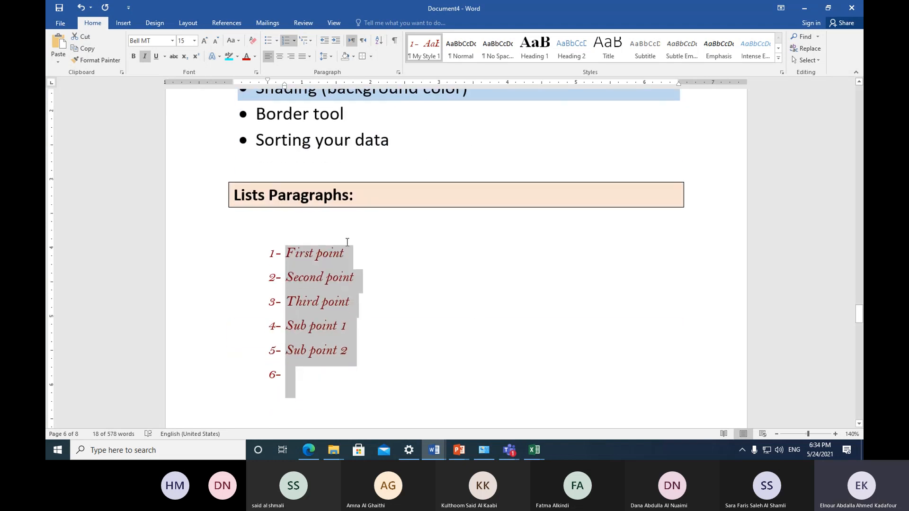
pyautogui.click(82, 11)
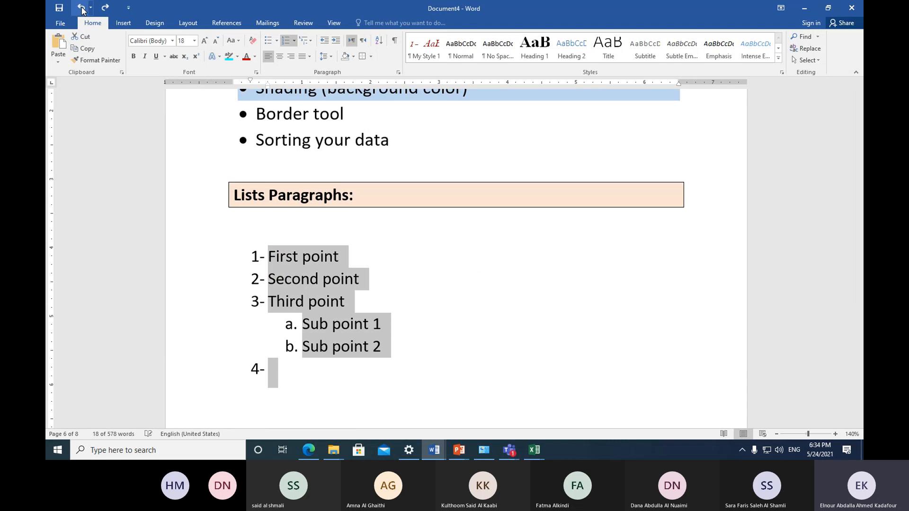
pyautogui.scroll(-5, 302, 335)
pyautogui.scroll(-7, 301, 335)
pyautogui.scroll(4, 300, 327)
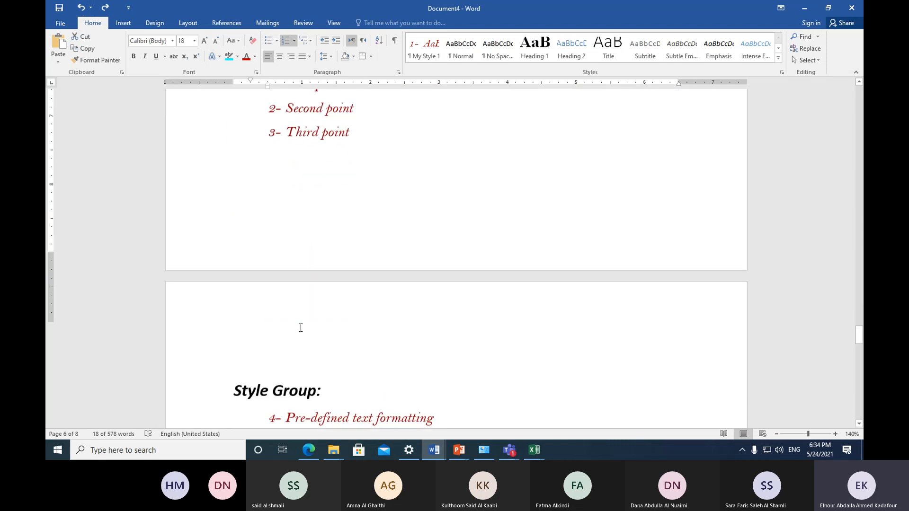
# Step: Undo the formatting copied onto the lists under "Lists paragraph:" and "Style Group:", and clear the text selection
pyautogui.click(81, 10)
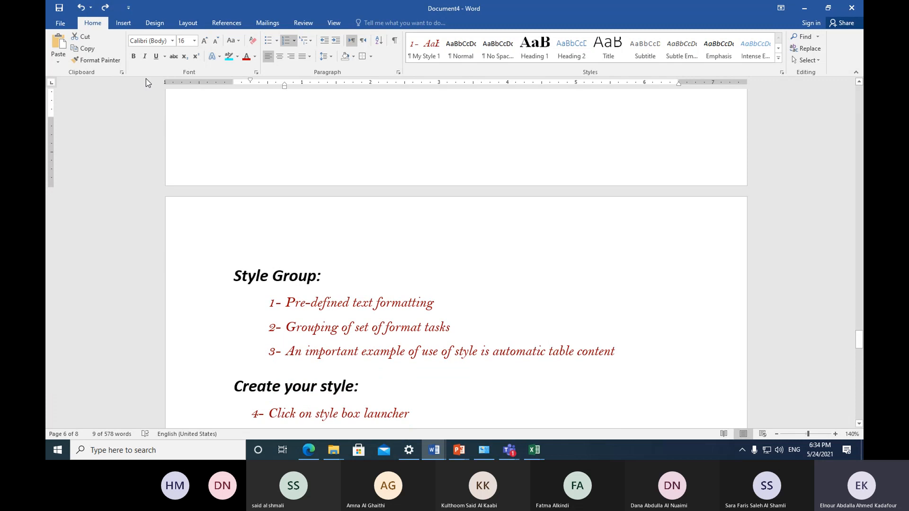
pyautogui.click(81, 10)
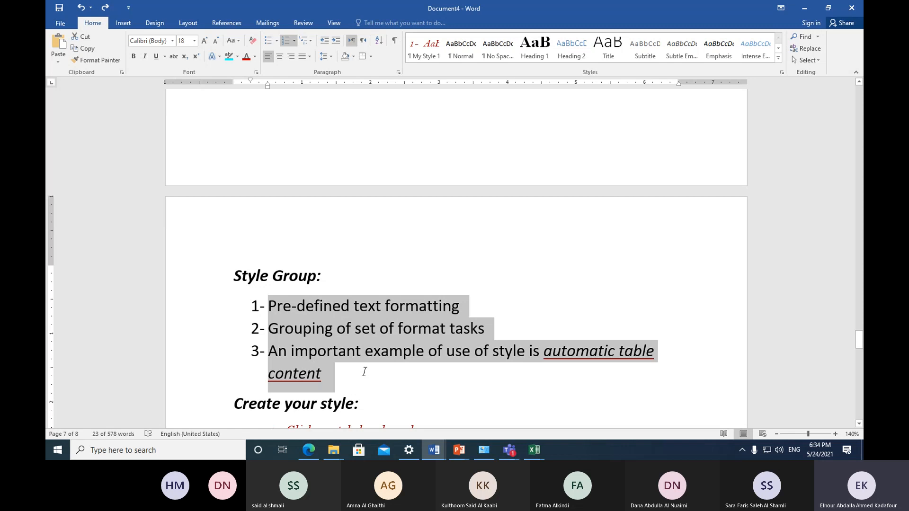
pyautogui.scroll(-2, 363, 371)
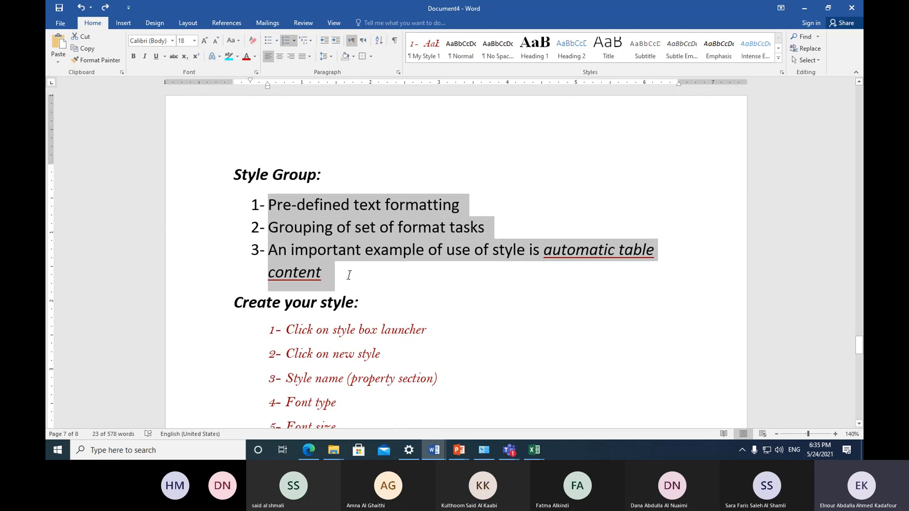
pyautogui.scroll(-2, 349, 275)
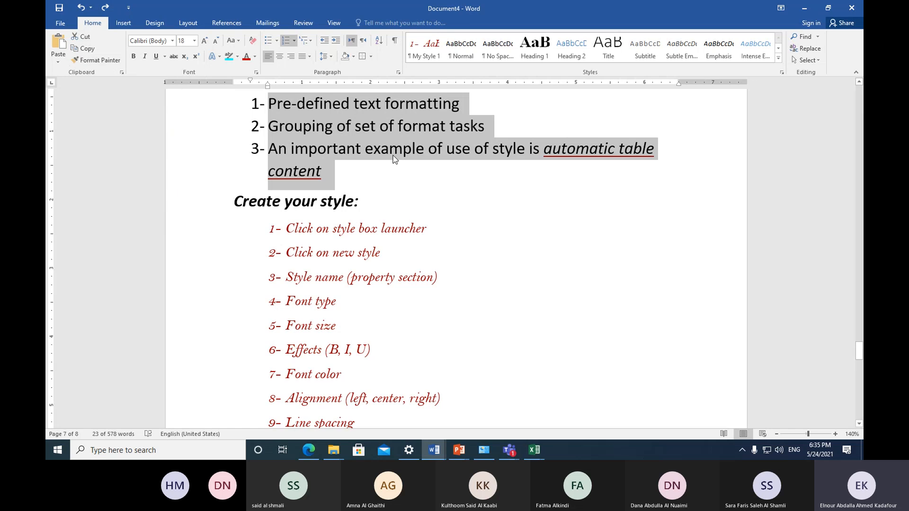
pyautogui.click(480, 205)
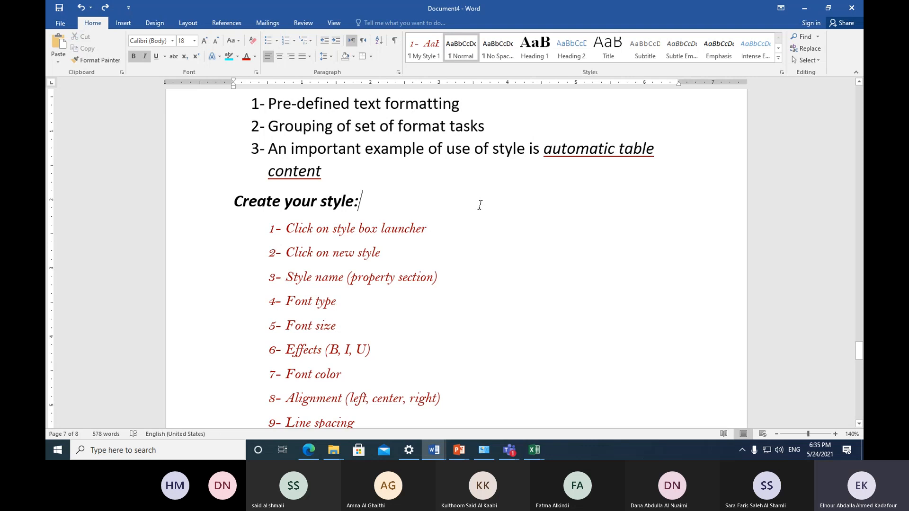
pyautogui.scroll(-5, 479, 204)
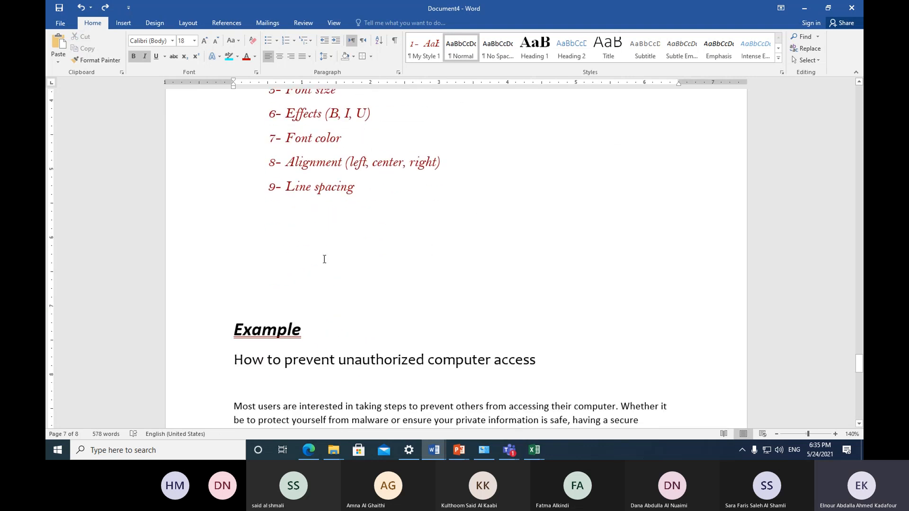
# Step: Add the line "Editing Group:" in 18 pt text below the "Line spacing" item, followed by a new paragraph
pyautogui.click(245, 219)
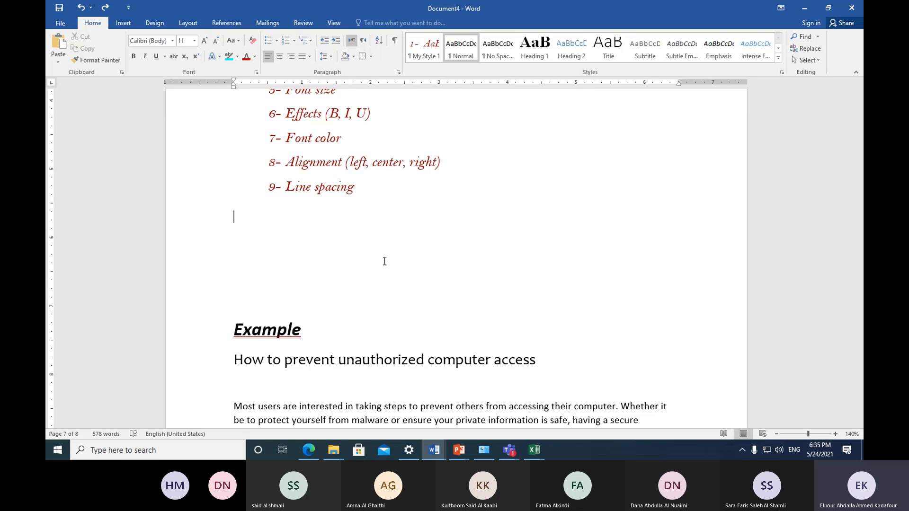
pyautogui.click(203, 42)
pyautogui.click(203, 42)
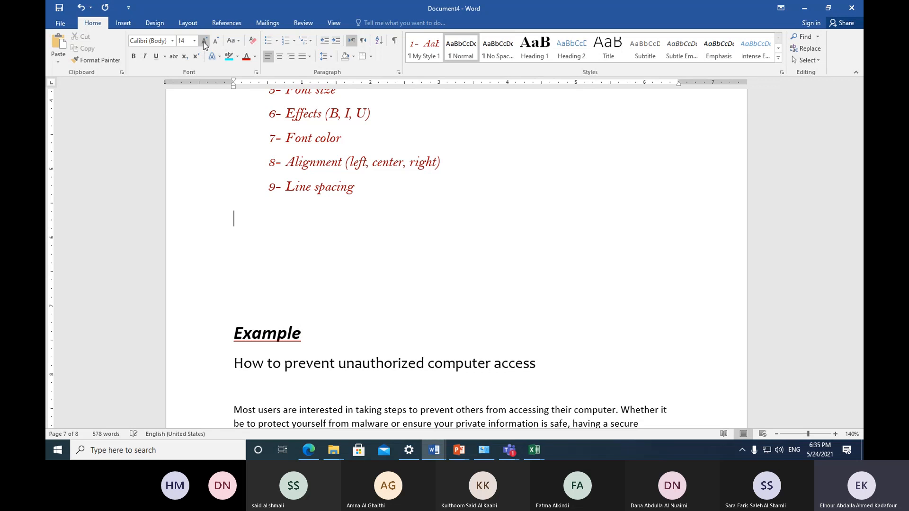
pyautogui.click(203, 41)
pyautogui.click(203, 42)
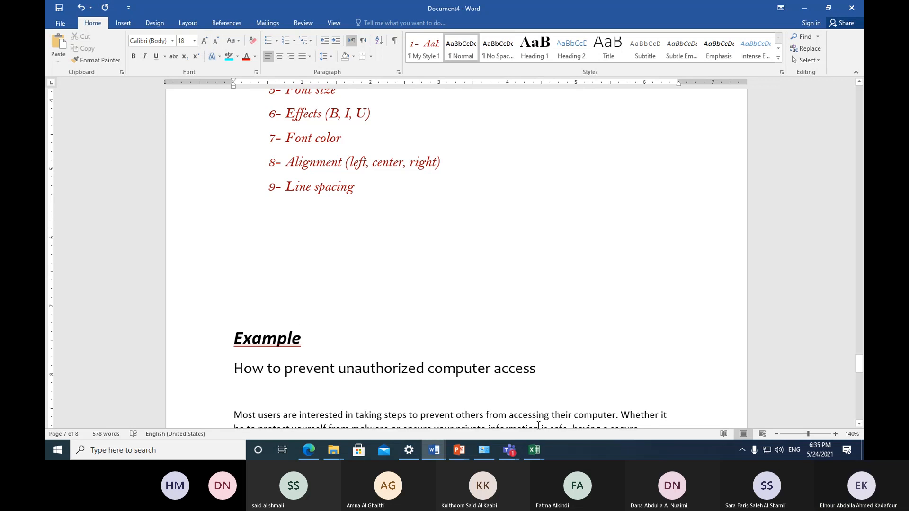
pyautogui.write('editing ')
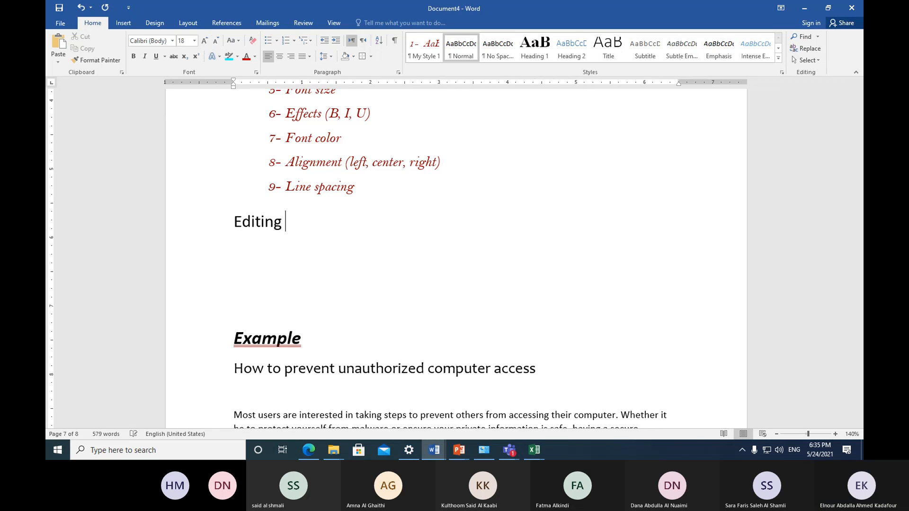
pyautogui.write('Group')
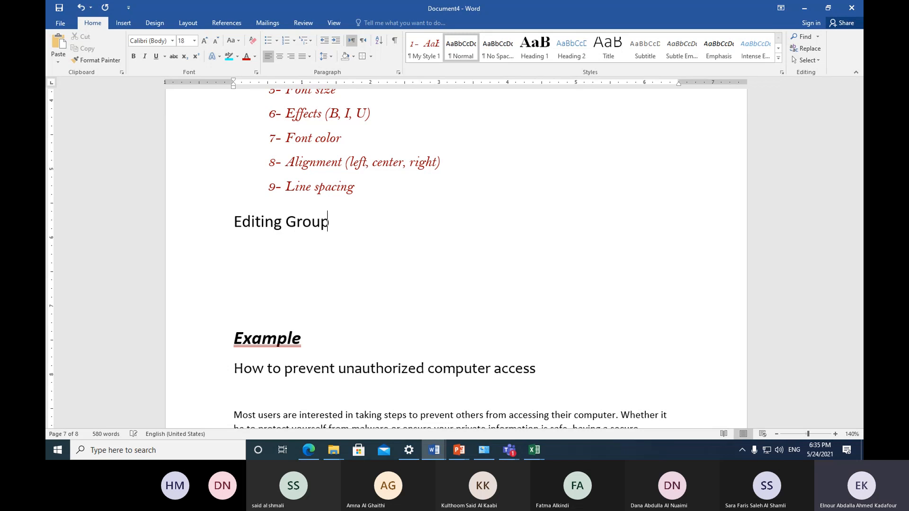
pyautogui.write(':')
pyautogui.press('Return')
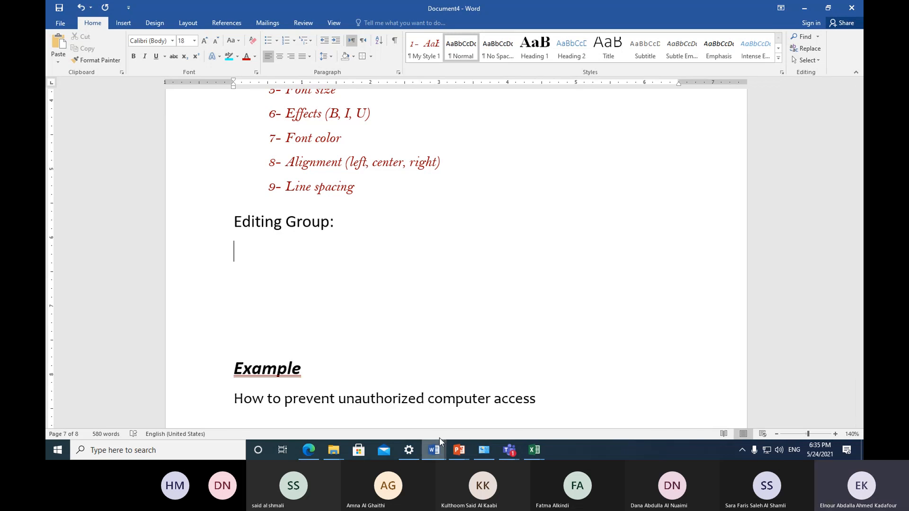
# Step: Make the "Editing Group:" heading bold and italic
pyautogui.click(211, 225)
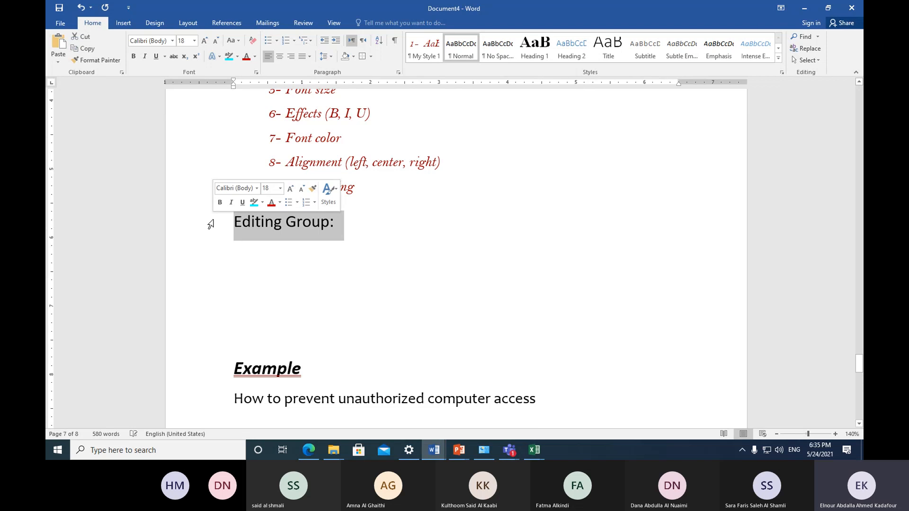
pyautogui.click(133, 55)
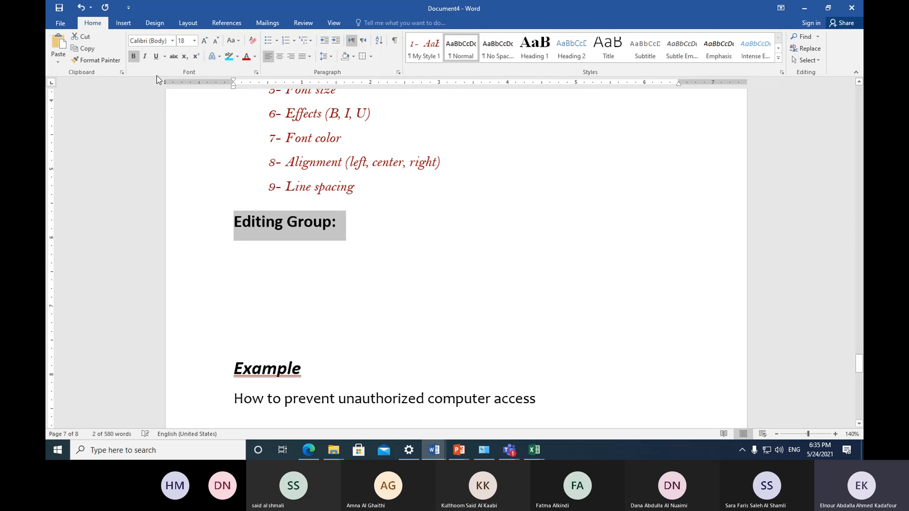
pyautogui.click(148, 59)
# Step: Start a "1-" style numbered list under "Editing Group:", reduce its indent and set its numbering value to 1
pyautogui.click(257, 256)
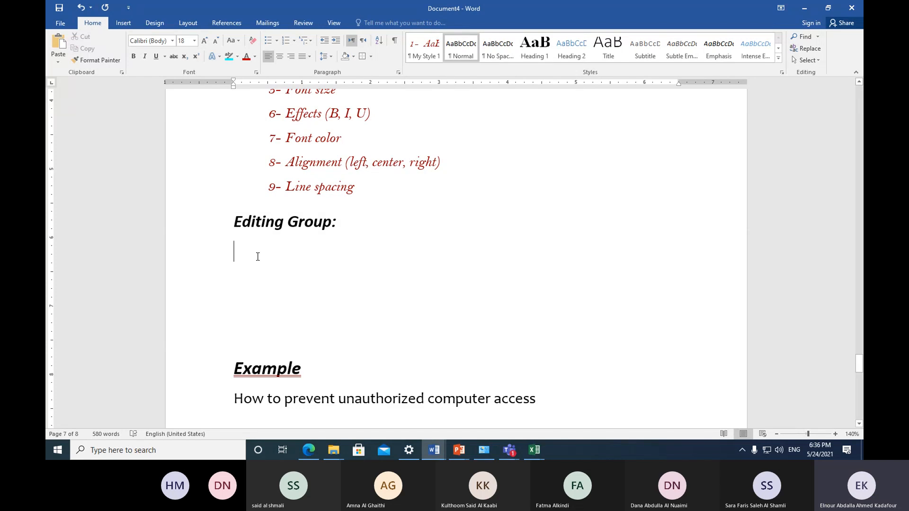
pyautogui.write('1-')
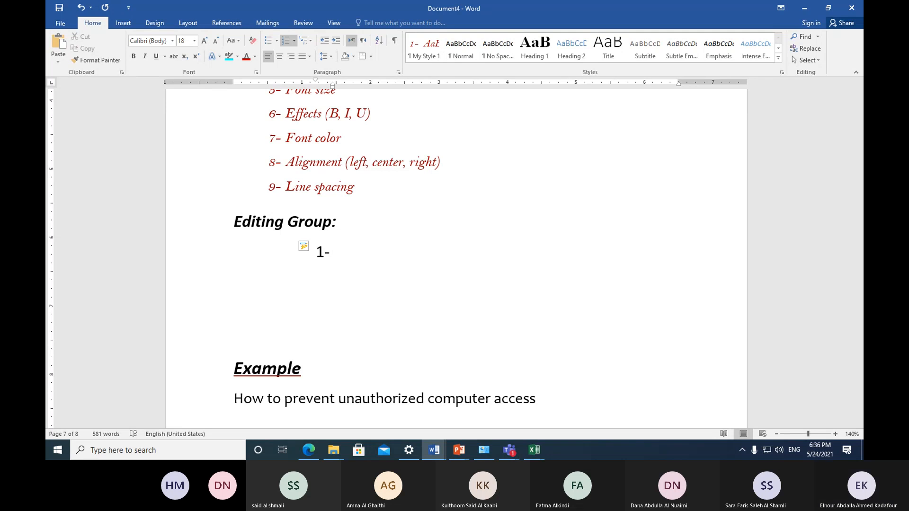
pyautogui.click(324, 45)
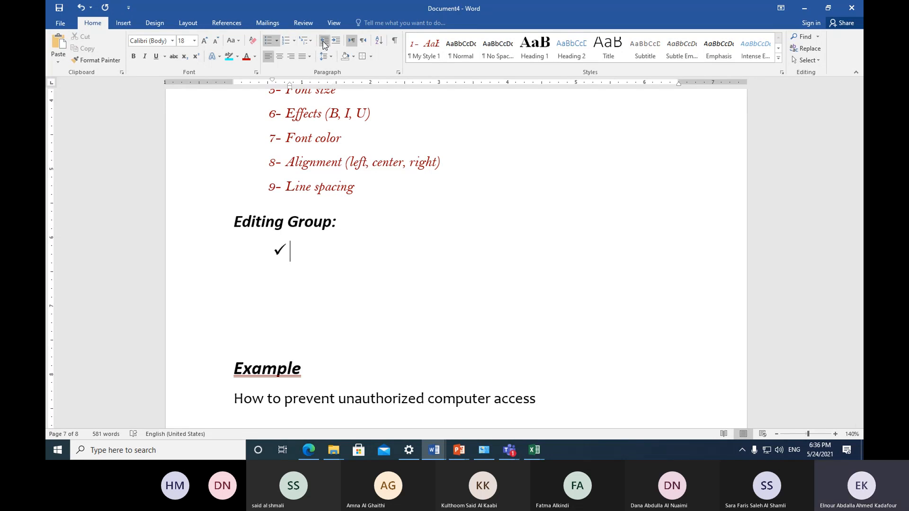
pyautogui.click(287, 41)
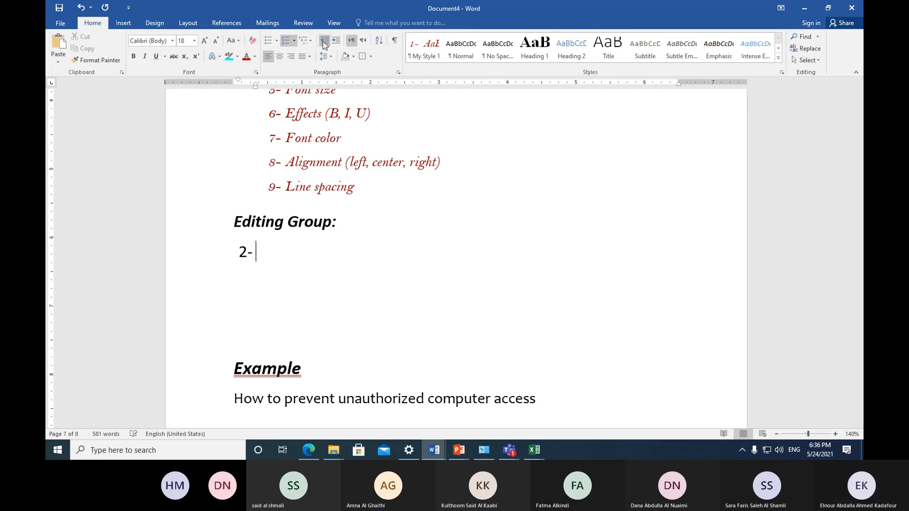
pyautogui.click(294, 40)
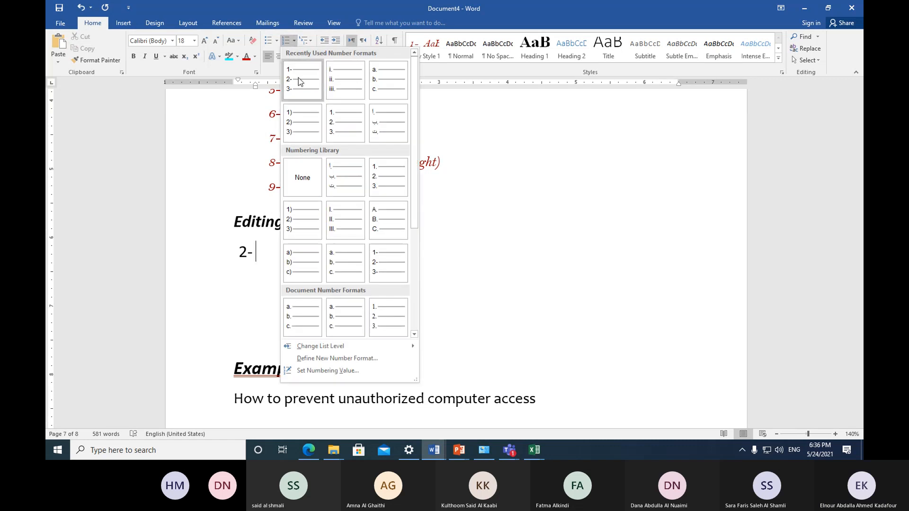
pyautogui.click(330, 371)
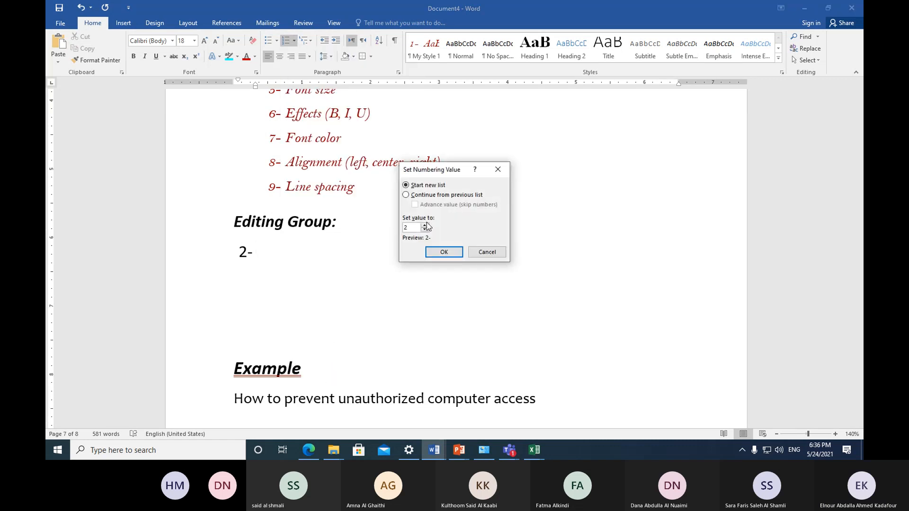
pyautogui.click(431, 253)
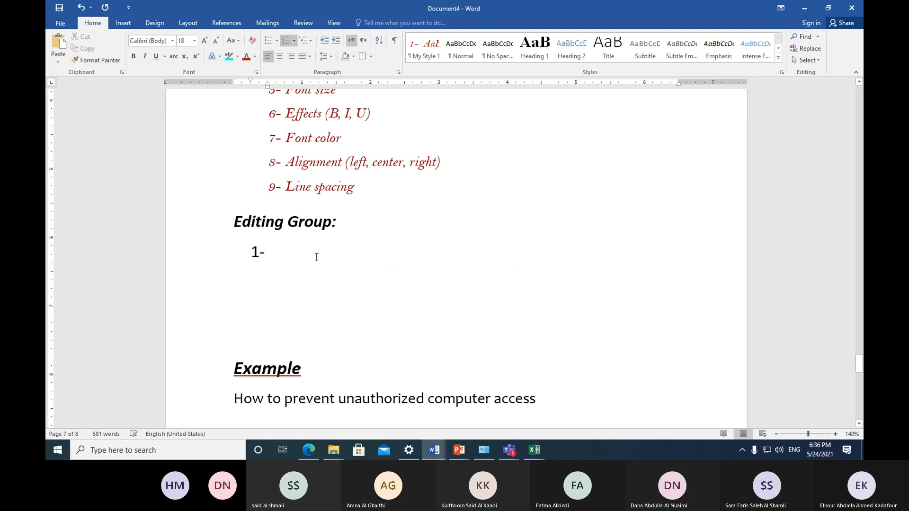
# Step: Enter the list items "Find (to find a text)", "Replace (to replace a text)" and "Select" under "Editing Group:"
pyautogui.write('find ')
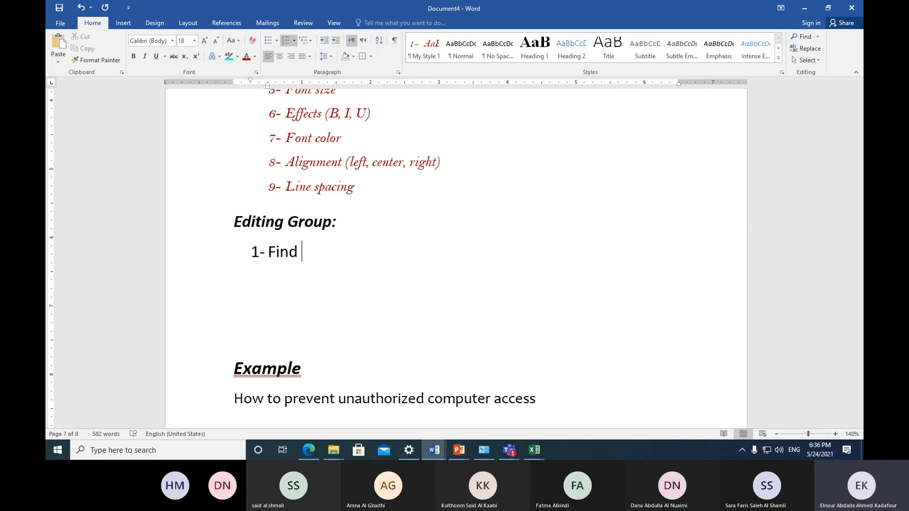
pyautogui.write('(to find a te')
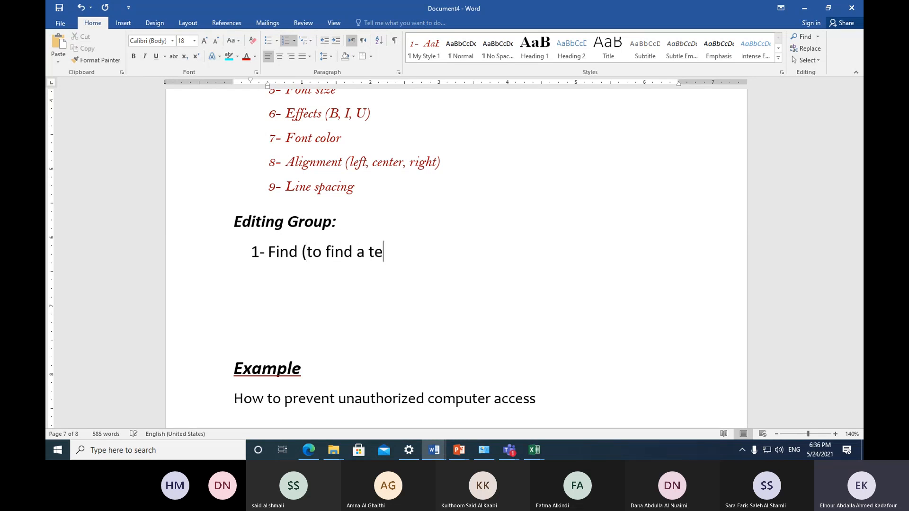
pyautogui.write('xt)')
pyautogui.press('Return')
pyautogui.write('replace ')
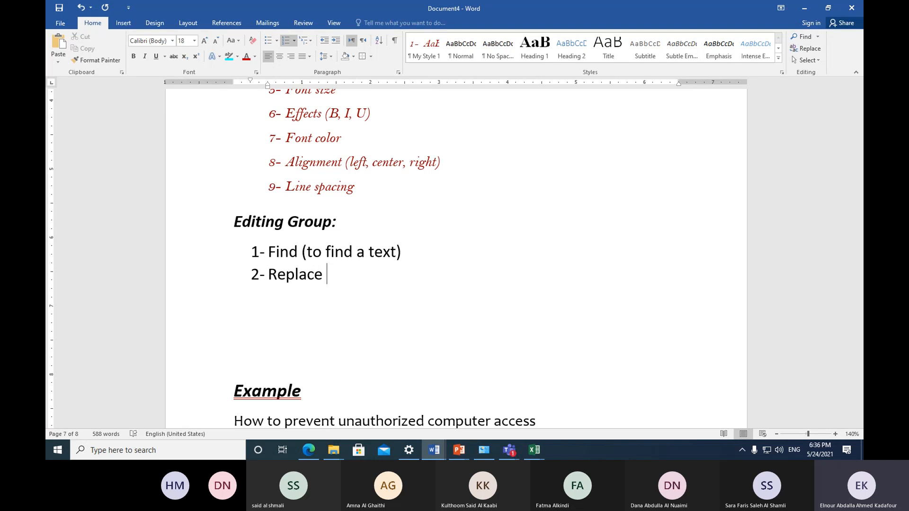
pyautogui.write('(to replace a te')
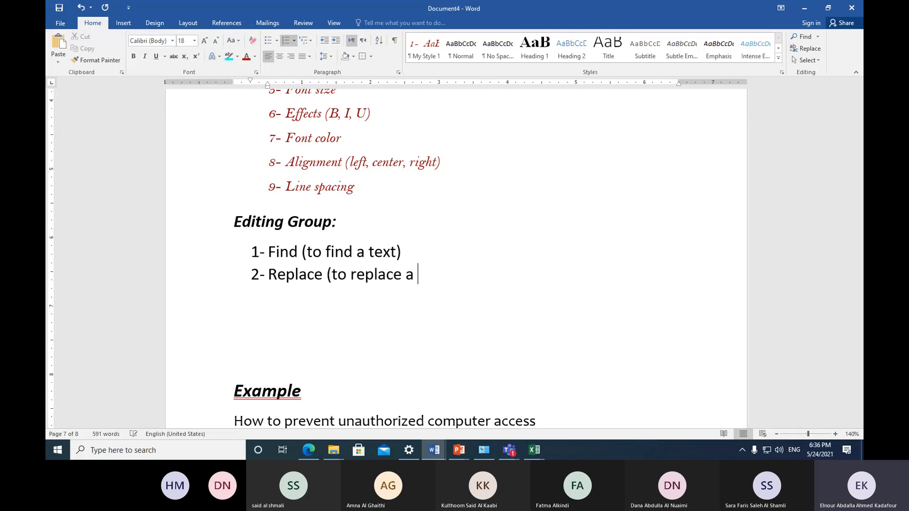
pyautogui.write('xt)')
pyautogui.press('Return')
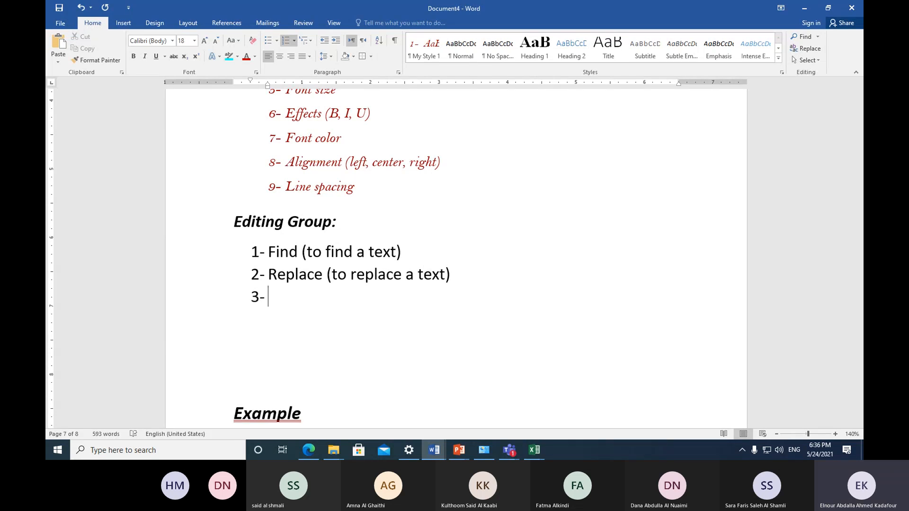
pyautogui.write('select')
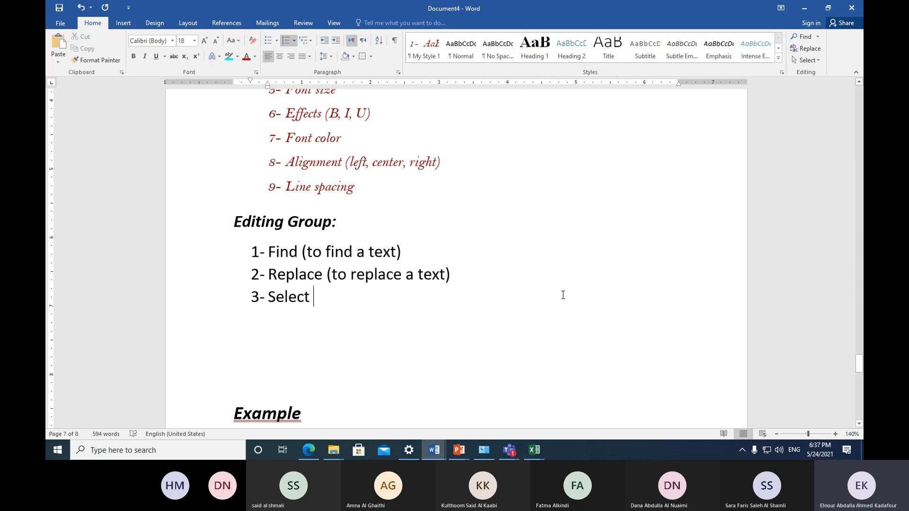
# Step: Look through the Select and Find options of the Editing group, and search the document for "cut"
pyautogui.click(817, 61)
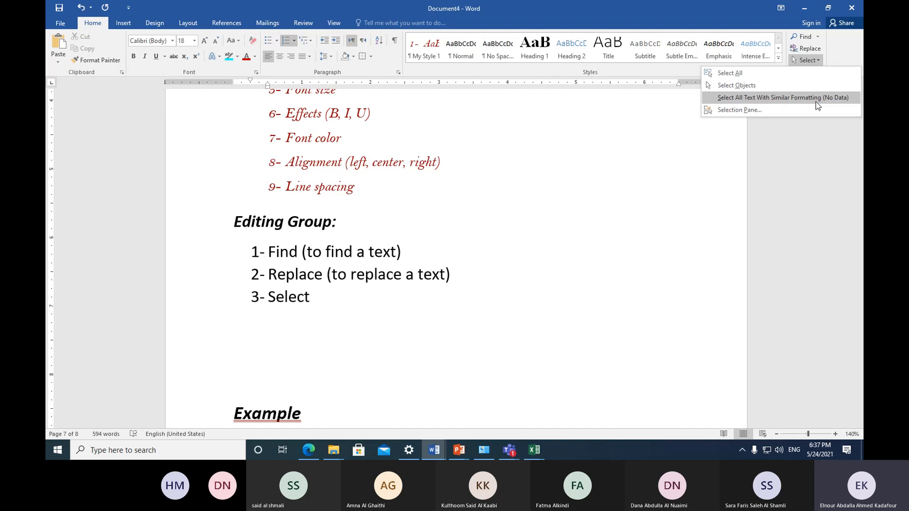
pyautogui.click(723, 152)
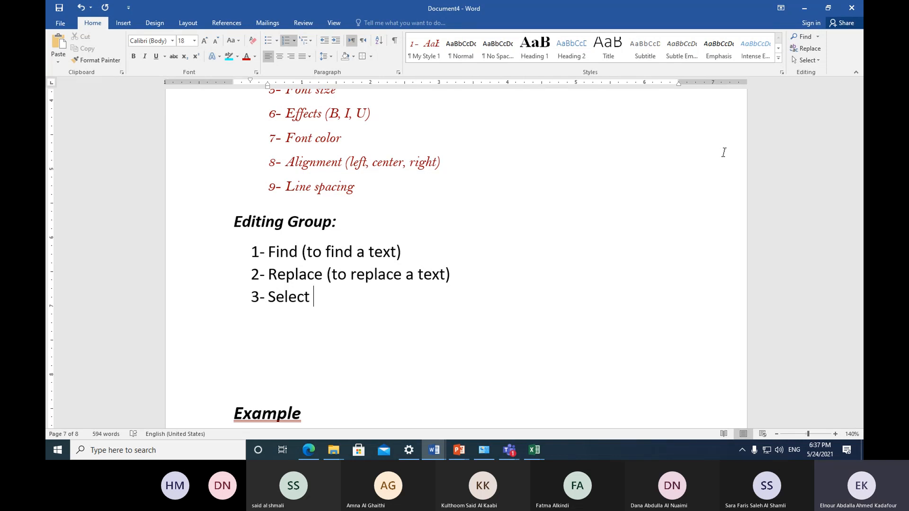
pyautogui.click(816, 37)
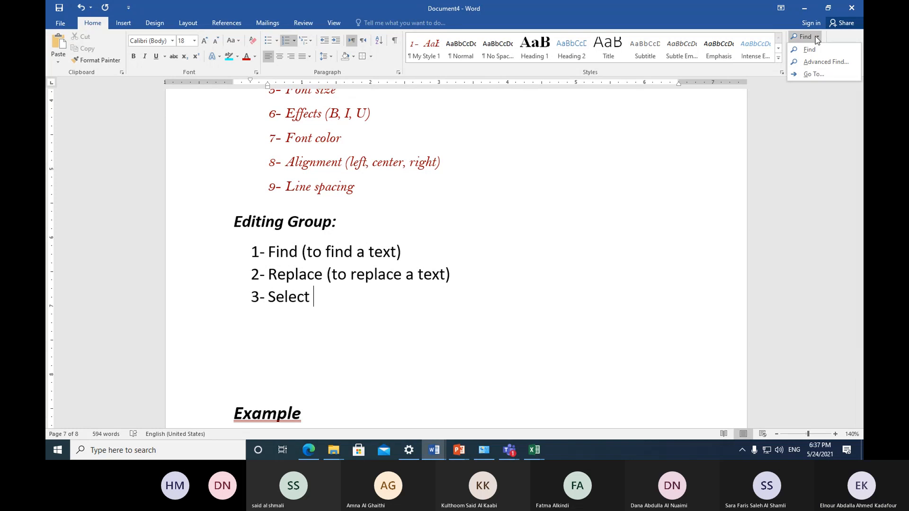
pyautogui.click(810, 50)
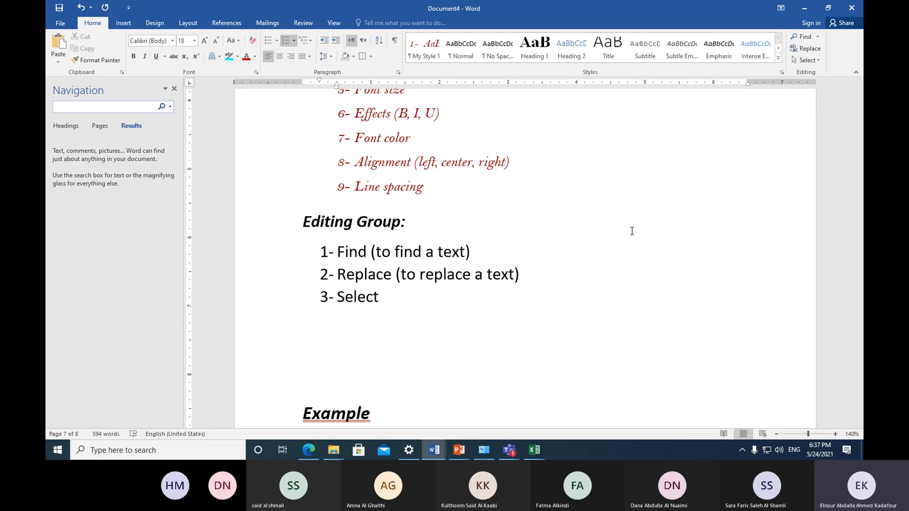
pyautogui.write('cut')
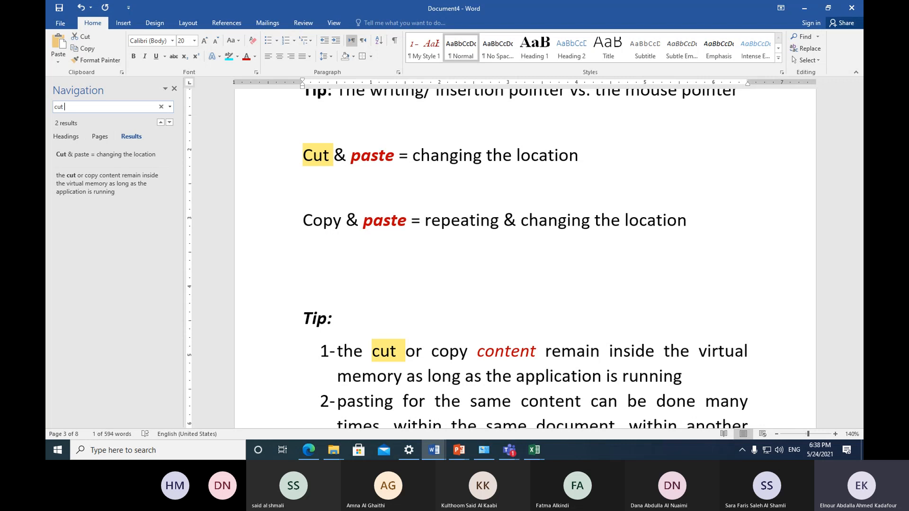
# Step: Start the line "Format Painter: a tool used for applying a pre defined" below the "Copy & paste" line
pyautogui.click(351, 271)
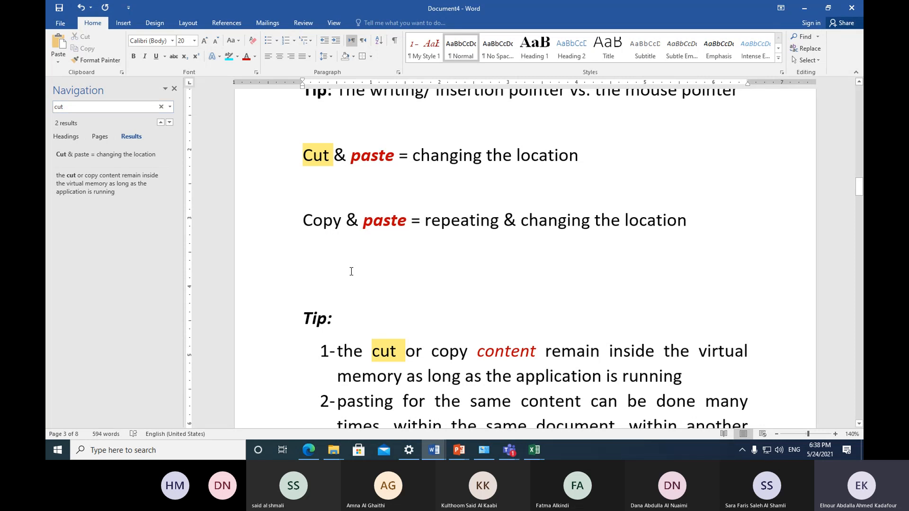
pyautogui.press('Return')
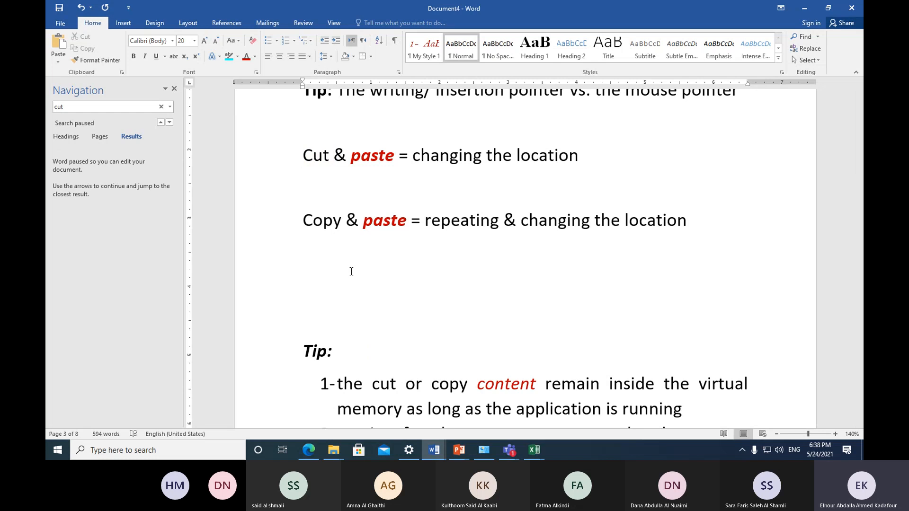
pyautogui.write('format ')
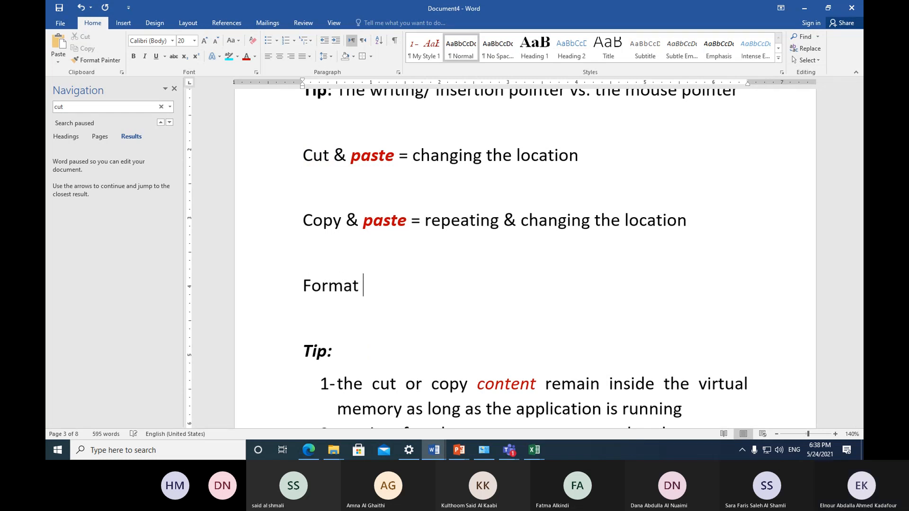
pyautogui.write('Painter')
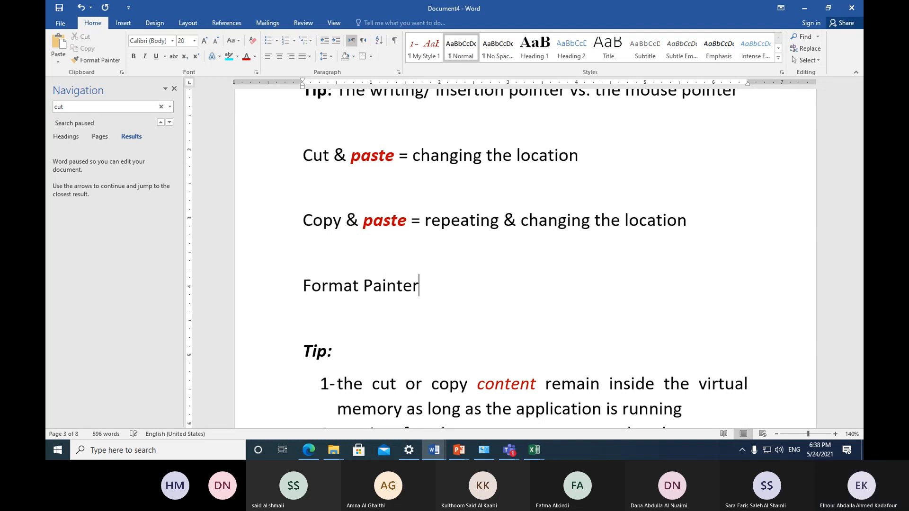
pyautogui.write(': ')
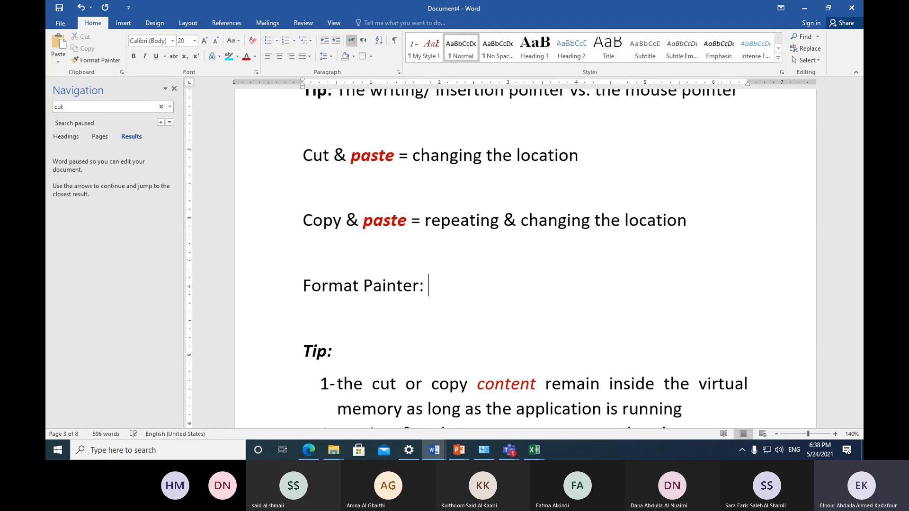
pyautogui.write('a tool used for ')
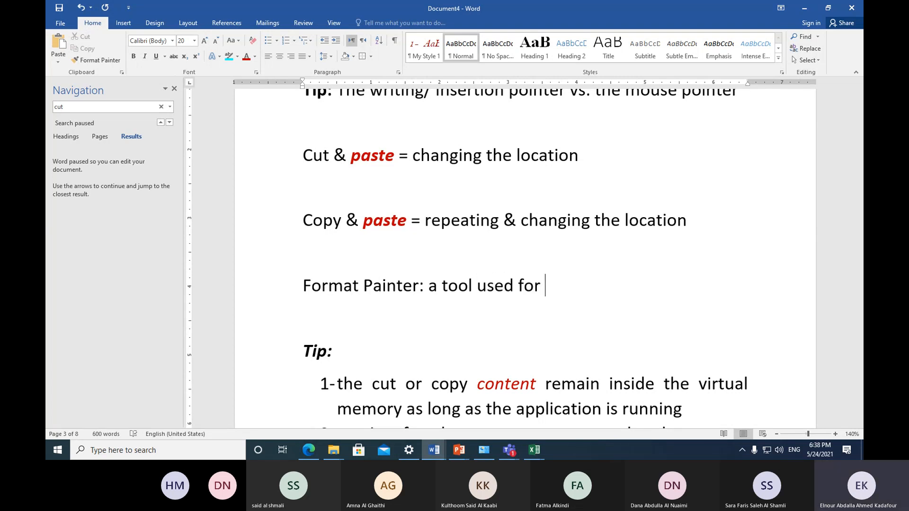
pyautogui.write('applying a ')
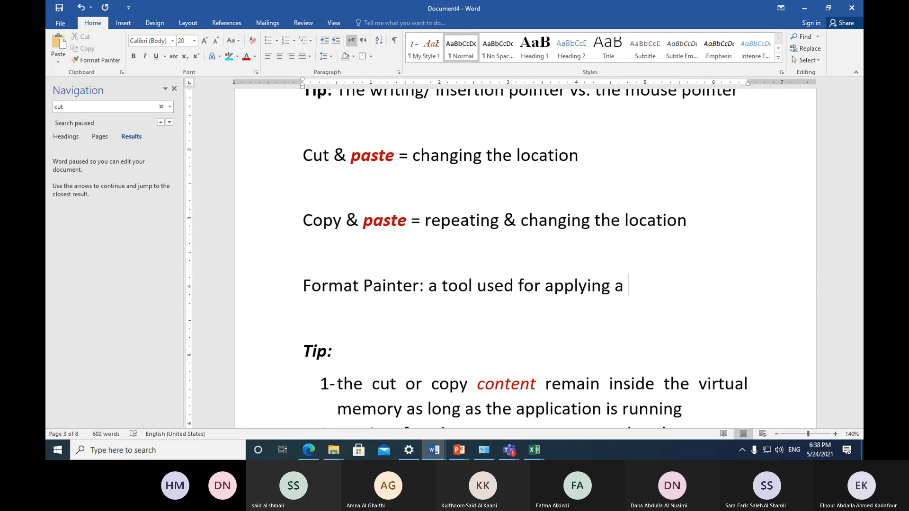
pyautogui.write('pre defined')
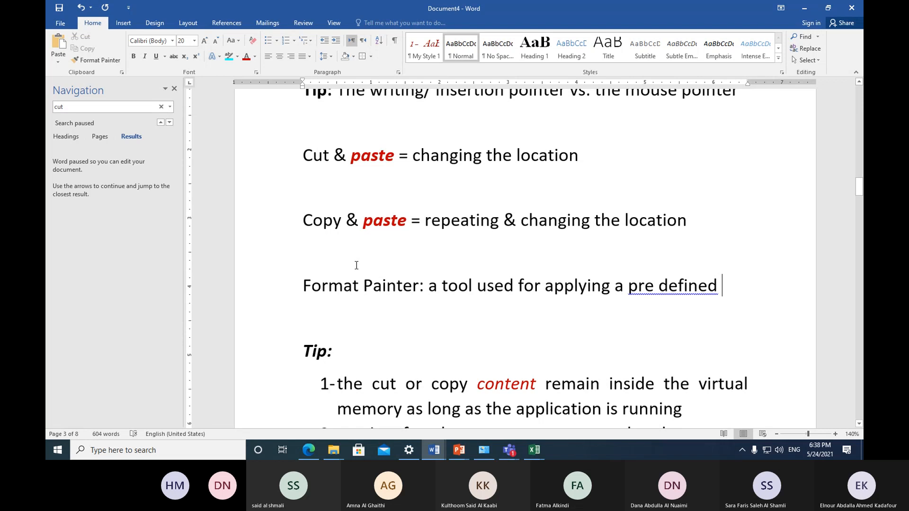
# Step: Hyphenate "pre-defined" and finish the Format Painter definition with "format over a new text."
pyautogui.click(655, 287)
pyautogui.write('-')
pyautogui.press('Delete')
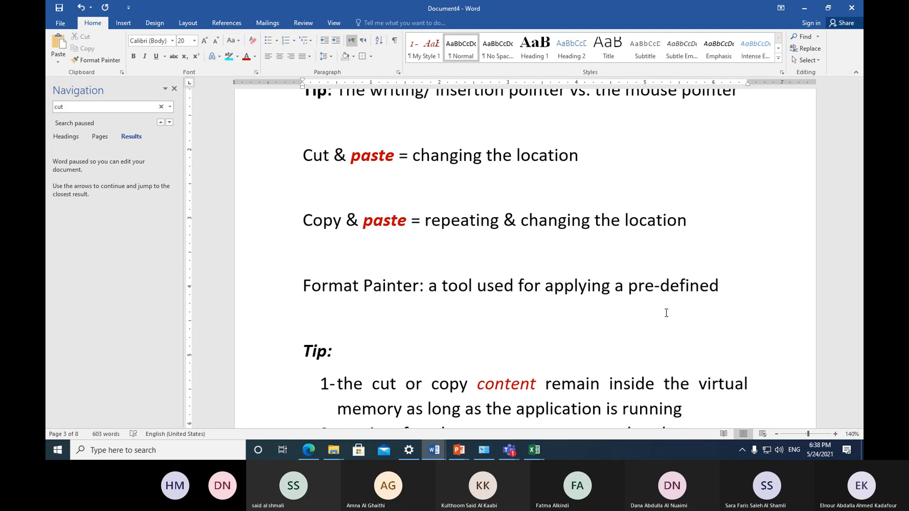
pyautogui.click(727, 290)
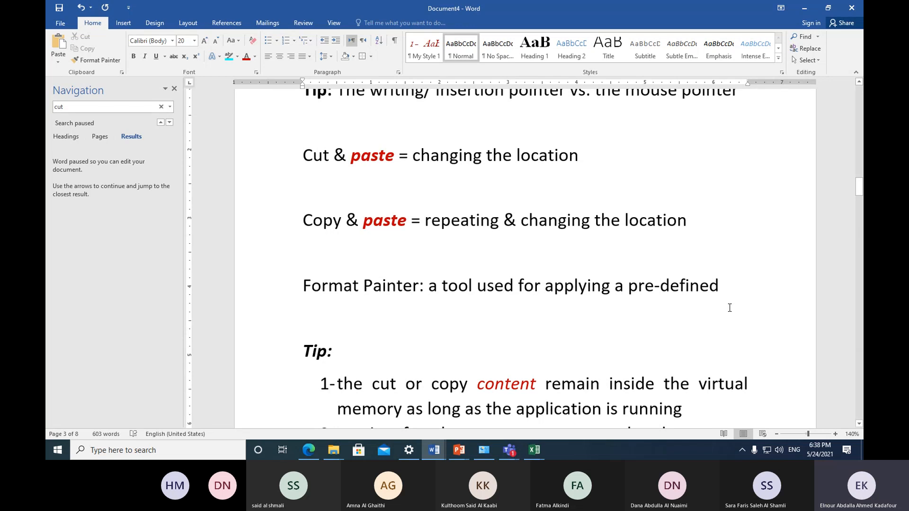
pyautogui.write('for')
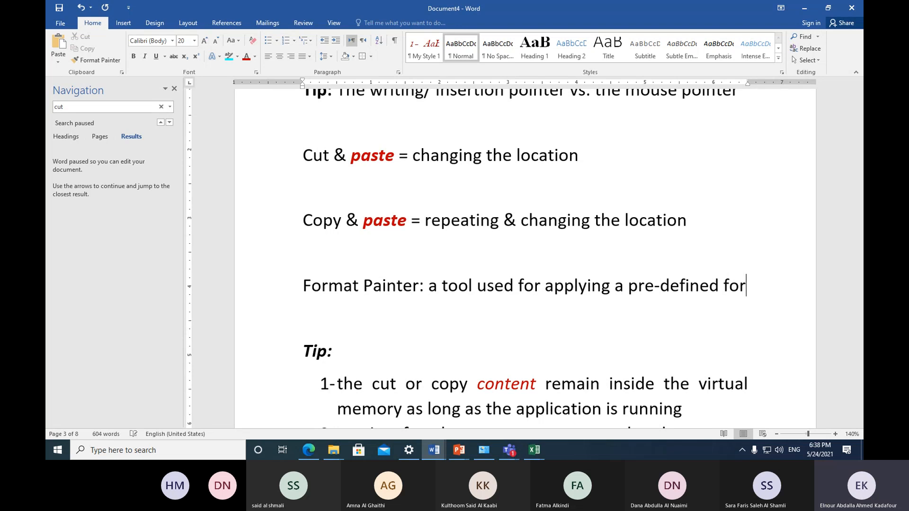
pyautogui.write('mat ')
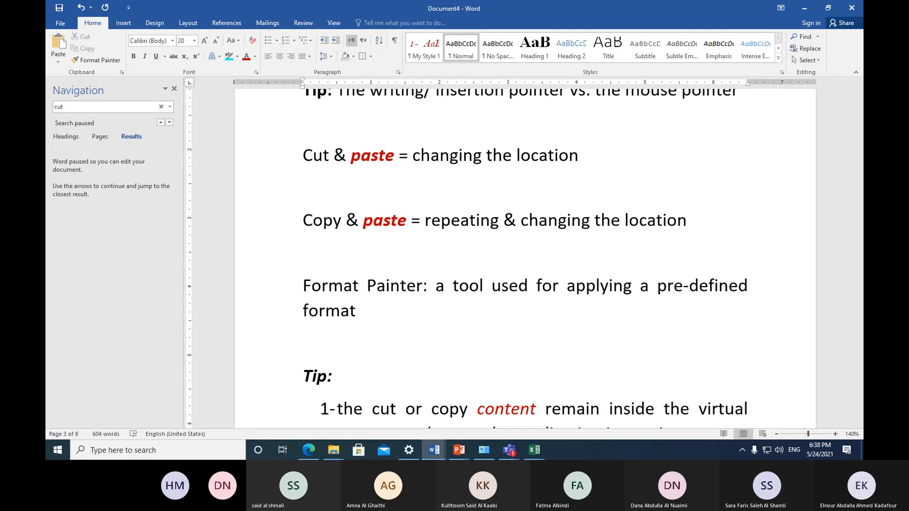
pyautogui.write('over a ')
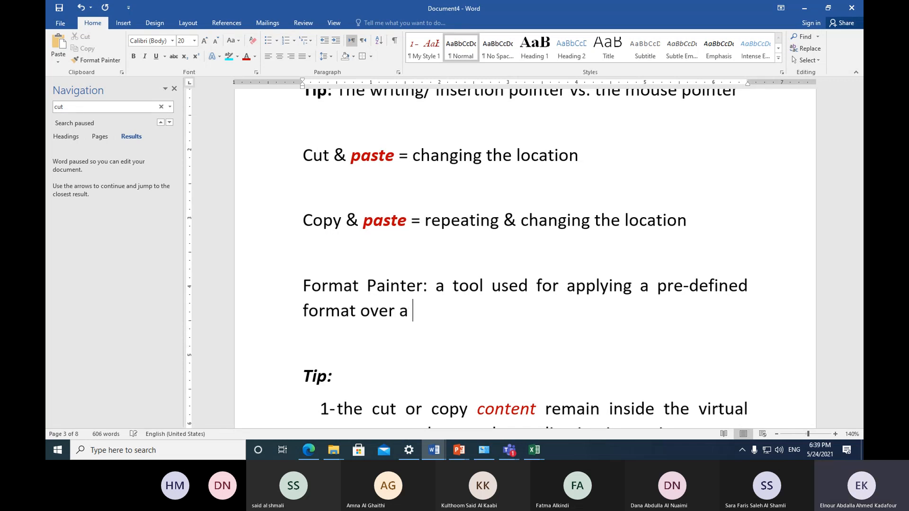
pyautogui.write('new text.')
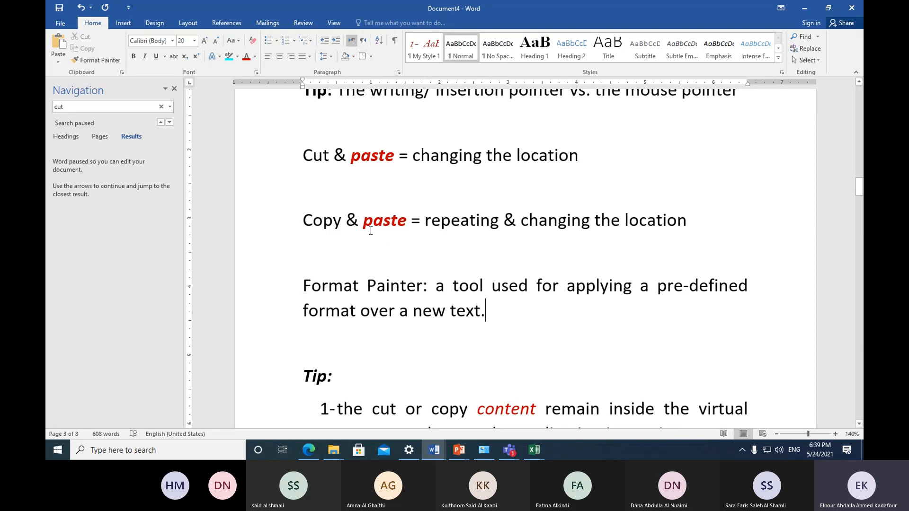
# Step: Copy the formatting of "paste" in the "Copy & paste" line onto the words "Format Painter" using Format Painter
pyautogui.moveTo(364, 231); pyautogui.dragTo(406, 229)
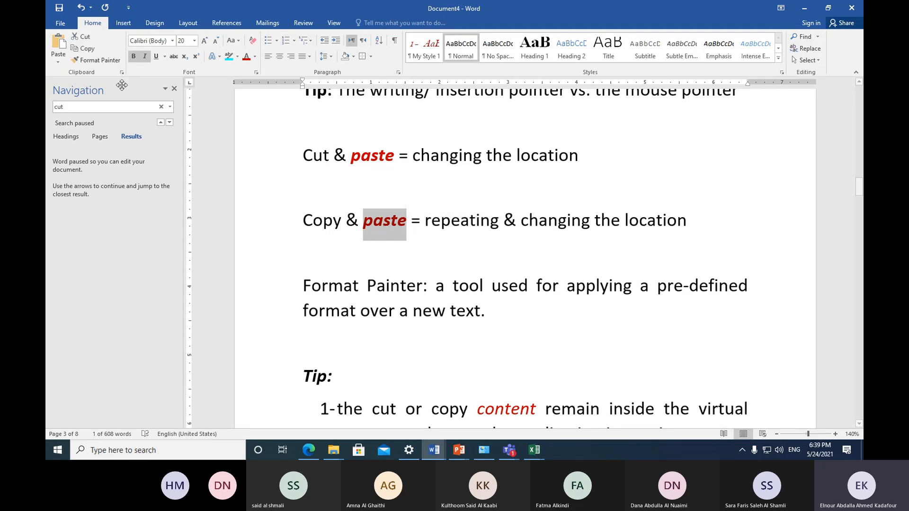
pyautogui.click(105, 63)
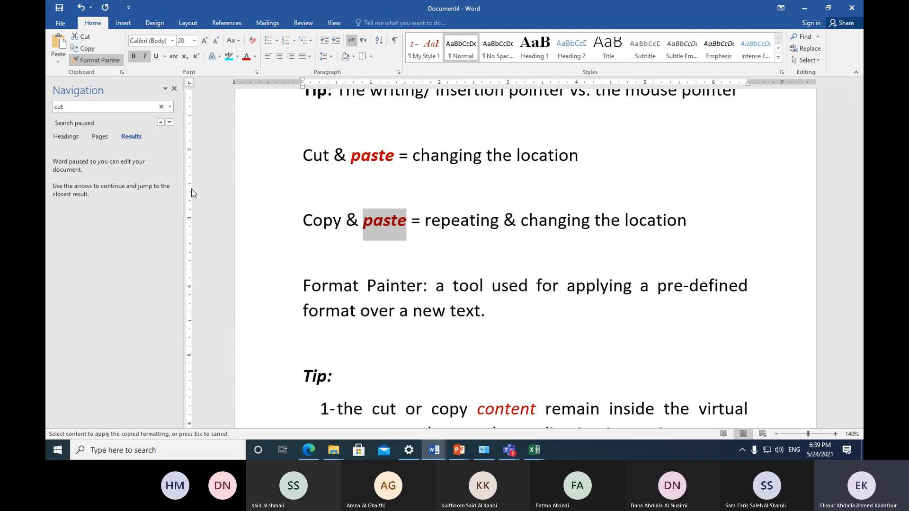
pyautogui.moveTo(299, 286)
pyautogui.mouseDown()
pyautogui.moveTo(398, 286)
pyautogui.moveTo(397, 297)
pyautogui.mouseUp()
pyautogui.click(411, 353)
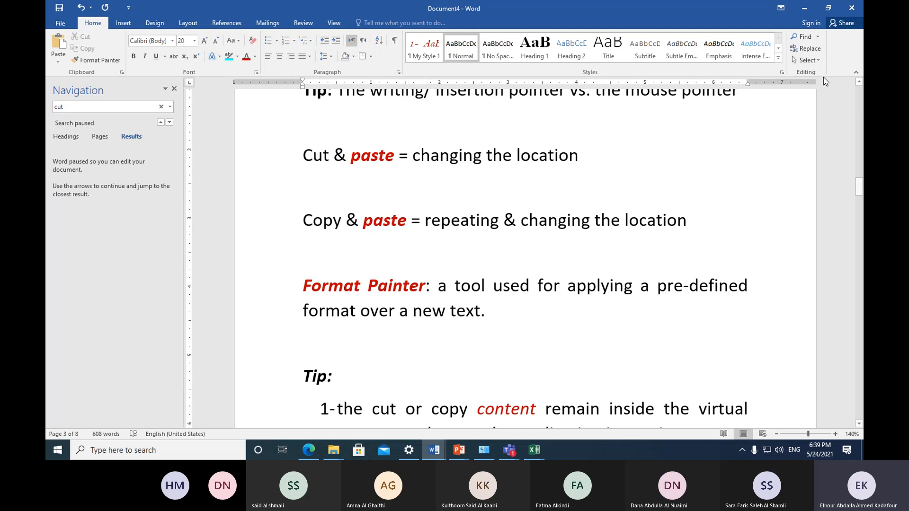
# Step: Search the document for "edit group" using Find
pyautogui.click(819, 39)
pyautogui.click(816, 47)
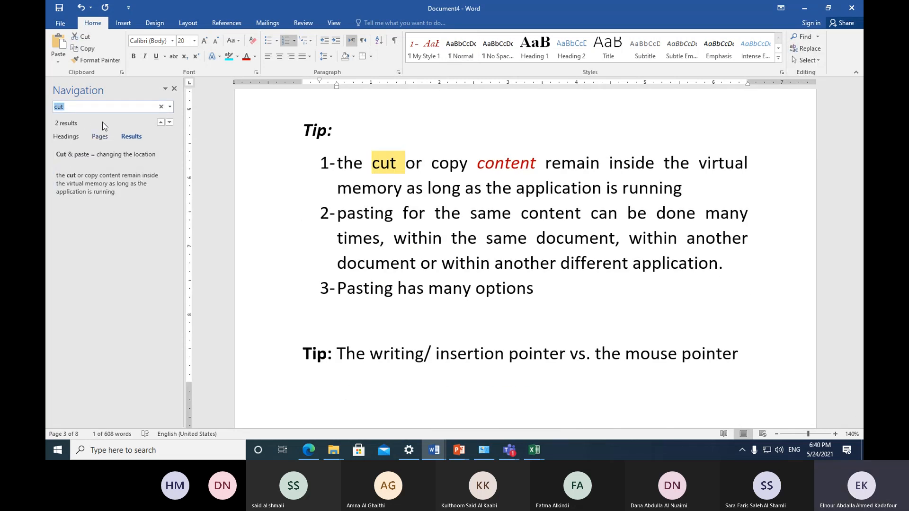
pyautogui.write('e')
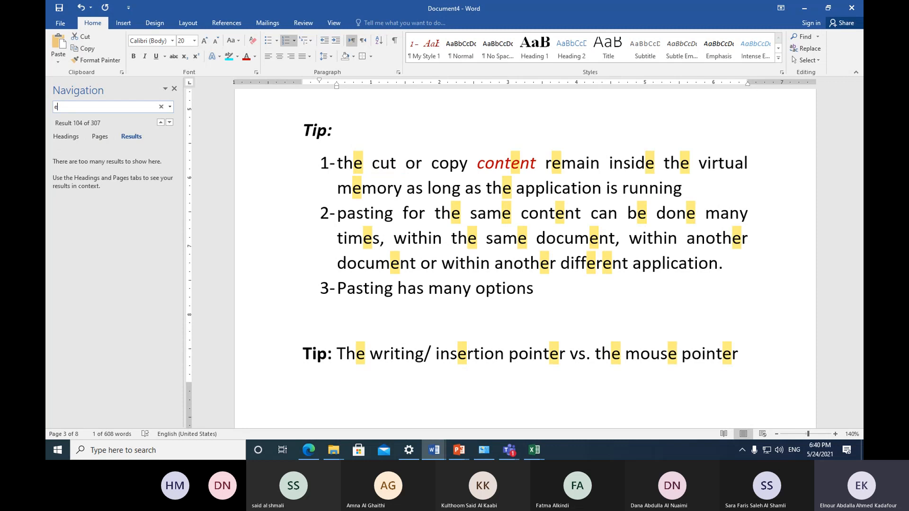
pyautogui.write('dit')
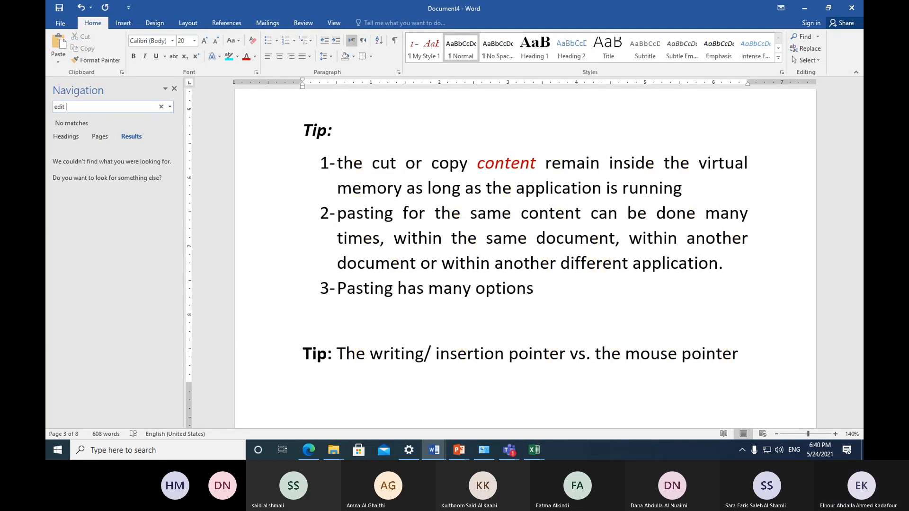
pyautogui.write(' group')
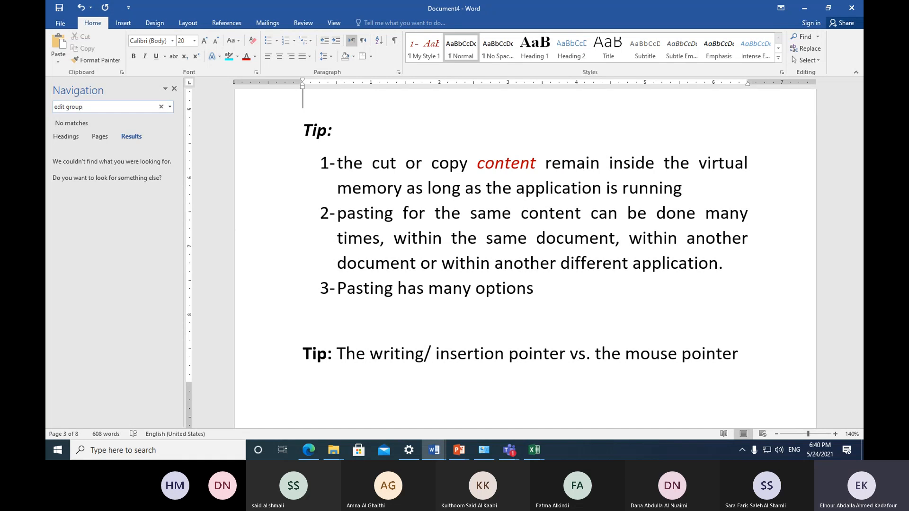
# Step: Change the search term to "Editing group" and check the headings, pages and results views
pyautogui.click(57, 108)
pyautogui.write('E')
pyautogui.press('Delete')
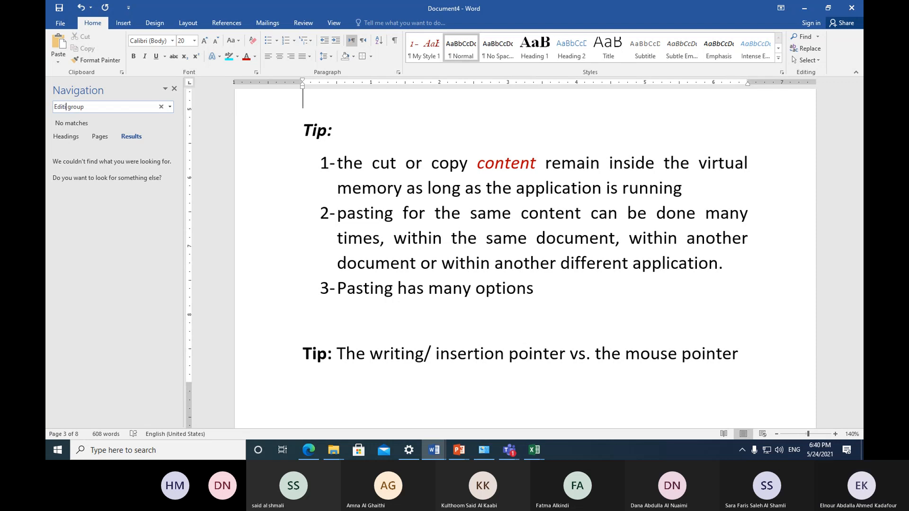
pyautogui.write('ing')
pyautogui.click(66, 137)
pyautogui.click(94, 137)
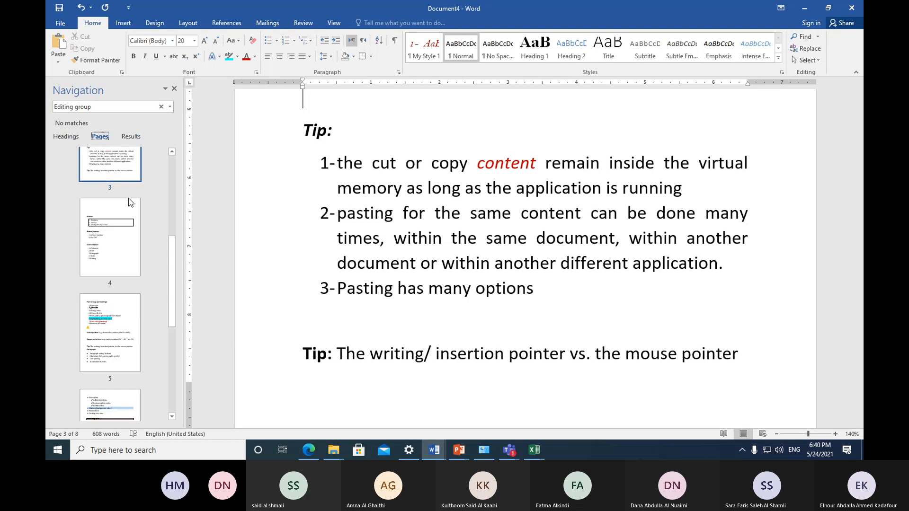
pyautogui.click(130, 138)
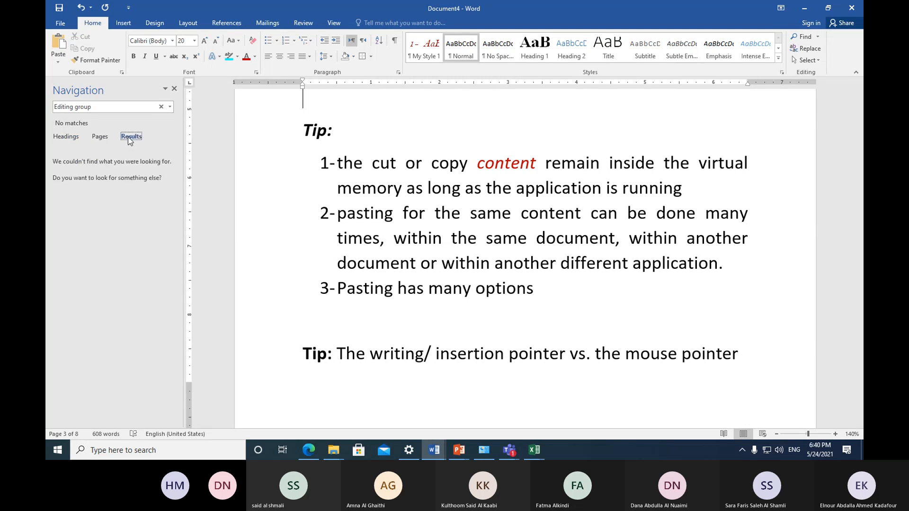
# Step: Locate the "Editing Group" heading in the document and select its text to compare it with the search term
pyautogui.click(116, 107)
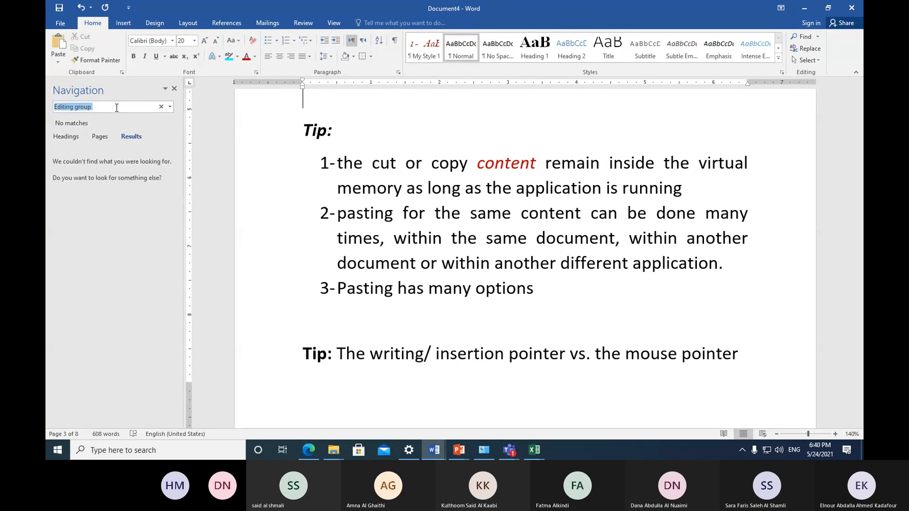
pyautogui.click(117, 108)
pyautogui.scroll(-20, 404, 366)
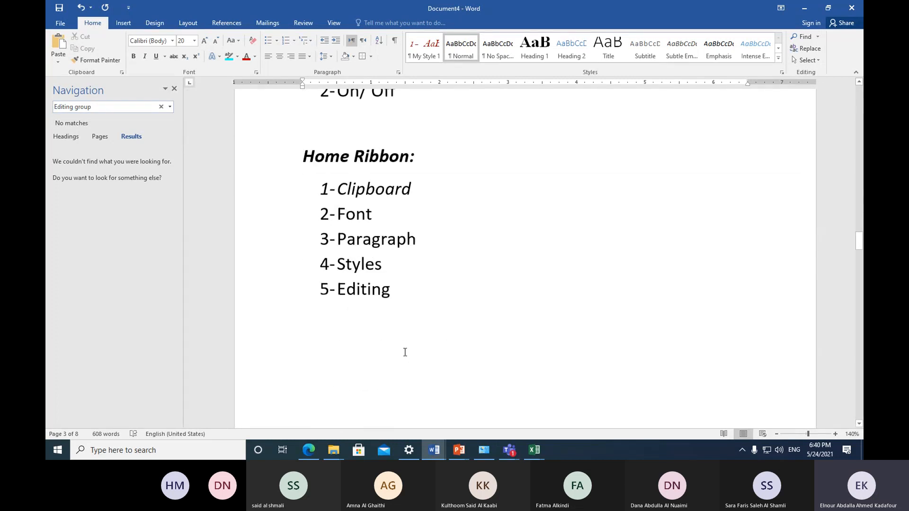
pyautogui.scroll(-20, 405, 351)
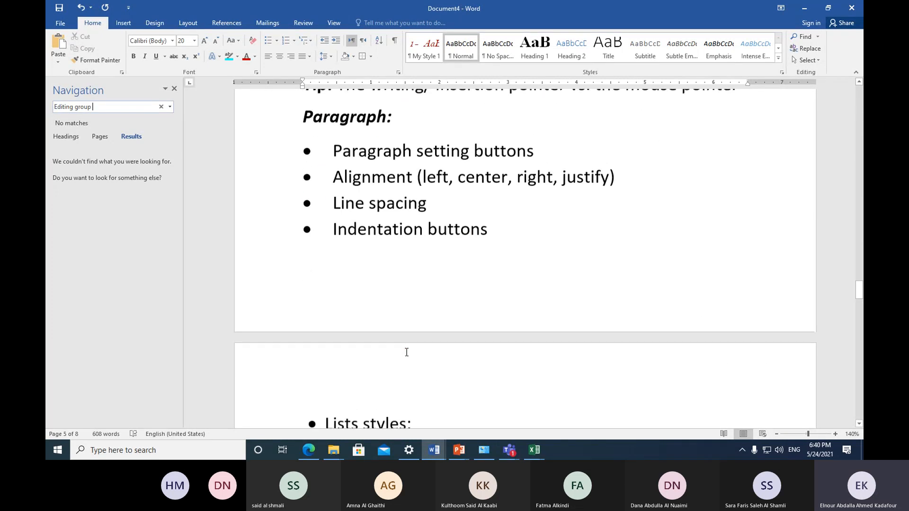
pyautogui.scroll(-20, 406, 351)
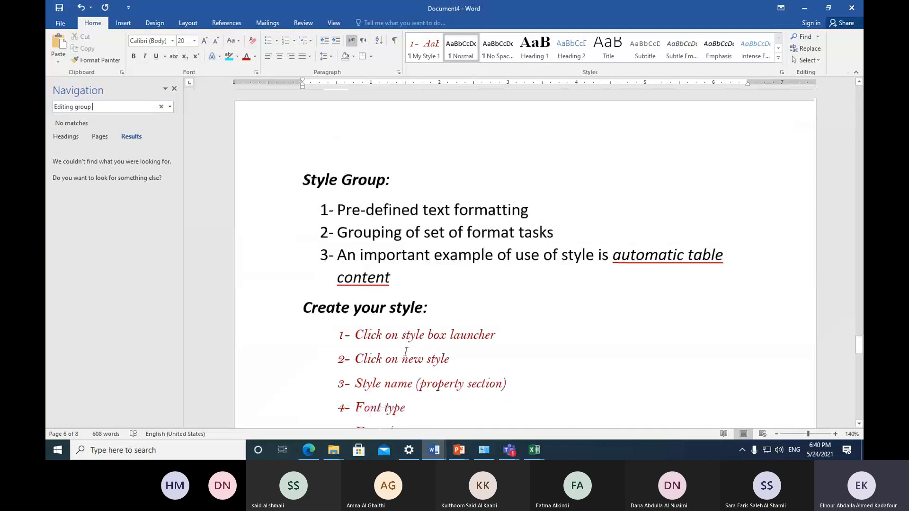
pyautogui.scroll(-1, 406, 352)
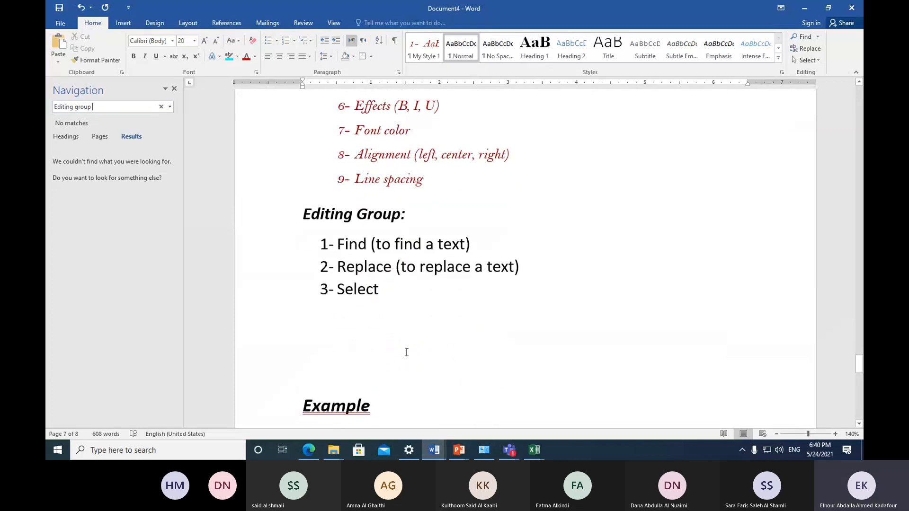
pyautogui.moveTo(300, 218); pyautogui.dragTo(388, 221)
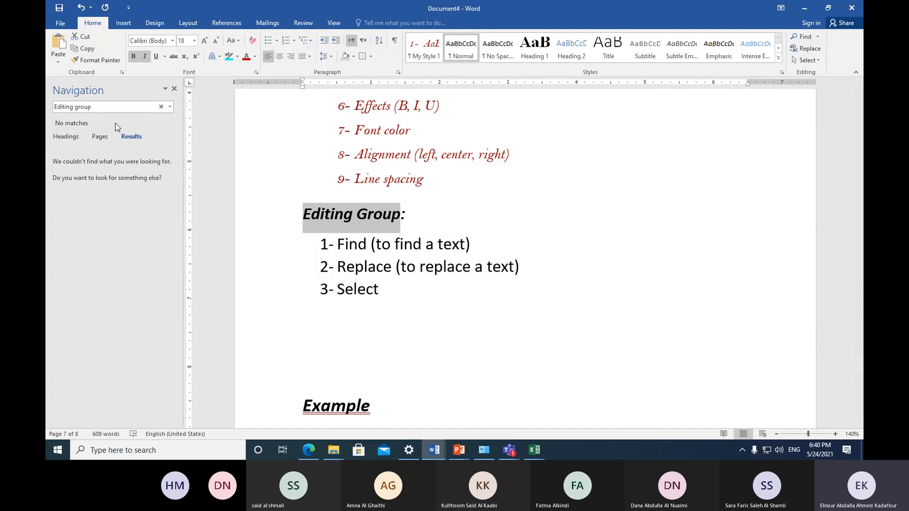
pyautogui.click(75, 107)
pyautogui.click(350, 242)
pyautogui.scroll(4, 319, 190)
pyautogui.scroll(6, 319, 190)
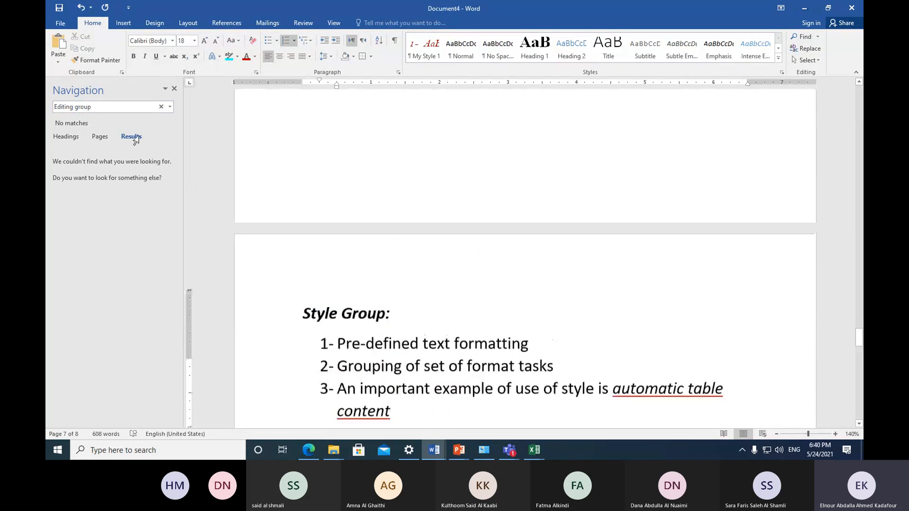
# Step: Correct the search term to "Editing Group" and compare it with the heading above the Find, Replace and Select list
pyautogui.click(76, 107)
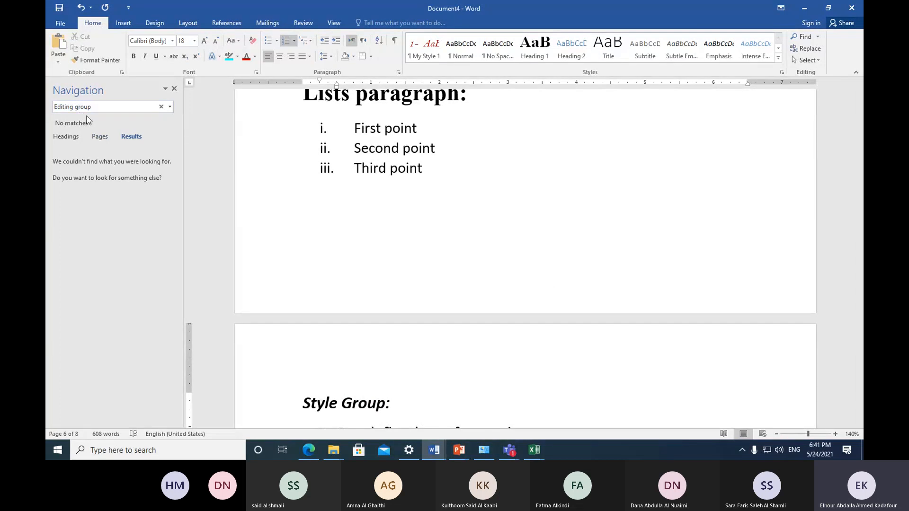
pyautogui.press('Delete')
pyautogui.write('G')
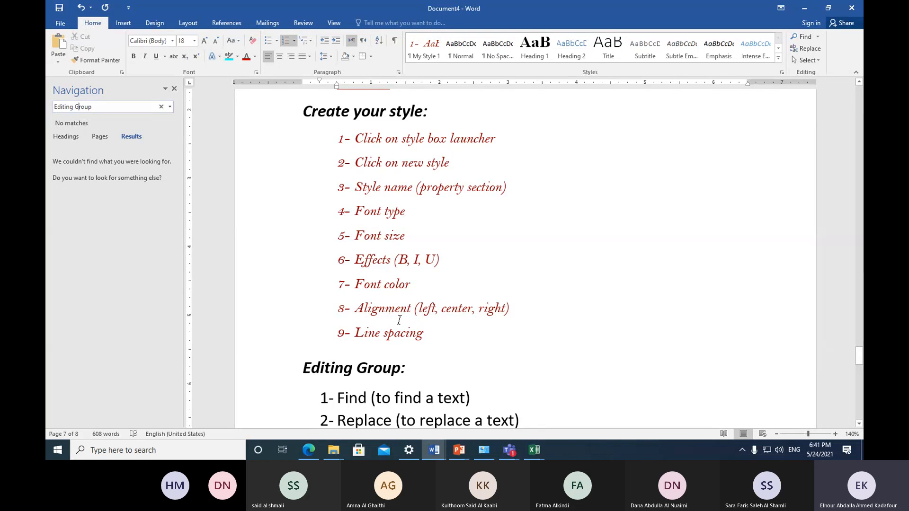
pyautogui.scroll(-2, 425, 373)
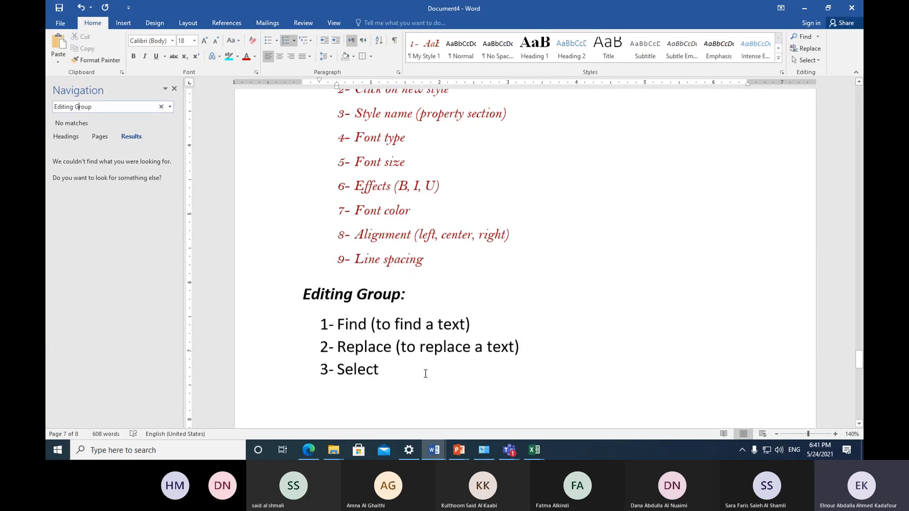
pyautogui.scroll(-2, 424, 374)
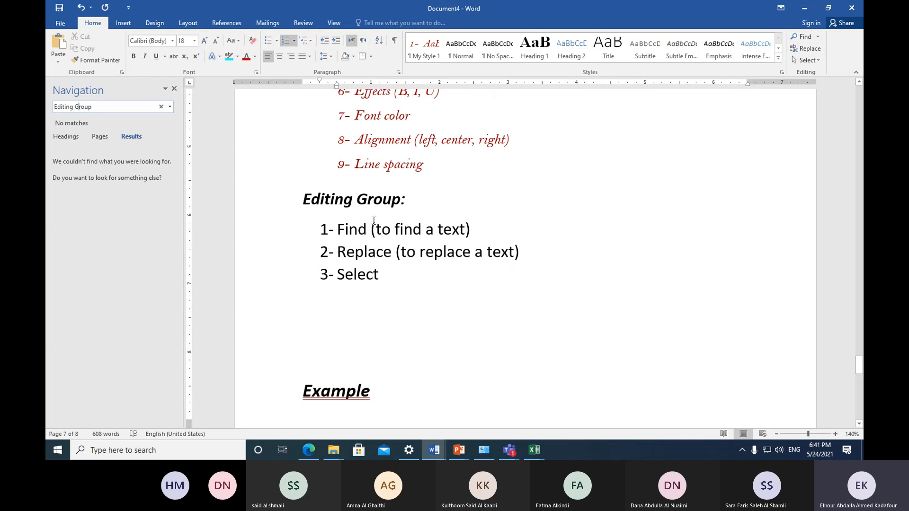
# Step: Open Find and Replace for the Editing Group list, keep the list uncovered, and set the text to find to "Replace"
pyautogui.click(349, 229)
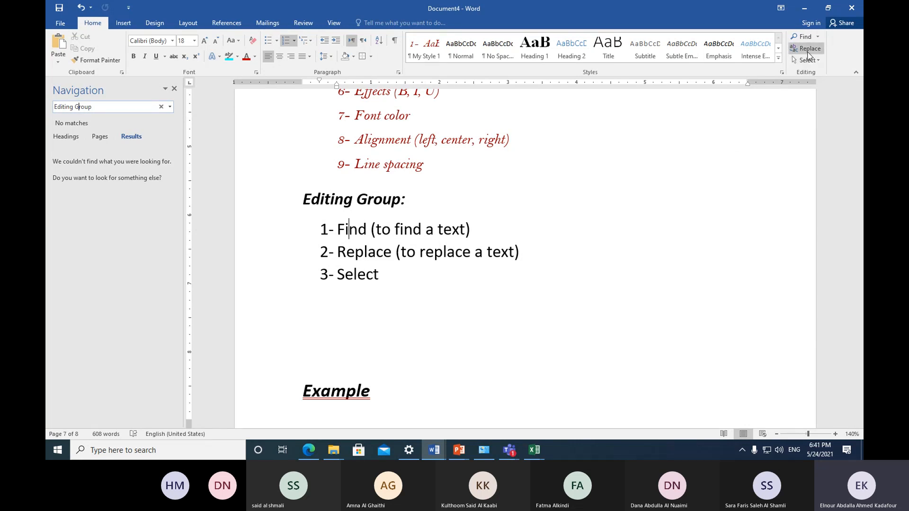
pyautogui.click(396, 282)
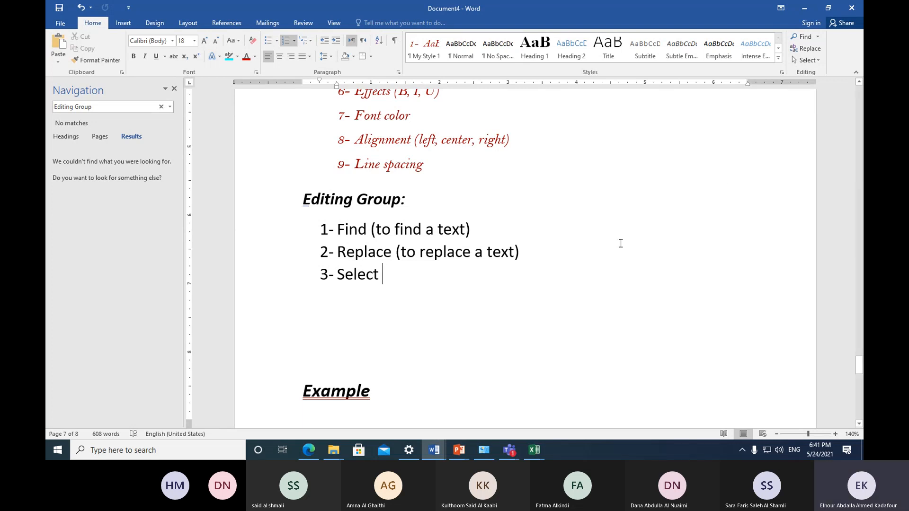
pyautogui.click(803, 37)
pyautogui.click(807, 49)
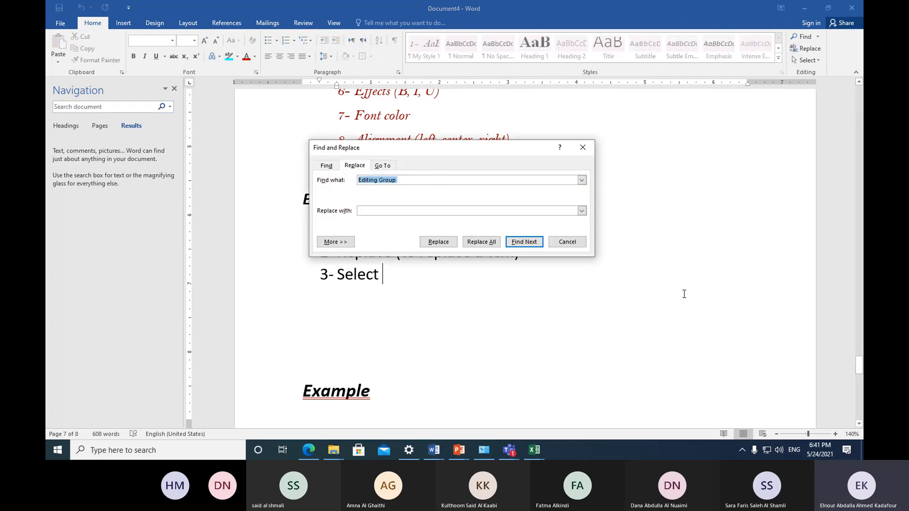
pyautogui.moveTo(434, 153); pyautogui.dragTo(625, 175)
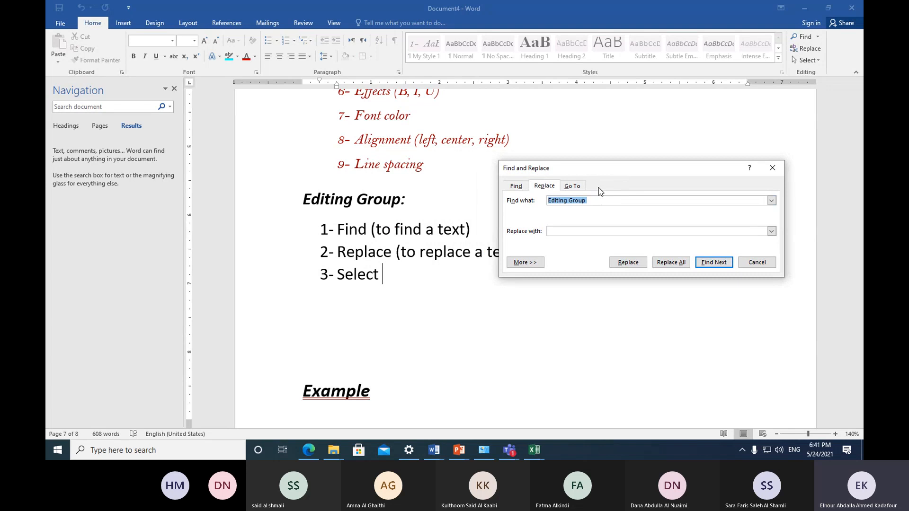
pyautogui.moveTo(603, 172); pyautogui.dragTo(647, 153)
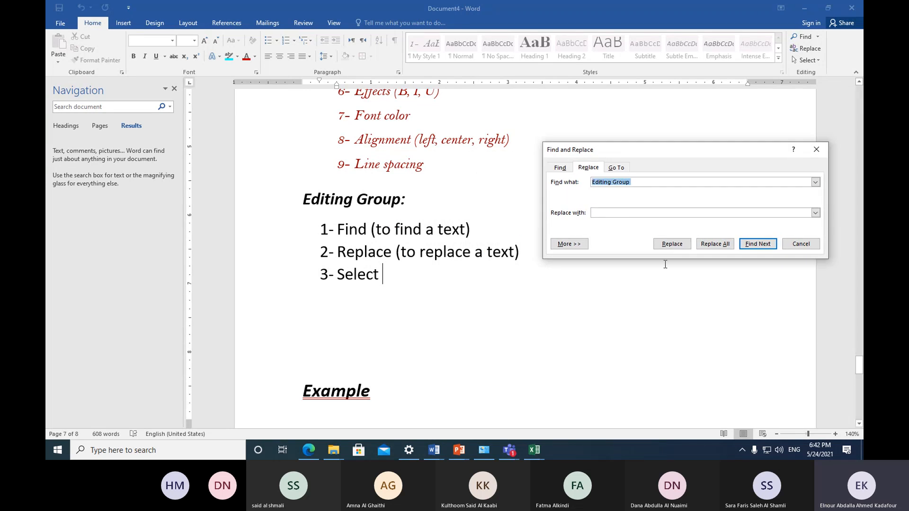
pyautogui.write('Replace')
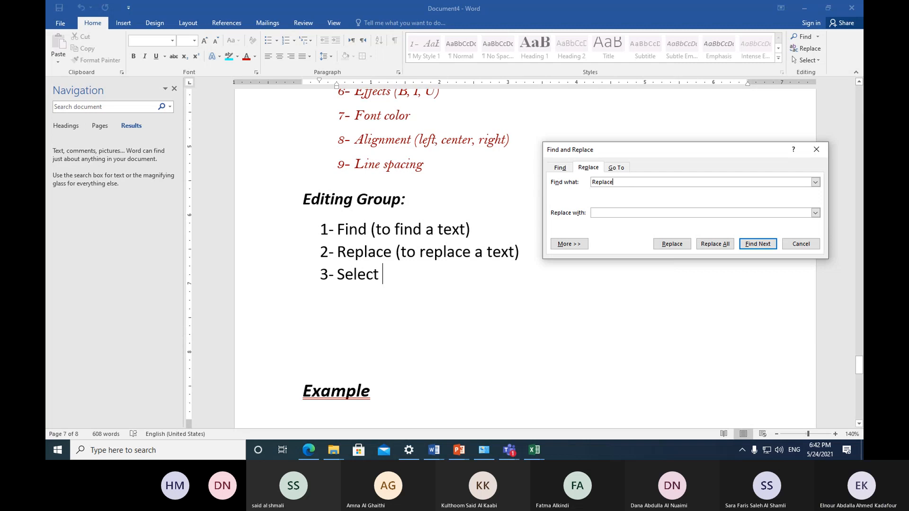
# Step: Set the replacement text to "Replace/ Change"
pyautogui.click(633, 214)
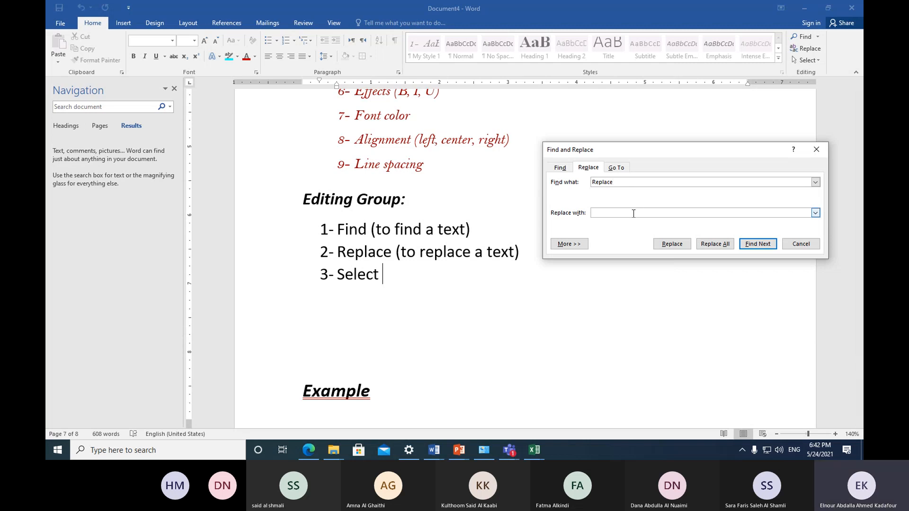
pyautogui.write('Chang')
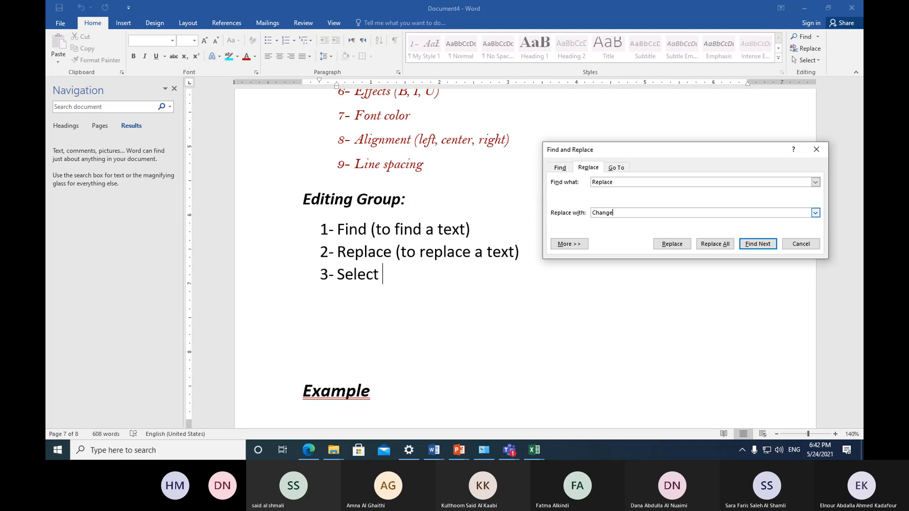
pyautogui.write('e')
pyautogui.click(592, 213)
pyautogui.write('Replace/')
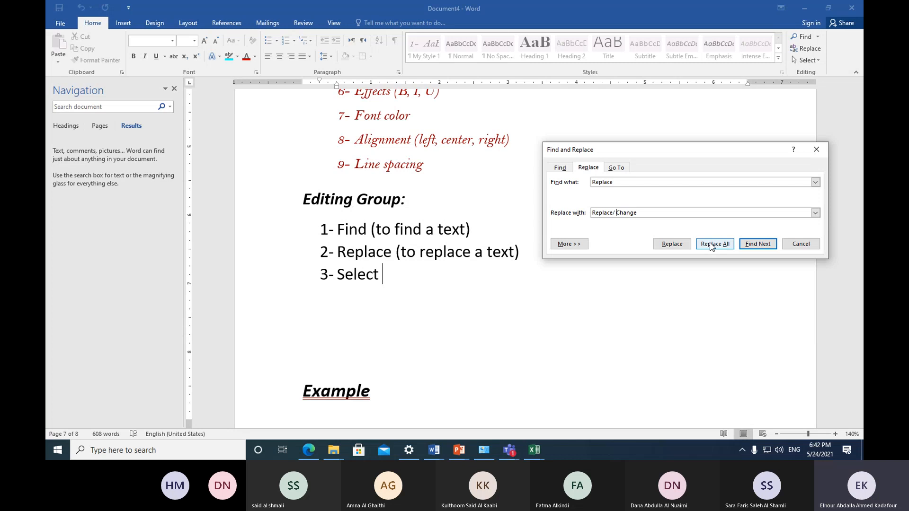
# Step: Replace both occurrences of "Replace" in the second Editing Group item one at a time and dismiss the search message
pyautogui.click(675, 246)
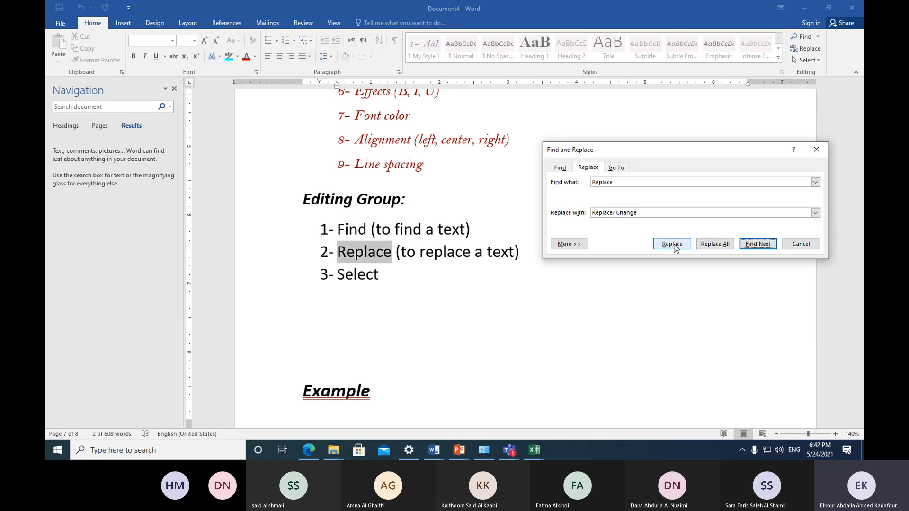
pyautogui.click(675, 246)
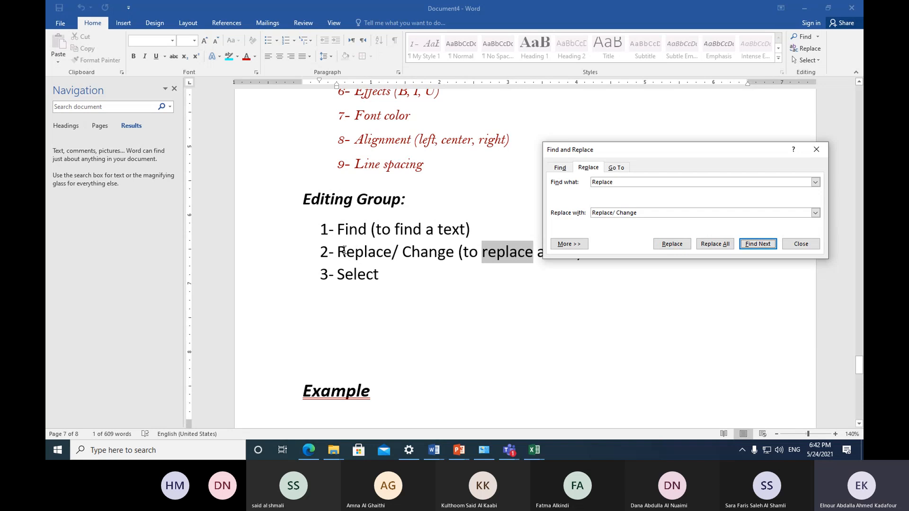
pyautogui.moveTo(630, 155); pyautogui.dragTo(640, 104)
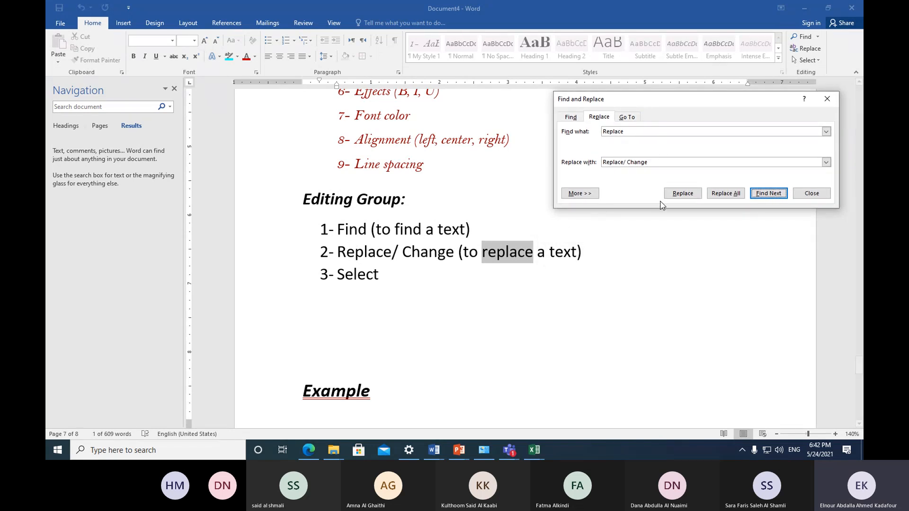
pyautogui.click(683, 198)
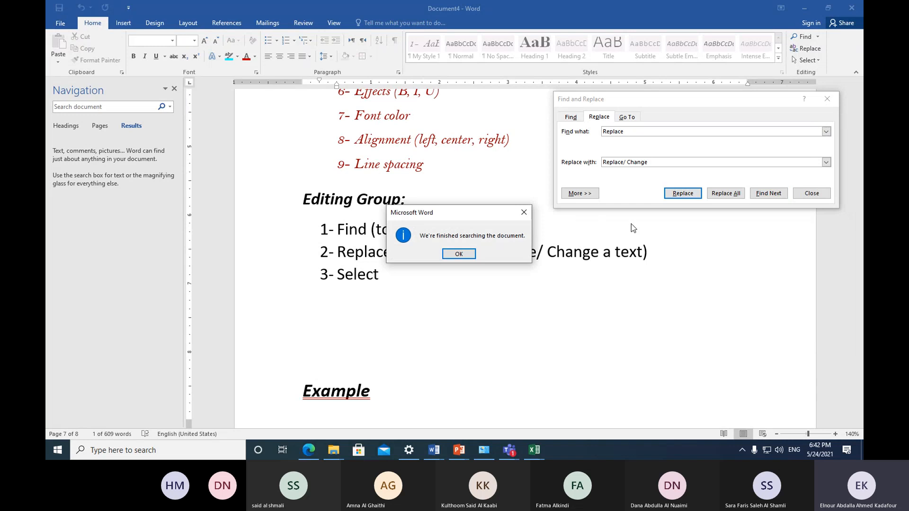
pyautogui.click(459, 255)
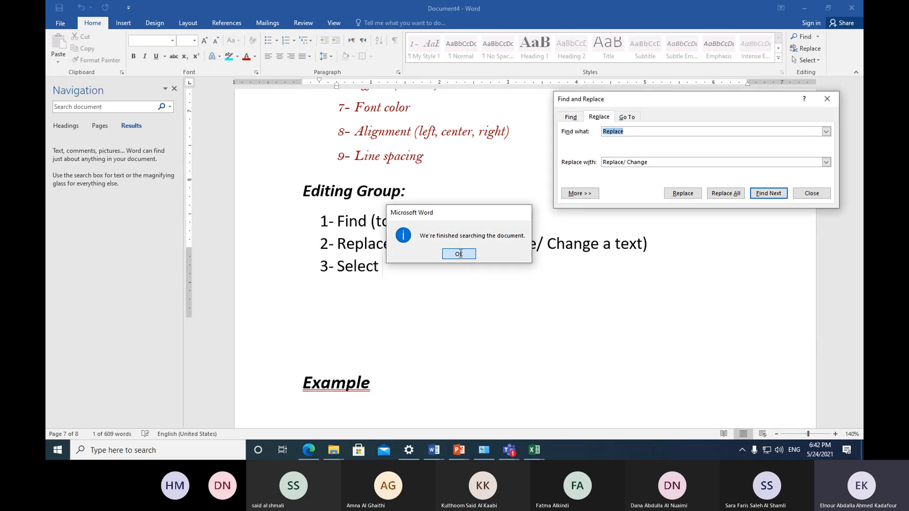
pyautogui.scroll(4, 460, 254)
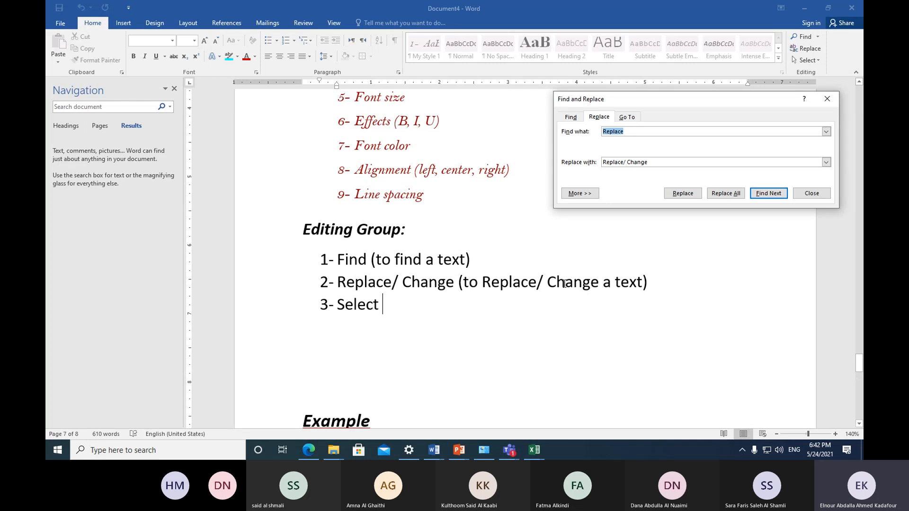
# Step: Close Find and Replace and delete "/ Change" before the bracketed explanation in the second Editing Group item
pyautogui.click(450, 282)
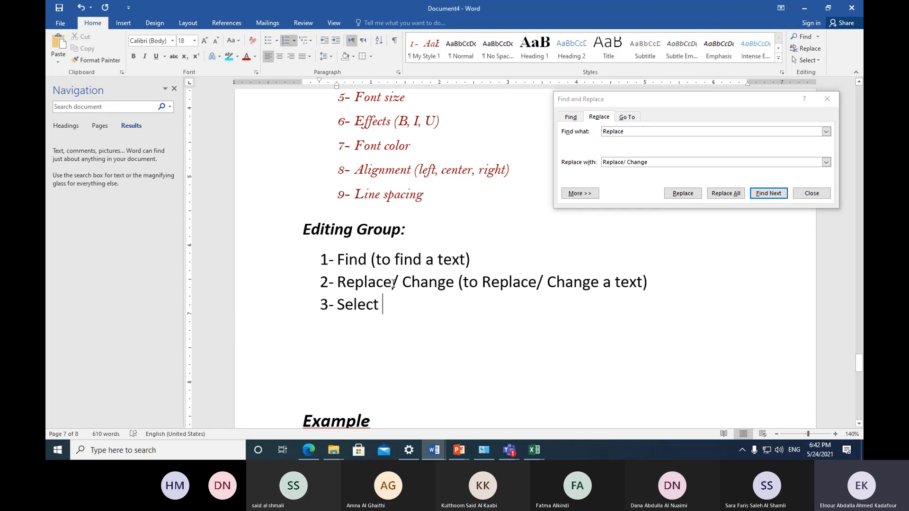
pyautogui.click(800, 194)
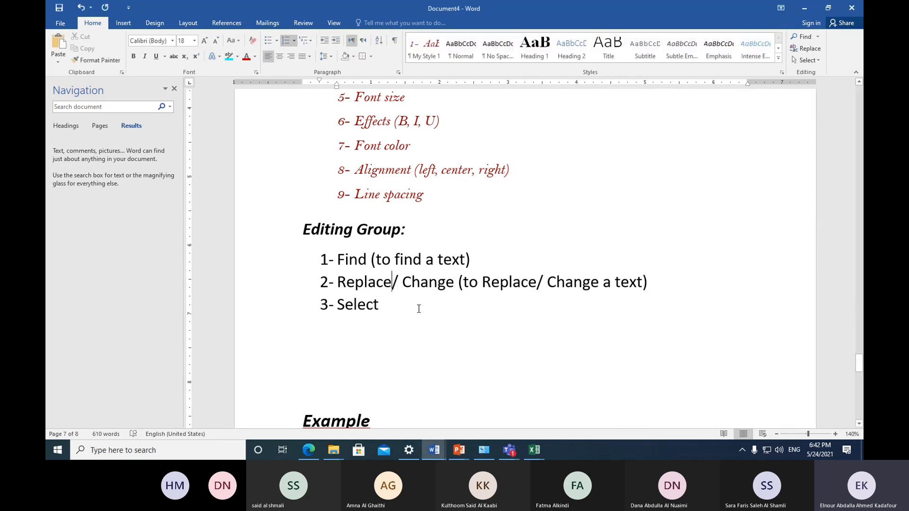
pyautogui.moveTo(392, 282); pyautogui.dragTo(450, 288)
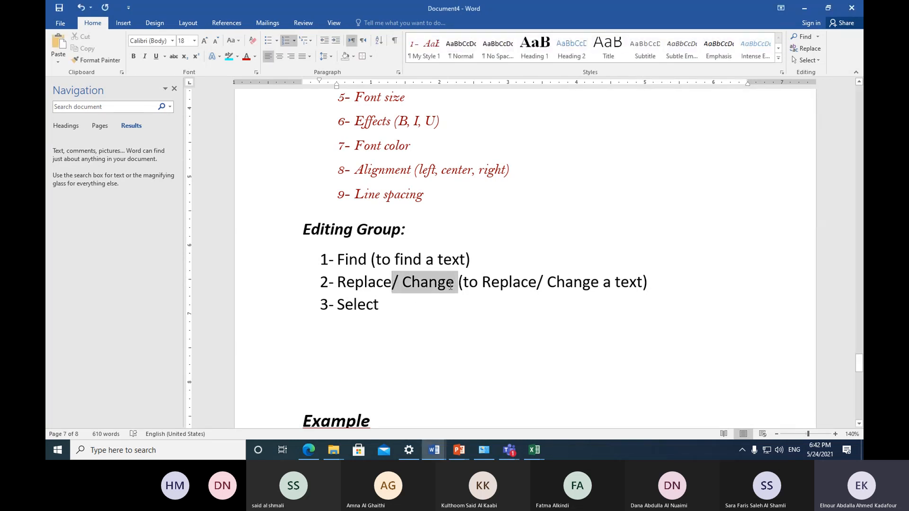
pyautogui.press('Delete')
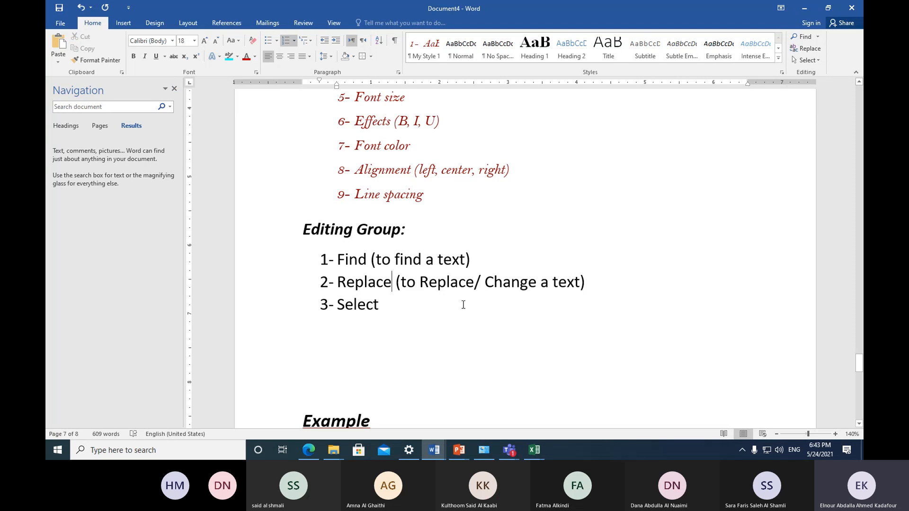
# Step: Insert a five-point star shape about 0.72" high and 1.02" wide in the blank area below the Select item
pyautogui.click(390, 340)
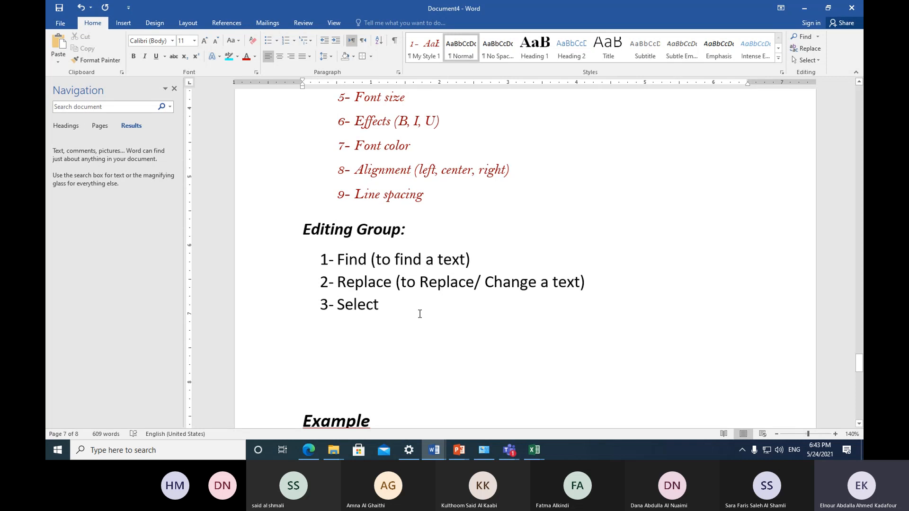
pyautogui.click(124, 23)
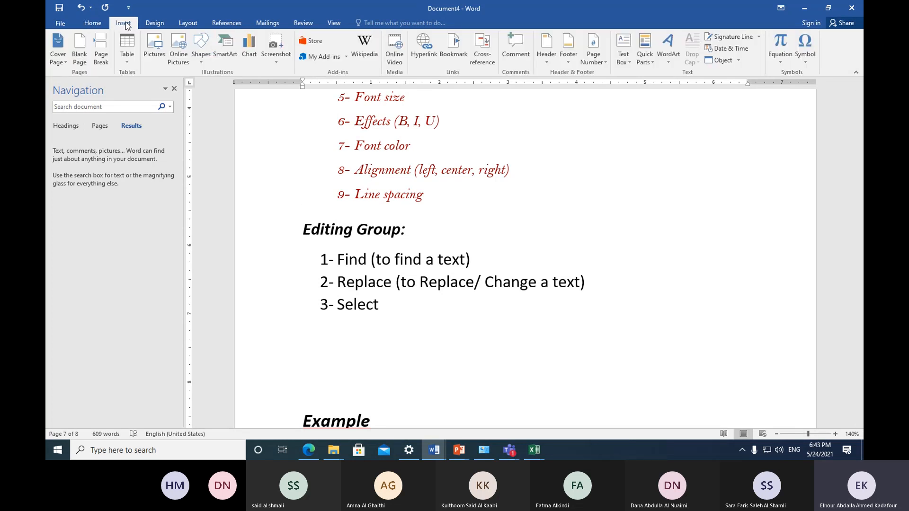
pyautogui.click(197, 62)
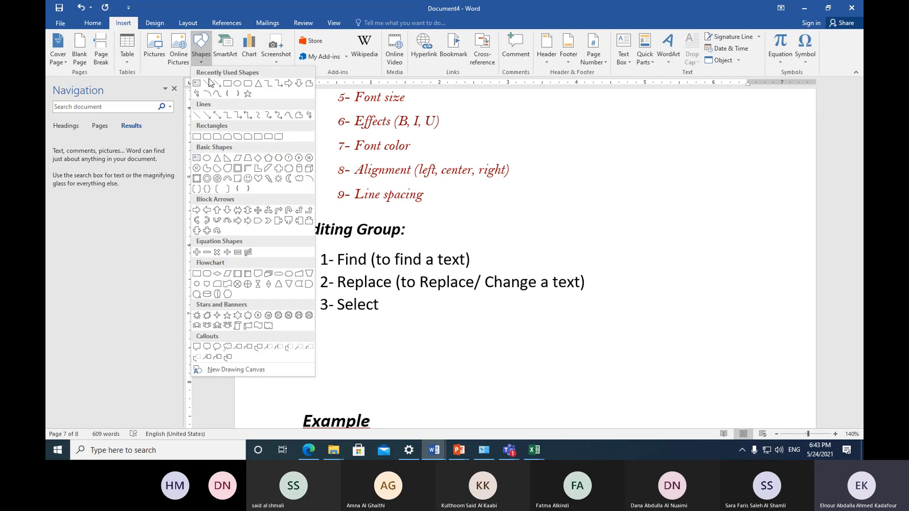
pyautogui.click(247, 94)
pyautogui.moveTo(417, 342); pyautogui.dragTo(489, 392)
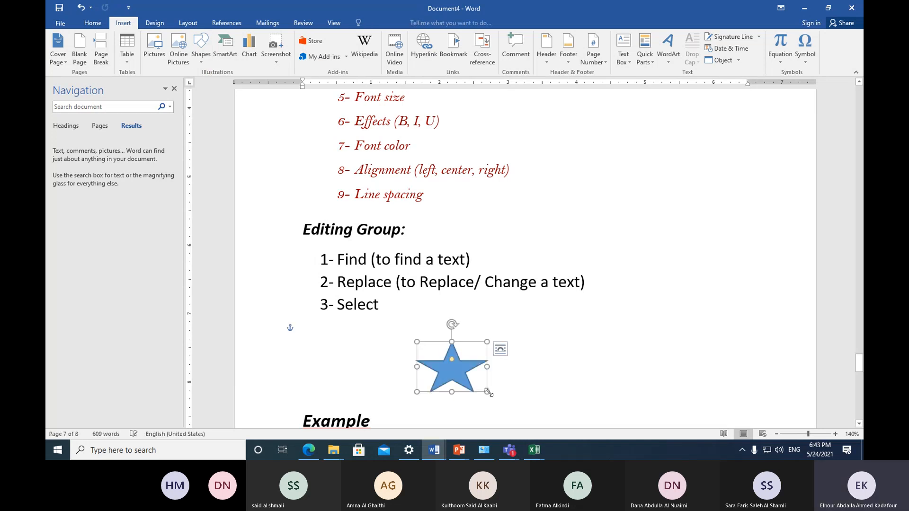
pyautogui.click(617, 315)
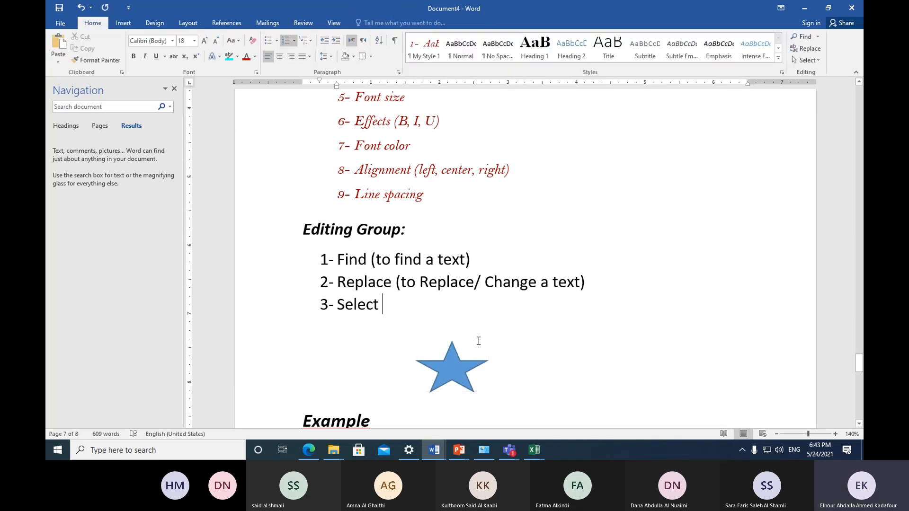
# Step: Set the star's text wrapping to Behind Text and move it over the Find and Replace items
pyautogui.moveTo(455, 371); pyautogui.dragTo(455, 337)
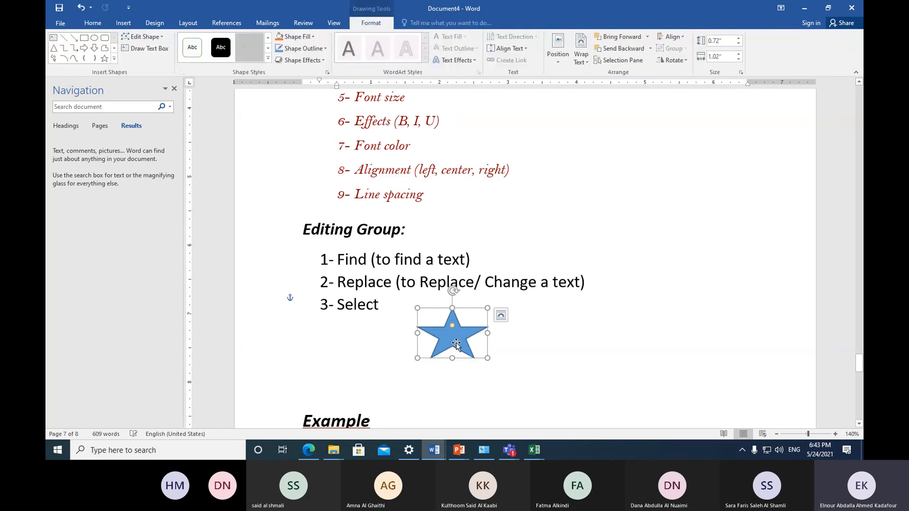
pyautogui.click(500, 315)
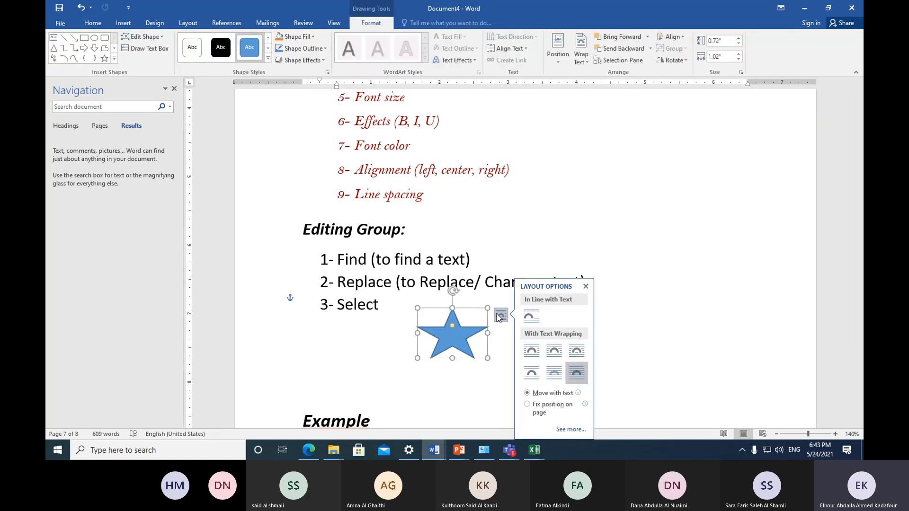
pyautogui.click(554, 373)
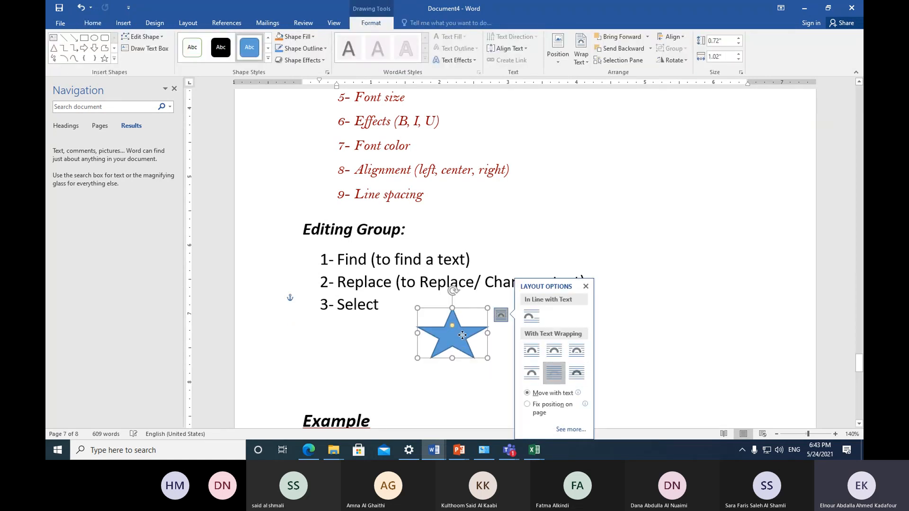
pyautogui.moveTo(462, 335); pyautogui.dragTo(449, 278)
pyautogui.click(487, 303)
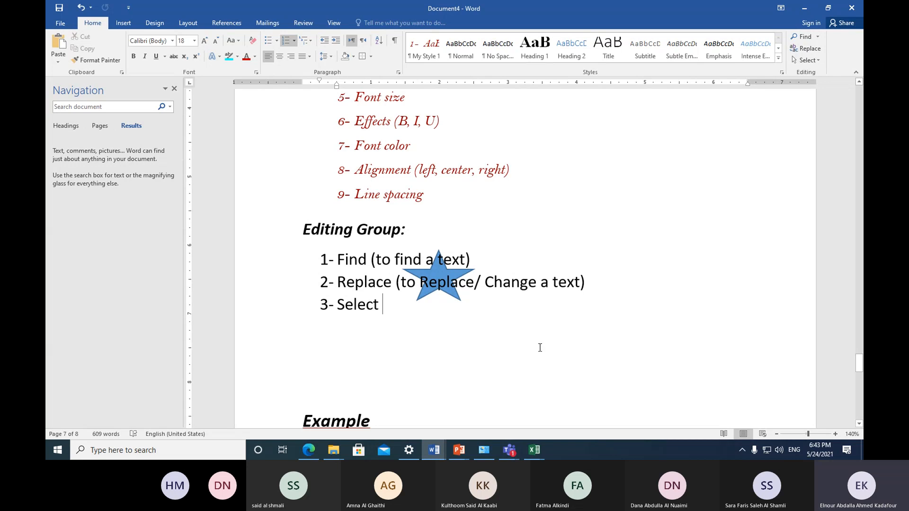
# Step: Use Select Objects to pick the star behind the text, move it to the blank space beside the list, and deselect it
pyautogui.click(817, 61)
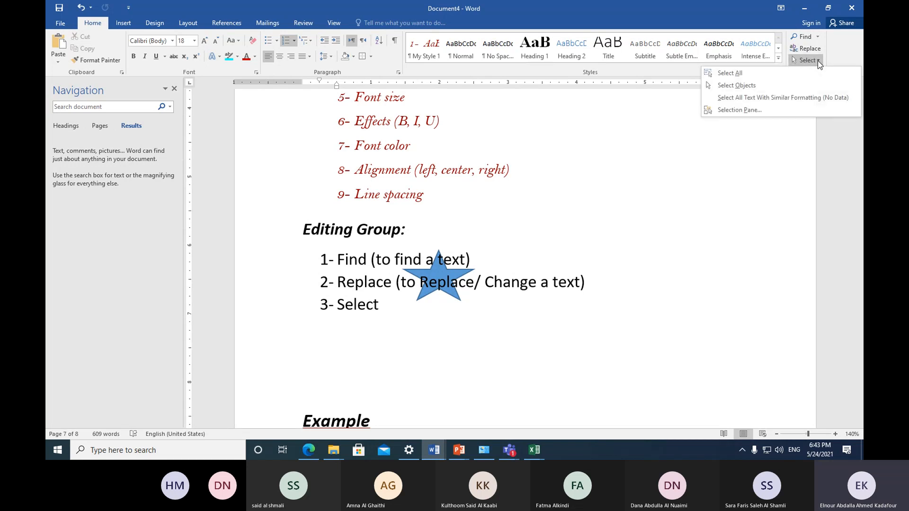
pyautogui.click(776, 86)
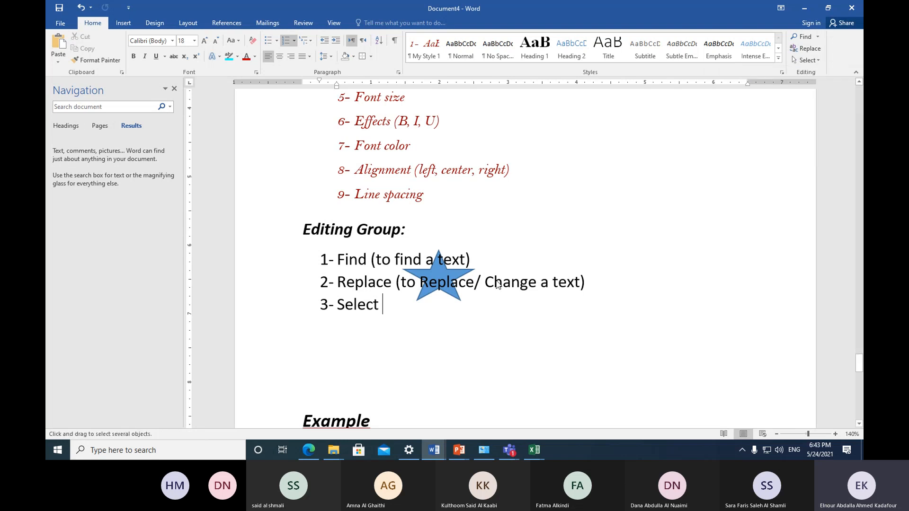
pyautogui.click(464, 273)
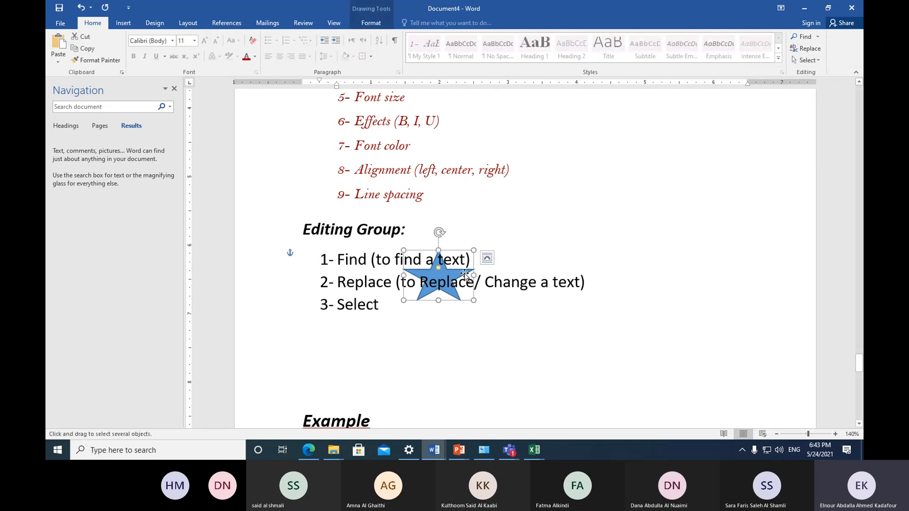
pyautogui.moveTo(467, 274); pyautogui.dragTo(698, 257)
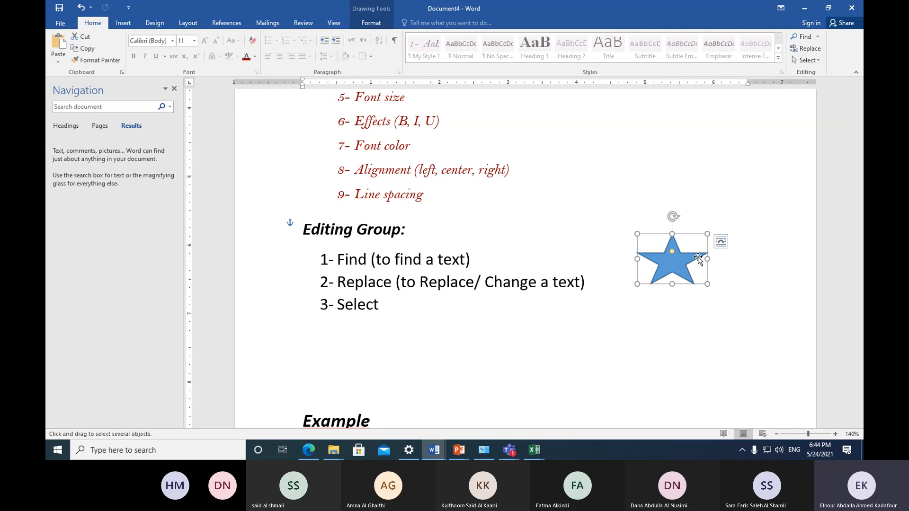
pyautogui.click(703, 333)
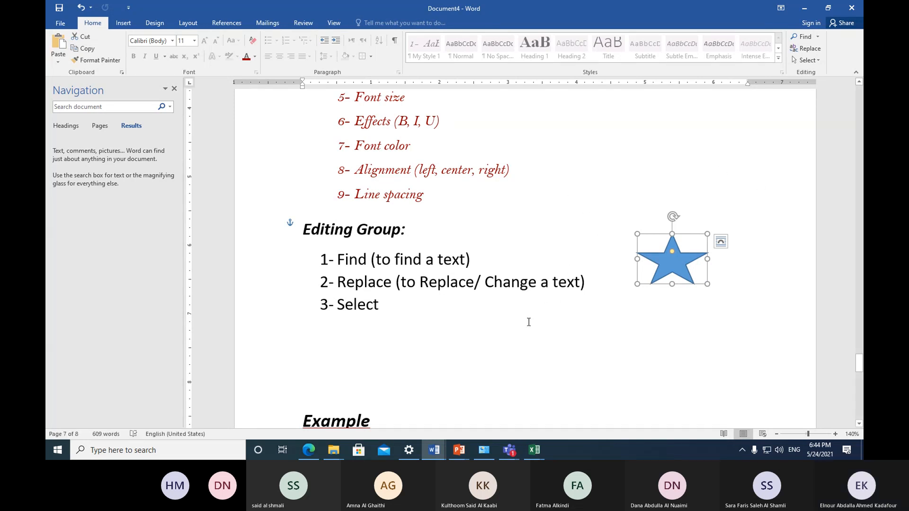
pyautogui.press('Escape')
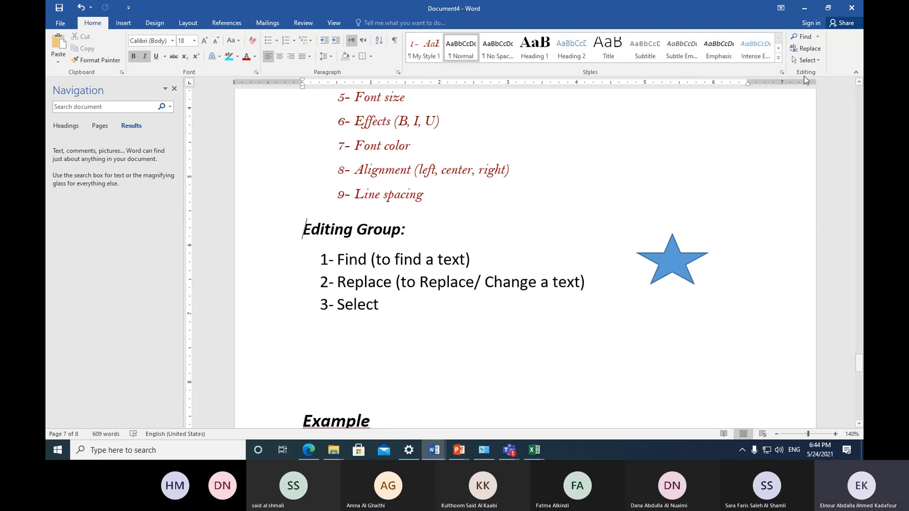
# Step: Use Select Objects to pick the star beside the Editing Group list, and deselect it
pyautogui.click(816, 67)
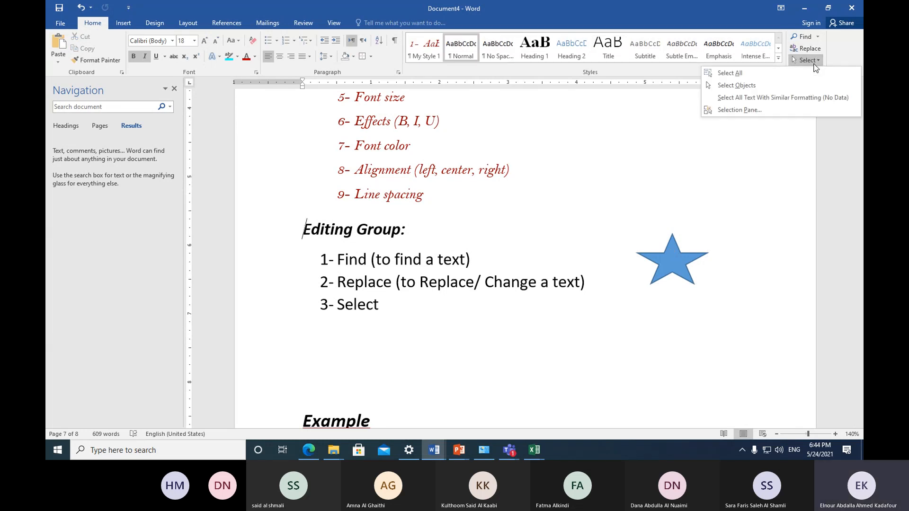
pyautogui.click(781, 86)
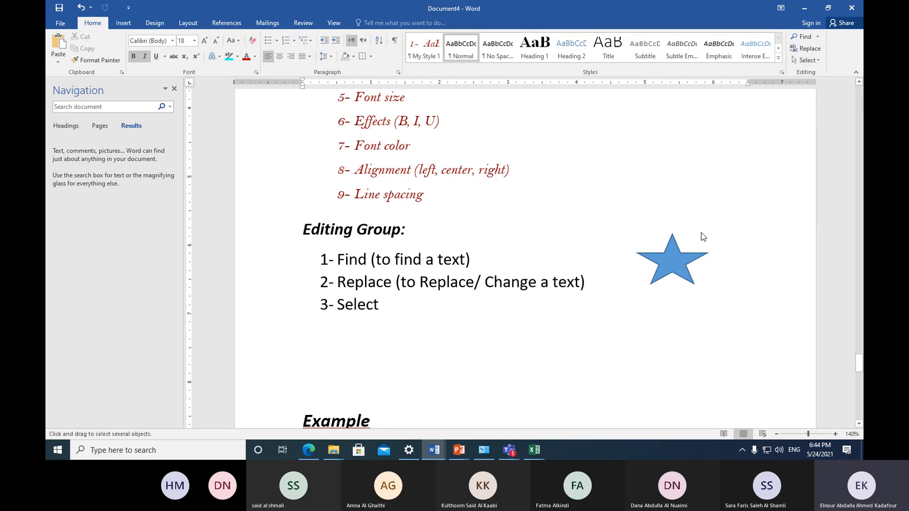
pyautogui.click(675, 254)
pyautogui.click(692, 201)
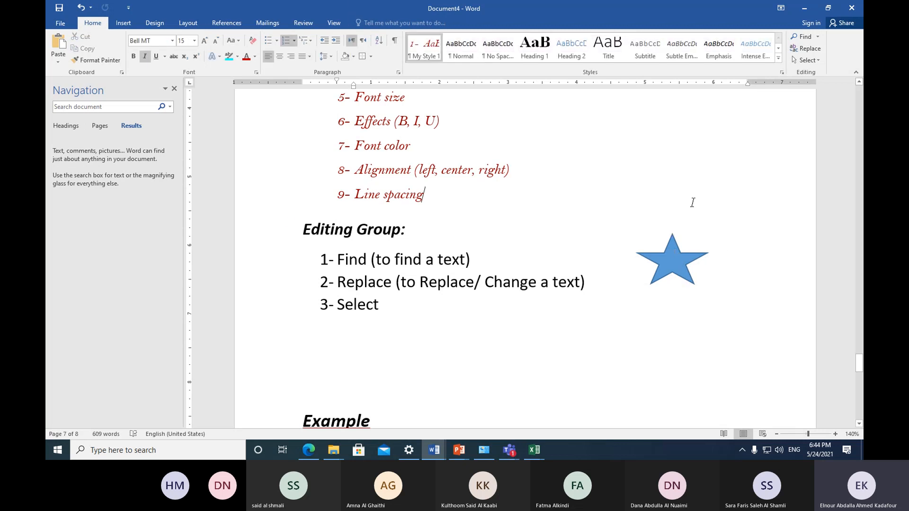
# Step: Select all content in the document, close the Navigation pane, and clear the selection
pyautogui.click(808, 61)
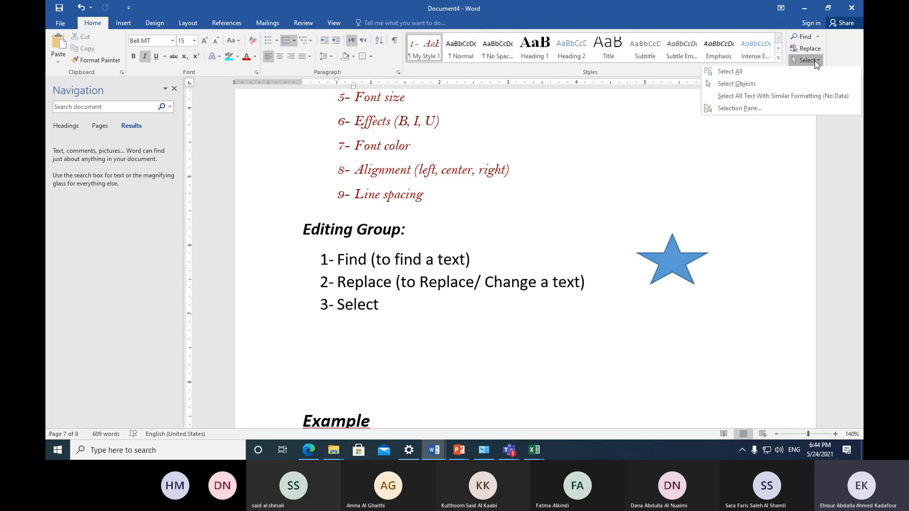
pyautogui.click(792, 74)
pyautogui.scroll(-4, 465, 352)
pyautogui.scroll(4, 465, 353)
pyautogui.scroll(3, 464, 353)
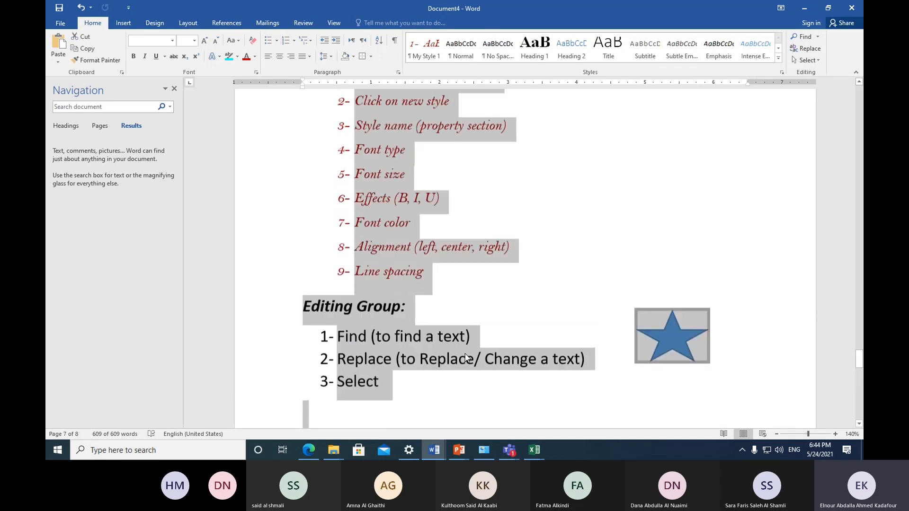
pyautogui.click(174, 90)
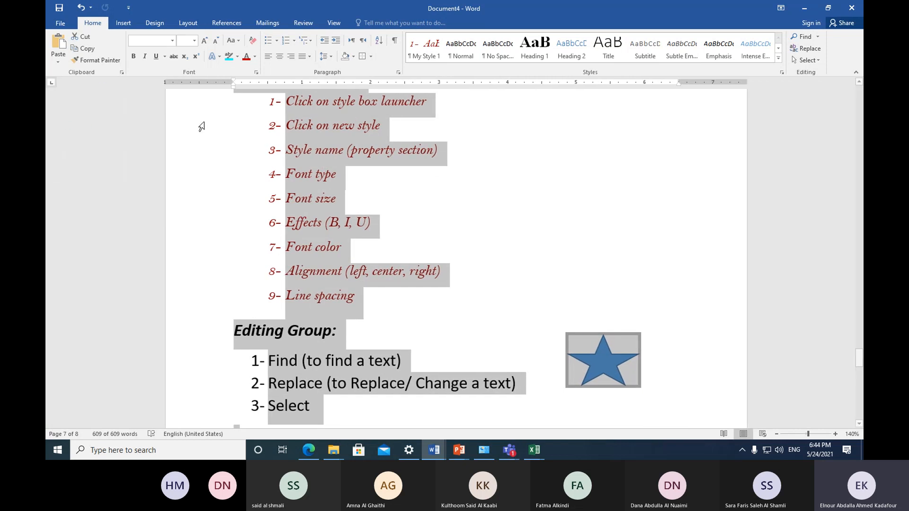
pyautogui.click(419, 194)
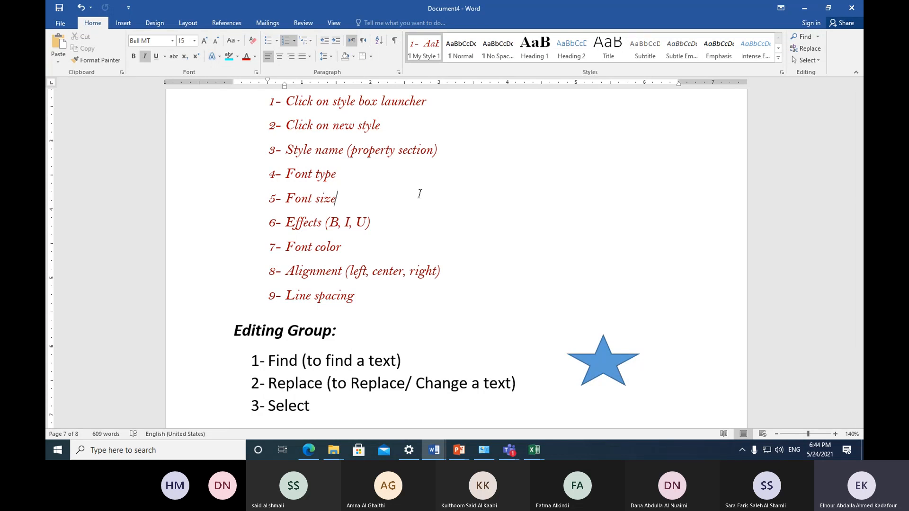
# Step: Switch to the Microsoft Teams meeting window to check the participants, and return to the Word document
pyautogui.moveTo(507, 444)
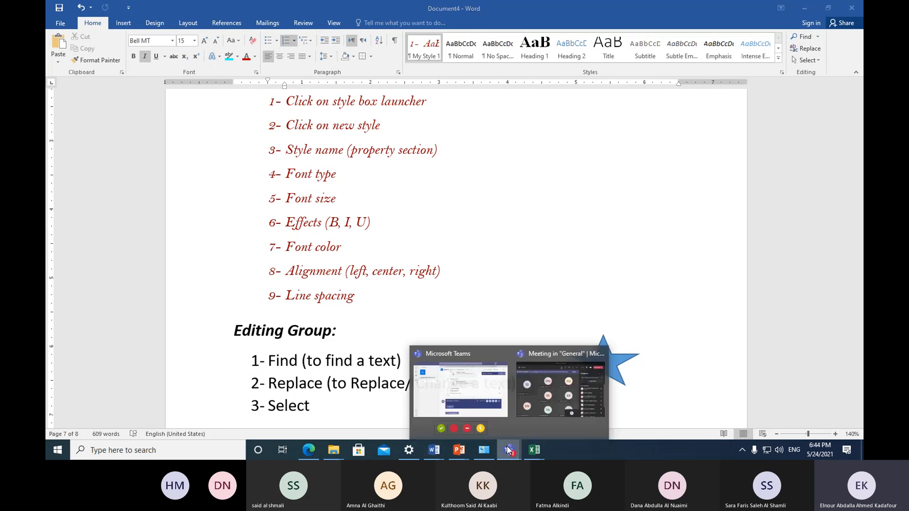
pyautogui.click(550, 380)
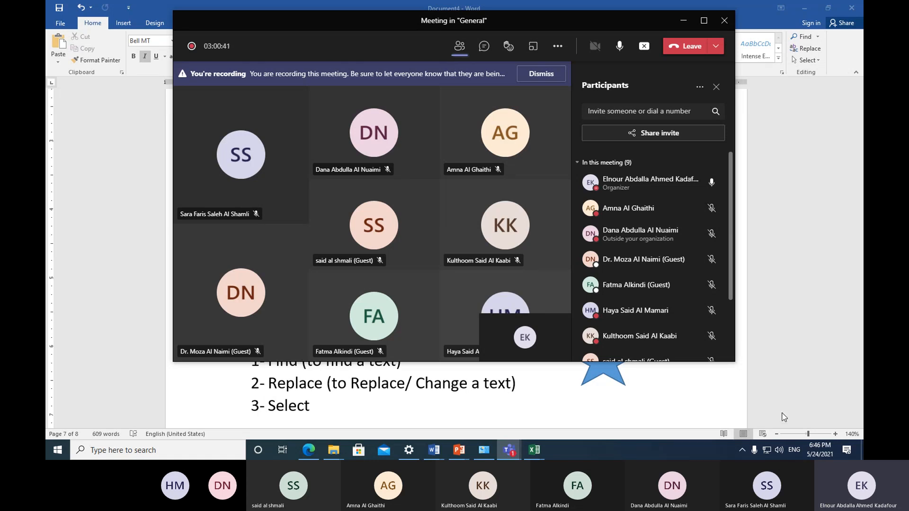
pyautogui.click(706, 394)
# Step: Highlight the example text from "How to prevent unauthorized computer access" through "Know how to handle e-mail." and clear the selection
pyautogui.scroll(-10, 505, 320)
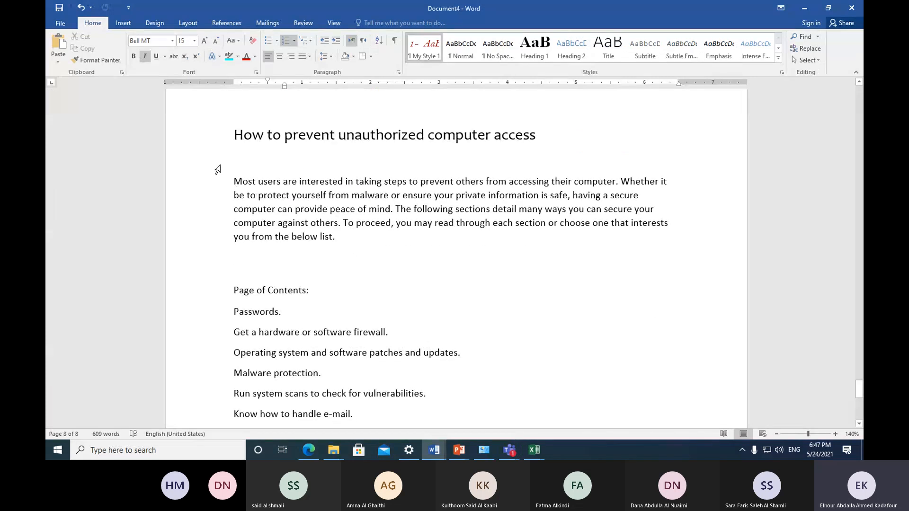
pyautogui.moveTo(209, 142); pyautogui.dragTo(231, 421)
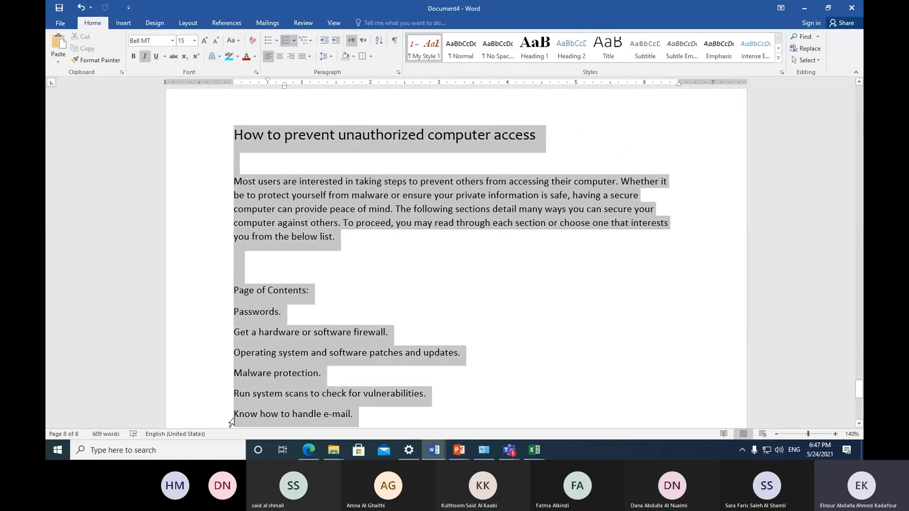
pyautogui.click(429, 291)
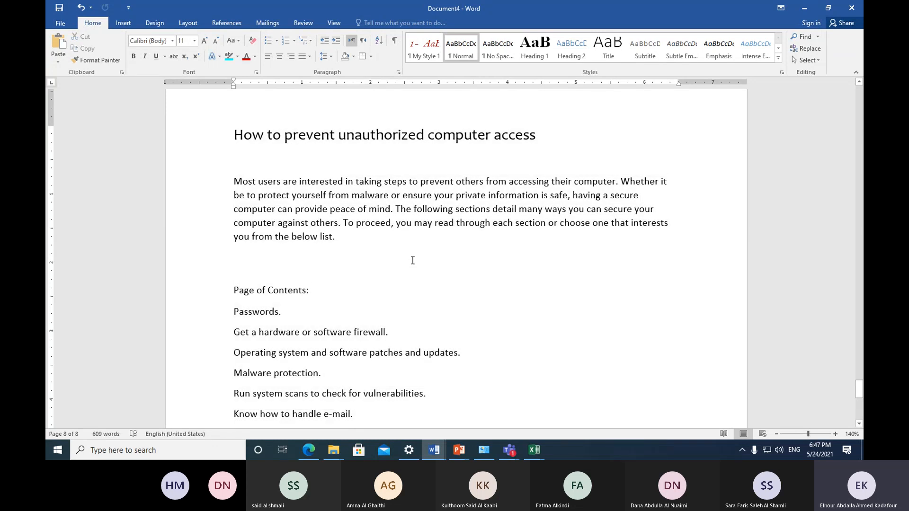
pyautogui.scroll(2, 412, 260)
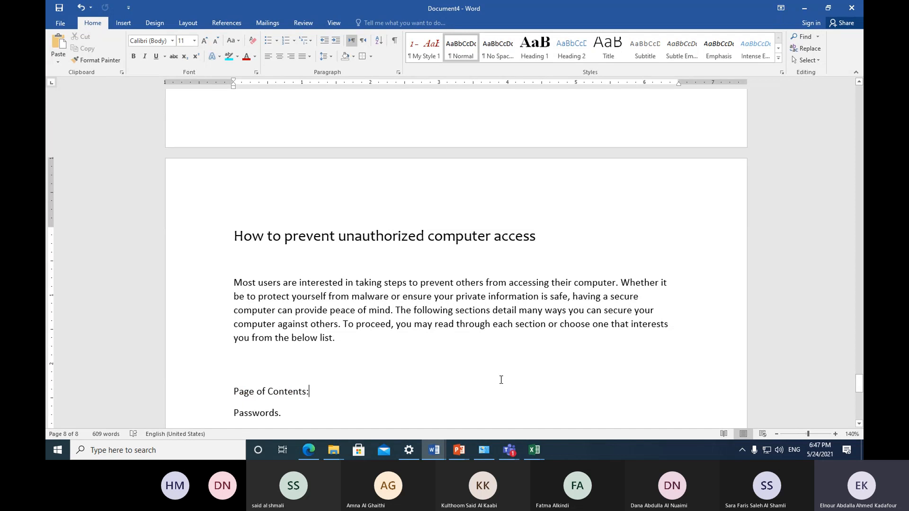
# Step: Switch to the Microsoft Teams meeting window and close its Participants list
pyautogui.moveTo(508, 449)
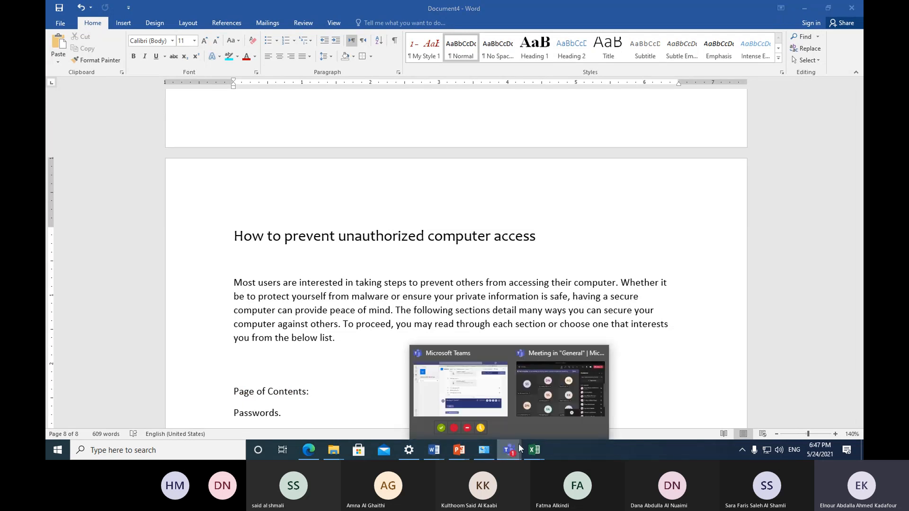
pyautogui.click(546, 410)
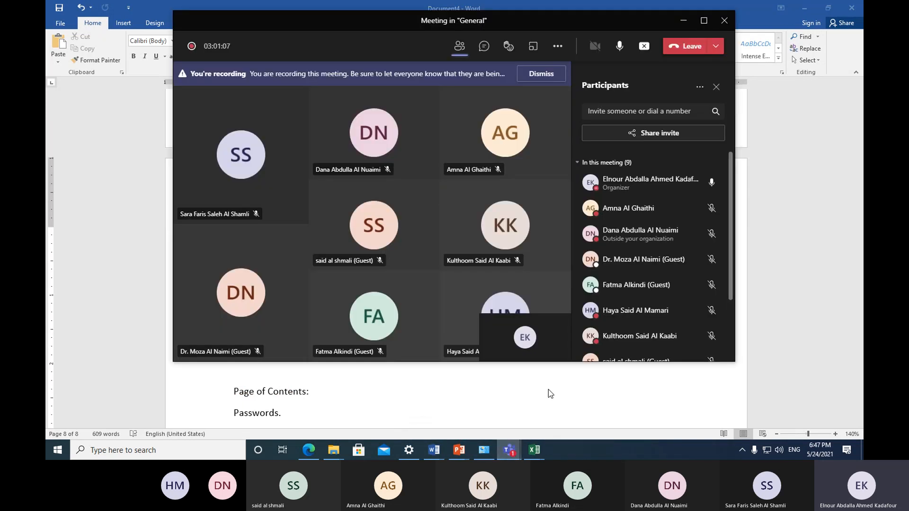
pyautogui.click(695, 51)
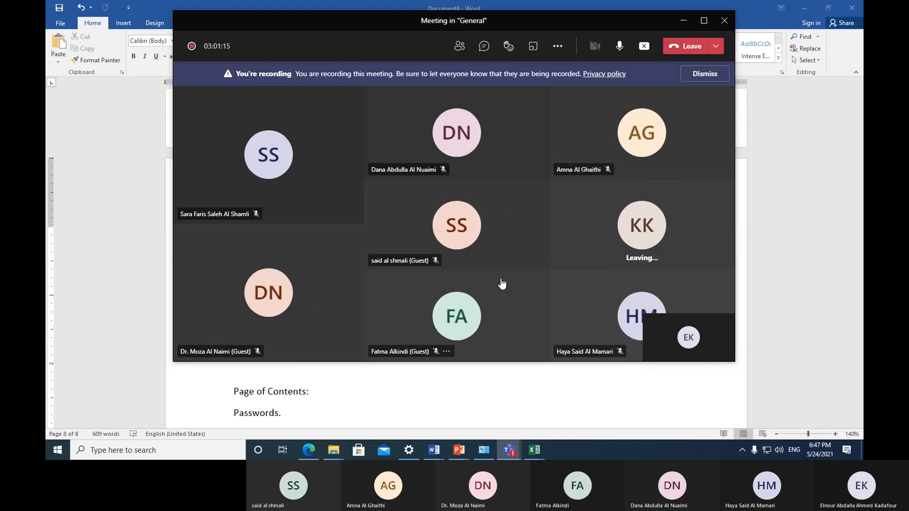